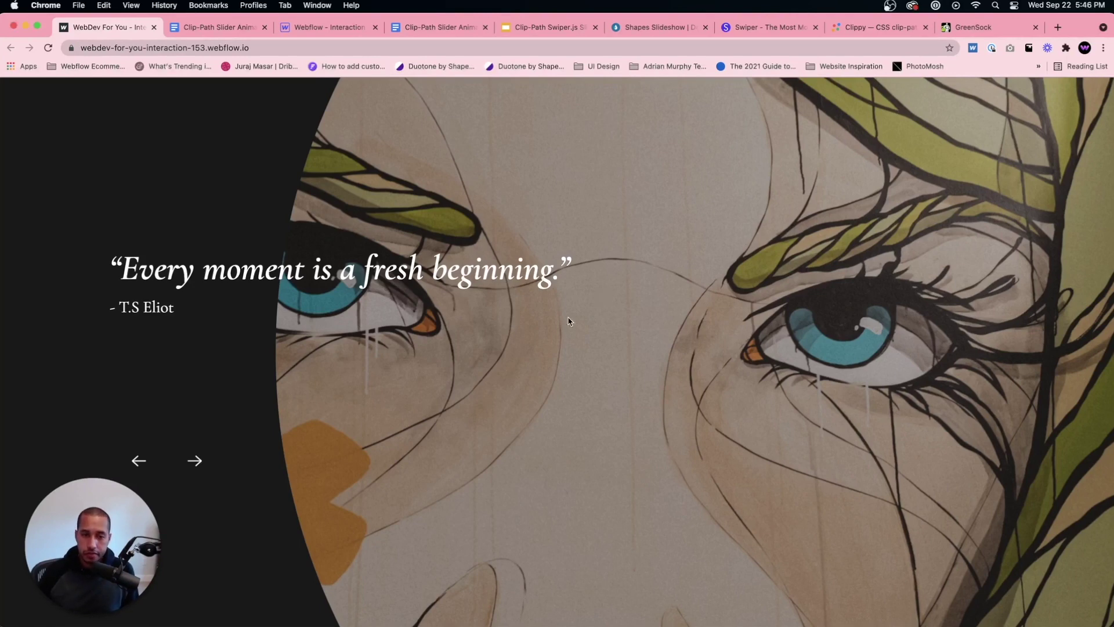
Advance the published demo slider through its quote slides to view the circular clip-path transition.
{"action": "left_click", "coordinate": [196, 462]}
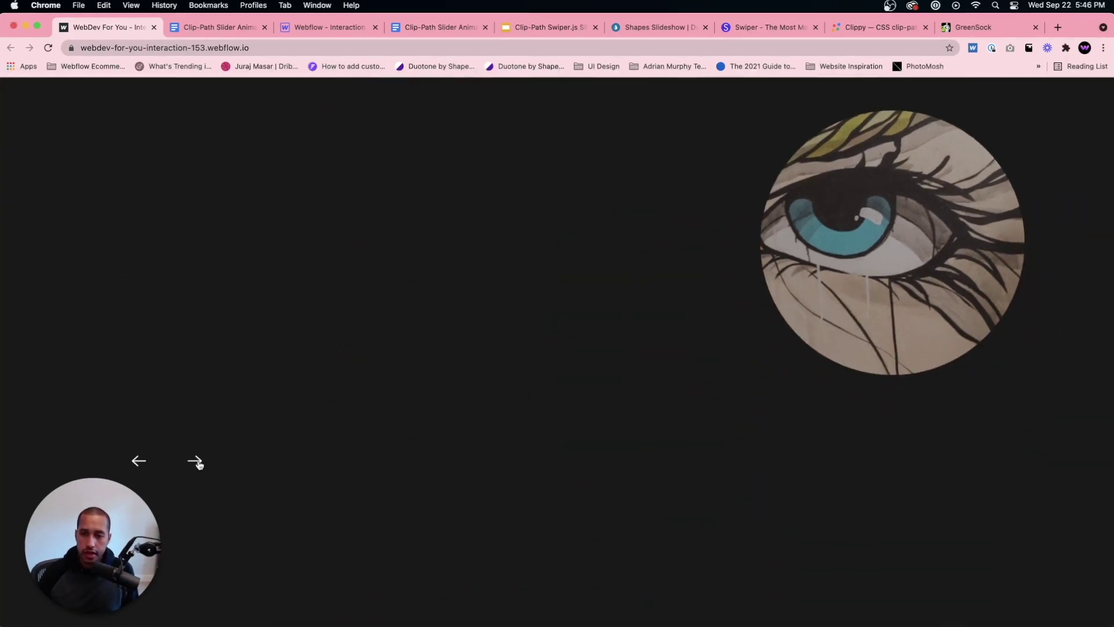
{"action": "left_click", "coordinate": [195, 462]}
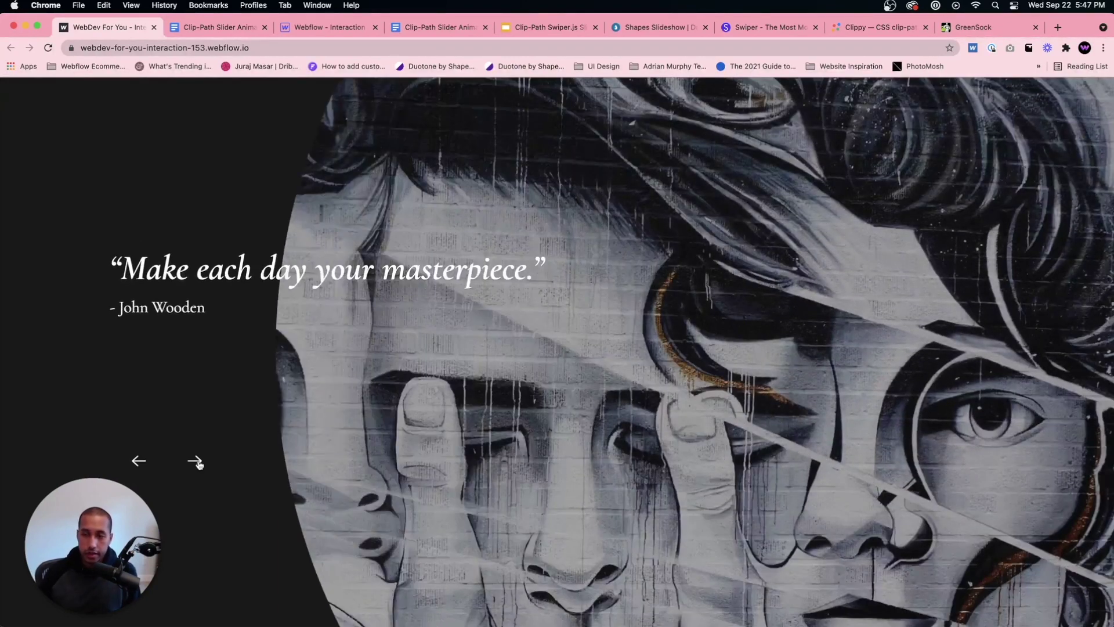
{"action": "left_click", "coordinate": [196, 461]}
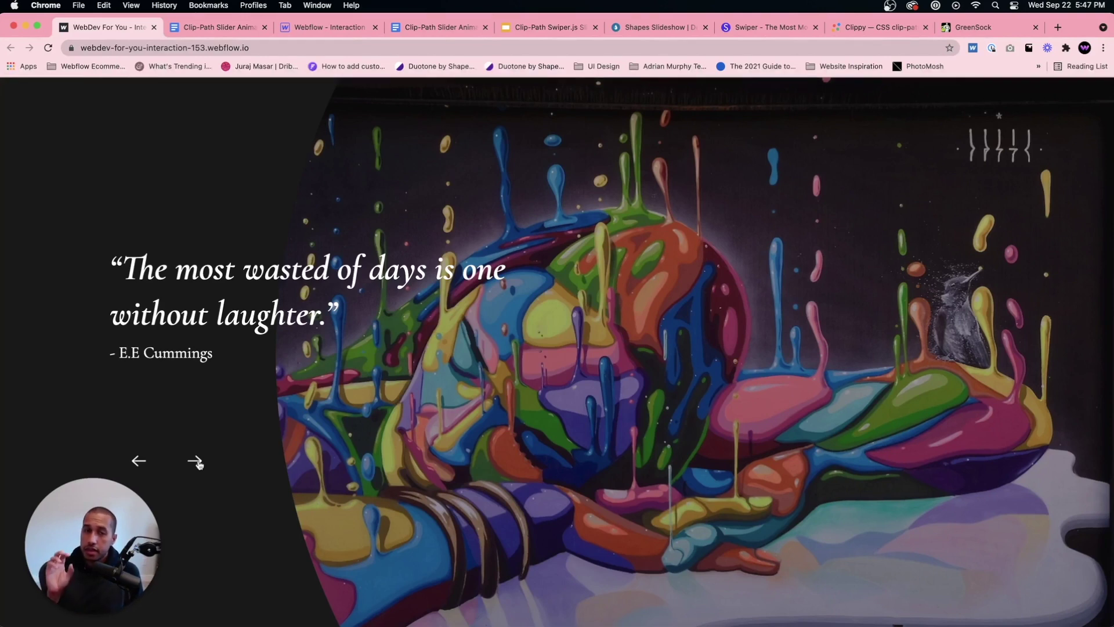
{"action": "left_click", "coordinate": [196, 461]}
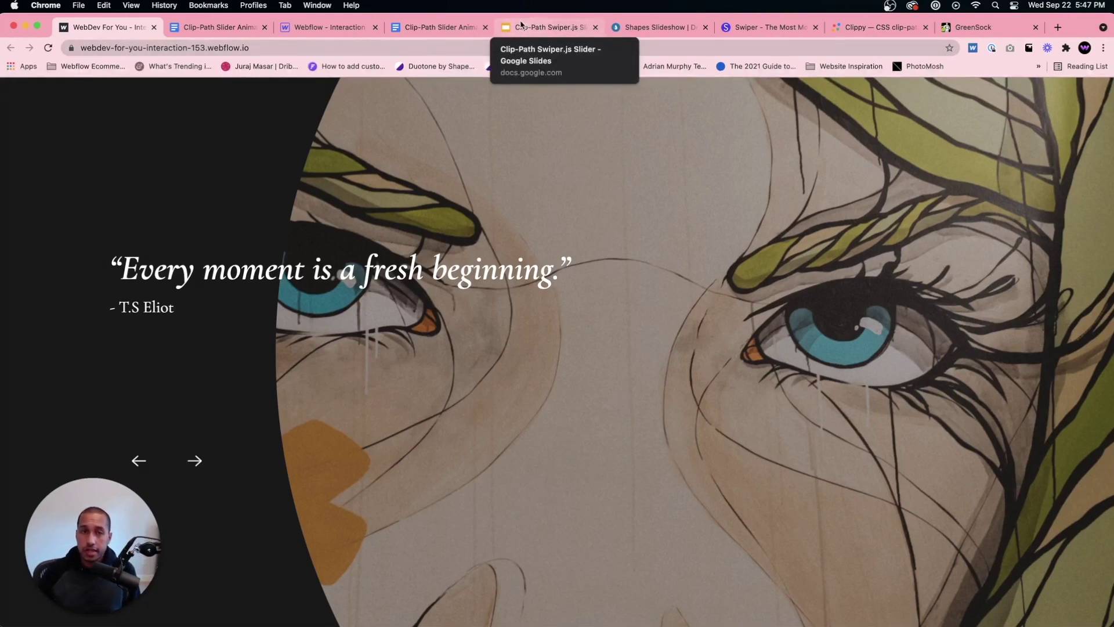
Look over the code in the Clip-Path Slider Animation document, the blank Webflow project and the published demo.
{"action": "left_click", "coordinate": [441, 27]}
{"action": "scroll", "coordinate": [480, 425], "scroll_direction": "down", "scroll_amount": 1}
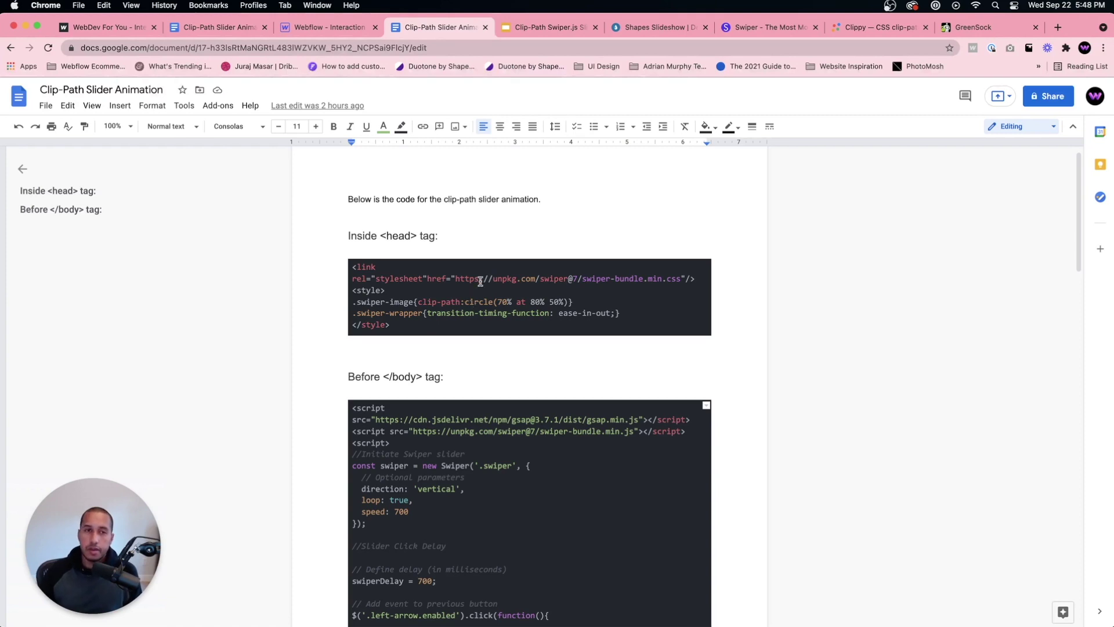
{"action": "left_click", "coordinate": [322, 28]}
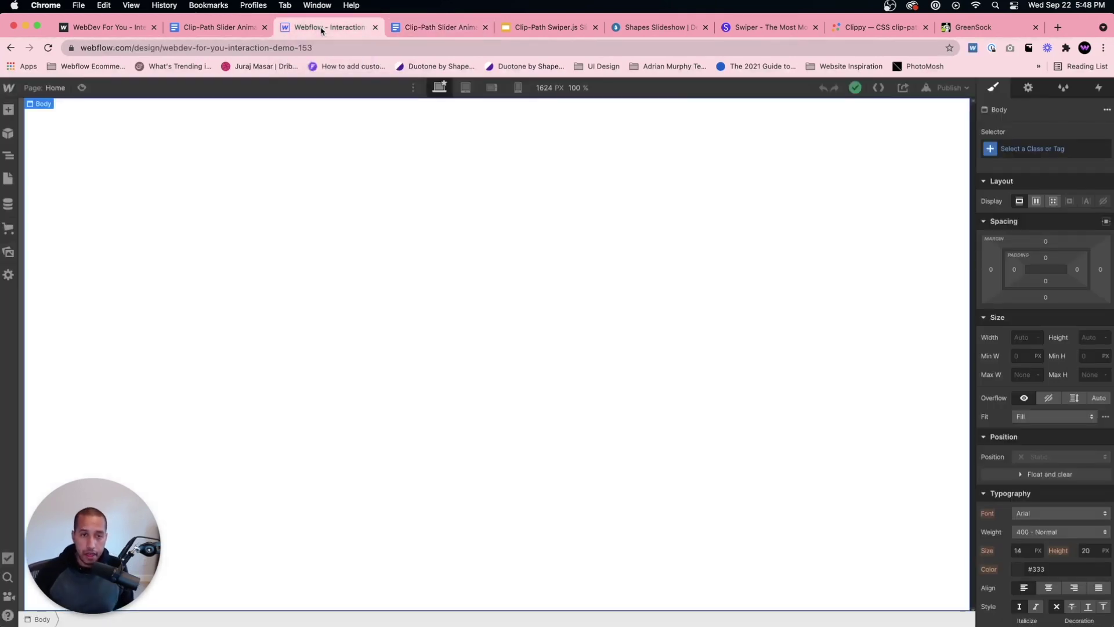
{"action": "left_click", "coordinate": [125, 28]}
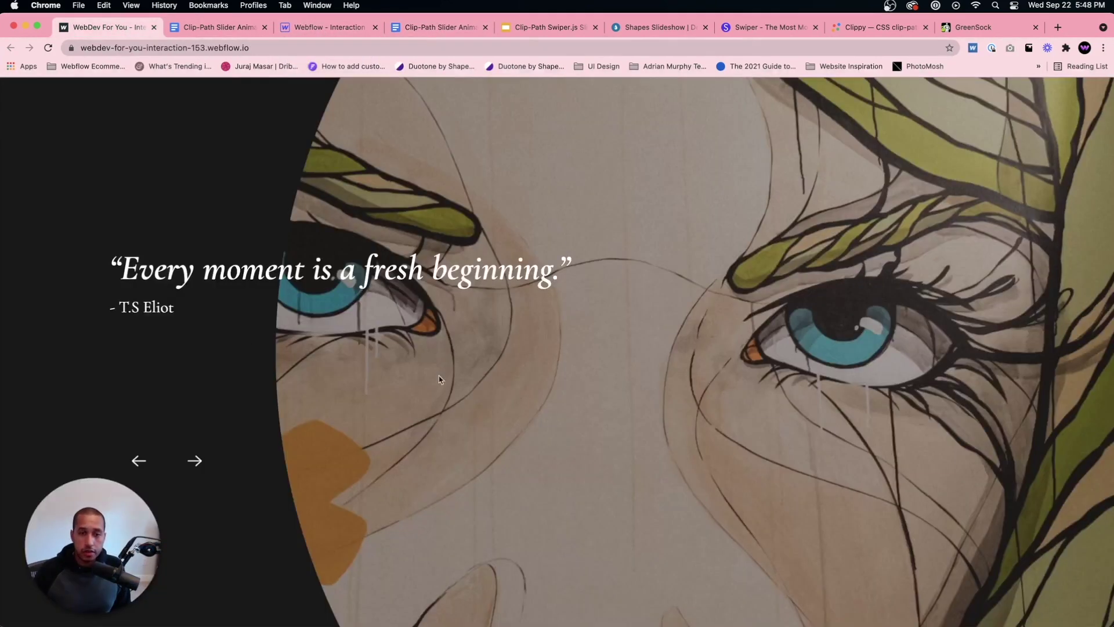
Review the title slide and the table of contents in the Clip-Path Swiper.js Slider presentation.
{"action": "left_click", "coordinate": [548, 27]}
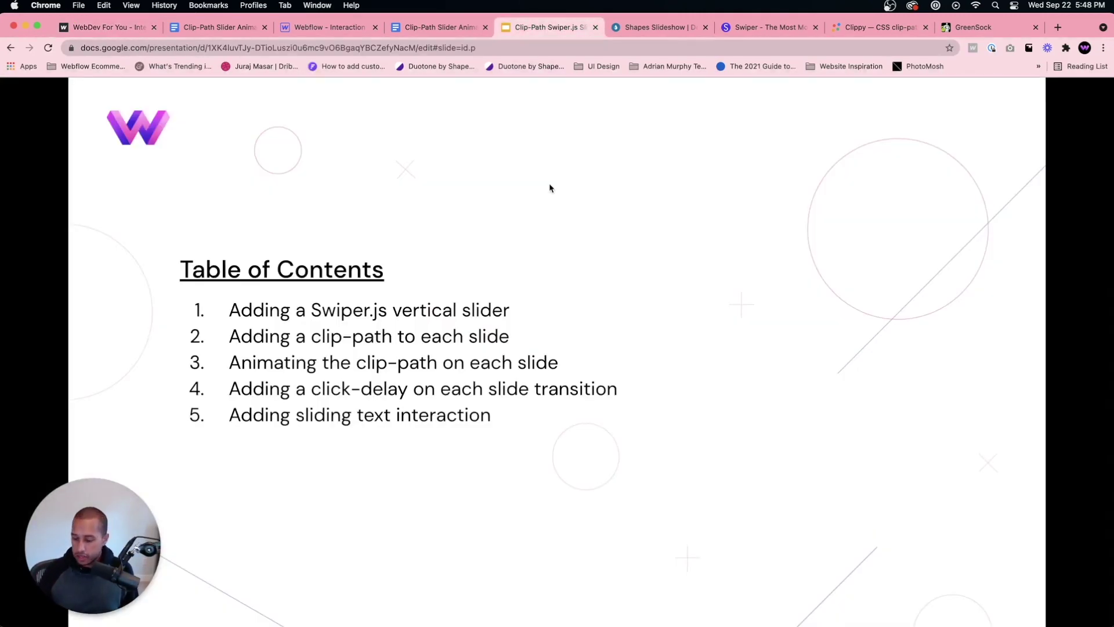
{"action": "key", "text": "Left"}
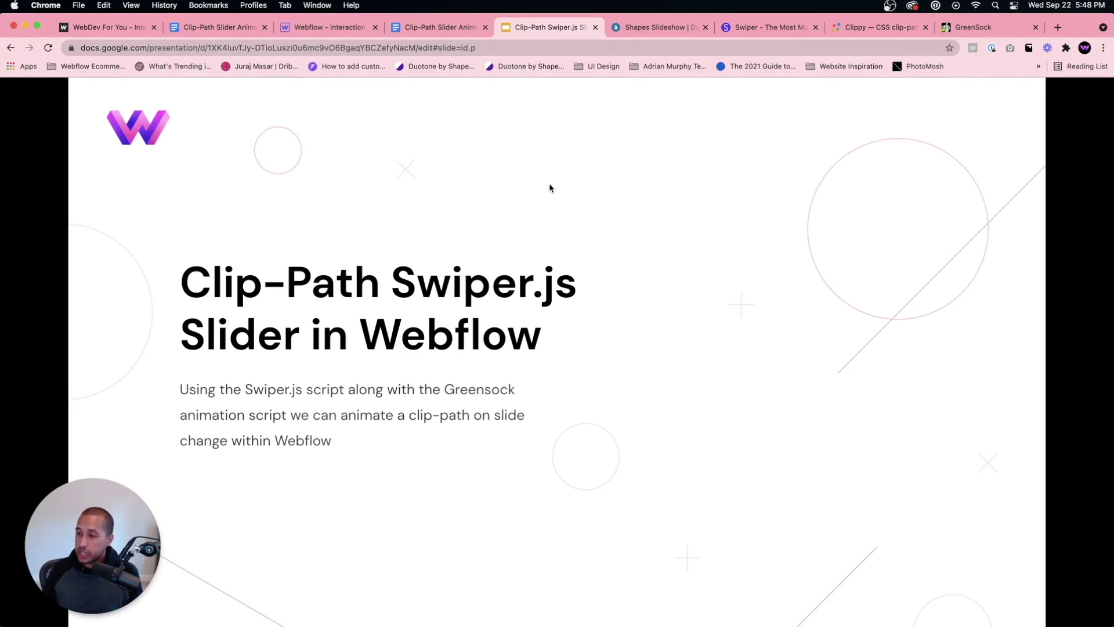
{"action": "key", "text": "Right"}
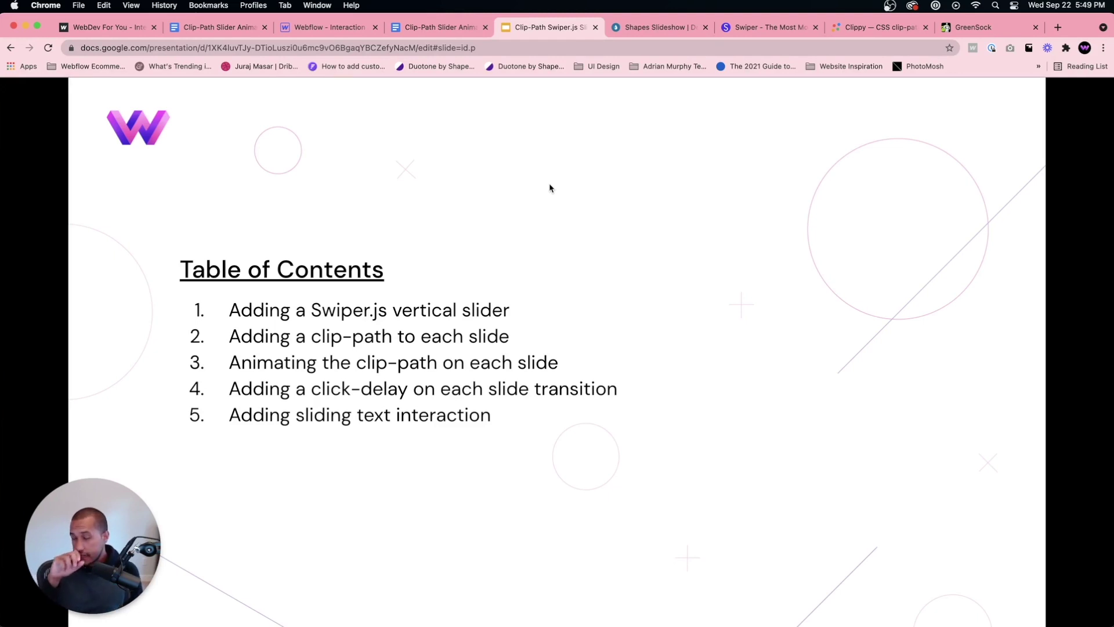
Advance the published demo by one slide, then show the presentation's slide on adding the Swiper.js vertical slider.
{"action": "left_click", "coordinate": [75, 27]}
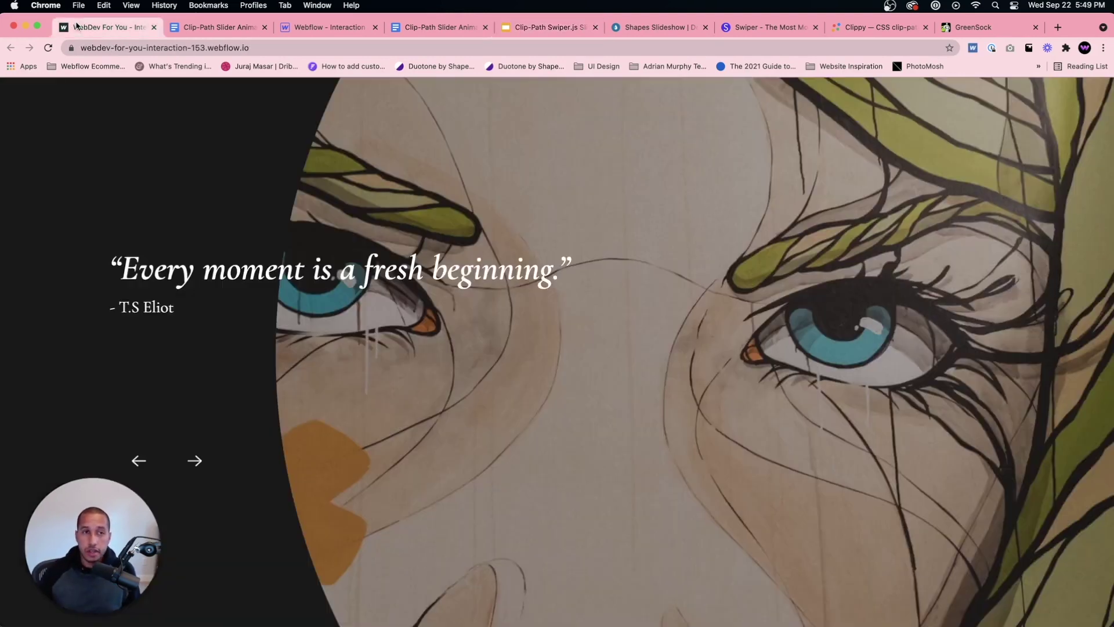
{"action": "left_click", "coordinate": [186, 462]}
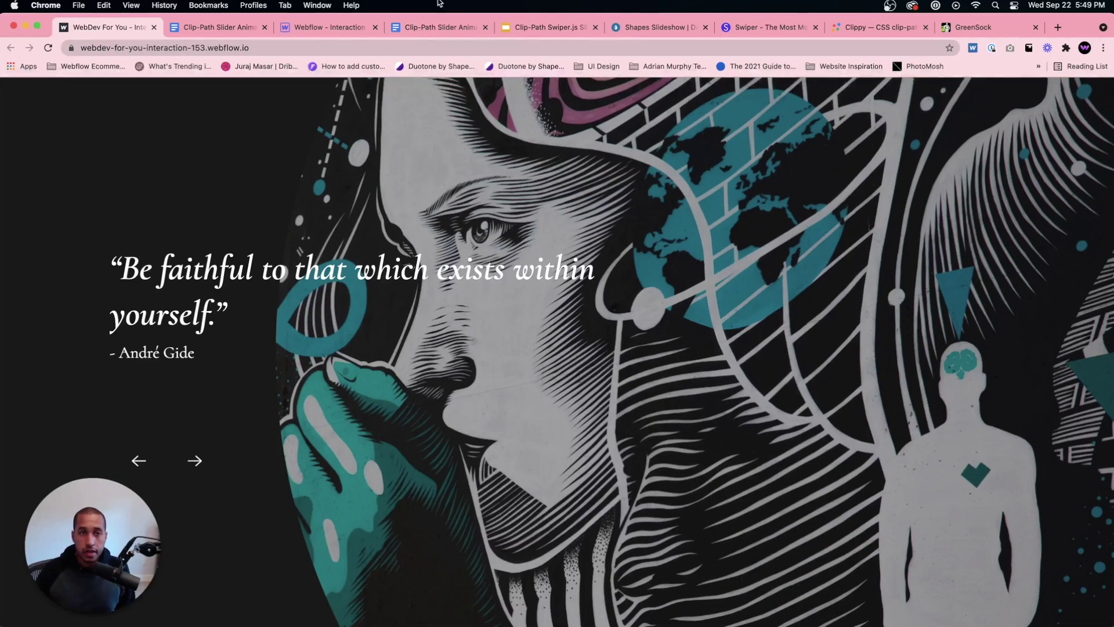
{"action": "left_click", "coordinate": [529, 28]}
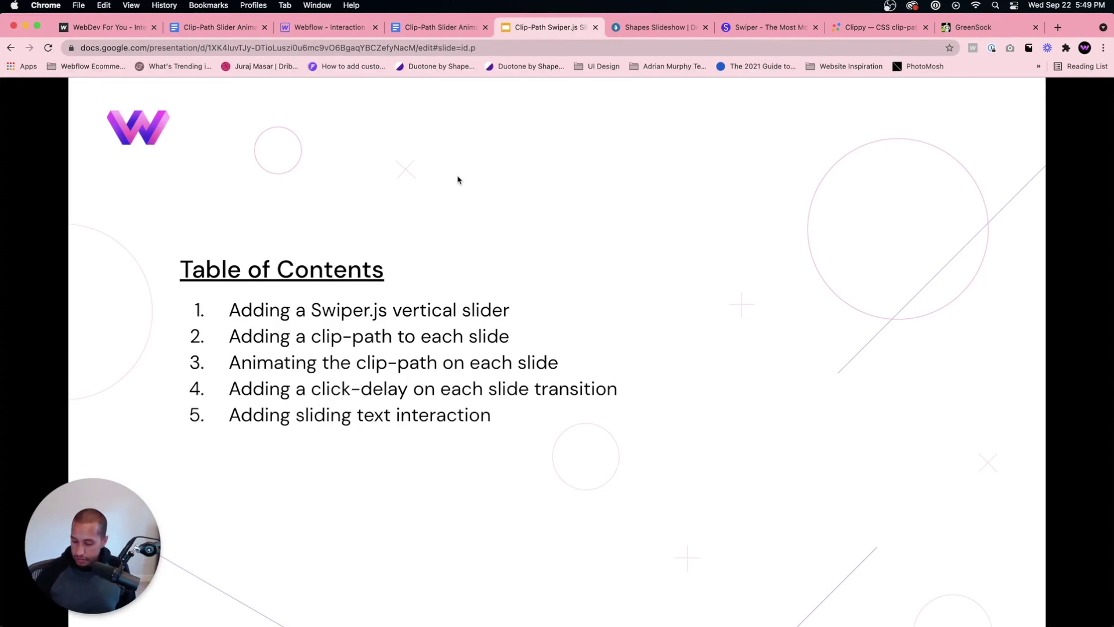
{"action": "key", "text": "Right"}
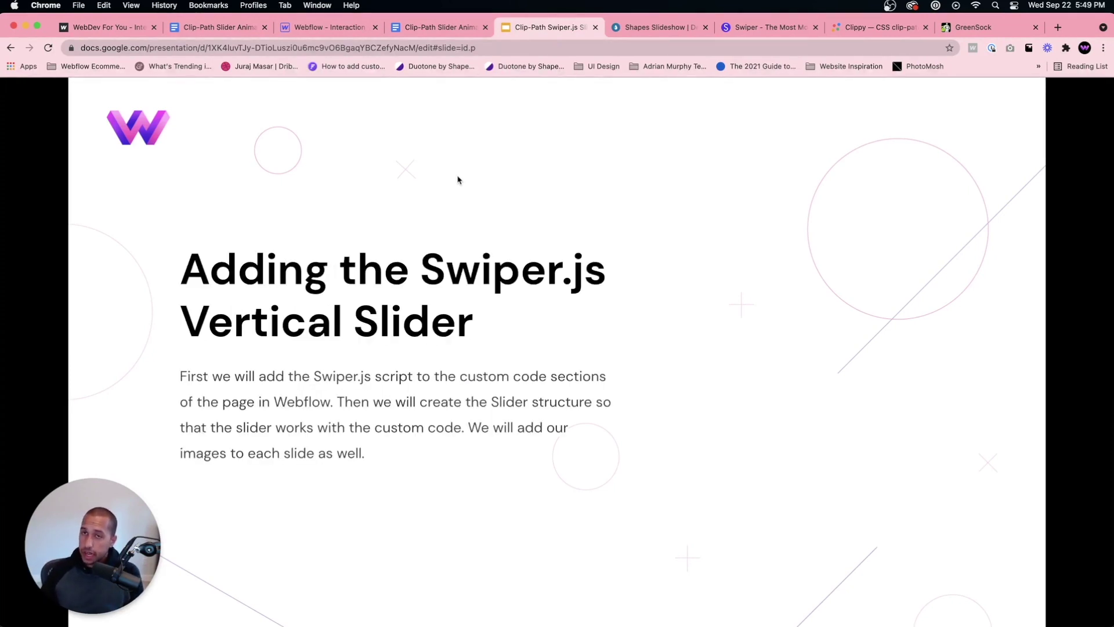
Search the web for "swiper js" in a new browser tab and open the swiperjs.com home page.
{"action": "key", "text": "super+t"}
{"action": "type", "text": "swiper"}
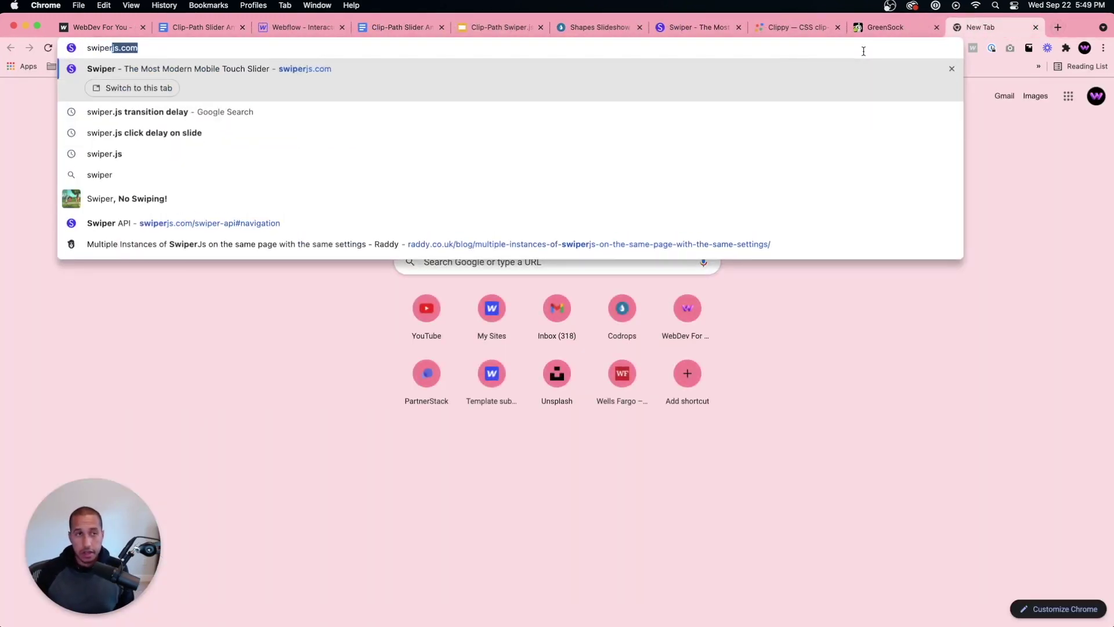
{"action": "type", "text": " js"}
{"action": "key", "text": "Return"}
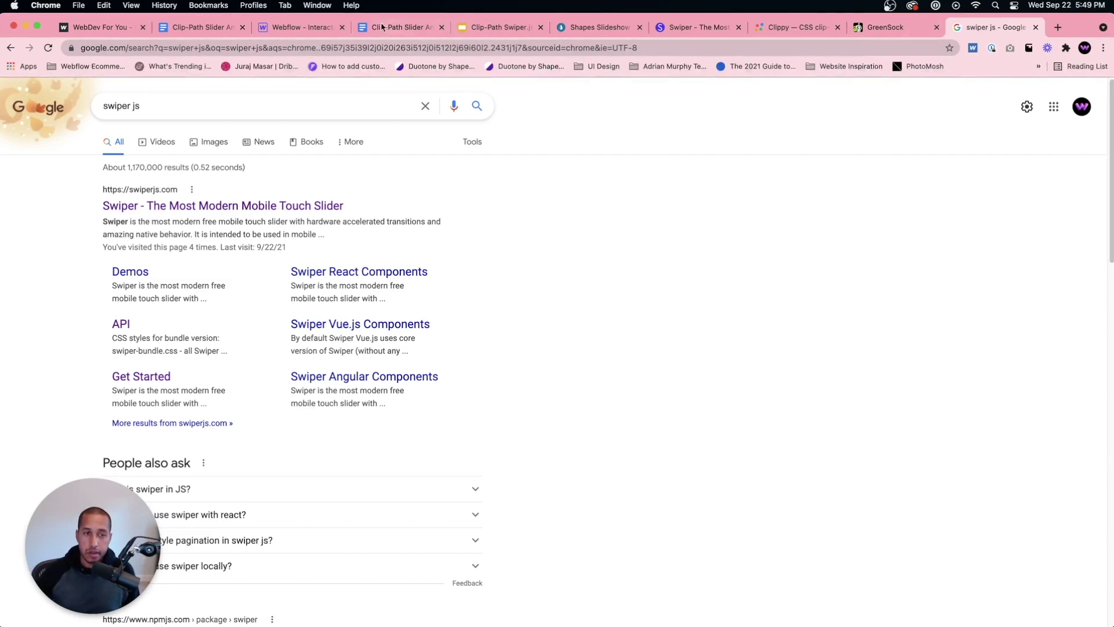
{"action": "left_click", "coordinate": [196, 204]}
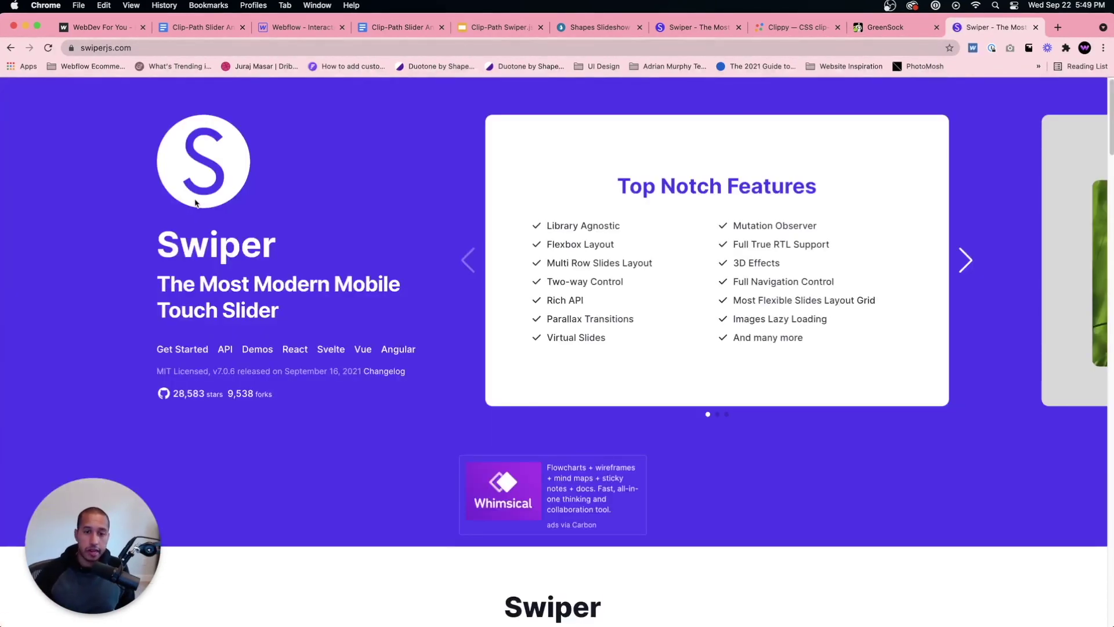
Open Swiper's Get Started page and find the "Use Swiper from CDN" code.
{"action": "scroll", "coordinate": [412, 342], "scroll_direction": "down", "scroll_amount": 12}
{"action": "scroll", "coordinate": [425, 352], "scroll_direction": "down", "scroll_amount": 15}
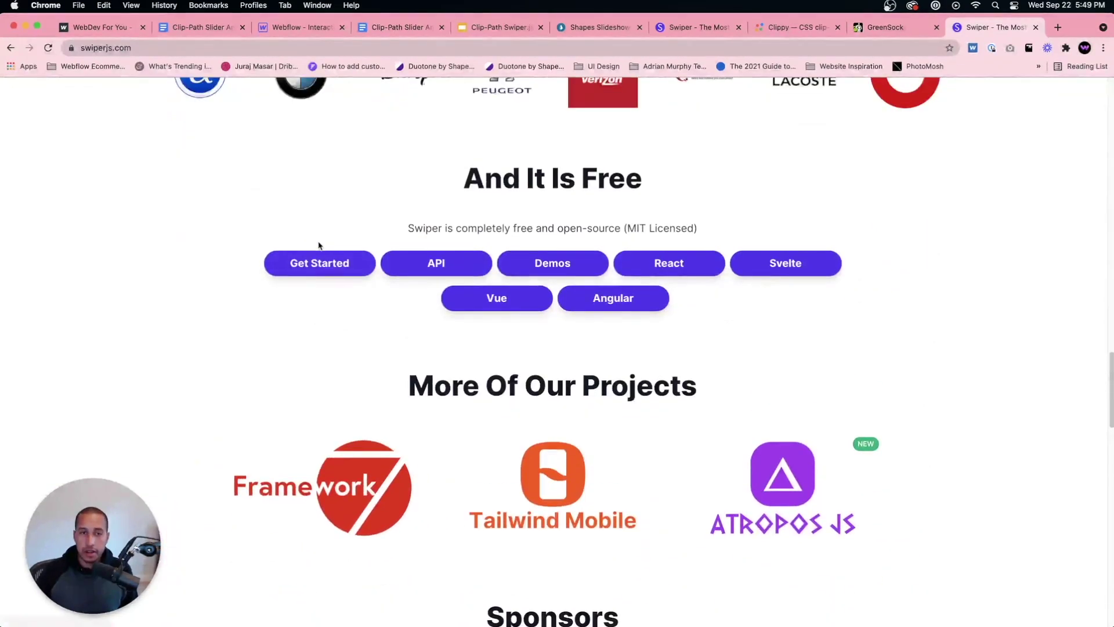
{"action": "left_click", "coordinate": [318, 257]}
{"action": "scroll", "coordinate": [602, 402], "scroll_direction": "down", "scroll_amount": 5}
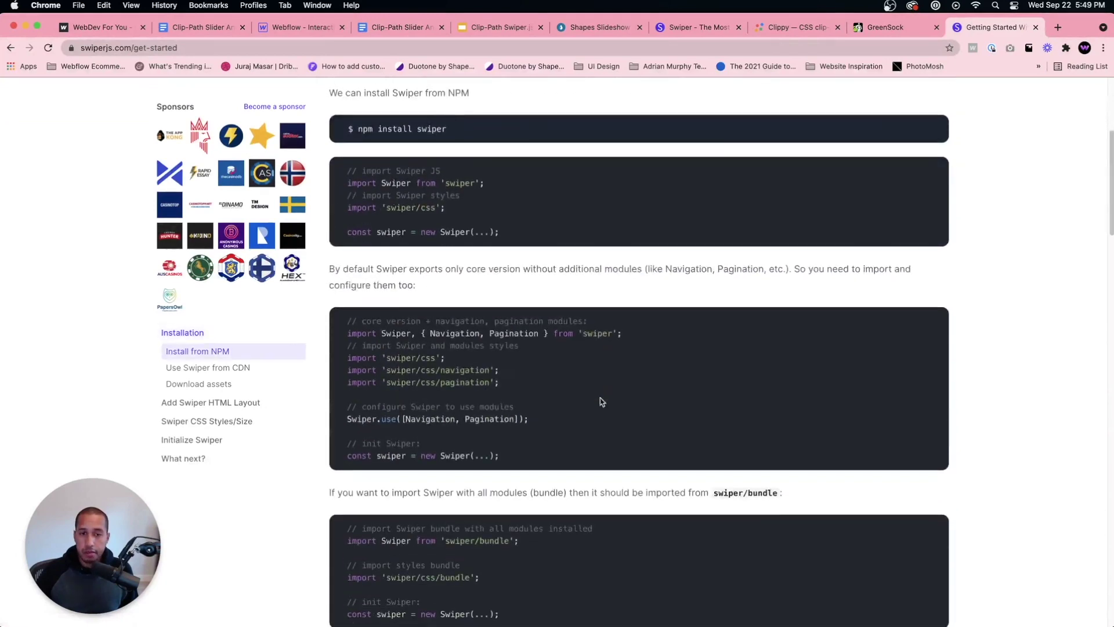
{"action": "scroll", "coordinate": [602, 402], "scroll_direction": "down", "scroll_amount": 5}
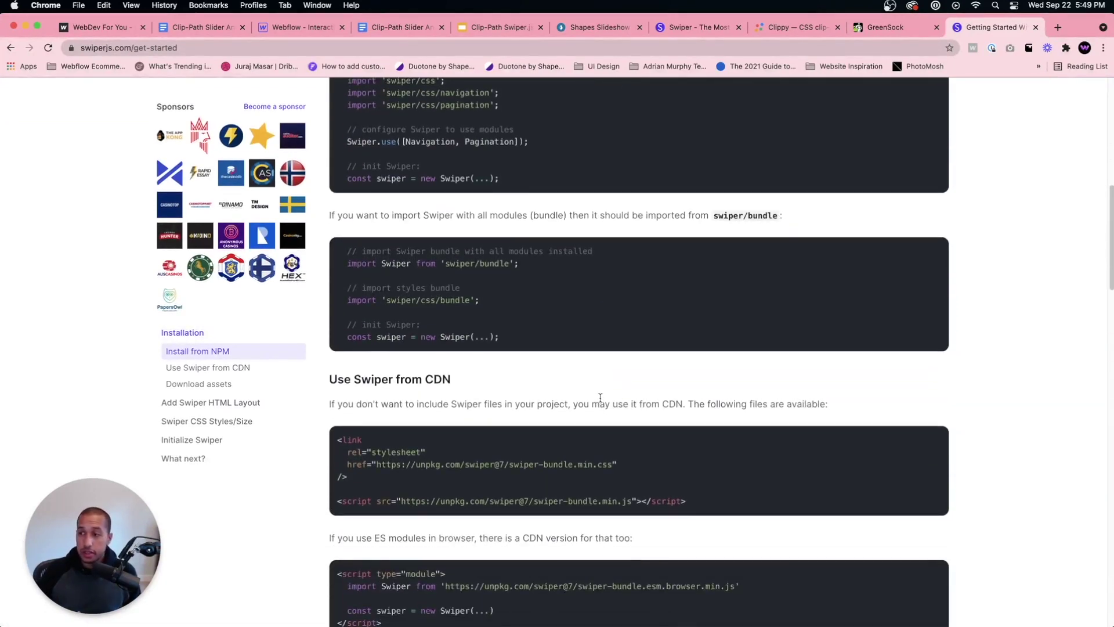
{"action": "scroll", "coordinate": [565, 427], "scroll_direction": "down", "scroll_amount": 1}
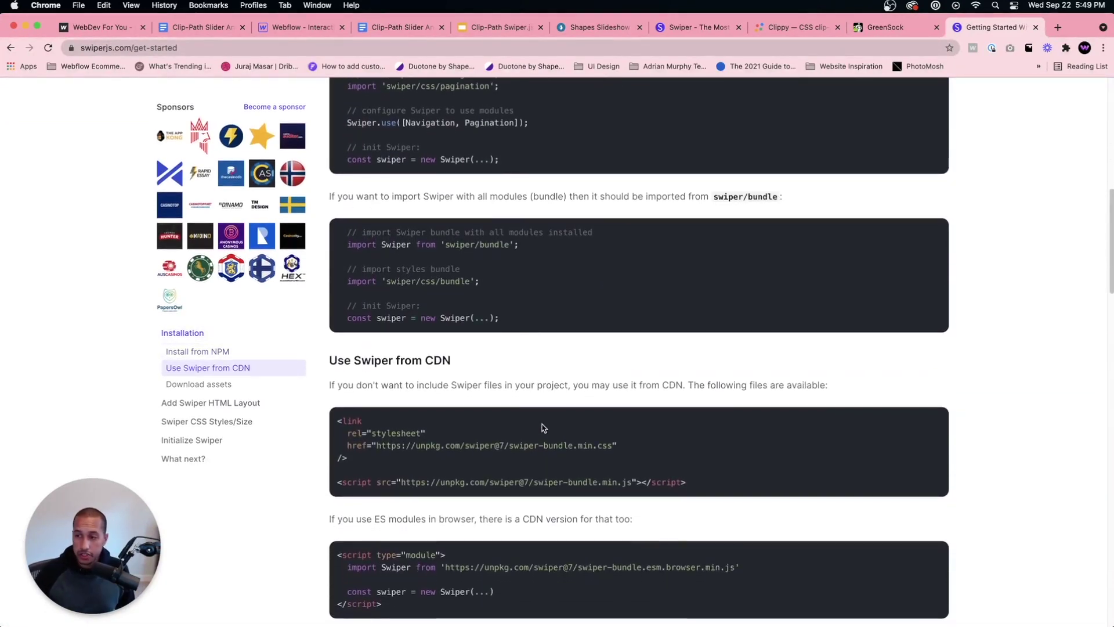
{"action": "scroll", "coordinate": [522, 427], "scroll_direction": "down", "scroll_amount": 1}
{"action": "scroll", "coordinate": [419, 378], "scroll_direction": "down", "scroll_amount": 2}
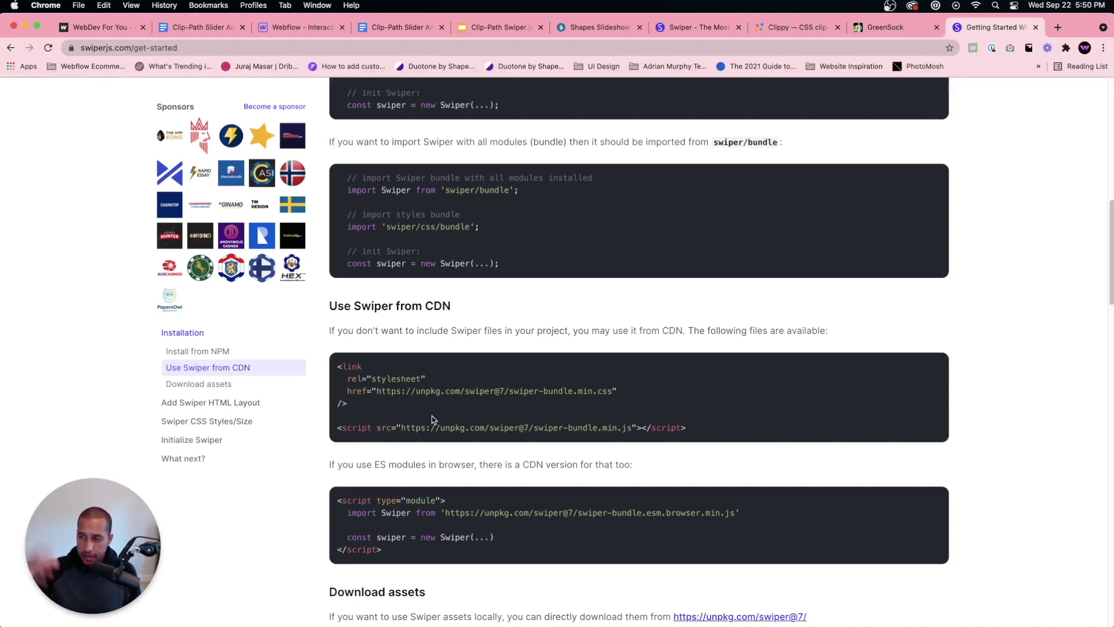
Copy the swiper-bundle.min.css stylesheet link tag from the CDN code block.
{"action": "left_click_drag", "start_coordinate": [361, 404], "coordinate": [338, 366]}
{"action": "left_click", "coordinate": [356, 404]}
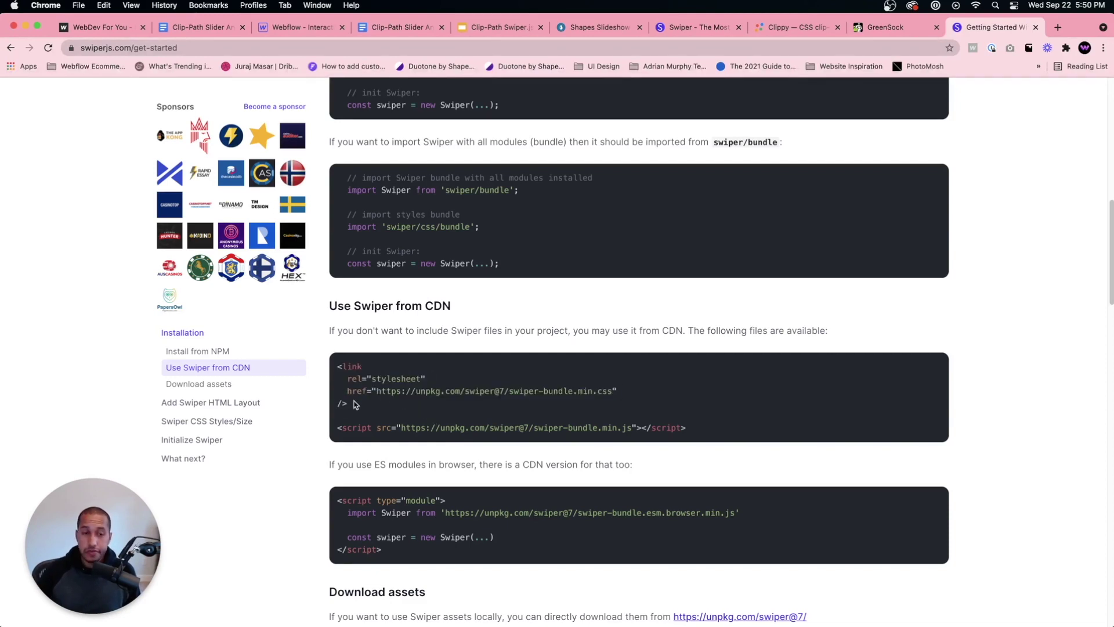
{"action": "left_click_drag", "start_coordinate": [356, 405], "coordinate": [336, 382]}
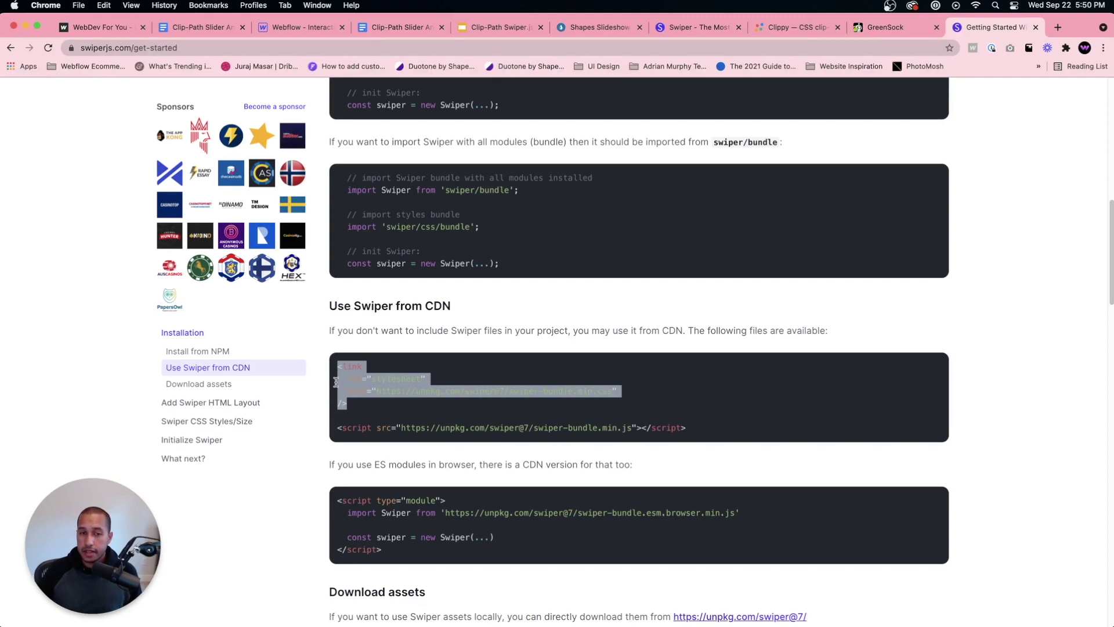
{"action": "left_click_drag", "start_coordinate": [385, 410], "coordinate": [340, 375]}
{"action": "key", "text": "super+c"}
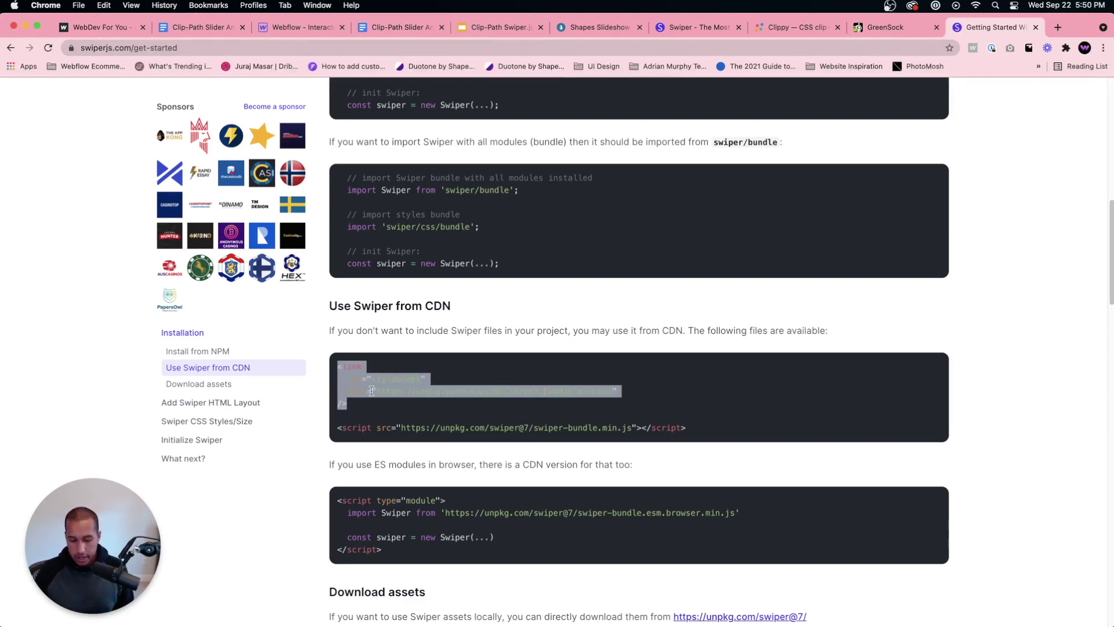
Switch to the Webflow project and paste the stylesheet link into the Home page's custom code inside the <head> tag.
{"action": "left_click", "coordinate": [272, 30]}
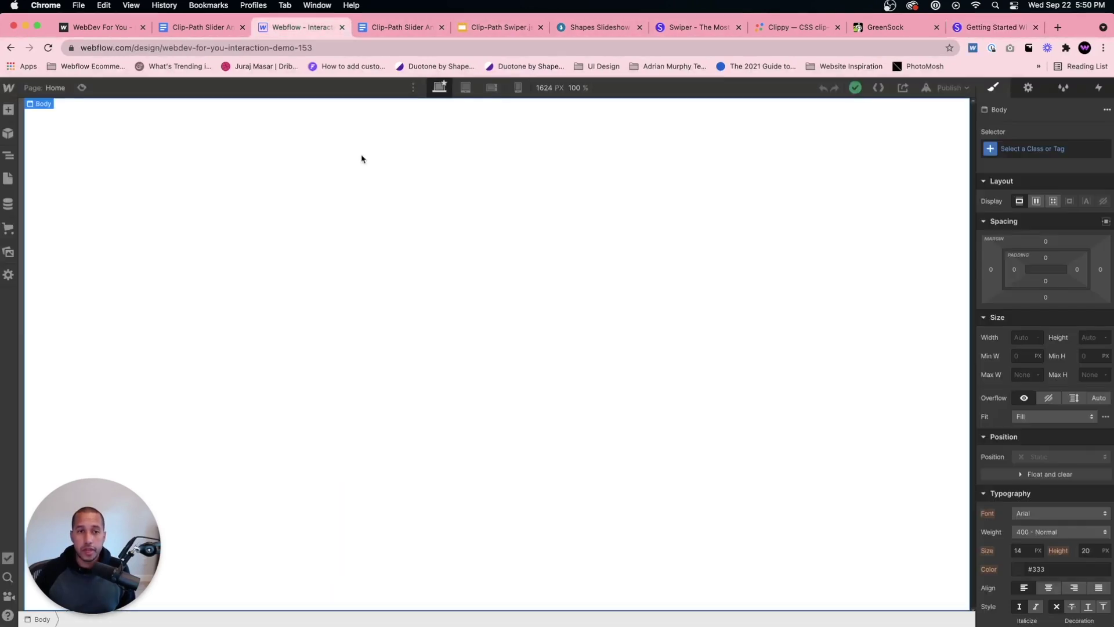
{"action": "left_click", "coordinate": [9, 180]}
{"action": "scroll", "coordinate": [325, 398], "scroll_direction": "down", "scroll_amount": 10}
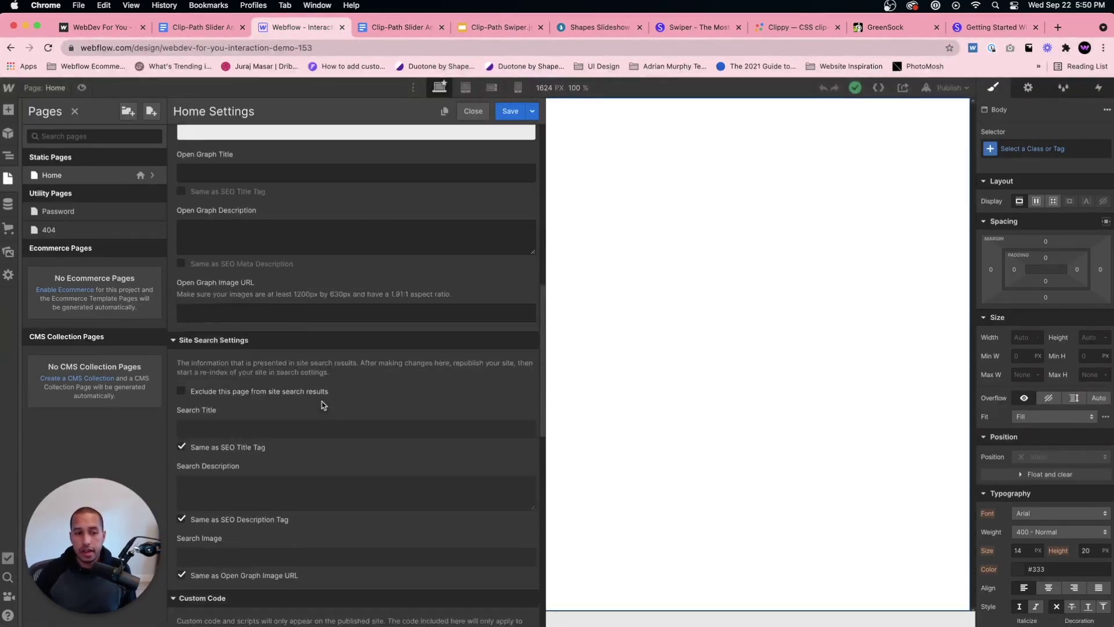
{"action": "scroll", "coordinate": [323, 405], "scroll_direction": "down", "scroll_amount": 7}
{"action": "left_click", "coordinate": [262, 312]}
{"action": "key", "text": "super+v"}
Remove the line breaks and indents from the pasted link tag so it sits on a single line.
{"action": "left_click", "coordinate": [208, 323]}
{"action": "key", "text": "BackSpace"}
{"action": "key", "text": "BackSpace"}
{"action": "key", "text": "BackSpace"}
{"action": "left_click", "coordinate": [205, 321]}
{"action": "key", "text": "BackSpace"}
{"action": "key", "text": "BackSpace"}
{"action": "key", "text": "BackSpace"}
{"action": "left_click", "coordinate": [195, 323]}
{"action": "key", "text": "BackSpace"}
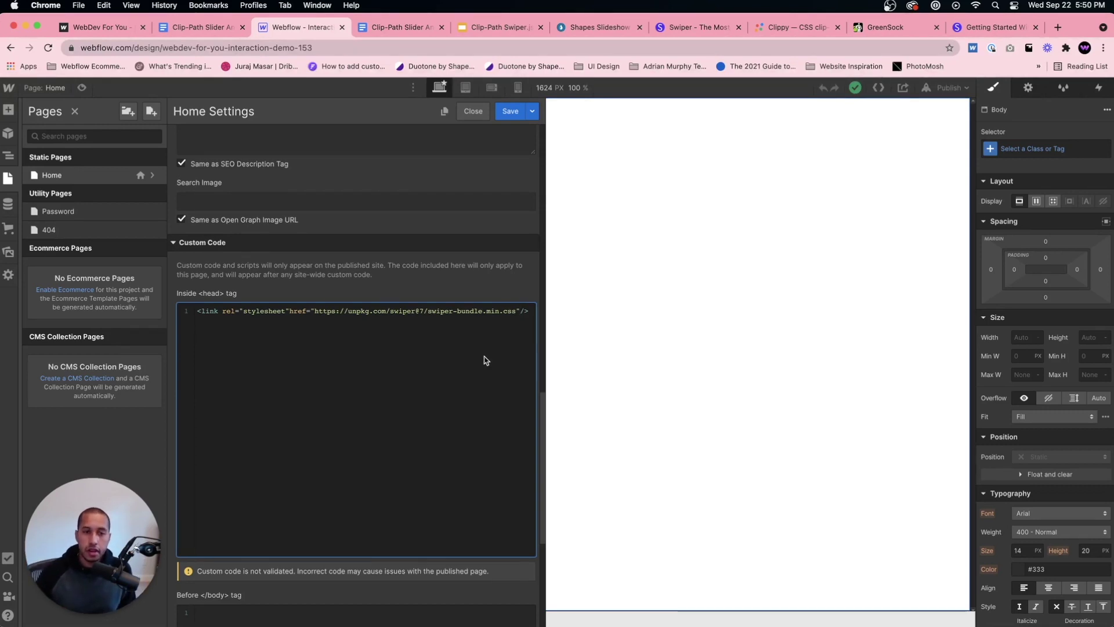
Return to Swiper's Get Started page and copy the swiper-bundle.min.js script tag from the CDN code block.
{"action": "scroll", "coordinate": [458, 331], "scroll_direction": "down", "scroll_amount": 1}
{"action": "scroll", "coordinate": [378, 343], "scroll_direction": "down", "scroll_amount": 5}
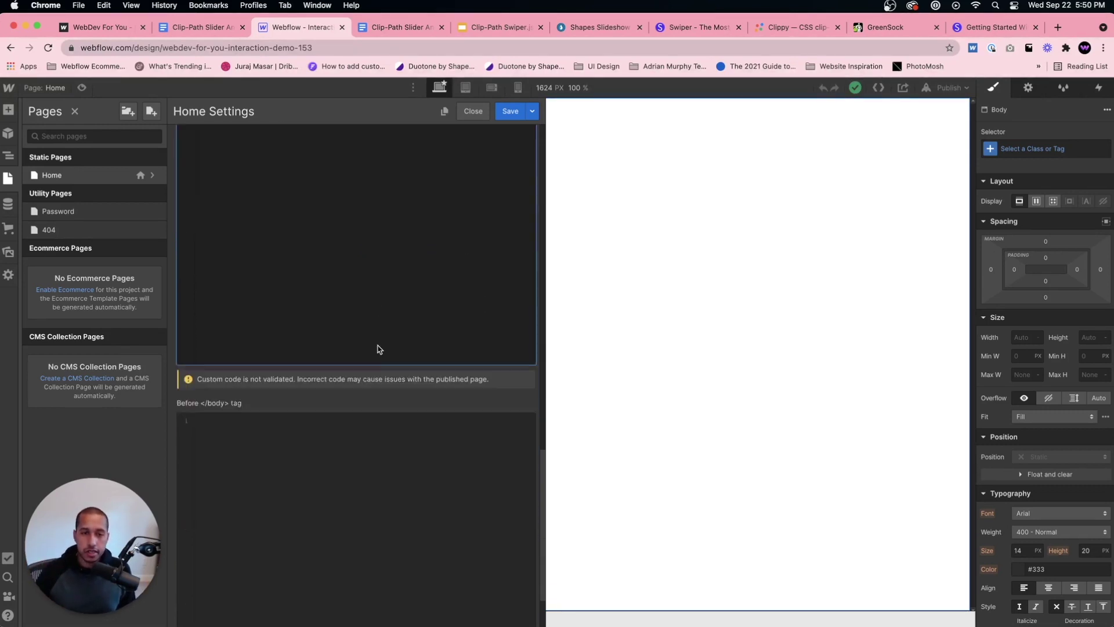
{"action": "left_click", "coordinate": [713, 28]}
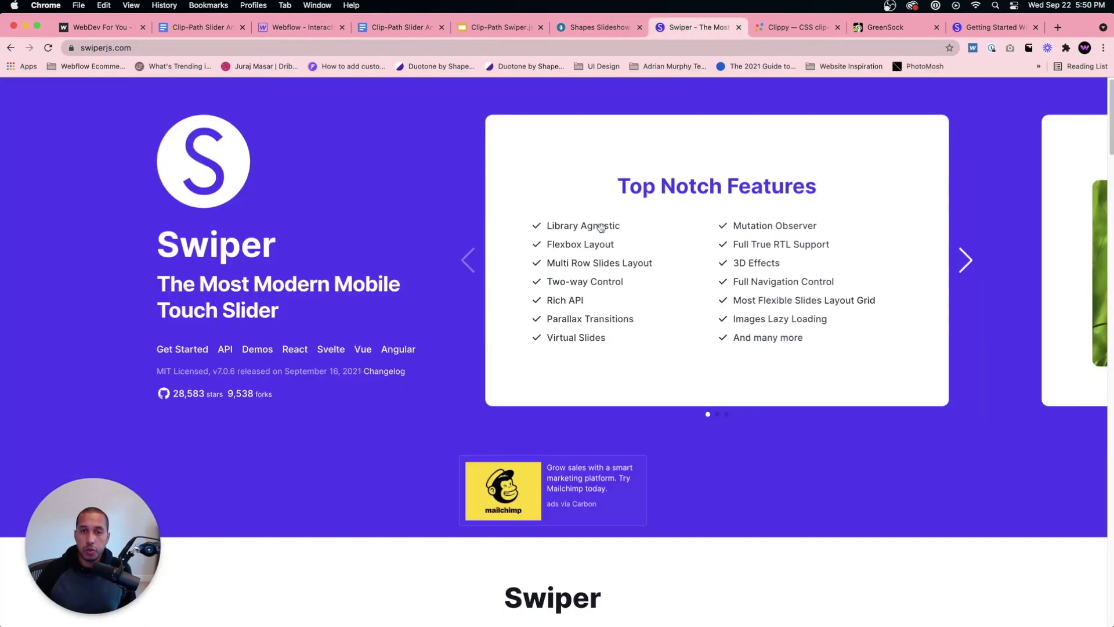
{"action": "scroll", "coordinate": [497, 315], "scroll_direction": "down", "scroll_amount": 6}
{"action": "left_click", "coordinate": [994, 28]}
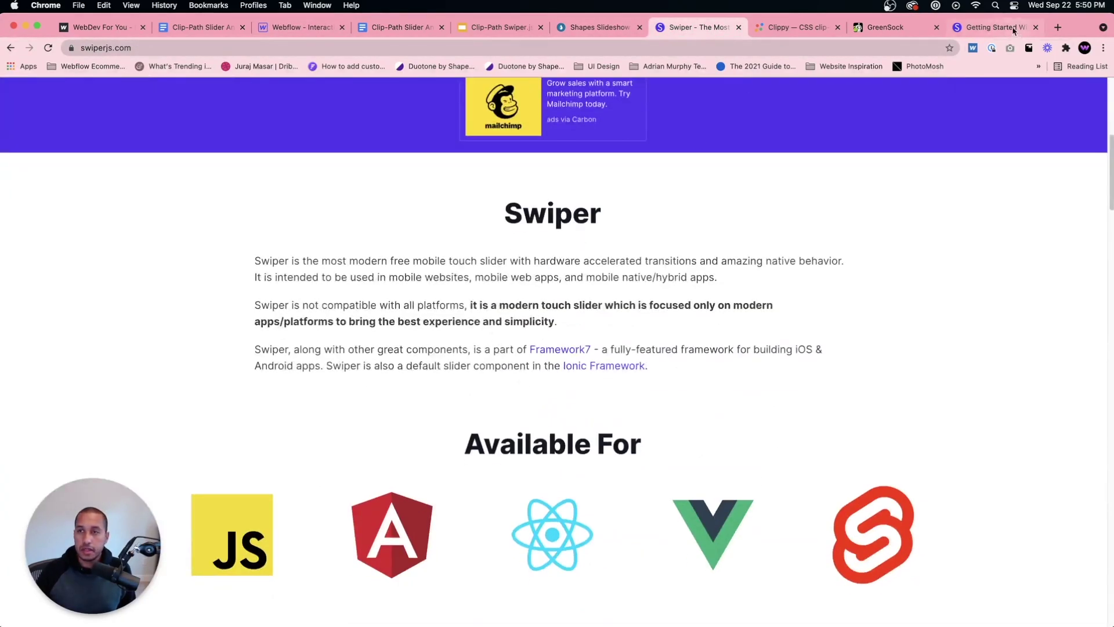
{"action": "scroll", "coordinate": [685, 297], "scroll_direction": "down", "scroll_amount": 3}
{"action": "scroll", "coordinate": [686, 297], "scroll_direction": "up", "scroll_amount": 1}
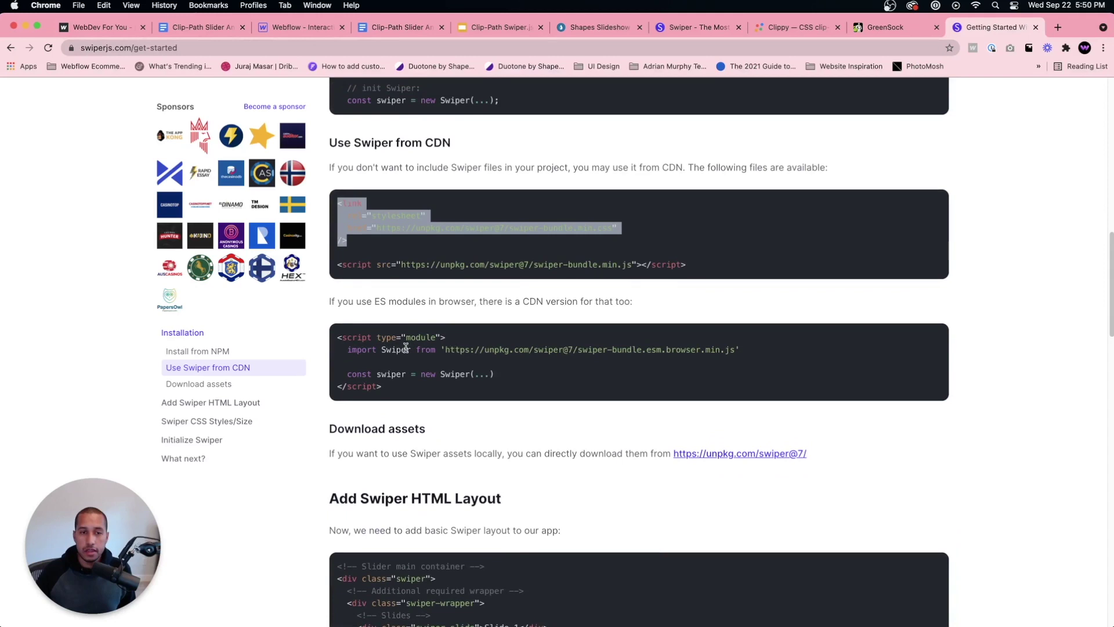
{"action": "scroll", "coordinate": [385, 318], "scroll_direction": "up", "scroll_amount": 2}
{"action": "left_click", "coordinate": [385, 318]}
{"action": "left_click_drag", "start_coordinate": [686, 321], "coordinate": [336, 323]}
{"action": "key", "text": "super+c"}
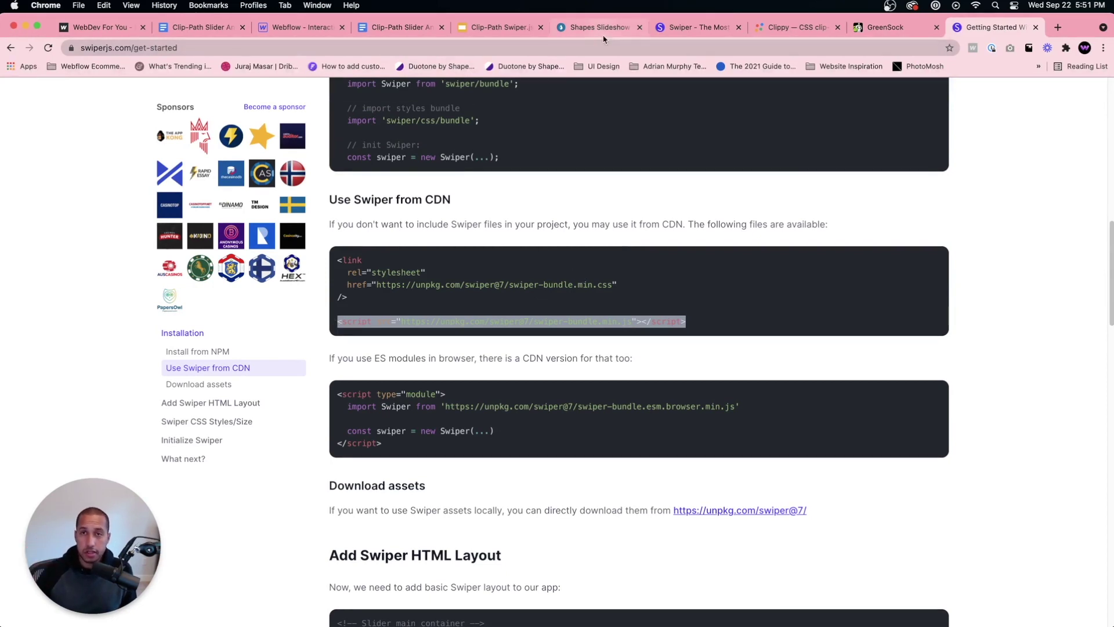
Paste the Swiper script into the Home page's custom code before the </body> tag in Webflow and save the page settings.
{"action": "left_click", "coordinate": [295, 32]}
{"action": "key", "text": "super+v"}
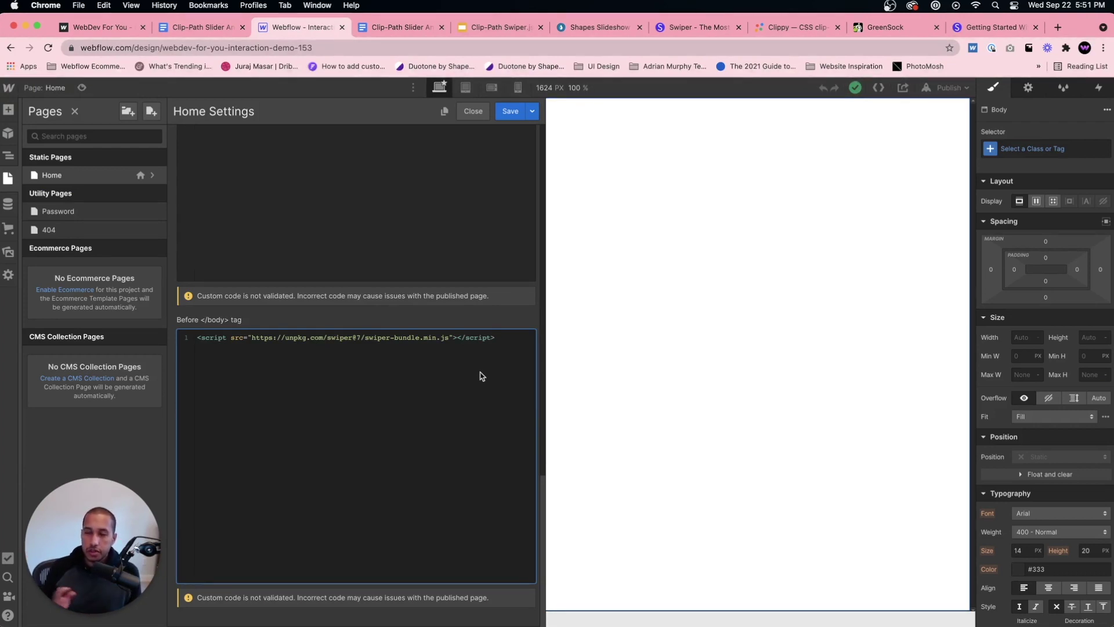
{"action": "left_click", "coordinate": [503, 112]}
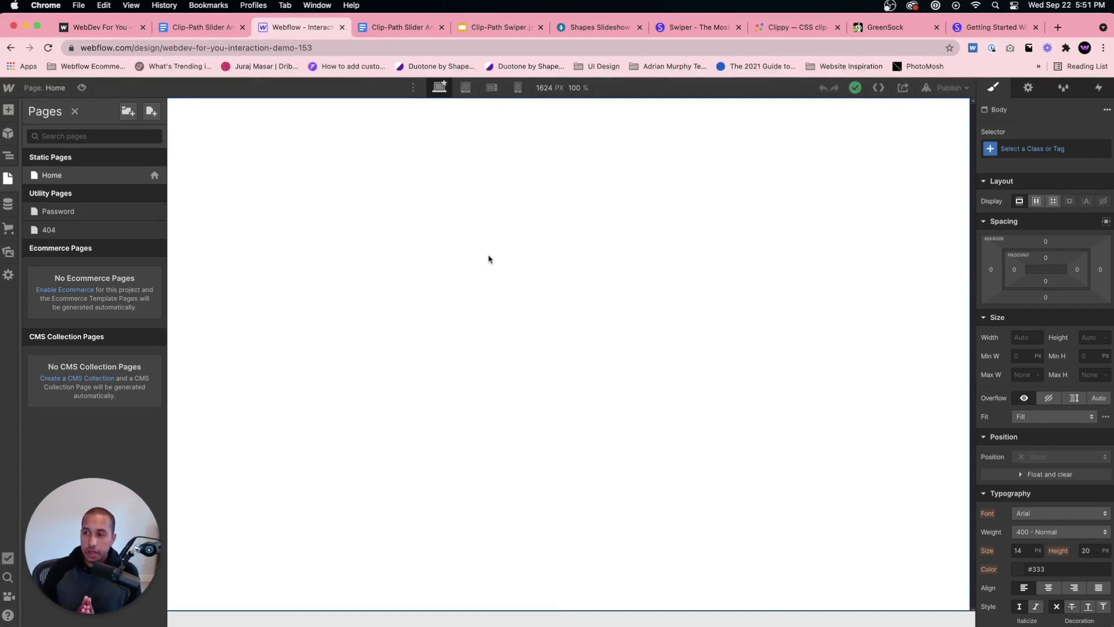
Switch to Swiper's Get Started page and examine the swiper, swiper-wrapper and swiper-slide nesting under Add Swiper HTML Layout.
{"action": "key", "text": "super+9"}
{"action": "scroll", "coordinate": [696, 331], "scroll_direction": "down", "scroll_amount": 10}
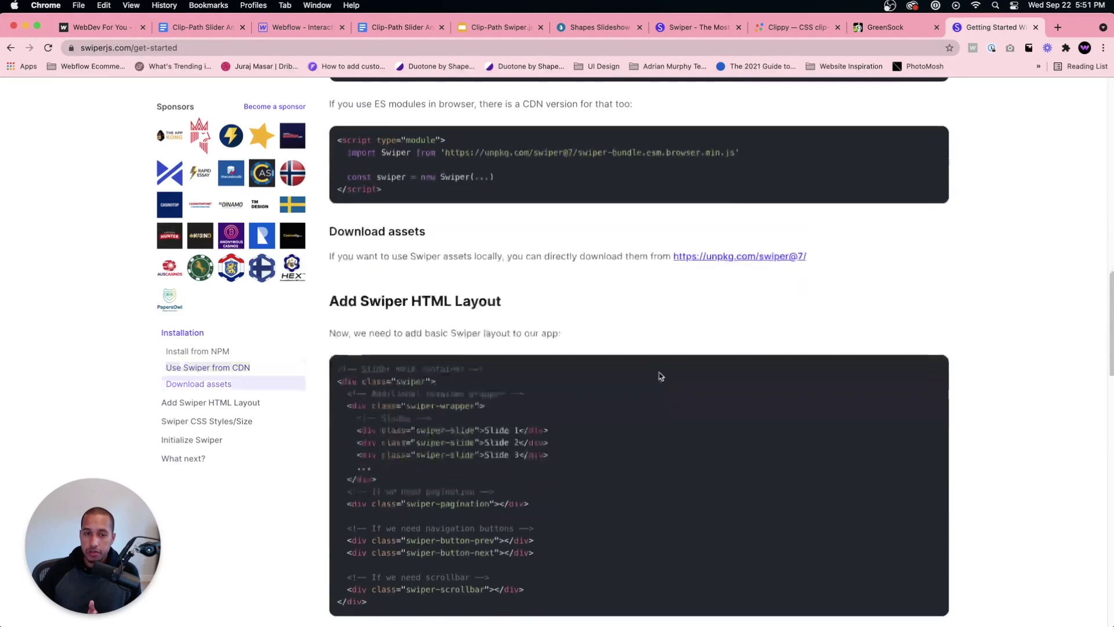
{"action": "scroll", "coordinate": [360, 226], "scroll_direction": "up", "scroll_amount": 1}
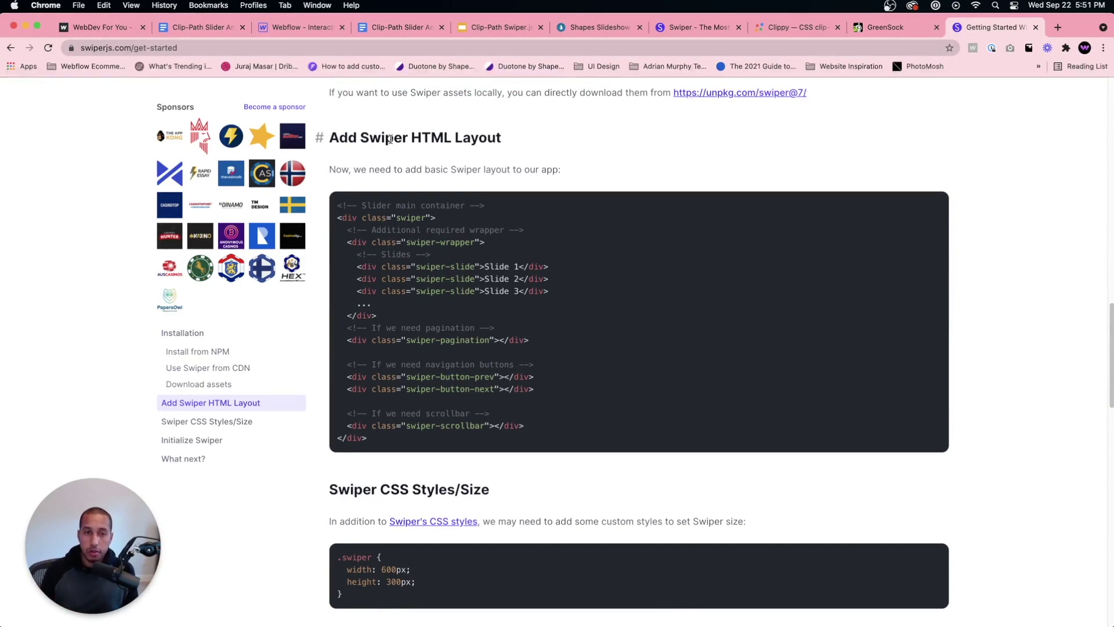
{"action": "left_click_drag", "start_coordinate": [397, 217], "coordinate": [451, 242]}
{"action": "left_click", "coordinate": [419, 234]}
{"action": "left_click", "coordinate": [466, 239]}
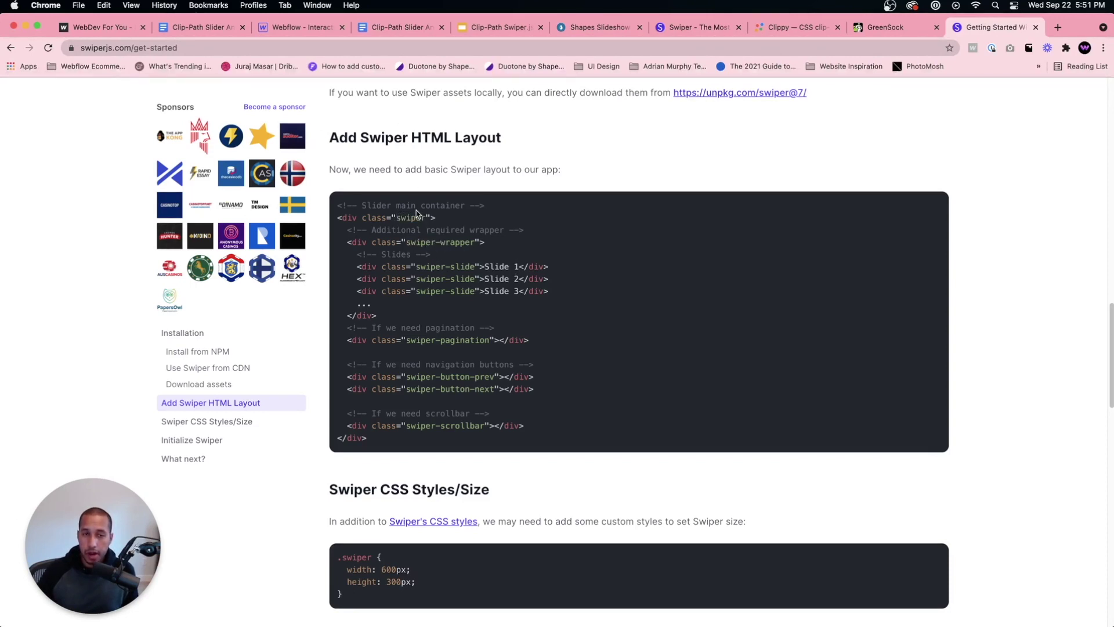
{"action": "left_click_drag", "start_coordinate": [406, 242], "coordinate": [456, 266]}
{"action": "left_click", "coordinate": [542, 276]}
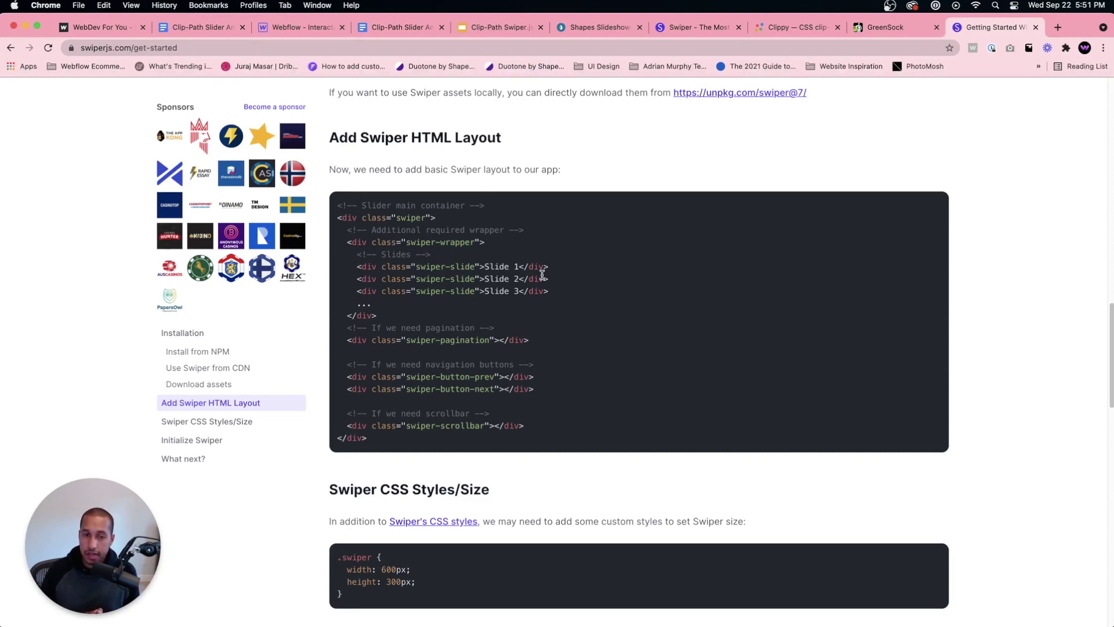
Read the Swiper CSS Styles/Size section and the parameters in the Initialize Swiper code block.
{"action": "scroll", "coordinate": [455, 393], "scroll_direction": "down", "scroll_amount": 4}
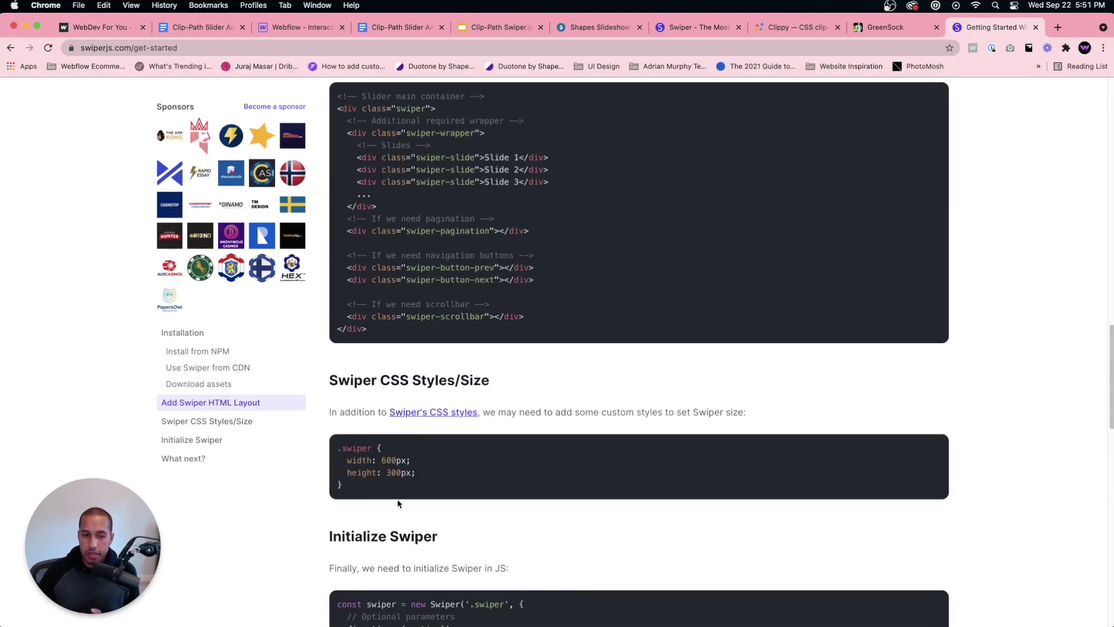
{"action": "scroll", "coordinate": [388, 468], "scroll_direction": "down", "scroll_amount": 2}
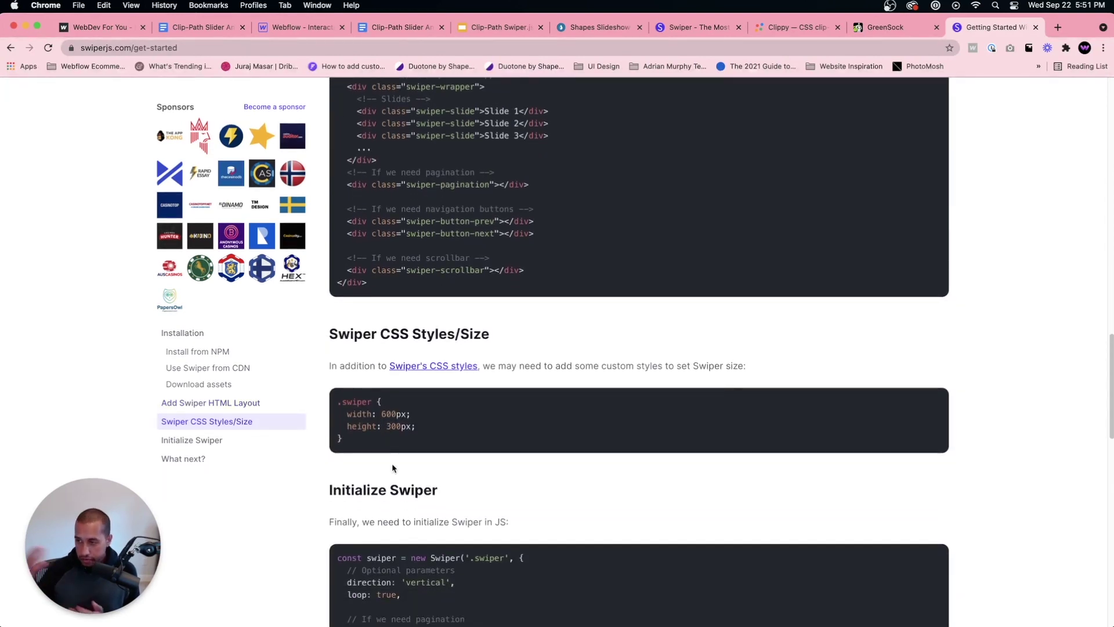
{"action": "scroll", "coordinate": [392, 466], "scroll_direction": "down", "scroll_amount": 8}
{"action": "left_click_drag", "start_coordinate": [343, 304], "coordinate": [449, 360]}
{"action": "left_click", "coordinate": [502, 552]}
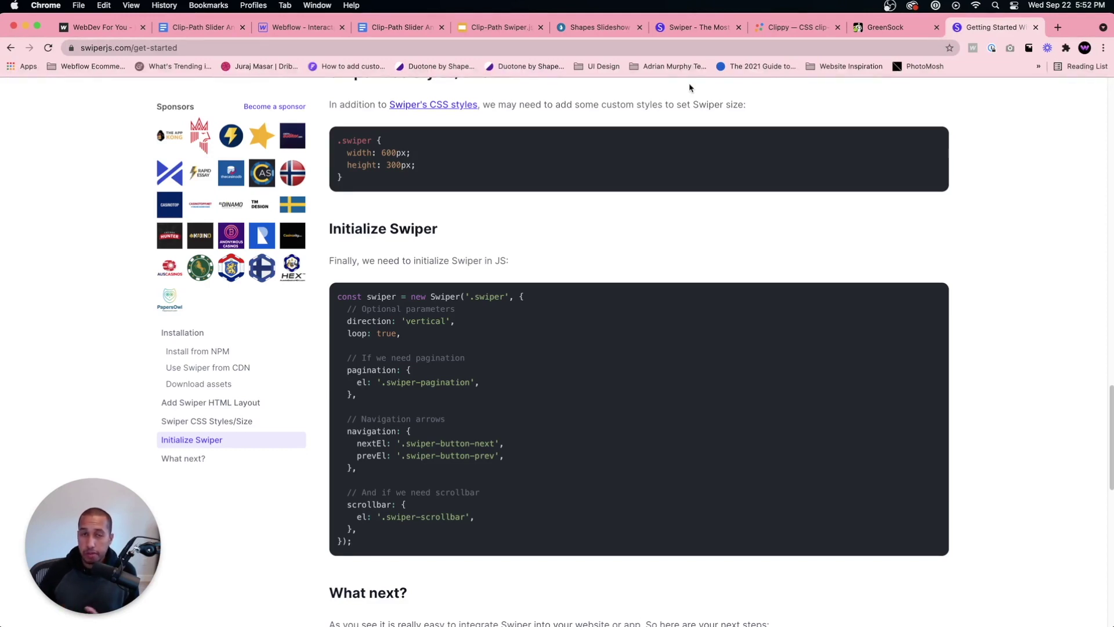
{"action": "left_click", "coordinate": [301, 27]}
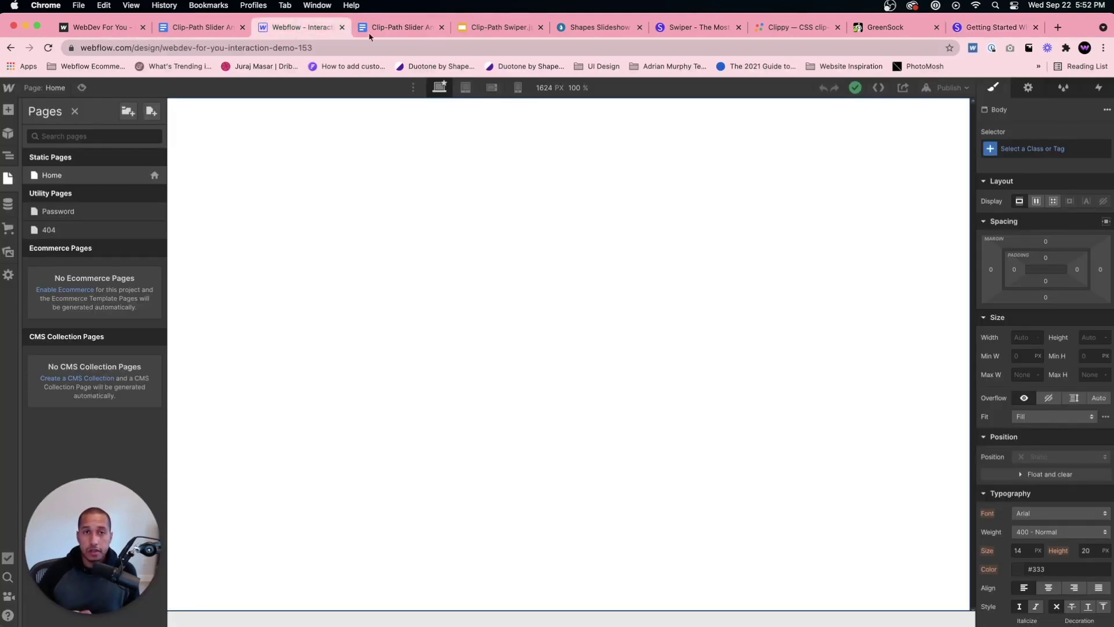
{"action": "left_click", "coordinate": [503, 27]}
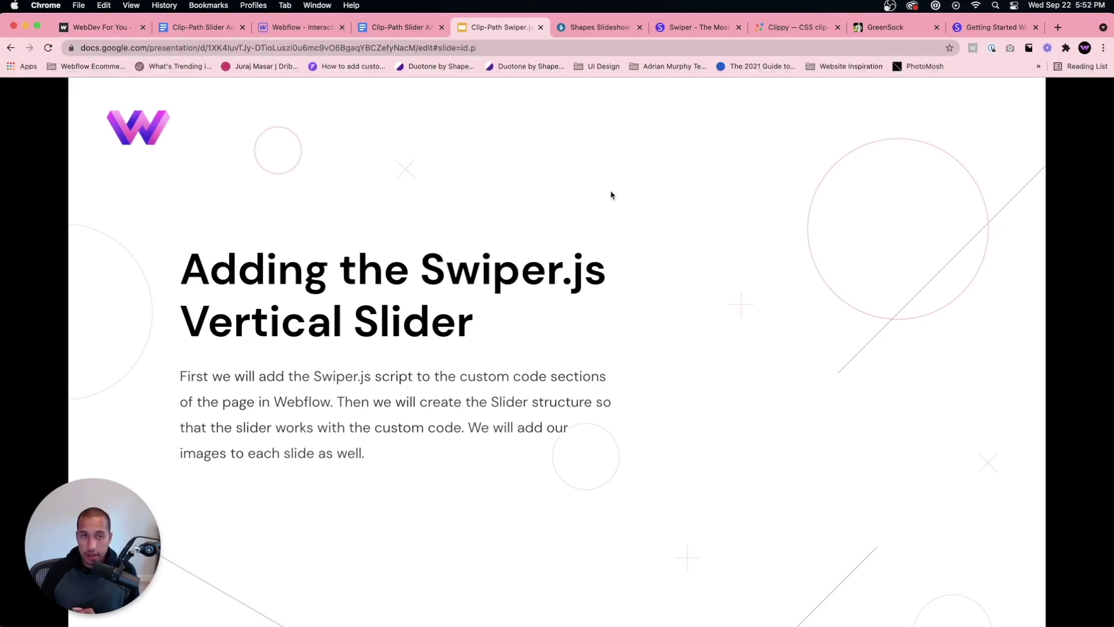
{"action": "key", "text": "Right"}
{"action": "key", "text": "Left"}
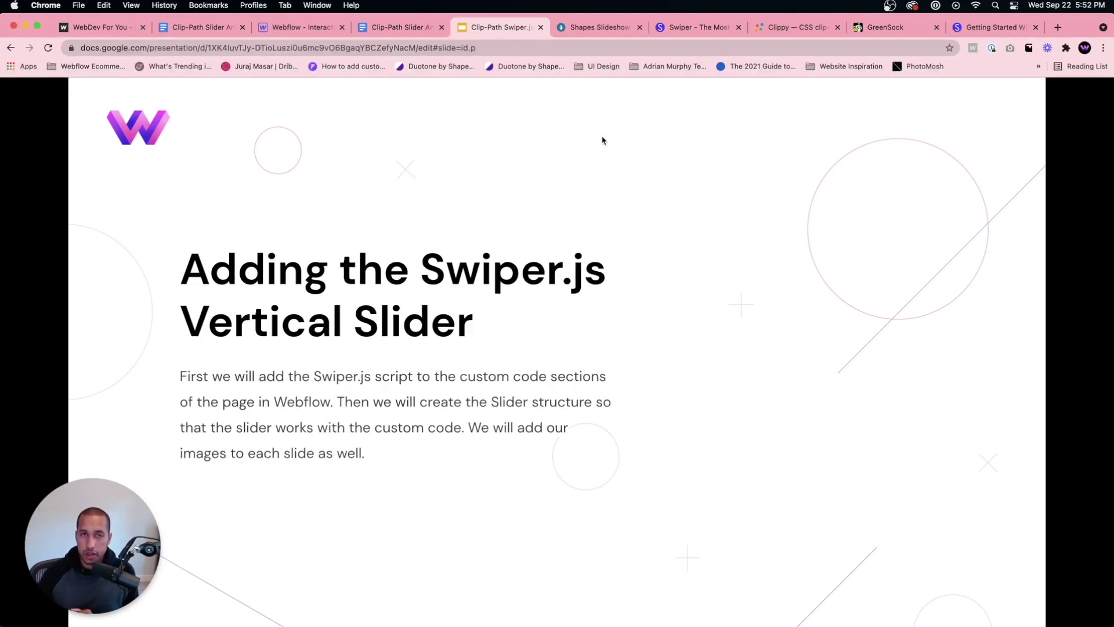
Return to the Webflow project and open the Navigator to show the Home page's element tree.
{"action": "left_click", "coordinate": [319, 29]}
{"action": "left_click", "coordinate": [442, 232]}
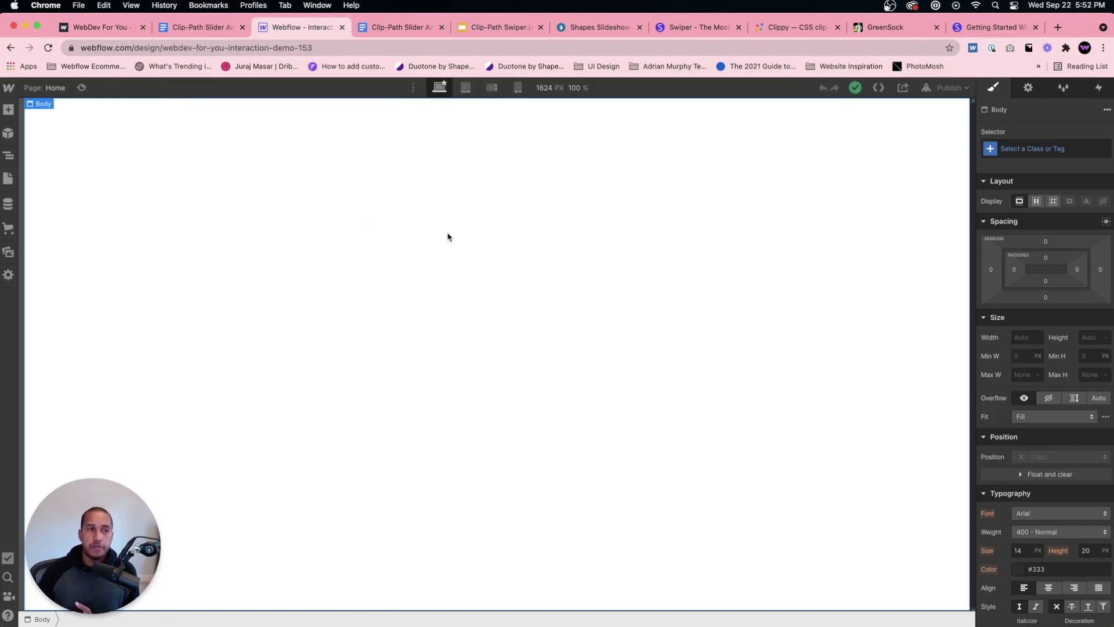
{"action": "left_click", "coordinate": [7, 158]}
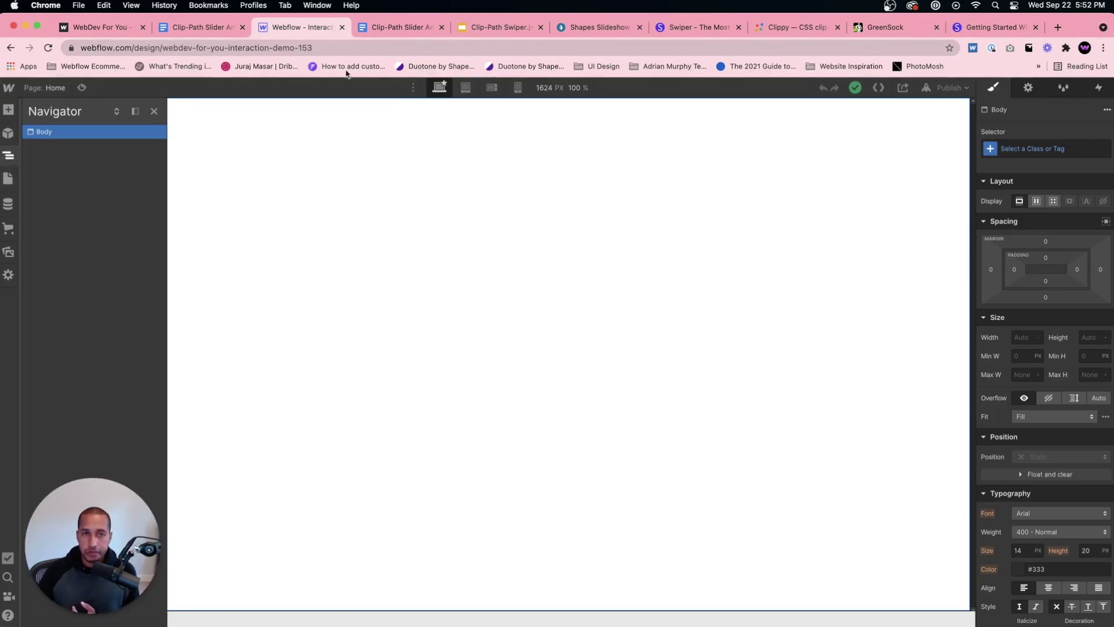
Place Swiper's Getting Started browser tab beside the Webflow tab, bring up its HTML layout code, and return to Webflow.
{"action": "left_click_drag", "start_coordinate": [982, 29], "coordinate": [418, 33]}
{"action": "scroll", "coordinate": [471, 244], "scroll_direction": "up", "scroll_amount": 5}
{"action": "scroll", "coordinate": [471, 247], "scroll_direction": "up", "scroll_amount": 5}
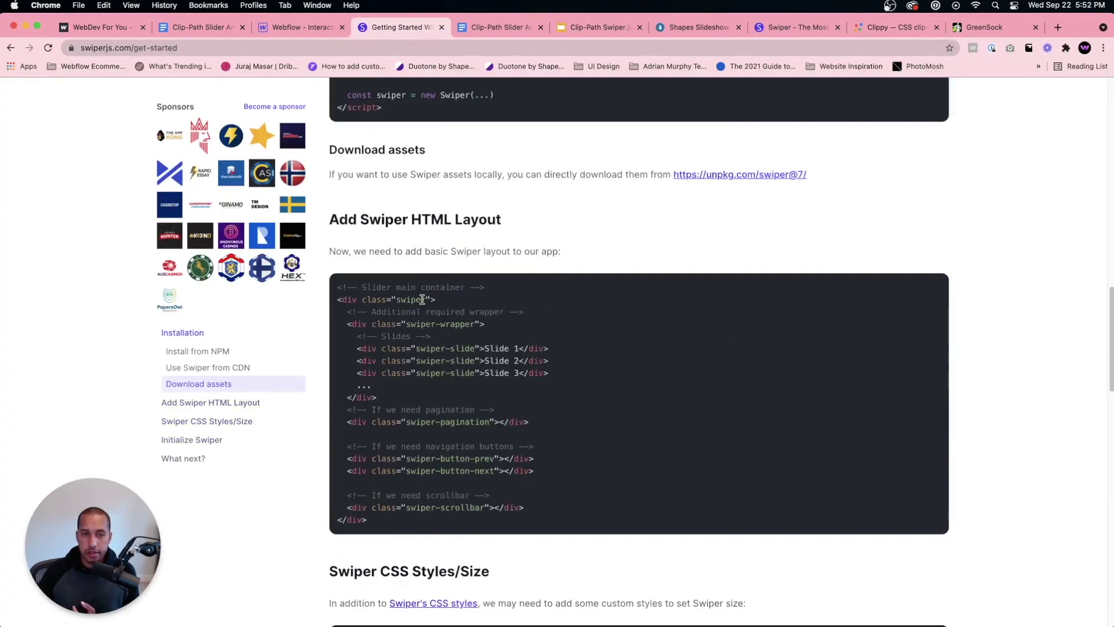
{"action": "left_click", "coordinate": [307, 27]}
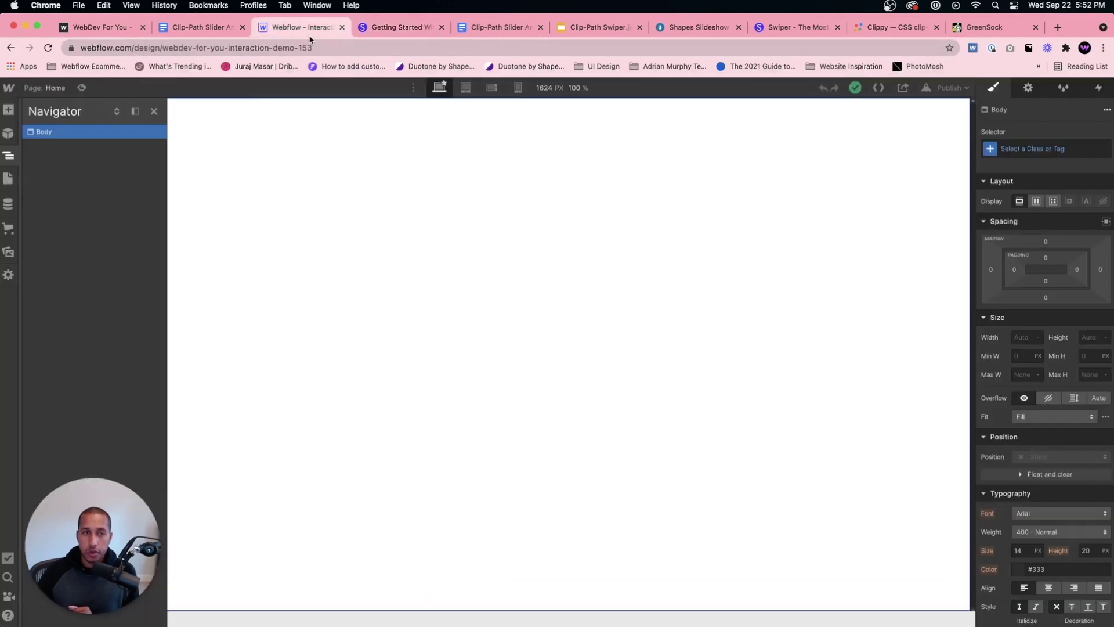
{"action": "key", "text": "super+e"}
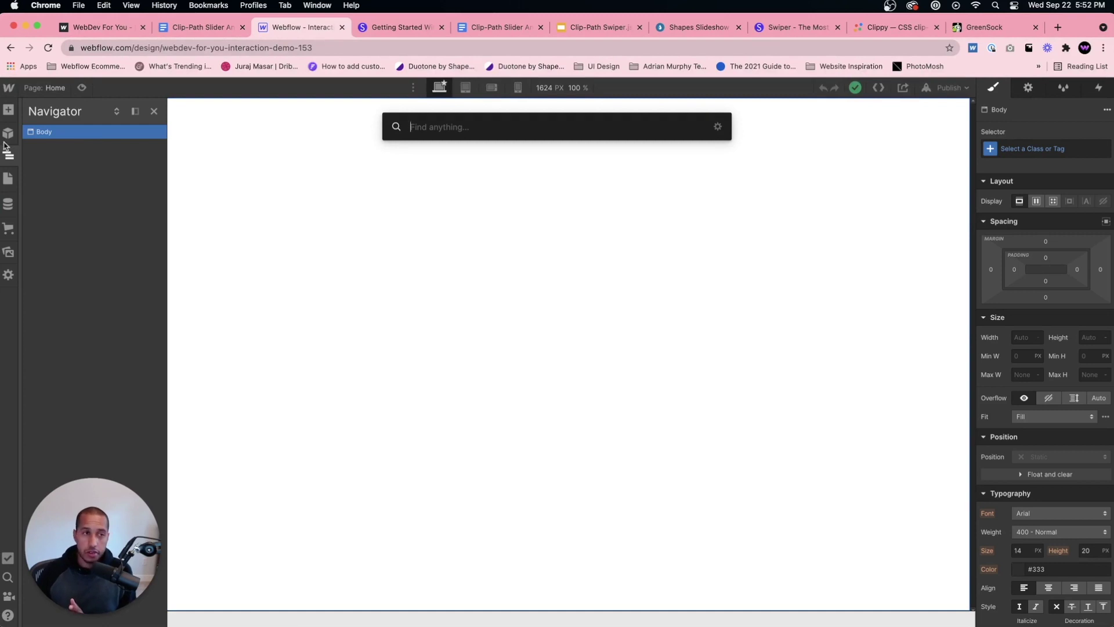
{"action": "key", "text": "Escape"}
{"action": "left_click", "coordinate": [8, 109]}
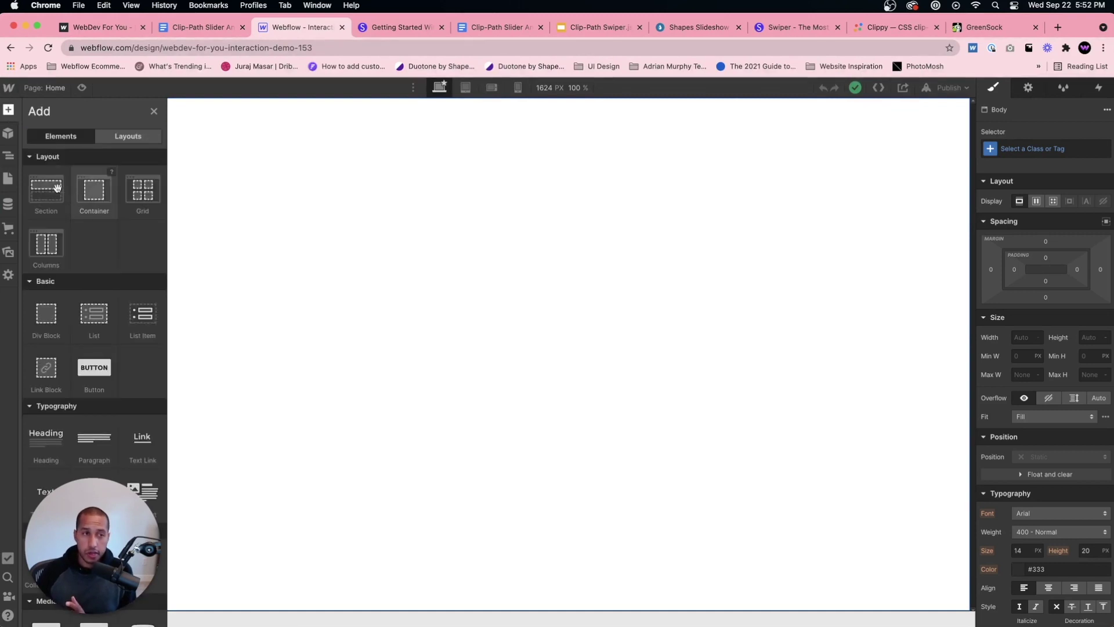
{"action": "left_click", "coordinate": [8, 155]}
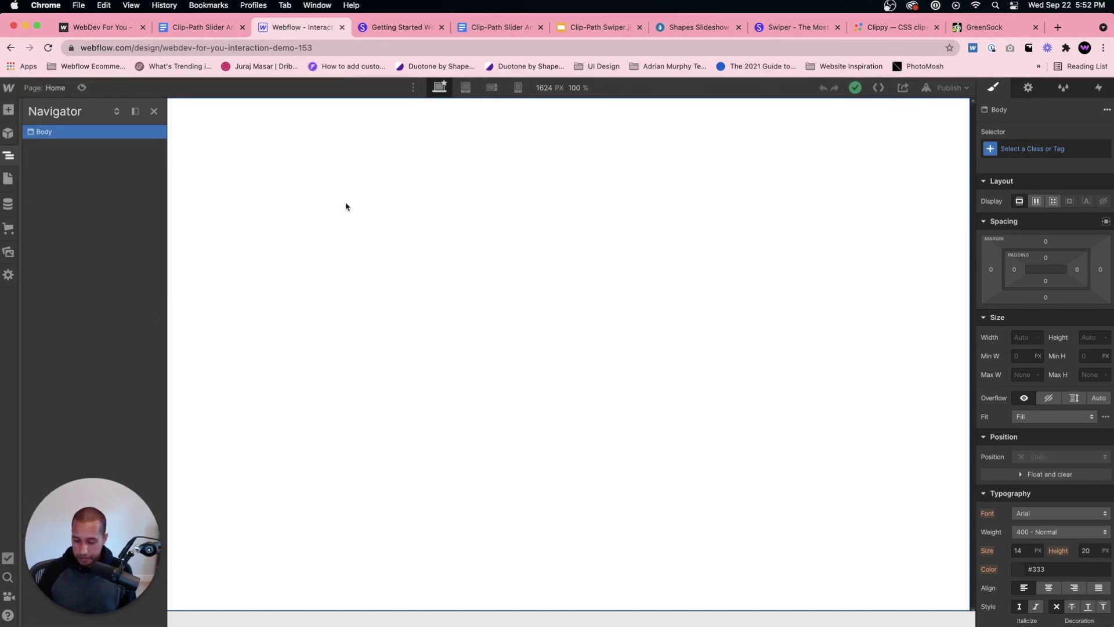
Add a Section to the page body and give it the new class swiper-section.
{"action": "key", "text": "super+e"}
{"action": "type", "text": "section"}
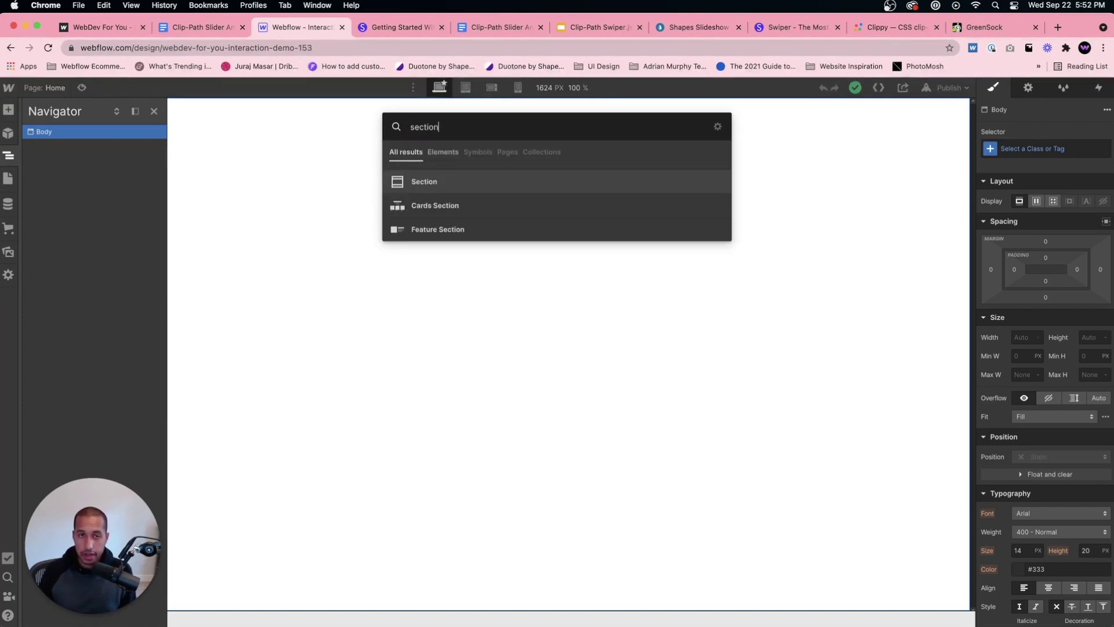
{"action": "left_click", "coordinate": [412, 181]}
{"action": "left_click", "coordinate": [1051, 148]}
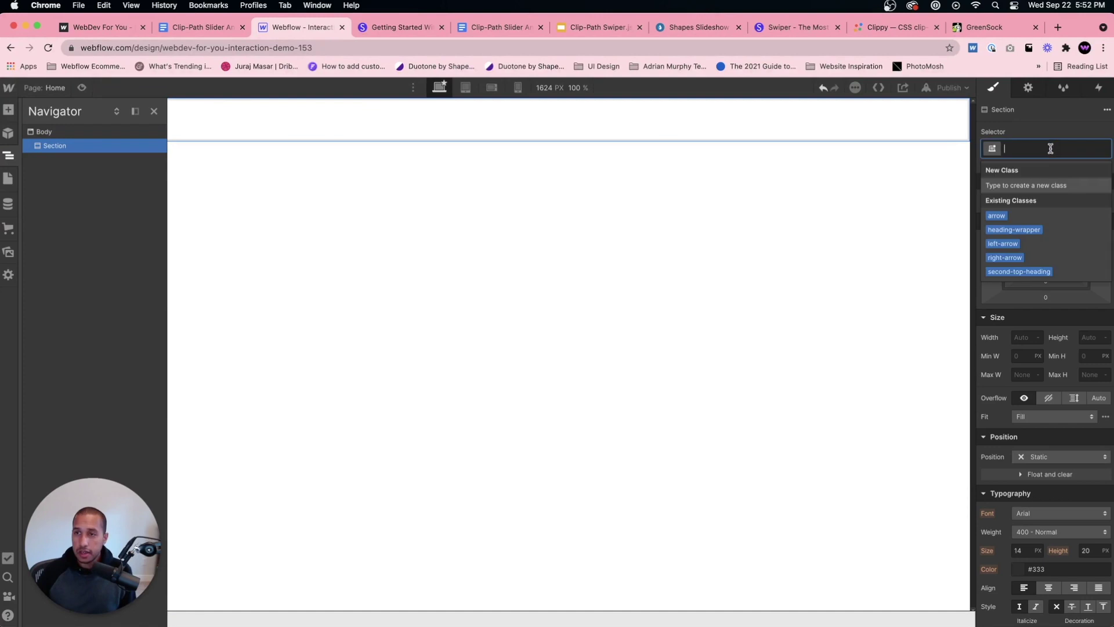
{"action": "type", "text": "se"}
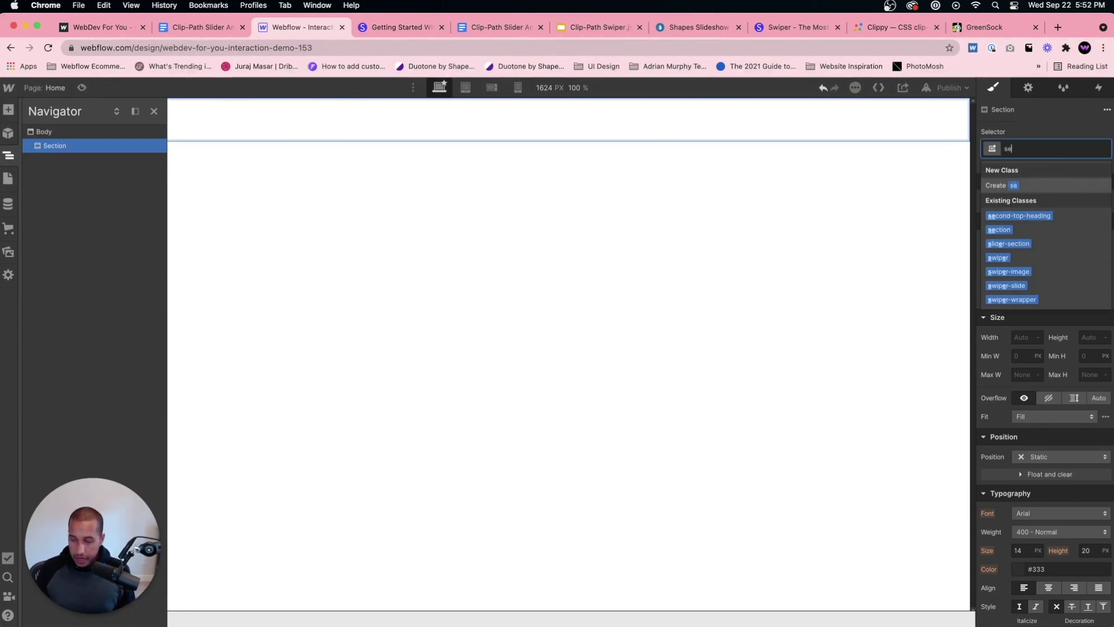
{"action": "type", "text": "ctswiper-section"}
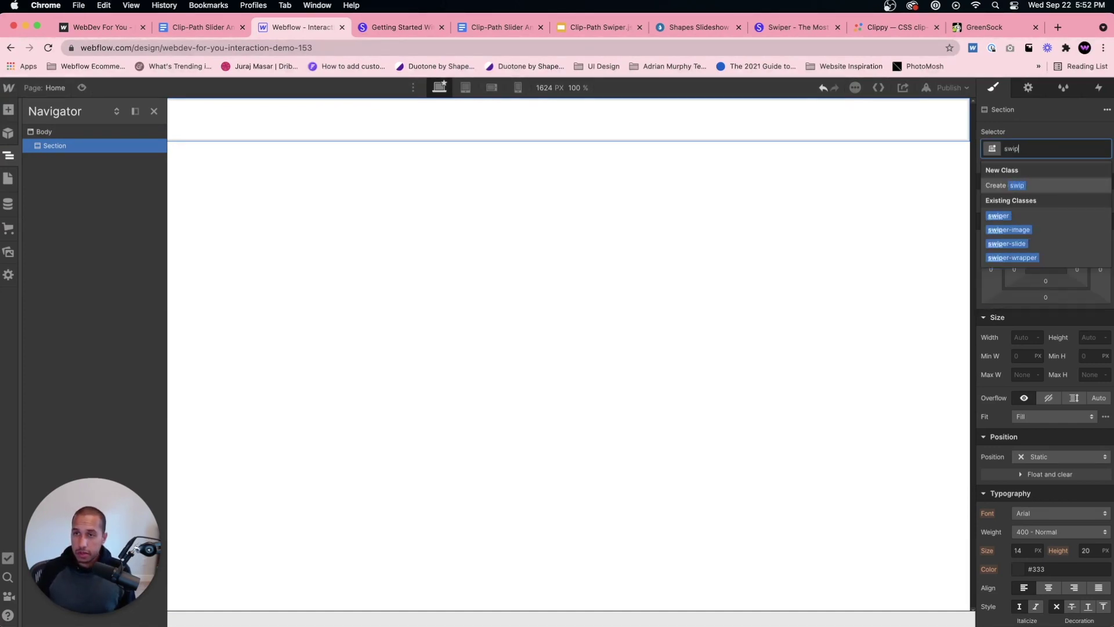
{"action": "key", "text": "Return"}
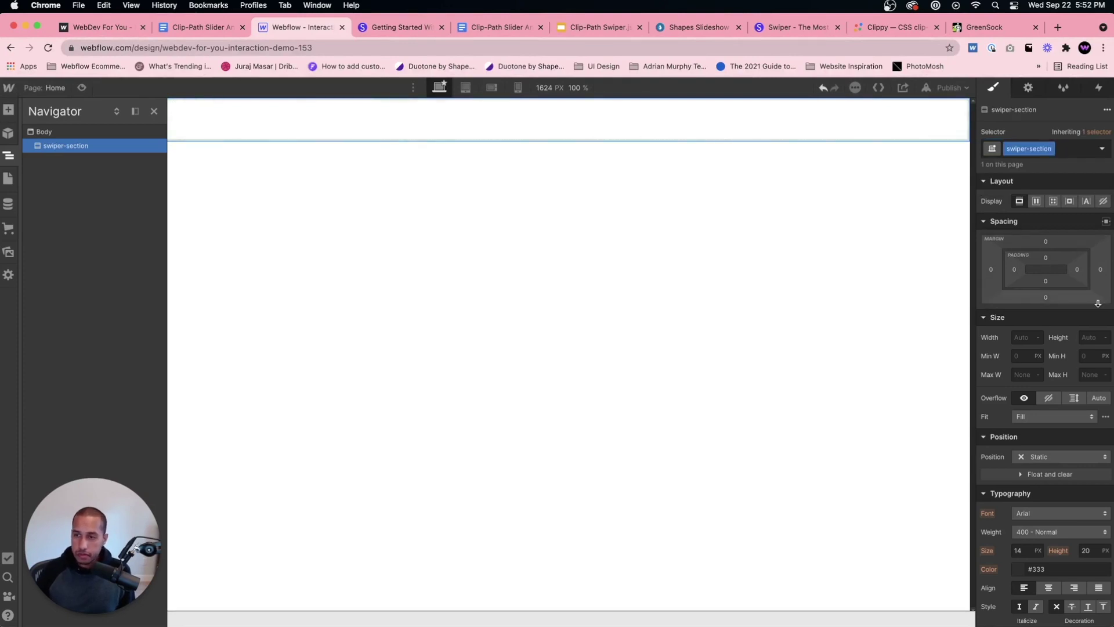
Set the minimum height of swiper-section to 100vh.
{"action": "left_click", "coordinate": [1084, 356]}
{"action": "type", "text": "100vh"}
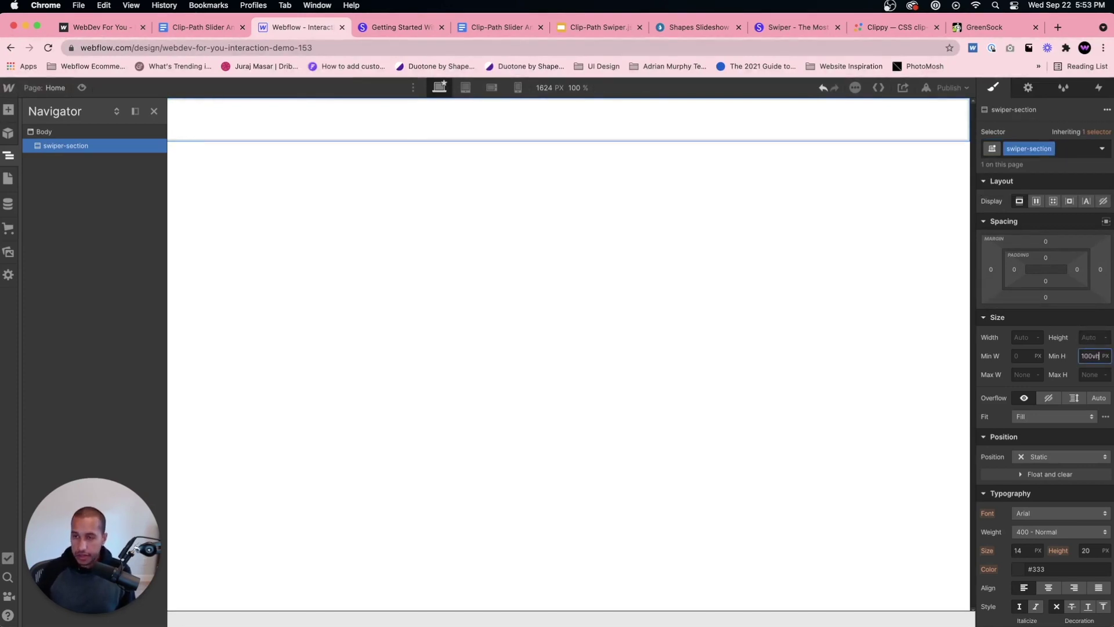
{"action": "key", "text": "Return"}
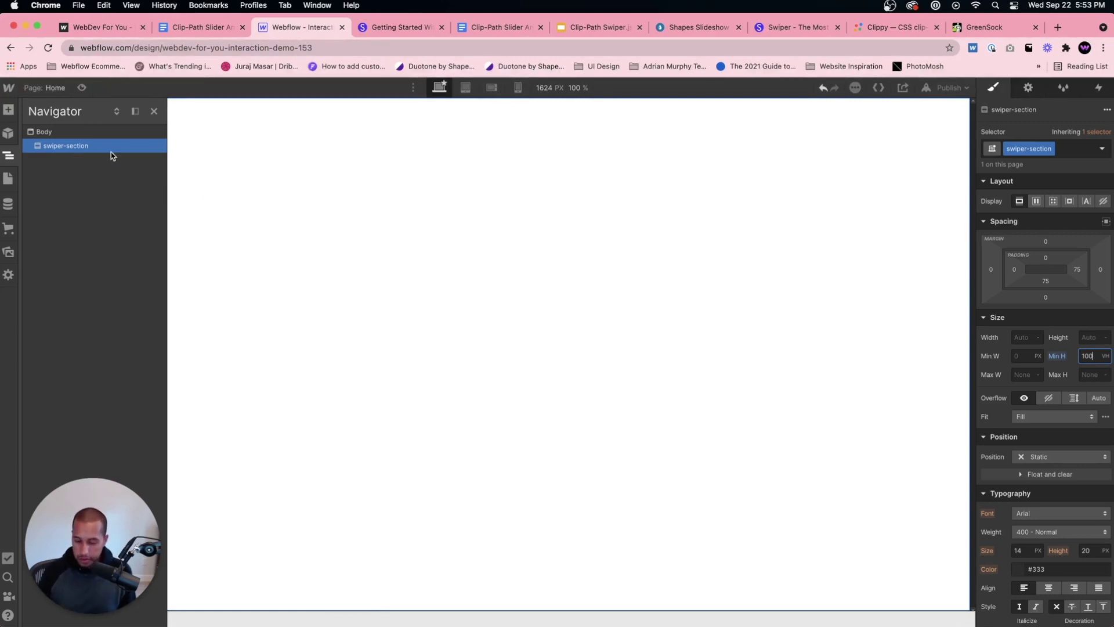
Check Swiper's HTML layout code and add a Div Block inside swiper-section in Webflow.
{"action": "left_click", "coordinate": [397, 29]}
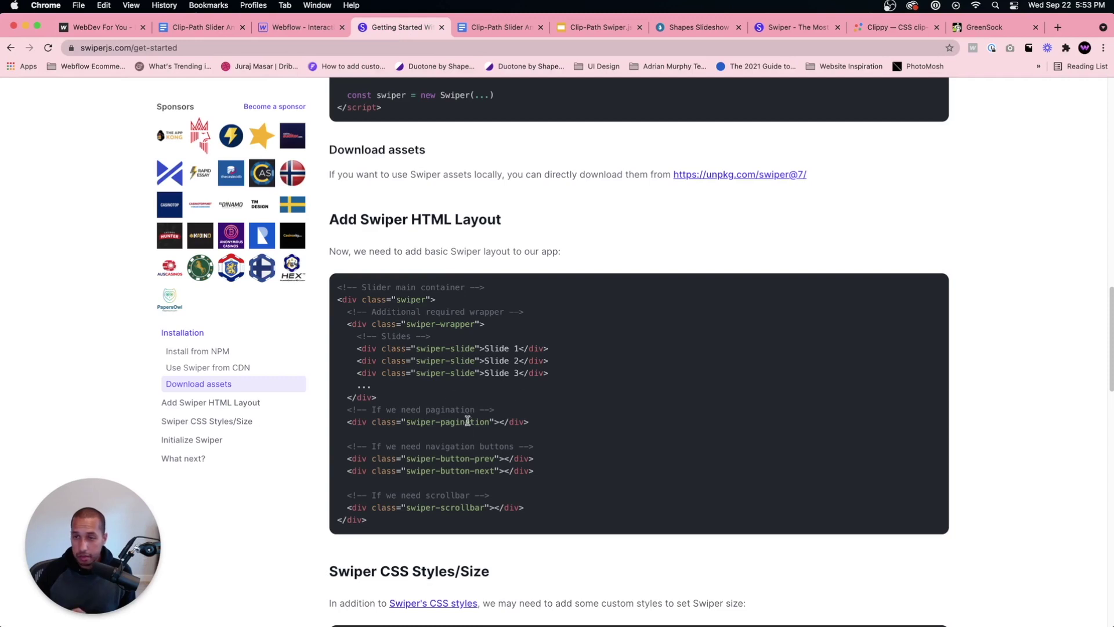
{"action": "left_click", "coordinate": [296, 28]}
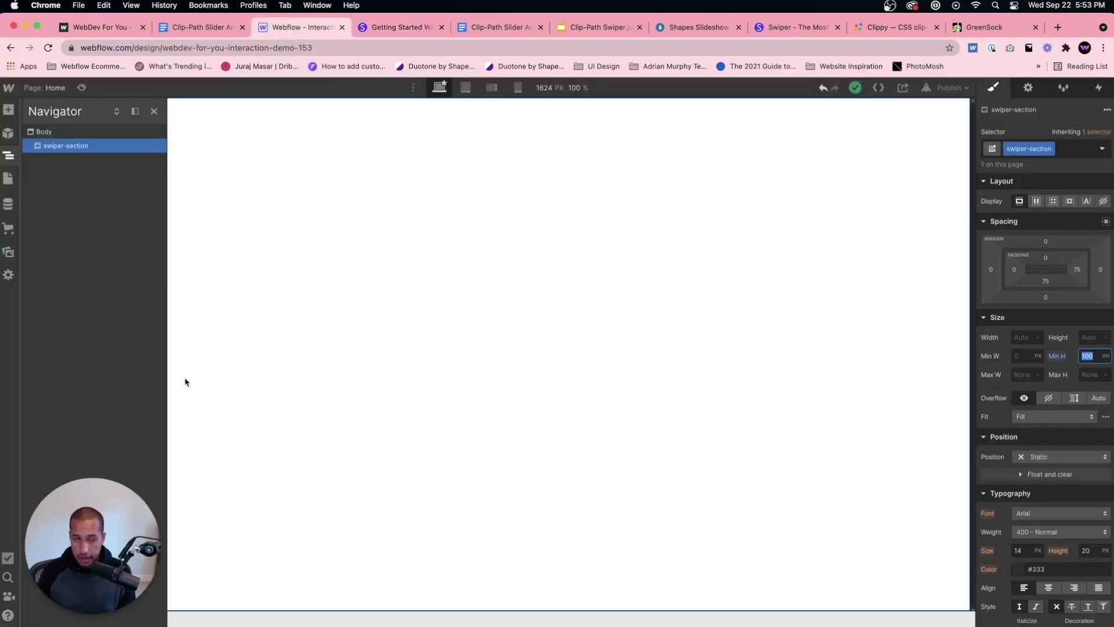
{"action": "left_click", "coordinate": [89, 158]}
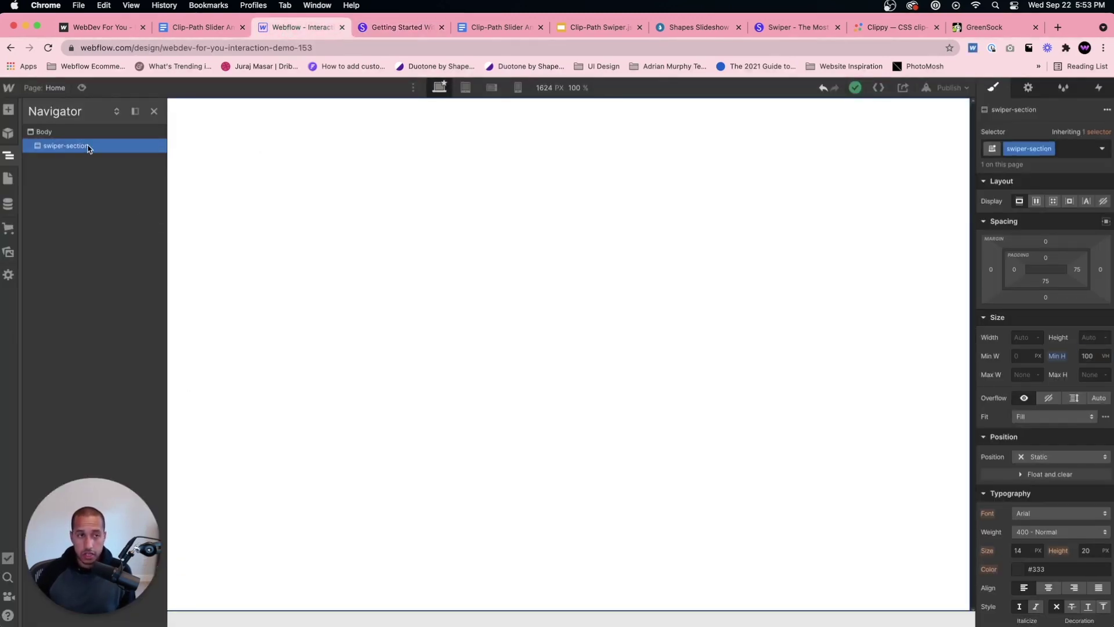
{"action": "key", "text": "super+e"}
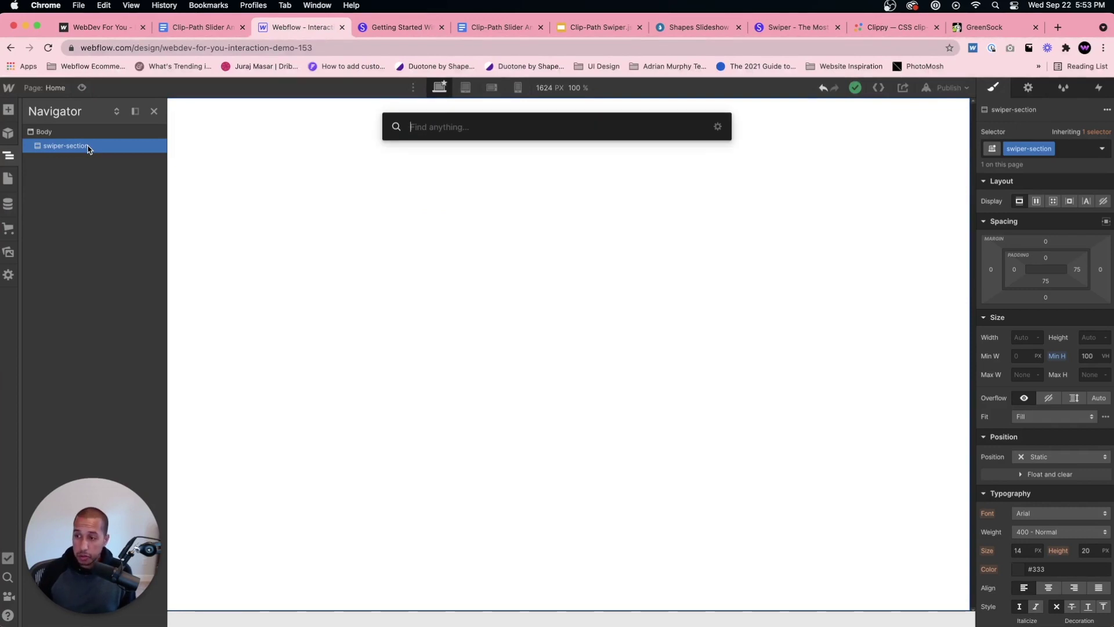
{"action": "type", "text": "div"}
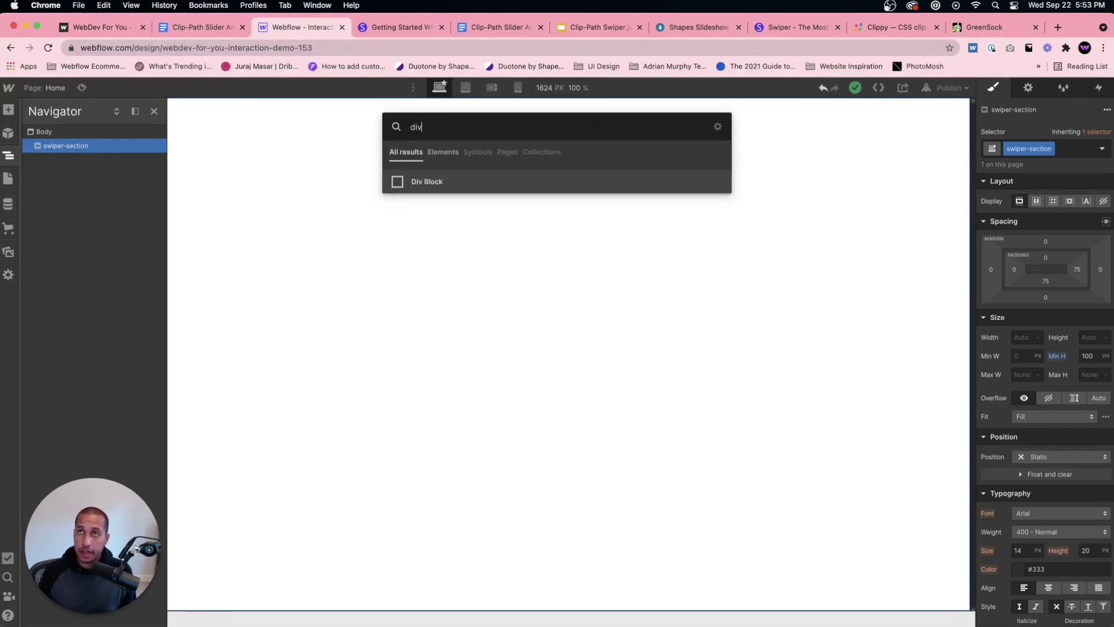
{"action": "key", "text": "Return"}
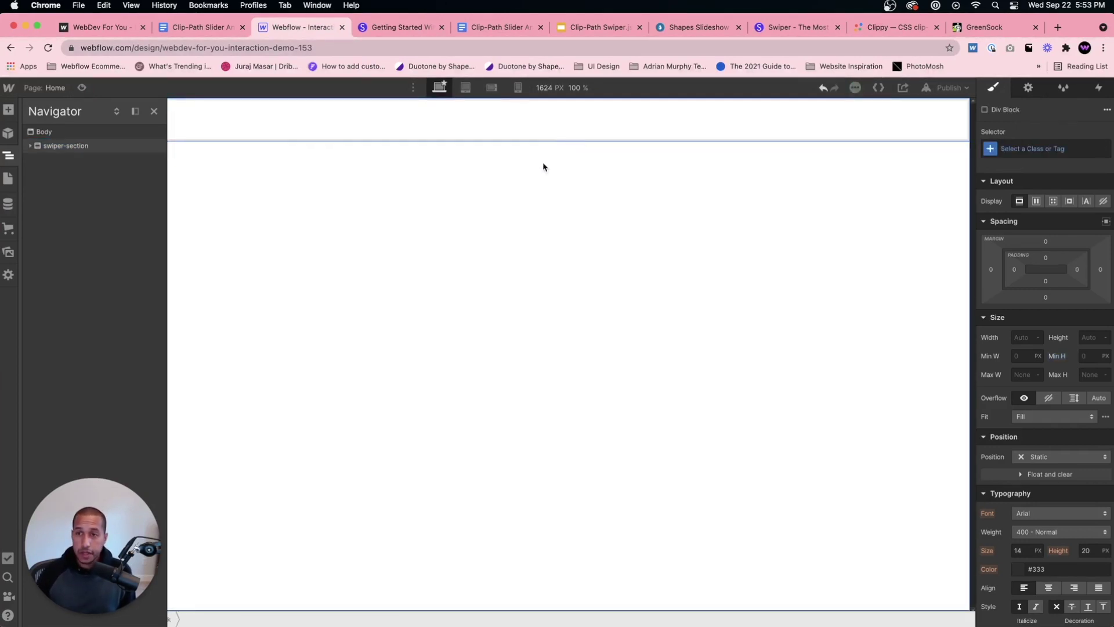
{"action": "left_click", "coordinate": [1014, 148]}
{"action": "type", "text": "swiper"}
{"action": "key", "text": "Return"}
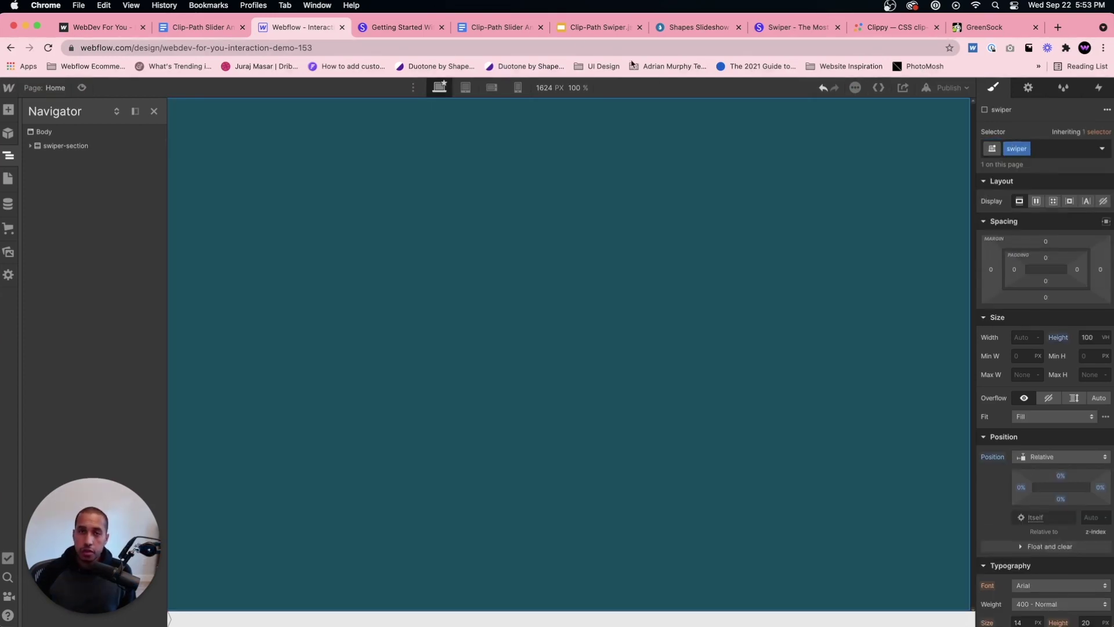
{"action": "key", "text": "super+z"}
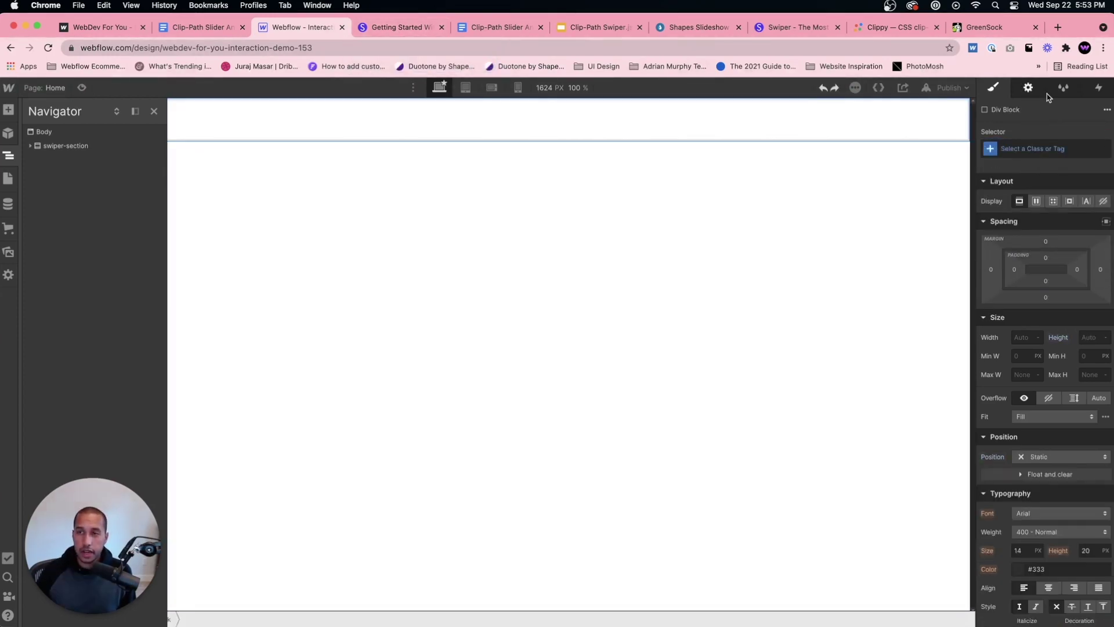
Clean up the project's unused styles in the Style Manager.
{"action": "left_click", "coordinate": [1064, 87]}
{"action": "left_click", "coordinate": [1070, 107]}
{"action": "left_click", "coordinate": [997, 468]}
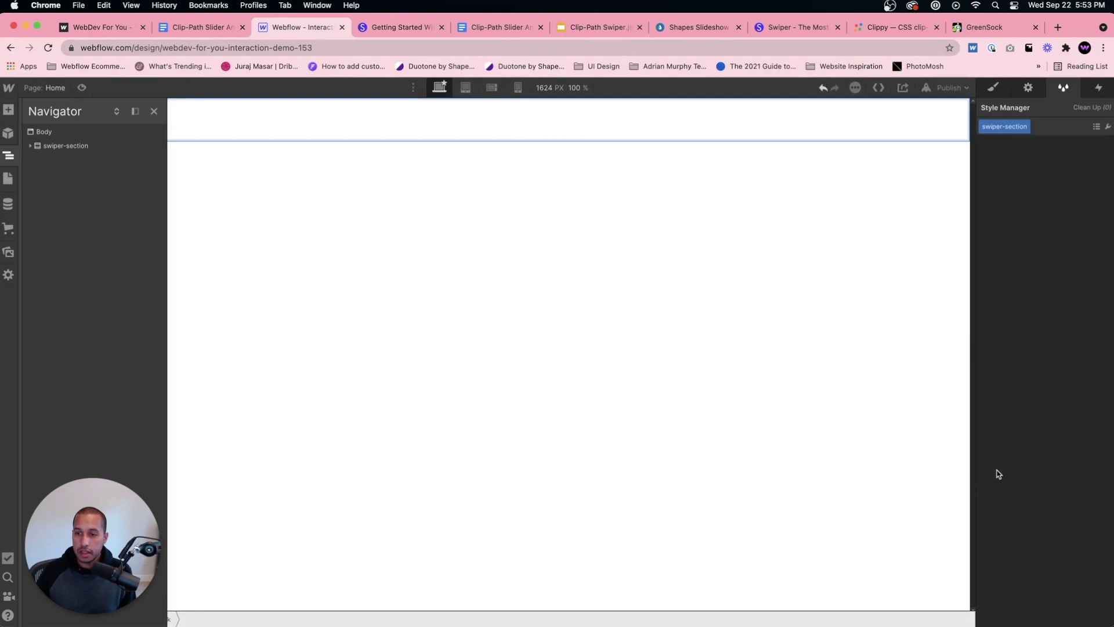
{"action": "key", "text": "z"}
{"action": "left_click", "coordinate": [927, 122]}
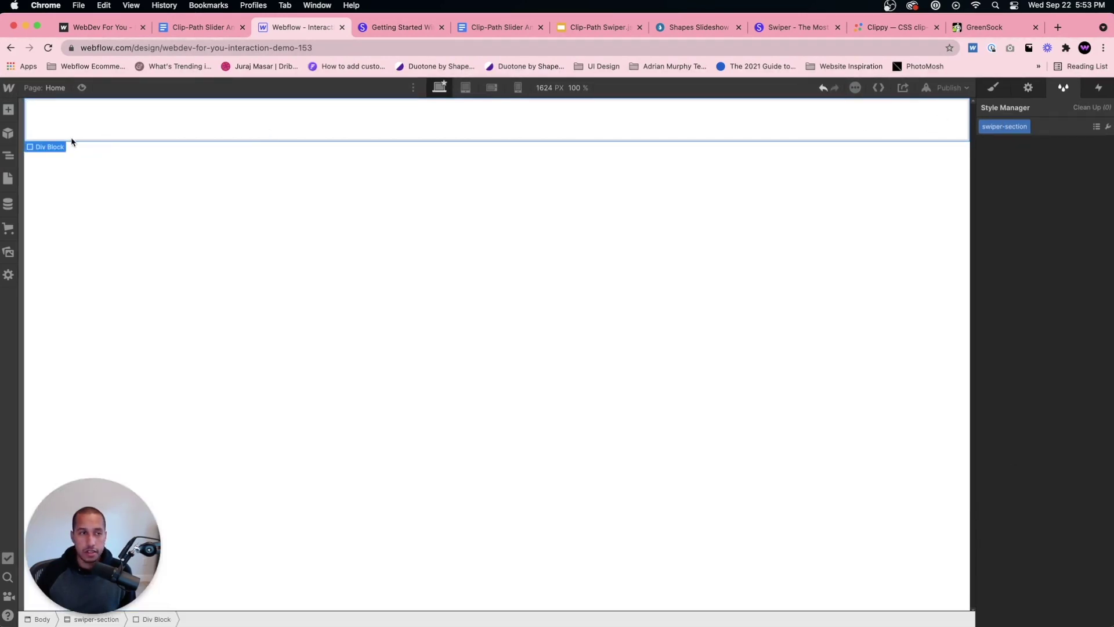
{"action": "left_click", "coordinate": [8, 179]}
{"action": "left_click", "coordinate": [214, 106]}
{"action": "key", "text": "Delete"}
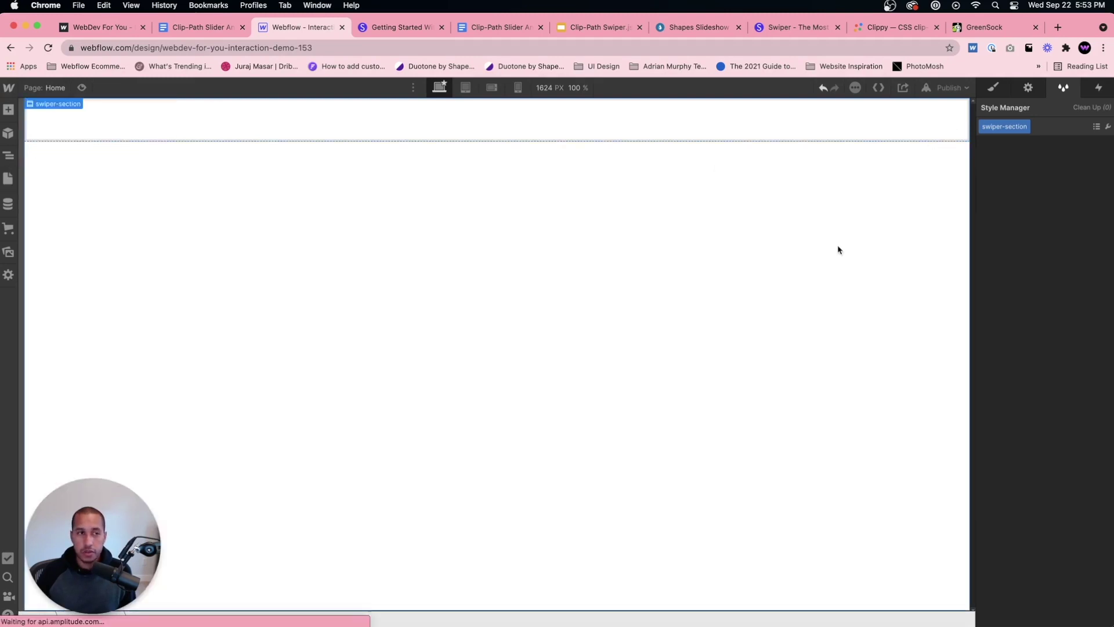
Give the Div Block inside swiper-section the new class swiper.
{"action": "left_click", "coordinate": [8, 156]}
{"action": "left_click", "coordinate": [81, 160]}
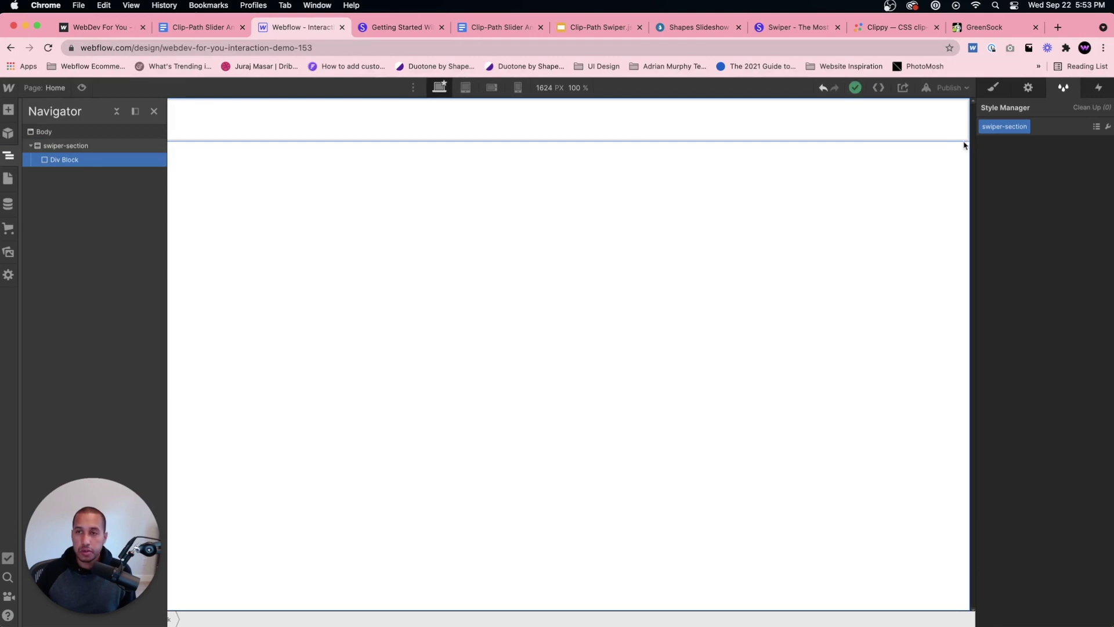
{"action": "left_click", "coordinate": [996, 90]}
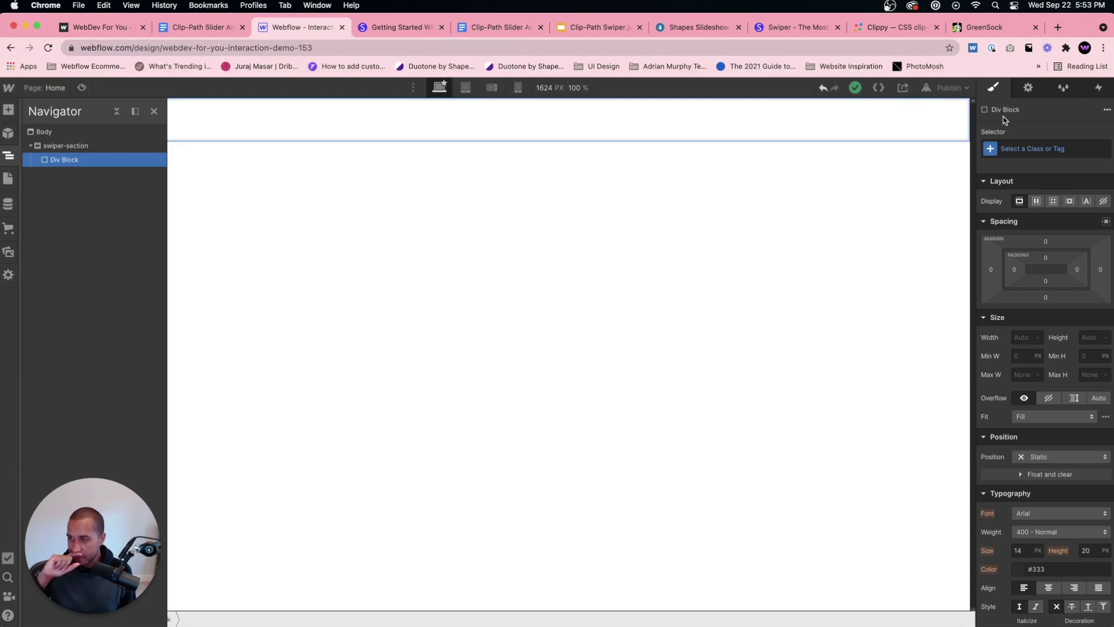
{"action": "left_click", "coordinate": [1054, 149]}
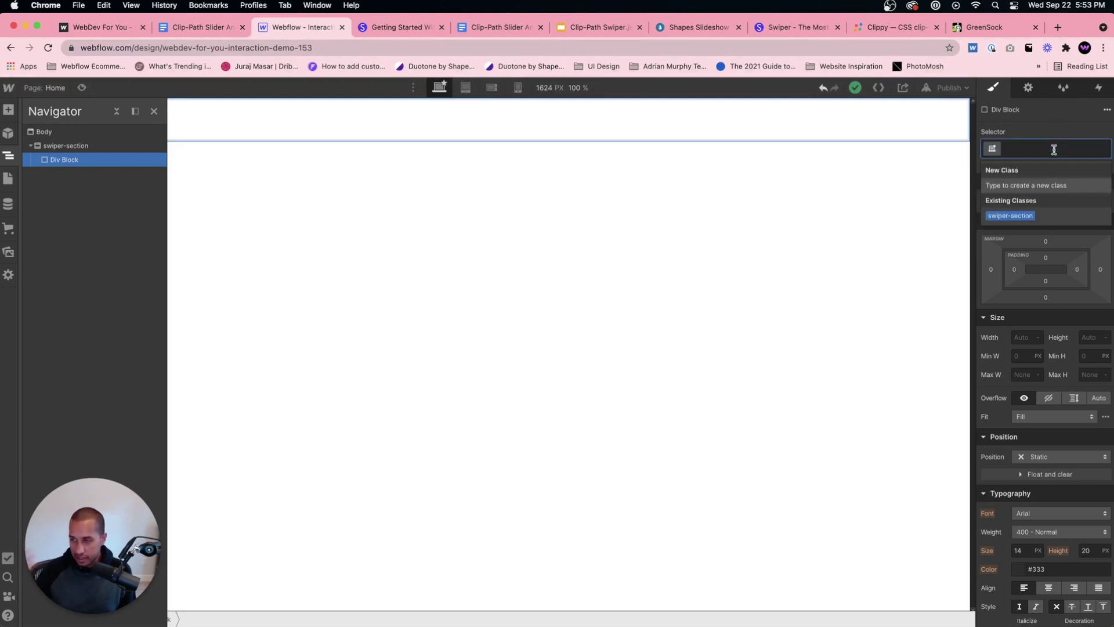
{"action": "type", "text": "swiper"}
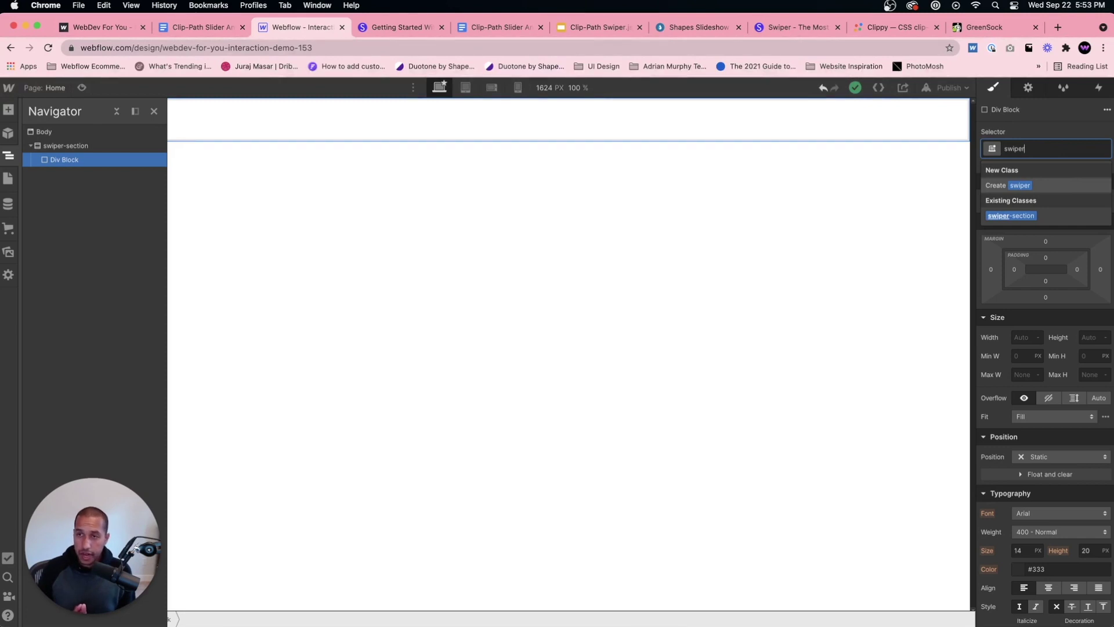
{"action": "key", "text": "Return"}
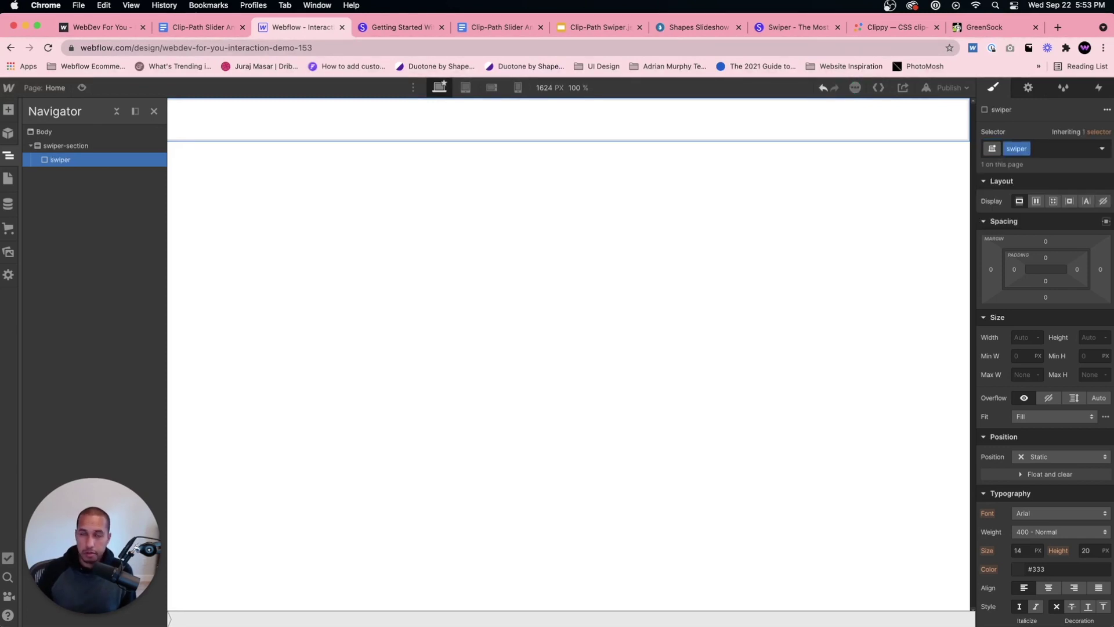
Check the main container class in Swiper's HTML layout code and set the swiper div's height to 100vh in Webflow.
{"action": "left_click", "coordinate": [399, 27]}
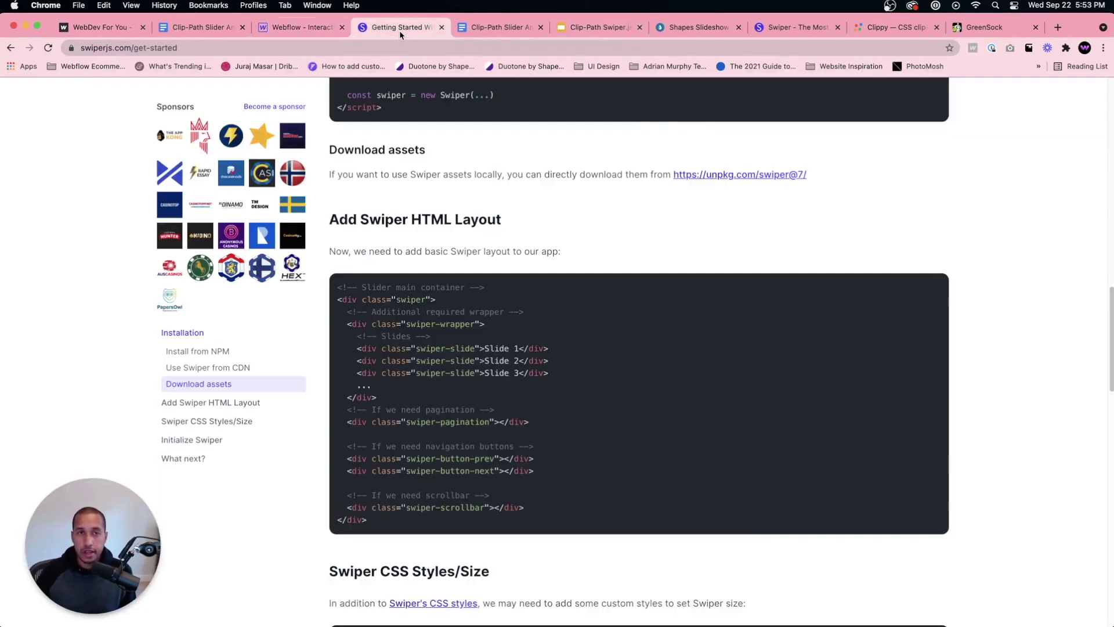
{"action": "double_click", "coordinate": [408, 301]}
{"action": "left_click", "coordinate": [299, 27]}
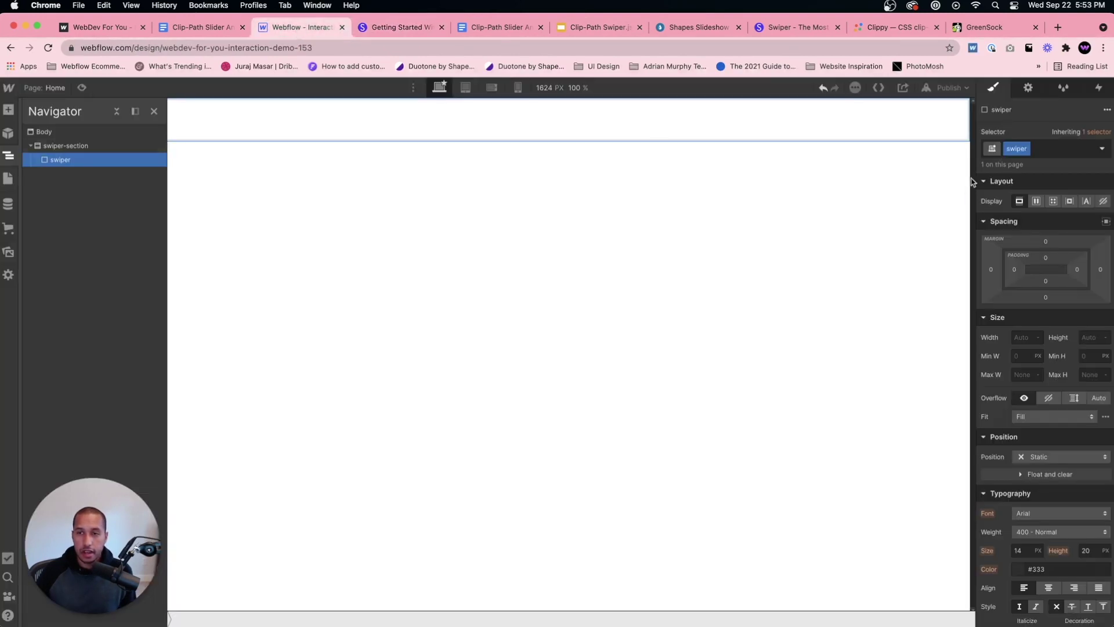
{"action": "left_click", "coordinate": [1085, 337]}
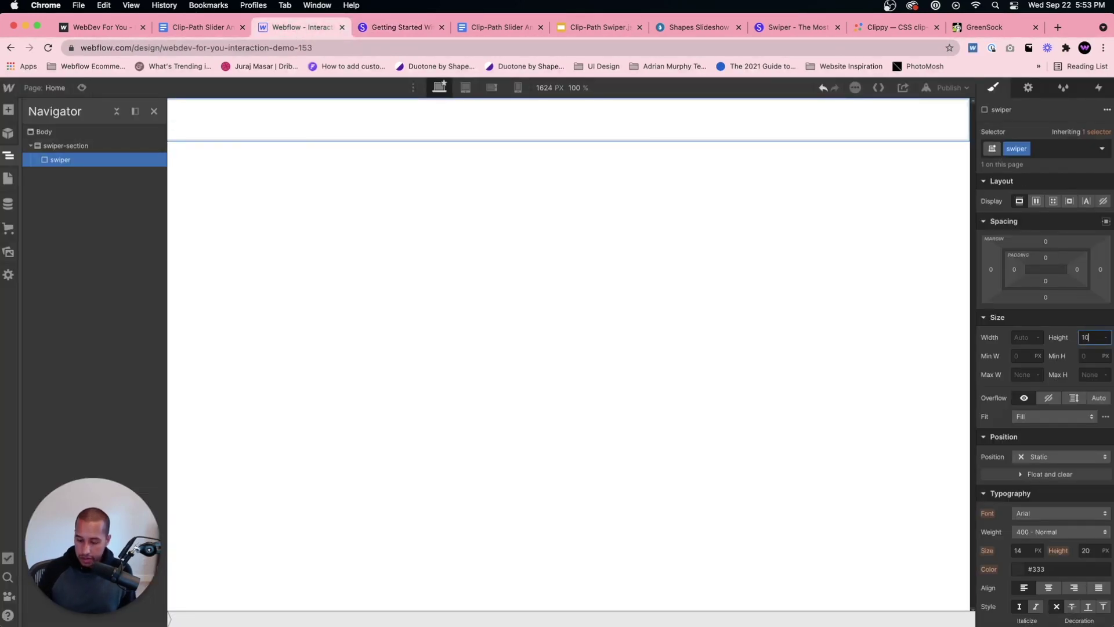
{"action": "key", "text": "Return"}
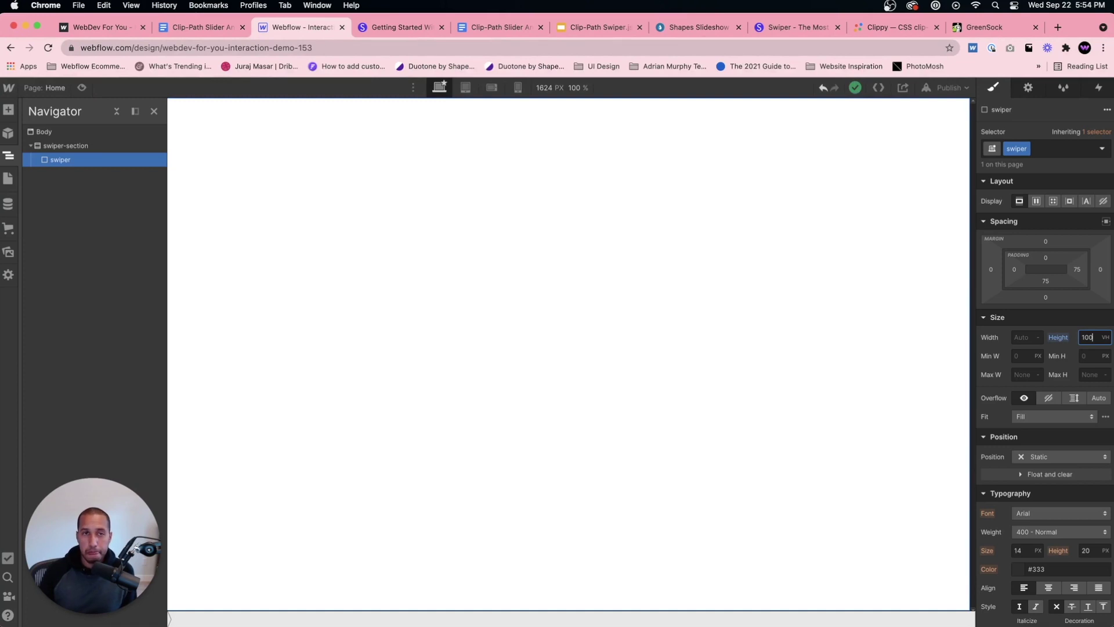
Consult Swiper's HTML layout code, and in Webflow add a Div Block inside swiper with the new class swiper-wrapper.
{"action": "left_click", "coordinate": [401, 27]}
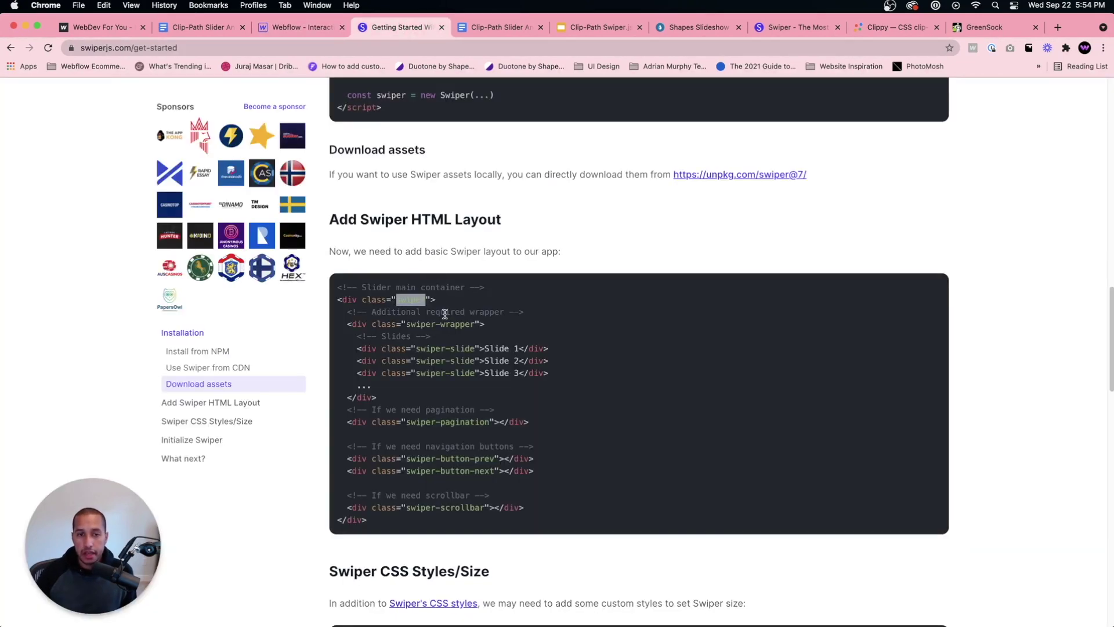
{"action": "left_click", "coordinate": [278, 27]}
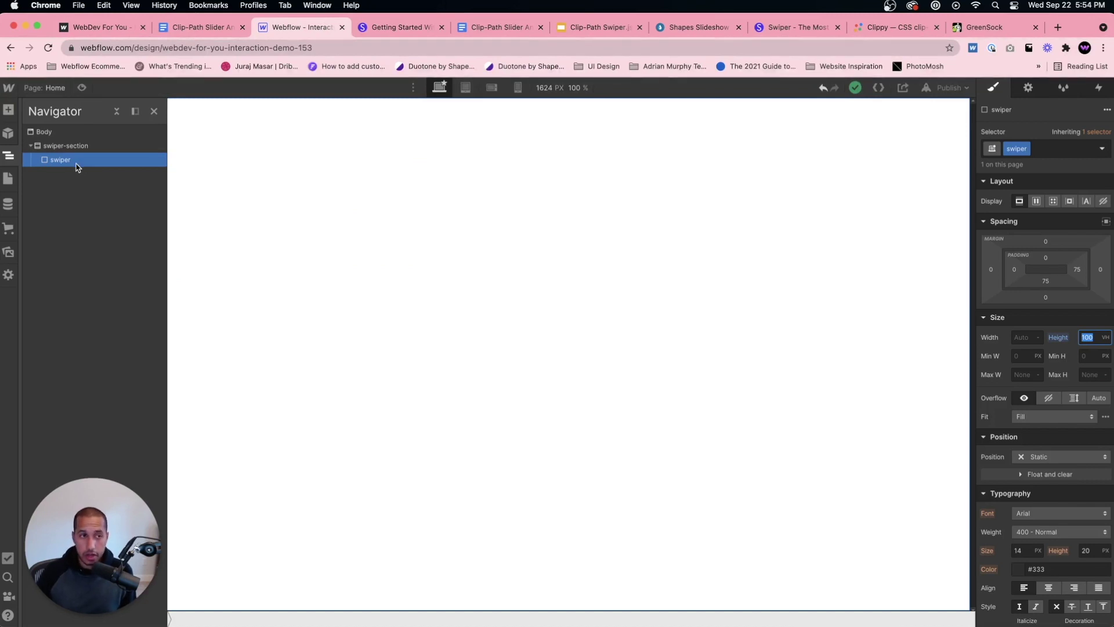
{"action": "key", "text": "super+e"}
{"action": "type", "text": "di"}
{"action": "key", "text": "Return"}
{"action": "left_click", "coordinate": [1039, 149]}
{"action": "type", "text": "swiper-wrapper"}
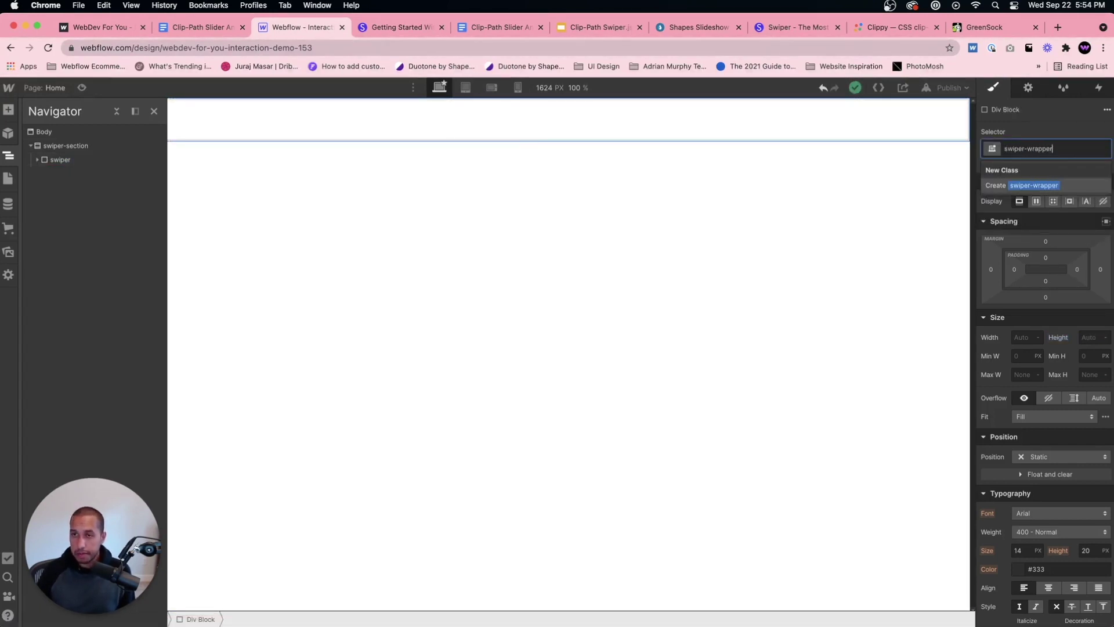
{"action": "key", "text": "Return"}
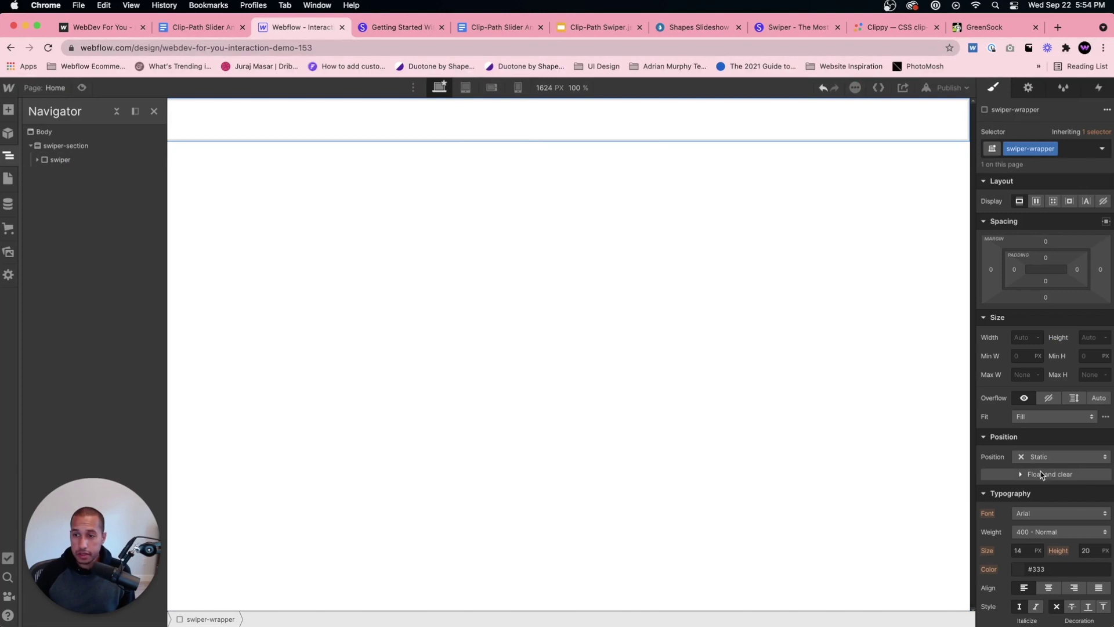
Position swiper-wrapper absolutely with 0% offsets on all sides and expand swiper in the element tree.
{"action": "left_click", "coordinate": [1061, 457]}
{"action": "left_click", "coordinate": [1045, 482]}
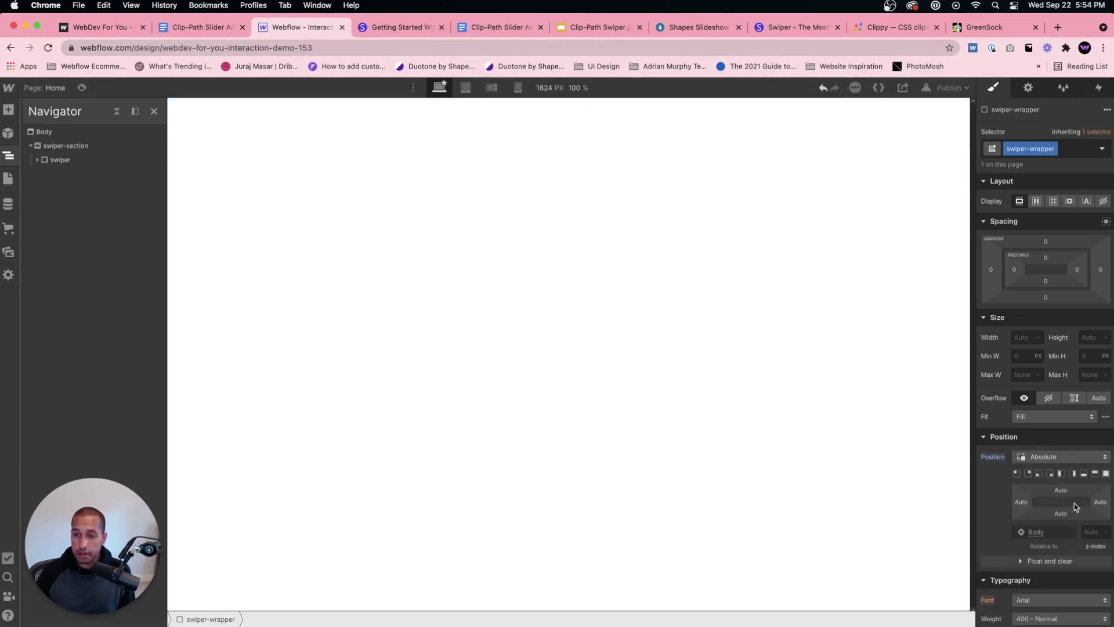
{"action": "left_click", "coordinate": [1106, 473]}
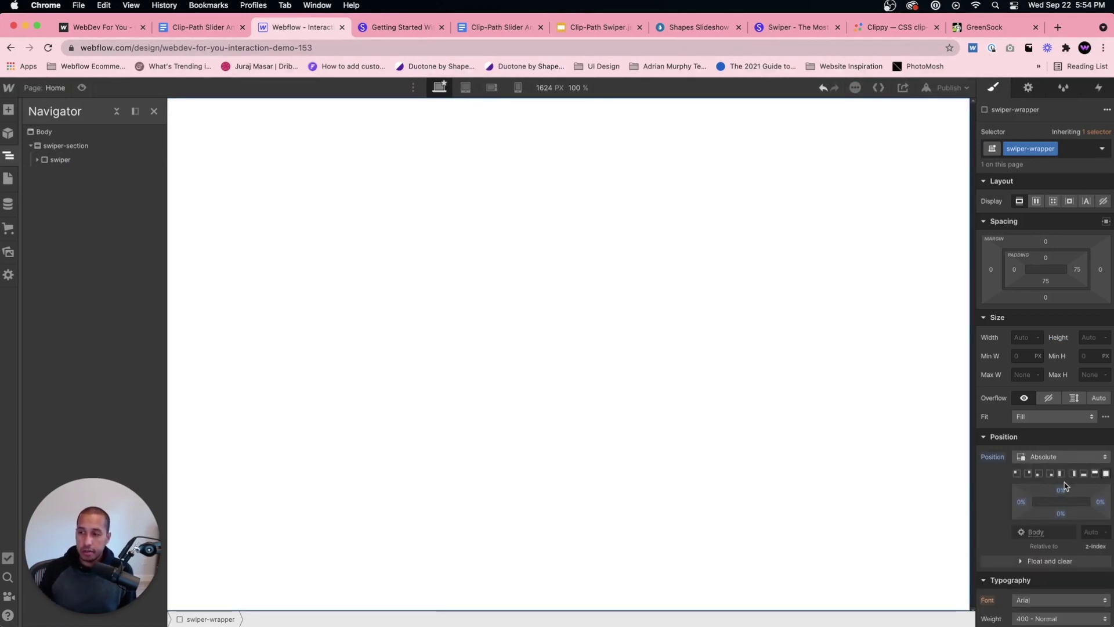
{"action": "left_click", "coordinate": [54, 162]}
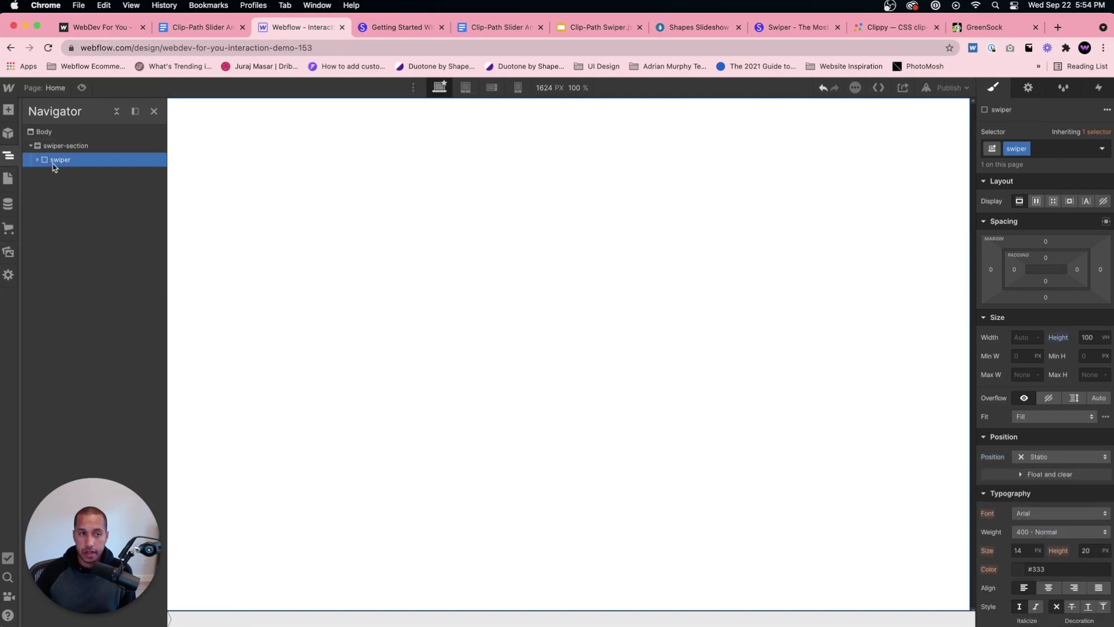
{"action": "left_click", "coordinate": [37, 160]}
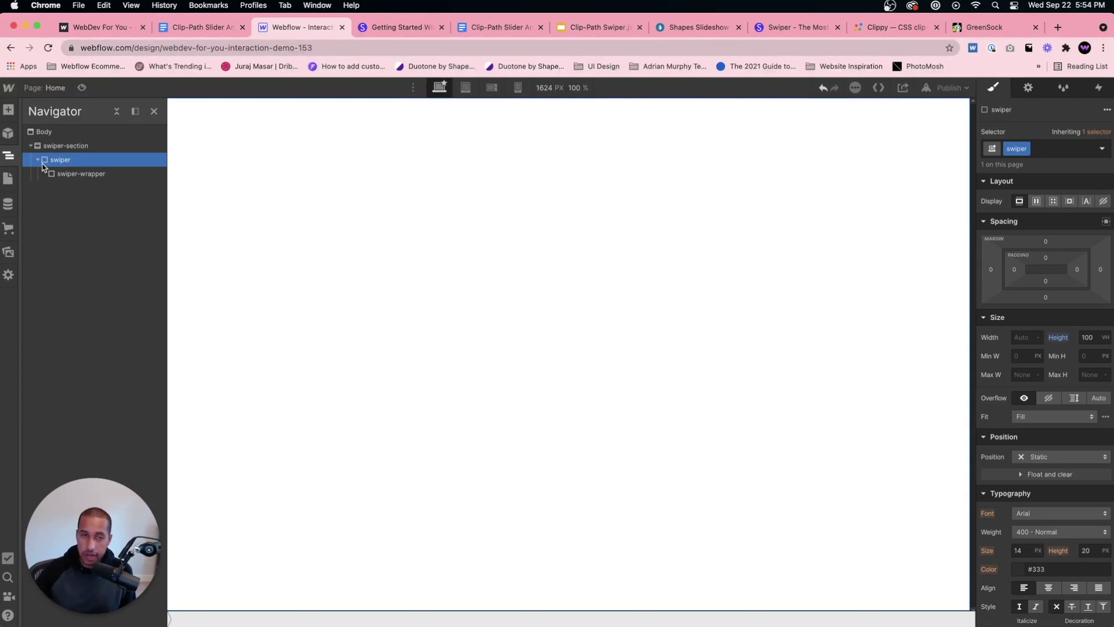
Check the slide class in Swiper's layout code and add a Div Block inside swiper-wrapper in Webflow with the new class swiper-slide.
{"action": "left_click", "coordinate": [95, 176]}
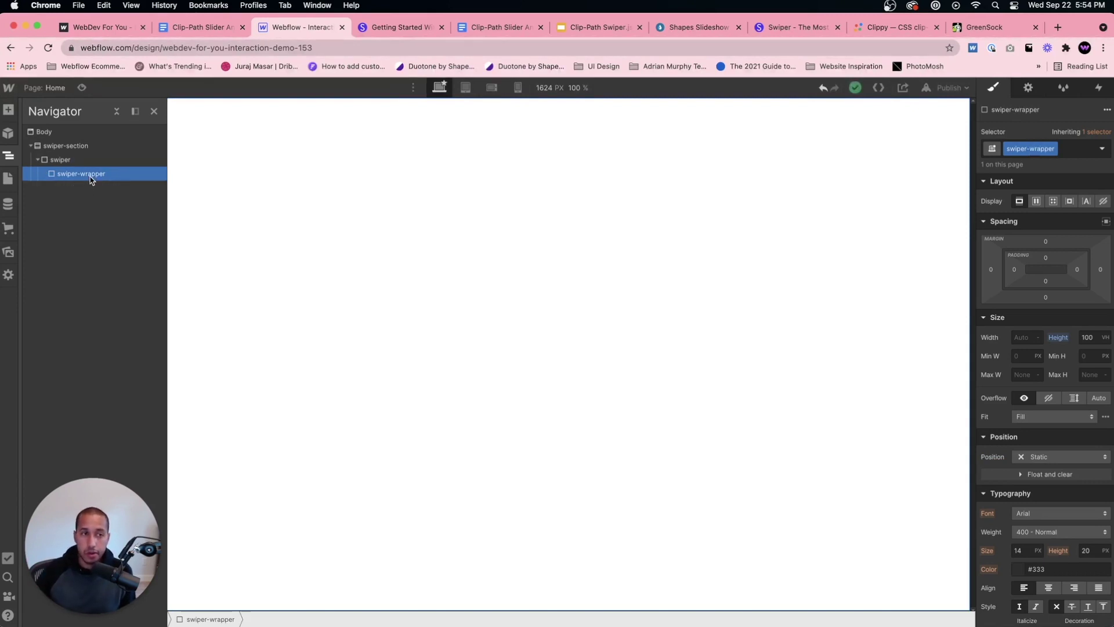
{"action": "left_click", "coordinate": [410, 28]}
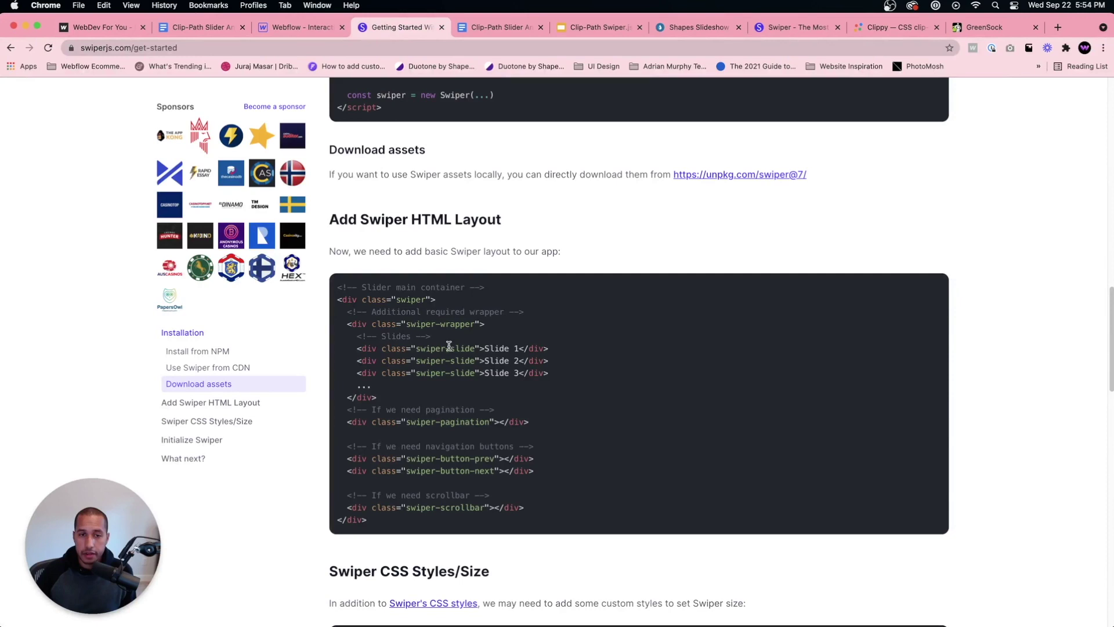
{"action": "left_click", "coordinate": [264, 27]}
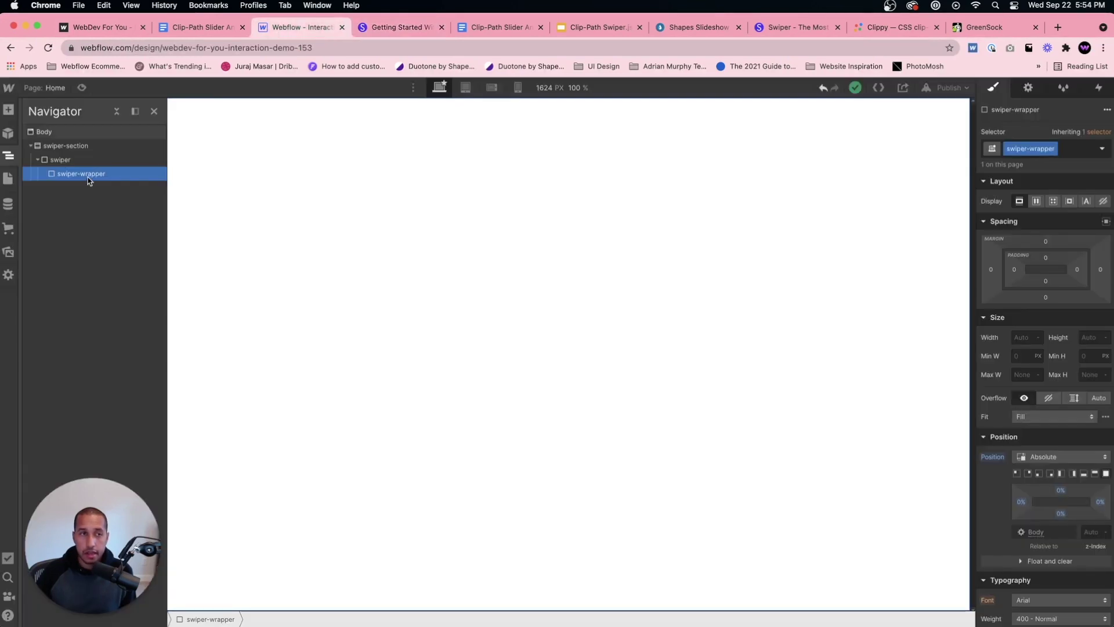
{"action": "key", "text": "super+e"}
{"action": "type", "text": "div"}
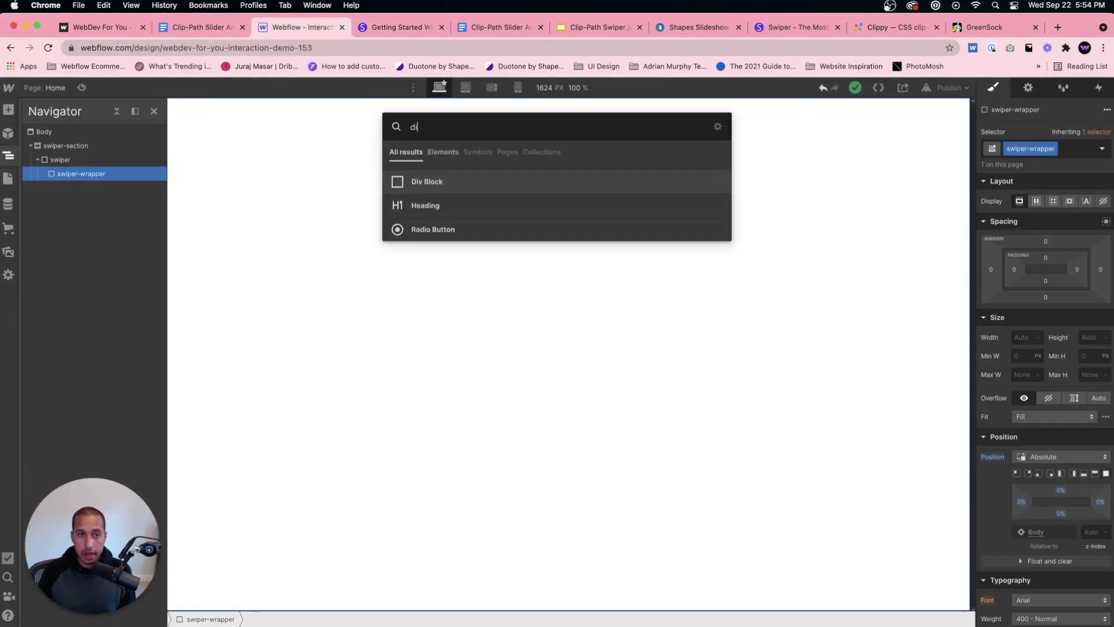
{"action": "key", "text": "Return"}
{"action": "left_click", "coordinate": [984, 145]}
{"action": "type", "text": "swiper"}
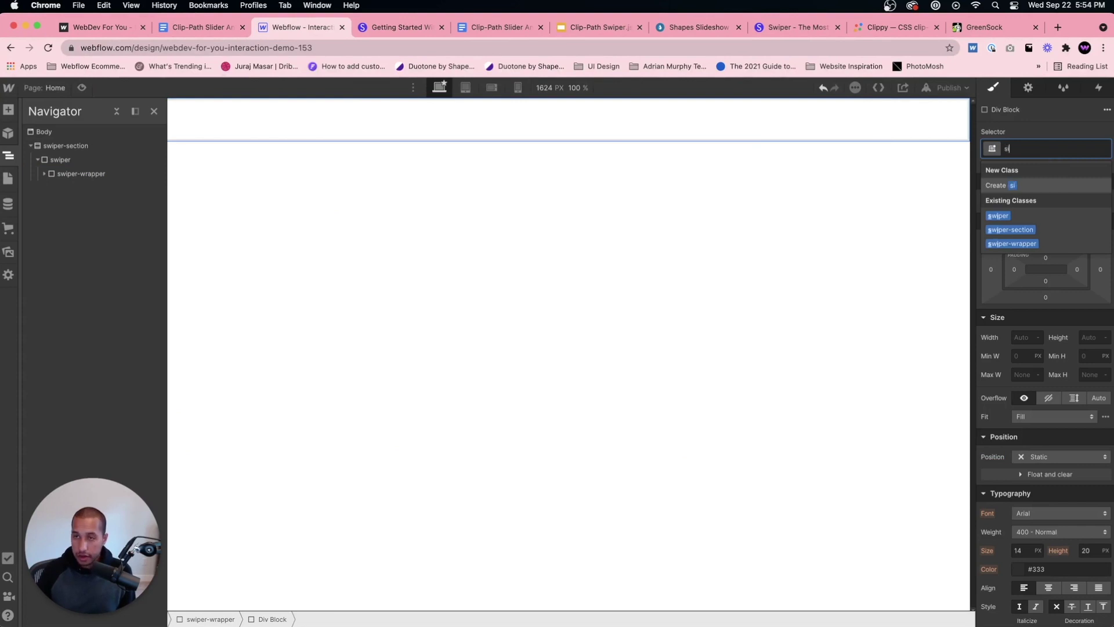
{"action": "type", "text": "-slide"}
{"action": "key", "text": "Return"}
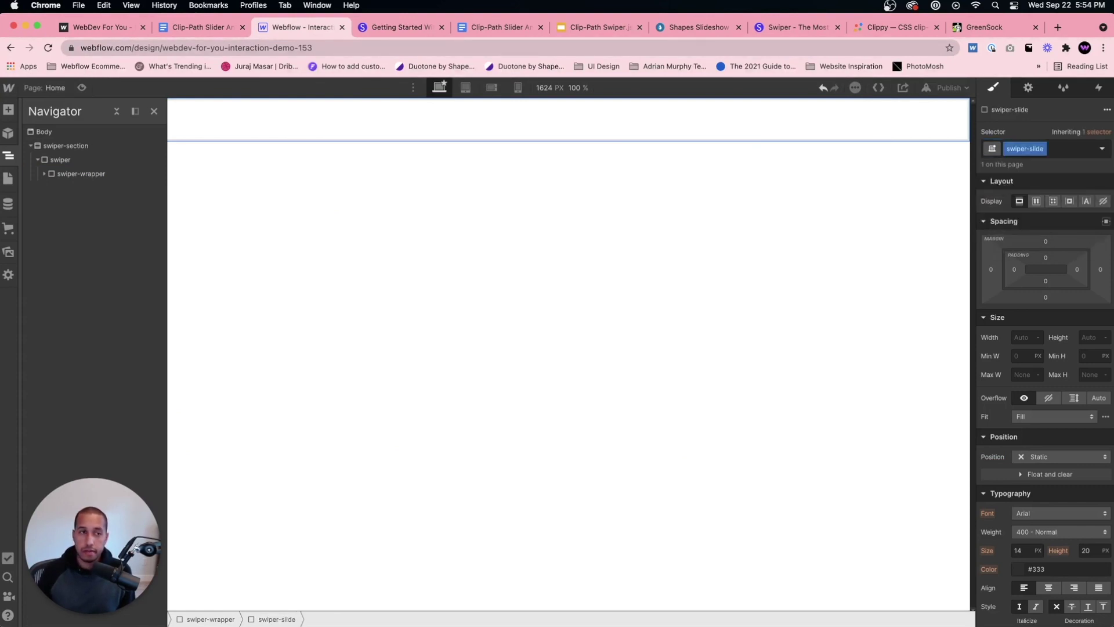
Position swiper-slide absolutely with 0% offsets on all sides so it fills swiper-wrapper.
{"action": "left_click", "coordinate": [45, 174]}
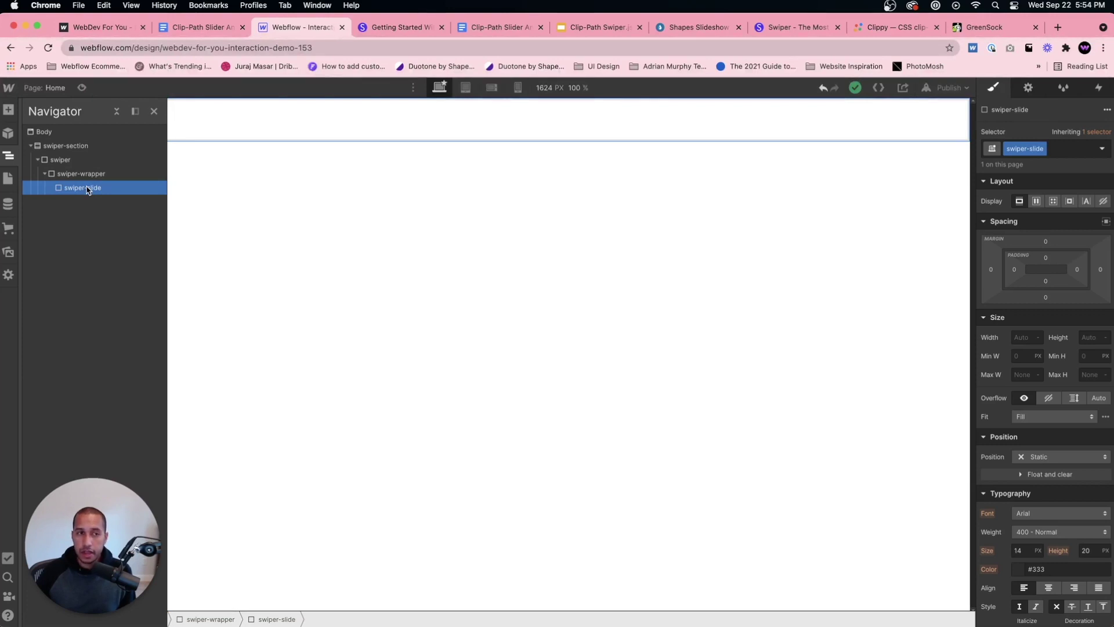
{"action": "left_click", "coordinate": [1048, 458]}
{"action": "left_click", "coordinate": [1040, 486]}
{"action": "left_click", "coordinate": [1106, 474]}
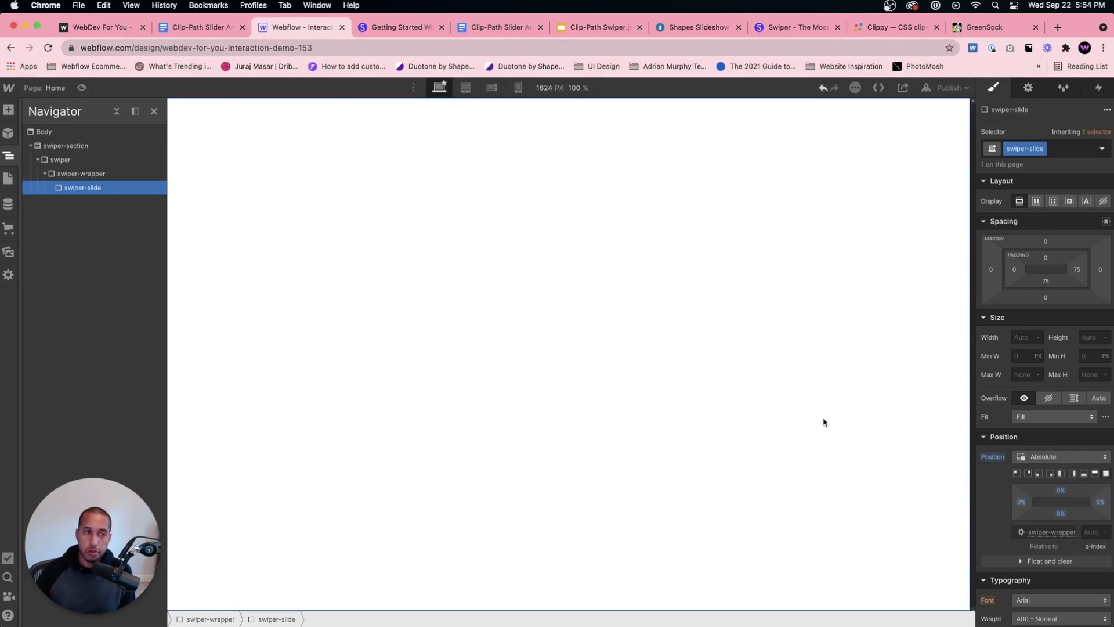
Review Swiper's HTML layout code again, and in Webflow add a Div Block inside swiper-slide with the new class swiper-image.
{"action": "left_click", "coordinate": [405, 27]}
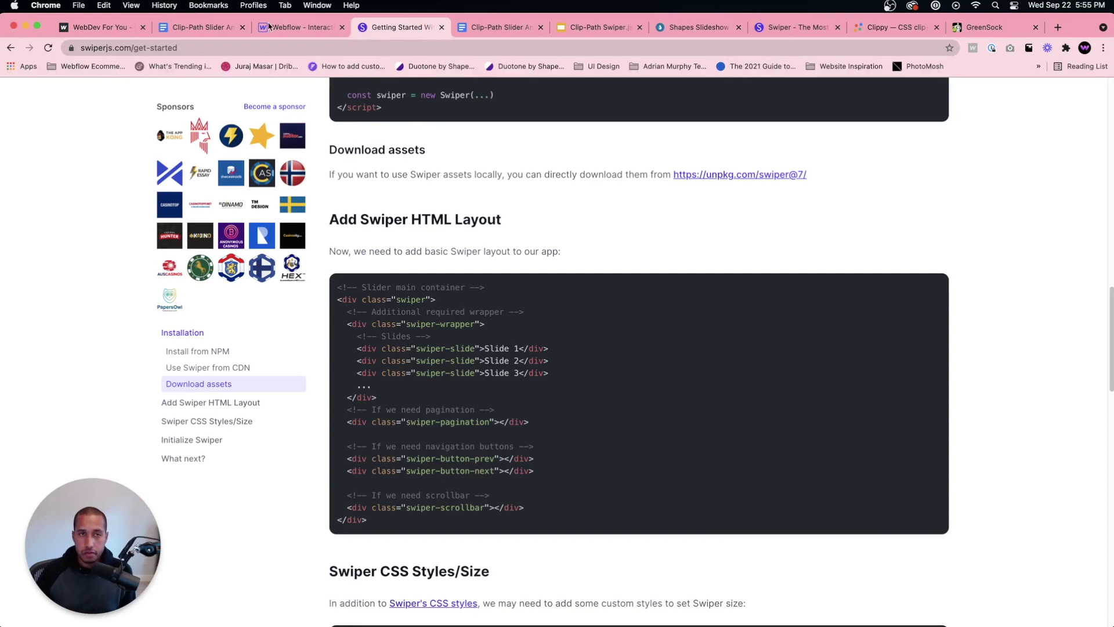
{"action": "left_click", "coordinate": [299, 28]}
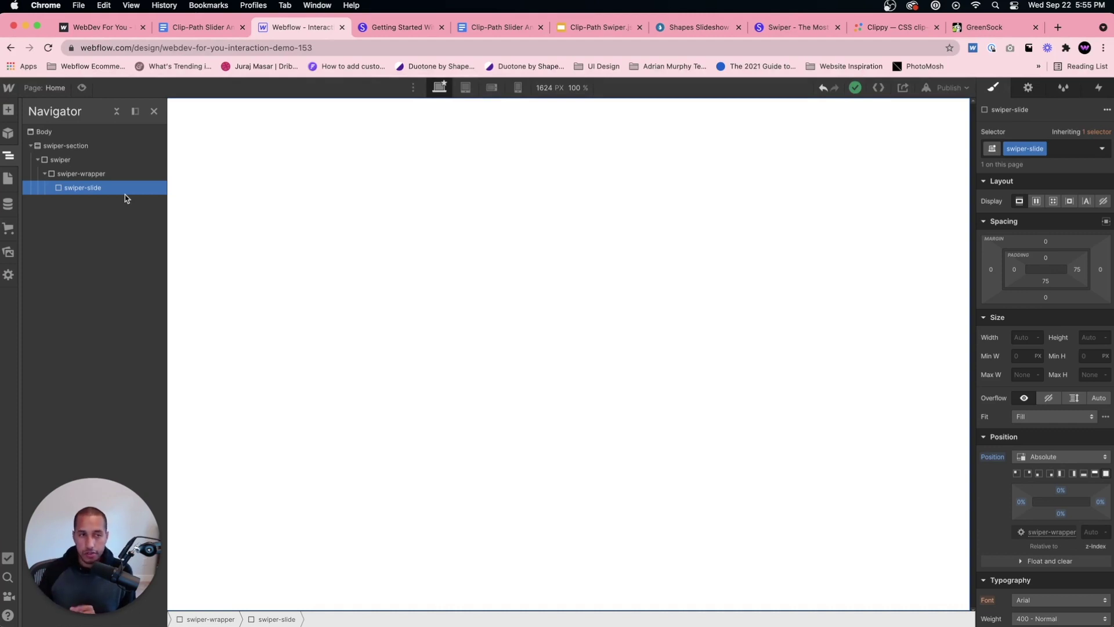
{"action": "key", "text": "super+e"}
{"action": "type", "text": "di"}
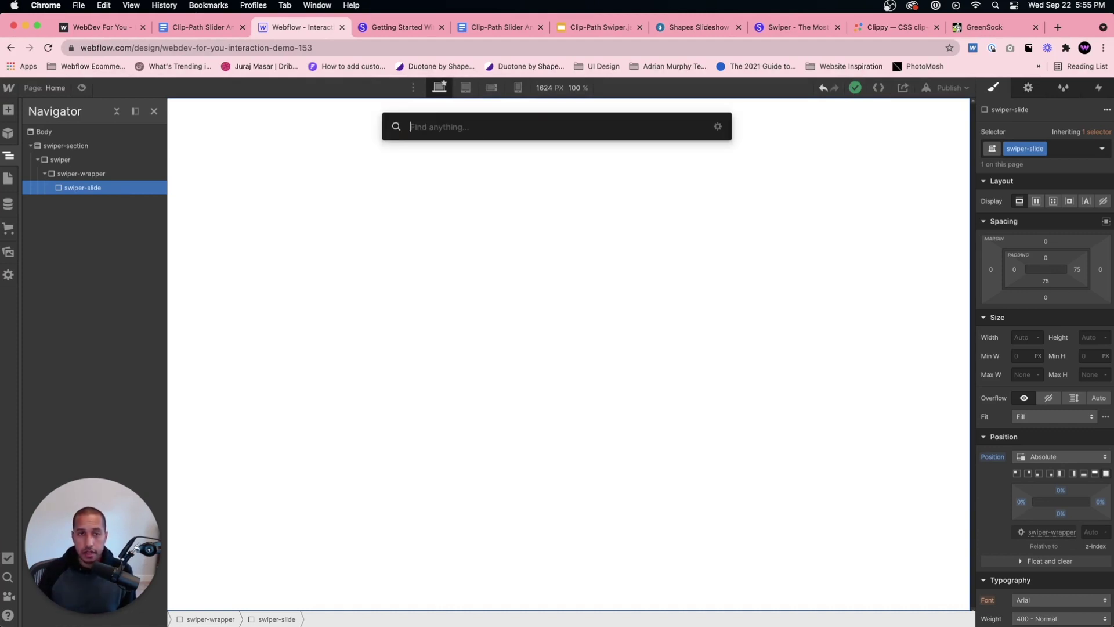
{"action": "key", "text": "Return"}
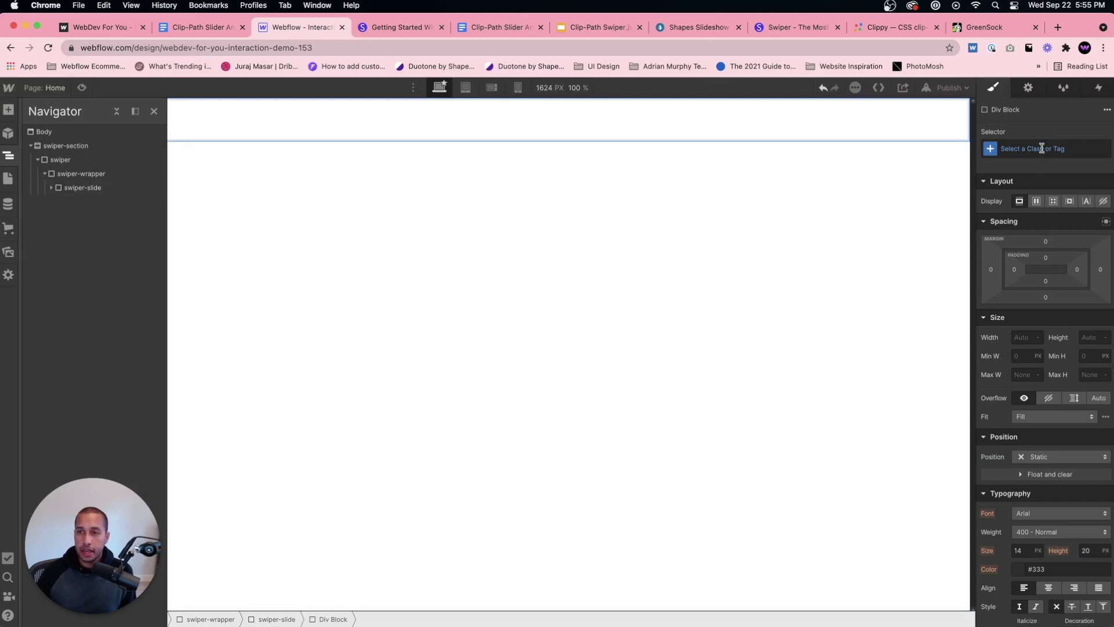
{"action": "key", "text": "super+Return"}
{"action": "type", "text": "swipe"}
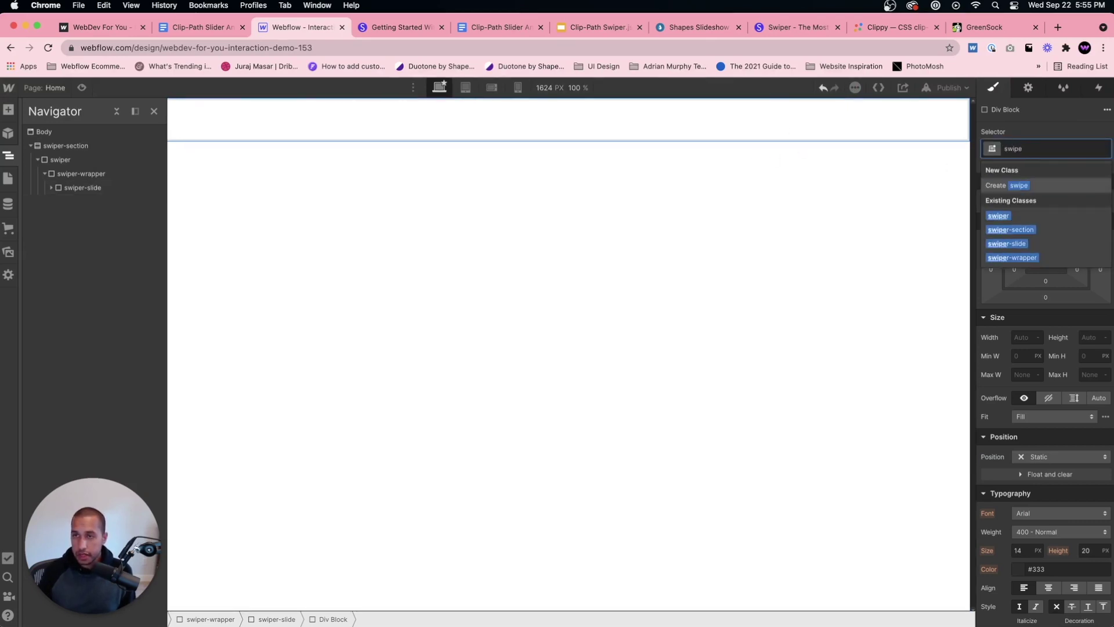
{"action": "type", "text": "r-image"}
{"action": "key", "text": "Return"}
Position swiper-image absolutely with 0% offsets on all sides so it fills swiper-slide.
{"action": "left_click", "coordinate": [52, 188]}
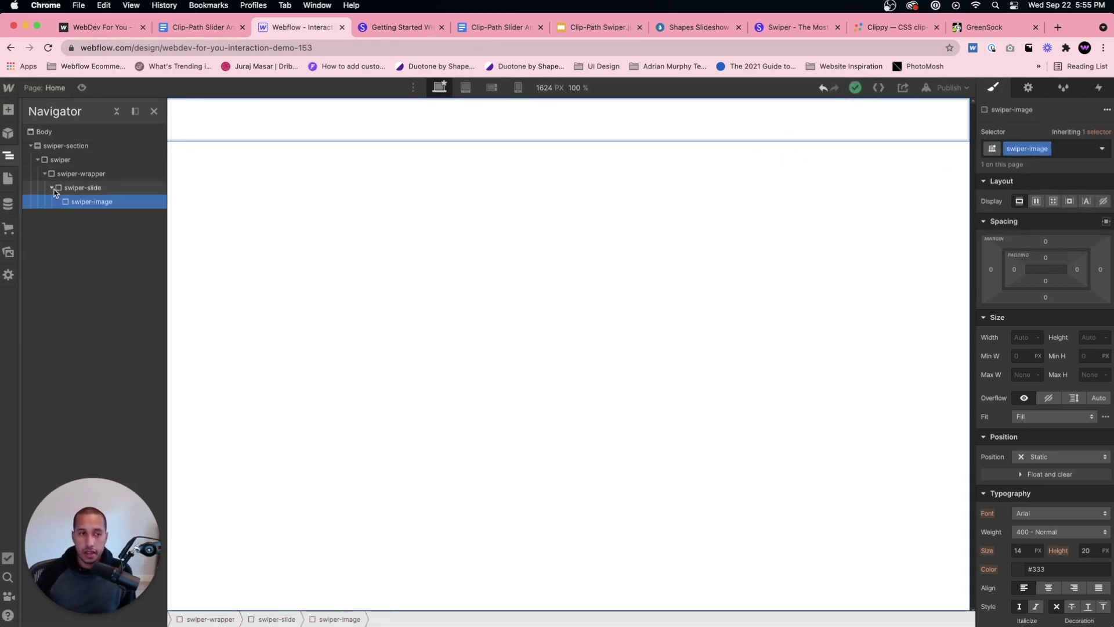
{"action": "scroll", "coordinate": [1033, 406], "scroll_direction": "down", "scroll_amount": 1}
{"action": "left_click", "coordinate": [1045, 437]}
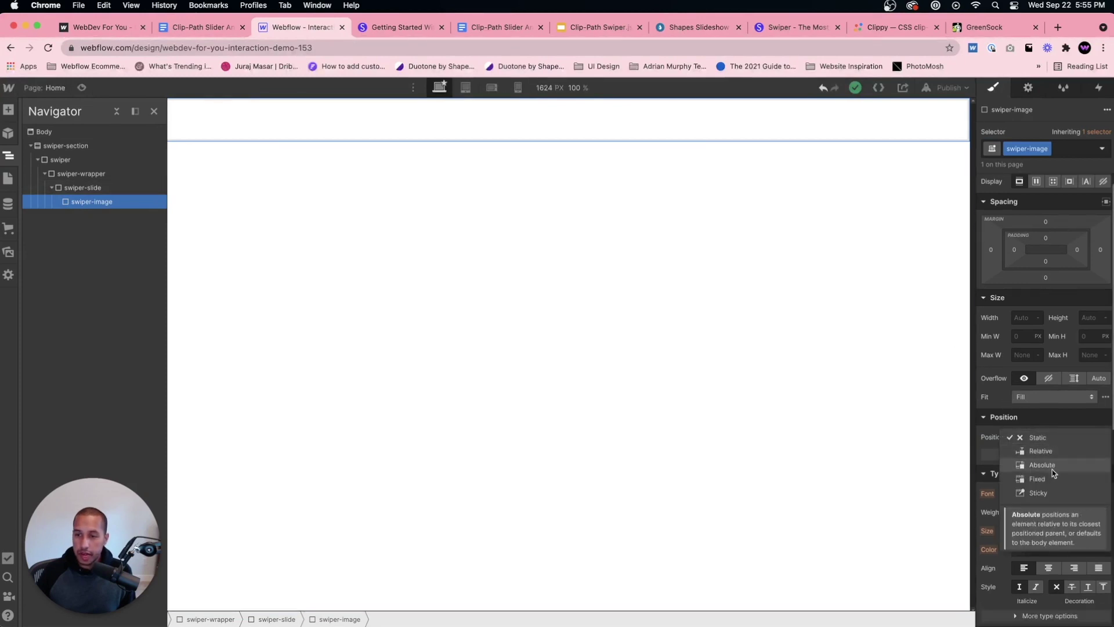
{"action": "left_click", "coordinate": [1052, 467]}
{"action": "scroll", "coordinate": [1089, 386], "scroll_direction": "down", "scroll_amount": 1}
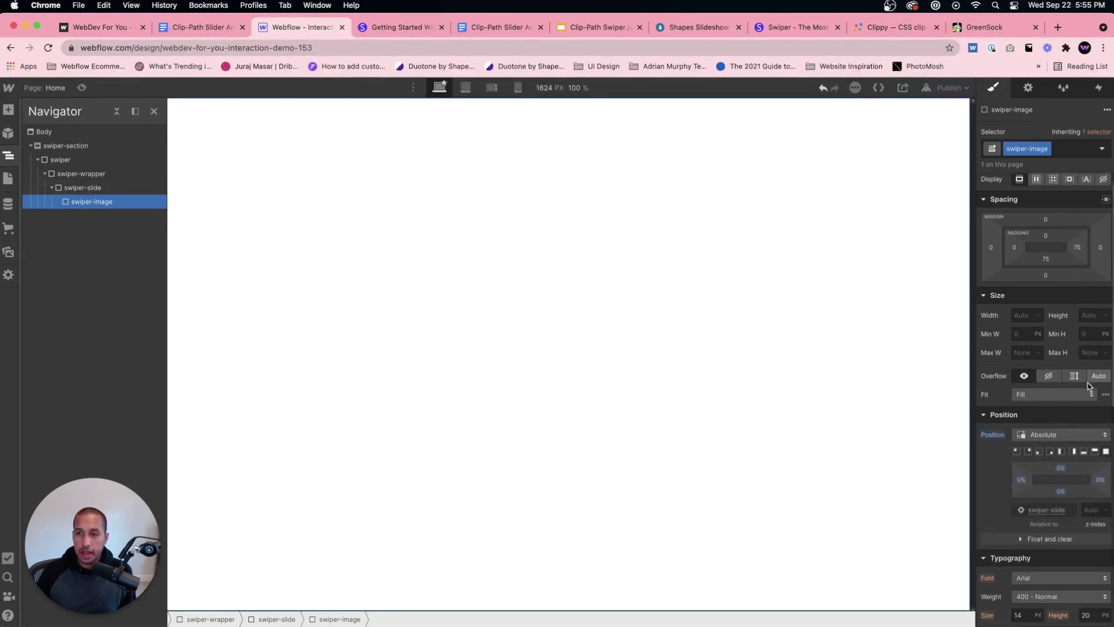
{"action": "scroll", "coordinate": [1089, 385], "scroll_direction": "down", "scroll_amount": 5}
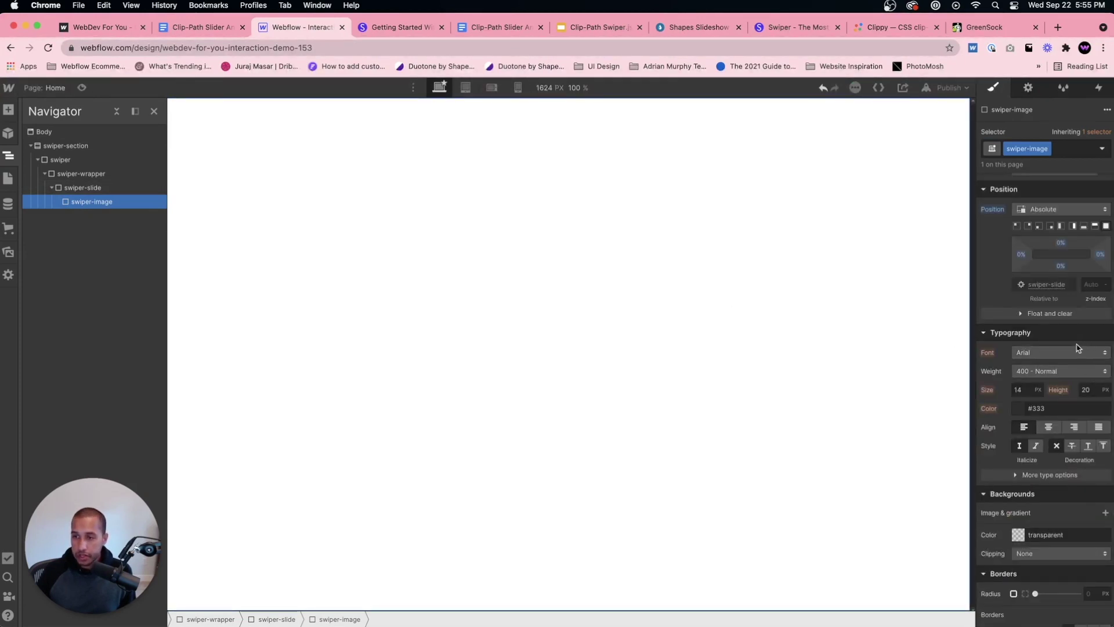
{"action": "scroll", "coordinate": [1058, 424], "scroll_direction": "down", "scroll_amount": 1}
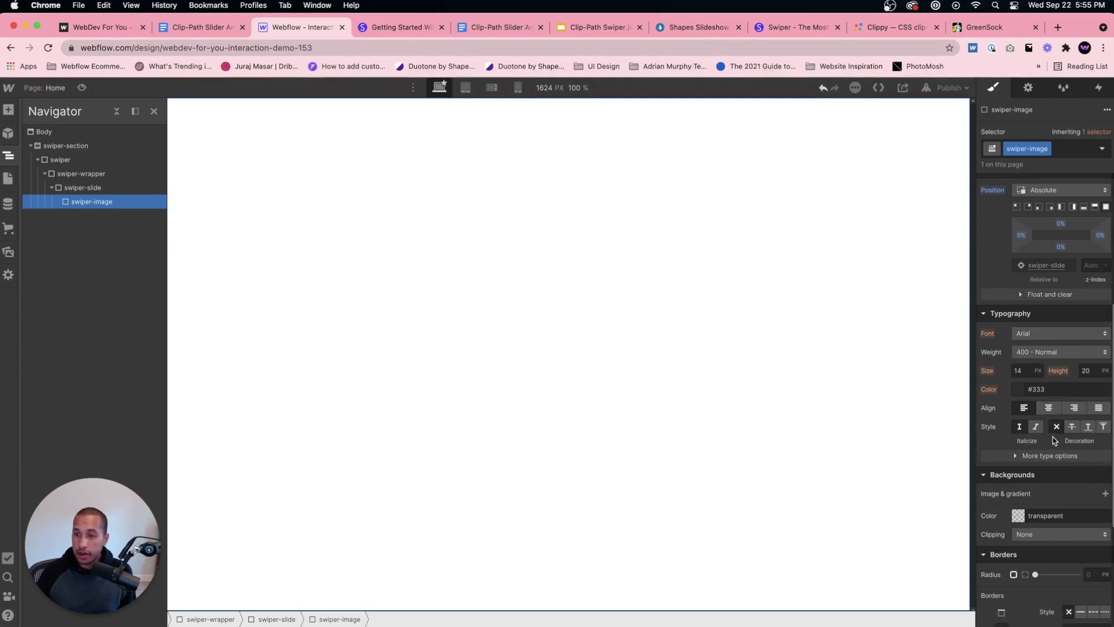
Add a background image to swiper-image, choosing the mural image of two painted eyes from the assets.
{"action": "scroll", "coordinate": [1055, 441], "scroll_direction": "down", "scroll_amount": 1}
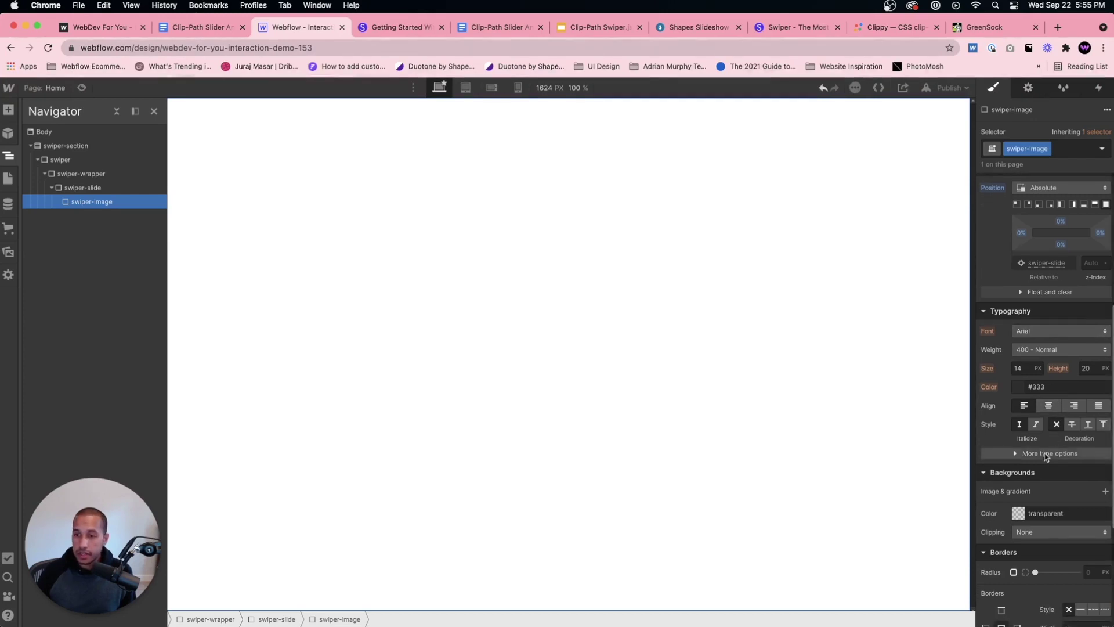
{"action": "left_click", "coordinate": [1105, 491]}
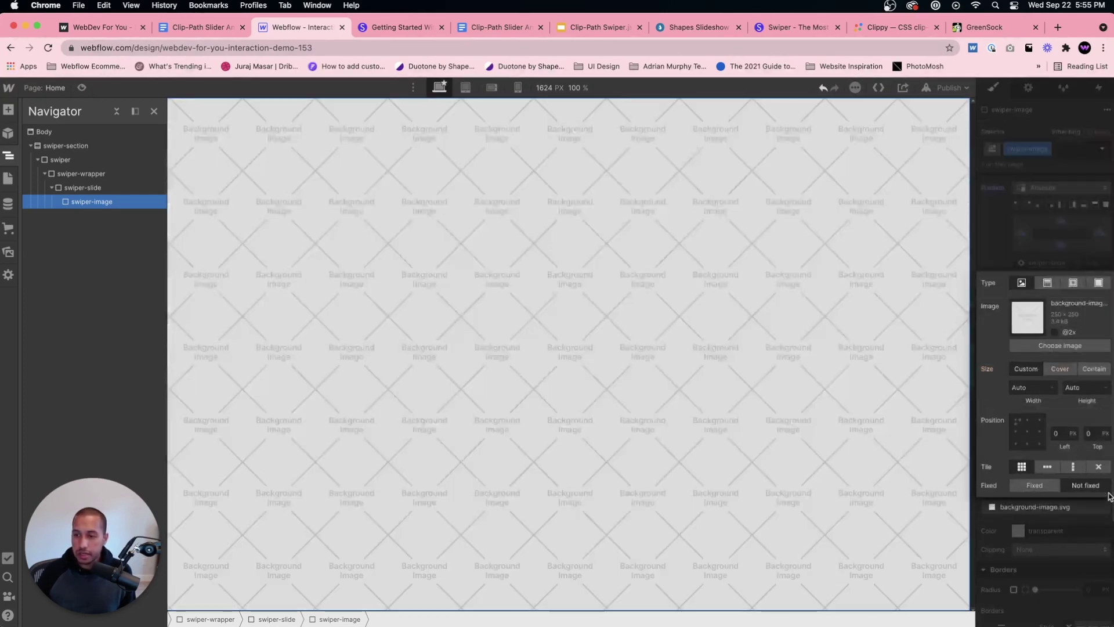
{"action": "left_click", "coordinate": [1064, 347]}
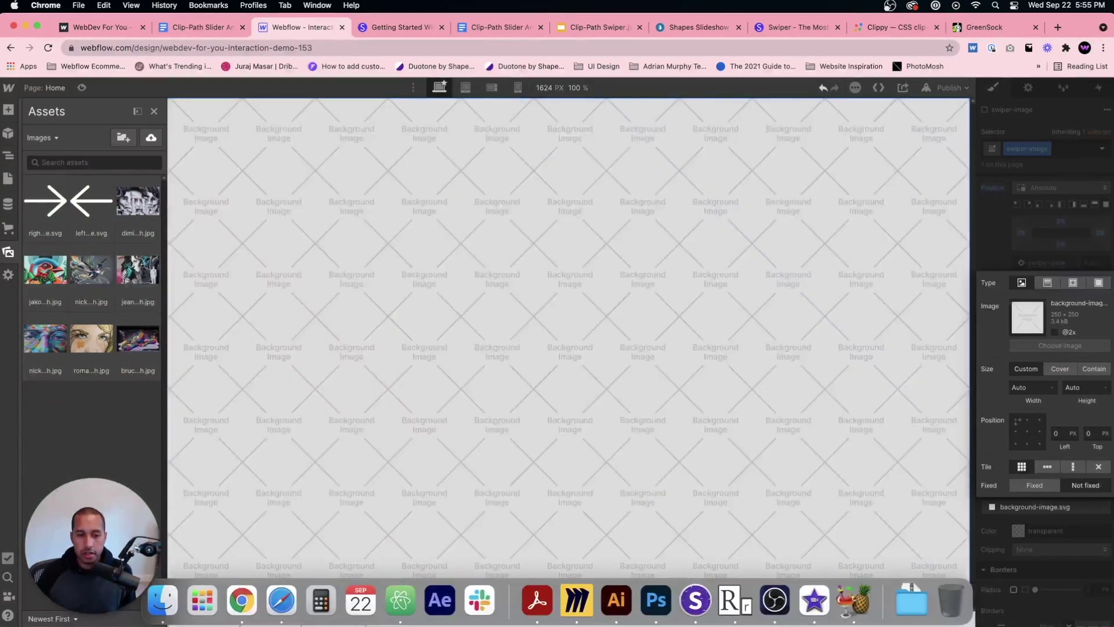
{"action": "left_click", "coordinate": [167, 599]}
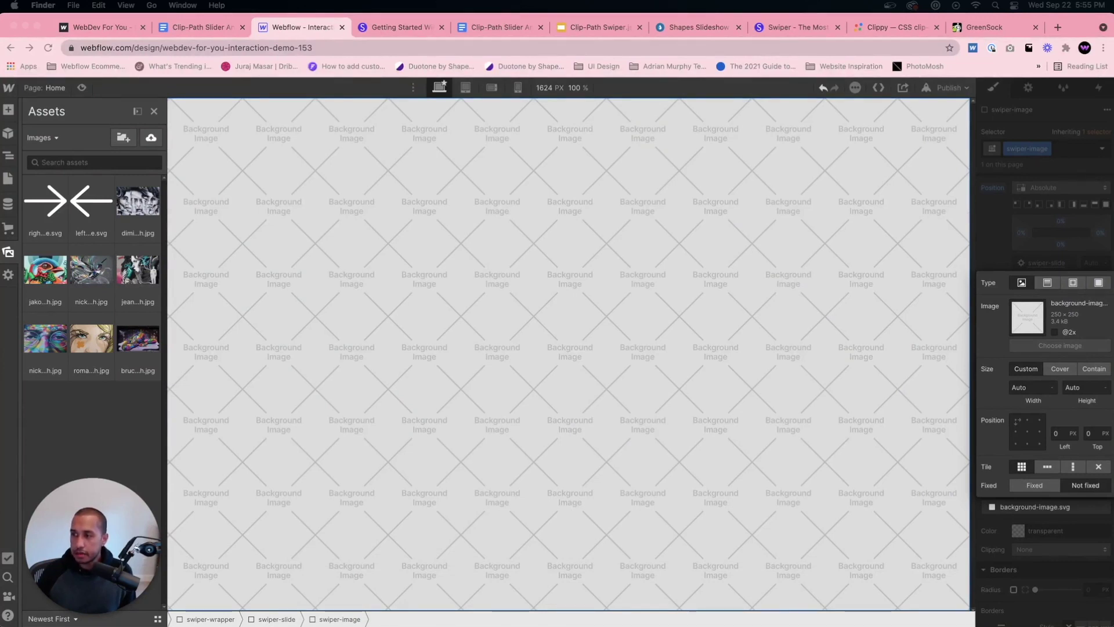
{"action": "left_click_drag", "start_coordinate": [298, 343], "coordinate": [51, 321]}
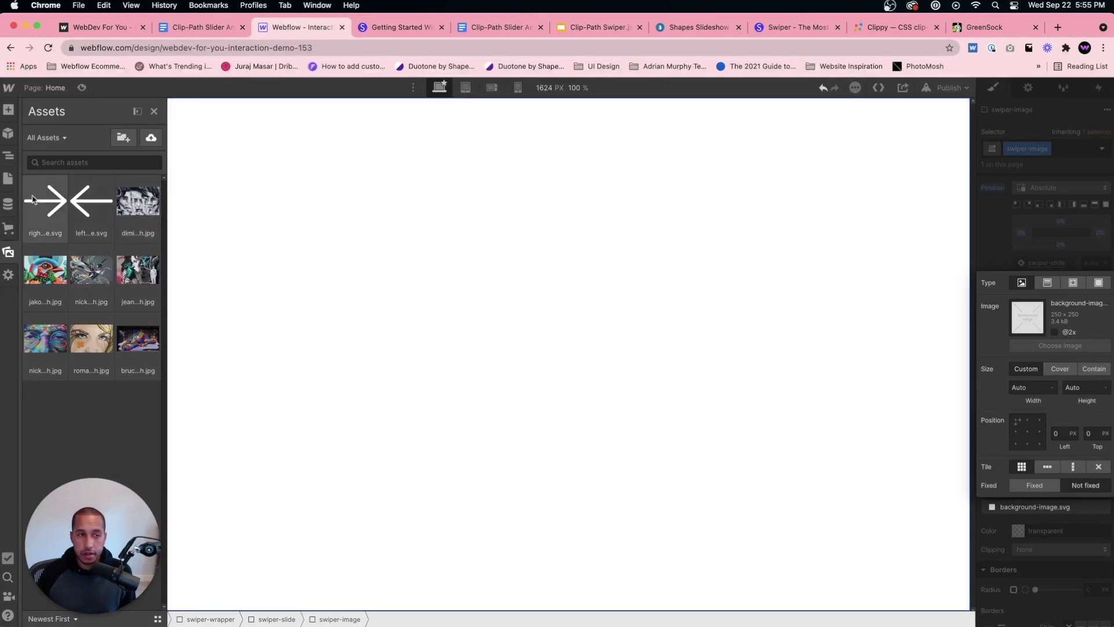
{"action": "left_click", "coordinate": [81, 207]}
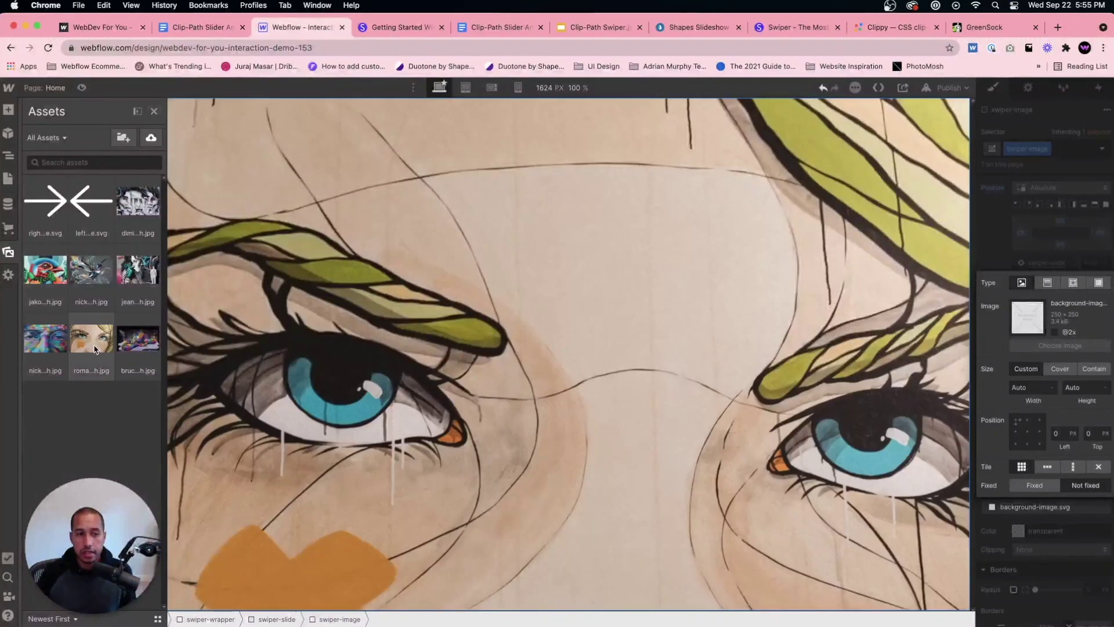
{"action": "left_click", "coordinate": [95, 349]}
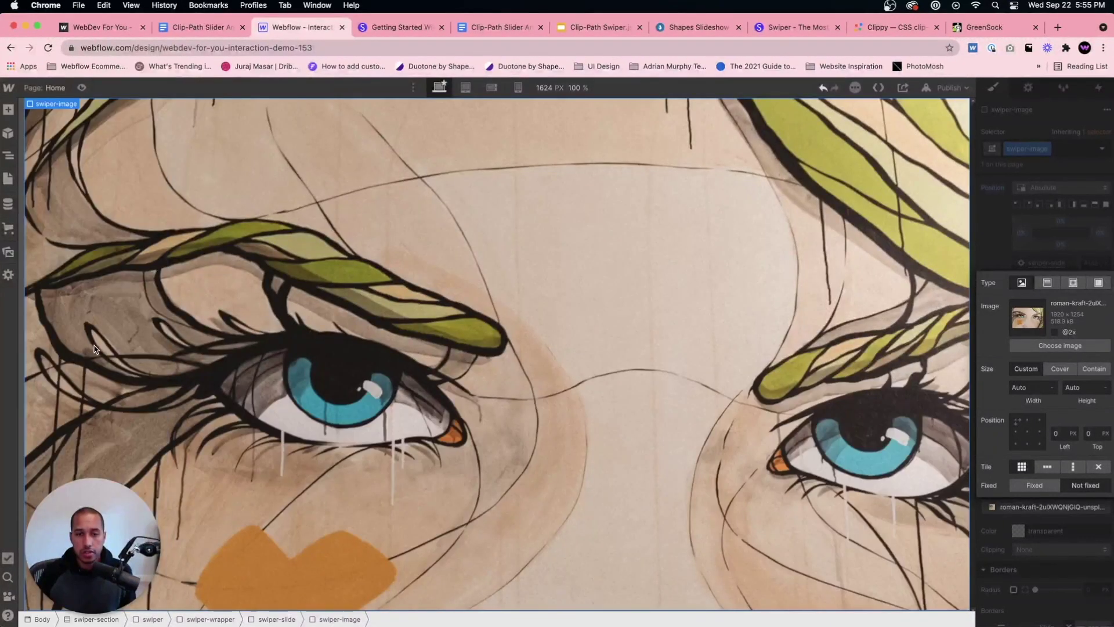
Set swiper-image's background to Cover, centered at 50% left and 50% top, with no tiling.
{"action": "left_click", "coordinate": [1057, 372]}
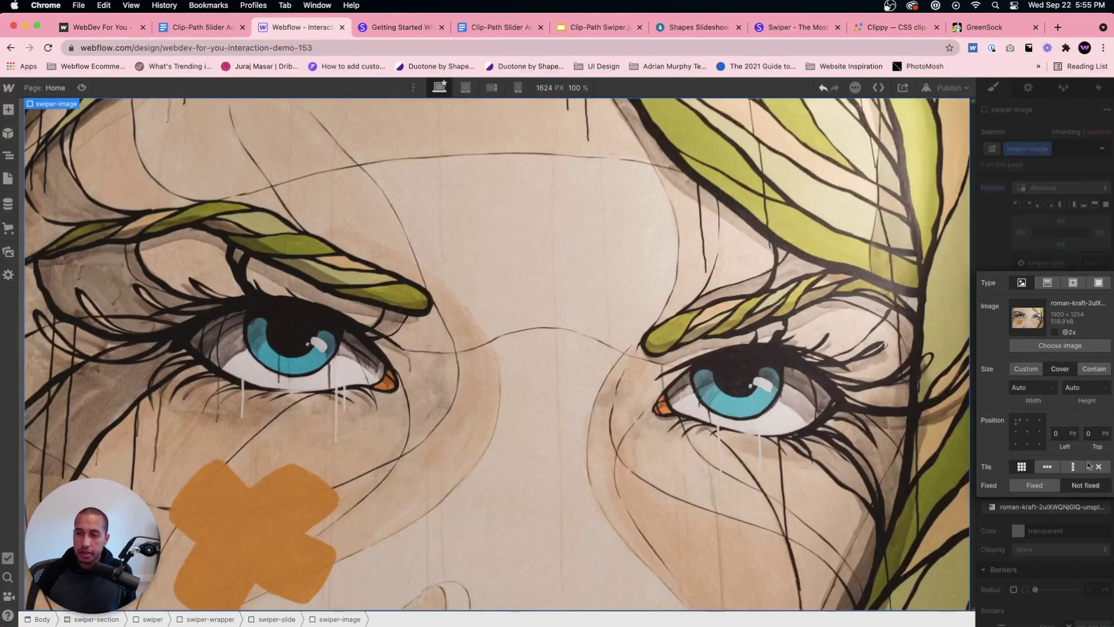
{"action": "left_click", "coordinate": [1099, 468]}
{"action": "left_click", "coordinate": [1029, 431]}
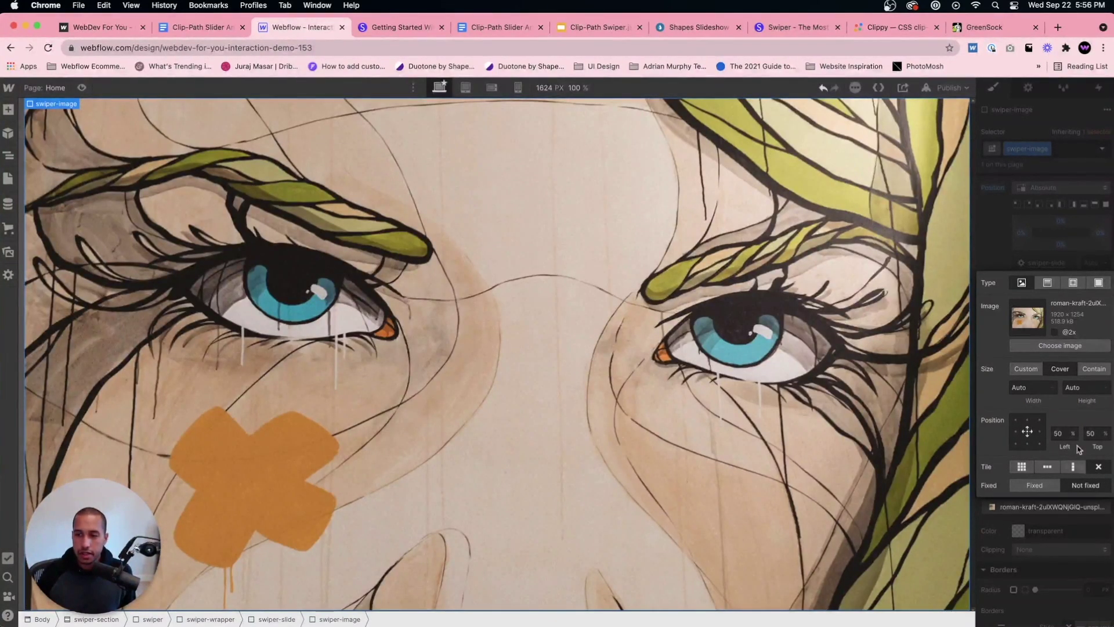
{"action": "left_click", "coordinate": [991, 240]}
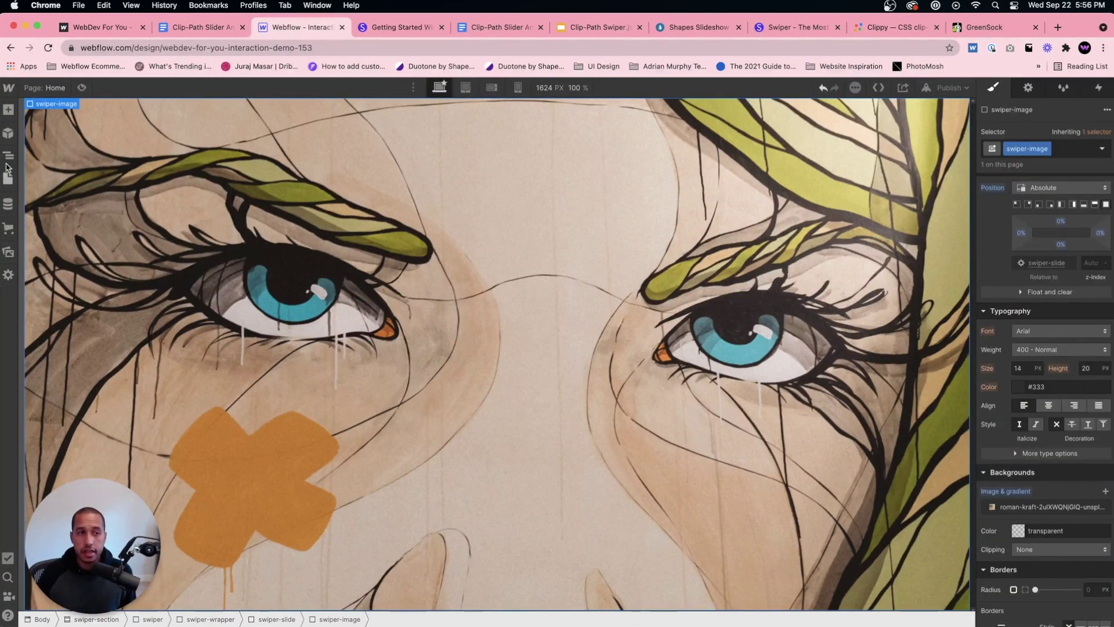
Check the quote layout in the published demo and add a Div Block inside swiper-slide with the new class heading-wrapper.
{"action": "left_click", "coordinate": [8, 156]}
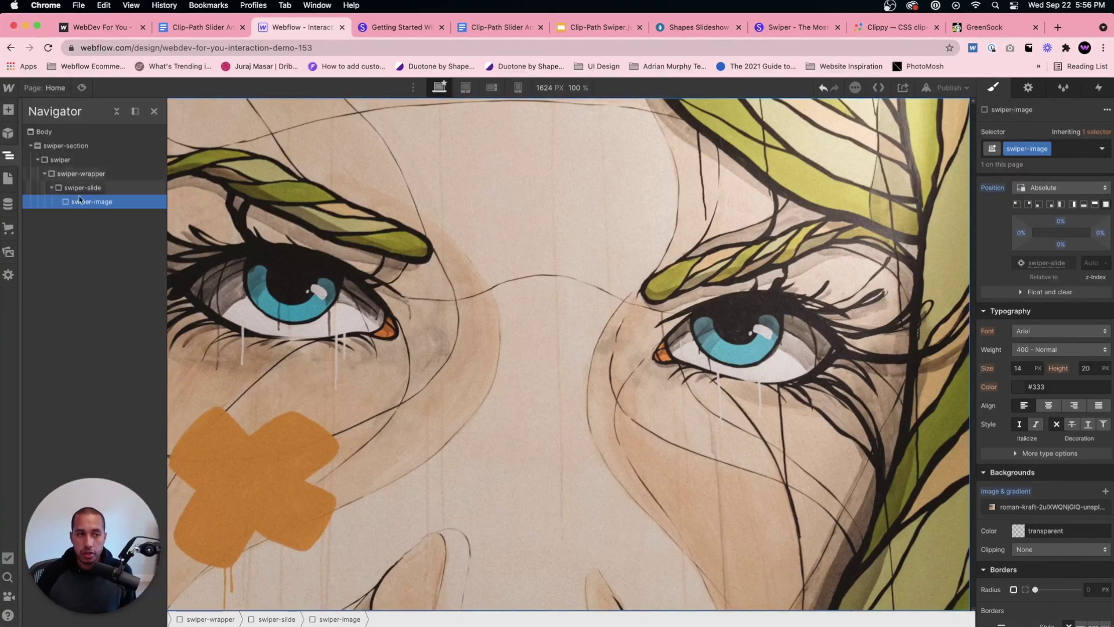
{"action": "left_click", "coordinate": [82, 188]}
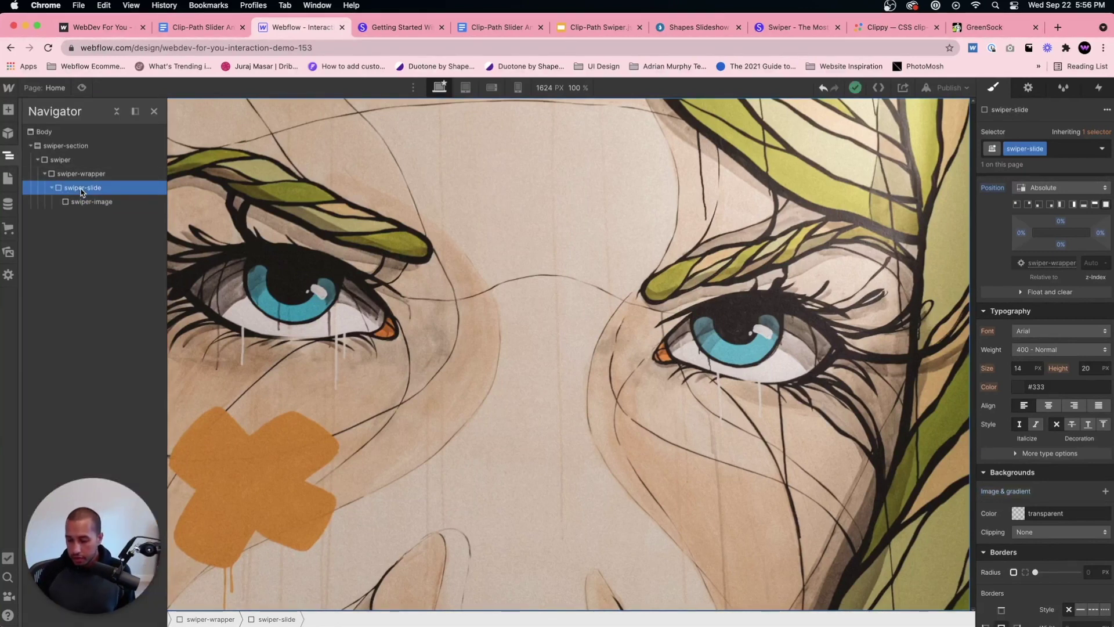
{"action": "left_click", "coordinate": [91, 27]}
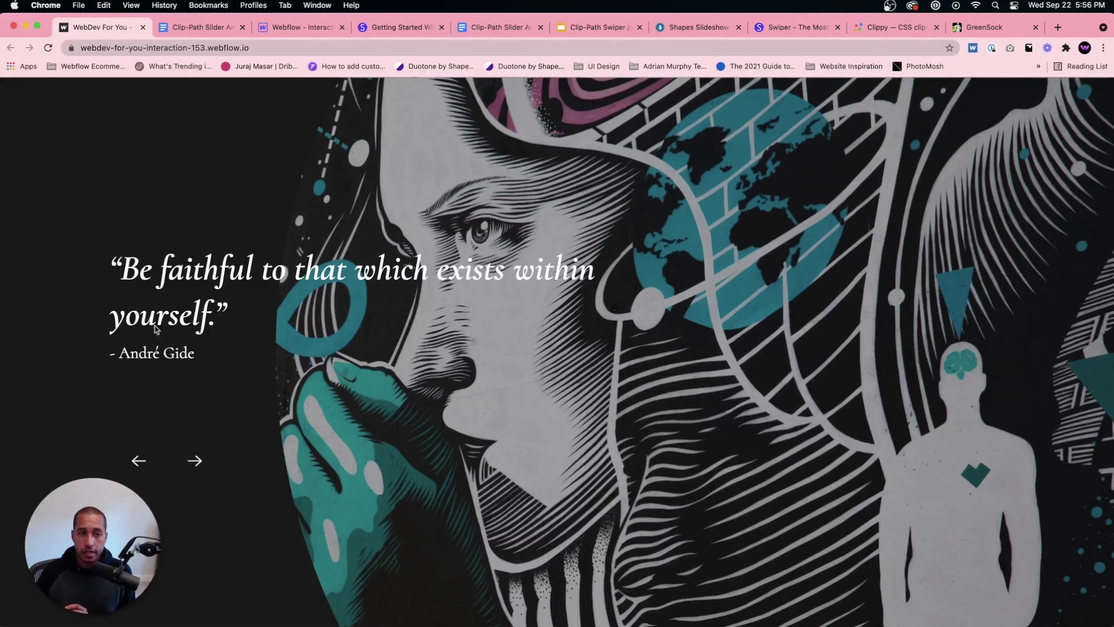
{"action": "left_click", "coordinate": [299, 28]}
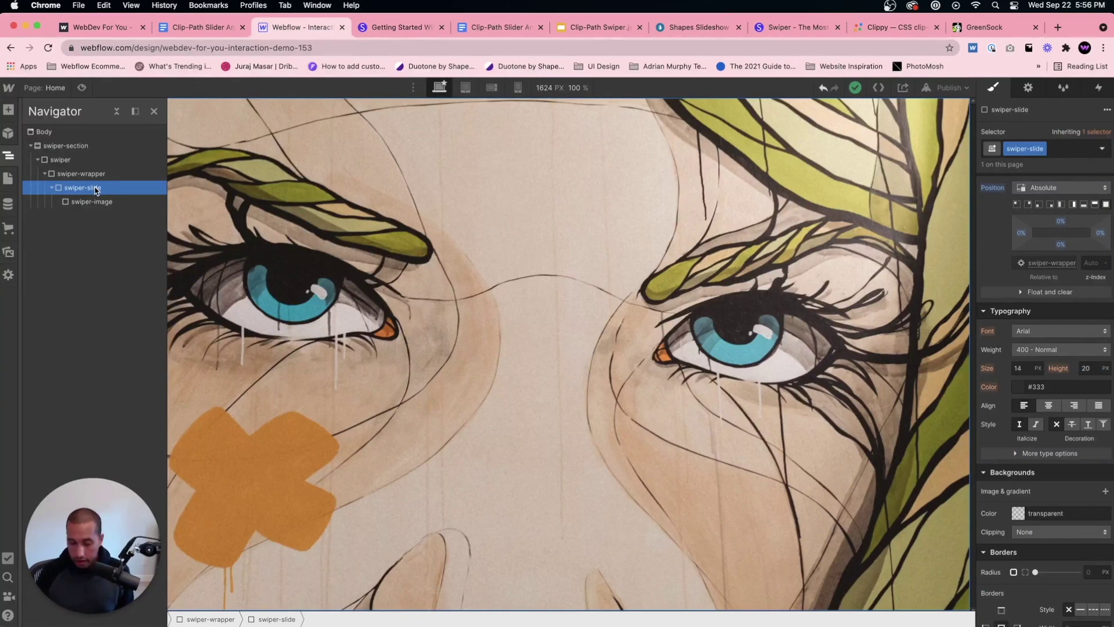
{"action": "key", "text": "super+e"}
{"action": "type", "text": "div"}
{"action": "key", "text": "Return"}
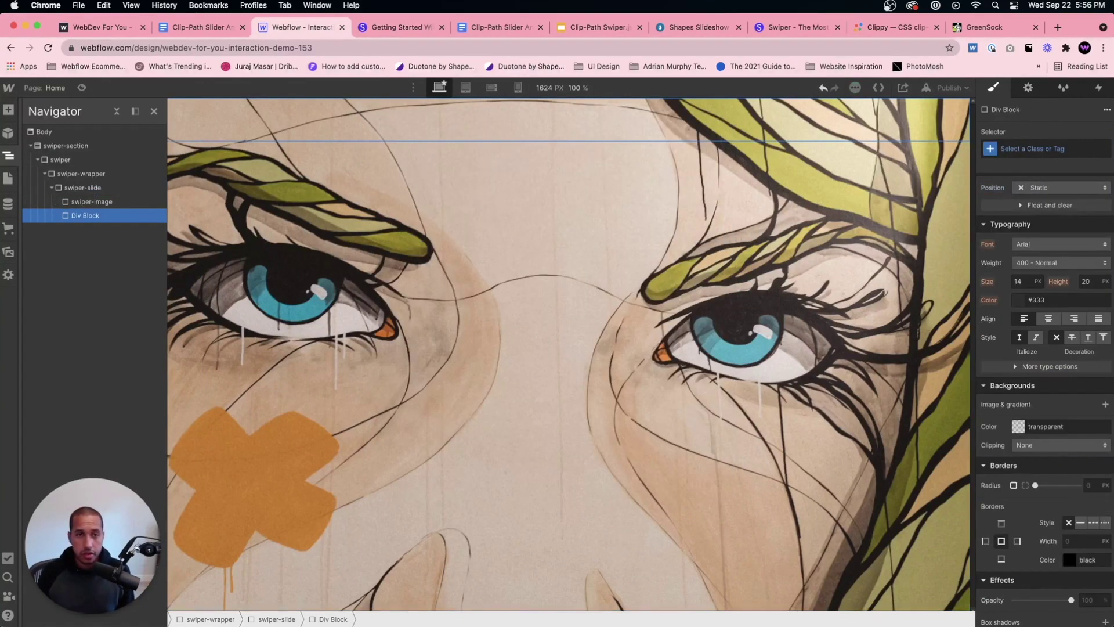
{"action": "left_click", "coordinate": [1035, 148]}
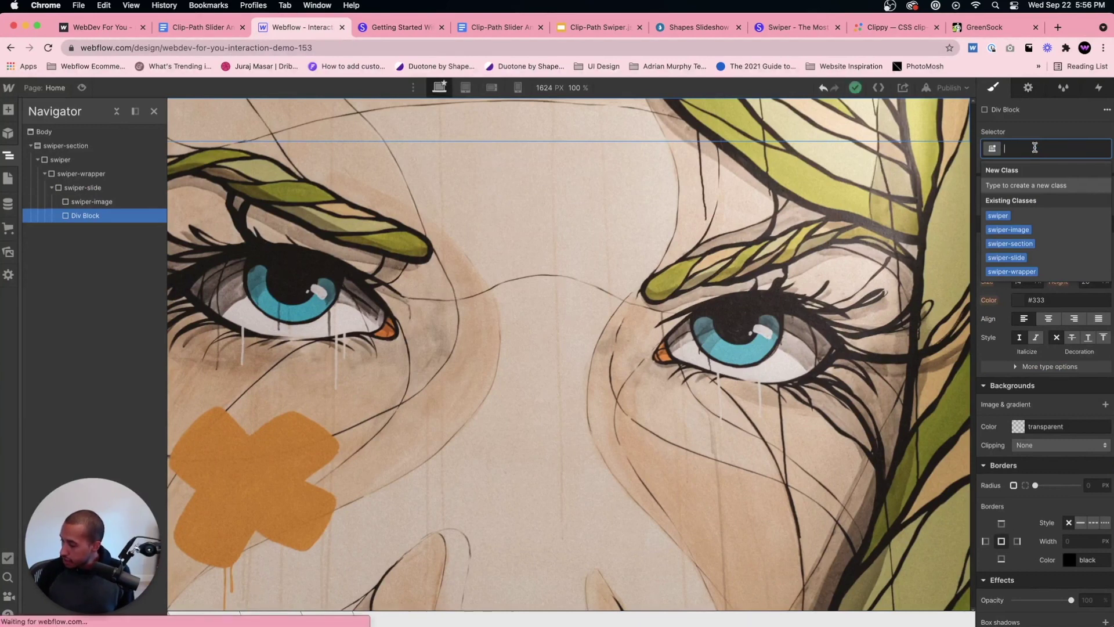
{"action": "type", "text": "heading-wrapper"}
{"action": "key", "text": "Return"}
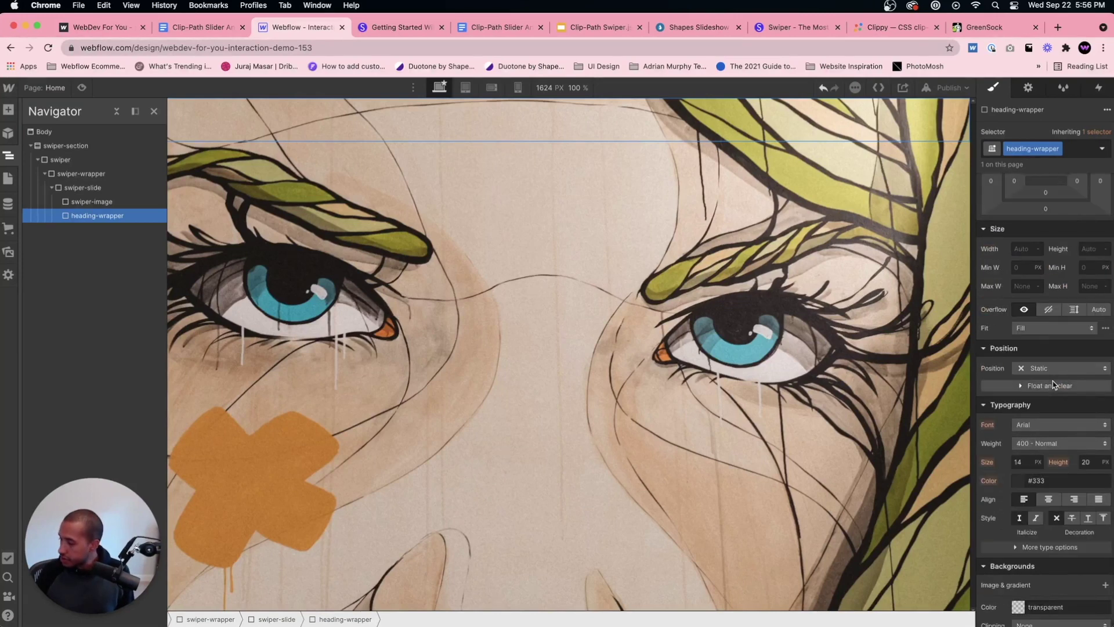
Set heading-wrapper's position to Relative and try a left offset of 10.
{"action": "scroll", "coordinate": [1054, 384], "scroll_direction": "down", "scroll_amount": 2}
{"action": "left_click", "coordinate": [1044, 304]}
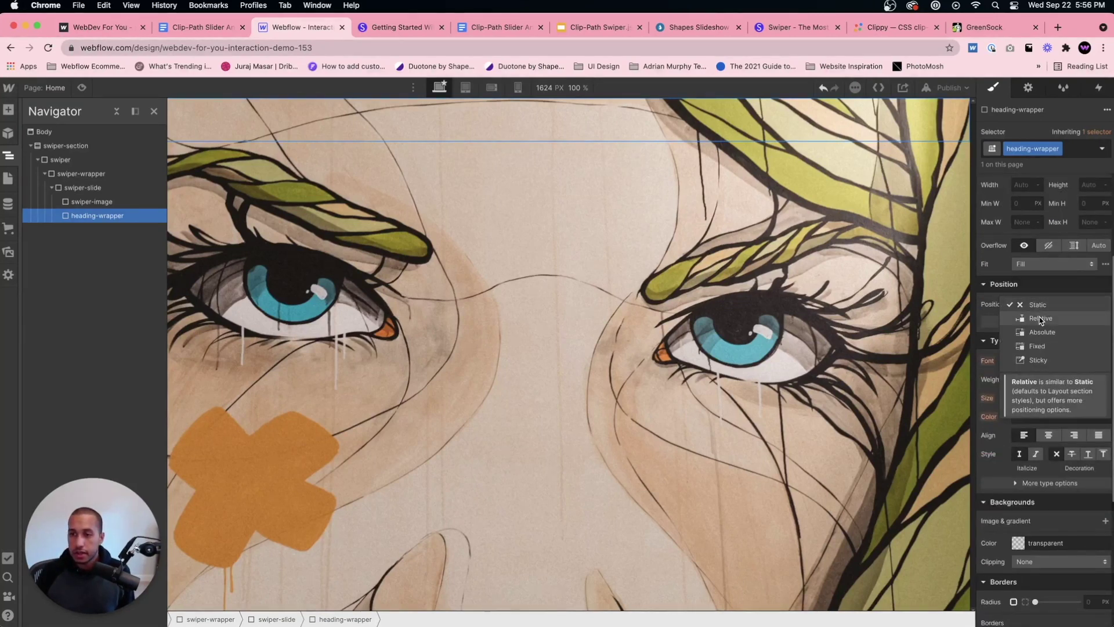
{"action": "left_click", "coordinate": [1040, 320]}
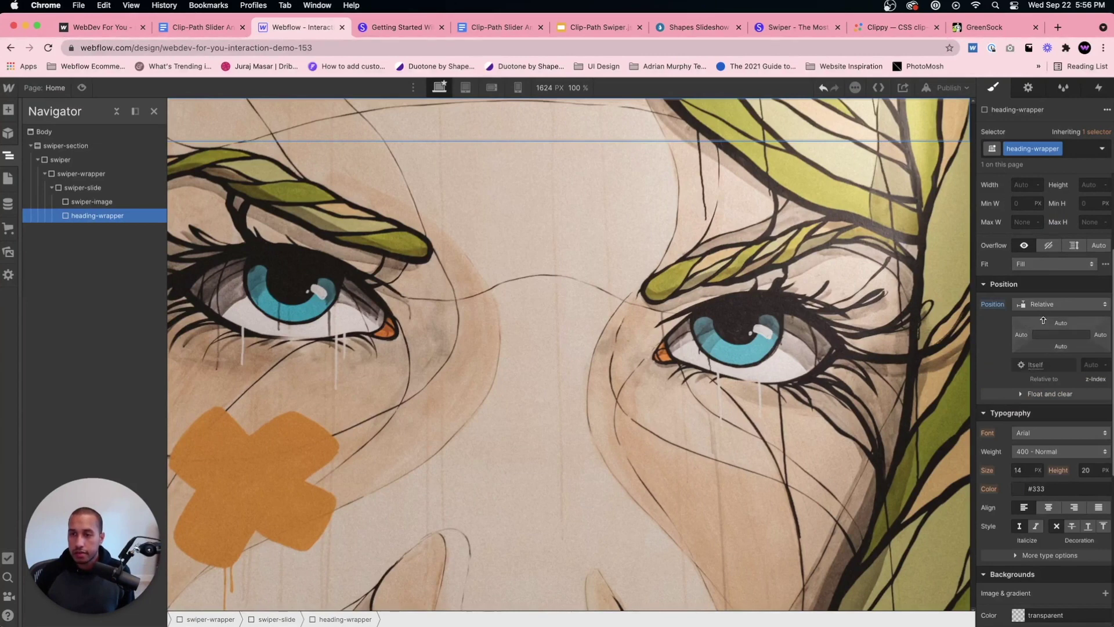
{"action": "left_click", "coordinate": [1021, 335]}
{"action": "type", "text": "10"}
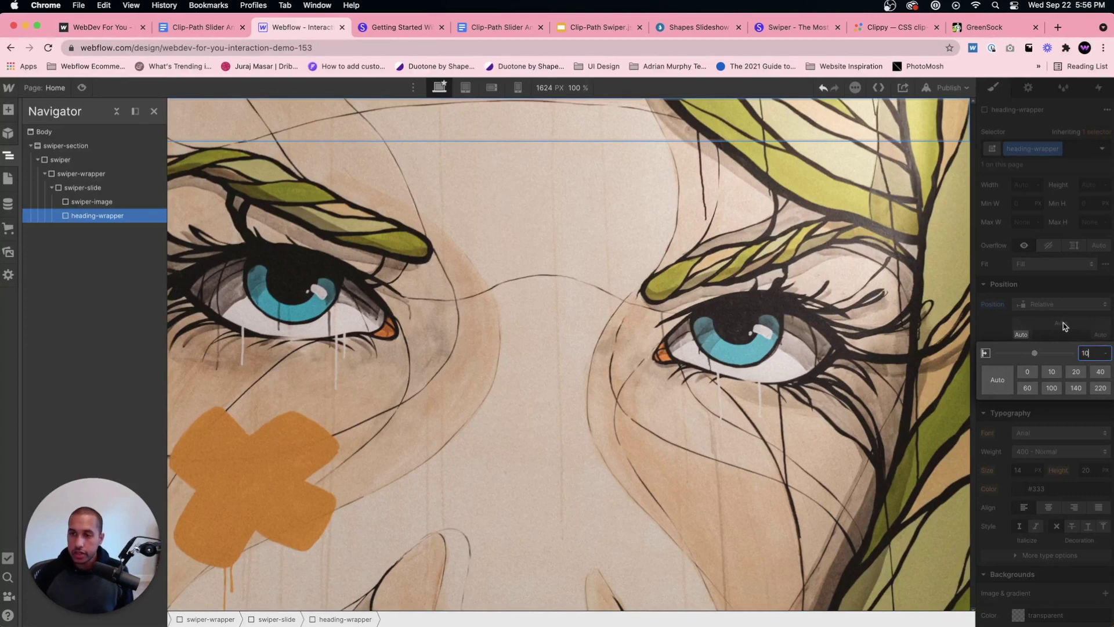
{"action": "key", "text": "Return"}
{"action": "key", "text": "Return"}
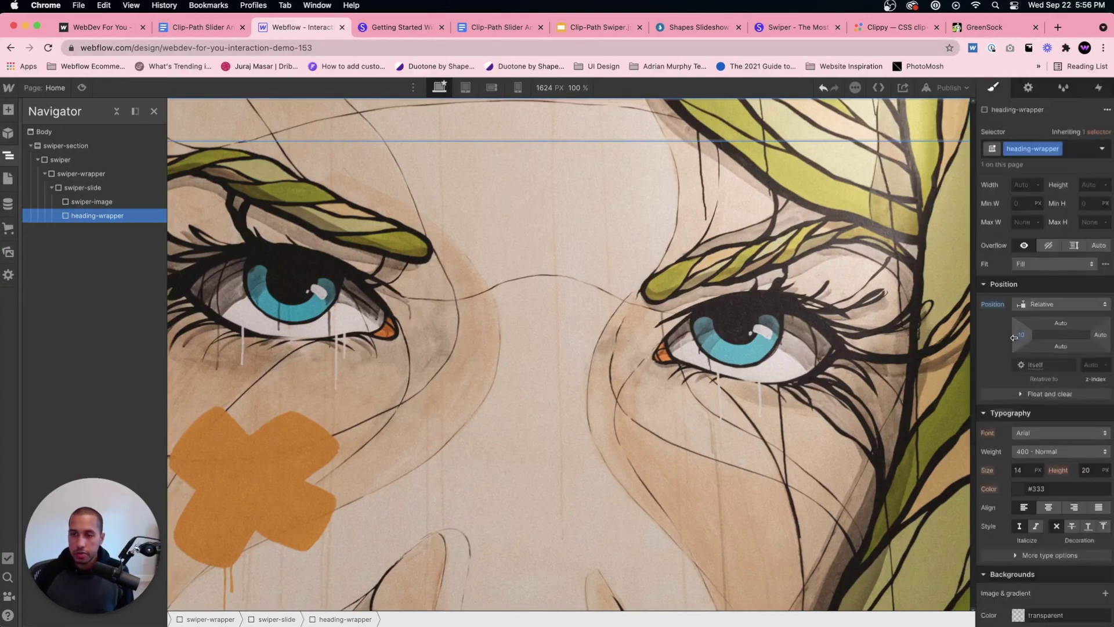
Set swiper-slide's display to horizontal flex with its children aligned to the center.
{"action": "left_click", "coordinate": [92, 201]}
{"action": "left_click", "coordinate": [154, 111]}
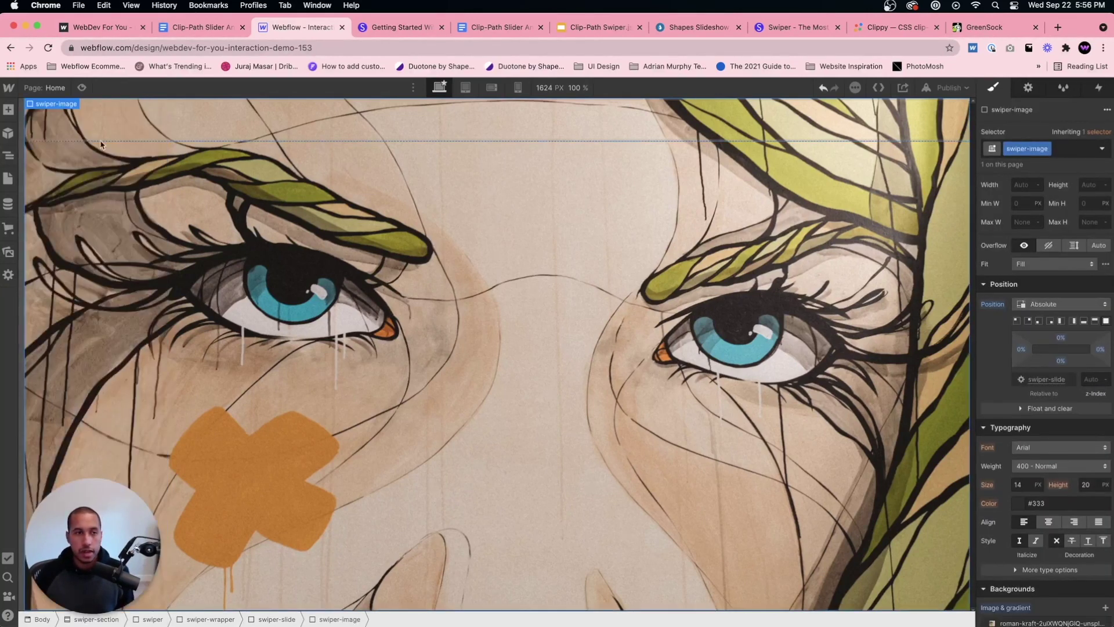
{"action": "left_click", "coordinate": [14, 153]}
{"action": "left_click", "coordinate": [82, 187]}
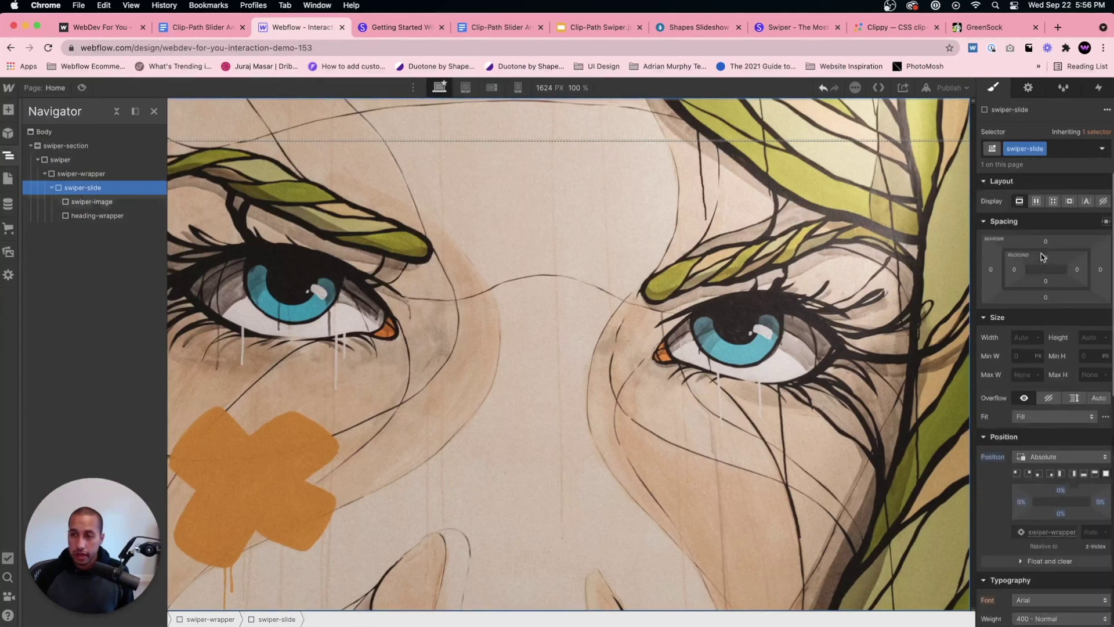
{"action": "left_click", "coordinate": [1036, 201]}
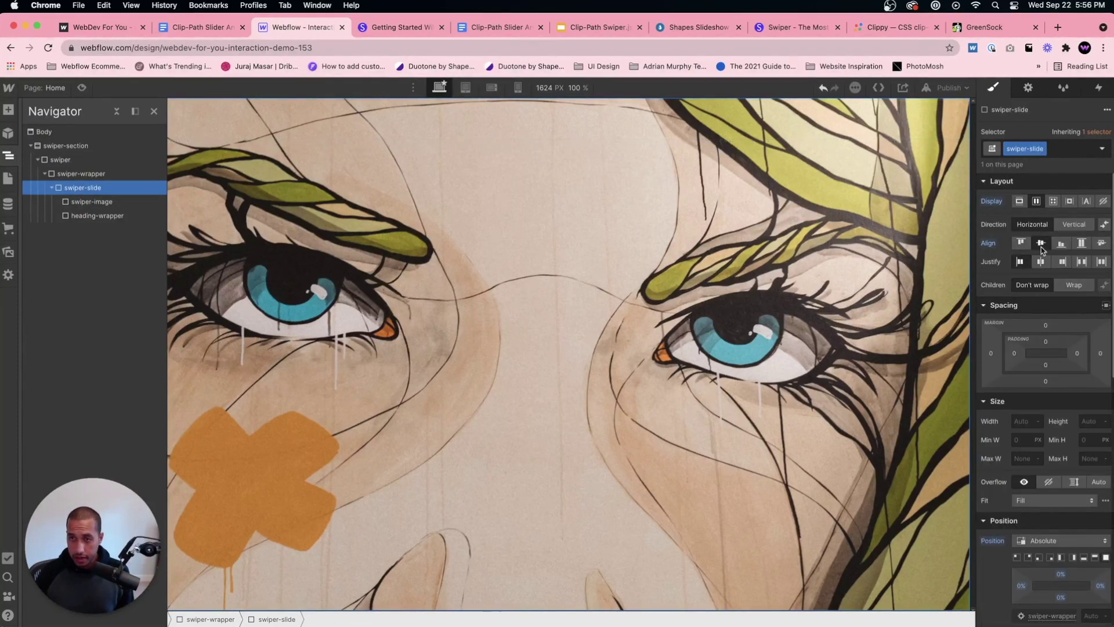
{"action": "left_click", "coordinate": [92, 202]}
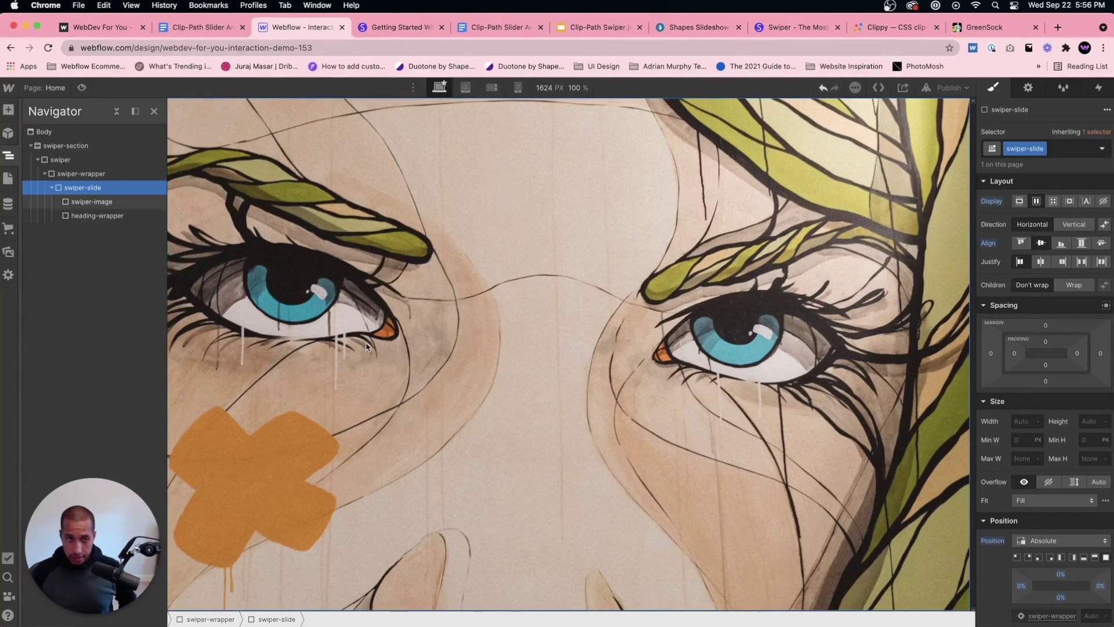
Select heading-wrapper and set its left position offset to 10%.
{"action": "left_click", "coordinate": [56, 367]}
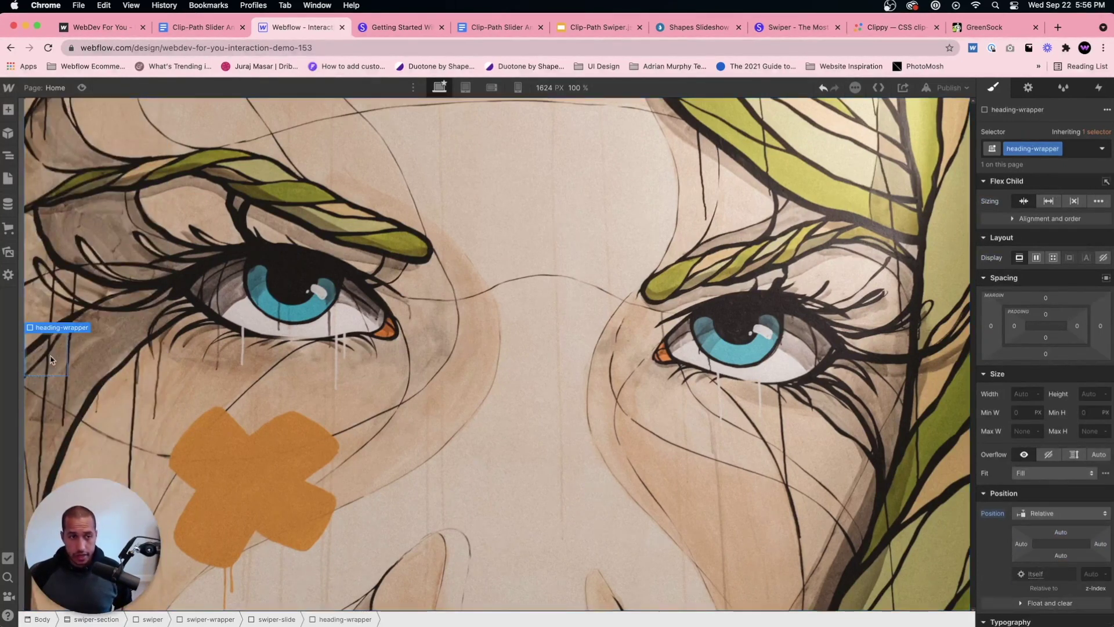
{"action": "scroll", "coordinate": [1018, 364], "scroll_direction": "down", "scroll_amount": 1}
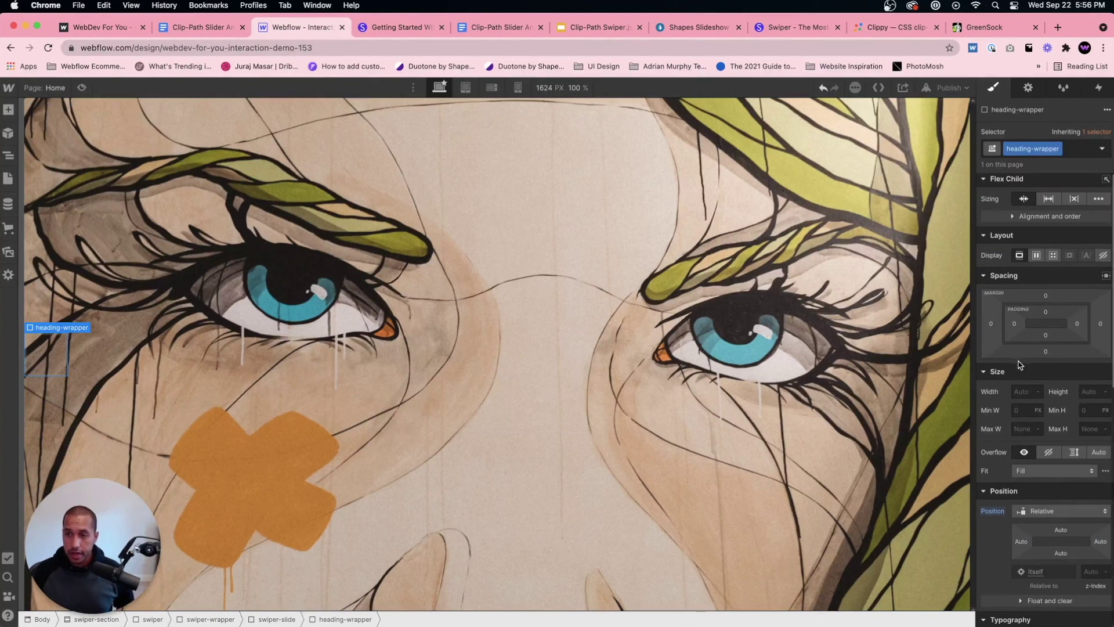
{"action": "left_click", "coordinate": [993, 324]}
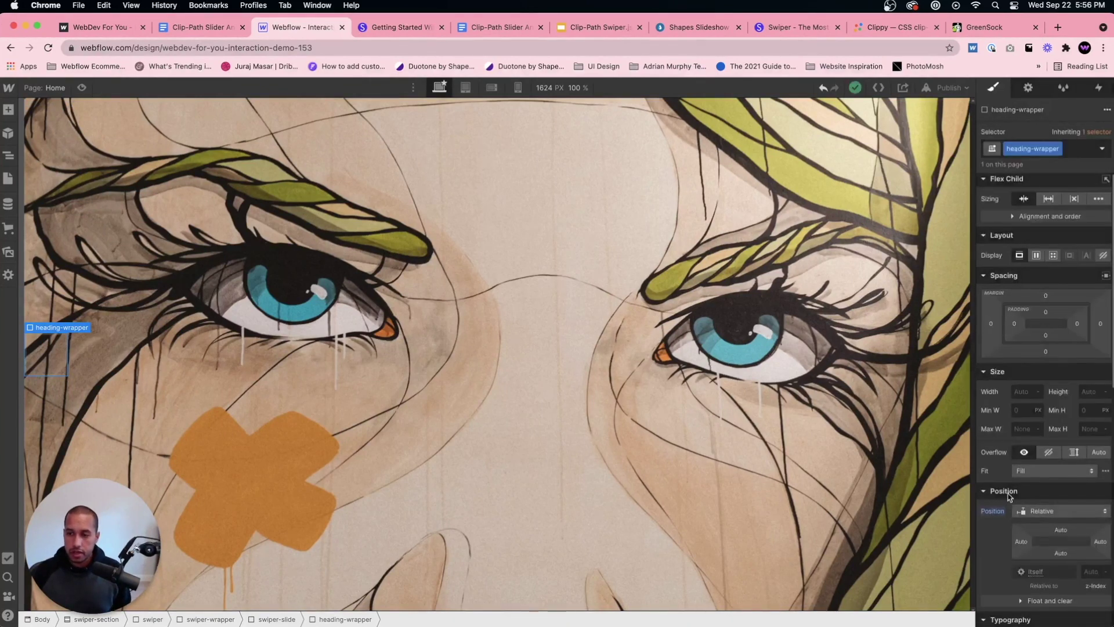
{"action": "left_click", "coordinate": [1021, 541]}
{"action": "type", "text": "10"}
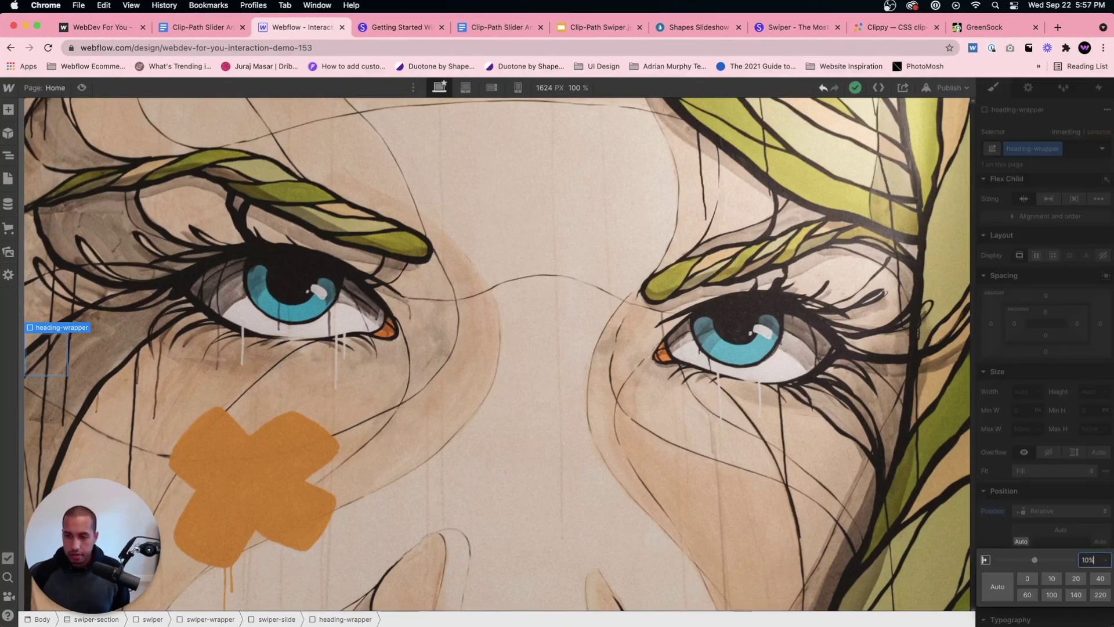
{"action": "type", "text": "%"}
{"action": "key", "text": "Return"}
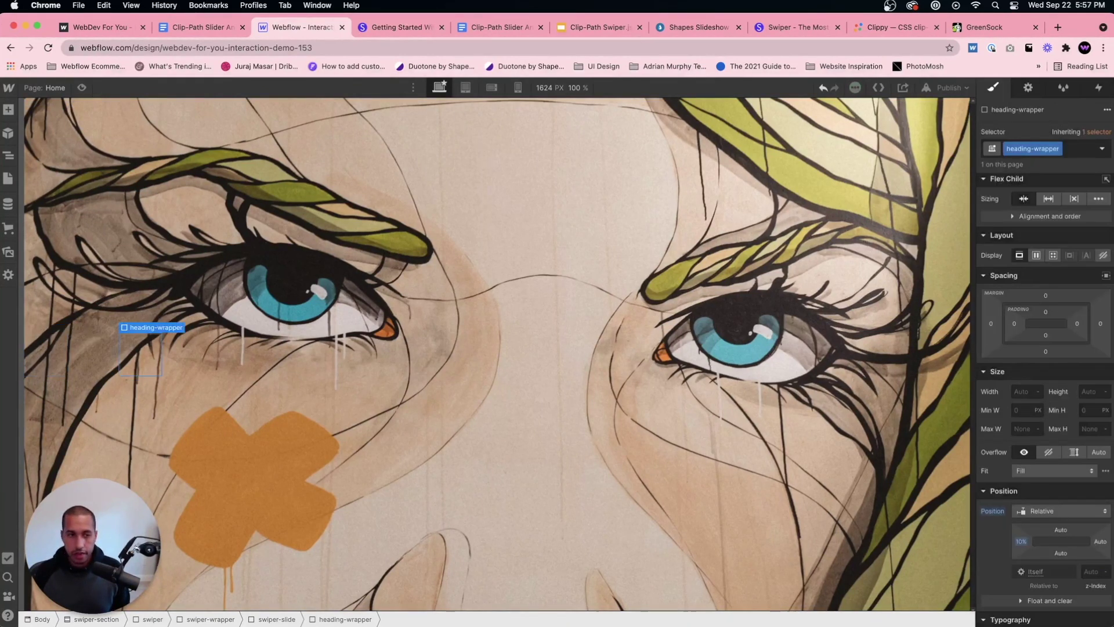
Try a 25% bottom offset on heading-wrapper, change it to 10%, and compare the placement with the published demo's quote.
{"action": "left_click", "coordinate": [1061, 554]}
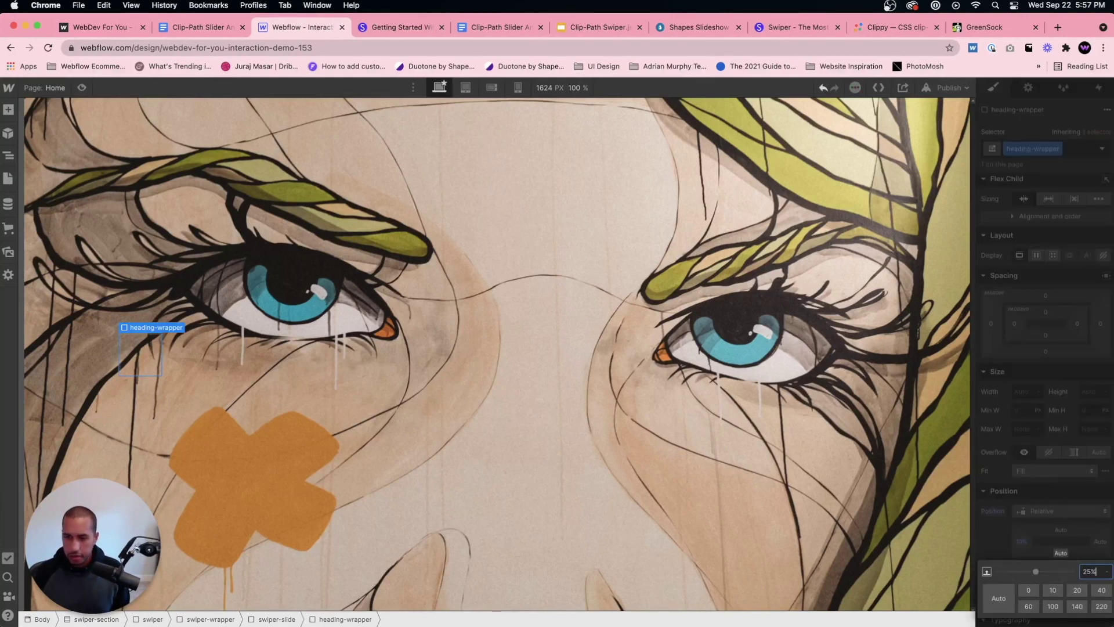
{"action": "key", "text": "Return"}
{"action": "left_click", "coordinate": [1060, 554]}
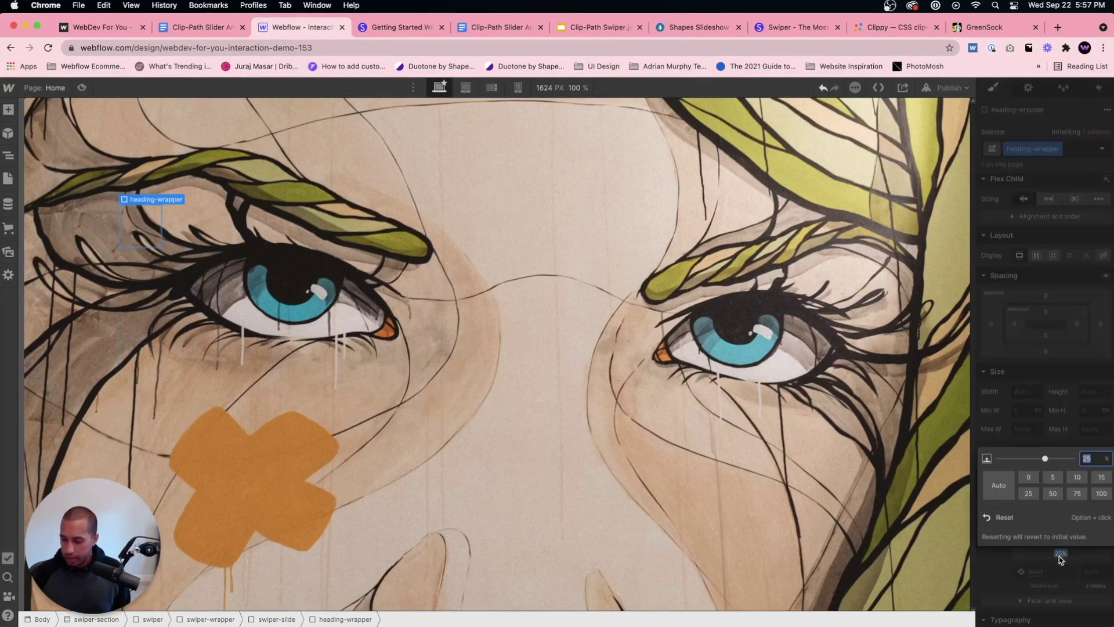
{"action": "type", "text": "10"}
{"action": "key", "text": "Return"}
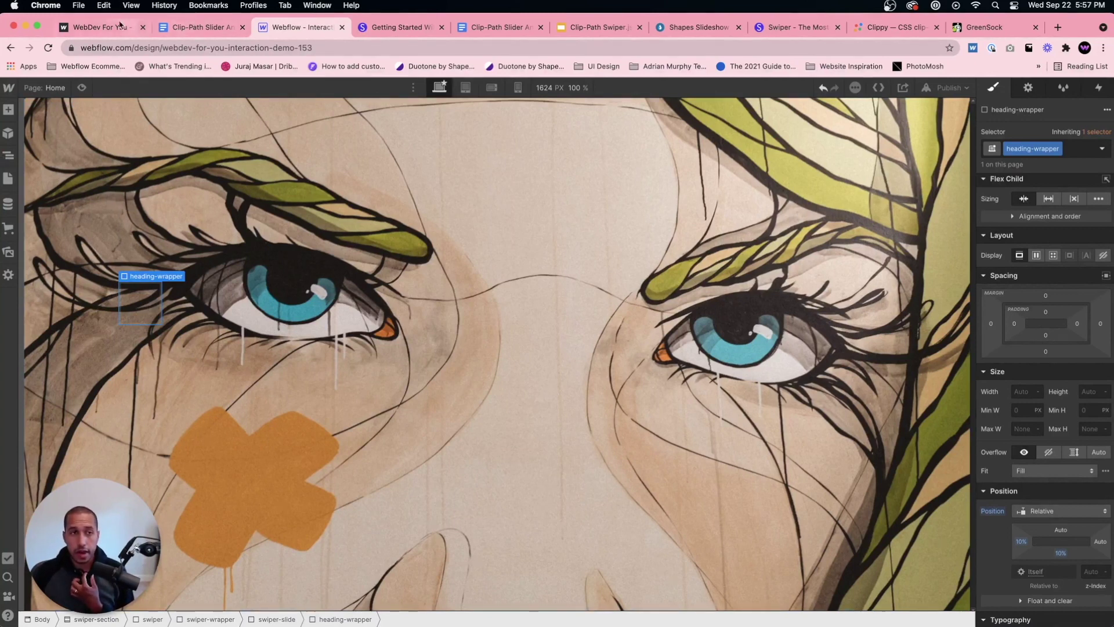
{"action": "left_click", "coordinate": [120, 26]}
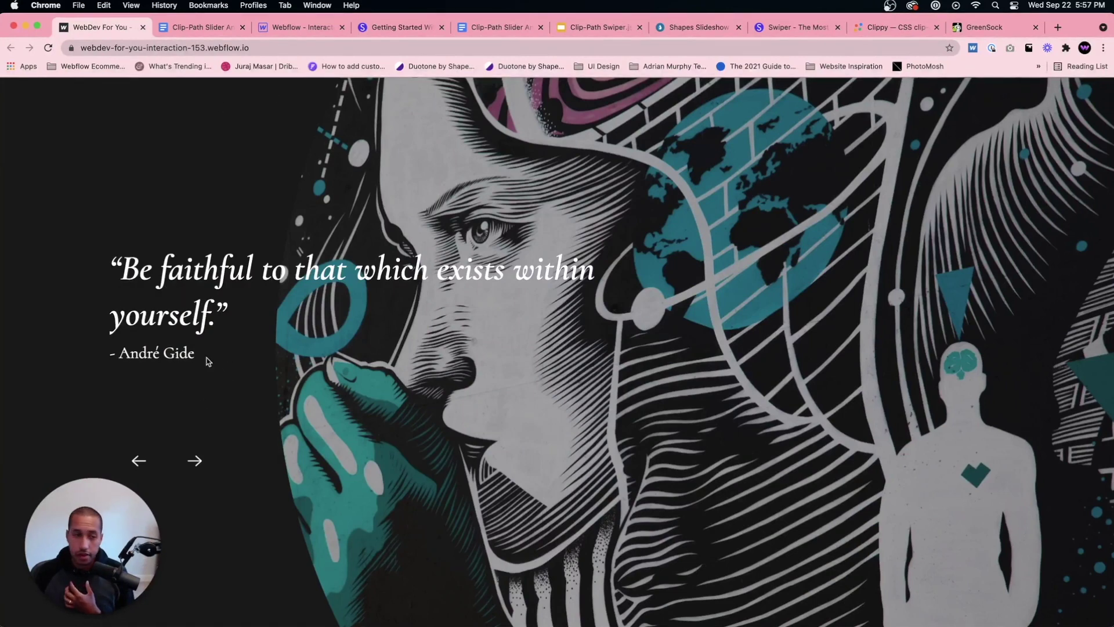
{"action": "left_click", "coordinate": [296, 26]}
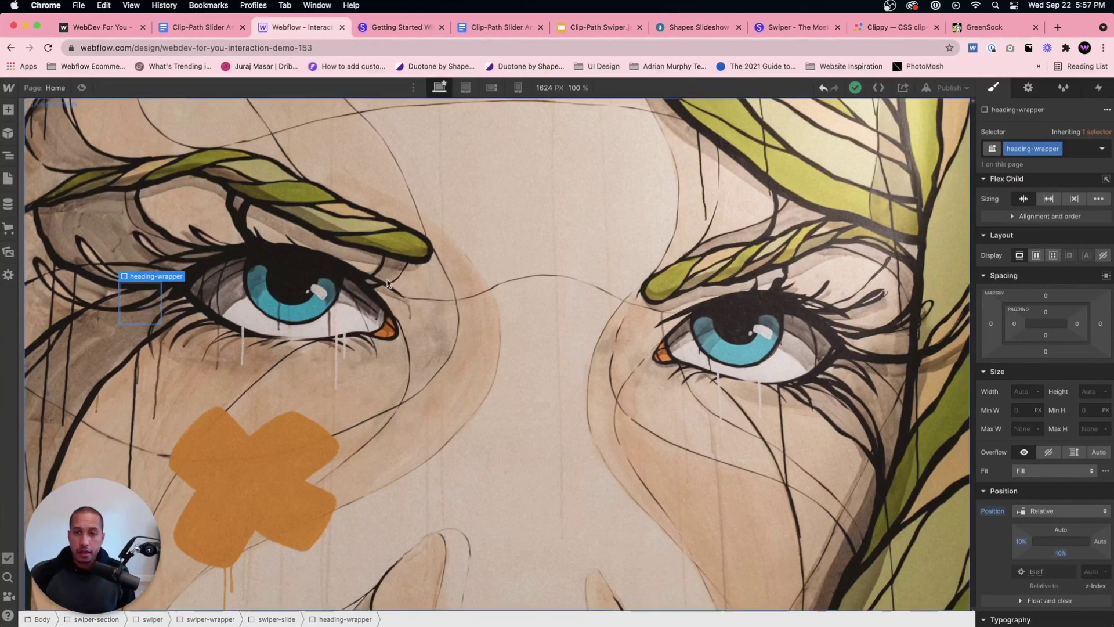
Add a div block inside heading-wrapper and give it the class top-text-wrapper.
{"action": "key", "text": "super+e"}
{"action": "type", "text": "div"}
{"action": "key", "text": "Return"}
{"action": "left_click", "coordinate": [1083, 148]}
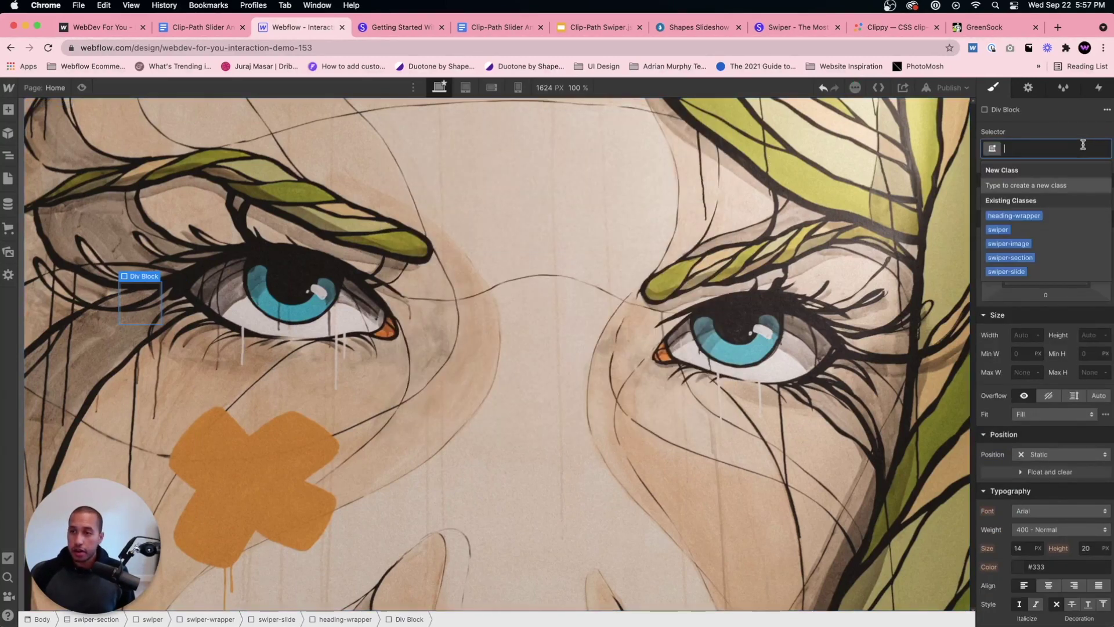
{"action": "type", "text": "top-t"}
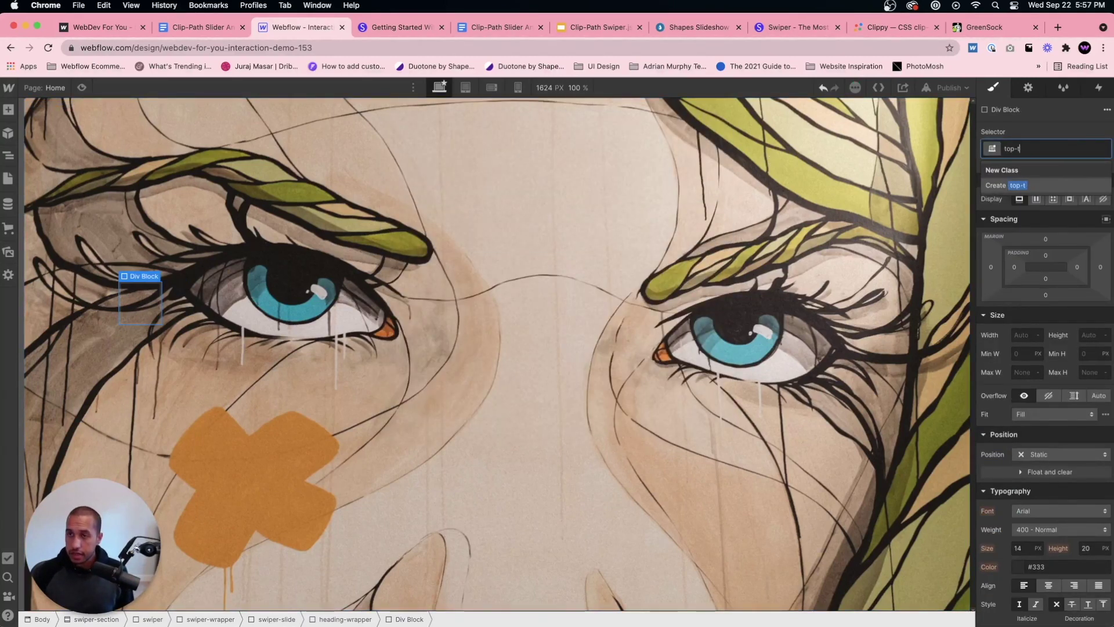
{"action": "type", "text": "ext-wrapper"}
{"action": "key", "text": "Return"}
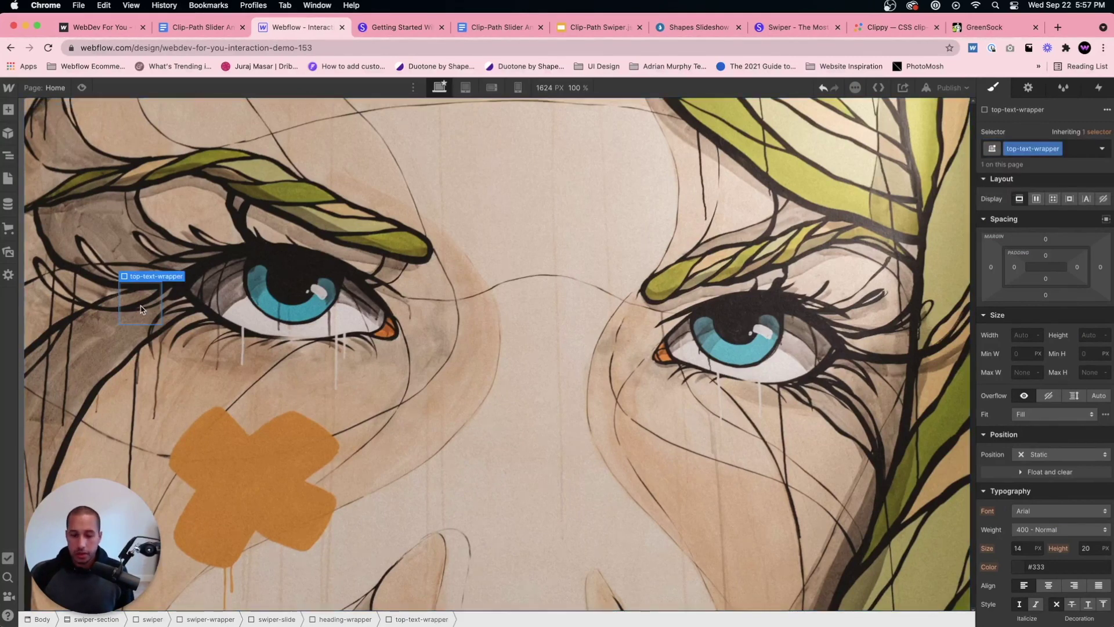
Add a text block inside top-text-wrapper and give it the class top-heading.
{"action": "key", "text": "super+e"}
{"action": "type", "text": "text block"}
{"action": "key", "text": "Return"}
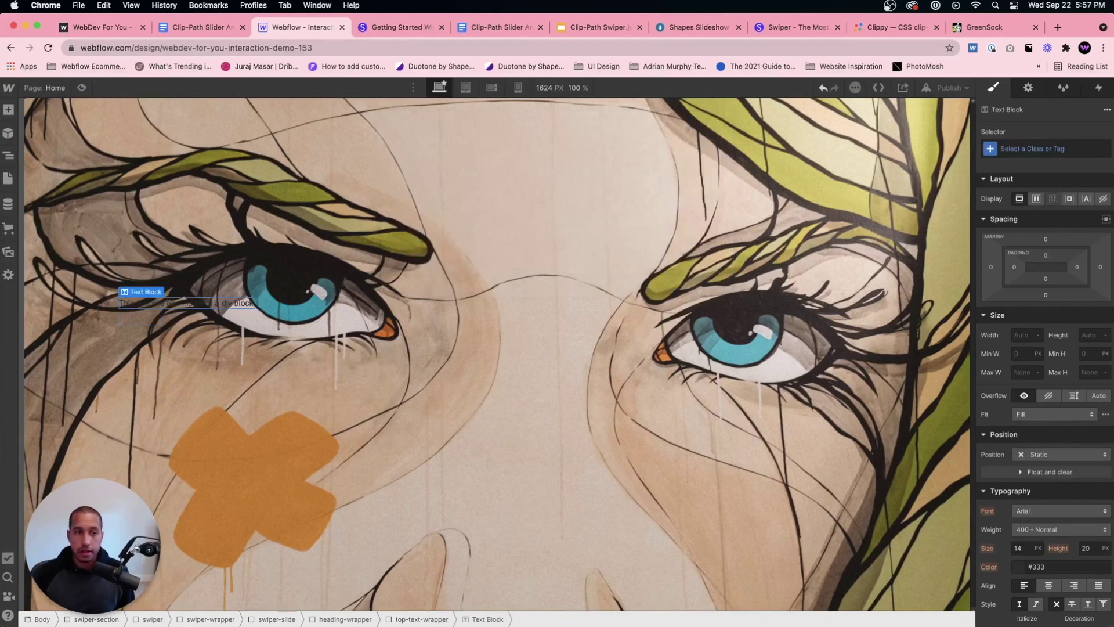
{"action": "left_click", "coordinate": [1093, 150]}
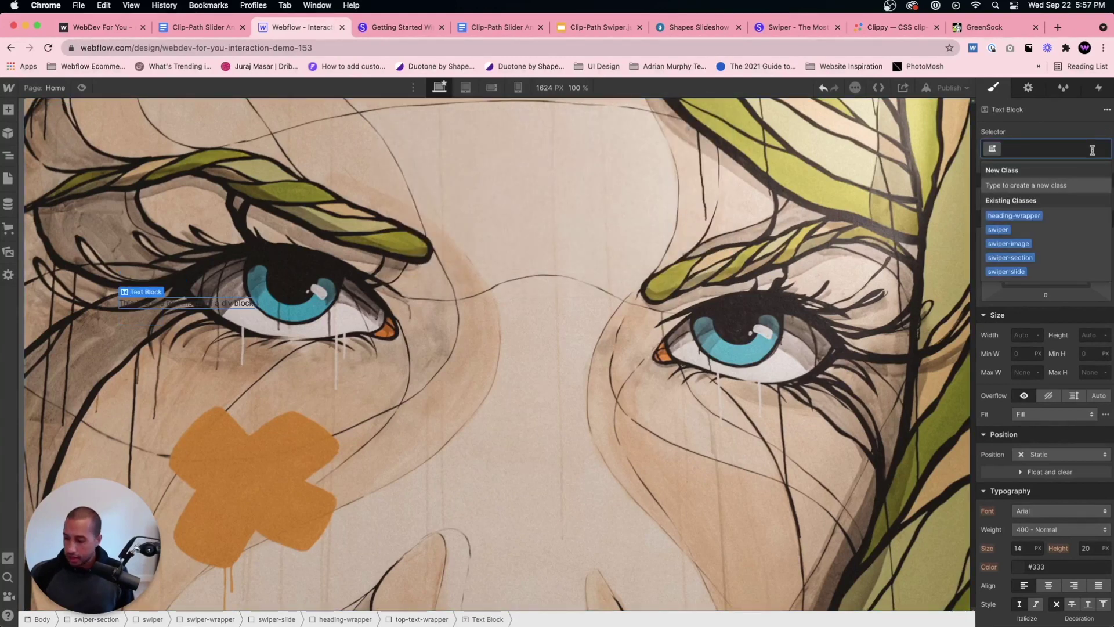
{"action": "type", "text": "top-"}
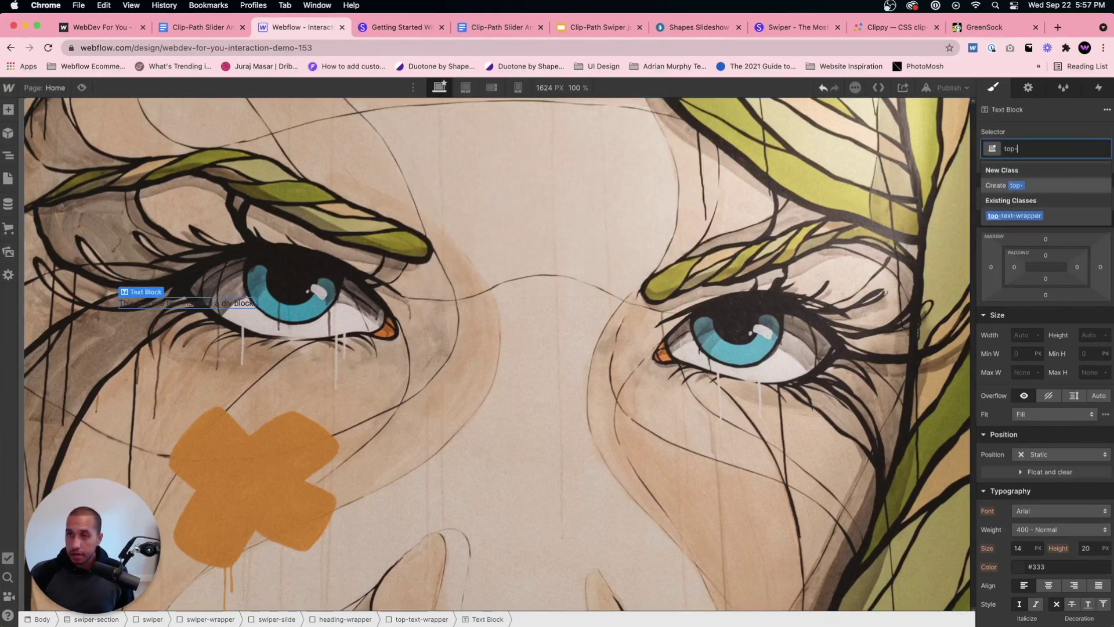
{"action": "type", "text": "heading"}
{"action": "key", "text": "Return"}
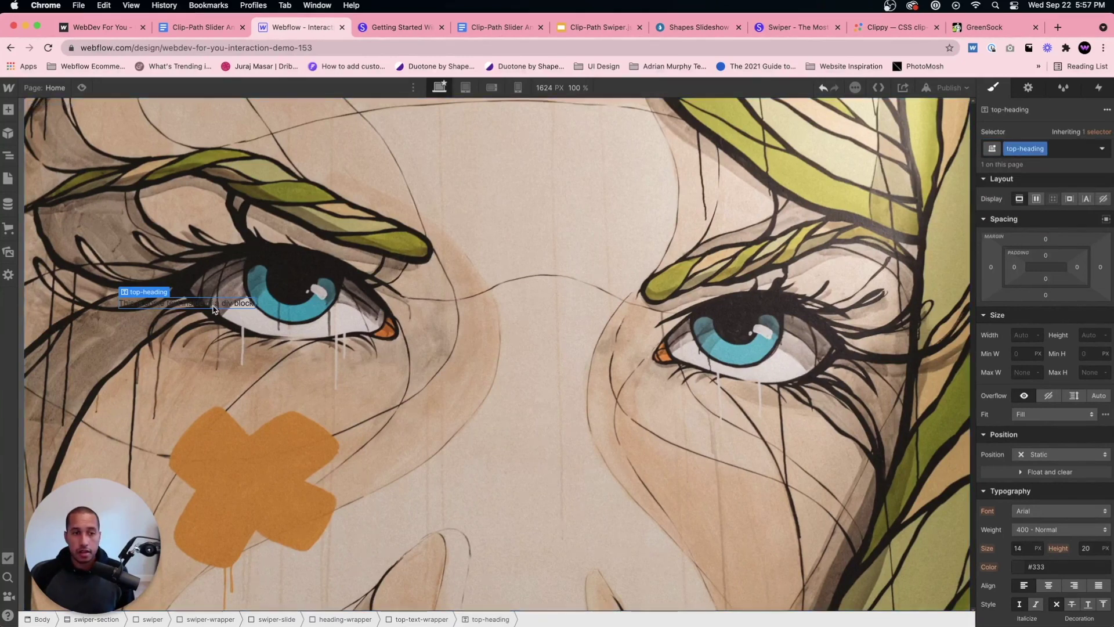
Open the project's font settings and choose Cormorant from the Google Fonts list.
{"action": "left_click", "coordinate": [8, 88]}
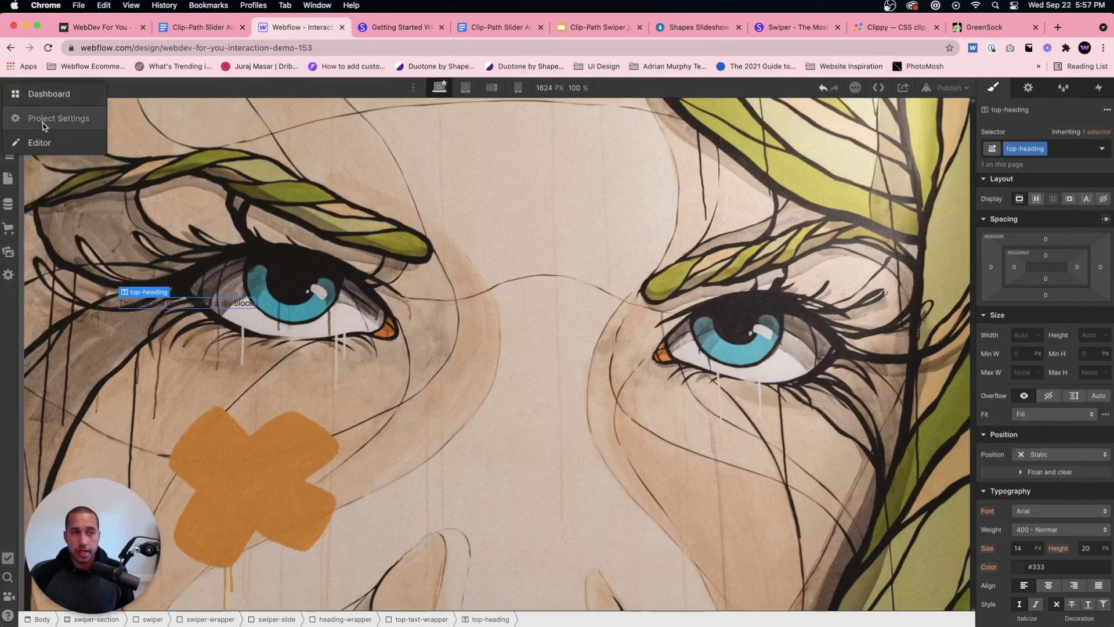
{"action": "left_click", "coordinate": [43, 122]}
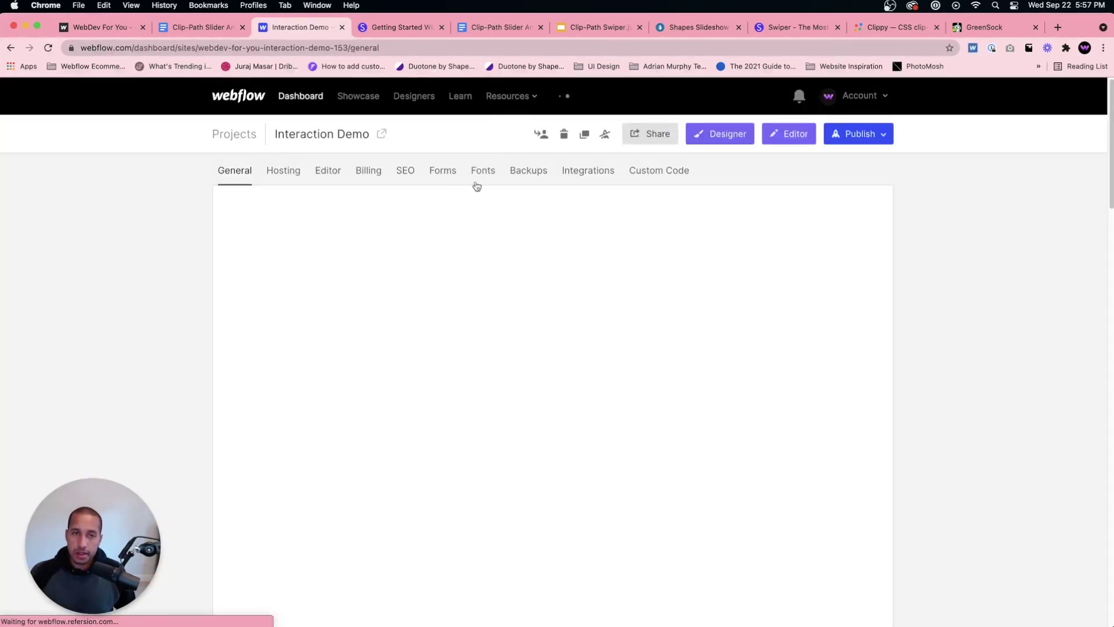
{"action": "left_click", "coordinate": [482, 172]}
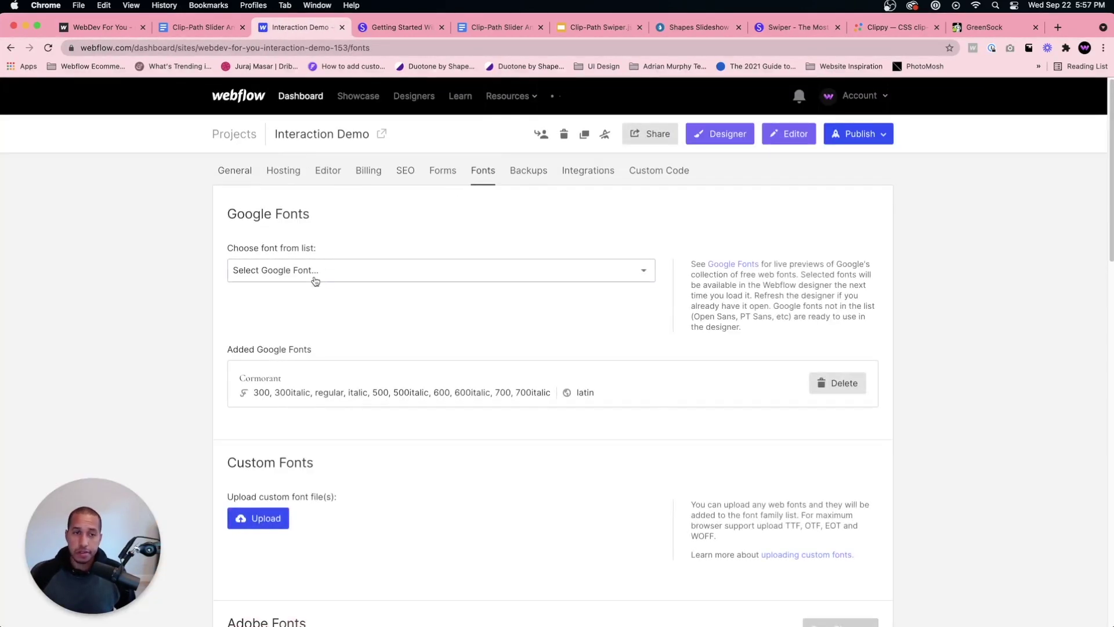
{"action": "left_click", "coordinate": [316, 282]}
{"action": "scroll", "coordinate": [349, 423], "scroll_direction": "down", "scroll_amount": 15}
{"action": "scroll", "coordinate": [353, 463], "scroll_direction": "down", "scroll_amount": 20}
{"action": "scroll", "coordinate": [351, 462], "scroll_direction": "down", "scroll_amount": 15}
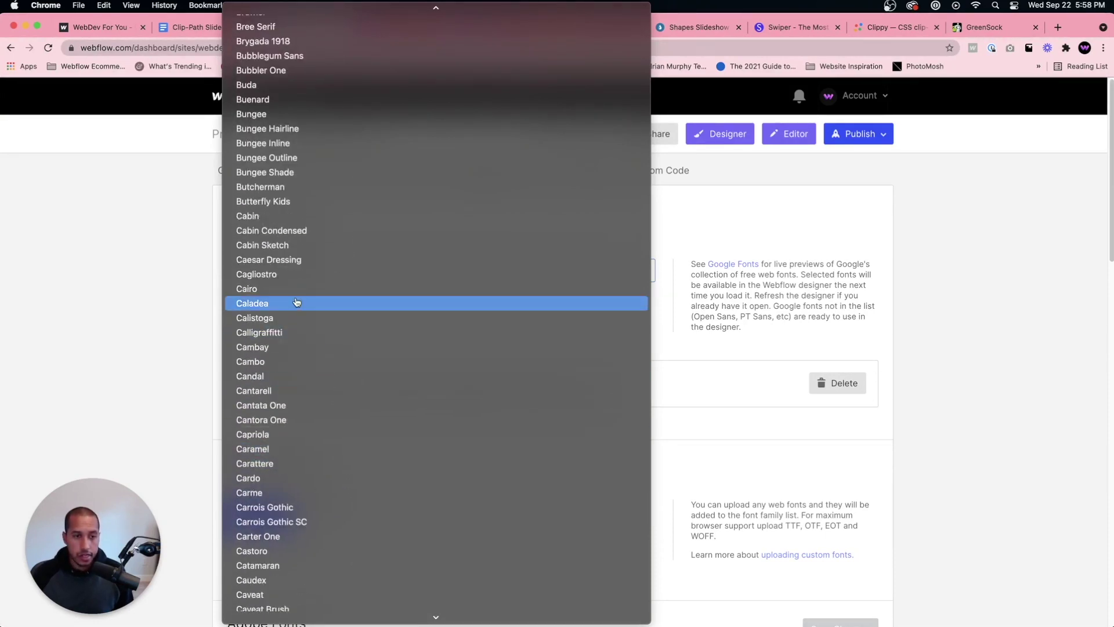
{"action": "scroll", "coordinate": [279, 522], "scroll_direction": "down", "scroll_amount": 15}
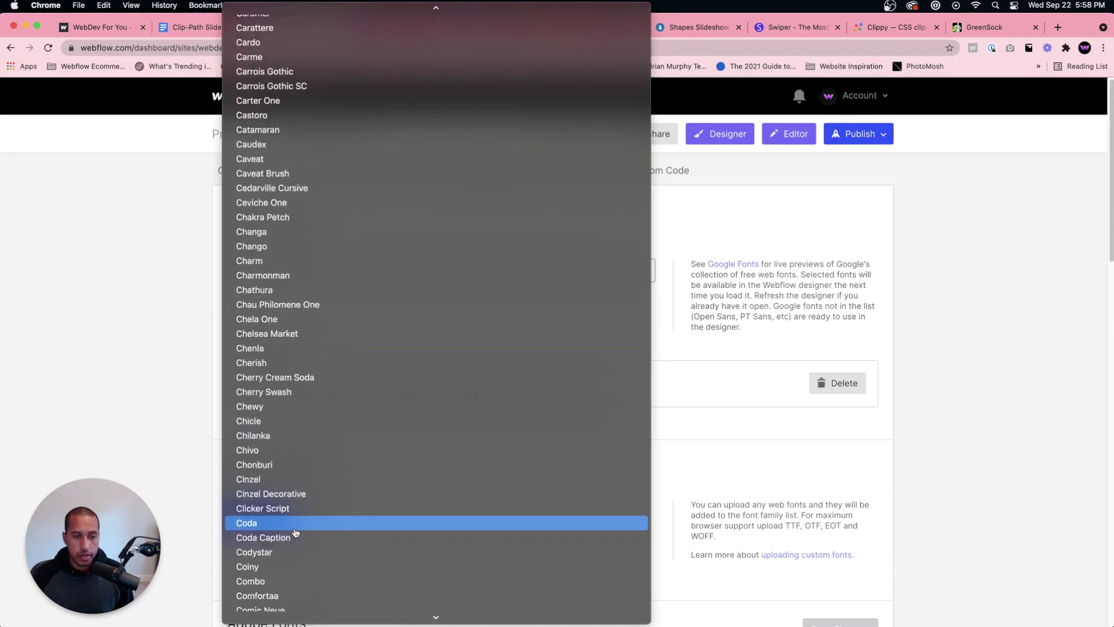
{"action": "scroll", "coordinate": [295, 532], "scroll_direction": "down", "scroll_amount": 3}
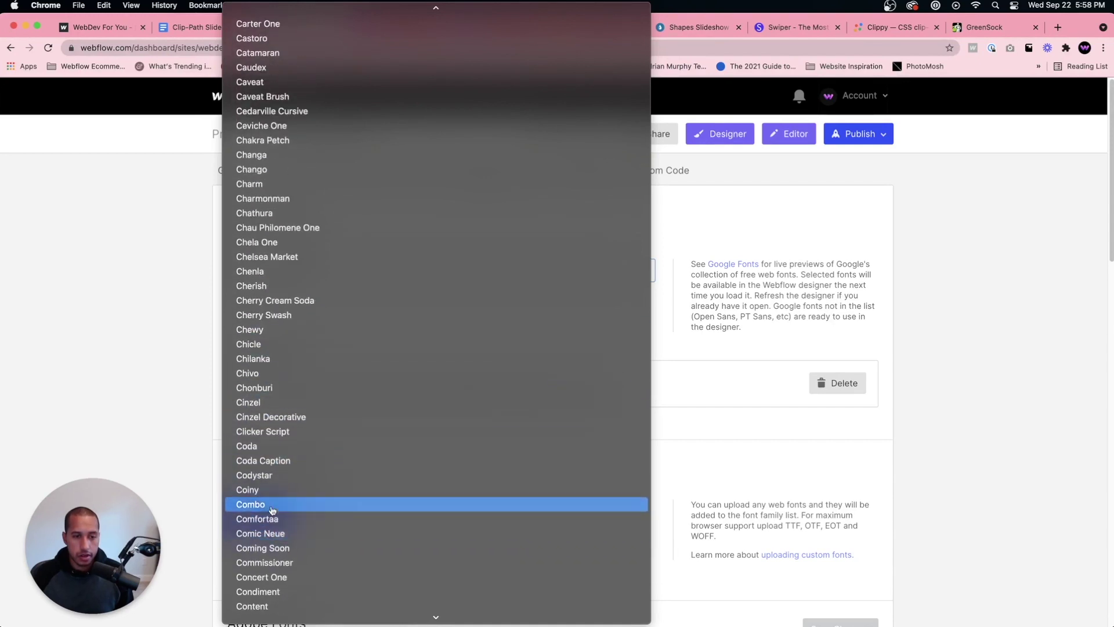
{"action": "scroll", "coordinate": [273, 583], "scroll_direction": "down", "scroll_amount": 3}
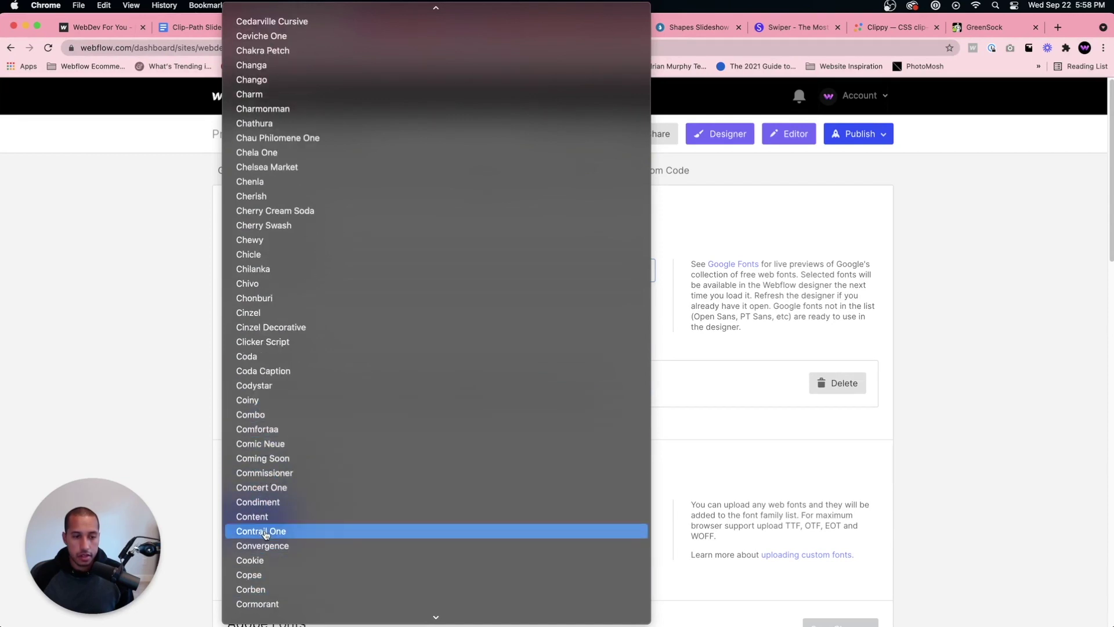
{"action": "scroll", "coordinate": [267, 540], "scroll_direction": "down", "scroll_amount": 2}
{"action": "left_click", "coordinate": [267, 554]}
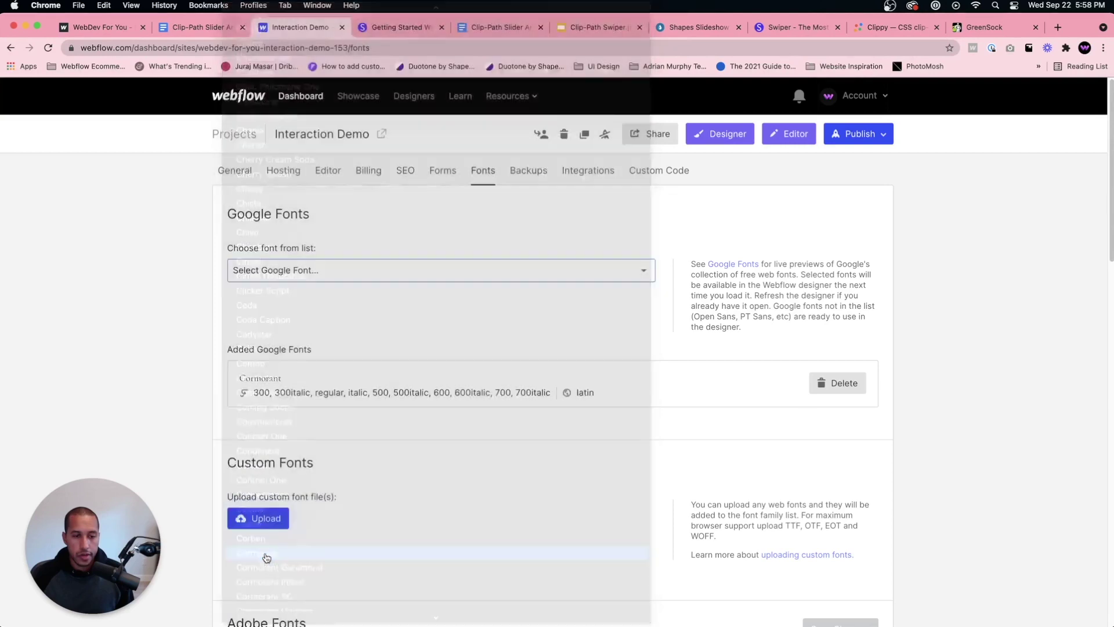
Include every Cormorant variant from 300 to 700italic and add the font to the project.
{"action": "left_click", "coordinate": [246, 315]}
{"action": "left_click", "coordinate": [246, 328]}
{"action": "left_click", "coordinate": [246, 355]}
{"action": "left_click", "coordinate": [246, 368]}
{"action": "left_click", "coordinate": [246, 382]}
{"action": "left_click", "coordinate": [246, 396]}
{"action": "left_click", "coordinate": [246, 410]}
{"action": "left_click", "coordinate": [246, 422]}
{"action": "left_click", "coordinate": [246, 437]}
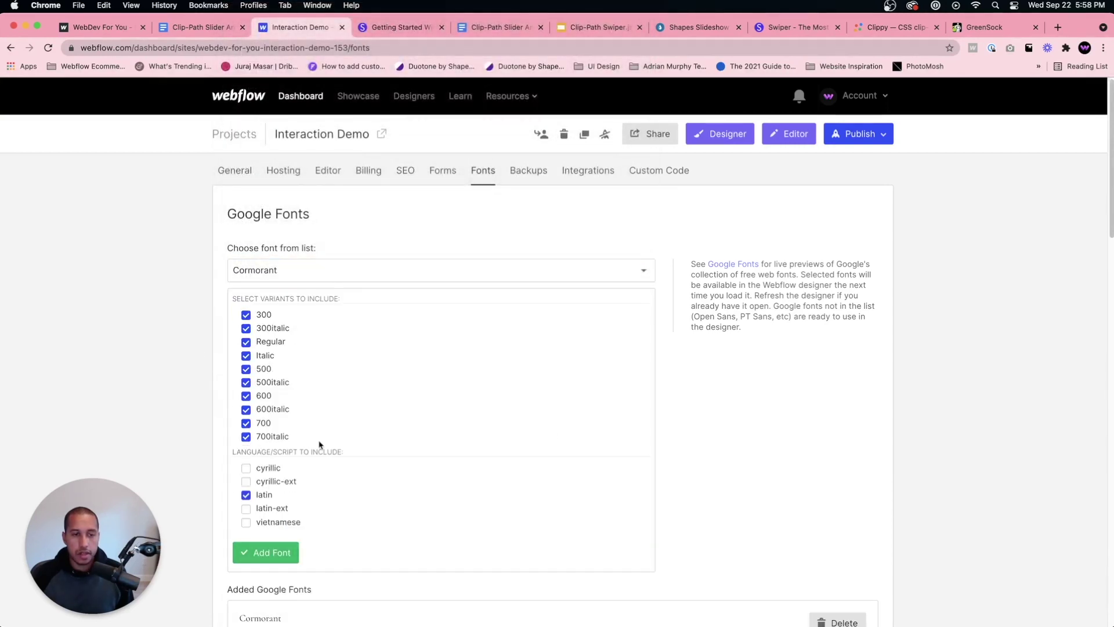
{"action": "left_click", "coordinate": [296, 562]}
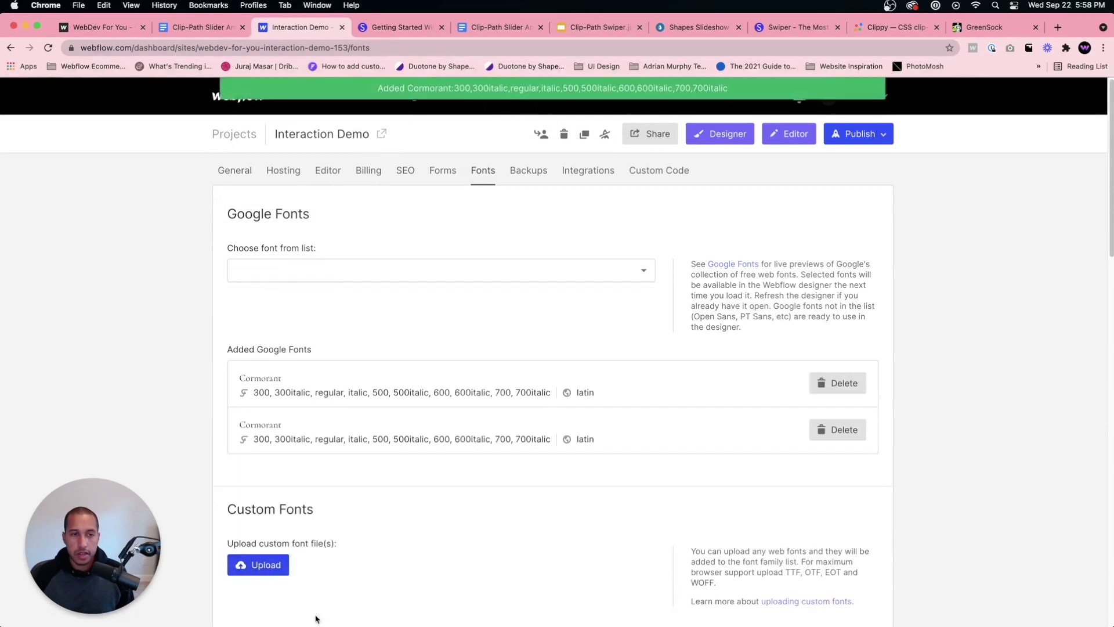
Return to the Designer and set top-heading's text color to white and its font to Cormorant.
{"action": "left_click", "coordinate": [718, 140]}
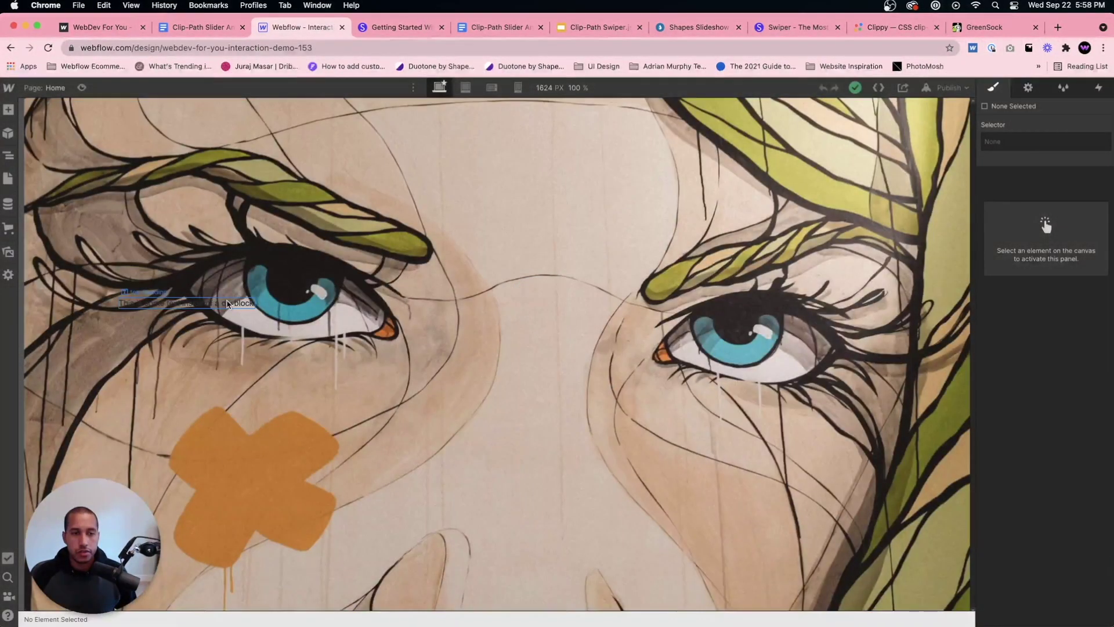
{"action": "left_click", "coordinate": [174, 304]}
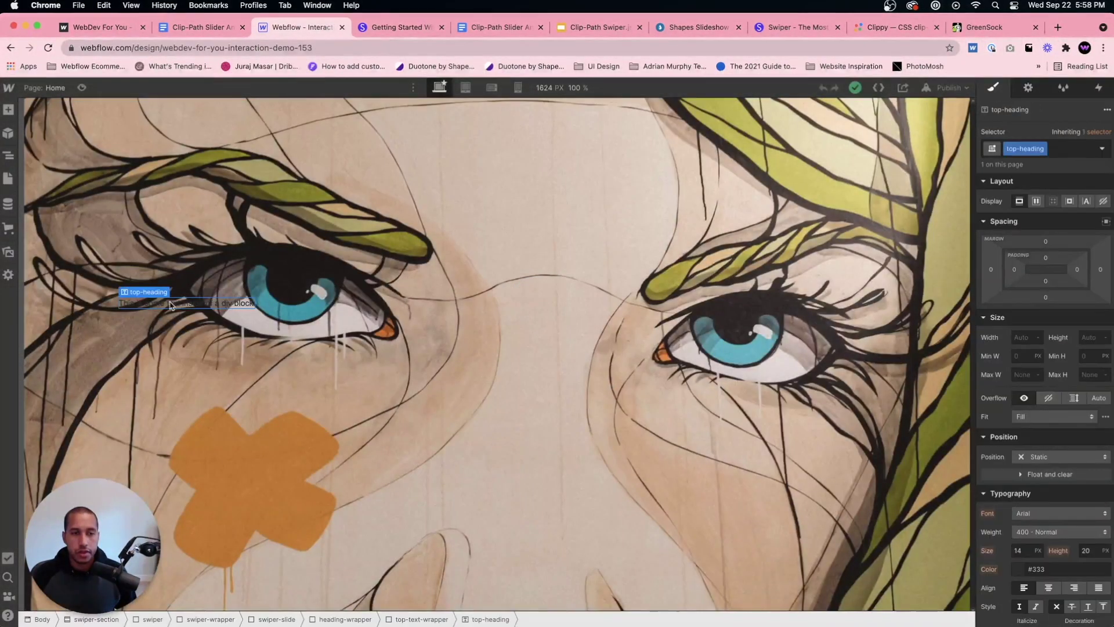
{"action": "scroll", "coordinate": [1056, 459], "scroll_direction": "down", "scroll_amount": 4}
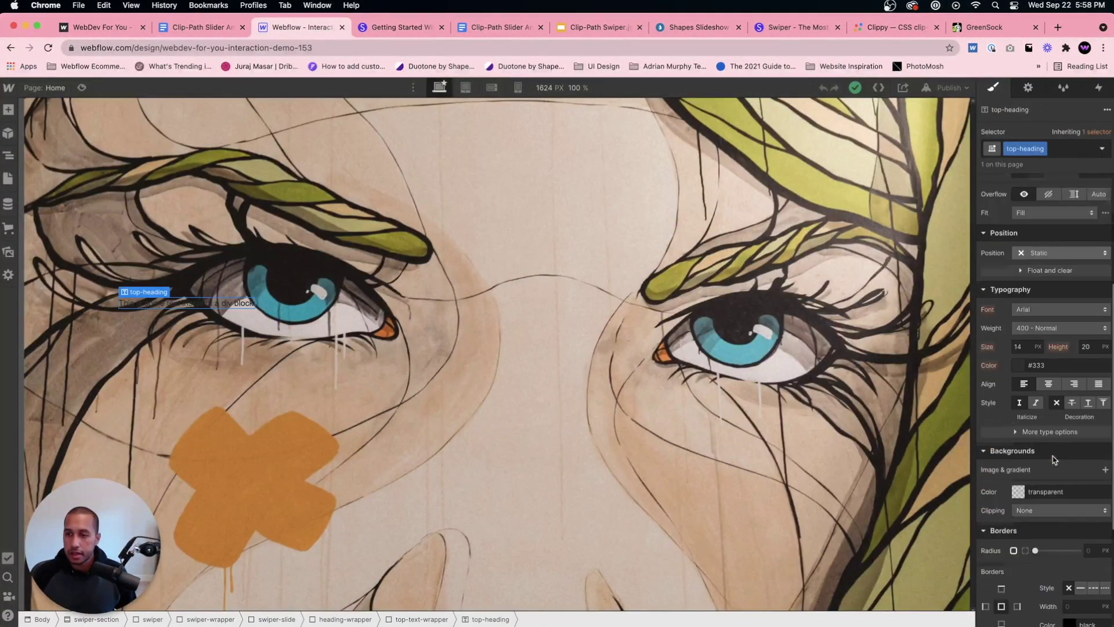
{"action": "left_click", "coordinate": [1017, 367]}
{"action": "left_click", "coordinate": [1005, 397]}
{"action": "left_click", "coordinate": [1045, 310]}
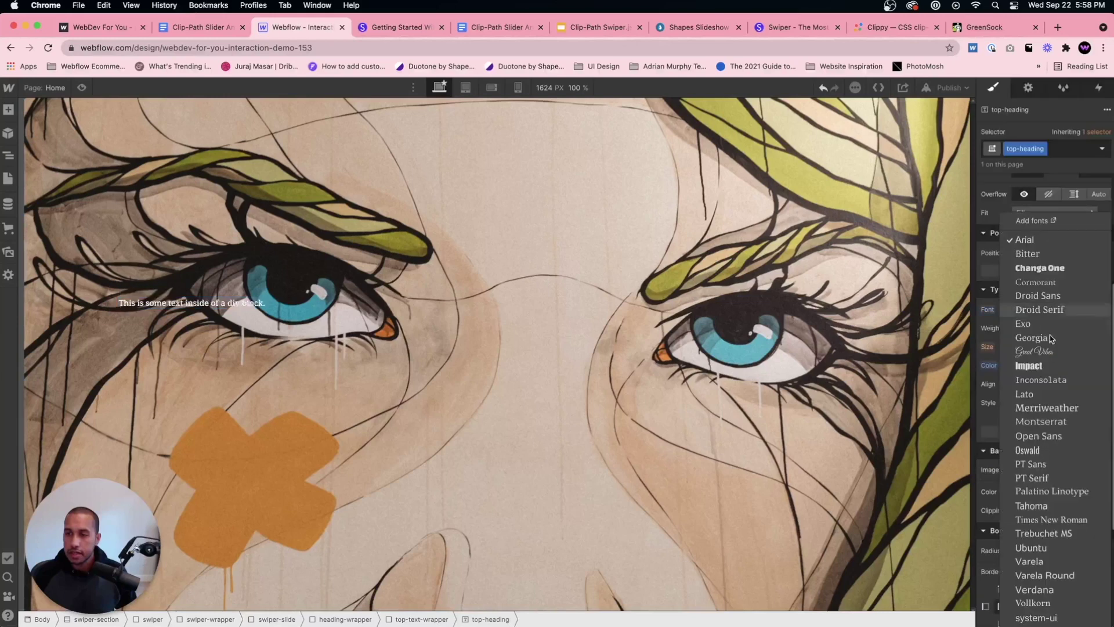
{"action": "left_click", "coordinate": [1030, 283]}
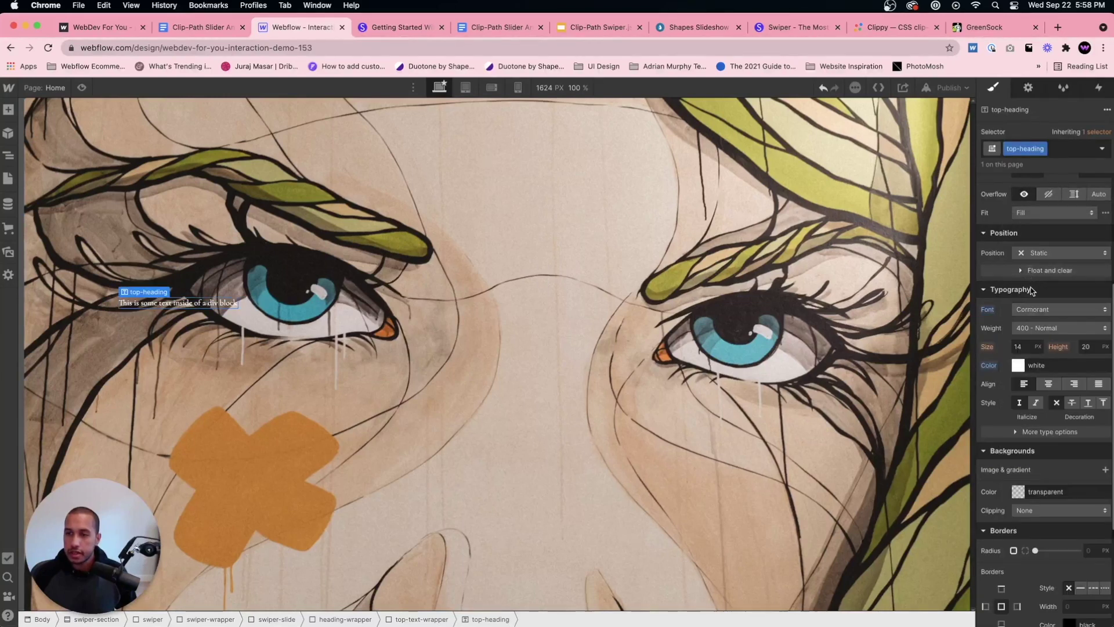
Set top-heading's font size to 60 px.
{"action": "left_click", "coordinate": [1021, 347]}
{"action": "type", "text": "30"}
{"action": "key", "text": "shift+Up"}
{"action": "key", "text": "shift+Up"}
{"action": "key", "text": "shift+Up"}
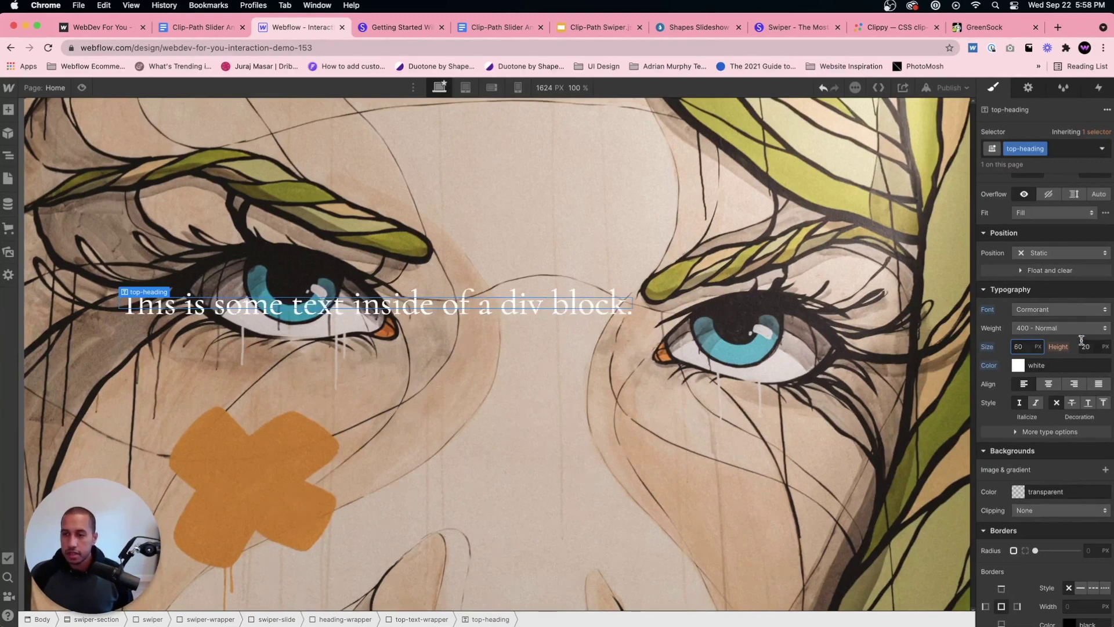
Make top-heading's line height unitless and set it to 1.5.
{"action": "left_click", "coordinate": [1106, 347]}
{"action": "left_click", "coordinate": [1093, 358]}
{"action": "left_click", "coordinate": [1087, 347]}
{"action": "type", "text": "1.4"}
{"action": "key", "text": "Return"}
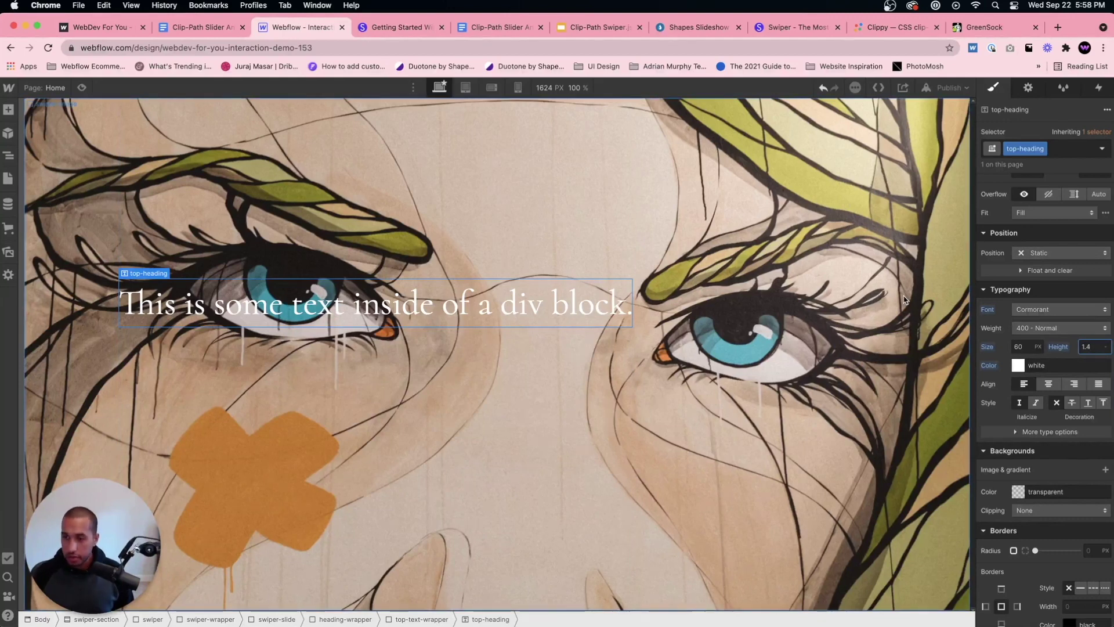
{"action": "key", "text": "BackSpace"}
{"action": "type", "text": "5"}
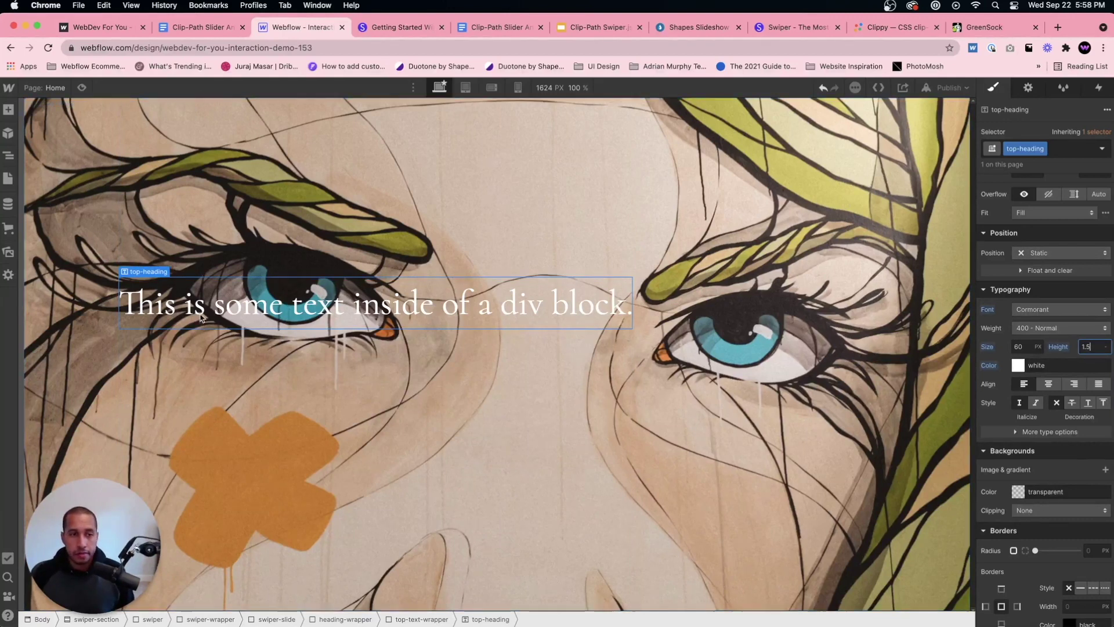
Duplicate top-text-wrapper with its text block inside heading-wrapper.
{"action": "left_click", "coordinate": [8, 155]}
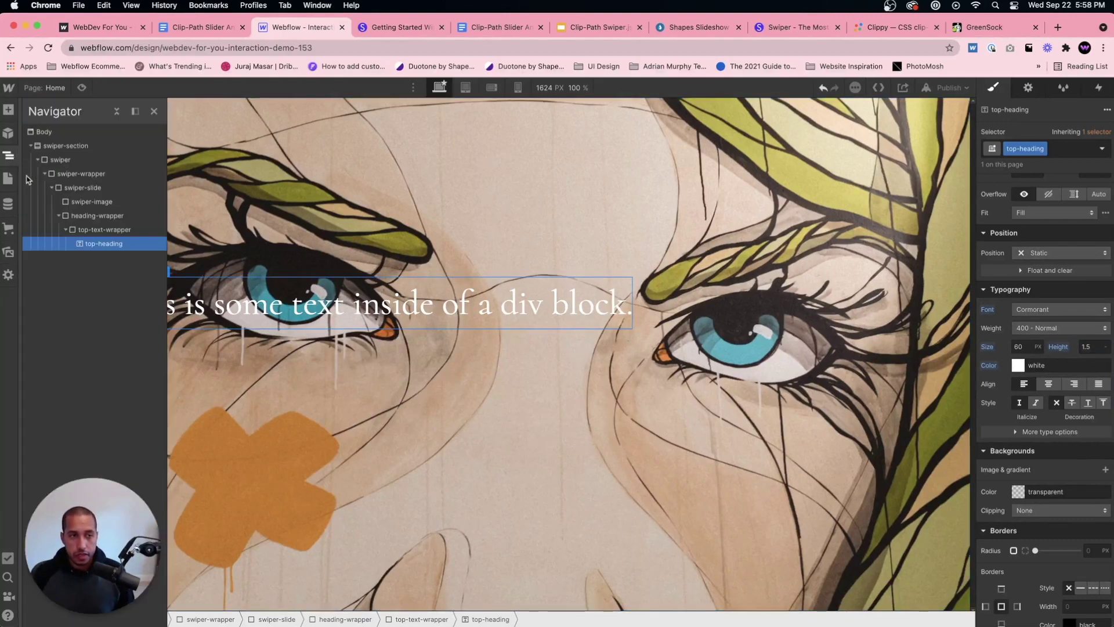
{"action": "left_click", "coordinate": [103, 231]}
{"action": "key", "text": "super+c"}
{"action": "key", "text": "super+v"}
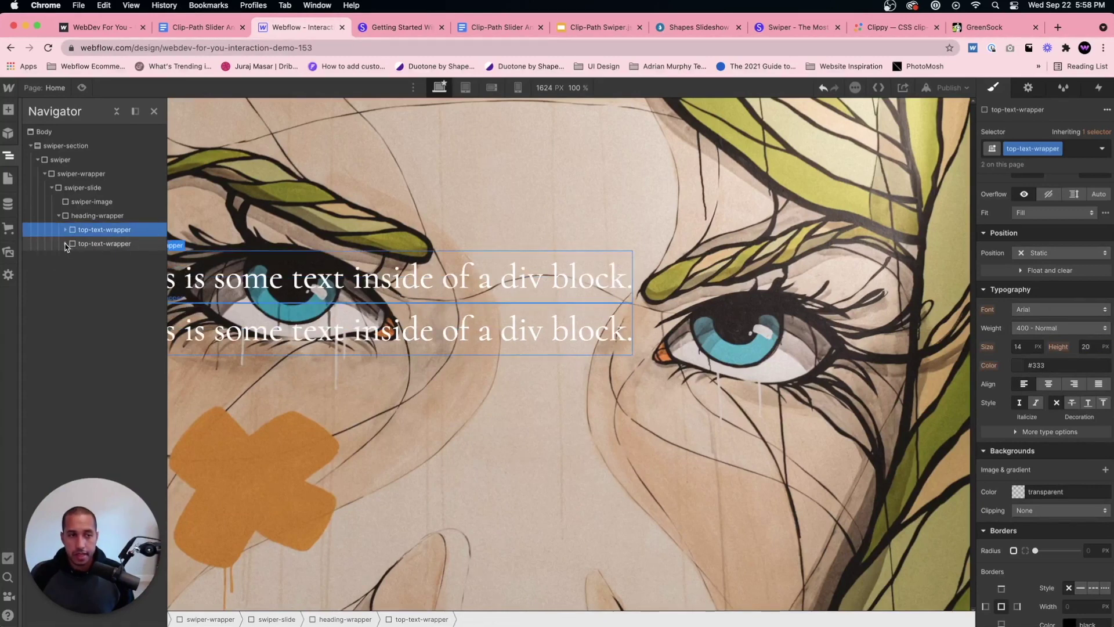
Duplicate the top-heading class for the text in the second top-text-wrapper and rename the new class author-text.
{"action": "left_click", "coordinate": [65, 244]}
{"action": "left_click", "coordinate": [95, 258]}
{"action": "left_click", "coordinate": [1041, 149]}
{"action": "left_click", "coordinate": [1034, 181]}
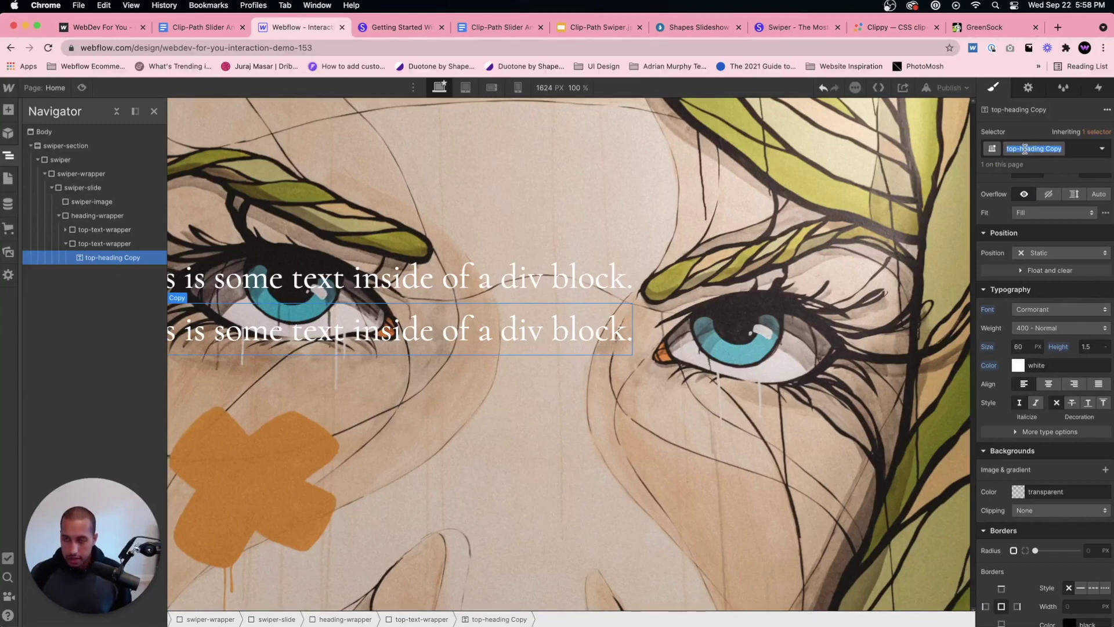
{"action": "type", "text": "second-"}
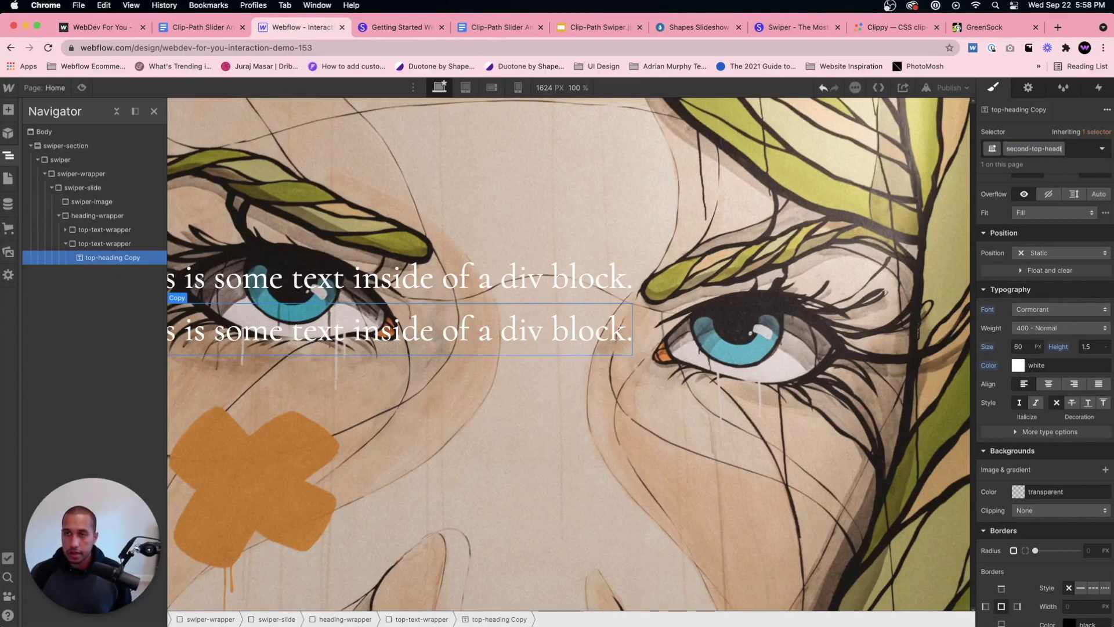
{"action": "type", "text": "top-hea"}
{"action": "key", "text": "BackSpace"}
{"action": "key", "text": "BackSpace"}
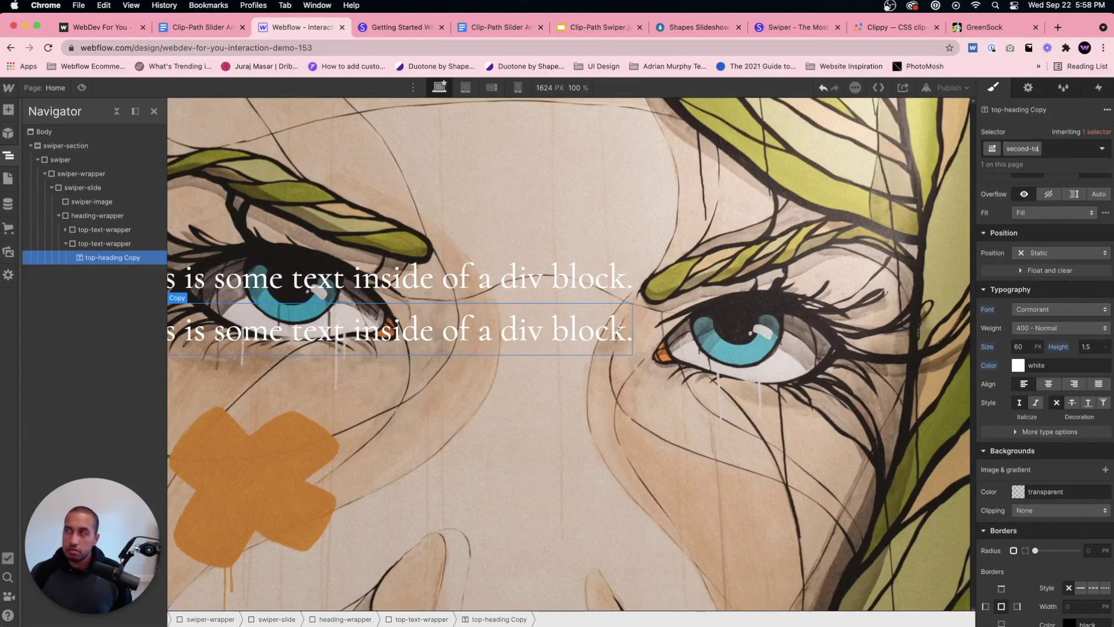
{"action": "key", "text": "BackSpace"}
{"action": "key", "text": "BackSpace"}
{"action": "key", "text": "BackSpace"}
{"action": "key", "text": "BackSpace"}
{"action": "key", "text": "BackSpace"}
{"action": "key", "text": "BackSpace"}
{"action": "key", "text": "BackSpace"}
{"action": "key", "text": "BackSpace"}
{"action": "key", "text": "BackSpace"}
{"action": "type", "text": "author-text"}
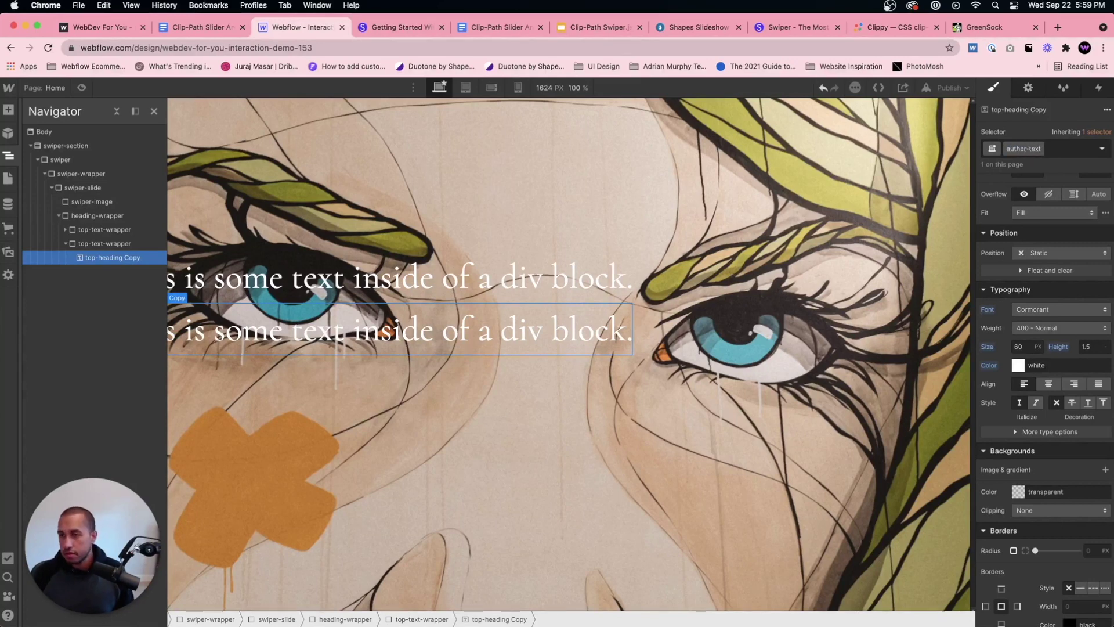
{"action": "key", "text": "Return"}
Set author-text's font size to 24 px.
{"action": "left_click", "coordinate": [1028, 347]}
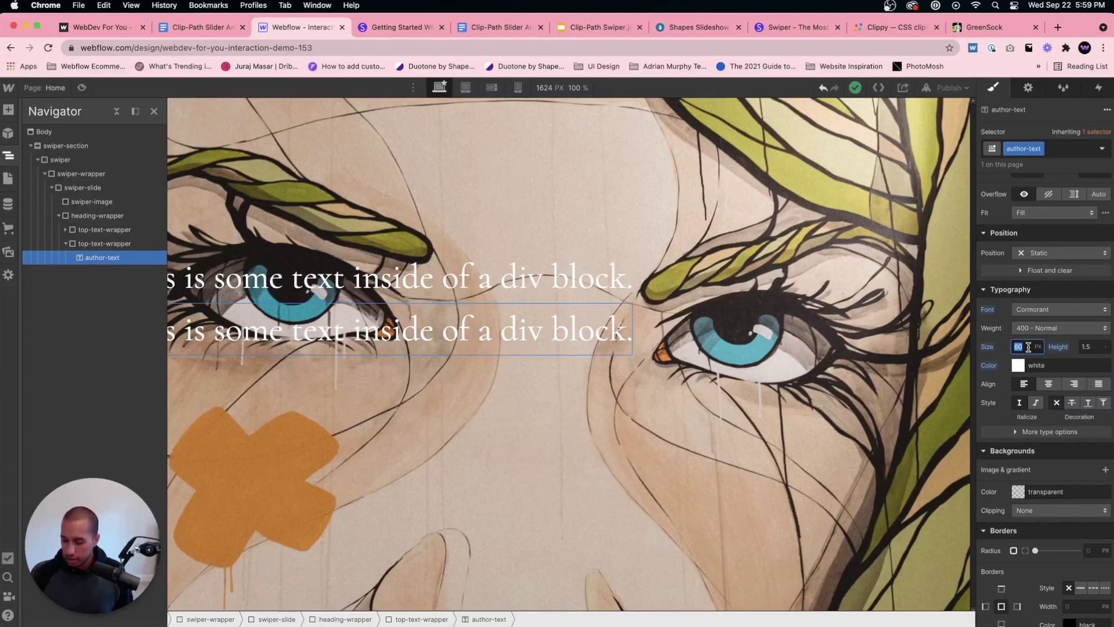
{"action": "type", "text": "23"}
{"action": "key", "text": "Up"}
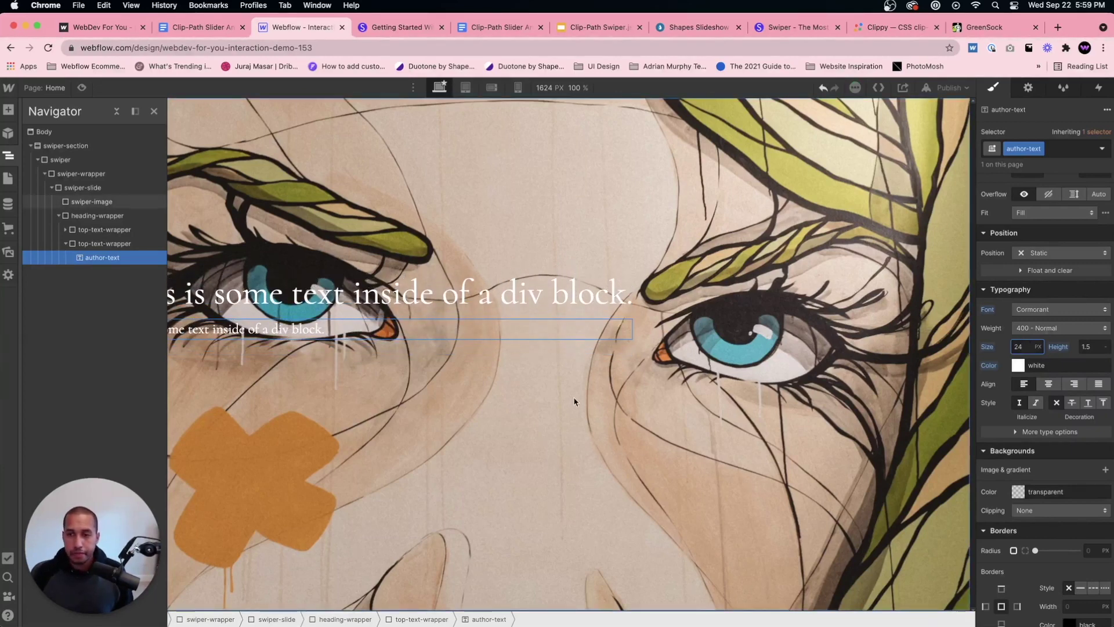
Close the element tree and italicize the top-heading text.
{"action": "key", "text": "z"}
{"action": "left_click", "coordinate": [457, 288]}
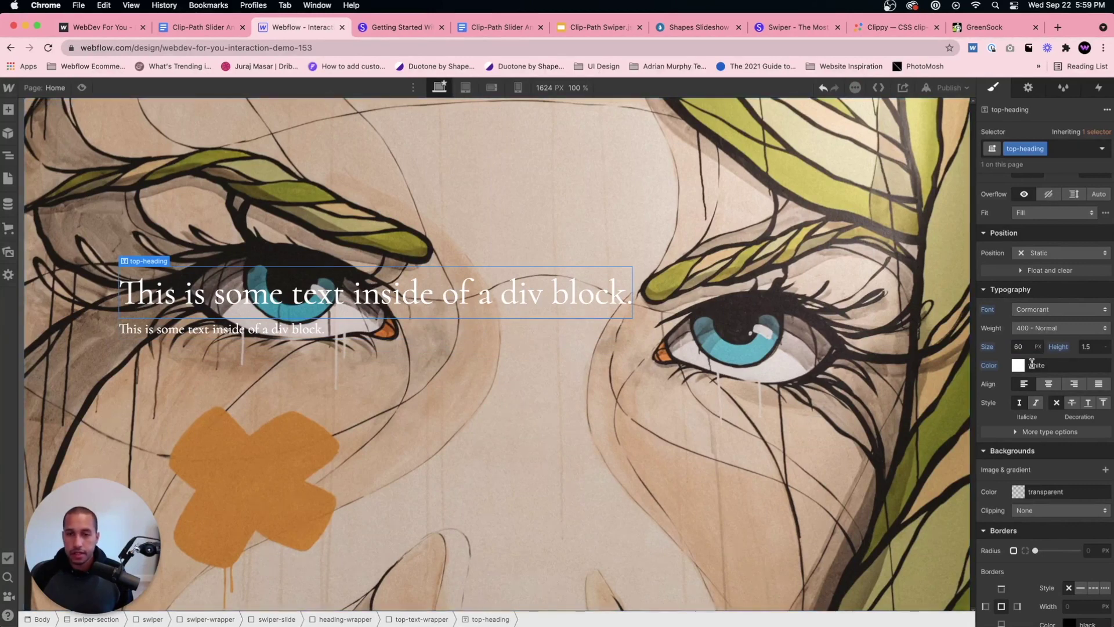
{"action": "left_click", "coordinate": [1036, 402]}
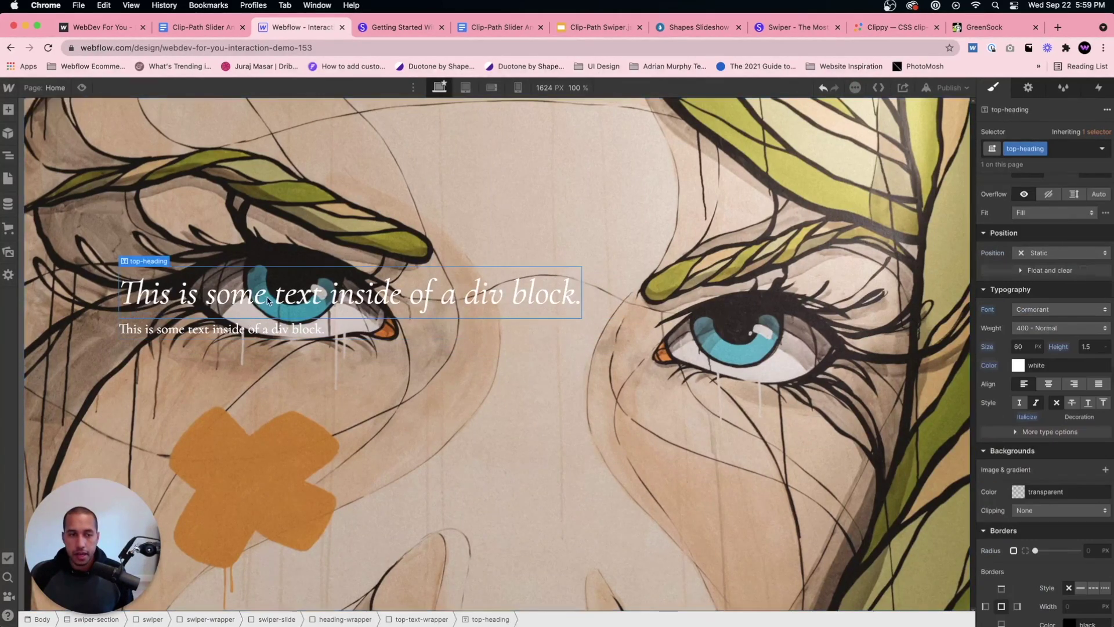
Add a bottom margin to the top-heading to space it from the author text.
{"action": "scroll", "coordinate": [1045, 302], "scroll_direction": "up", "scroll_amount": 5}
{"action": "left_click_drag", "start_coordinate": [1046, 297], "coordinate": [1041, 311]}
{"action": "left_click", "coordinate": [309, 293]}
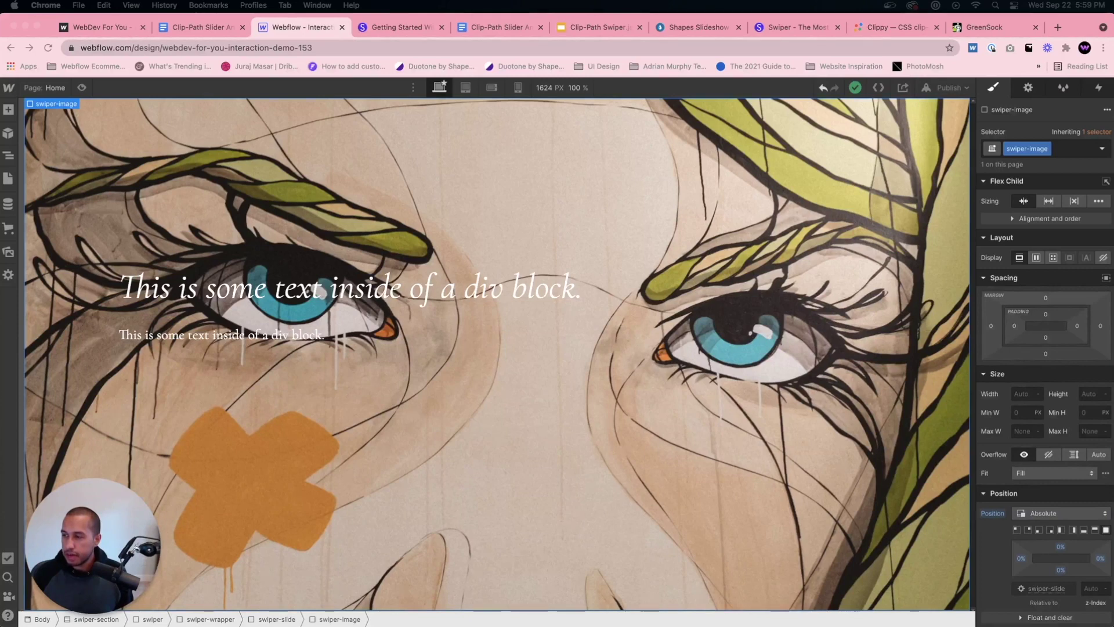
Replace the top-heading placeholder with the quote “Make each day your masterpiece.”.
{"action": "left_click", "coordinate": [305, 294]}
{"action": "double_click", "coordinate": [304, 293]}
{"action": "key", "text": "super+v"}
Replace the author-text placeholder with "- John Wooden" and preview the slide.
{"action": "double_click", "coordinate": [313, 334]}
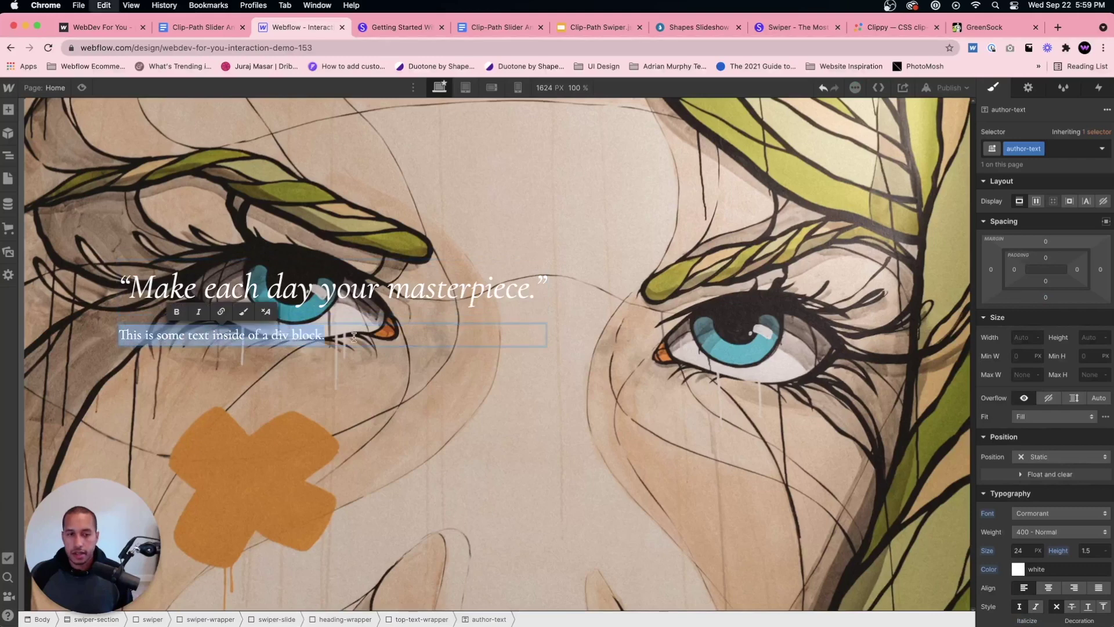
{"action": "key", "text": "BackSpace"}
{"action": "type", "text": "- John Wooden"}
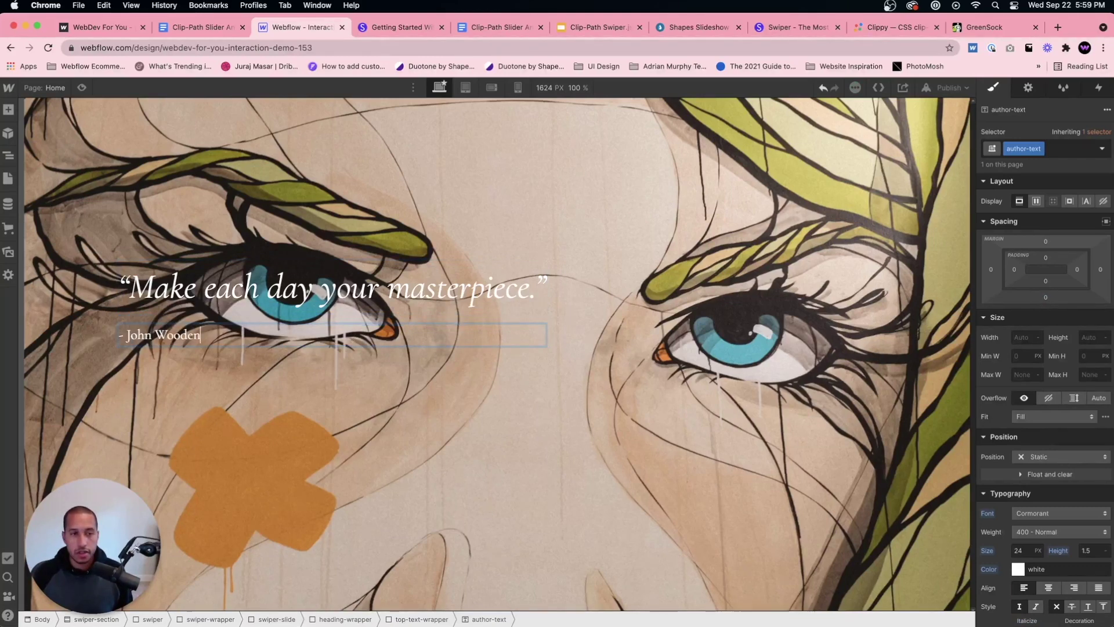
{"action": "left_click", "coordinate": [82, 87]}
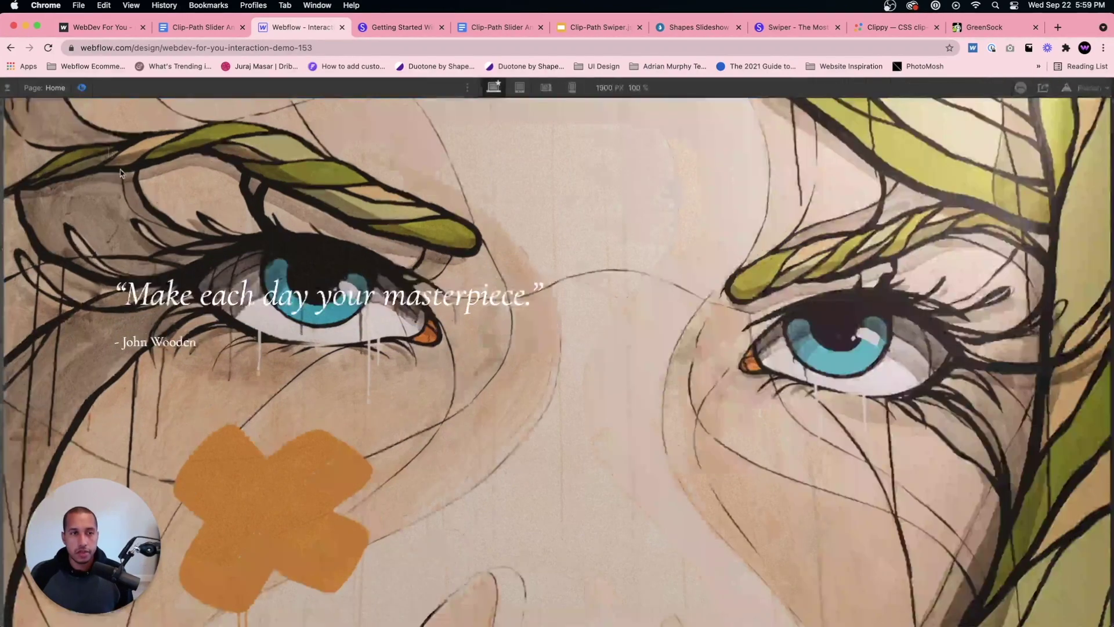
{"action": "left_click", "coordinate": [82, 87]}
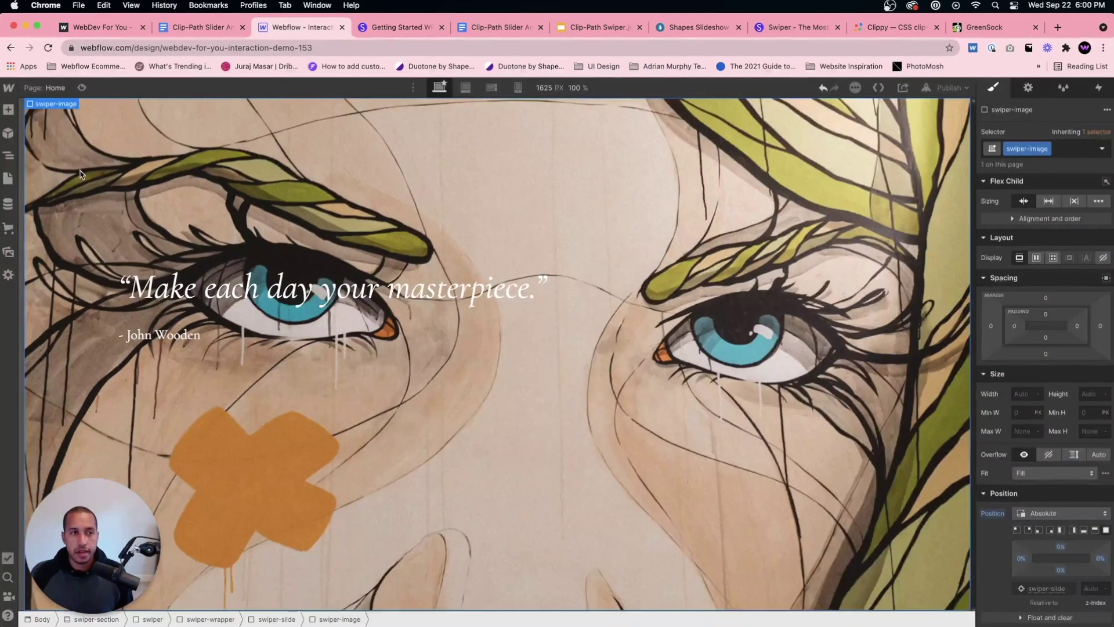
Paste three copies of the swiper-slide inside swiper-wrapper, for four slides in all.
{"action": "left_click", "coordinate": [9, 155]}
{"action": "left_click", "coordinate": [50, 189]}
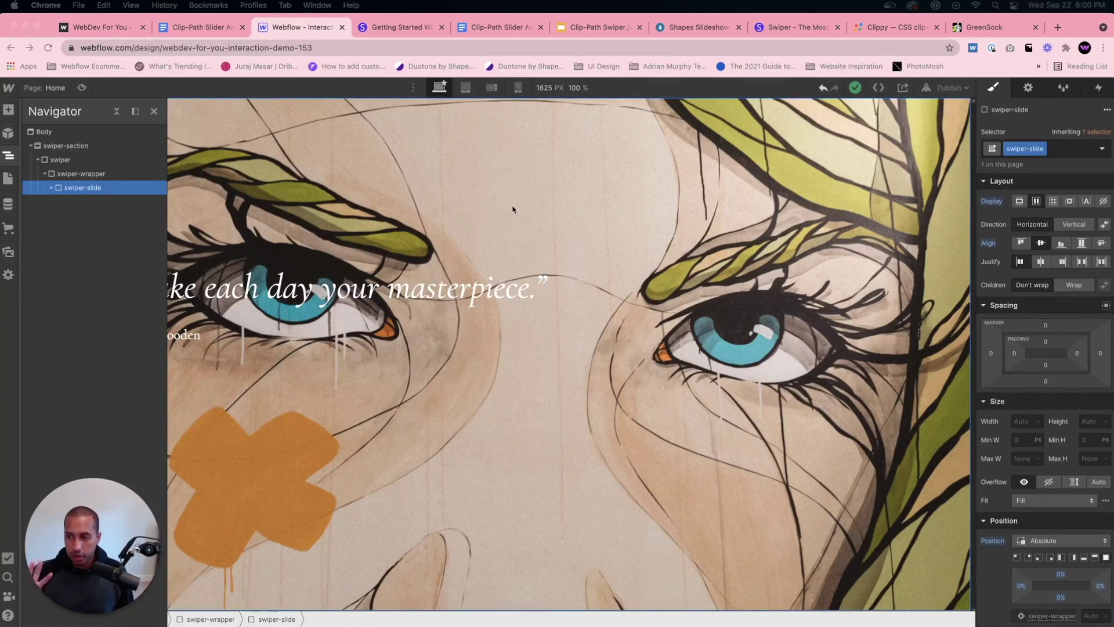
{"action": "left_click", "coordinate": [91, 175]}
{"action": "key", "text": "super+v"}
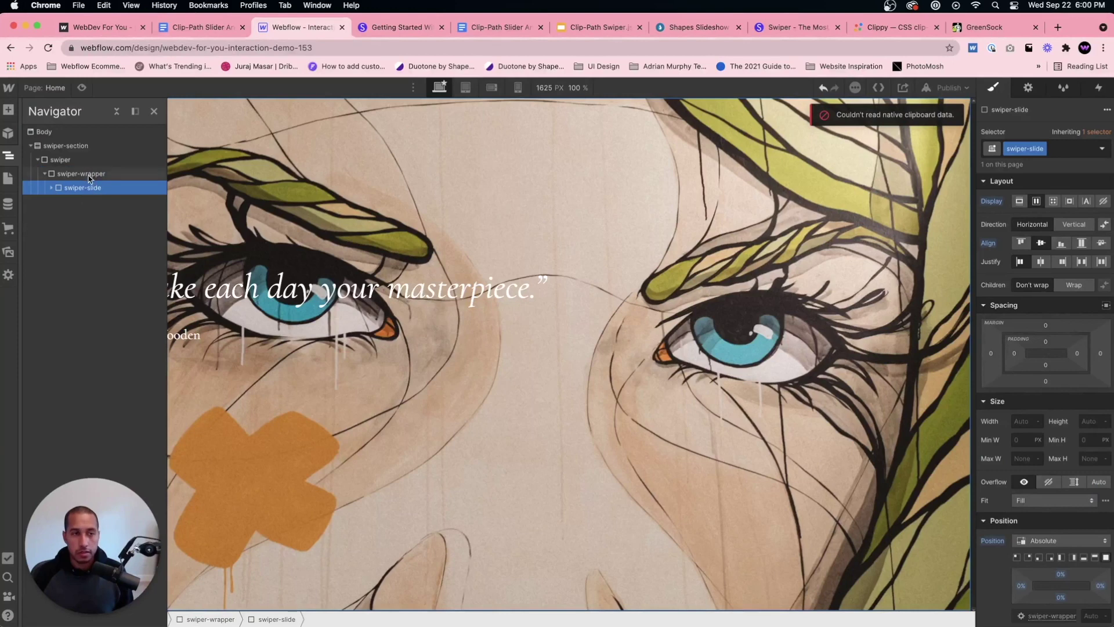
{"action": "left_click", "coordinate": [90, 176]}
{"action": "key", "text": "super+v"}
{"action": "key", "text": "super+v"}
{"action": "key", "text": "super+v"}
Add a combo class named 2 to the swiper-image in the second swiper-slide.
{"action": "left_click", "coordinate": [87, 202]}
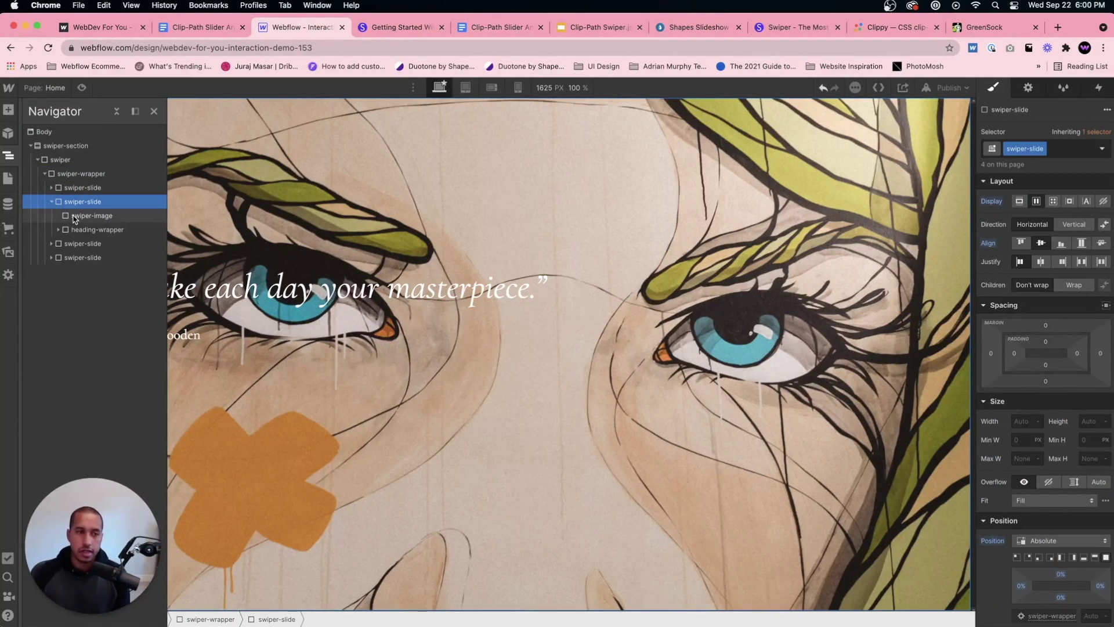
{"action": "left_click", "coordinate": [75, 219]}
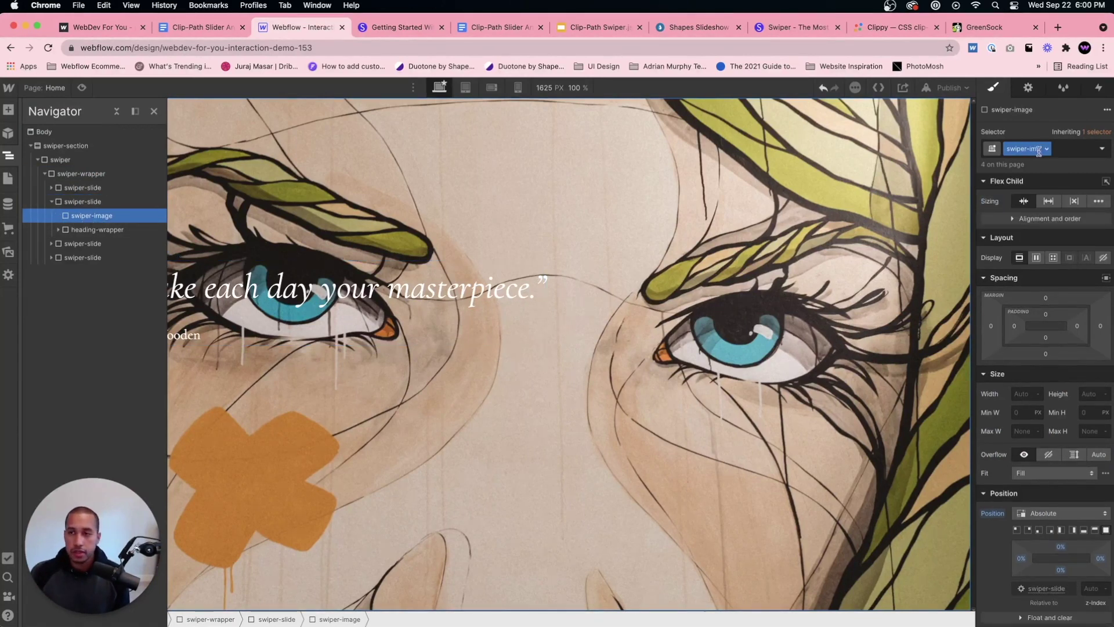
{"action": "left_click", "coordinate": [1070, 150]}
{"action": "type", "text": "2"}
{"action": "key", "text": "Return"}
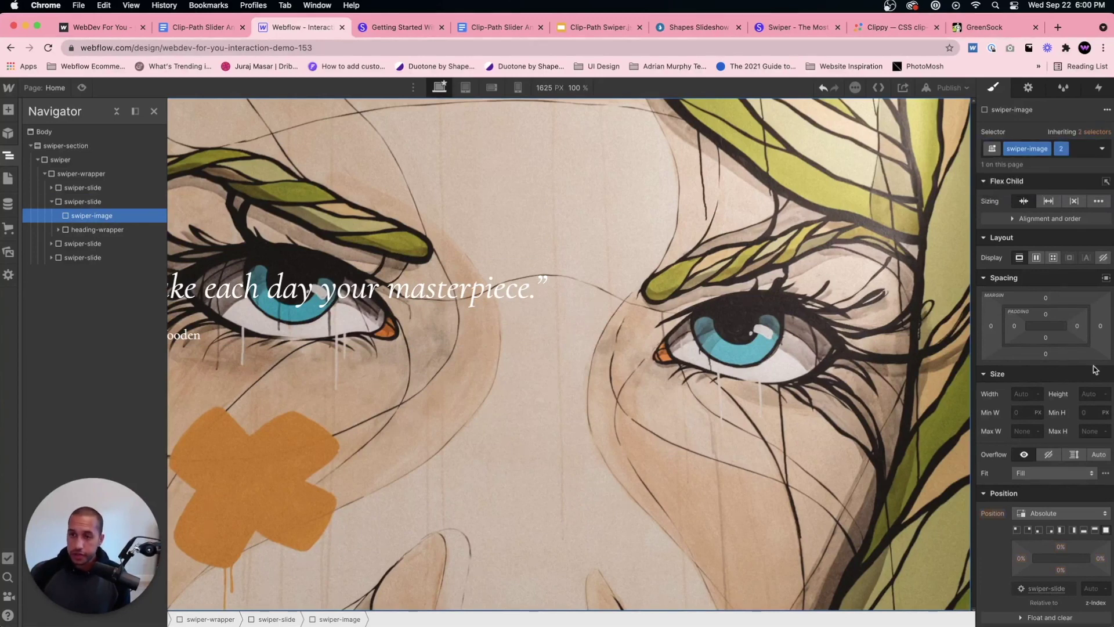
Change the second slide's swiper-image background to the jean…h.jpg image asset.
{"action": "scroll", "coordinate": [1094, 369], "scroll_direction": "down", "scroll_amount": 10}
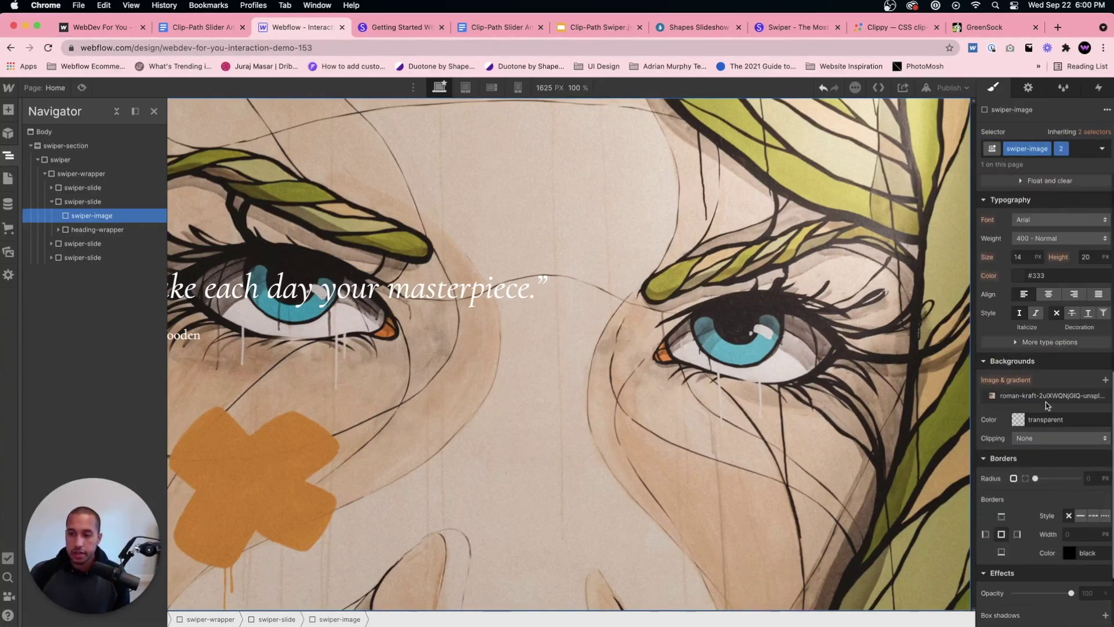
{"action": "left_click", "coordinate": [1050, 401]}
{"action": "left_click", "coordinate": [1055, 236]}
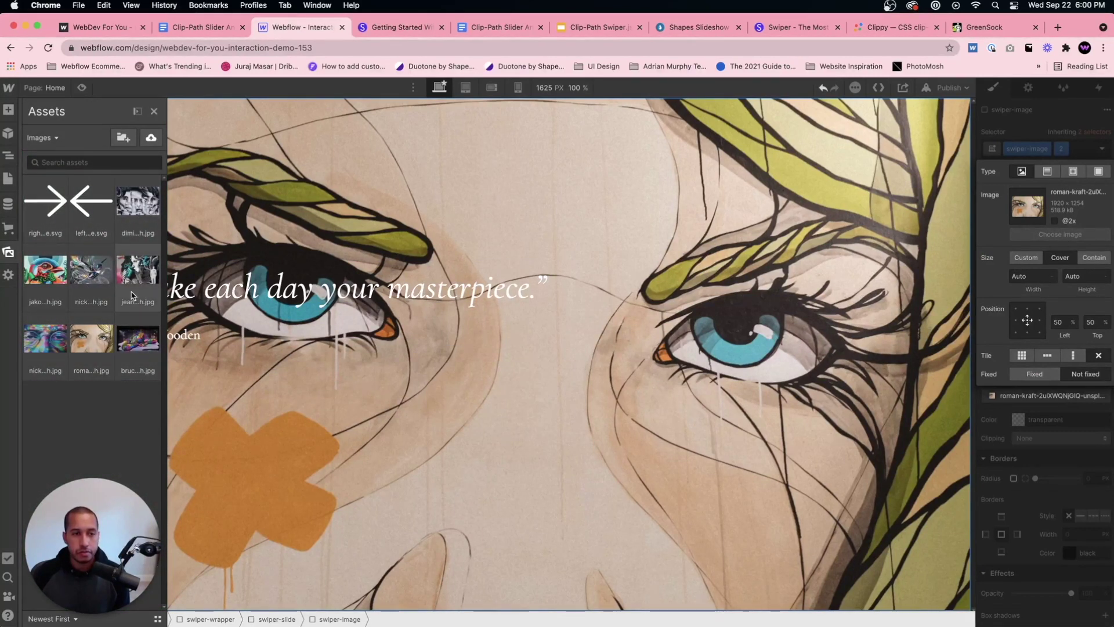
{"action": "left_click", "coordinate": [133, 293]}
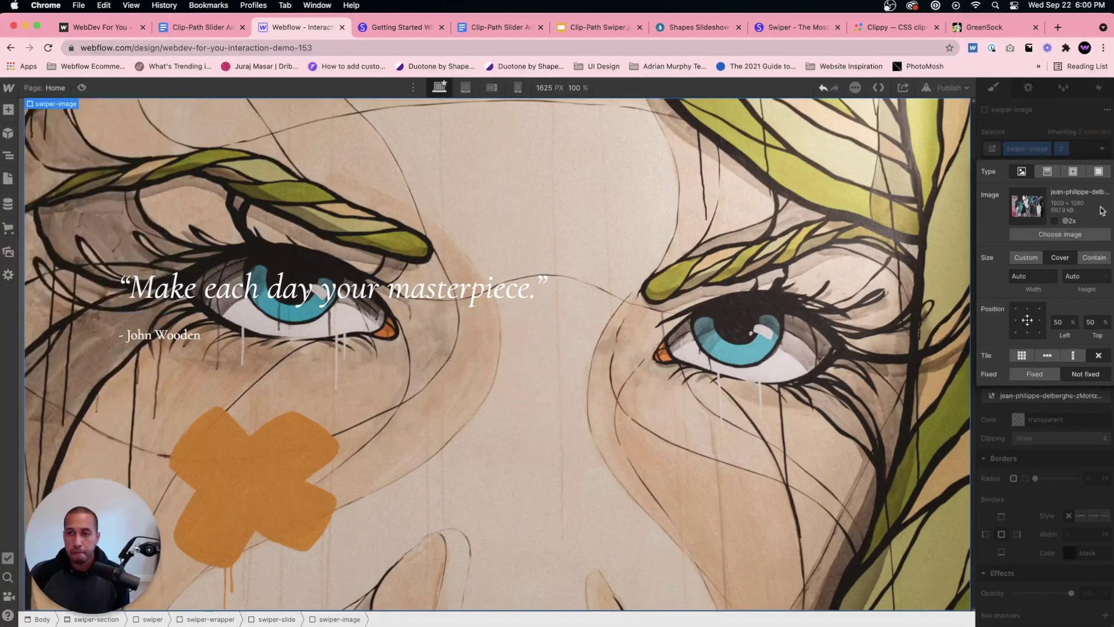
{"action": "left_click", "coordinate": [1027, 124]}
Add a combo class named 3 to the swiper-image in the third swiper-slide.
{"action": "left_click", "coordinate": [8, 156]}
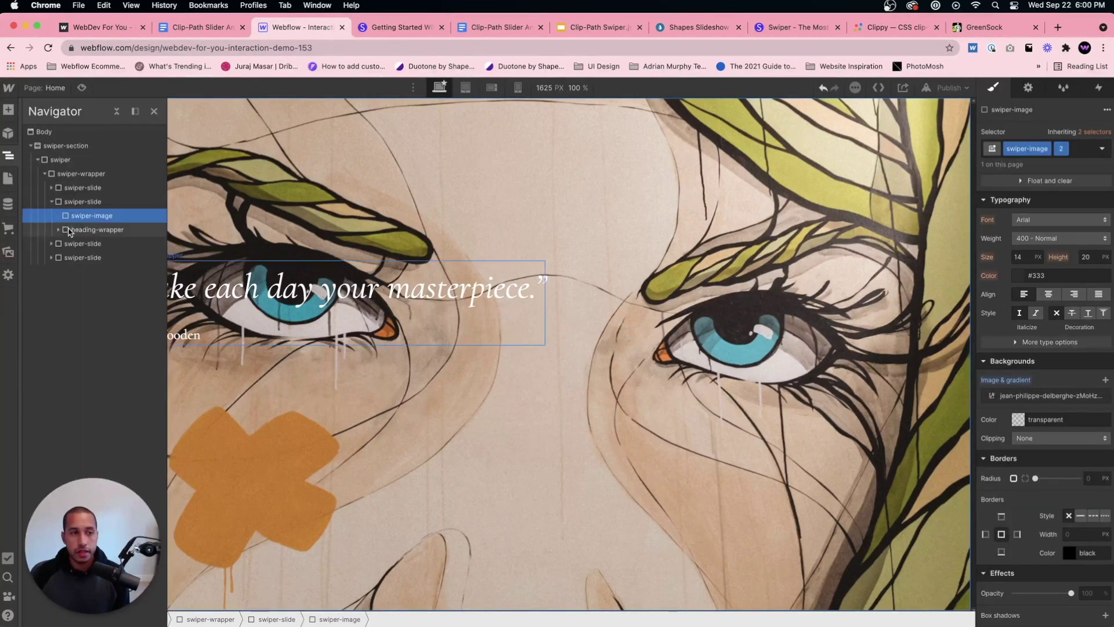
{"action": "left_click", "coordinate": [64, 244]}
{"action": "left_click", "coordinate": [107, 259]}
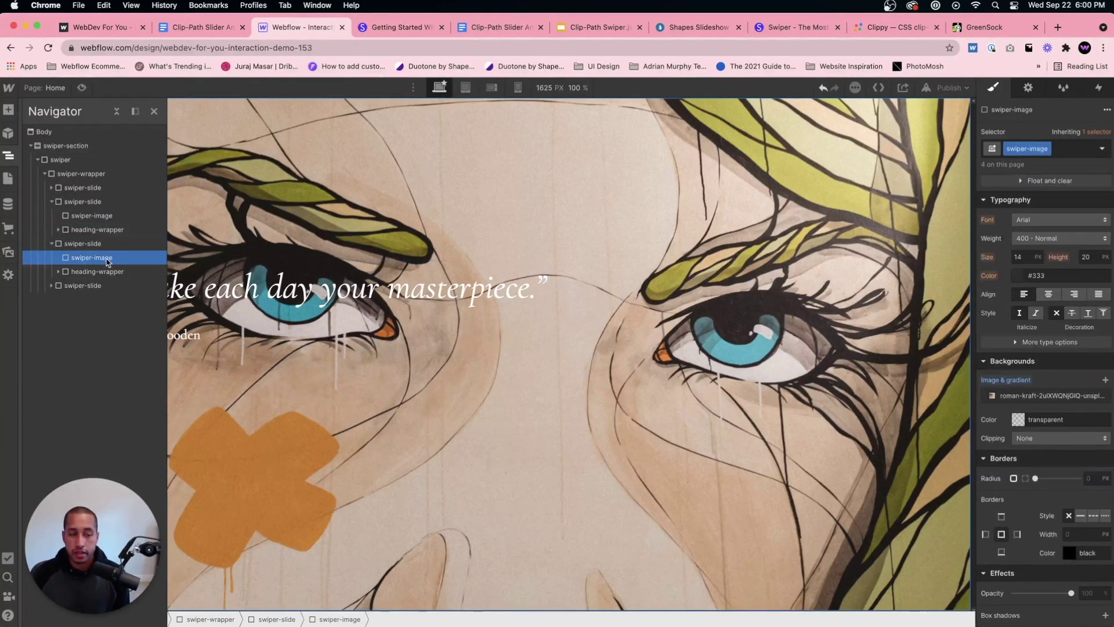
{"action": "left_click", "coordinate": [1072, 148]}
{"action": "type", "text": "3"}
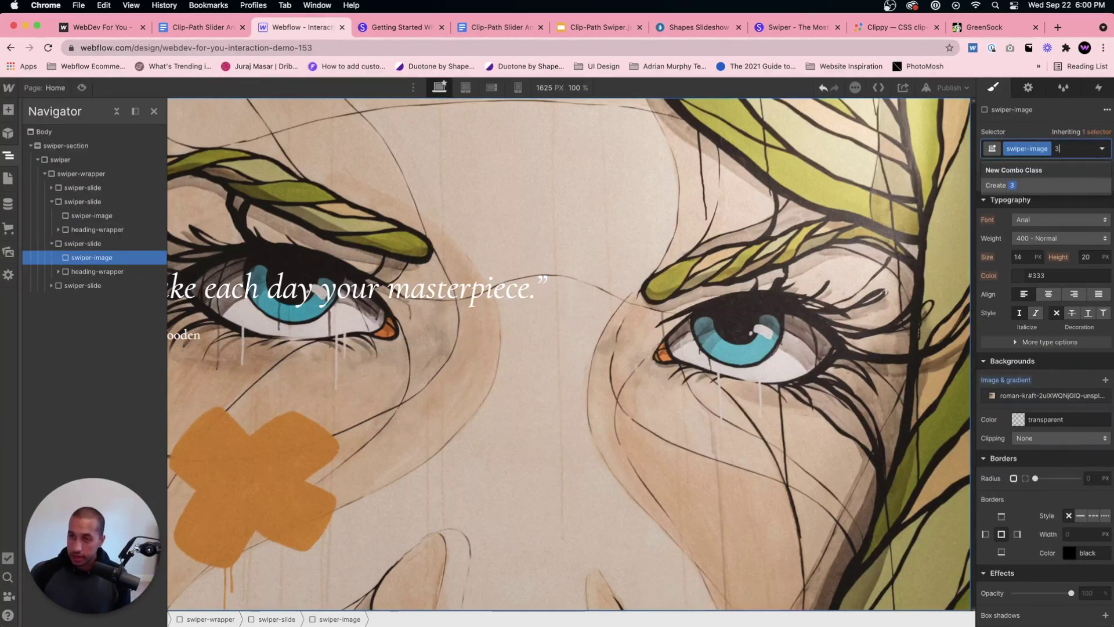
{"action": "key", "text": "Return"}
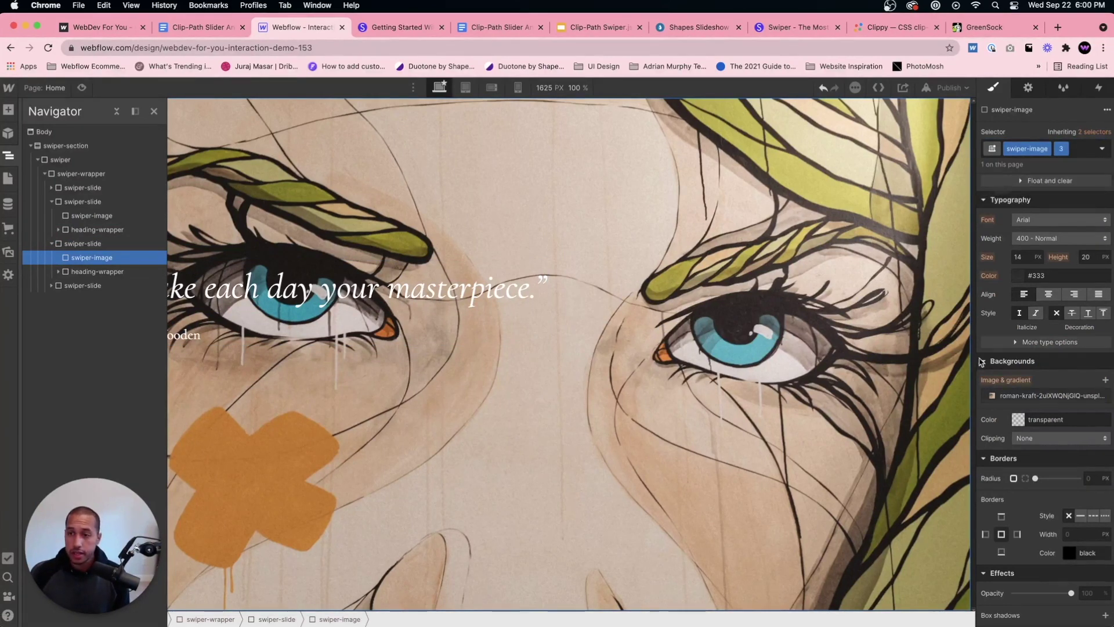
Change the third slide's swiper-image background to the dimi…h.jpg image asset.
{"action": "scroll", "coordinate": [1043, 377], "scroll_direction": "down", "scroll_amount": 1}
{"action": "left_click", "coordinate": [1043, 371]}
{"action": "left_click", "coordinate": [1061, 454]}
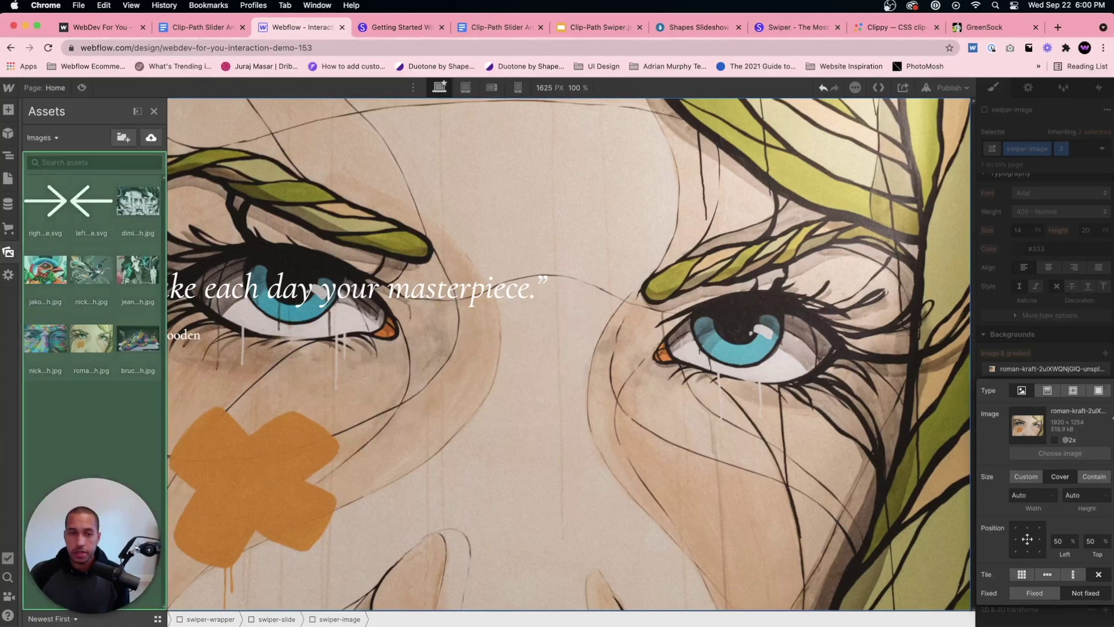
{"action": "left_click", "coordinate": [154, 210]}
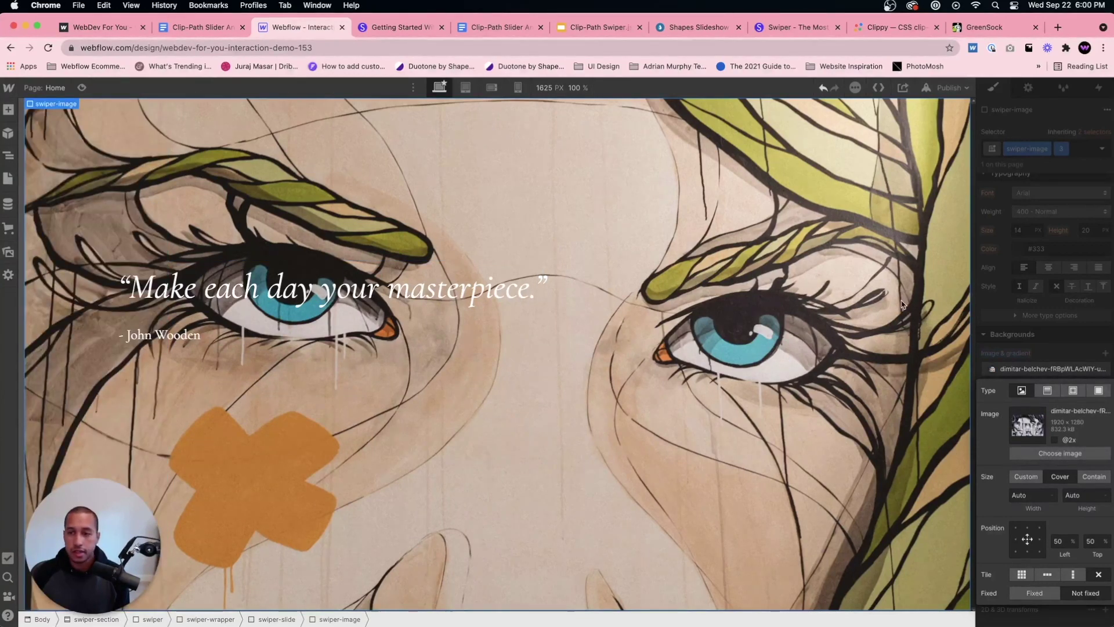
{"action": "left_click", "coordinate": [652, 286]}
Add a combo class named 4 to the swiper-image in the fourth swiper-slide.
{"action": "left_click", "coordinate": [8, 155]}
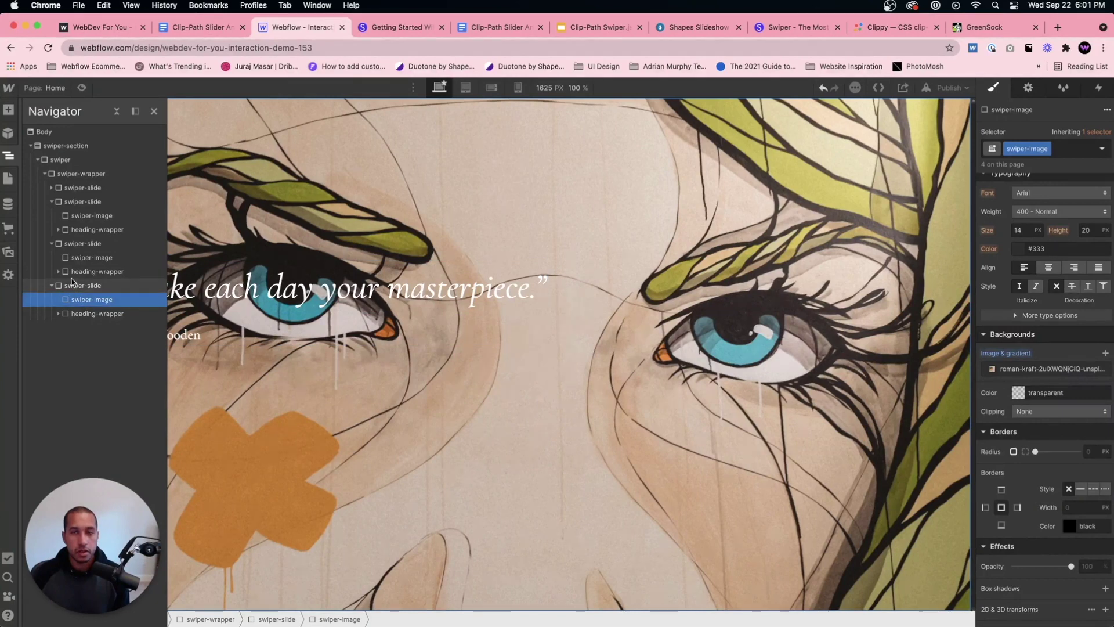
{"action": "left_click", "coordinate": [80, 257]}
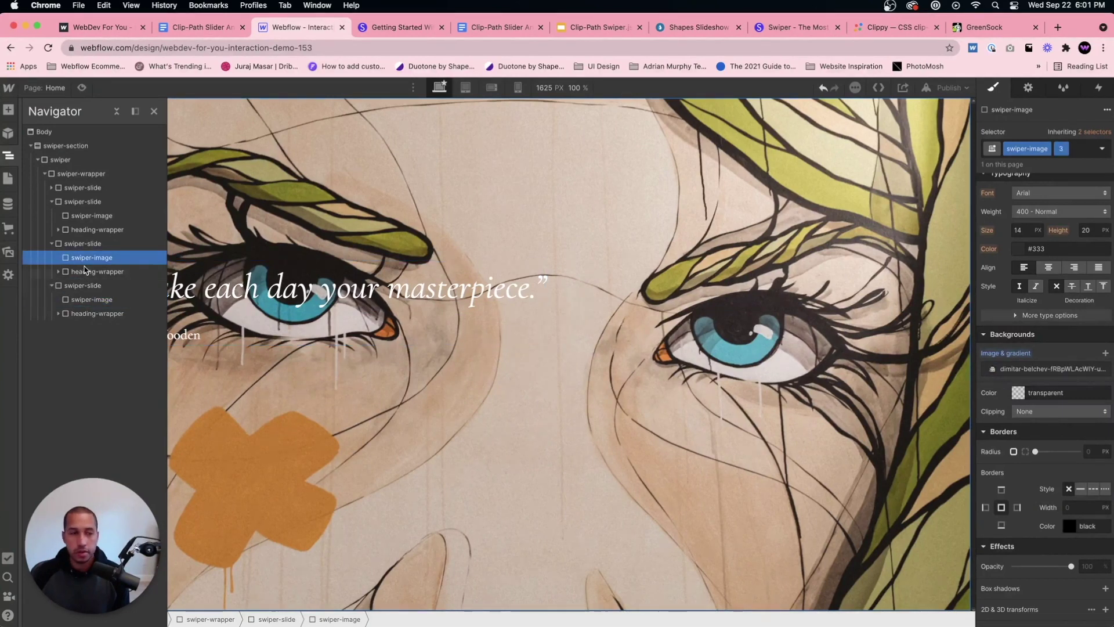
{"action": "left_click", "coordinate": [88, 300]}
{"action": "left_click", "coordinate": [1077, 150]}
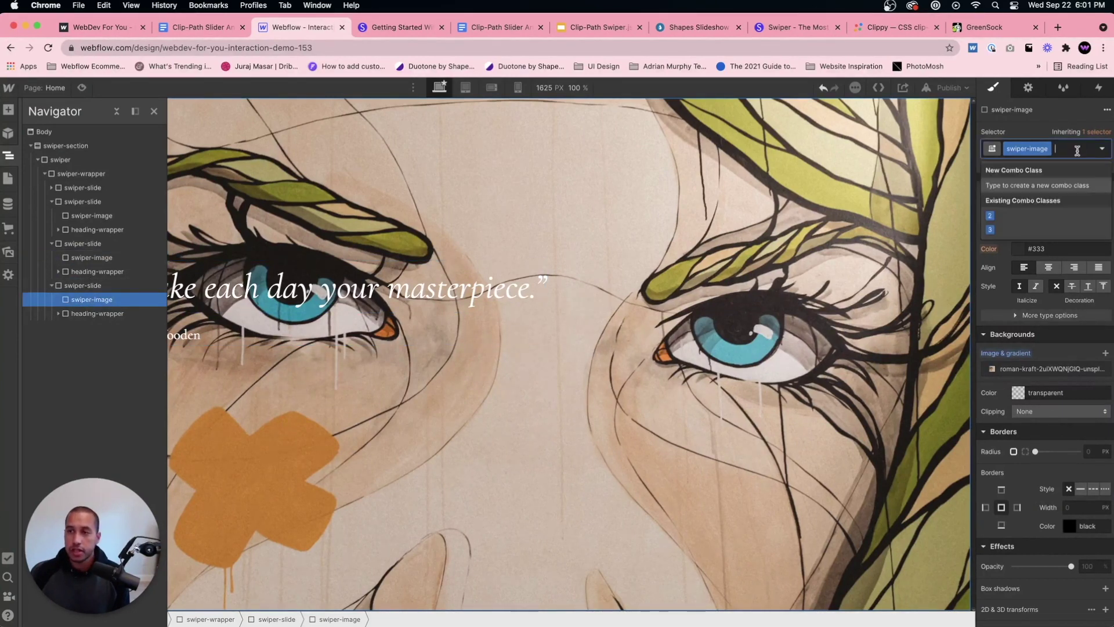
{"action": "type", "text": "4"}
{"action": "key", "text": "Return"}
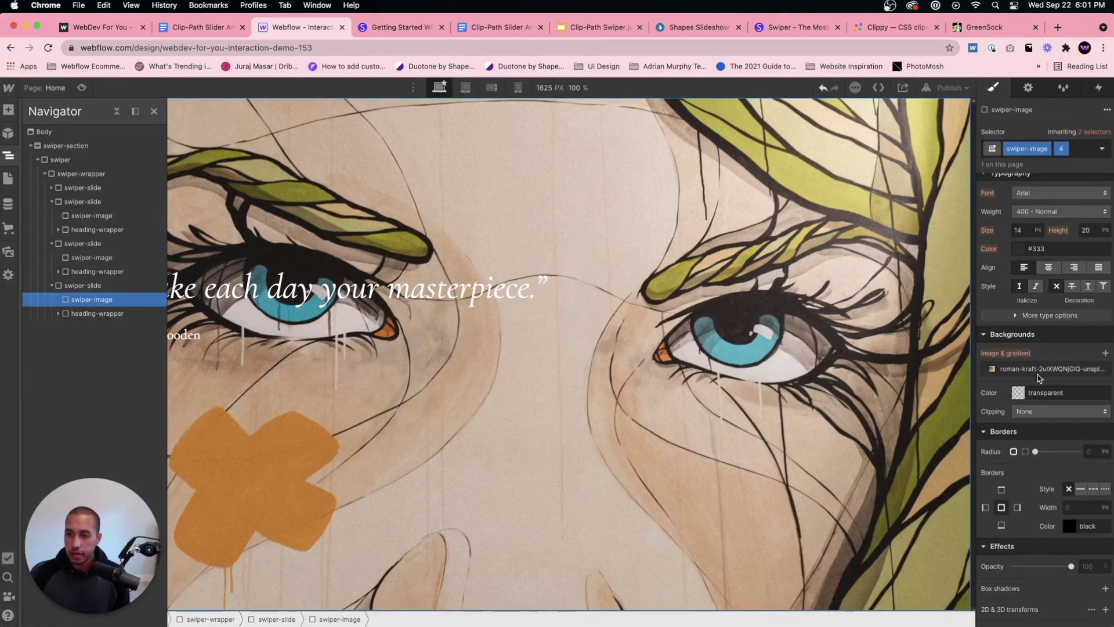
Change the fourth slide's swiper-image background to the bruc…h.jpg image asset.
{"action": "left_click", "coordinate": [1040, 371]}
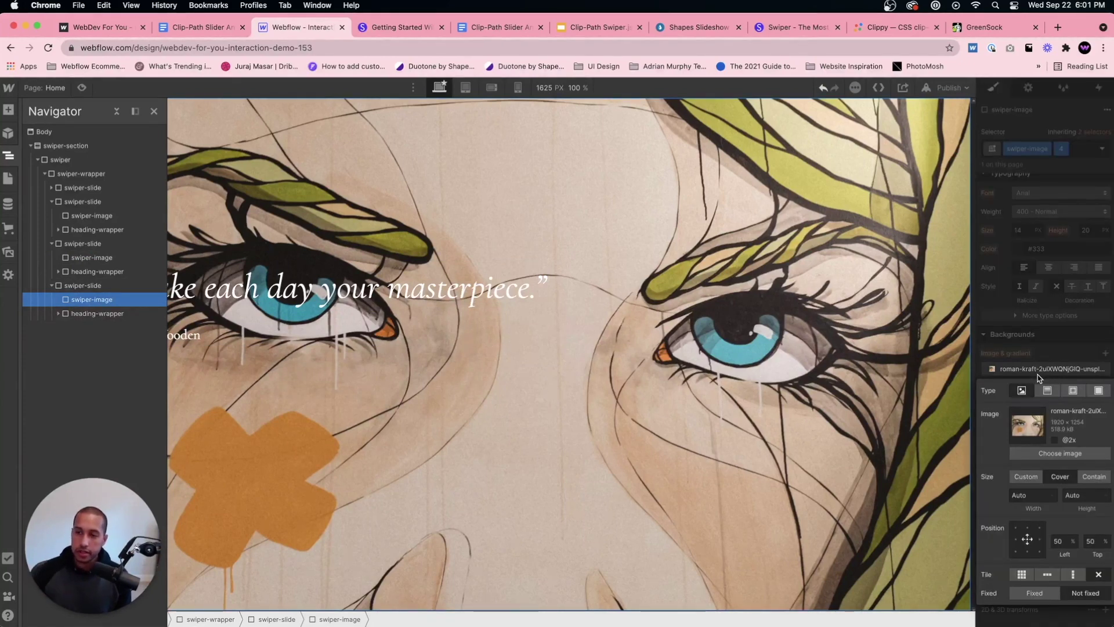
{"action": "left_click", "coordinate": [1061, 453]}
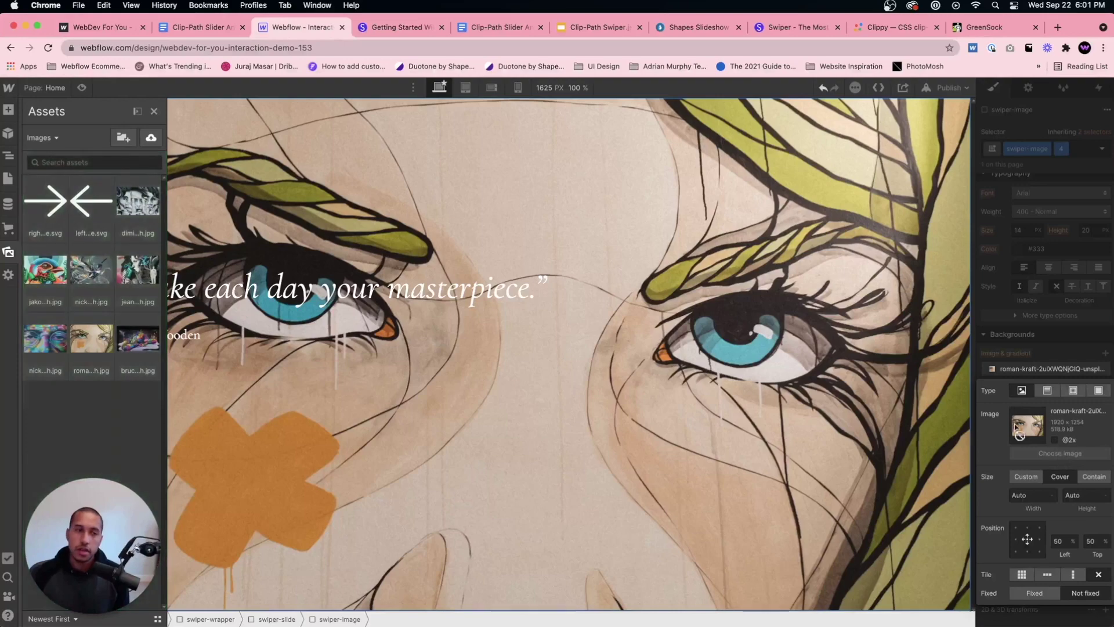
{"action": "left_click", "coordinate": [62, 232]}
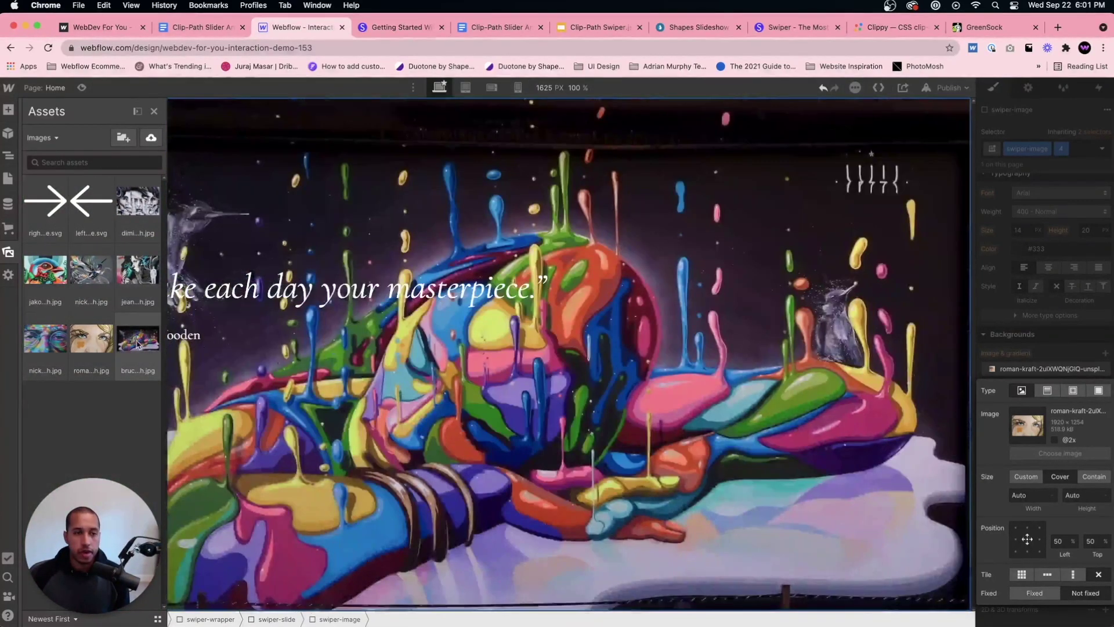
{"action": "left_click", "coordinate": [138, 342]}
{"action": "left_click", "coordinate": [1071, 361]}
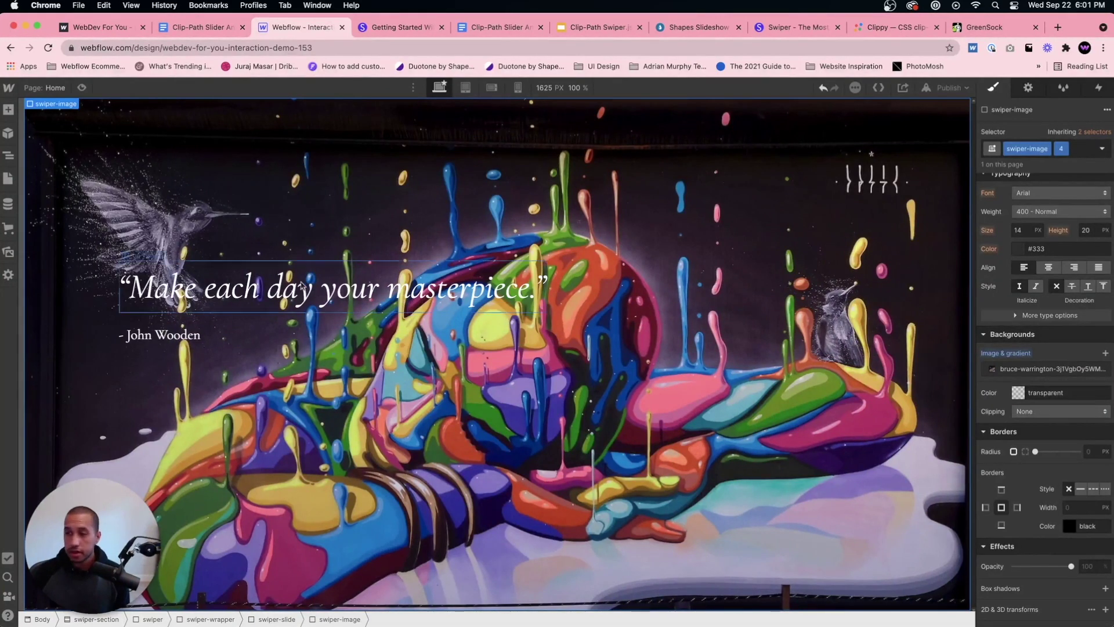
Compare the swiper element's structure with the HTML layout sample in Swiper's Get Started guide, including its pagination and navigation elements.
{"action": "left_click", "coordinate": [9, 154]}
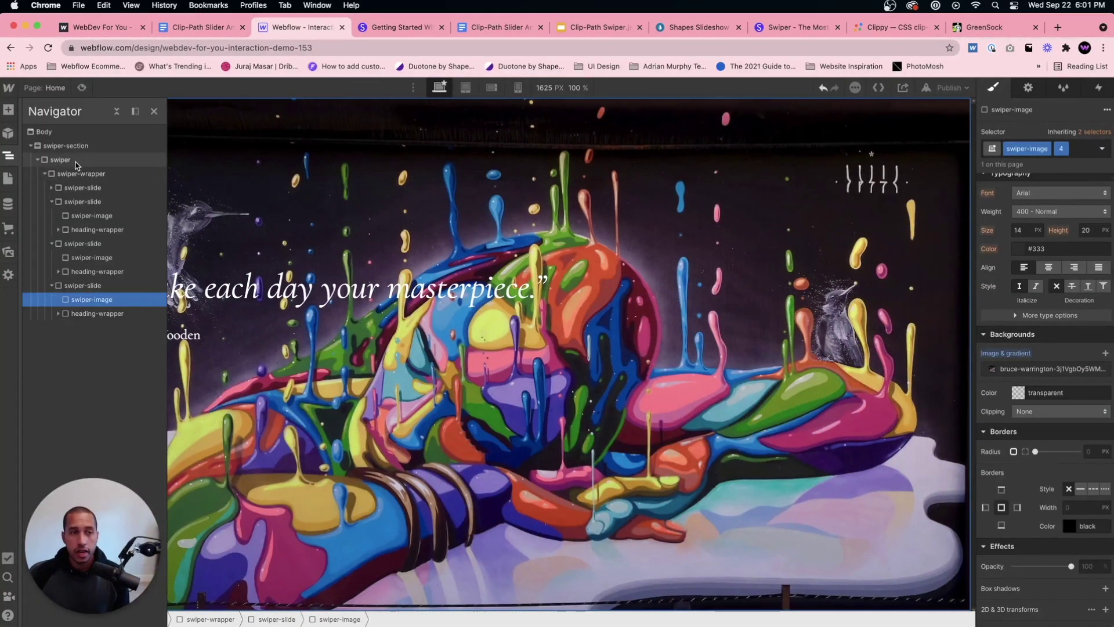
{"action": "left_click", "coordinate": [55, 162]}
{"action": "left_click", "coordinate": [400, 27]}
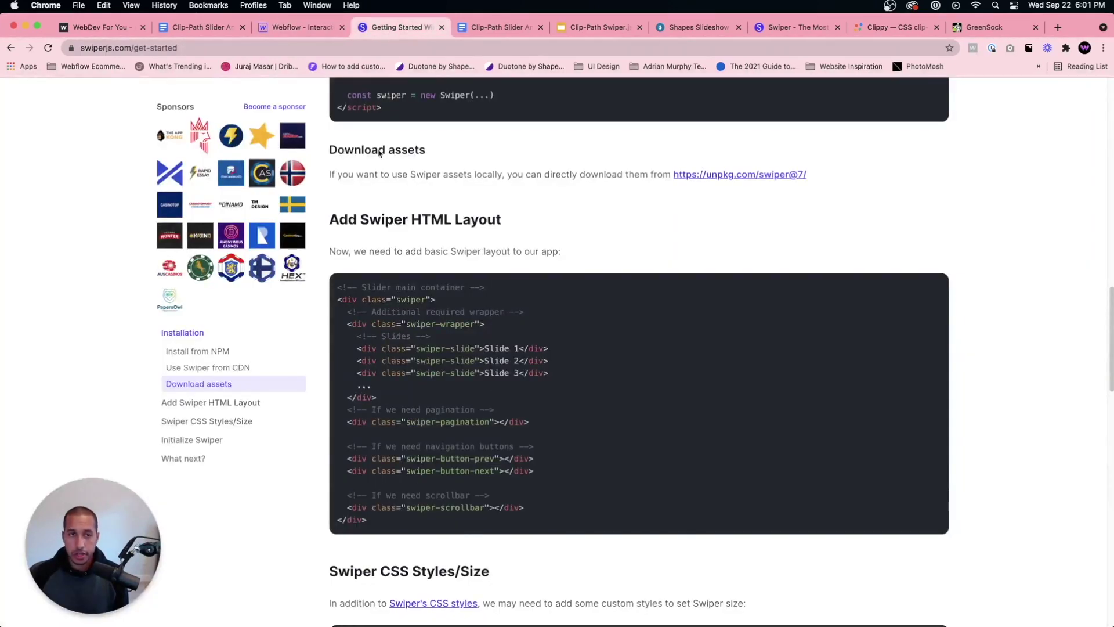
{"action": "left_click_drag", "start_coordinate": [406, 422], "coordinate": [486, 449]}
{"action": "left_click", "coordinate": [487, 464]}
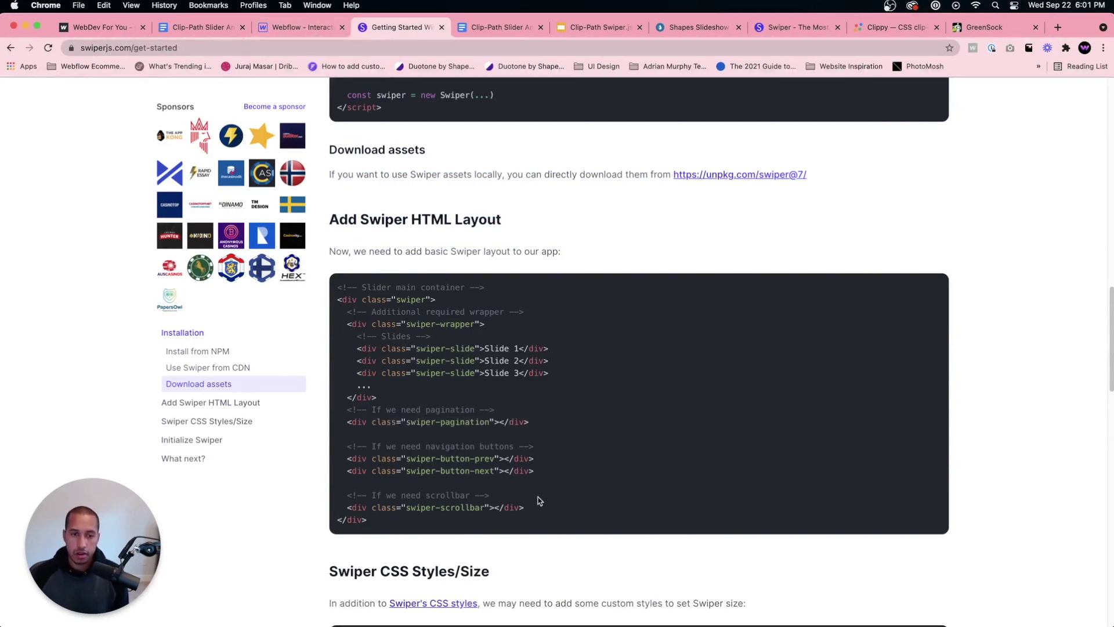
{"action": "left_click", "coordinate": [277, 33]}
{"action": "left_click", "coordinate": [400, 28]}
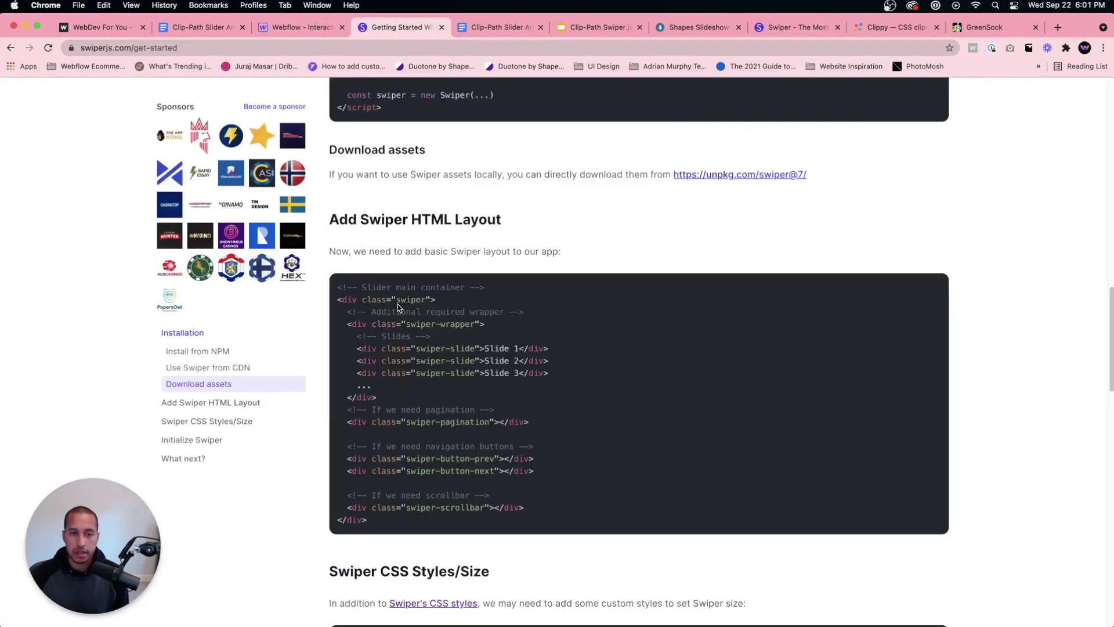
{"action": "left_click", "coordinate": [280, 33]}
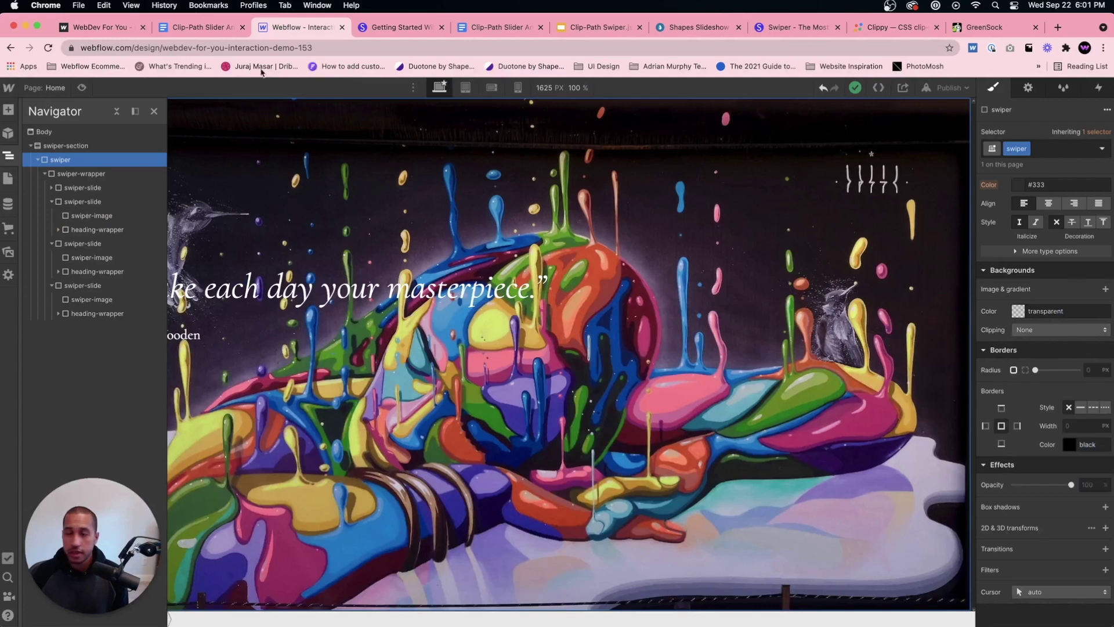
Check swiper-wrapper and its slides in the element tree, collapsing the second and third slides.
{"action": "left_click", "coordinate": [98, 176]}
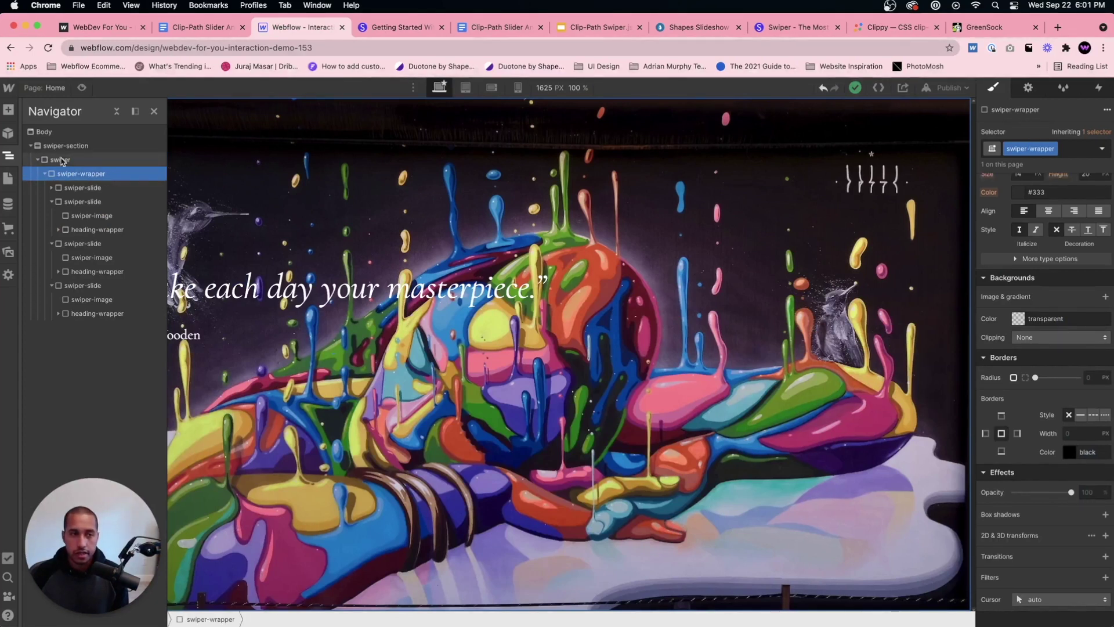
{"action": "left_click", "coordinate": [82, 188]}
{"action": "left_click", "coordinate": [82, 201]}
{"action": "left_click", "coordinate": [83, 243]}
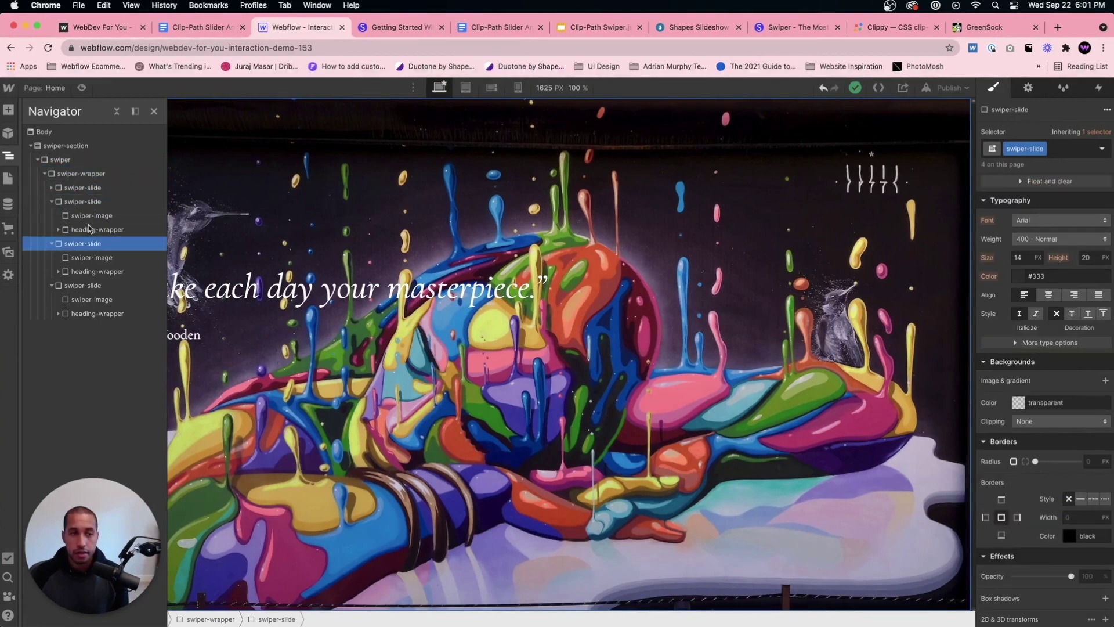
{"action": "left_click", "coordinate": [51, 202]}
{"action": "left_click", "coordinate": [52, 215]}
{"action": "left_click", "coordinate": [75, 187]}
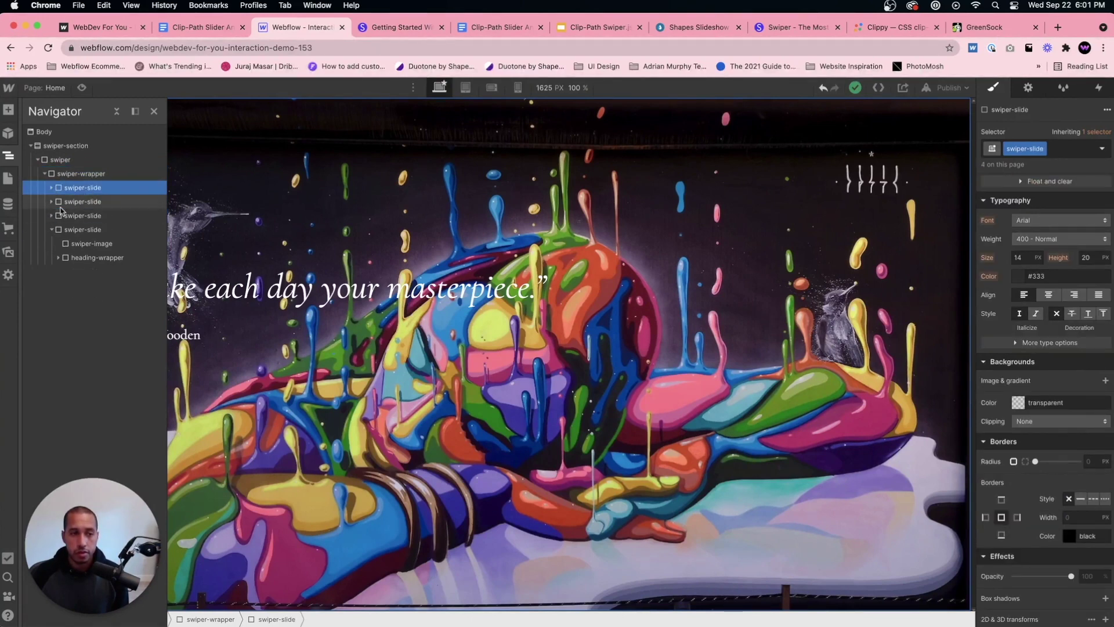
Collapse the fourth slide and set overflow to hidden on the top-text-wrapper around the first slide's quote.
{"action": "left_click", "coordinate": [53, 230]}
{"action": "left_click", "coordinate": [82, 229]}
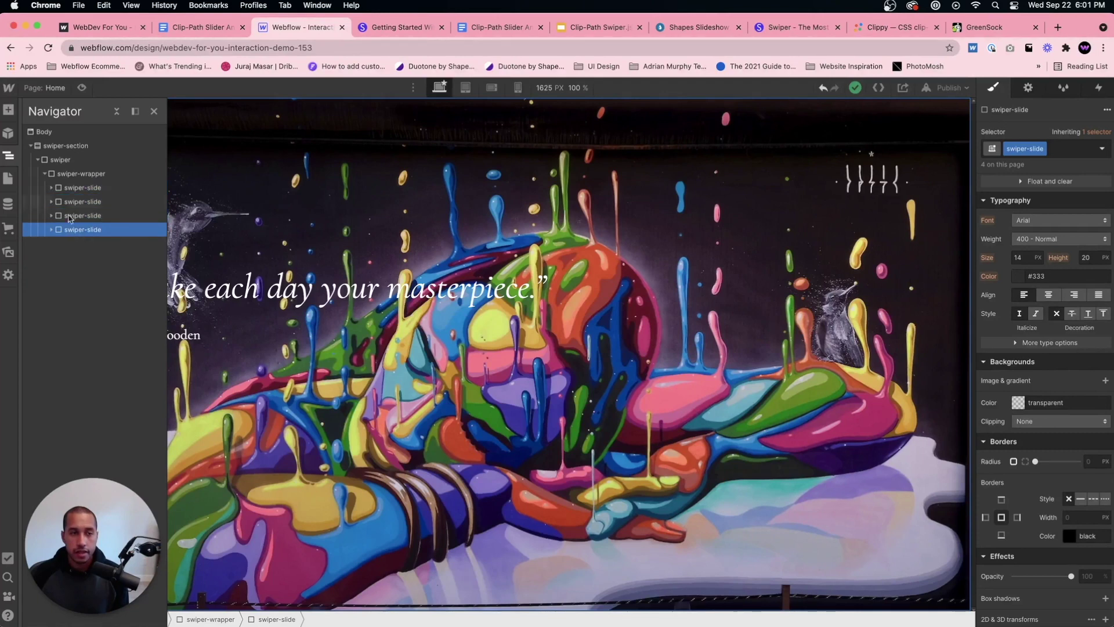
{"action": "left_click", "coordinate": [50, 188]}
{"action": "left_click", "coordinate": [96, 215]}
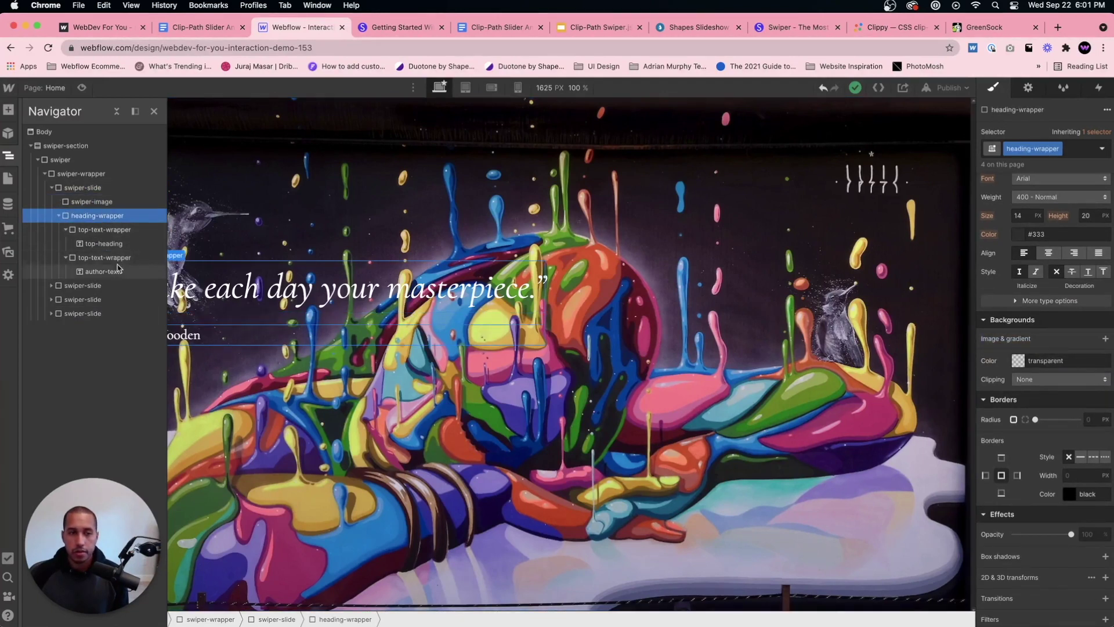
{"action": "left_click", "coordinate": [100, 232]}
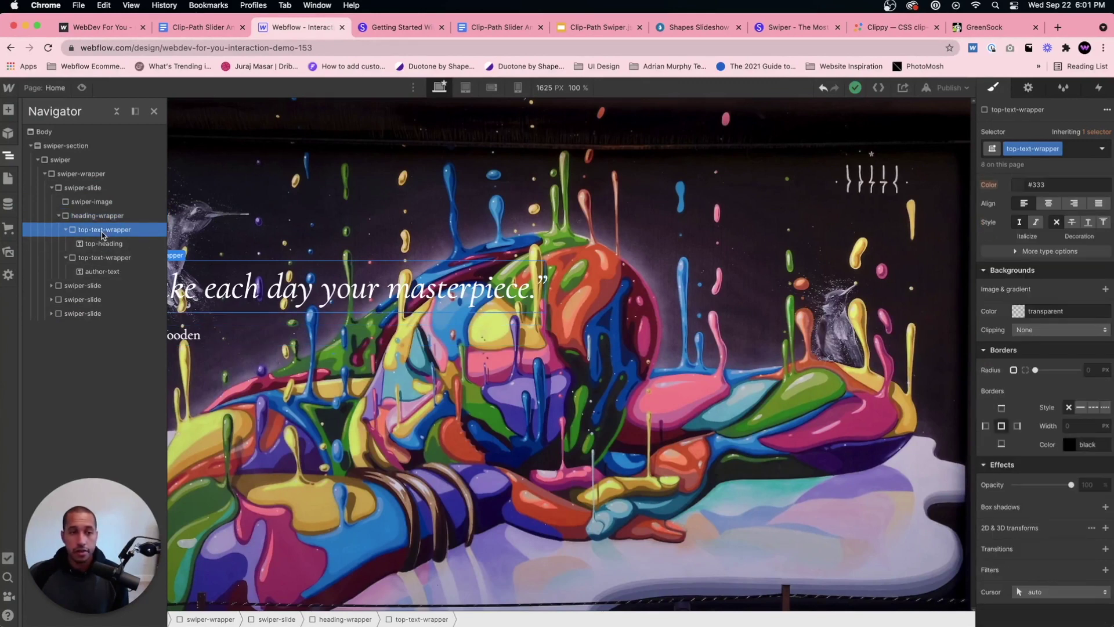
{"action": "scroll", "coordinate": [1050, 402], "scroll_direction": "up", "scroll_amount": 6}
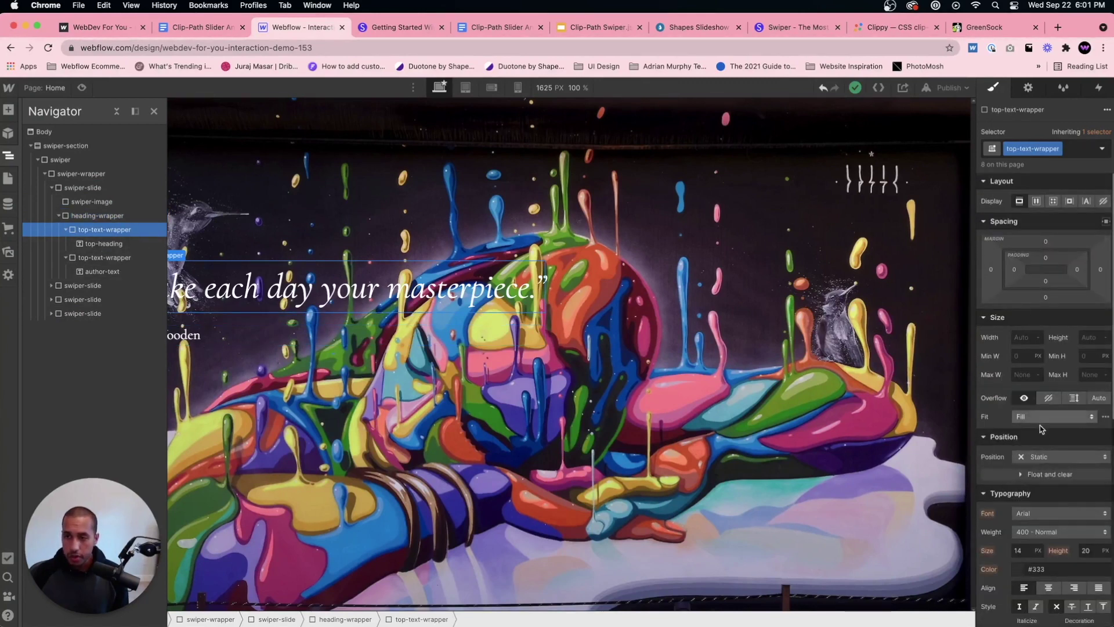
{"action": "left_click", "coordinate": [1049, 399]}
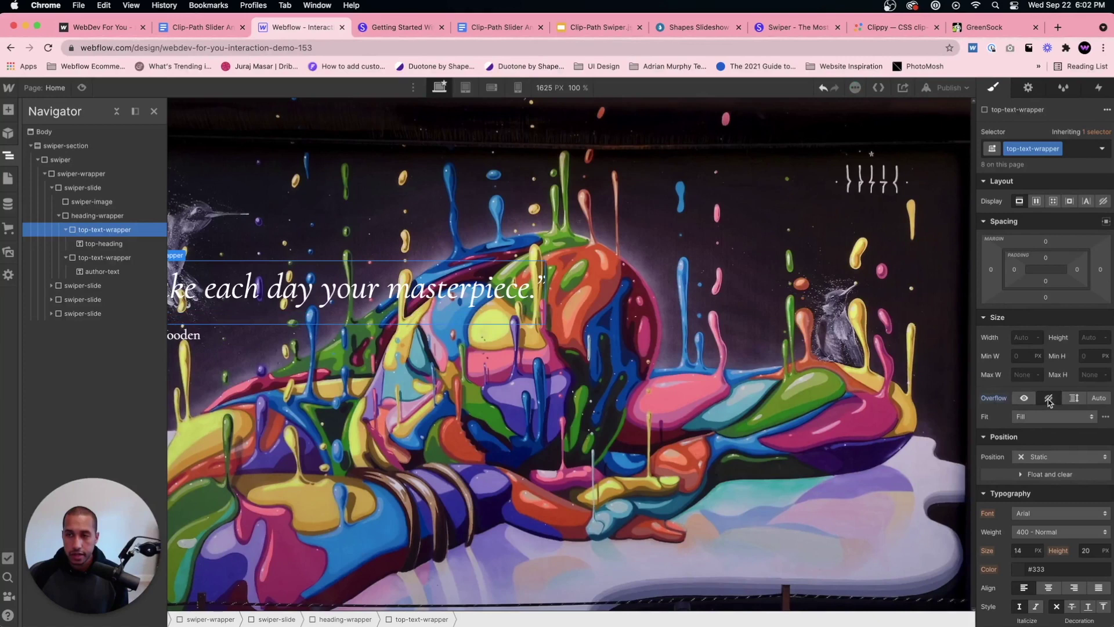
Test the wrapper's clipping by moving the first slide's top-heading -110 px vertically, and remove the move transform.
{"action": "left_click", "coordinate": [404, 315]}
{"action": "left_click", "coordinate": [402, 305]}
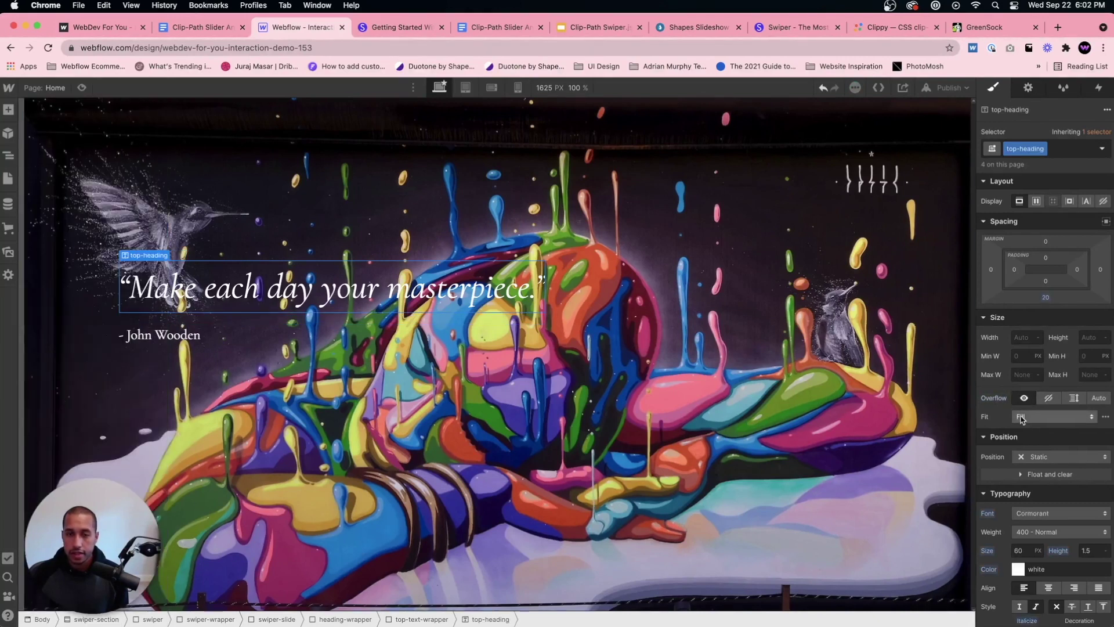
{"action": "scroll", "coordinate": [1062, 429], "scroll_direction": "down", "scroll_amount": 2}
{"action": "scroll", "coordinate": [1071, 429], "scroll_direction": "down", "scroll_amount": 12}
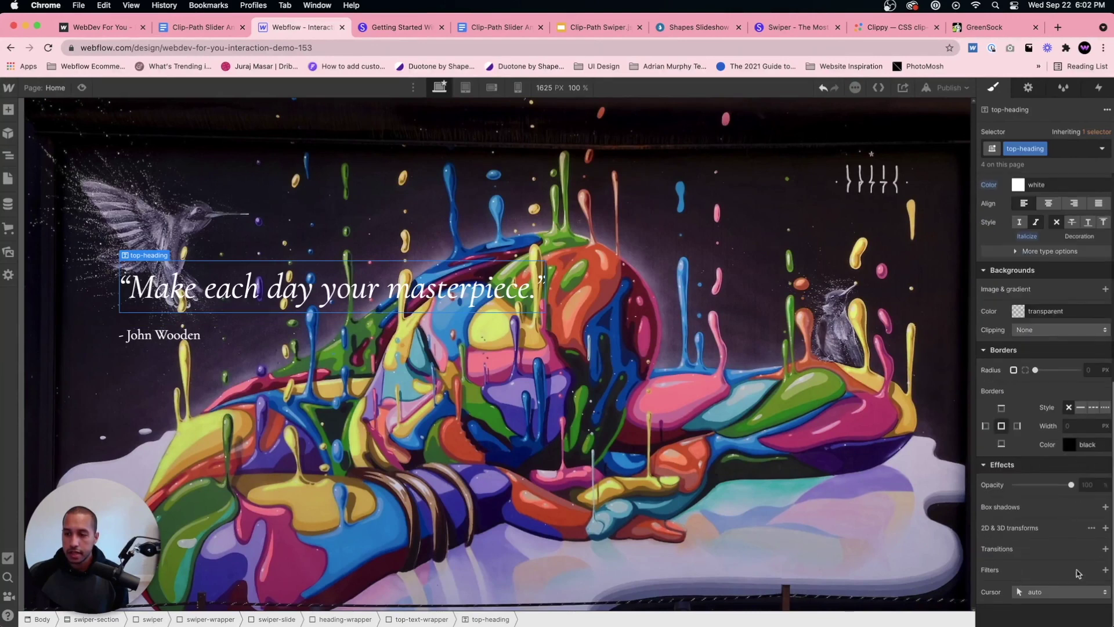
{"action": "left_click", "coordinate": [1106, 528]}
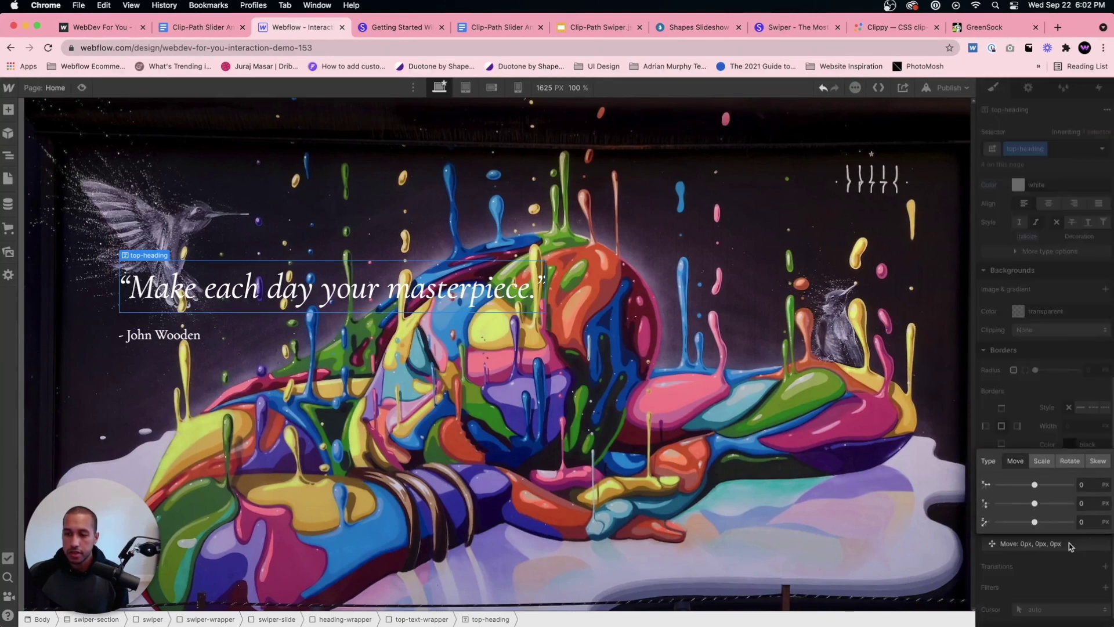
{"action": "mouse_move", "coordinate": [1035, 503]}
{"action": "left_mouse_down"}
{"action": "mouse_move", "coordinate": [1045, 503]}
{"action": "mouse_move", "coordinate": [1013, 501]}
{"action": "mouse_move", "coordinate": [1045, 500]}
{"action": "mouse_move", "coordinate": [1021, 503]}
{"action": "left_mouse_up"}
{"action": "key", "text": "Escape"}
{"action": "scroll", "coordinate": [1045, 348], "scroll_direction": "up", "scroll_amount": 10}
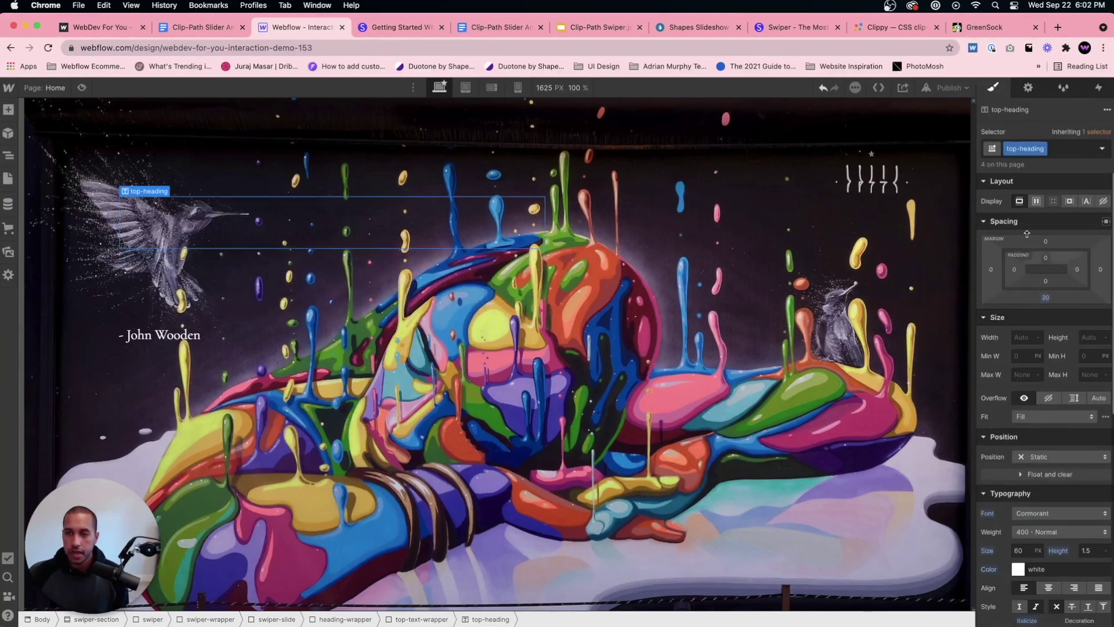
{"action": "scroll", "coordinate": [1044, 406], "scroll_direction": "down", "scroll_amount": 10}
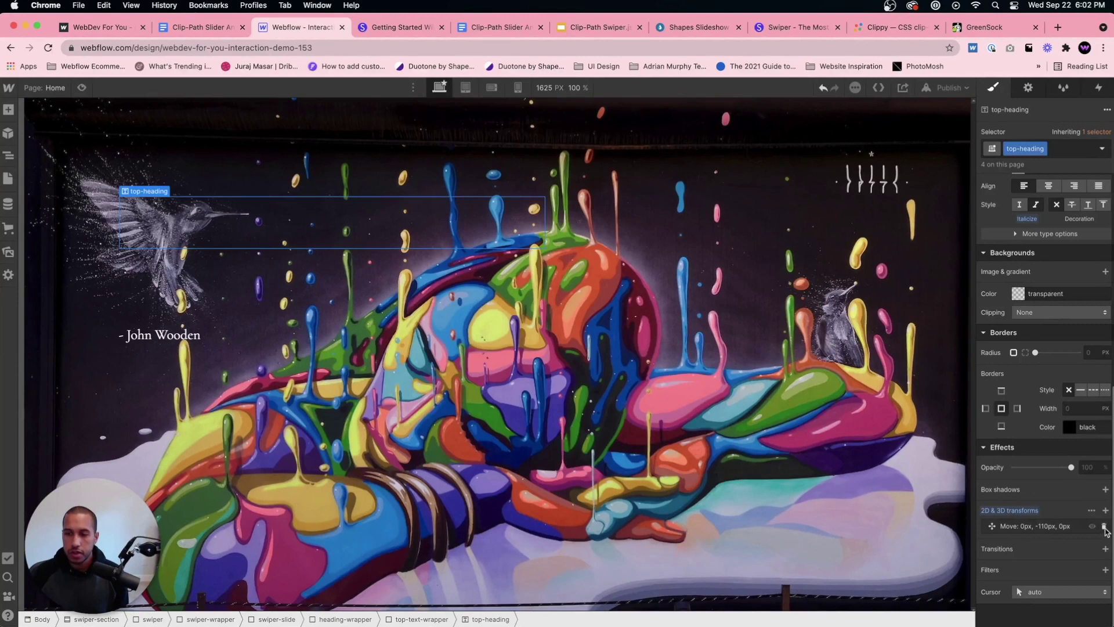
{"action": "scroll", "coordinate": [1068, 349], "scroll_direction": "up", "scroll_amount": 6}
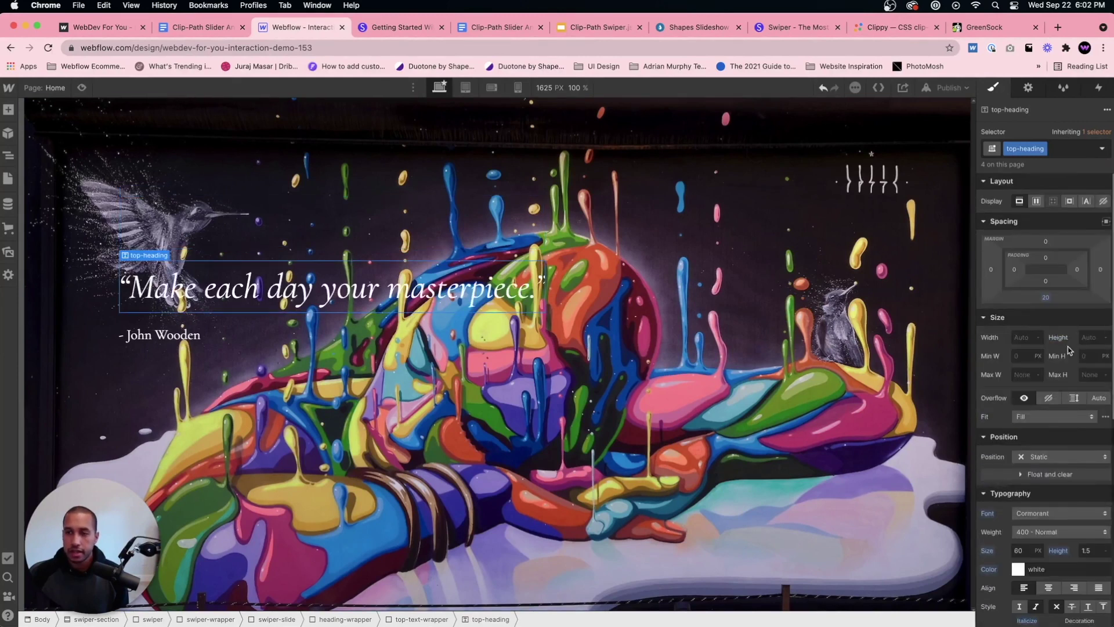
Reset the top-heading's bottom margin and give its parent top-text-wrapper a 20 px bottom margin instead.
{"action": "left_click", "coordinate": [1046, 298]}
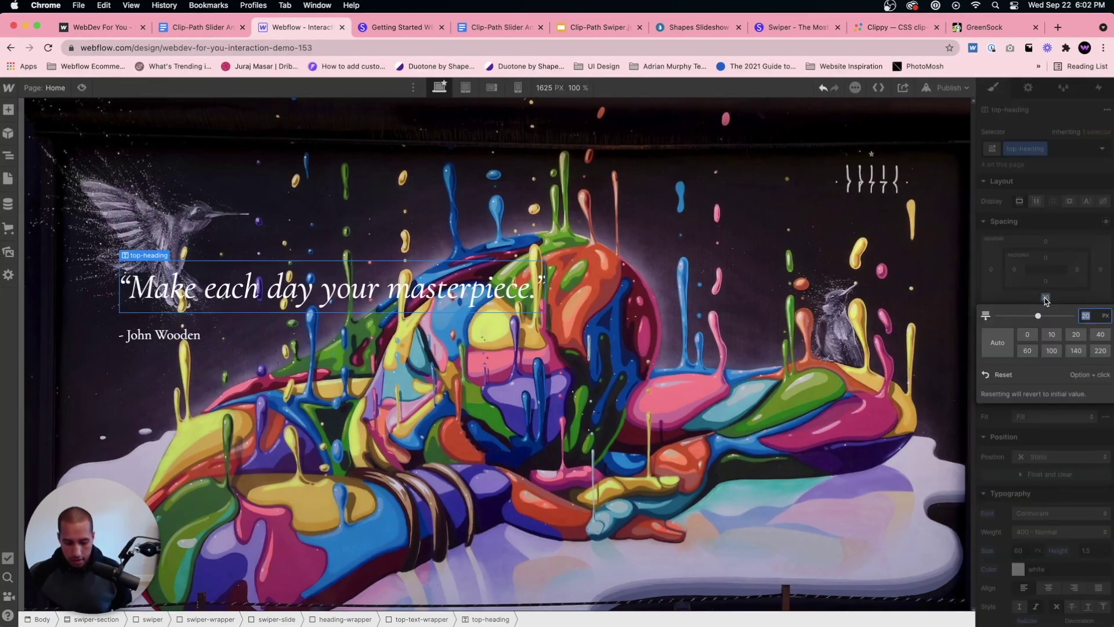
{"action": "left_click", "coordinate": [1047, 299]}
{"action": "left_click", "coordinate": [1047, 299]}
{"action": "left_click", "coordinate": [1048, 300]}
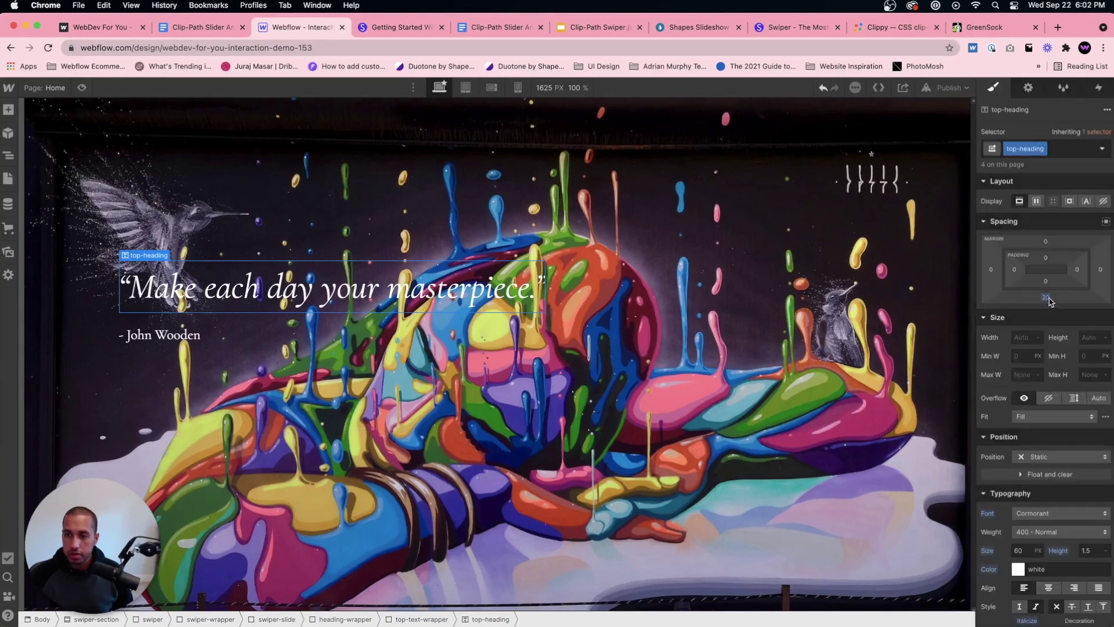
{"action": "left_click", "coordinate": [1049, 300], "text": "alt"}
{"action": "left_click", "coordinate": [419, 620]}
{"action": "left_click", "coordinate": [1045, 298]}
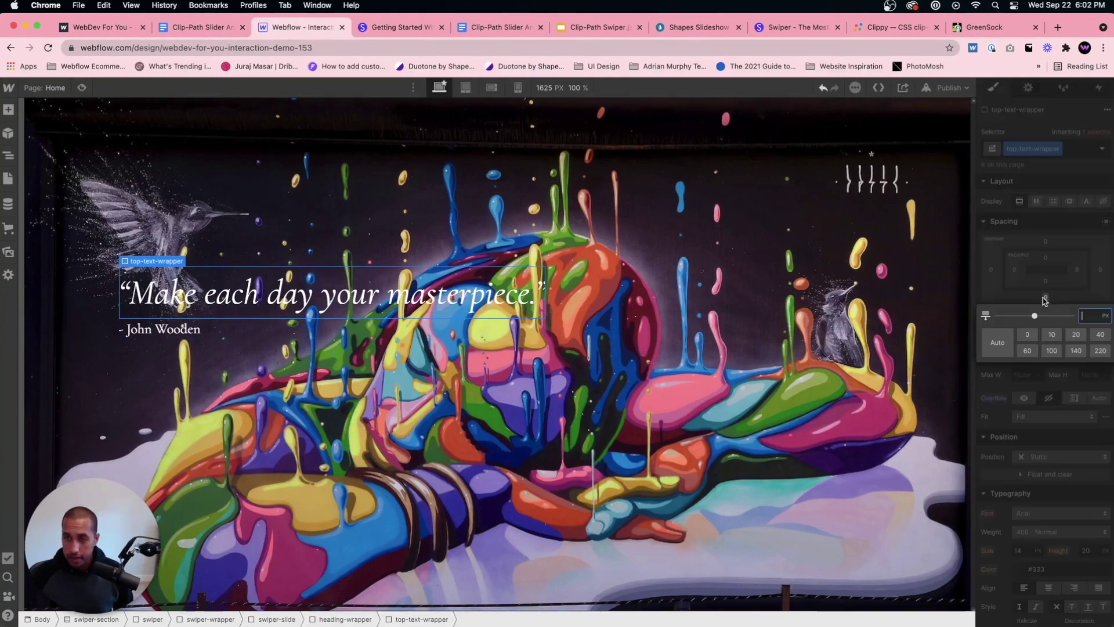
{"action": "key", "text": "Return"}
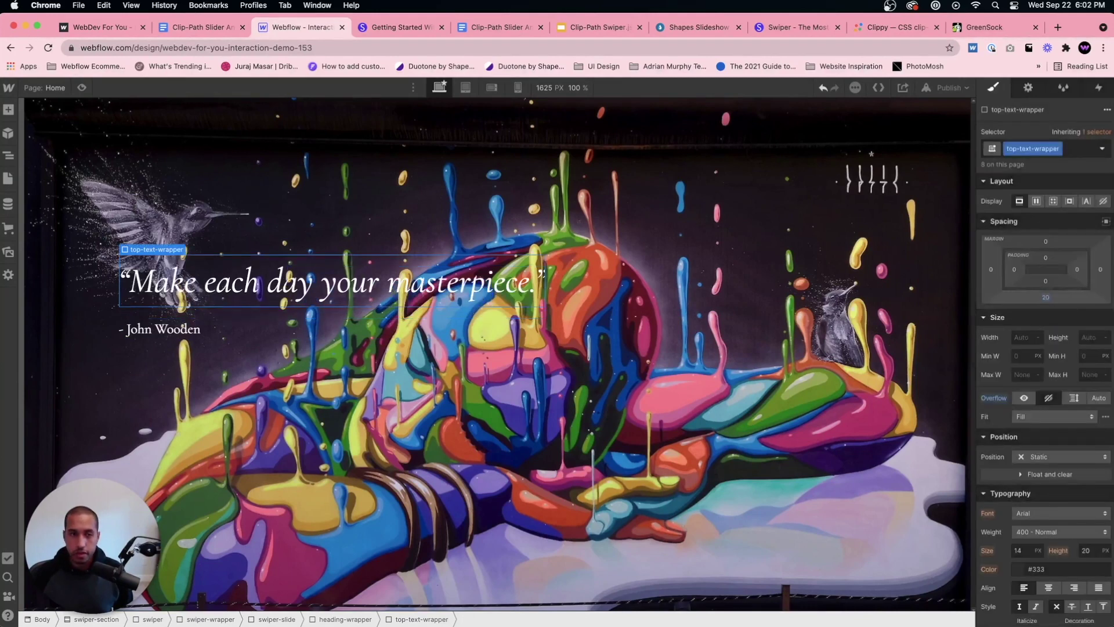
Try a vertical move transform on the top-heading again to recheck the clipping, and discard it.
{"action": "left_click", "coordinate": [315, 342]}
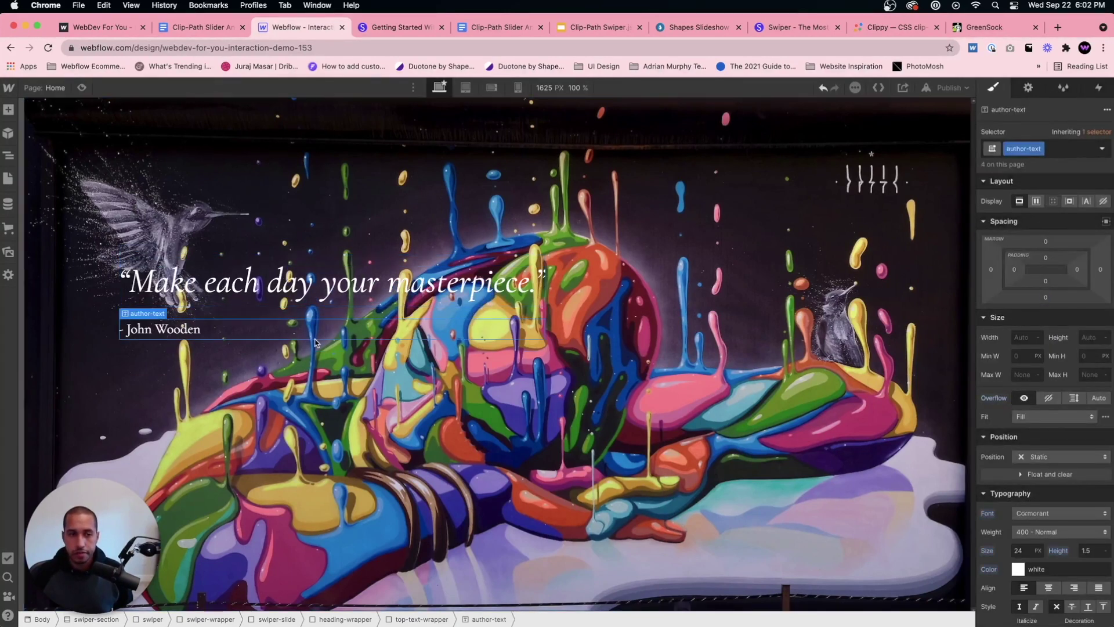
{"action": "left_click", "coordinate": [322, 302]}
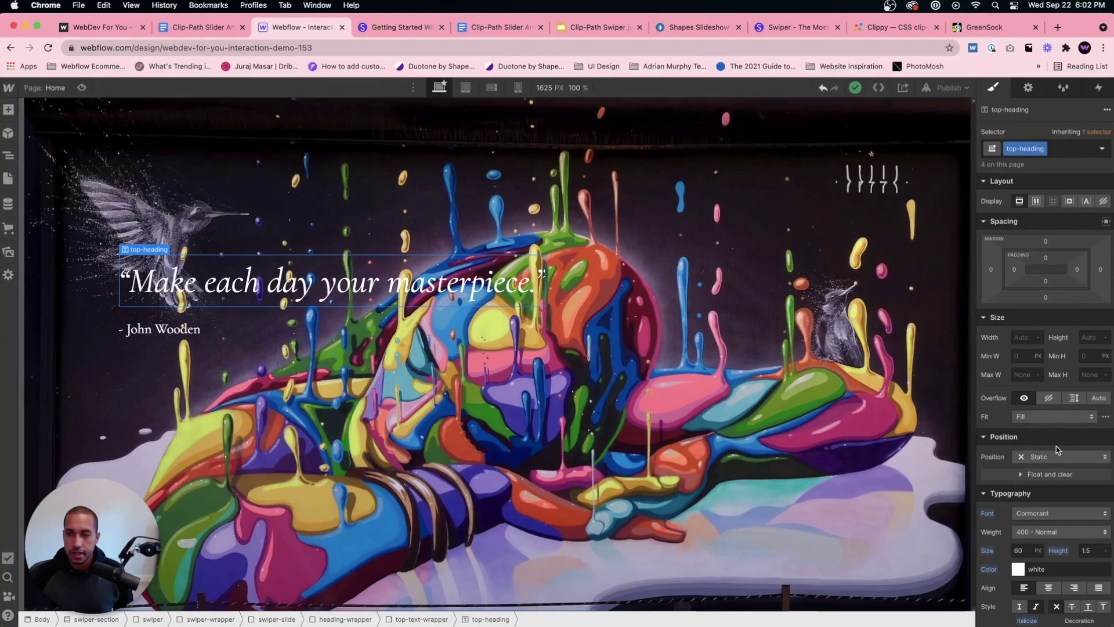
{"action": "scroll", "coordinate": [1060, 450], "scroll_direction": "down", "scroll_amount": 7}
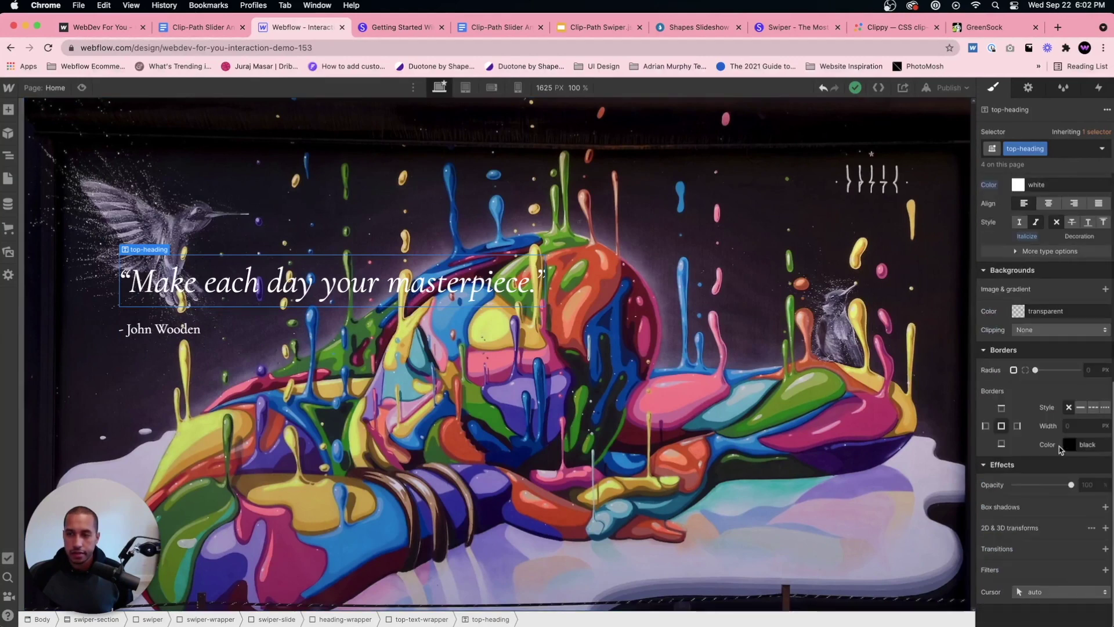
{"action": "left_click", "coordinate": [1105, 528]}
{"action": "left_click_drag", "start_coordinate": [1036, 504], "coordinate": [1043, 501]}
{"action": "left_click", "coordinate": [1030, 444]}
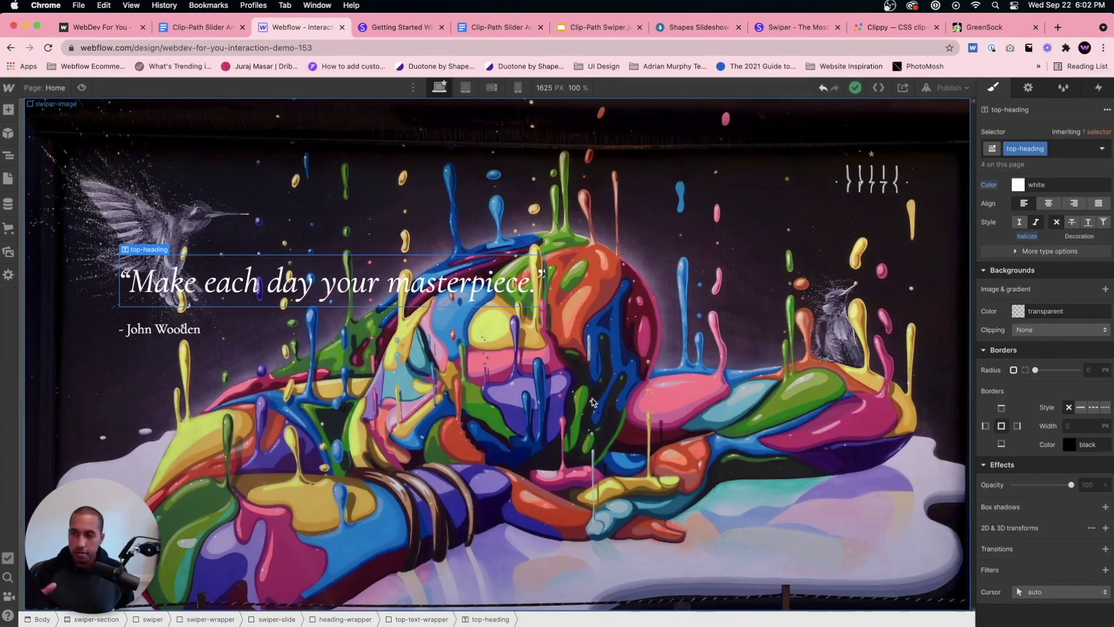
{"action": "left_click", "coordinate": [264, 332]}
{"action": "left_click", "coordinate": [286, 315]}
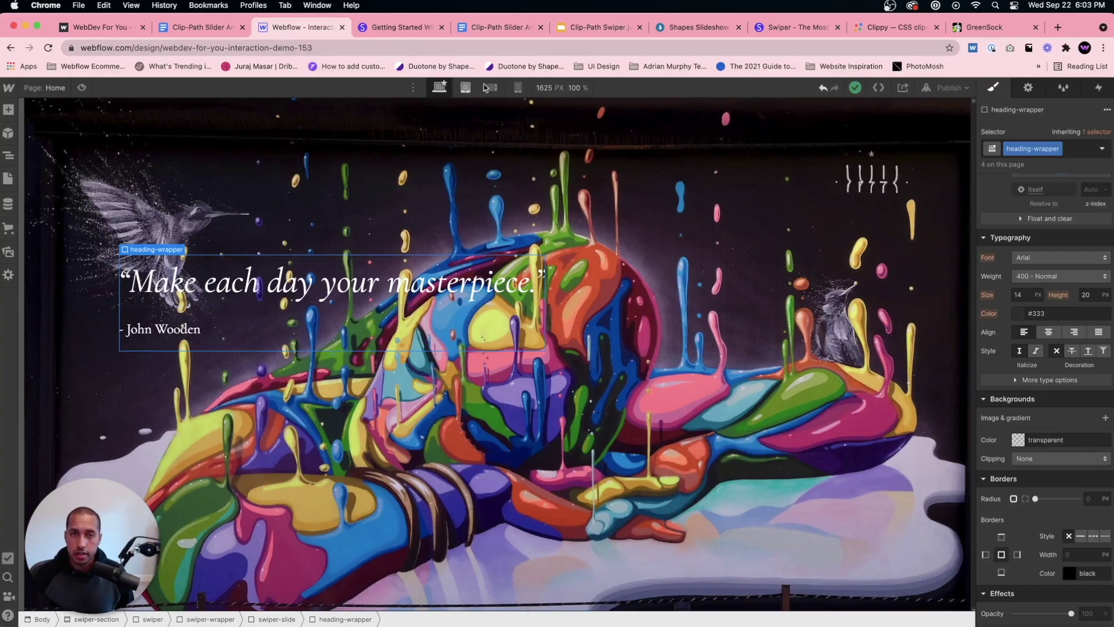
Copy the Initialize Swiper code from Swiper's Get Started guide and look over the matching code in the Clip-Path Slider Animation document.
{"action": "left_click", "coordinate": [792, 29]}
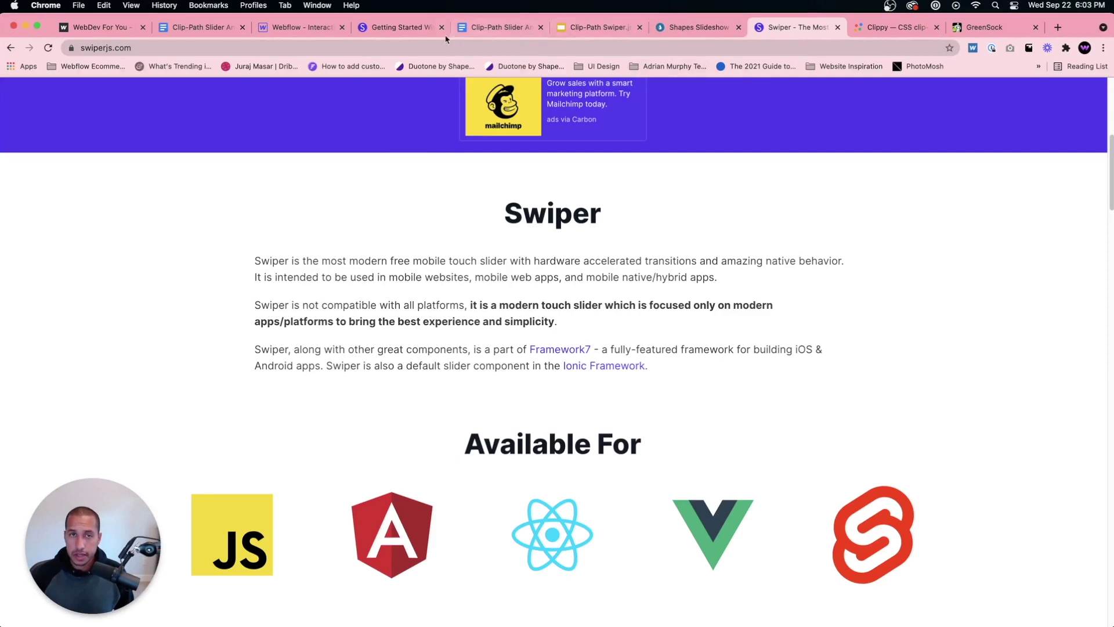
{"action": "left_click", "coordinate": [391, 27]}
{"action": "scroll", "coordinate": [562, 368], "scroll_direction": "down", "scroll_amount": 10}
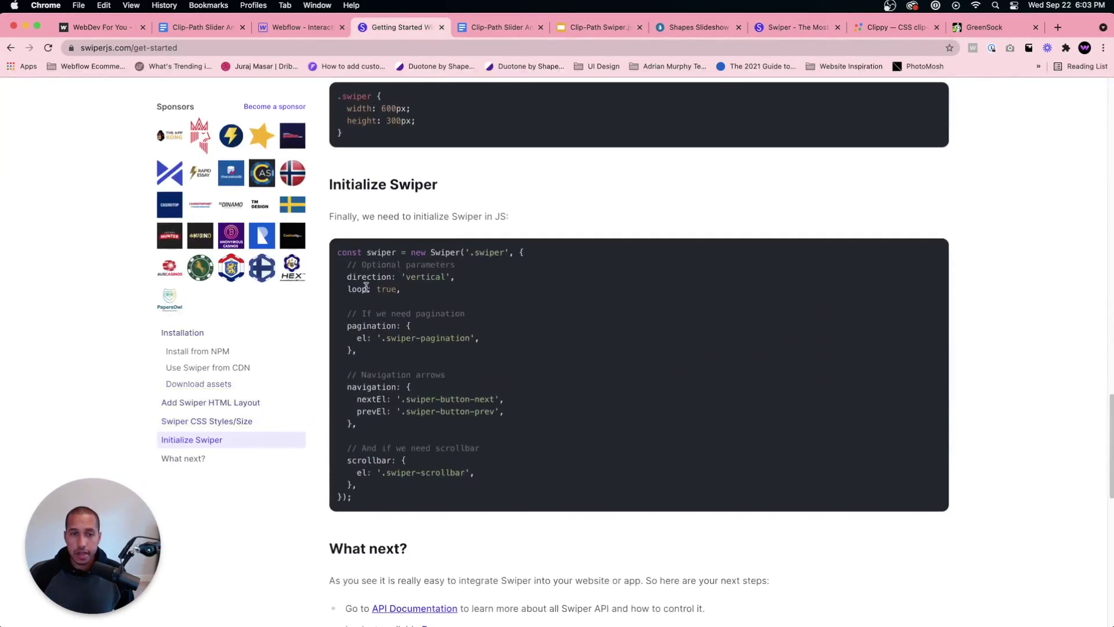
{"action": "left_click_drag", "start_coordinate": [366, 502], "coordinate": [337, 254]}
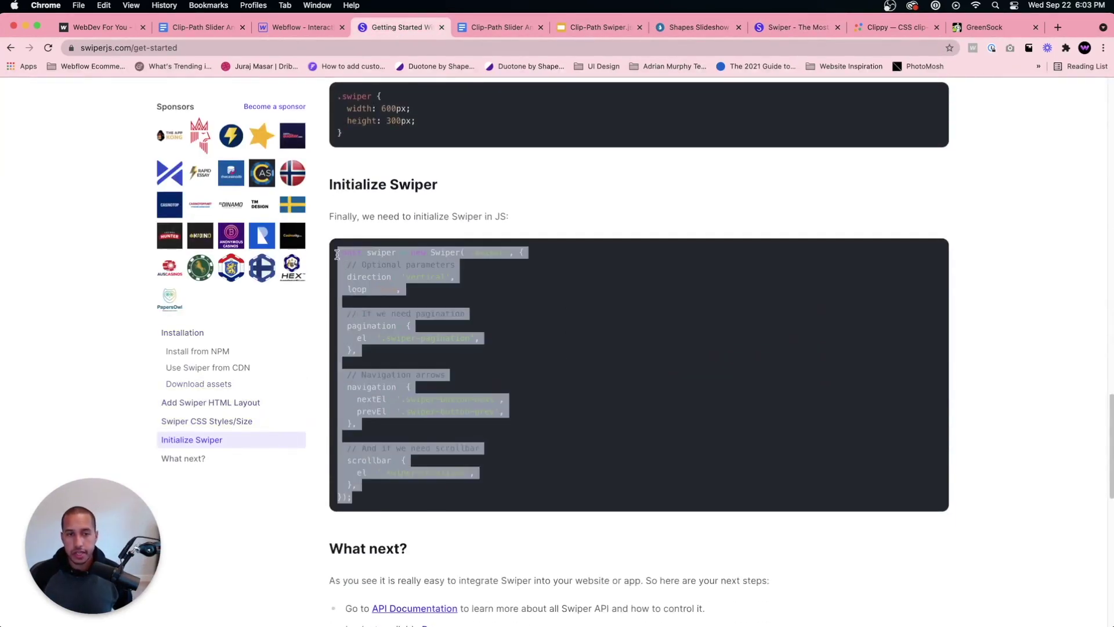
{"action": "key", "text": "super+c"}
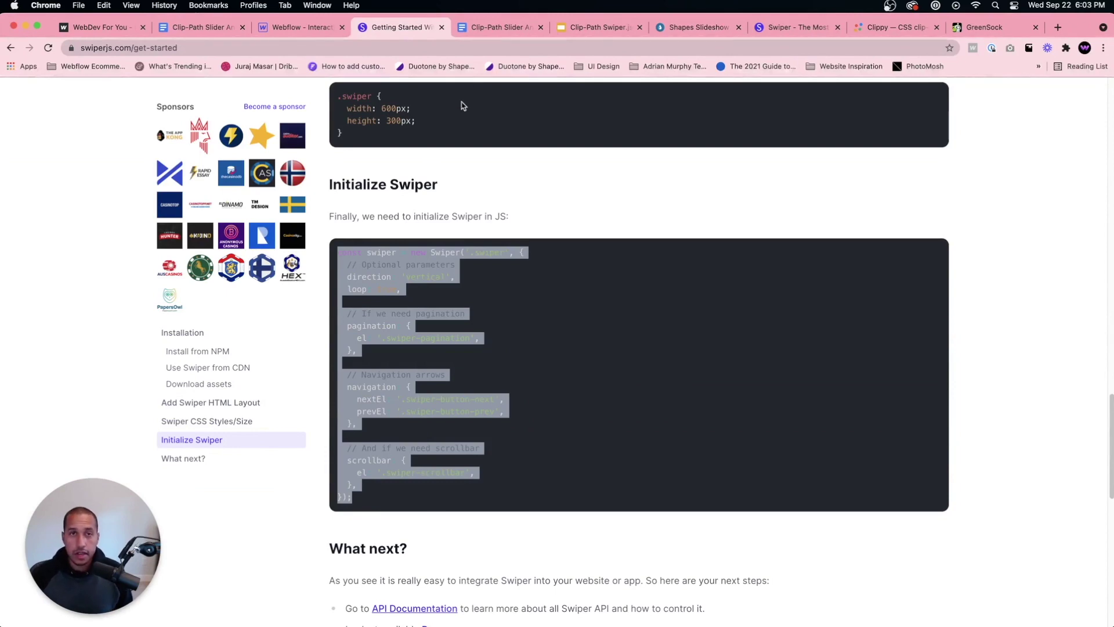
{"action": "left_click", "coordinate": [496, 27]}
{"action": "scroll", "coordinate": [461, 465], "scroll_direction": "down", "scroll_amount": 4}
{"action": "scroll", "coordinate": [455, 385], "scroll_direction": "up", "scroll_amount": 2}
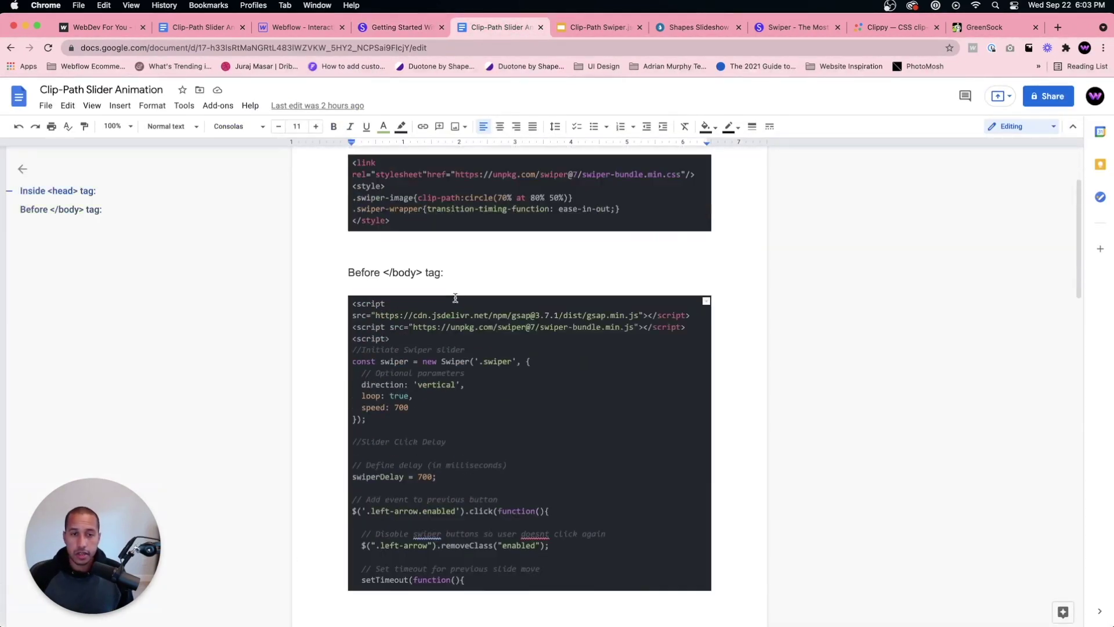
In the Home page's before </body> custom code, add the copied Swiper initialization inside script tags below the swiper-bundle script.
{"action": "left_click", "coordinate": [290, 34]}
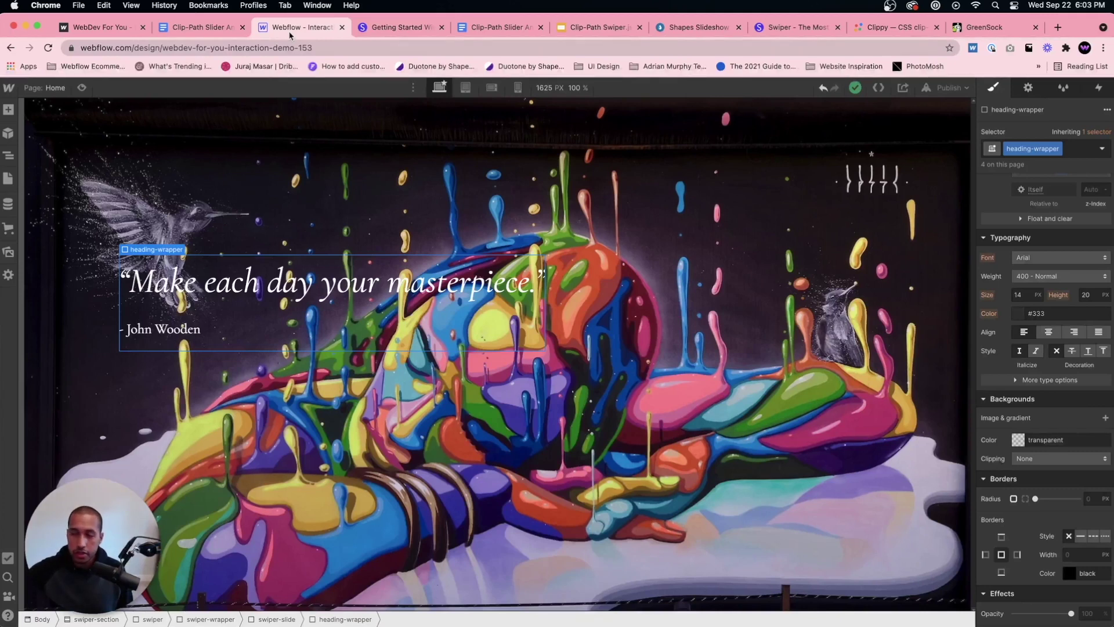
{"action": "left_click", "coordinate": [11, 180]}
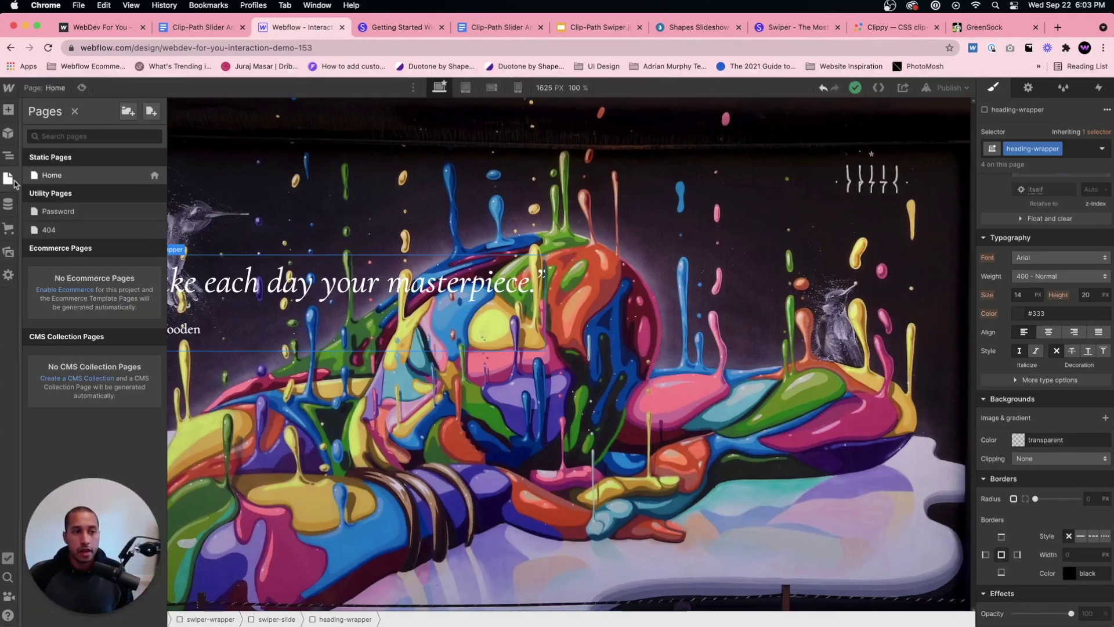
{"action": "left_click", "coordinate": [154, 175]}
{"action": "scroll", "coordinate": [370, 375], "scroll_direction": "down", "scroll_amount": 20}
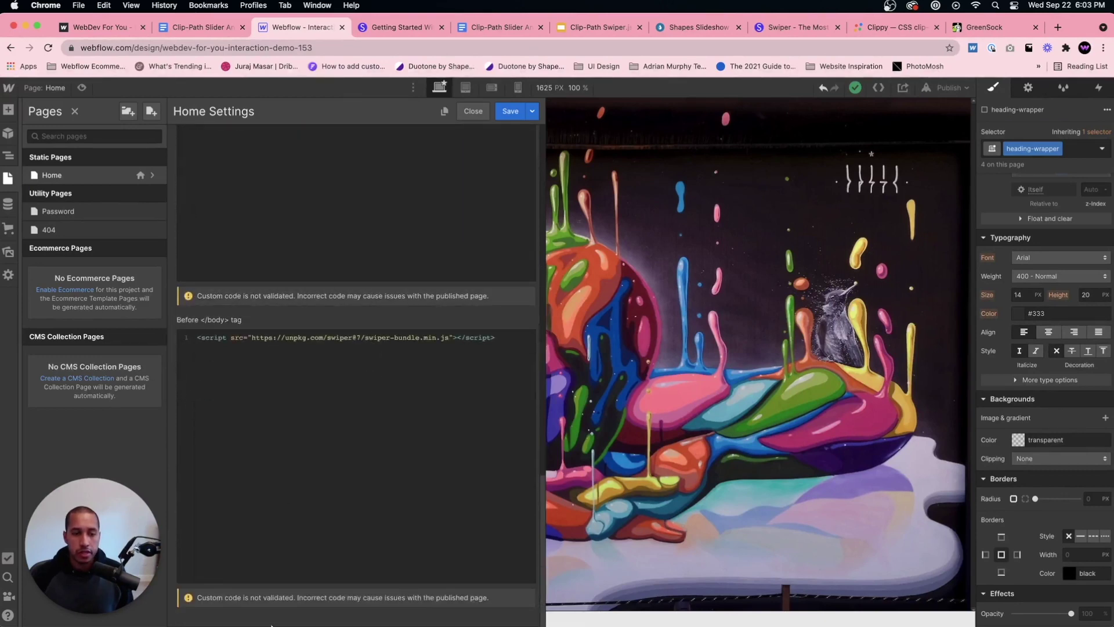
{"action": "scroll", "coordinate": [250, 401], "scroll_direction": "up", "scroll_amount": 1}
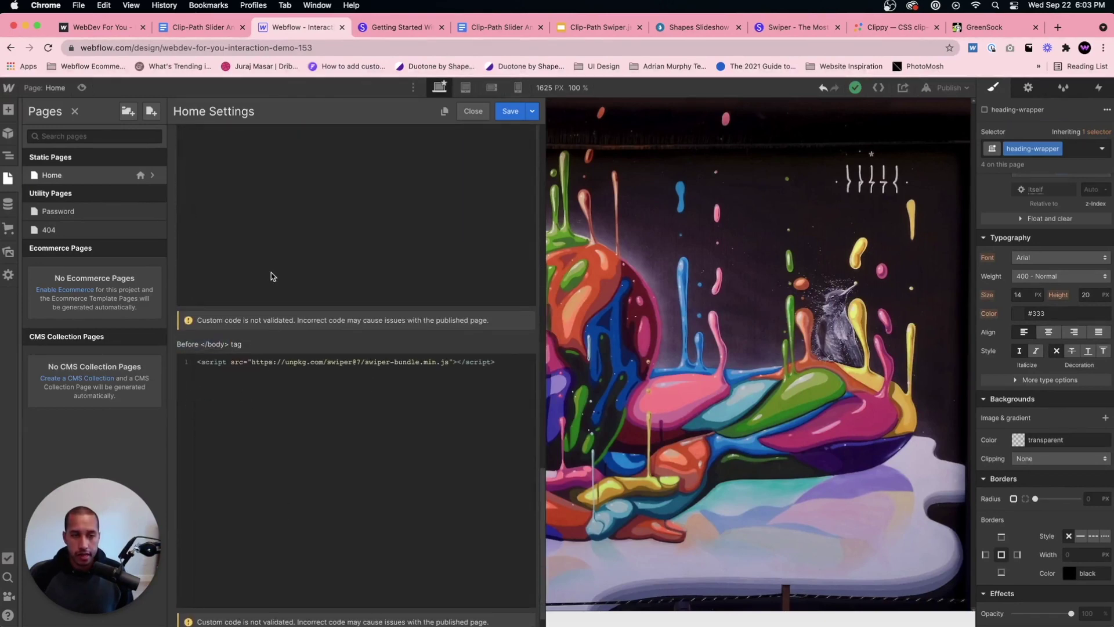
{"action": "scroll", "coordinate": [271, 276], "scroll_direction": "up", "scroll_amount": 4}
{"action": "scroll", "coordinate": [286, 249], "scroll_direction": "down", "scroll_amount": 3}
{"action": "left_click", "coordinate": [511, 383]}
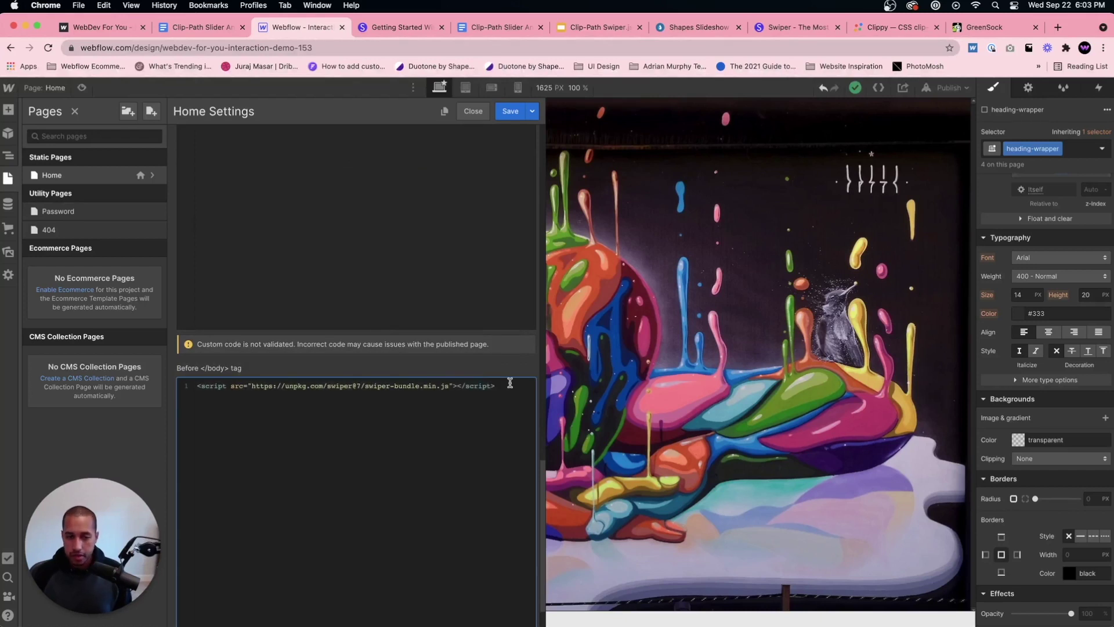
{"action": "key", "text": "Return"}
{"action": "type", "text": "</script> <script"}
{"action": "key", "text": "super+v"}
{"action": "type", "text": "</scriipipt>"}
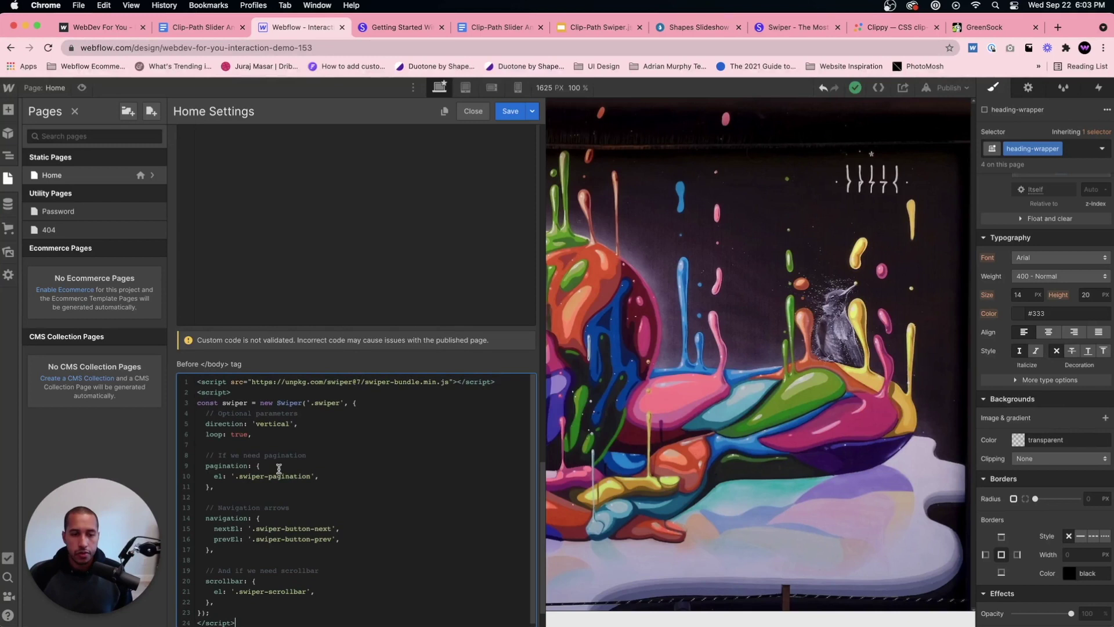
Delete the scrollbar parameter block from the Swiper initialization code.
{"action": "left_click", "coordinate": [248, 554]}
{"action": "left_click", "coordinate": [221, 604]}
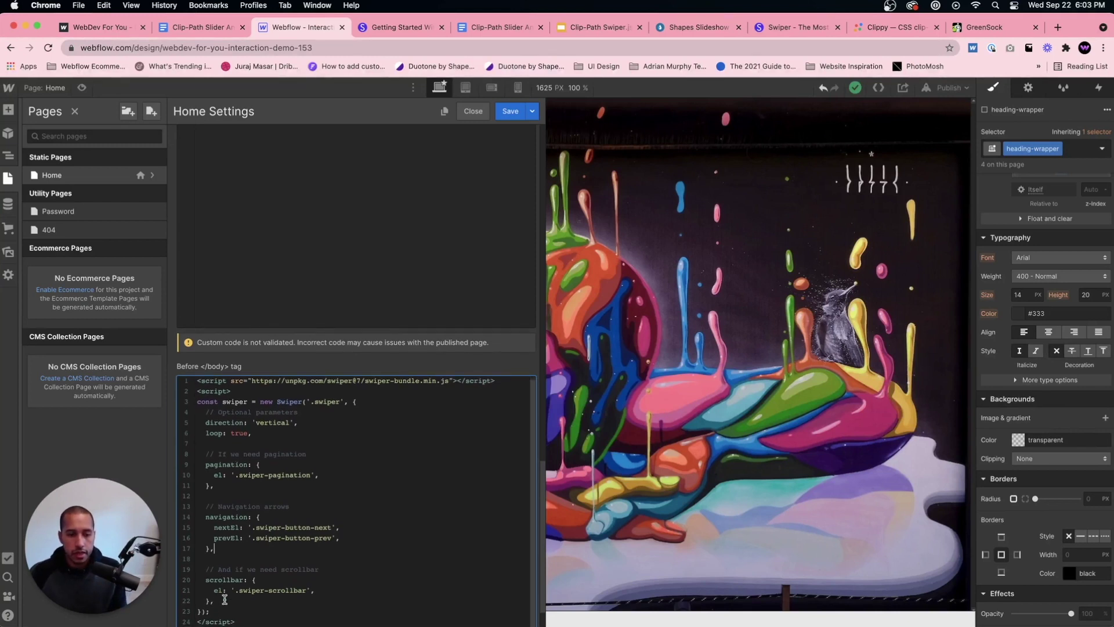
{"action": "scroll", "coordinate": [223, 598], "scroll_direction": "down", "scroll_amount": 1}
{"action": "left_click_drag", "start_coordinate": [224, 582], "coordinate": [197, 562]}
{"action": "key", "text": "BackSpace"}
{"action": "key", "text": "BackSpace"}
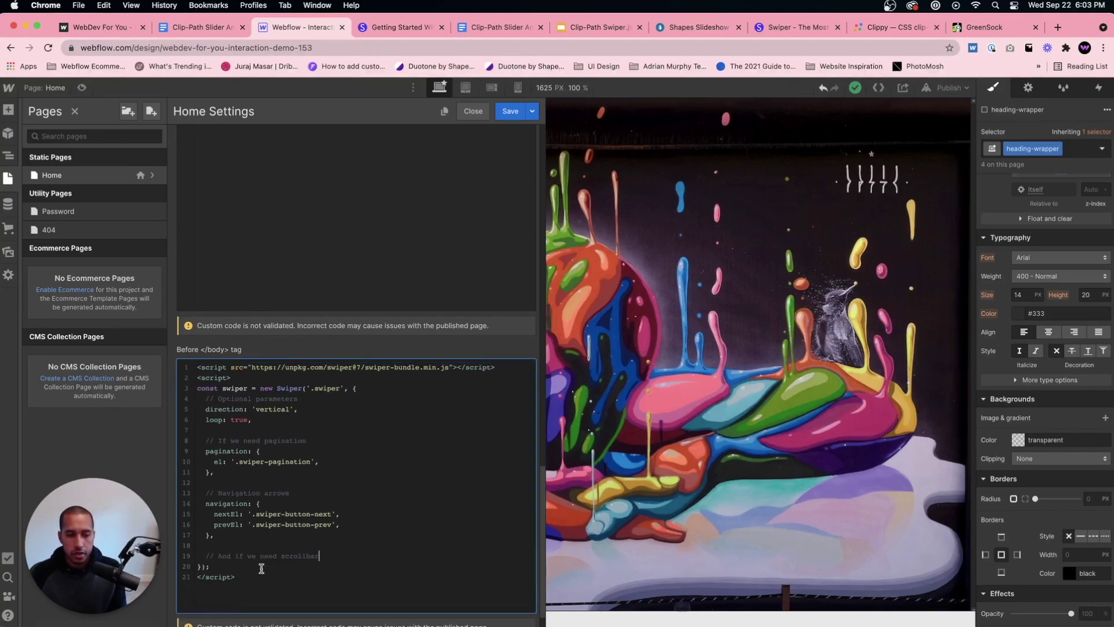
Remove the navigation arrows block and the leftover scrollbar comment from the Swiper initialization.
{"action": "left_click", "coordinate": [303, 541], "text": "shift"}
{"action": "left_click_drag", "start_coordinate": [303, 541], "coordinate": [197, 492]}
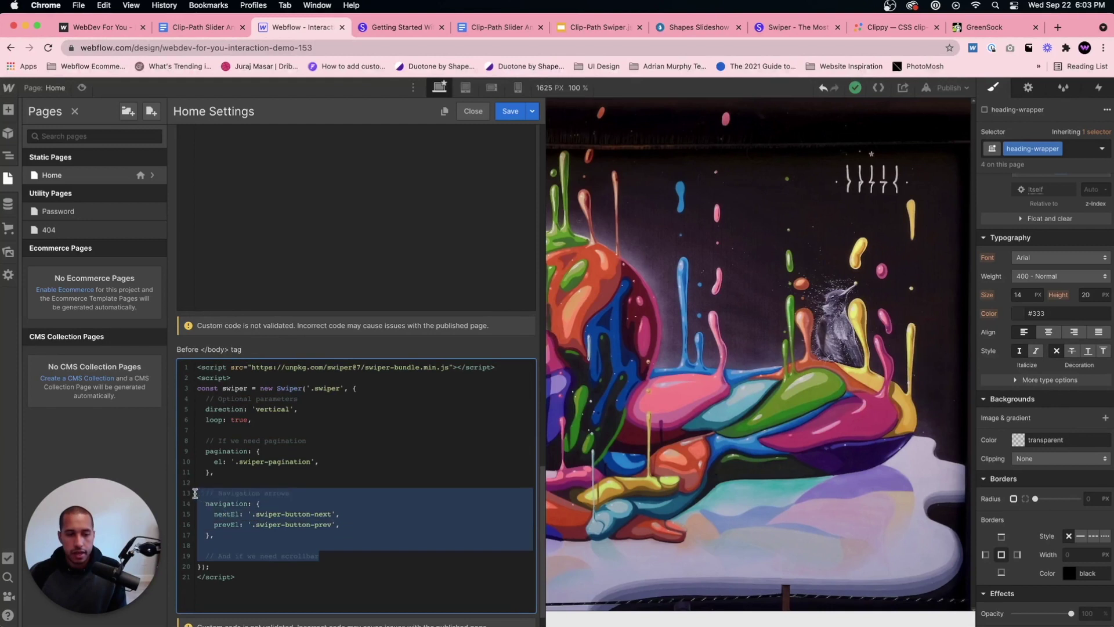
{"action": "key", "text": "BackSpace"}
{"action": "key", "text": "BackSpace"}
{"action": "key", "text": "BackSpace"}
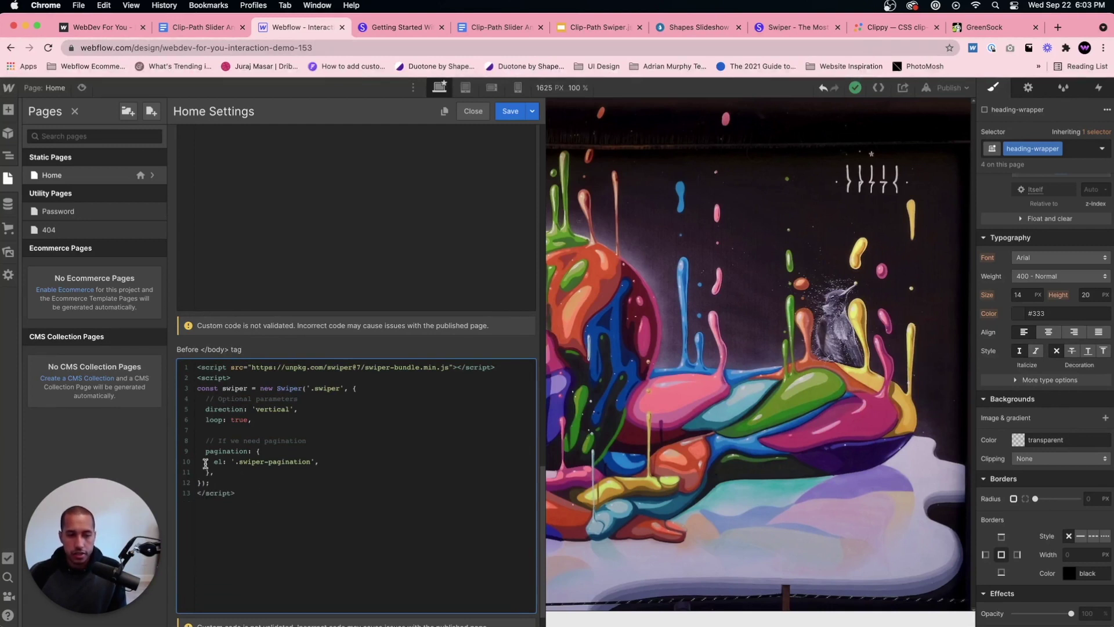
Delete the pagination block, its comment and the leftover blank lines from the Swiper initialization code.
{"action": "left_click_drag", "start_coordinate": [195, 463], "coordinate": [197, 436]}
{"action": "key", "text": "BackSpace"}
{"action": "key", "text": "BackSpace"}
{"action": "key", "text": "BackSpace"}
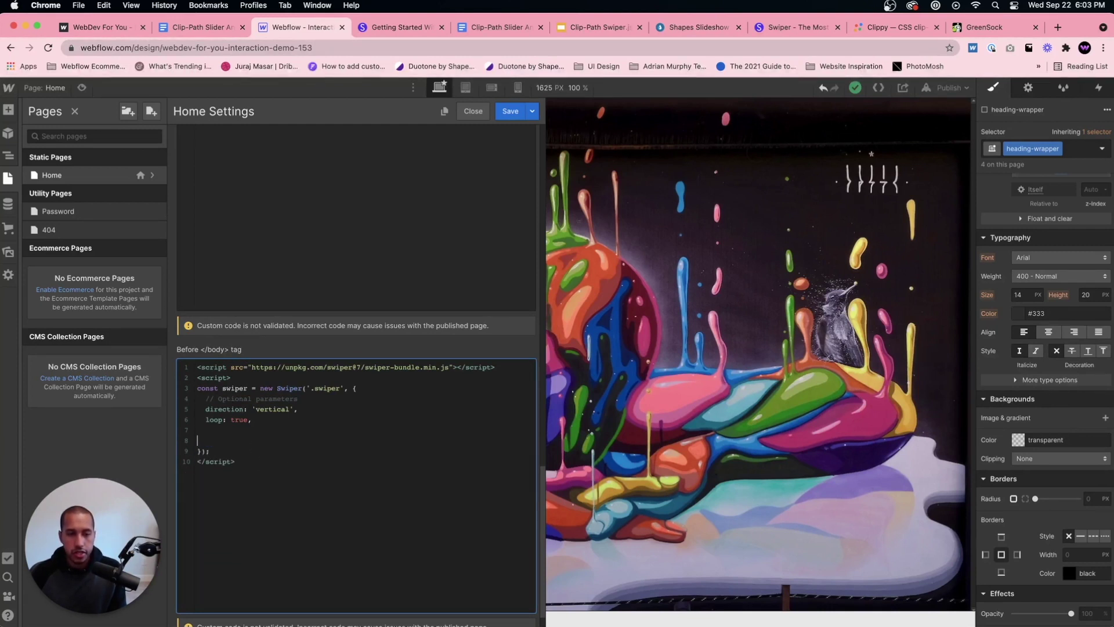
{"action": "left_click", "coordinate": [211, 387]}
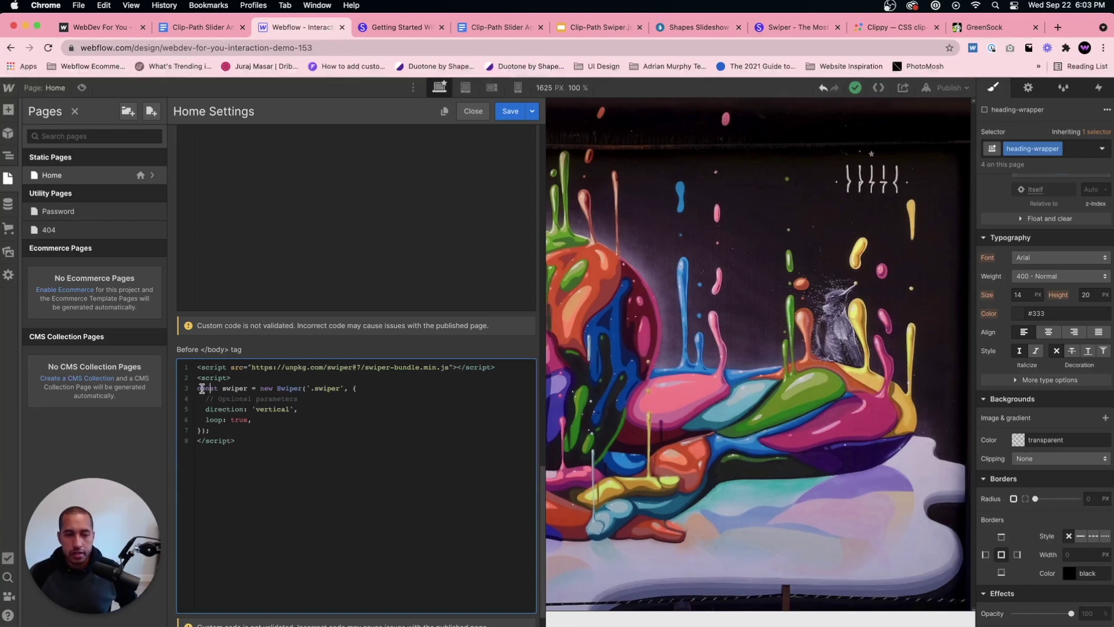
{"action": "left_click_drag", "start_coordinate": [197, 388], "coordinate": [249, 388]}
{"action": "left_click", "coordinate": [229, 390]}
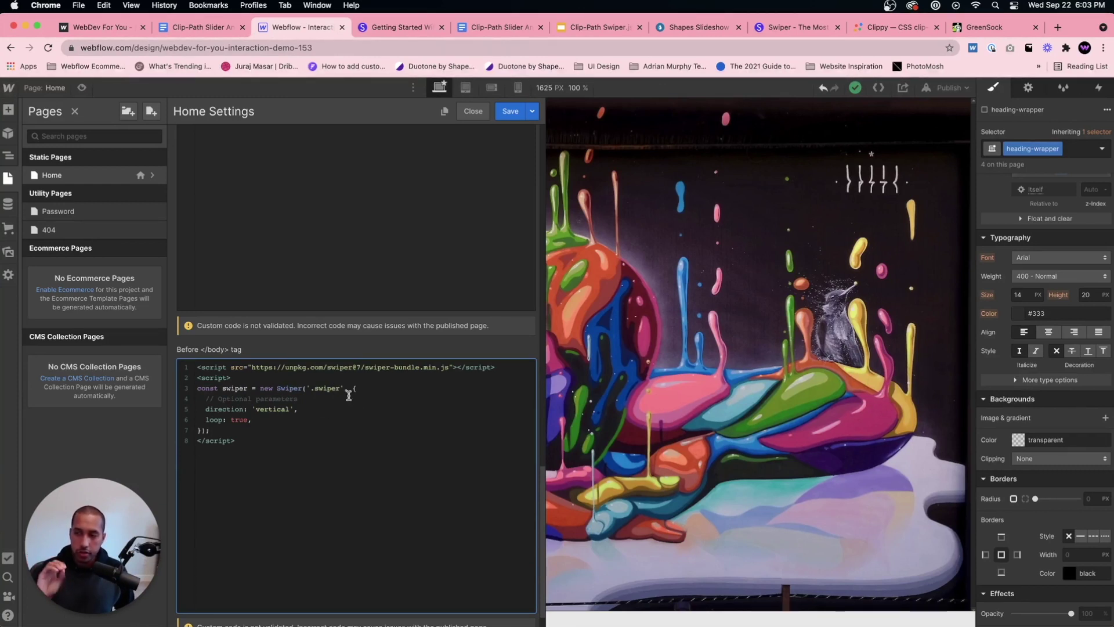
{"action": "left_click", "coordinate": [268, 410]}
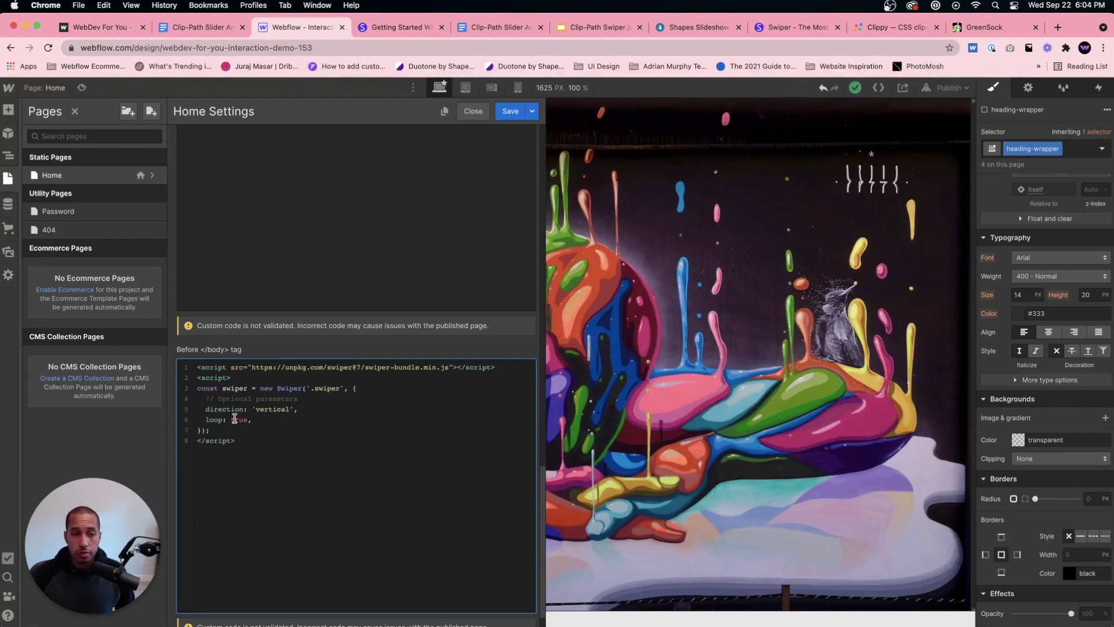
Add an empty line below loop: true in the Swiper parameters.
{"action": "left_click", "coordinate": [273, 419]}
{"action": "key", "text": "Return"}
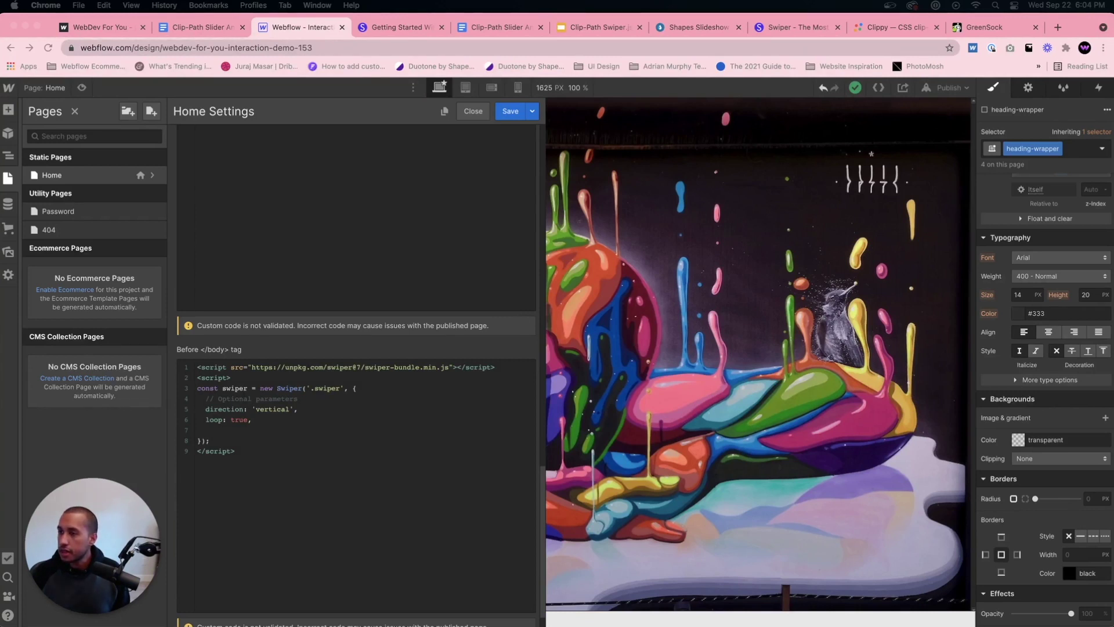
{"action": "left_click", "coordinate": [325, 429]}
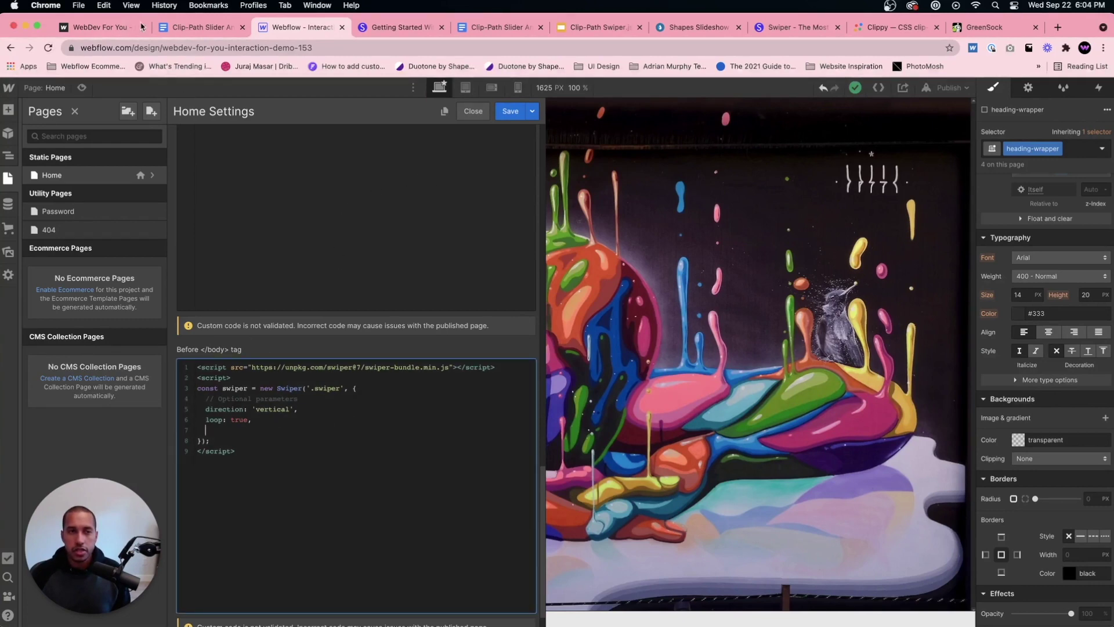
Inspect the finished example site and examine the Swiper initialization script at the end of its page code.
{"action": "left_click", "coordinate": [87, 27]}
{"action": "right_click", "coordinate": [378, 269]}
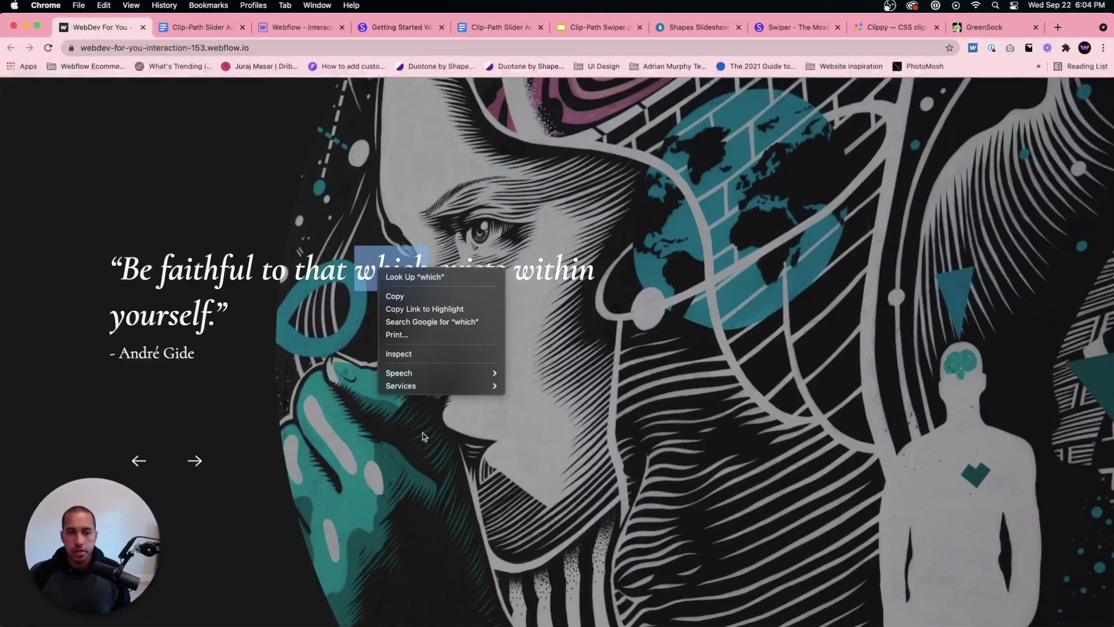
{"action": "left_click", "coordinate": [408, 355]}
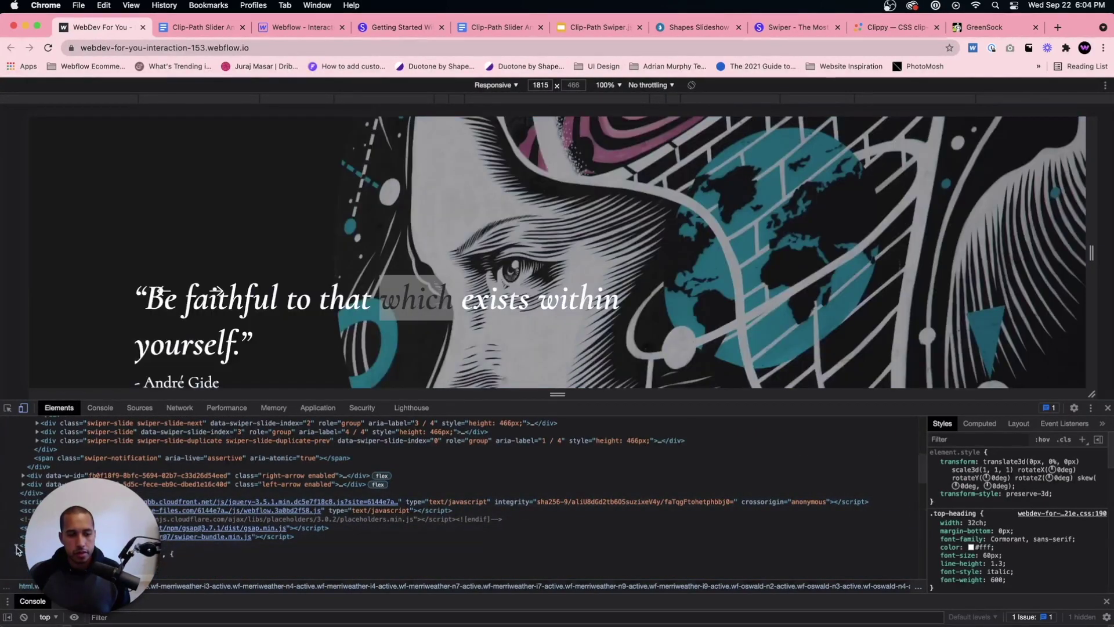
{"action": "left_click", "coordinate": [15, 546]}
{"action": "scroll", "coordinate": [16, 522], "scroll_direction": "down", "scroll_amount": 1}
{"action": "scroll", "coordinate": [232, 464], "scroll_direction": "down", "scroll_amount": 1}
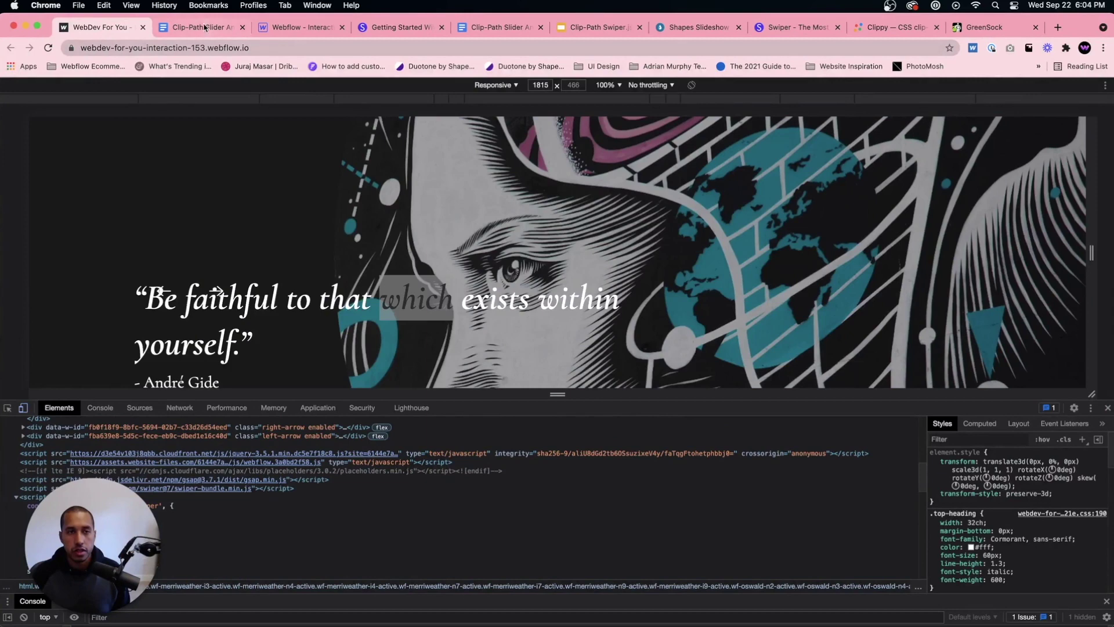
Return to the Webflow page settings and add speed: 700 on the empty line below loop: true.
{"action": "left_click", "coordinate": [313, 28]}
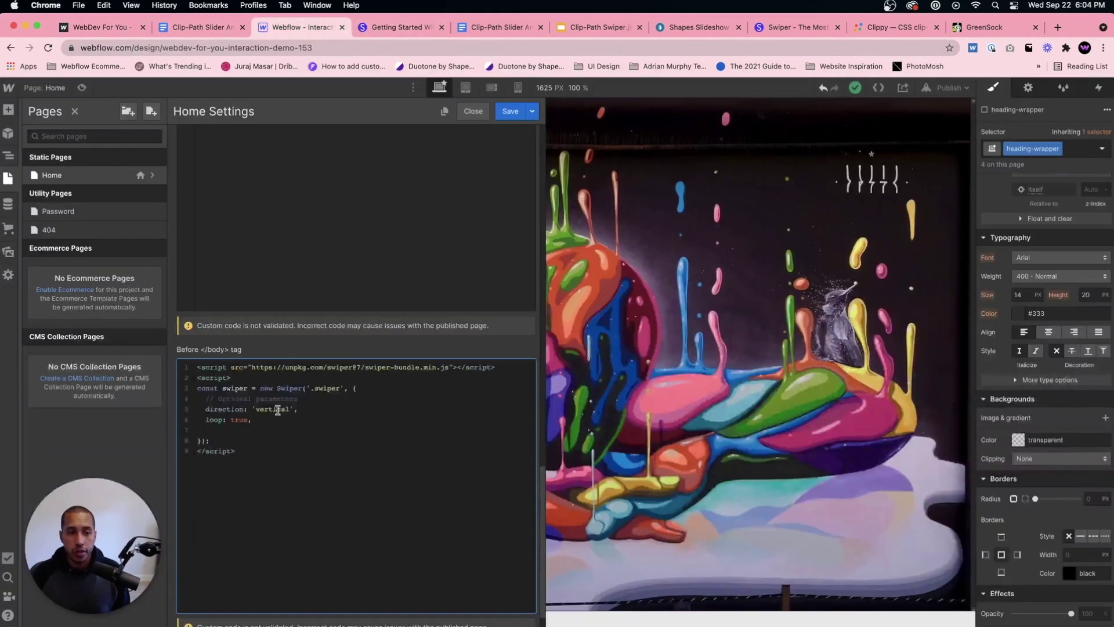
{"action": "type", "text": "speed"}
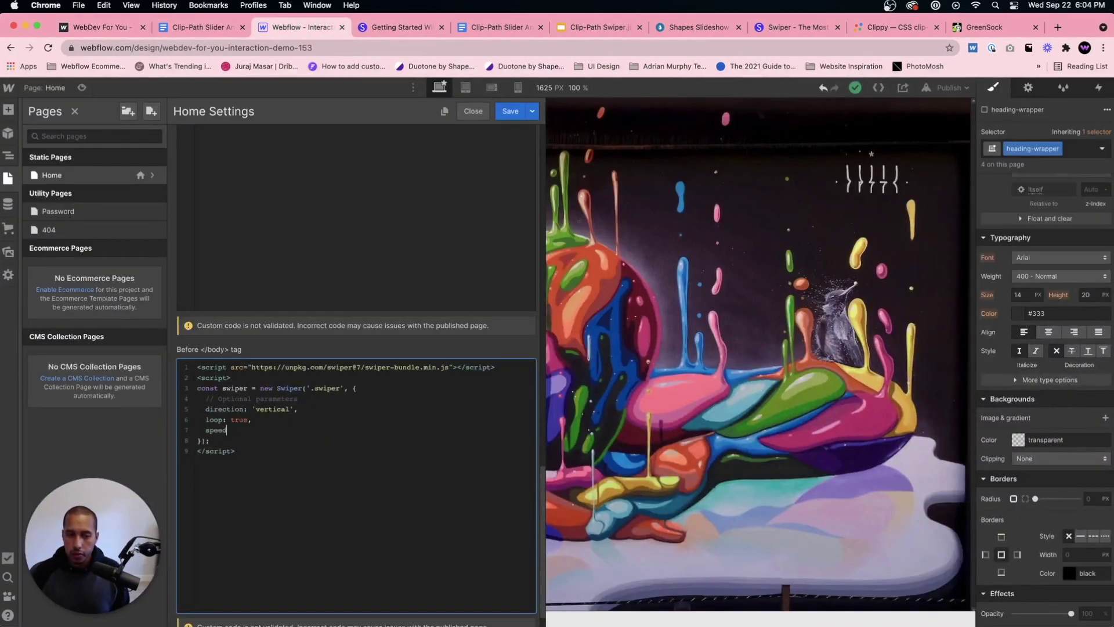
{"action": "type", "text": ": 700"}
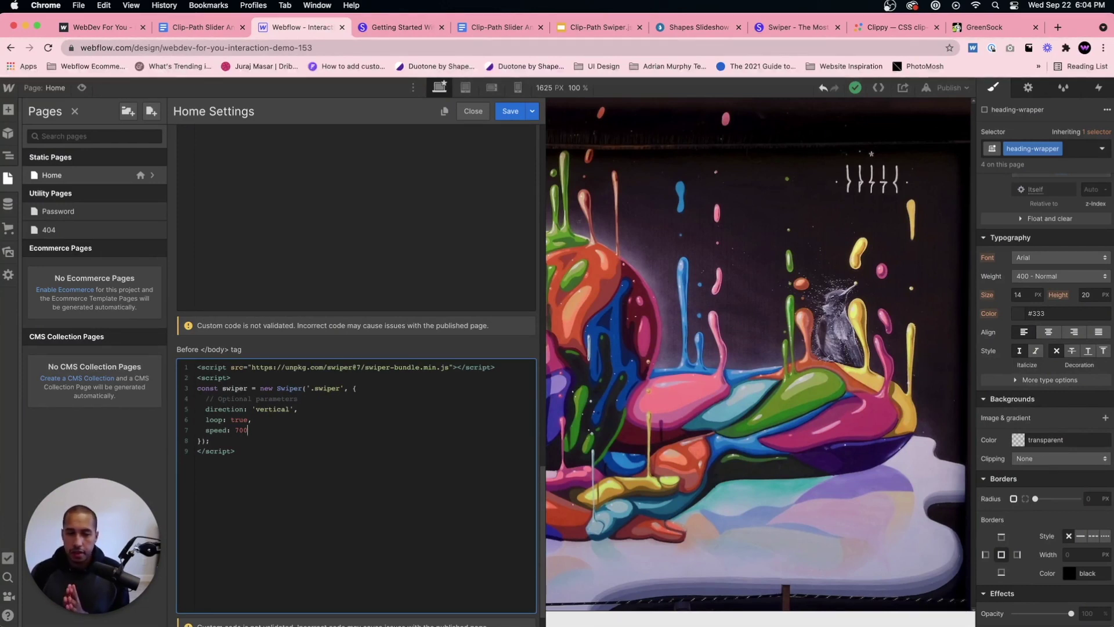
Add autoplay: true between the loop and speed parameters and save the Home page settings.
{"action": "left_click", "coordinate": [287, 422]}
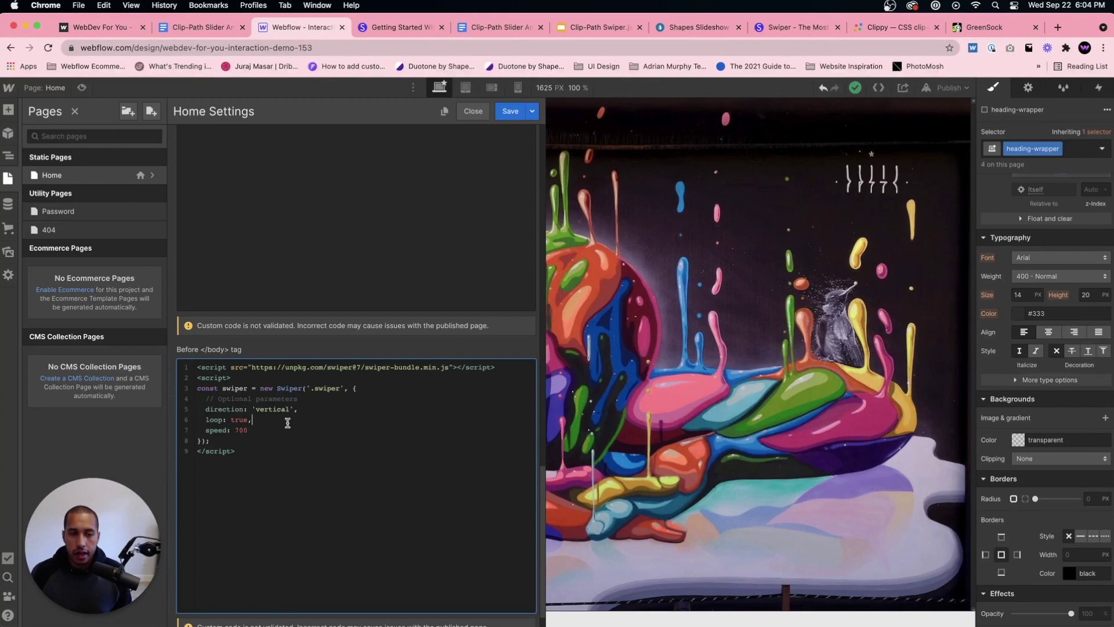
{"action": "key", "text": "Return"}
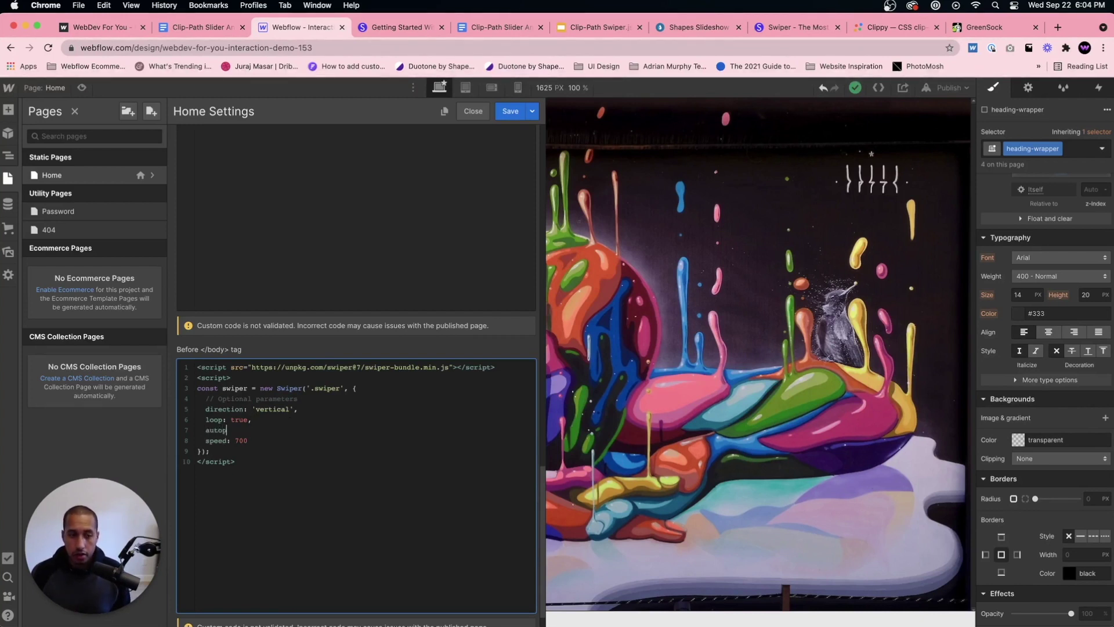
{"action": "type", "text": "autoplay:"}
{"action": "type", "text": " tt"}
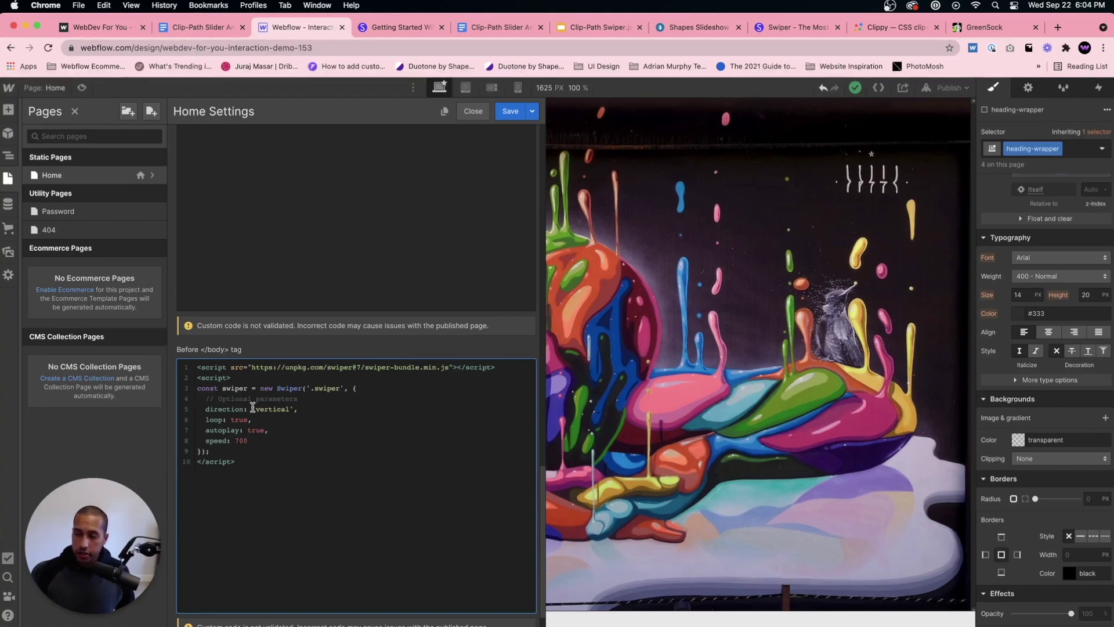
{"action": "left_click", "coordinate": [500, 114]}
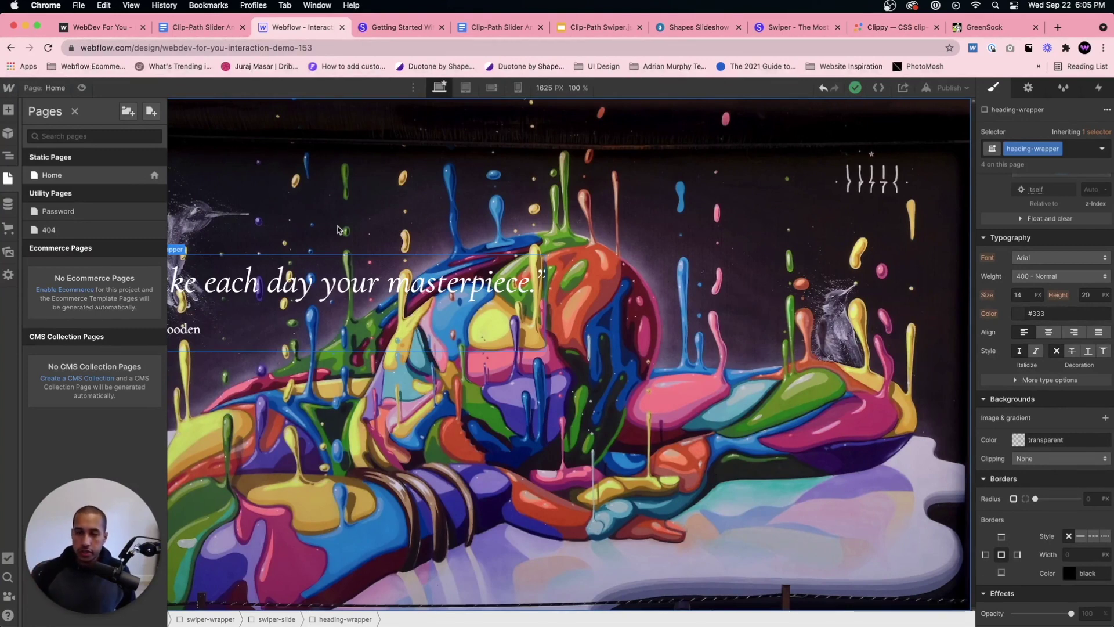
Check the slider's element structure, then publish the site to its webflow.io domain and open the live page.
{"action": "left_click", "coordinate": [8, 155]}
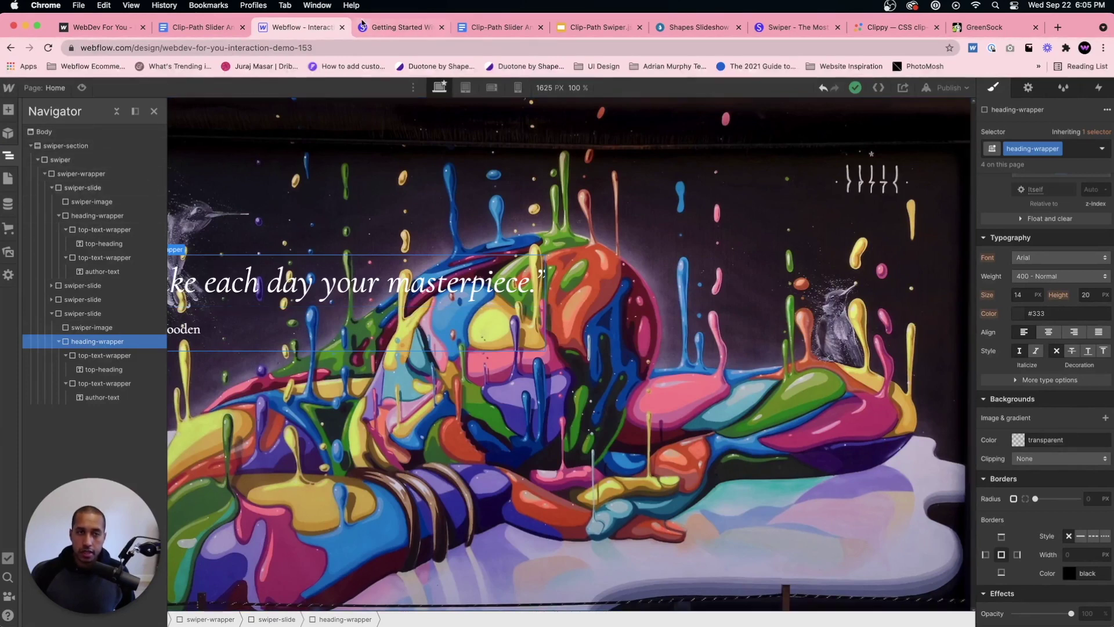
{"action": "left_click", "coordinate": [401, 27]}
{"action": "left_click", "coordinate": [299, 27]}
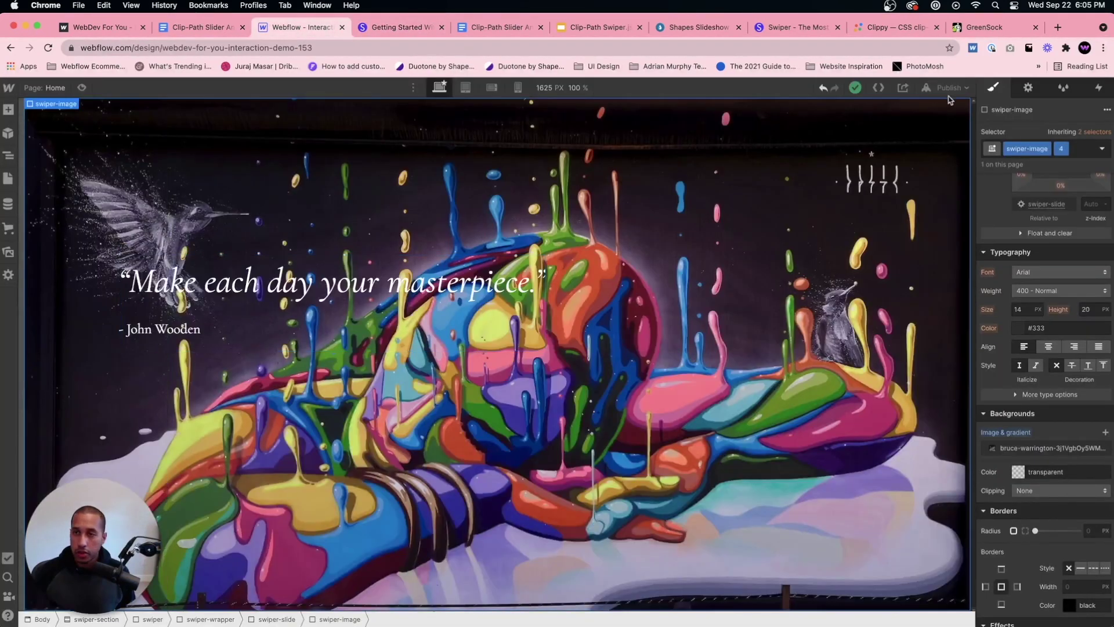
{"action": "left_click", "coordinate": [947, 87]}
{"action": "left_click", "coordinate": [909, 233]}
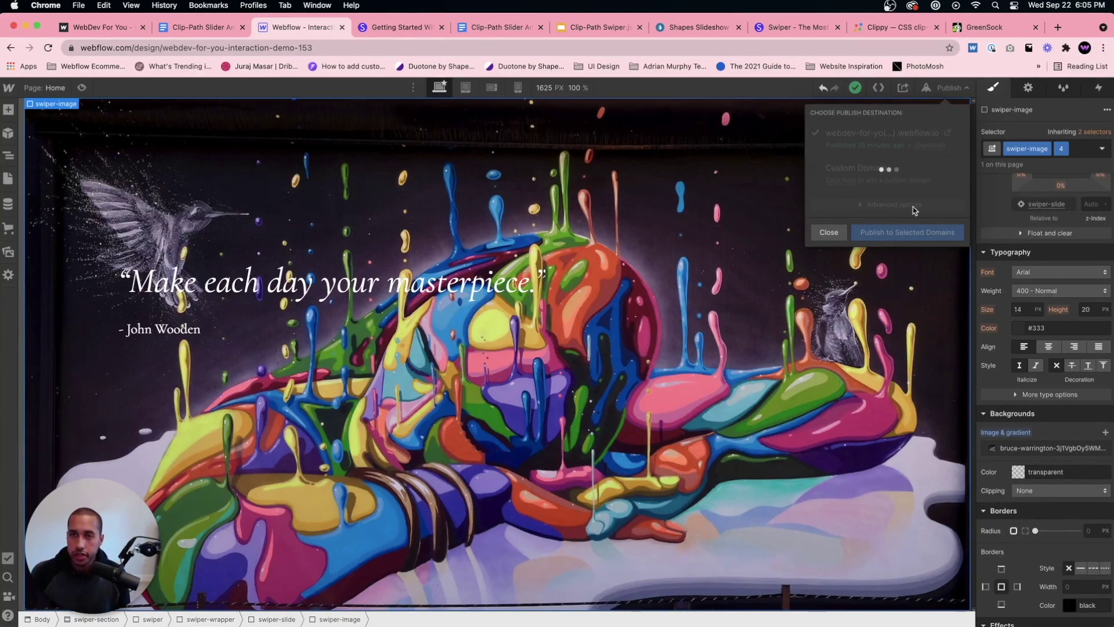
{"action": "left_click", "coordinate": [947, 134]}
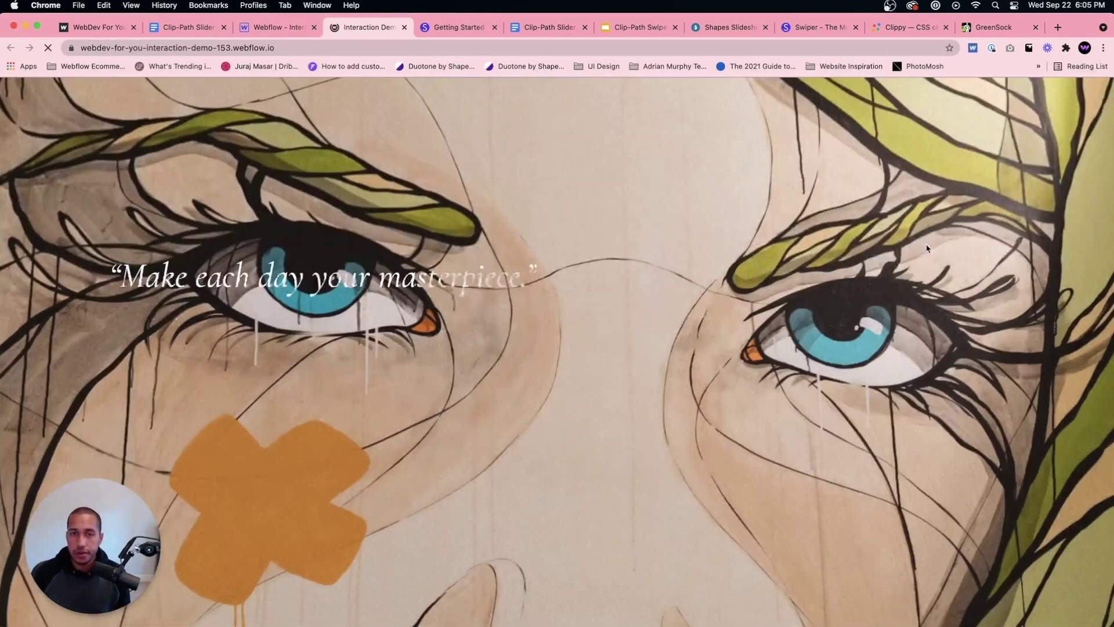
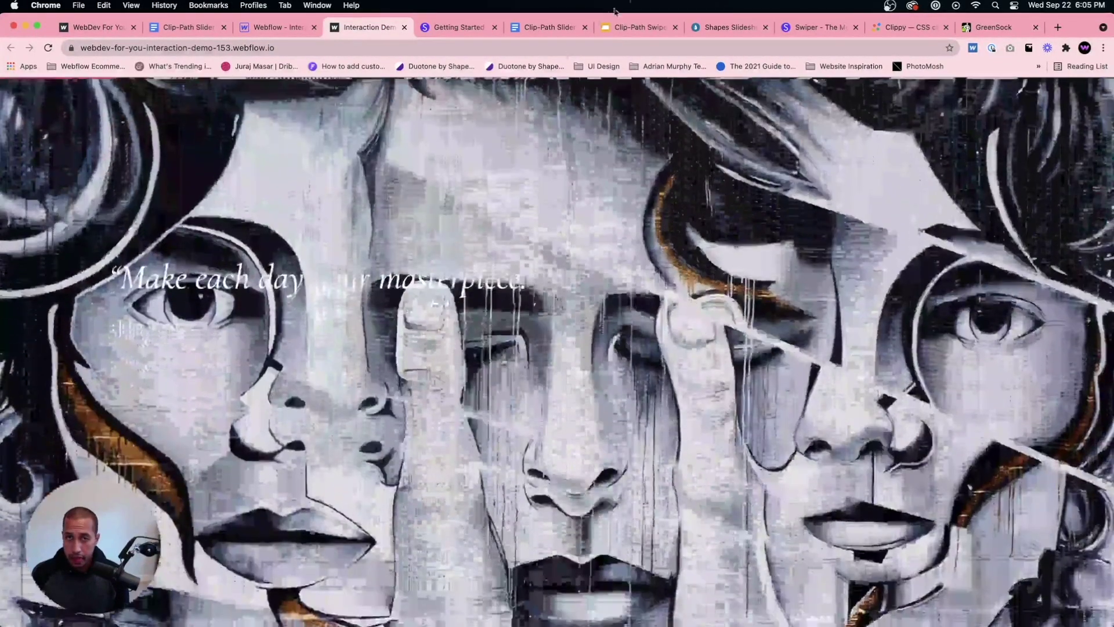
Advance the Clip-Path Swiper presentation to the slide on adding a clip-path, and open the Clippy CSS clip-path maker.
{"action": "key", "text": "super+7"}
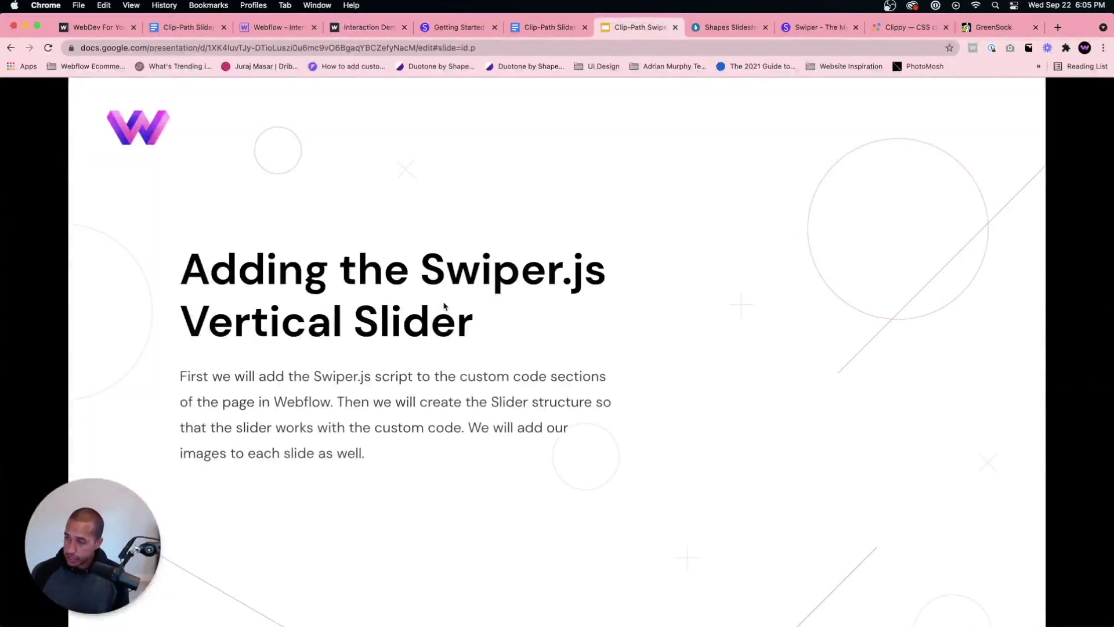
{"action": "key", "text": "Right"}
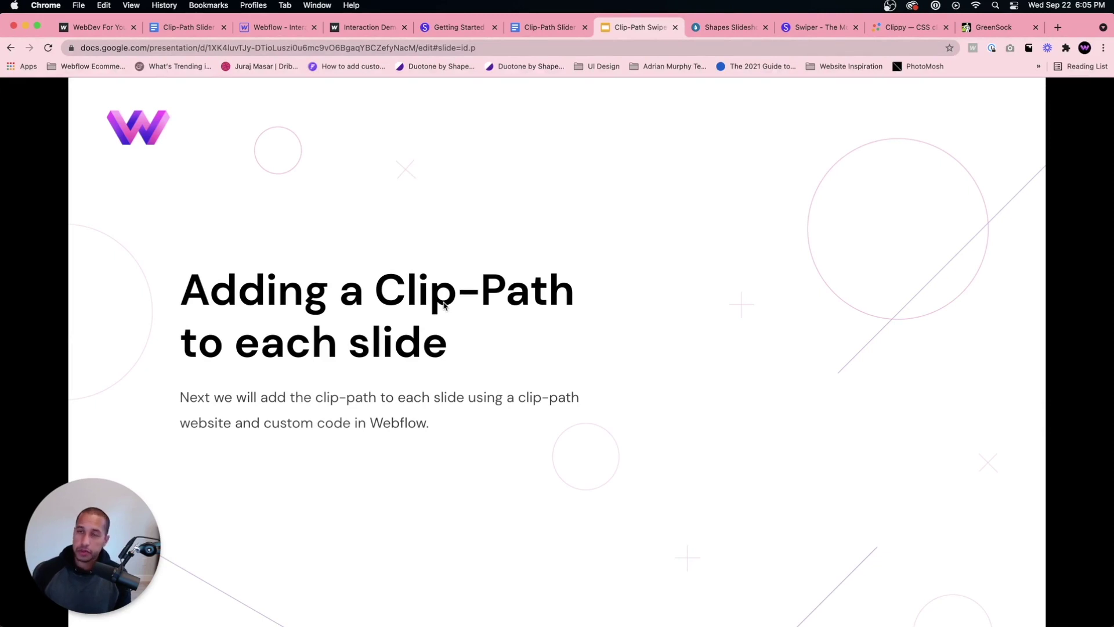
{"action": "left_click", "coordinate": [883, 29]}
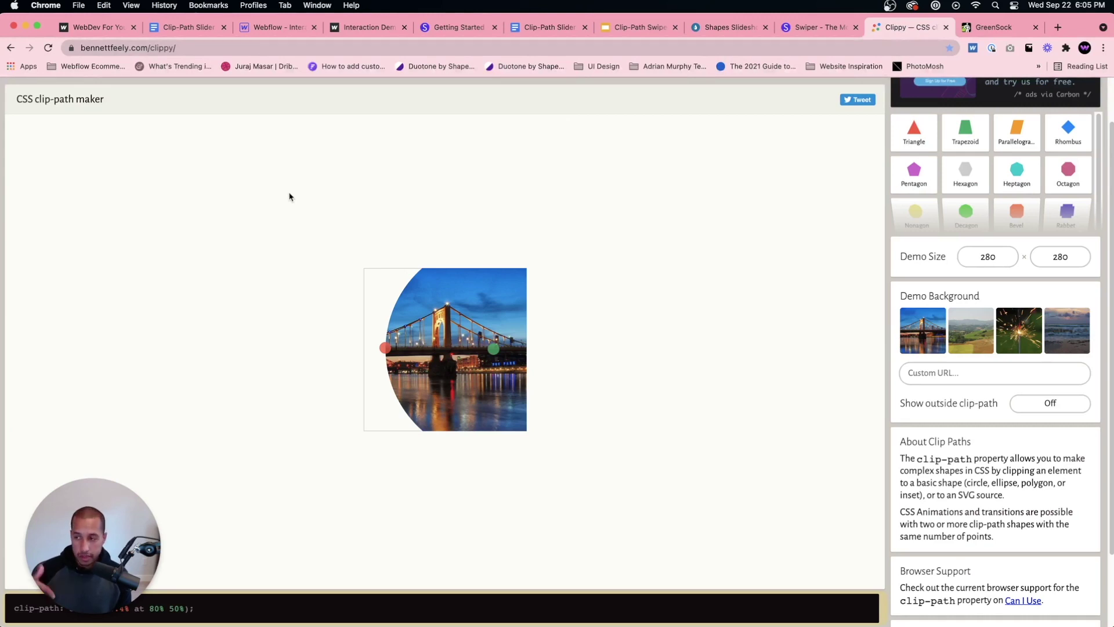
Try the Triangle clip-path shape and move its top point between the upper corners and the middle of the demo image.
{"action": "left_click", "coordinate": [925, 144]}
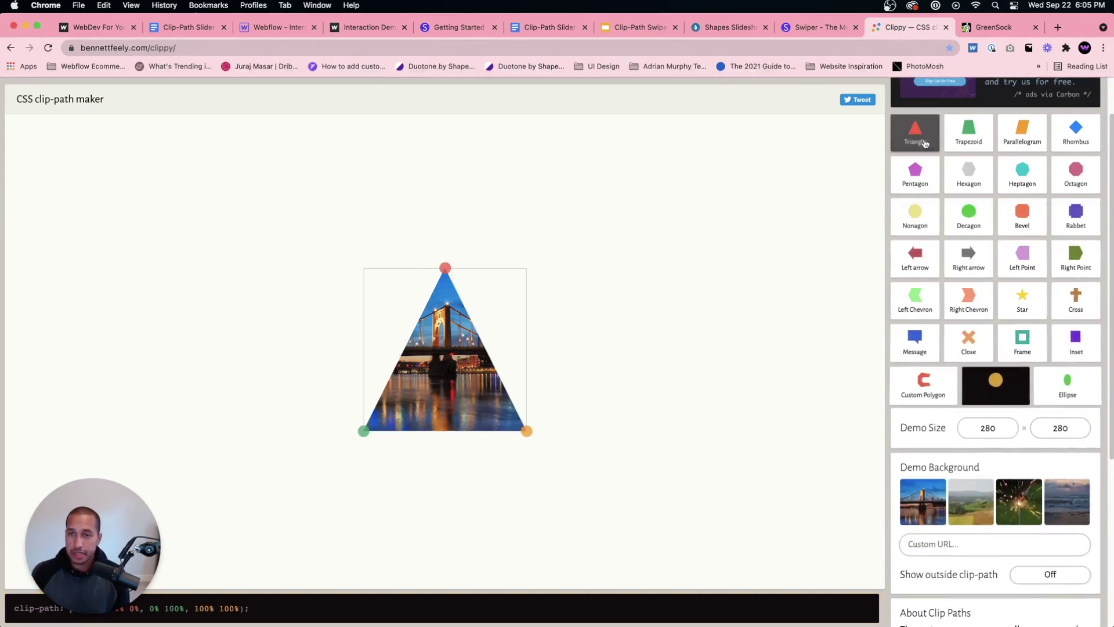
{"action": "left_click_drag", "start_coordinate": [445, 267], "coordinate": [325, 253]}
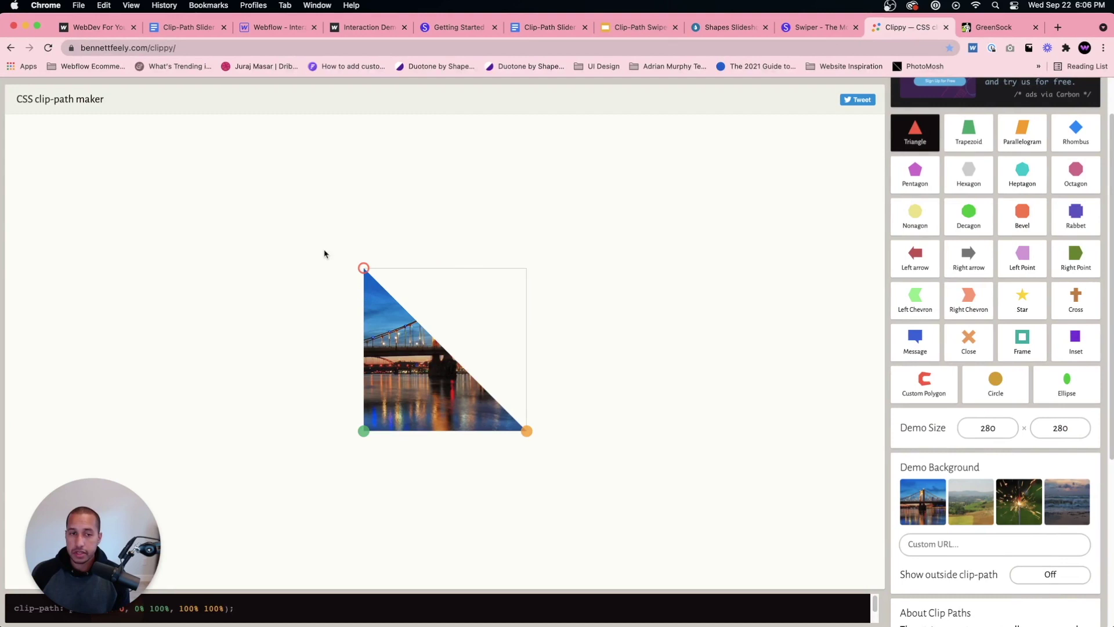
{"action": "left_click_drag", "start_coordinate": [527, 430], "coordinate": [559, 475]}
{"action": "left_click_drag", "start_coordinate": [364, 267], "coordinate": [294, 239]}
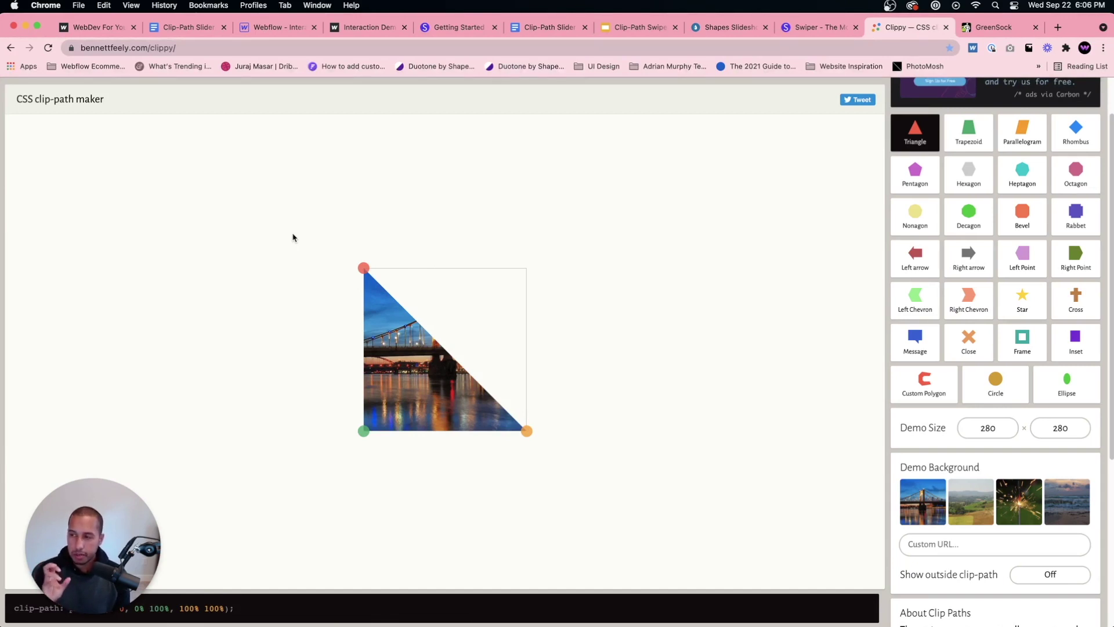
{"action": "left_click_drag", "start_coordinate": [364, 267], "coordinate": [527, 257]}
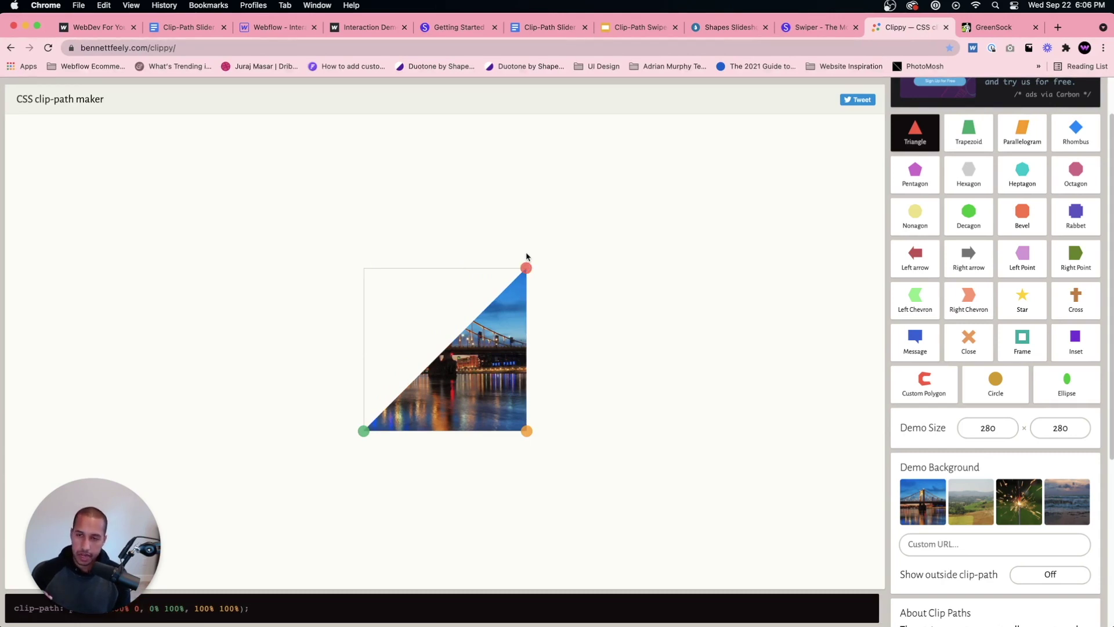
{"action": "left_click_drag", "start_coordinate": [526, 267], "coordinate": [526, 267]}
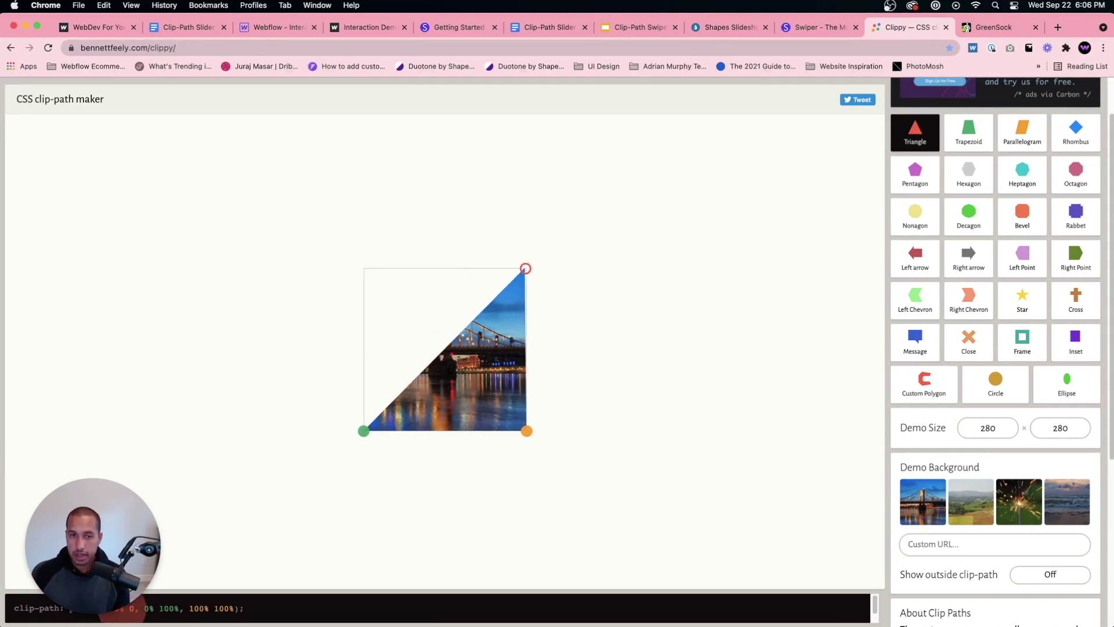
{"action": "left_click_drag", "start_coordinate": [529, 266], "coordinate": [335, 207]}
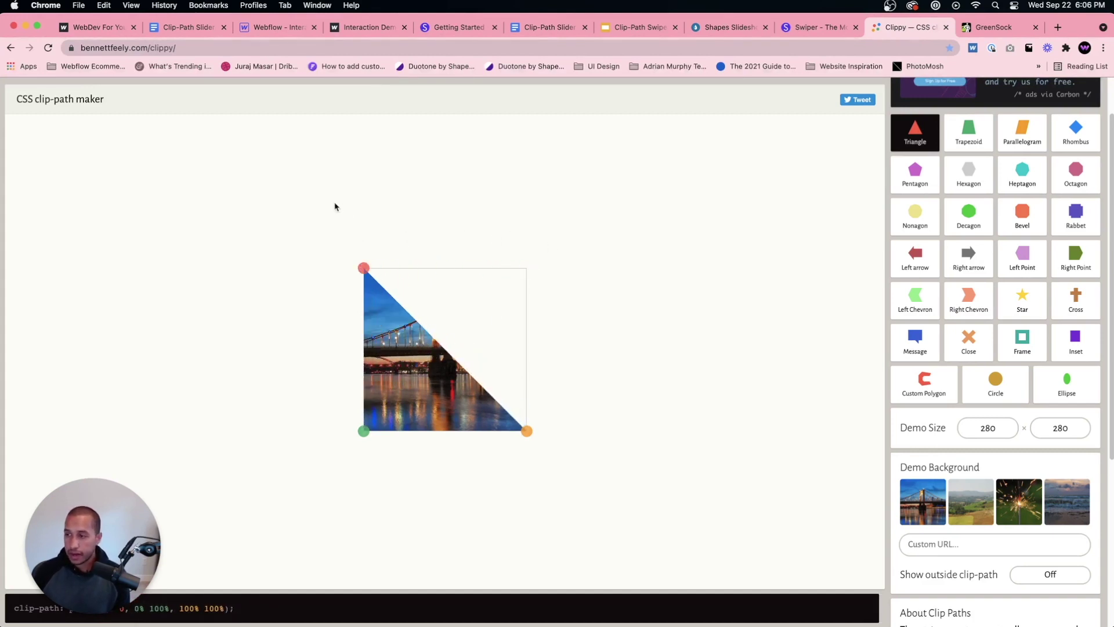
{"action": "left_click_drag", "start_coordinate": [381, 256], "coordinate": [454, 265]}
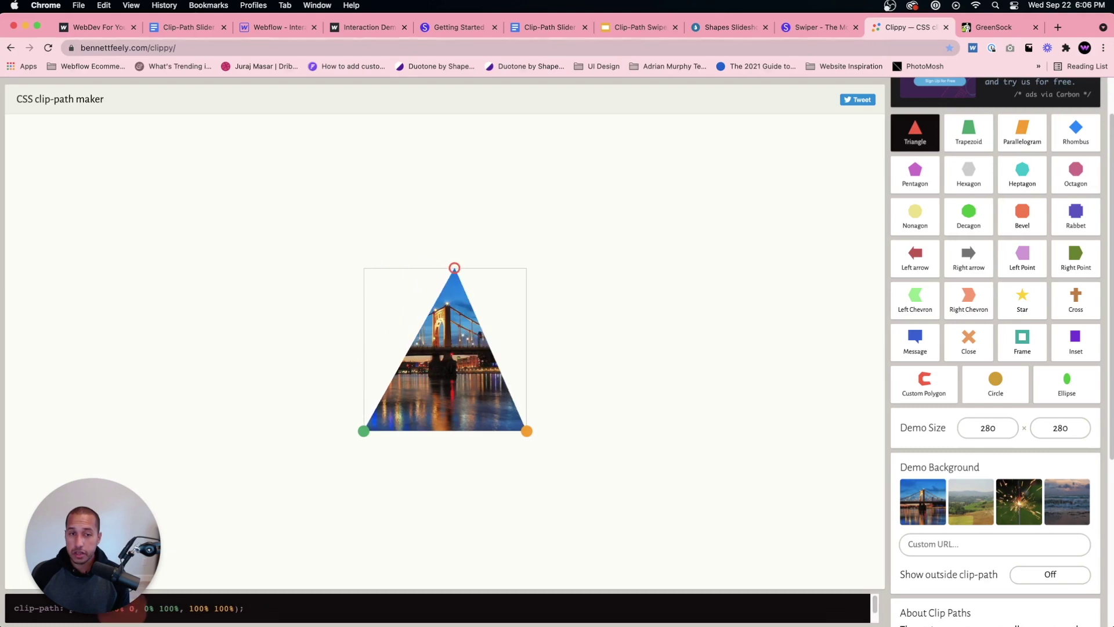
Try other preset clip-path shapes, ending with Right arrow, and highlight the generated clip-path code.
{"action": "left_click", "coordinate": [1022, 216]}
{"action": "left_click", "coordinate": [1021, 297]}
{"action": "left_click", "coordinate": [969, 255]}
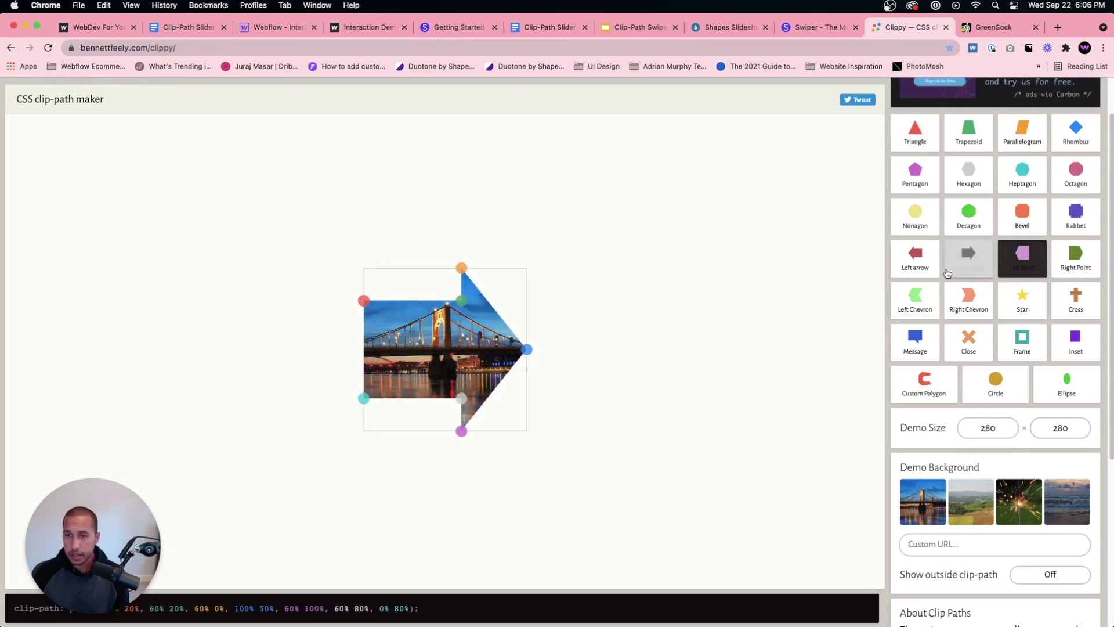
{"action": "left_click_drag", "start_coordinate": [423, 611], "coordinate": [32, 608]}
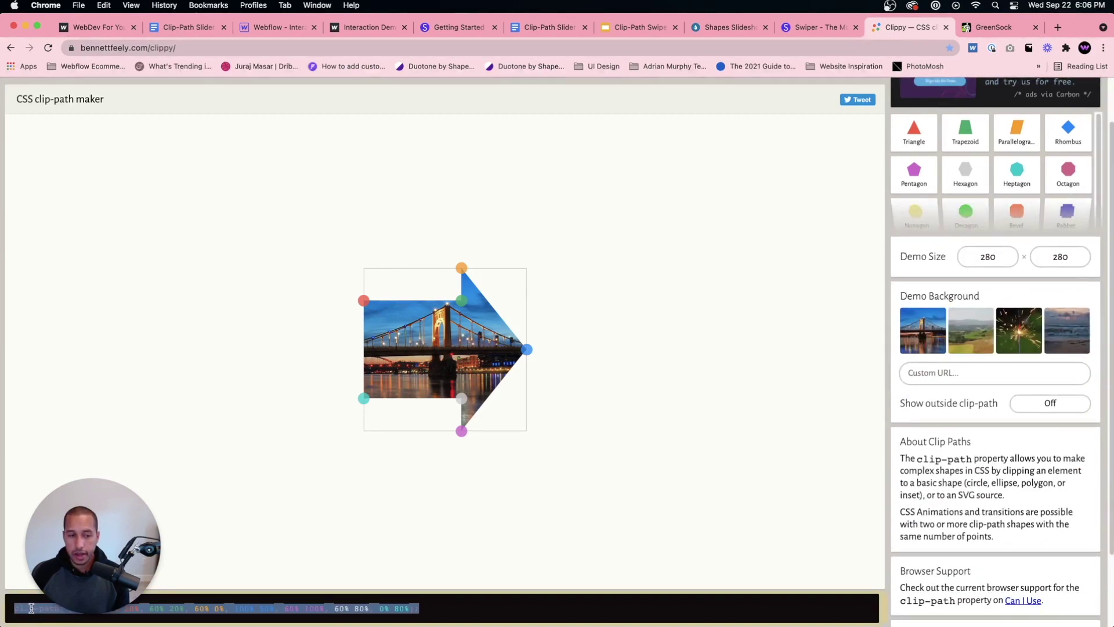
{"action": "left_click", "coordinate": [409, 617]}
Apply the Circle clip-path shape, try shifting its centre, then reset the circle and reduce its radius to about half.
{"action": "mouse_move", "coordinate": [1000, 186]}
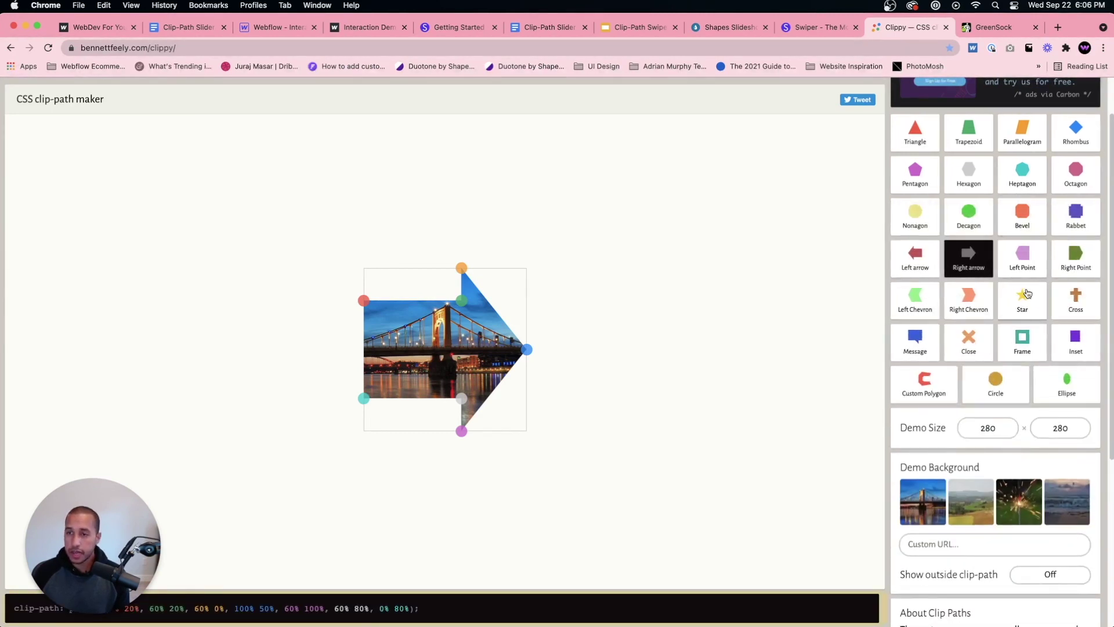
{"action": "left_click", "coordinate": [995, 382]}
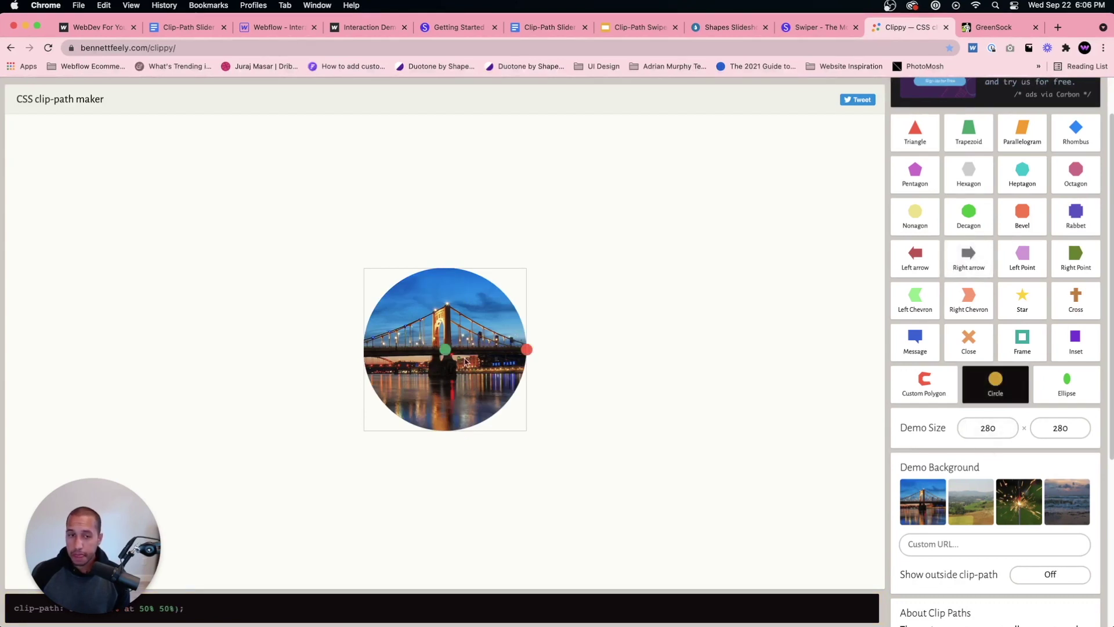
{"action": "left_click_drag", "start_coordinate": [444, 350], "coordinate": [462, 349]}
{"action": "left_click", "coordinate": [995, 382]}
{"action": "left_click_drag", "start_coordinate": [526, 349], "coordinate": [484, 352]}
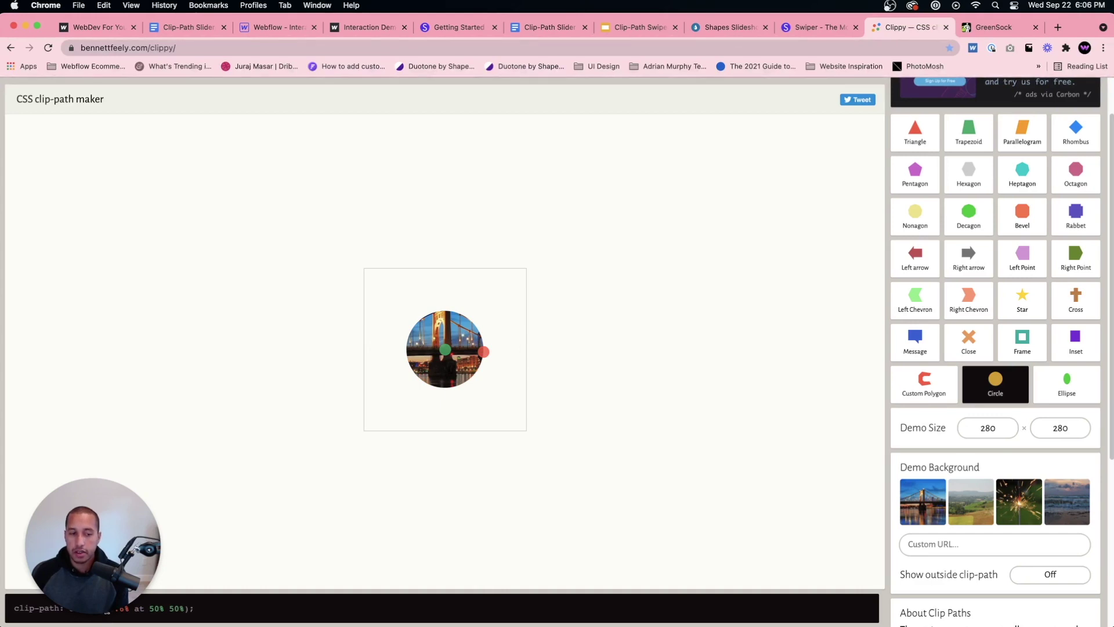
Move the circle's centre to 80% 50% and try larger and smaller radii around it.
{"action": "left_click_drag", "start_coordinate": [485, 352], "coordinate": [513, 350]}
{"action": "left_click_drag", "start_coordinate": [442, 348], "coordinate": [493, 350]}
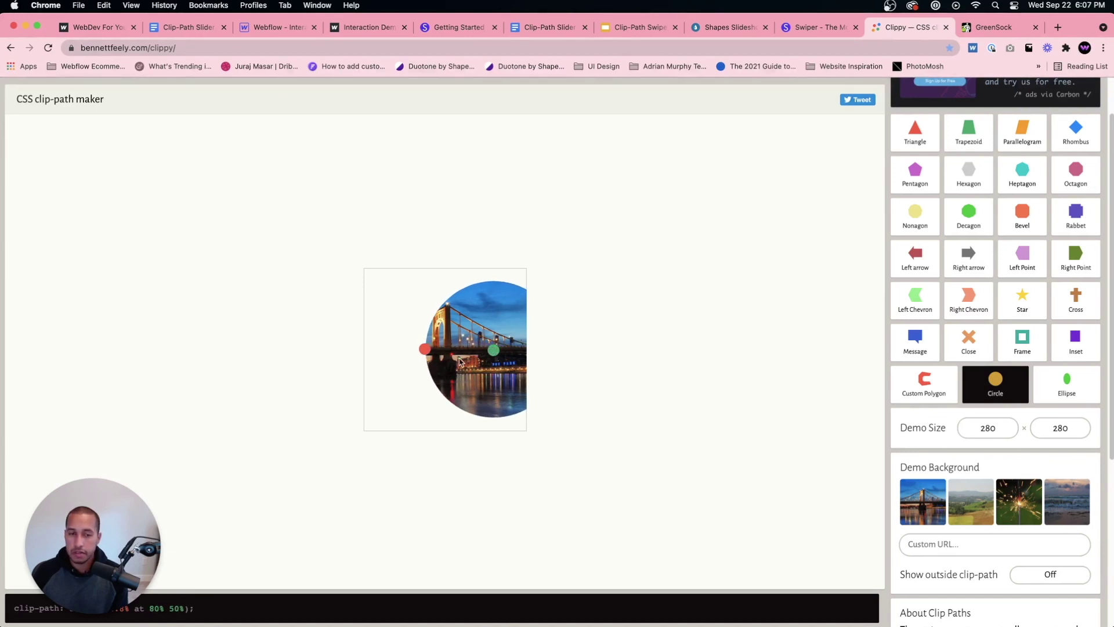
{"action": "left_click_drag", "start_coordinate": [424, 349], "coordinate": [380, 345]}
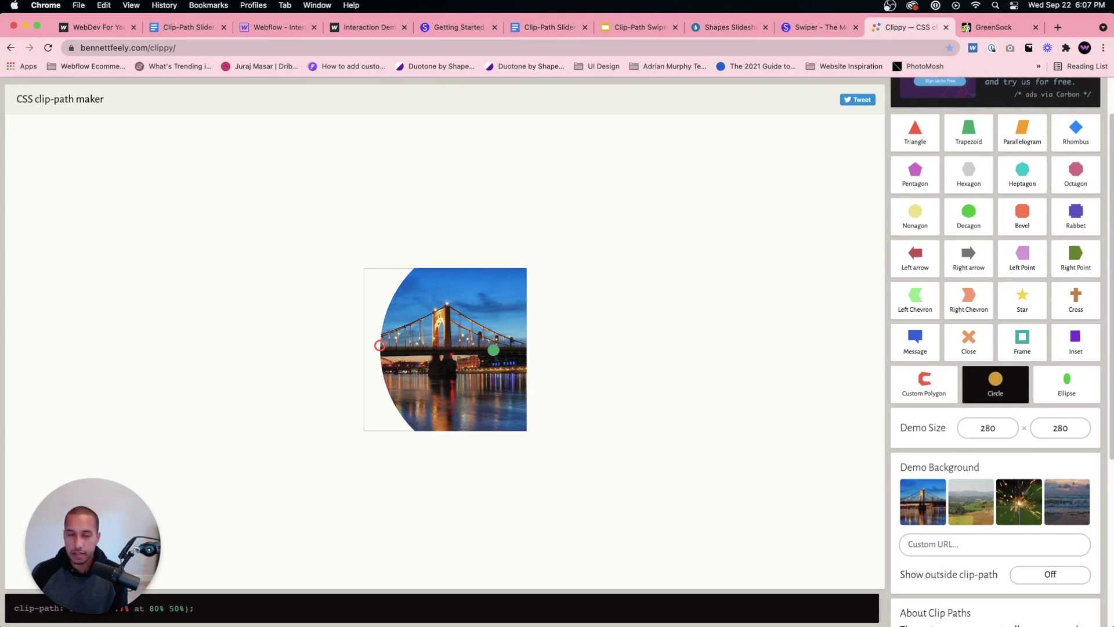
{"action": "left_click_drag", "start_coordinate": [380, 345], "coordinate": [464, 351]}
Open the live Webflow demo, close its developer tools, and advance through the slides to examine the circular clip-path on each image.
{"action": "left_click", "coordinate": [93, 27]}
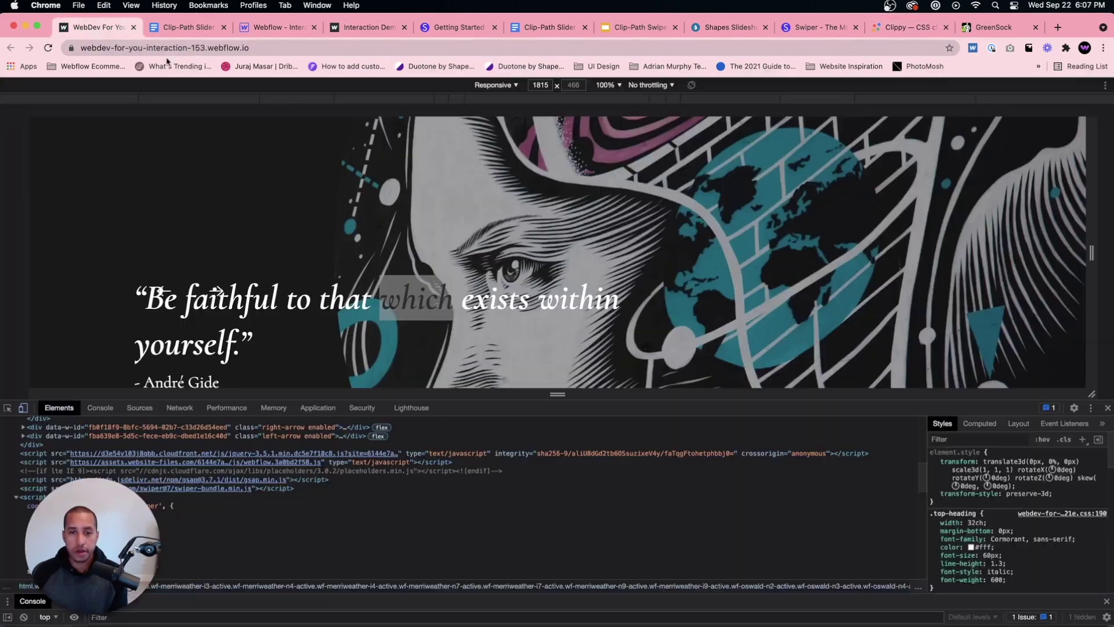
{"action": "left_click", "coordinate": [1107, 408]}
{"action": "left_click", "coordinate": [194, 461]}
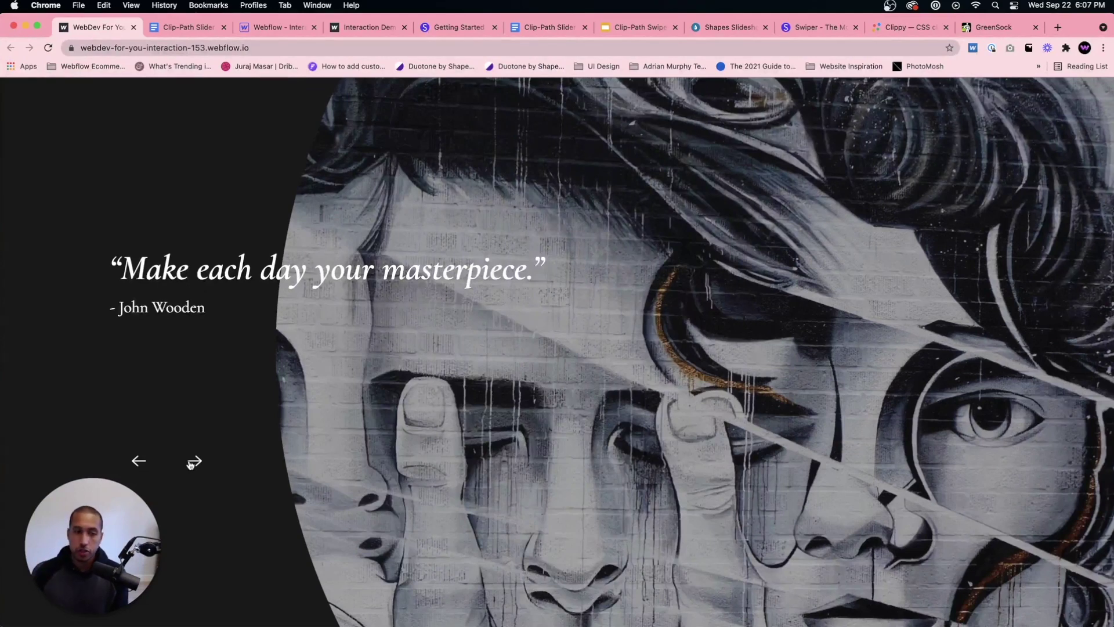
{"action": "left_click", "coordinate": [192, 462]}
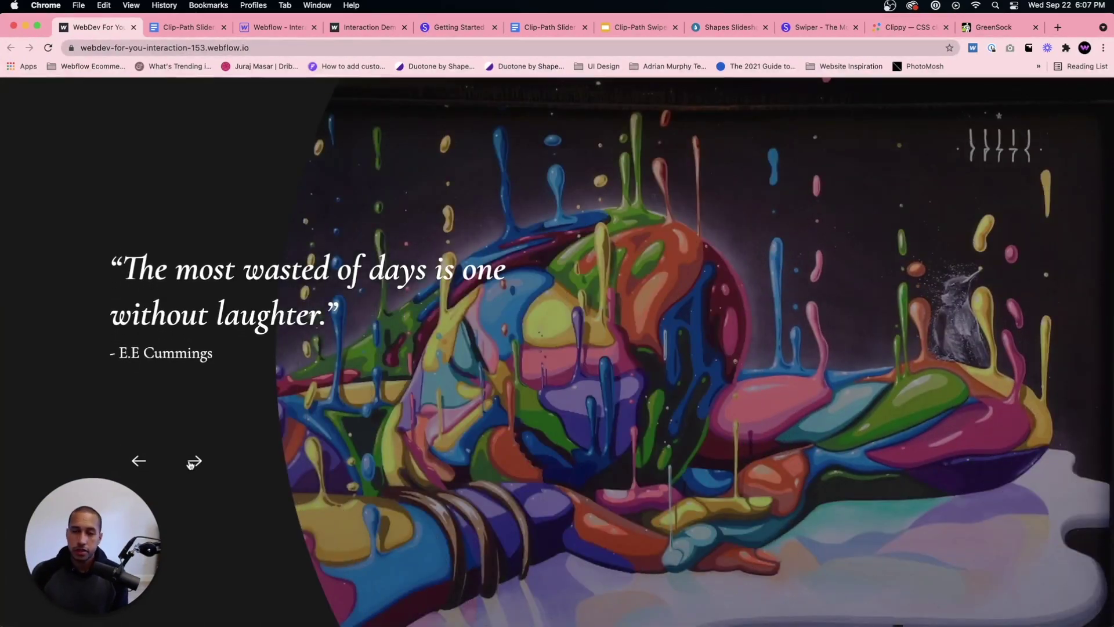
{"action": "left_click", "coordinate": [192, 462]}
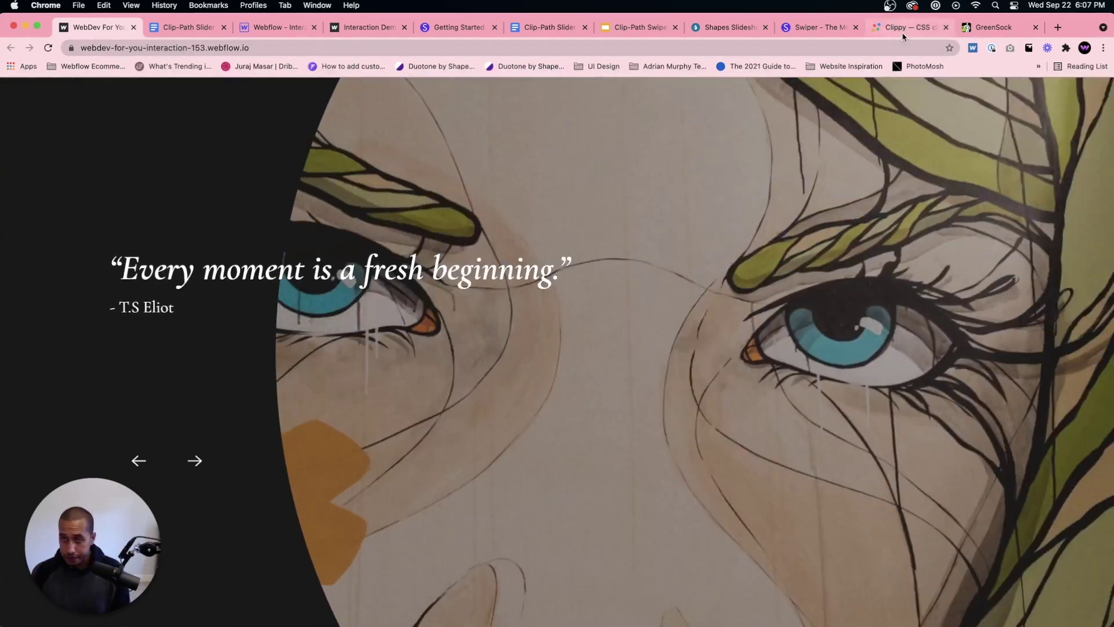
Review the circle in Clippy and the .swiper-image clip-path rule in the Clip-Path Slider Animation document, then switch to the Webflow Designer.
{"action": "left_click", "coordinate": [903, 34]}
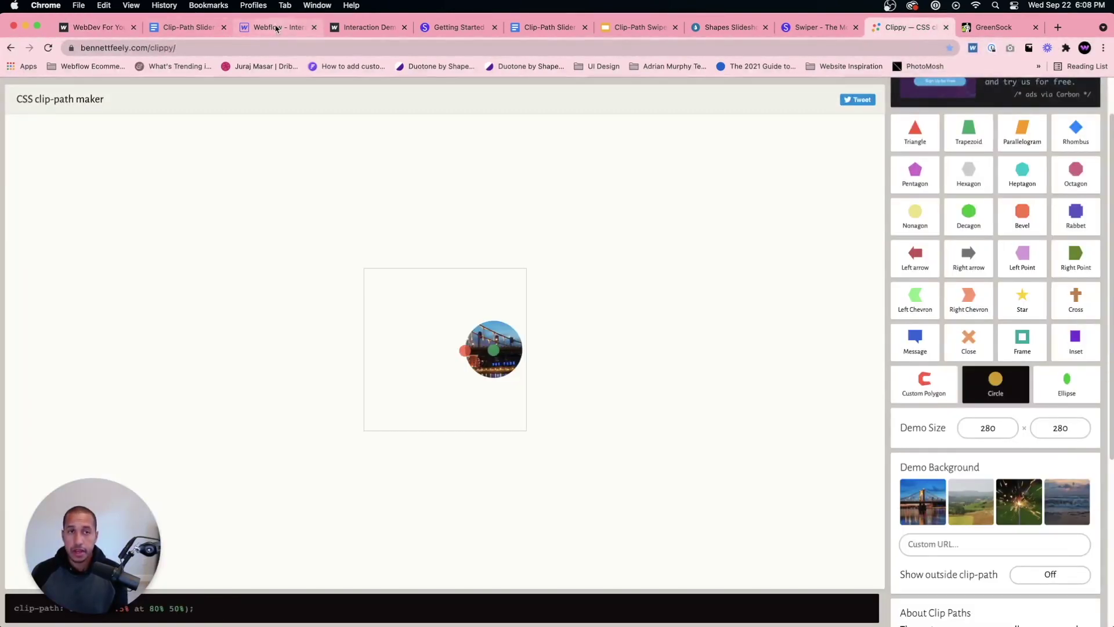
{"action": "left_click", "coordinate": [544, 27]}
{"action": "scroll", "coordinate": [457, 342], "scroll_direction": "up", "scroll_amount": 1}
{"action": "scroll", "coordinate": [457, 343], "scroll_direction": "up", "scroll_amount": 3}
{"action": "scroll", "coordinate": [425, 329], "scroll_direction": "down", "scroll_amount": 3}
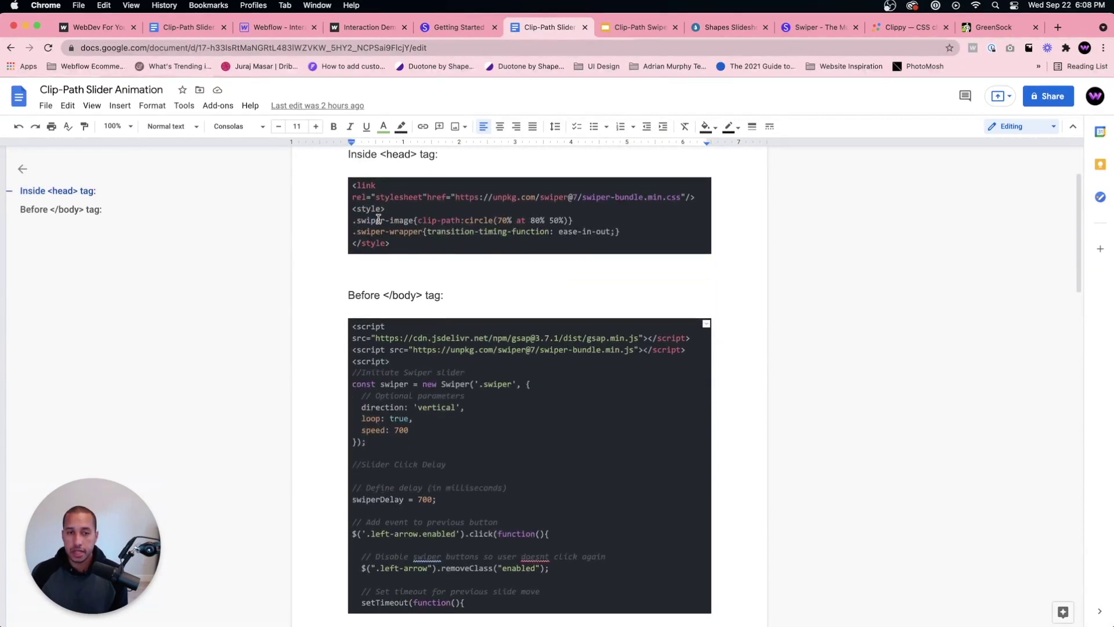
{"action": "left_click", "coordinate": [264, 27]}
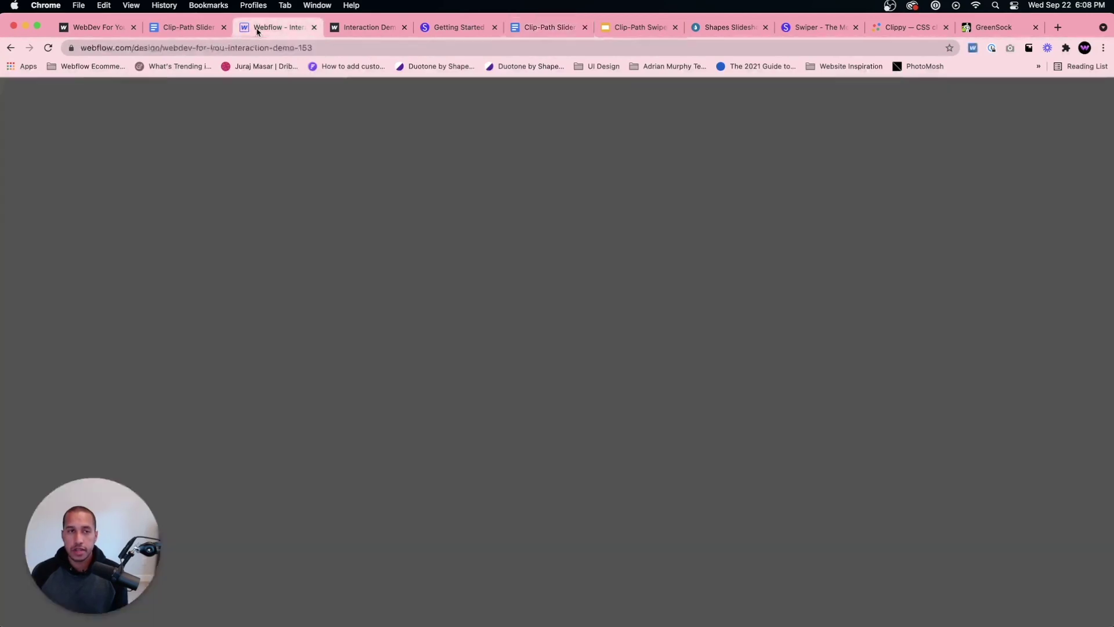
Open the Home page settings in Webflow and start a <style> block below the stylesheet link in the head custom code.
{"action": "left_click", "coordinate": [5, 177]}
{"action": "left_click", "coordinate": [8, 178]}
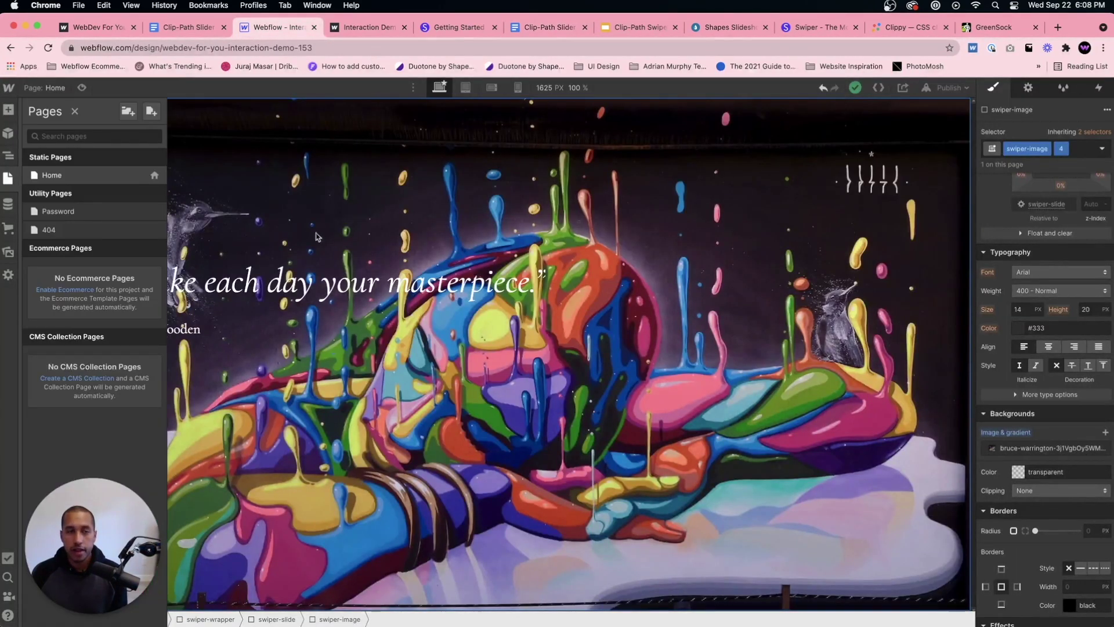
{"action": "left_click", "coordinate": [155, 177]}
{"action": "scroll", "coordinate": [334, 367], "scroll_direction": "down", "scroll_amount": 15}
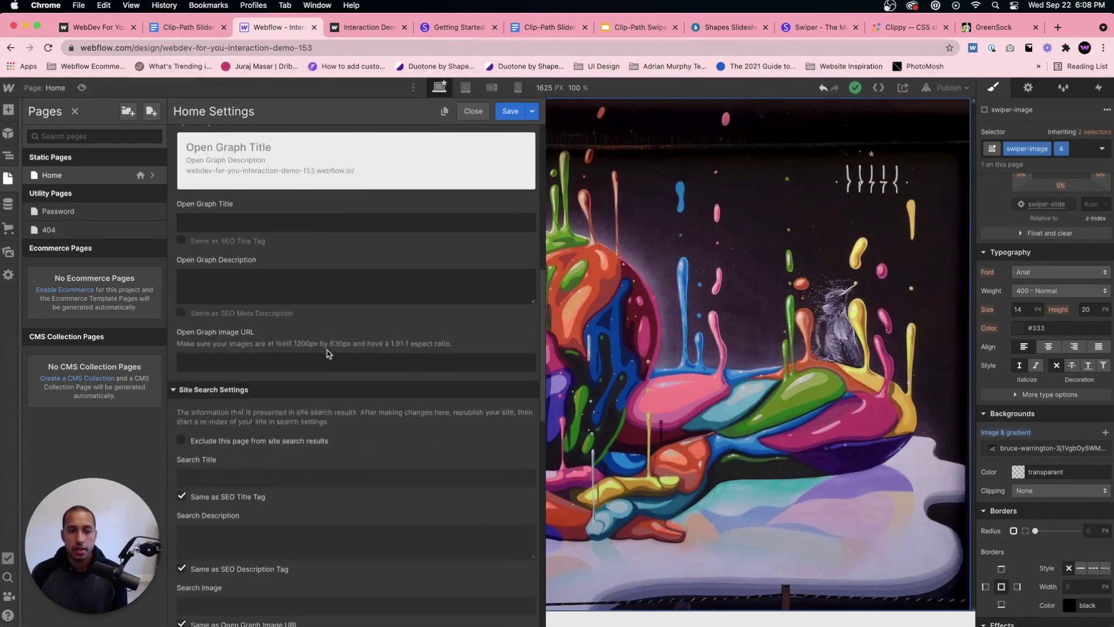
{"action": "left_click", "coordinate": [517, 218]}
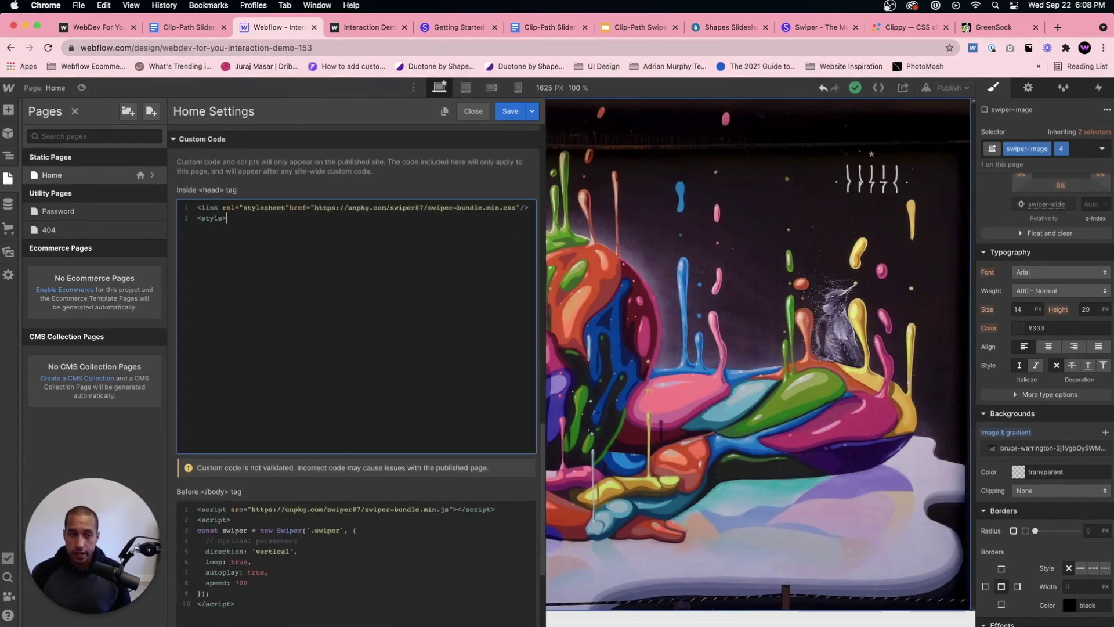
Copy the rule .swiper-image{clip-path:circle(70% at 80% 50%)} from the Clip-Path Slider Animation document into the Home page's head code below <style>.
{"action": "left_click", "coordinate": [650, 32]}
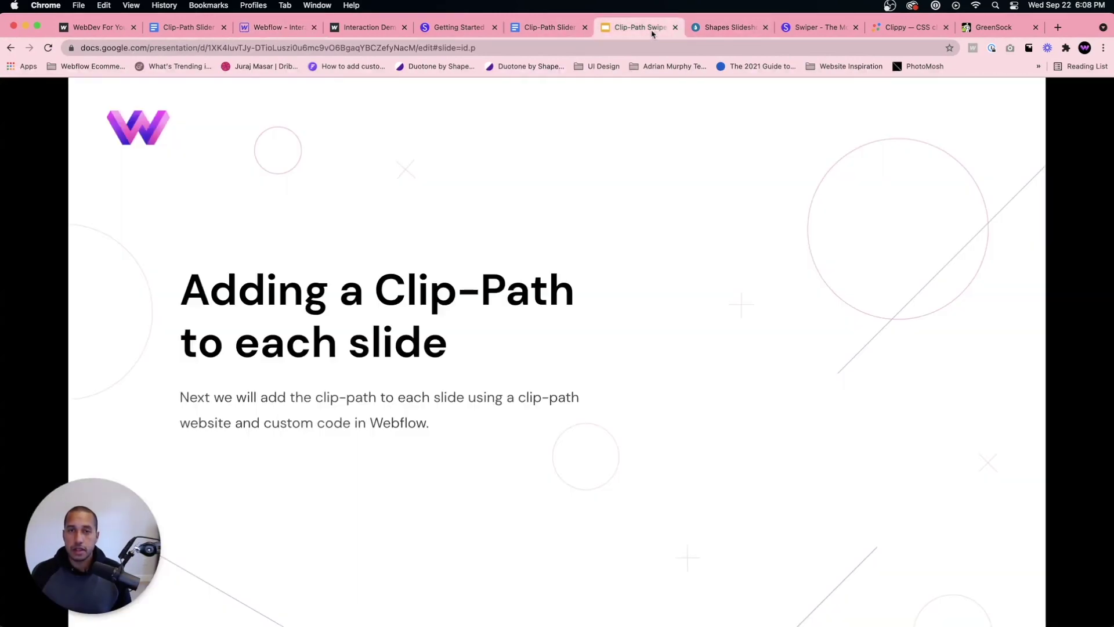
{"action": "left_click", "coordinate": [528, 29]}
{"action": "left_click", "coordinate": [422, 241]}
{"action": "left_click_drag", "start_coordinate": [353, 221], "coordinate": [576, 220]}
{"action": "key", "text": "super+c"}
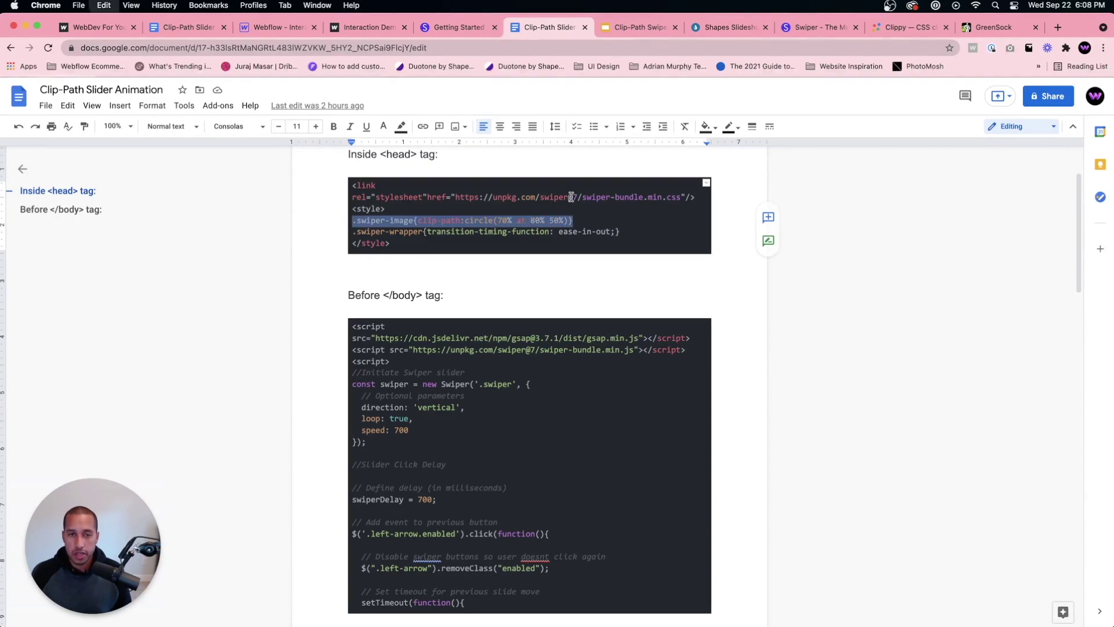
{"action": "left_click", "coordinate": [273, 27]}
{"action": "left_click", "coordinate": [231, 238]}
{"action": "key", "text": "super+v"}
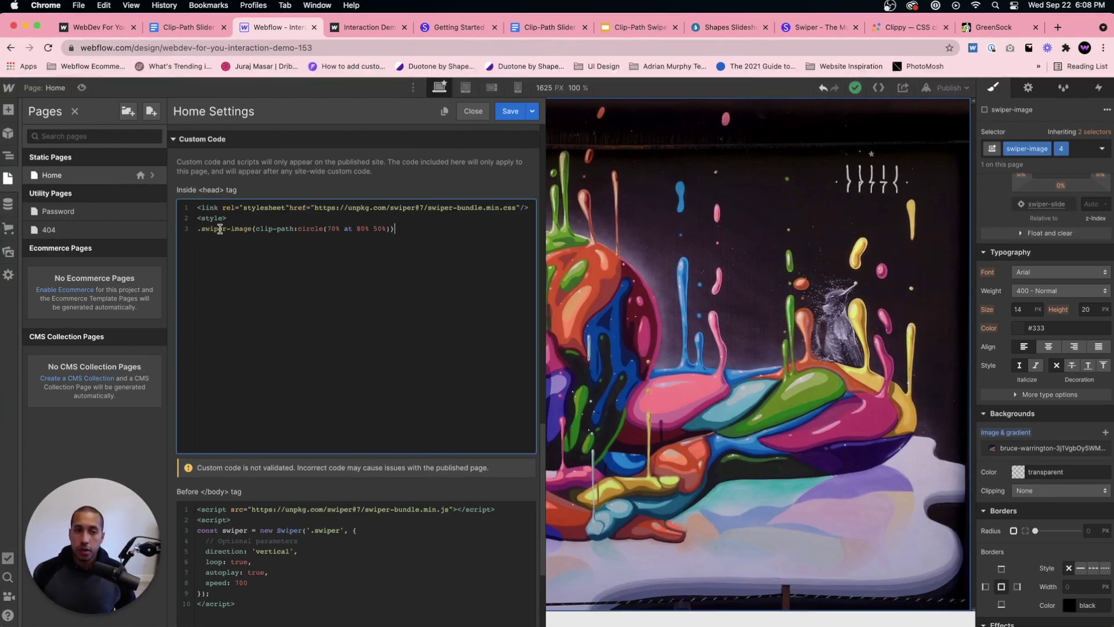
Compare the circle values in the .swiper-image clip-path rule with the circle preview on the Clippy website.
{"action": "left_click_drag", "start_coordinate": [253, 230], "coordinate": [304, 230]}
{"action": "left_click", "coordinate": [319, 229]}
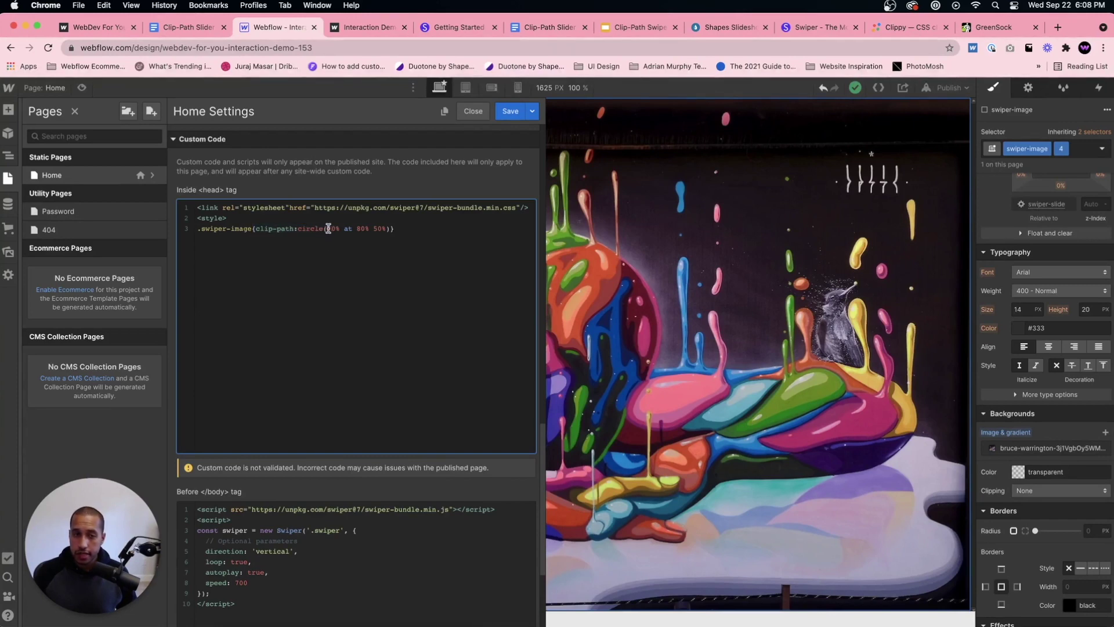
{"action": "left_click", "coordinate": [905, 27]}
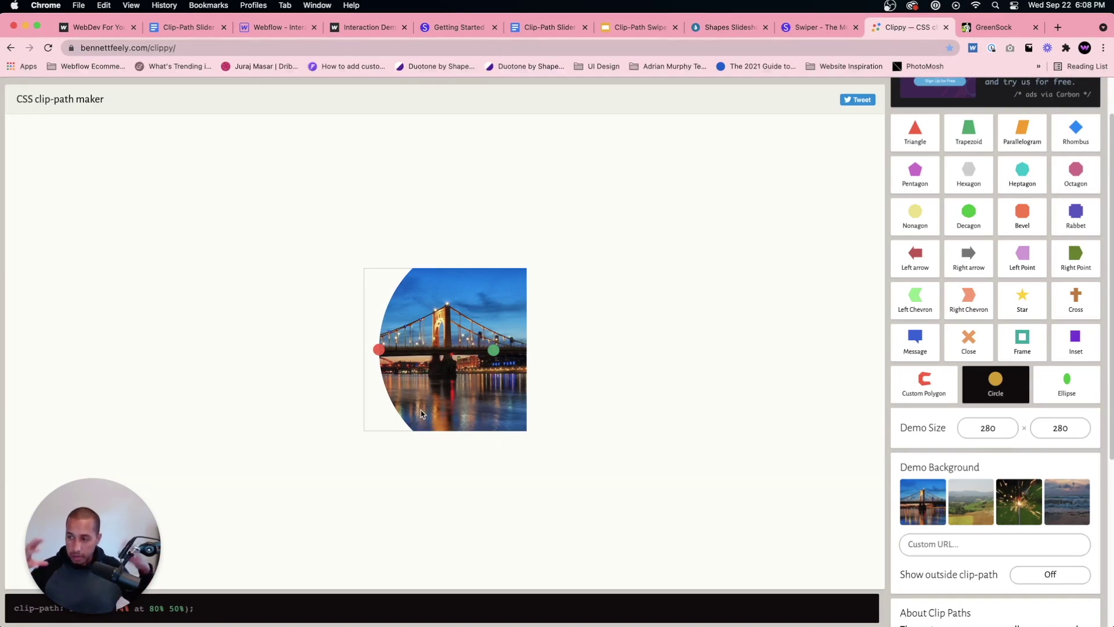
{"action": "left_click", "coordinate": [273, 27]}
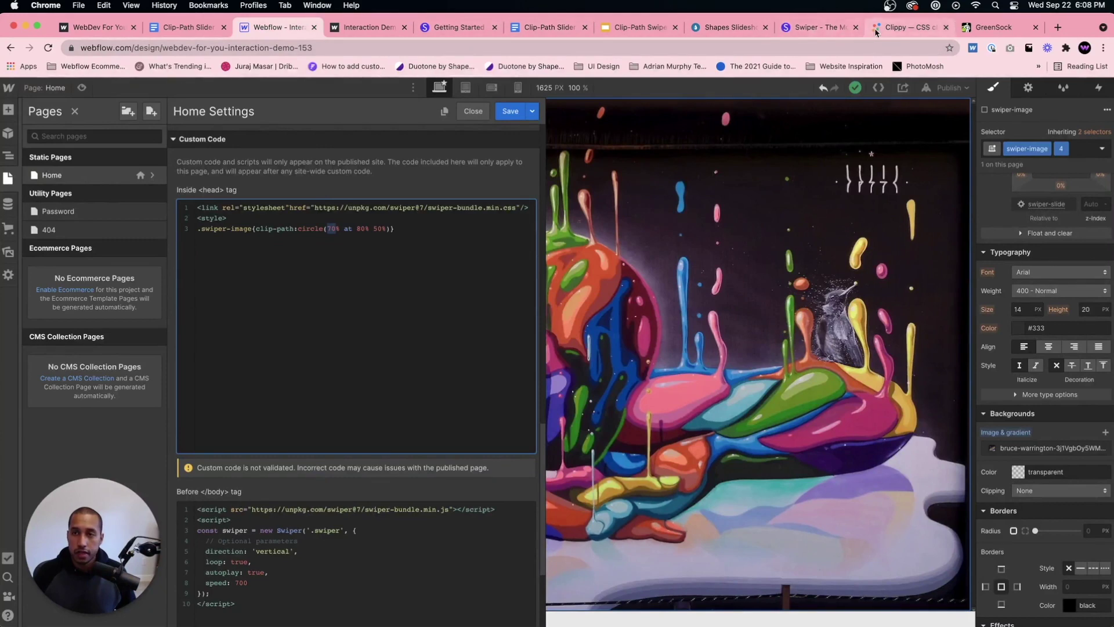
{"action": "left_click", "coordinate": [908, 28]}
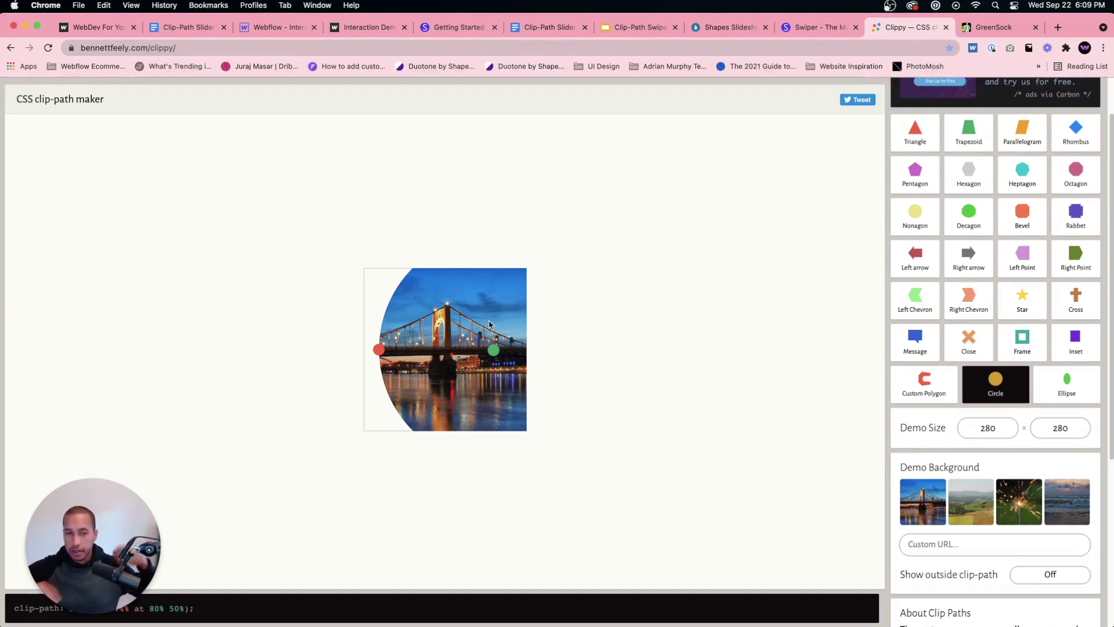
{"action": "key", "text": "super+3"}
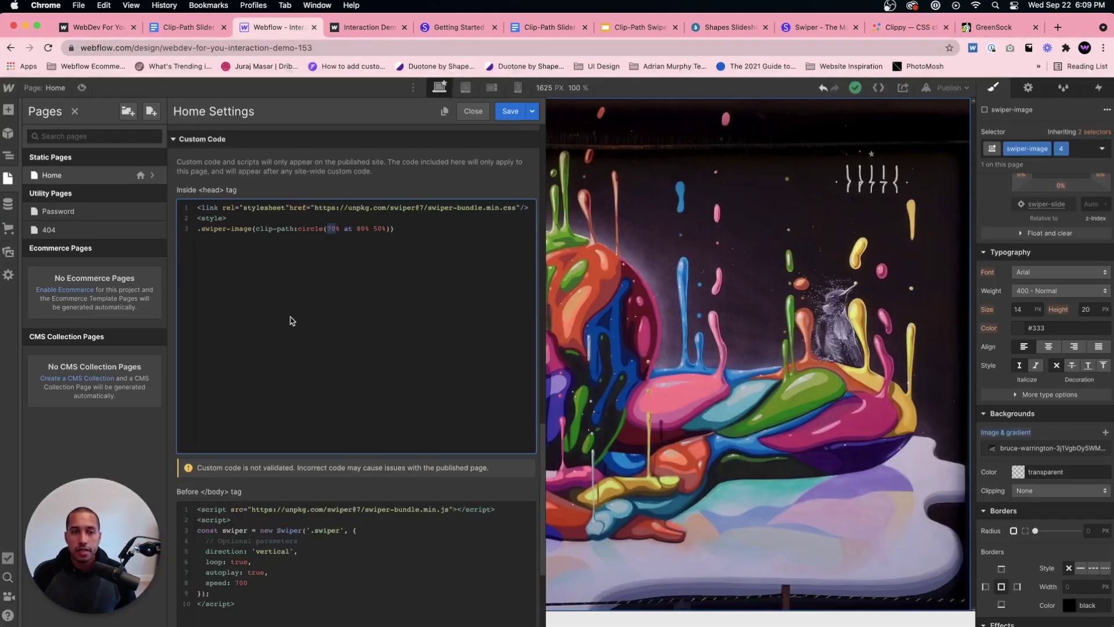
{"action": "left_click", "coordinate": [395, 221]}
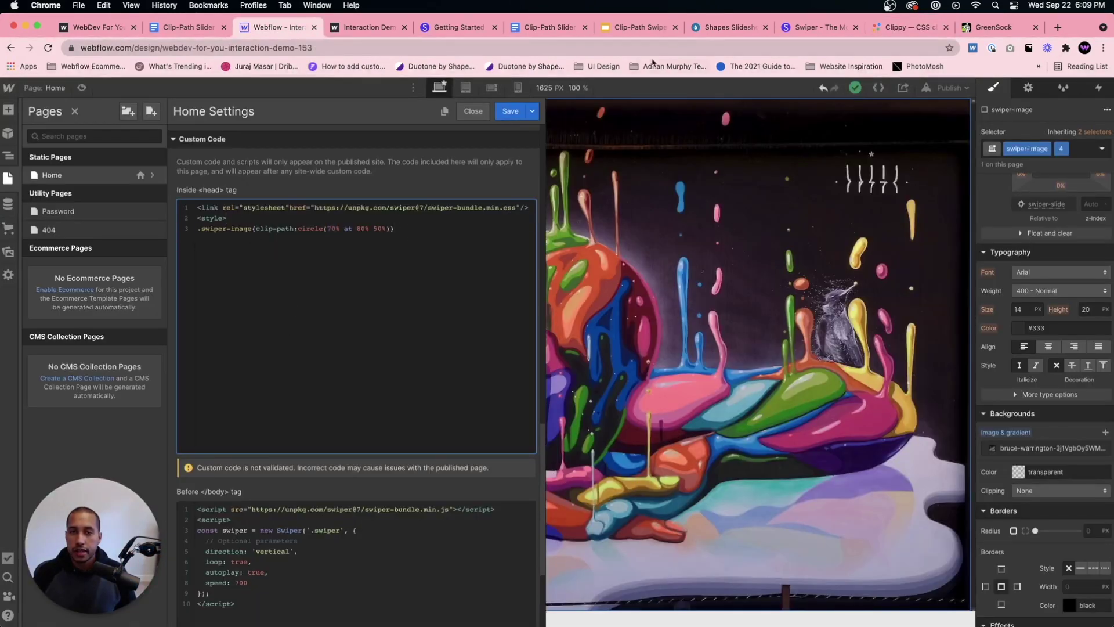
Copy the rule .swiper-wrapper{transition-timing-function: ease-in-out;} from the Google Docs document onto a new line below the .swiper-image rule in Webflow.
{"action": "left_click", "coordinate": [550, 28]}
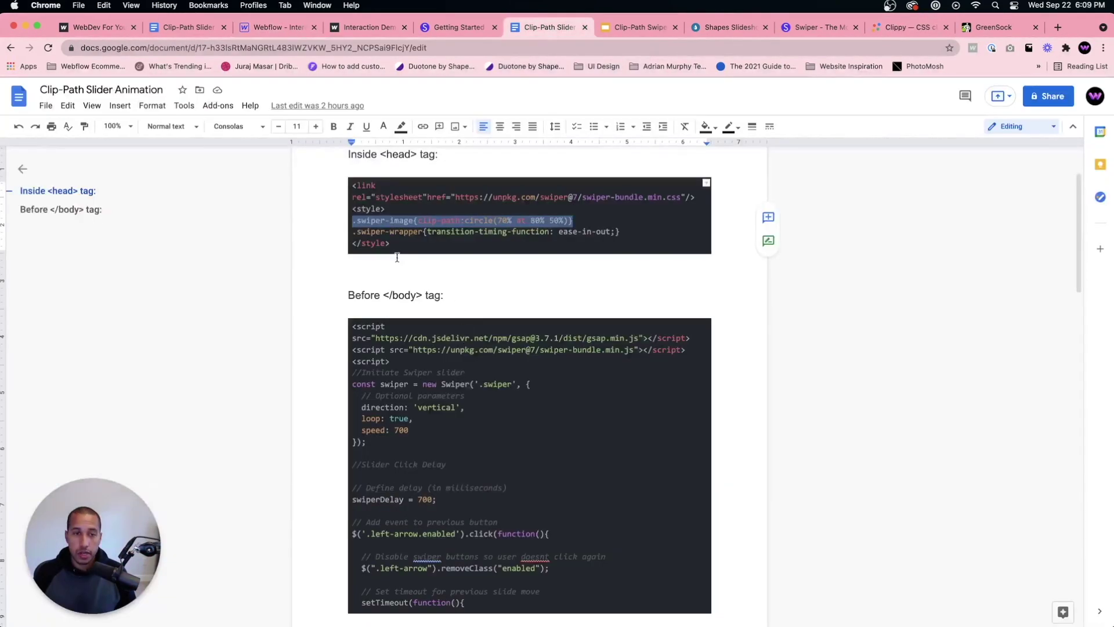
{"action": "left_click_drag", "start_coordinate": [621, 231], "coordinate": [348, 230]}
{"action": "key", "text": "super+c"}
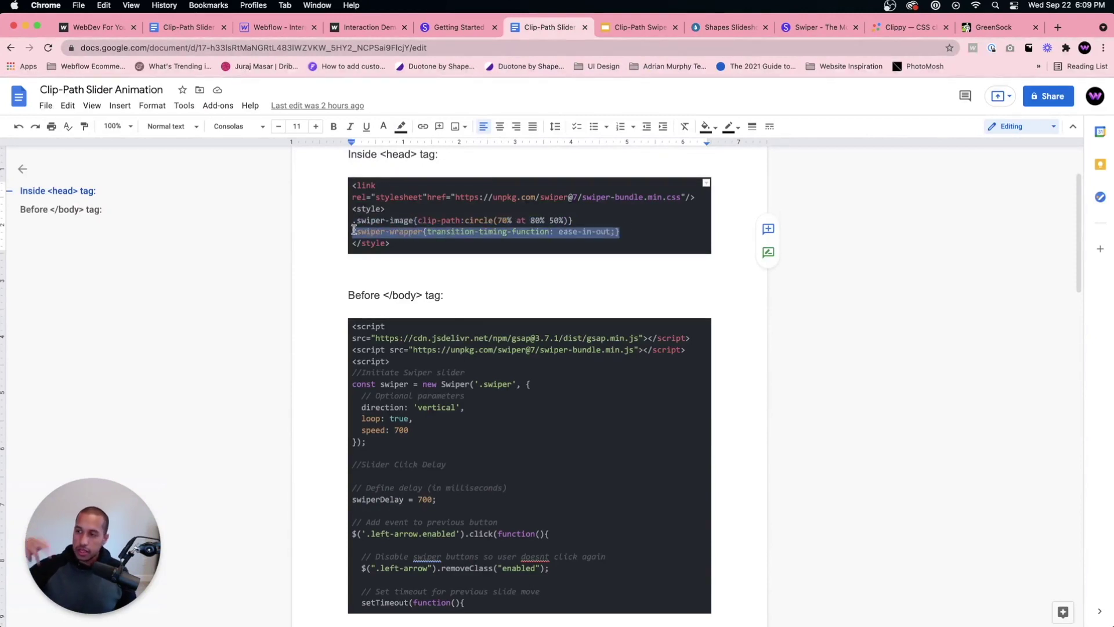
{"action": "left_click", "coordinate": [314, 28]}
{"action": "left_click", "coordinate": [415, 224]}
{"action": "key", "text": "Return"}
{"action": "key", "text": "super+v"}
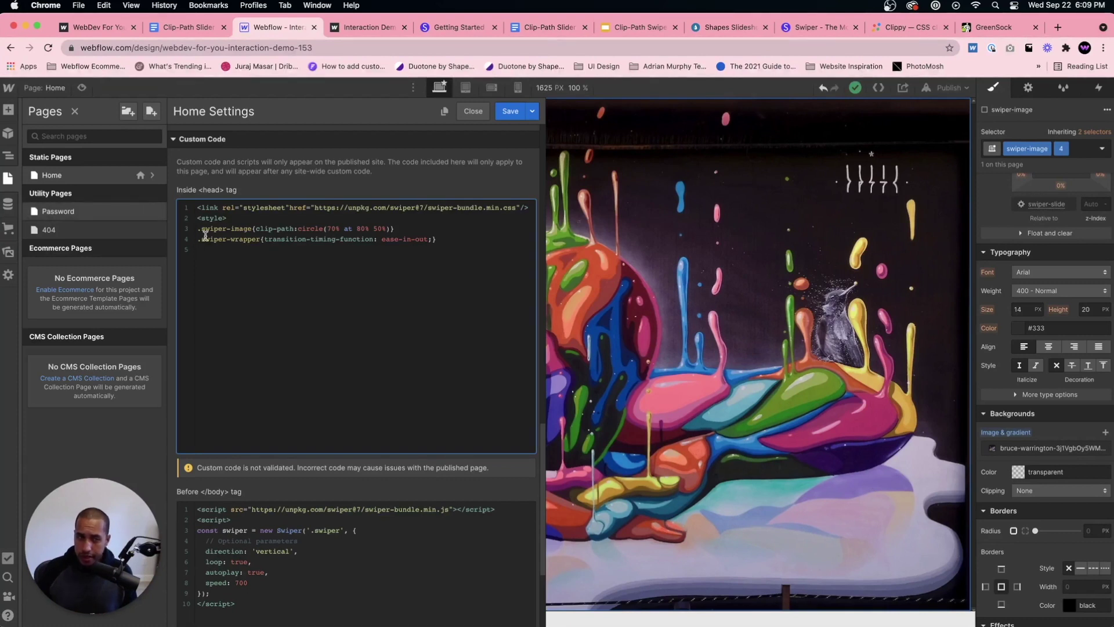
Close the head code's style block with </style> below the .swiper-wrapper rule and save the Home page settings.
{"action": "left_click", "coordinate": [231, 239]}
{"action": "double_click", "coordinate": [212, 240]}
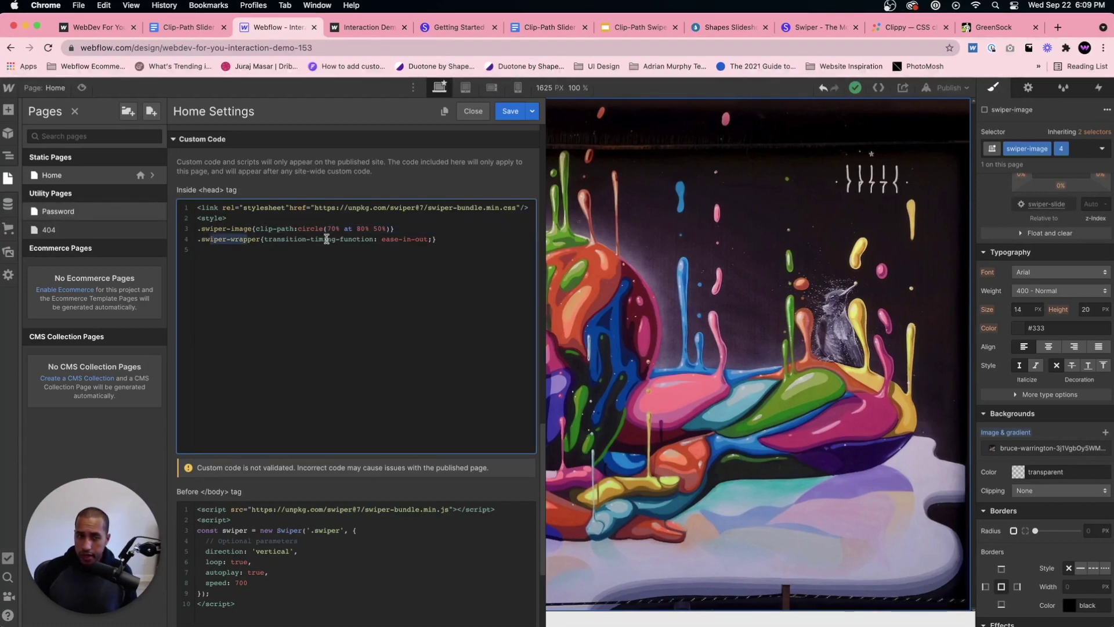
{"action": "left_click_drag", "start_coordinate": [382, 239], "coordinate": [430, 238]}
{"action": "left_click", "coordinate": [465, 239]}
{"action": "type", "text": ";"}
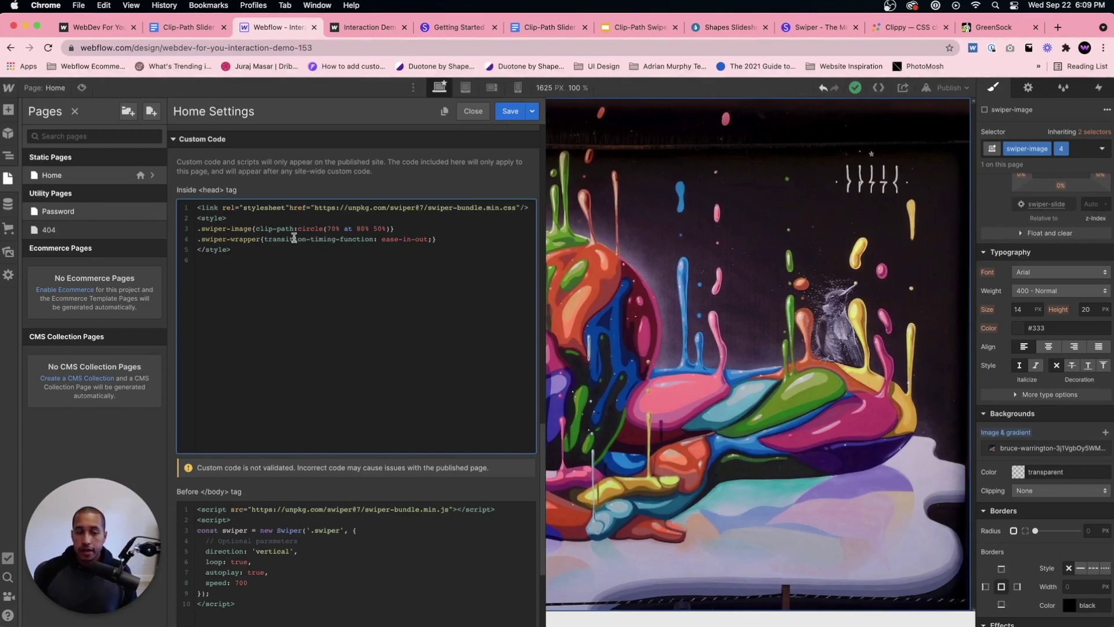
{"action": "left_click", "coordinate": [509, 111]}
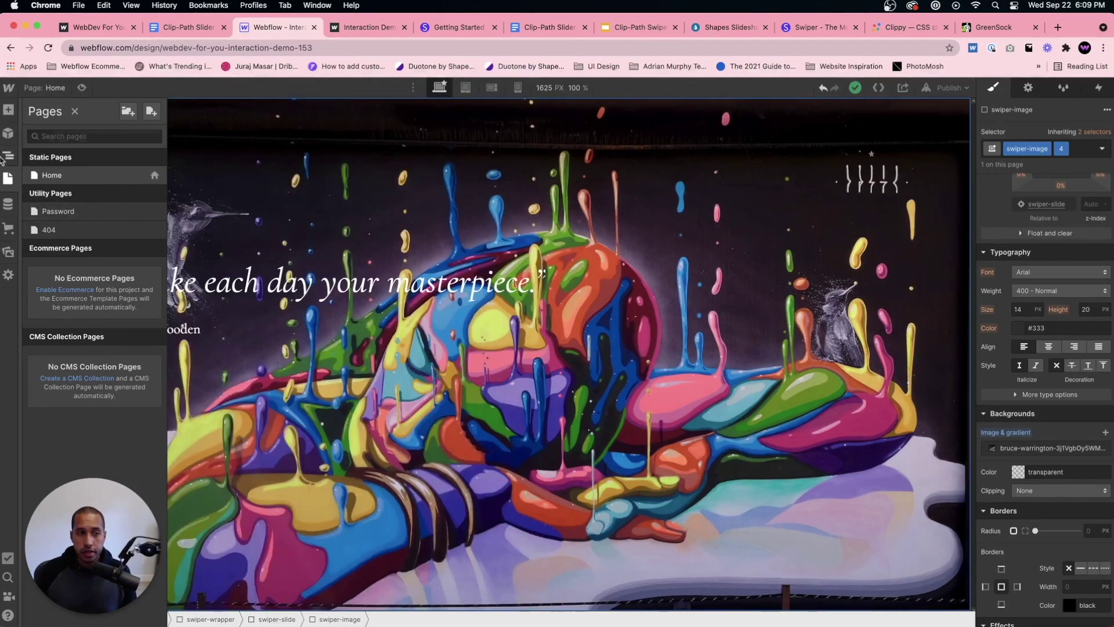
Select the first slide's swiper-image, publish the site to its webflow.io domain and open the live page.
{"action": "left_click", "coordinate": [7, 156]}
{"action": "left_click", "coordinate": [78, 201]}
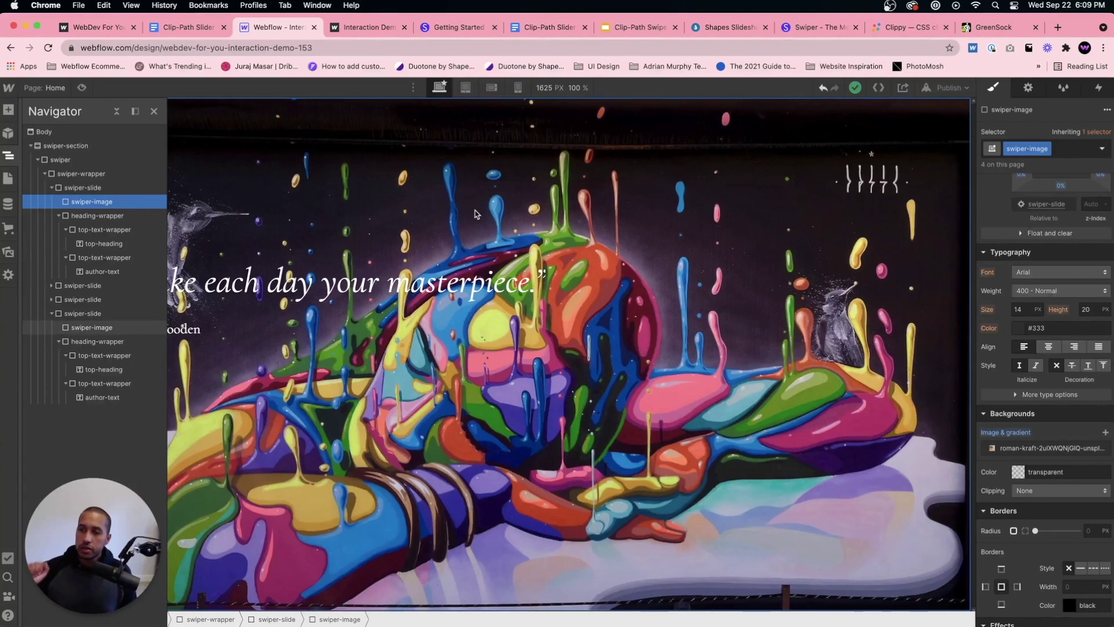
{"action": "left_click", "coordinate": [949, 88]}
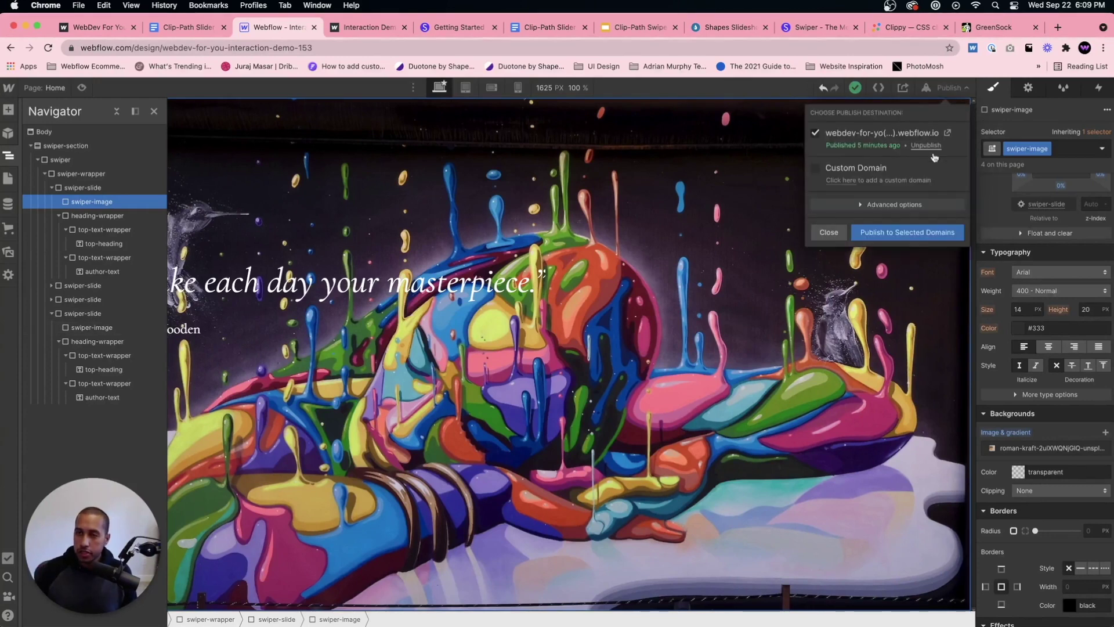
{"action": "left_click", "coordinate": [909, 232]}
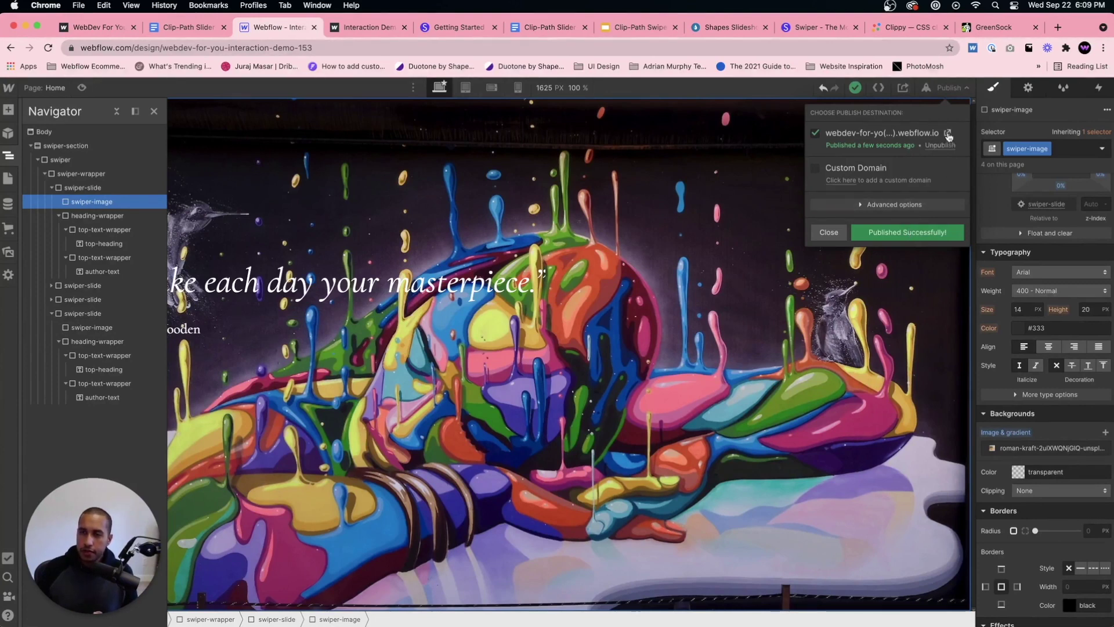
{"action": "left_click", "coordinate": [948, 135]}
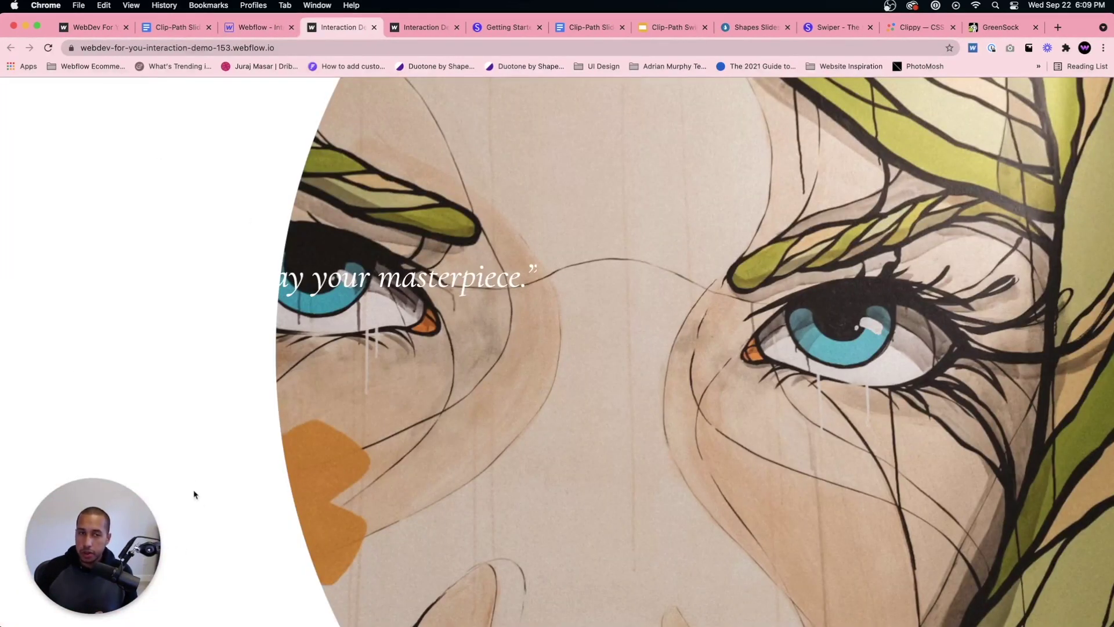
Return to the Webflow Designer and set the swiper element's background color to #181818.
{"action": "left_click", "coordinate": [255, 27]}
{"action": "left_click", "coordinate": [81, 161]}
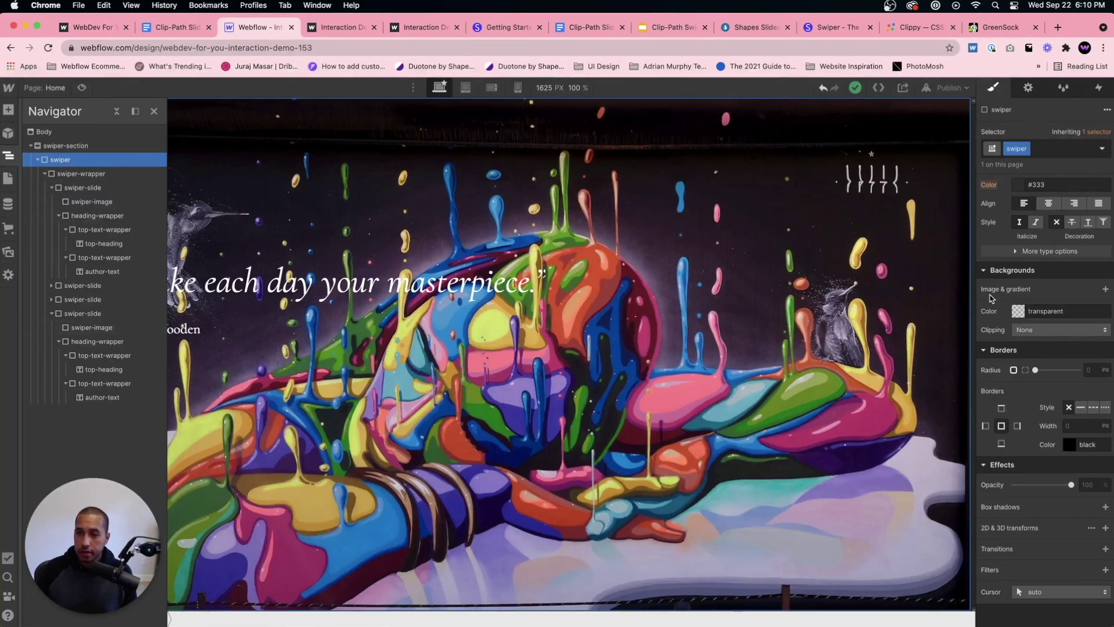
{"action": "left_click", "coordinate": [1053, 305]}
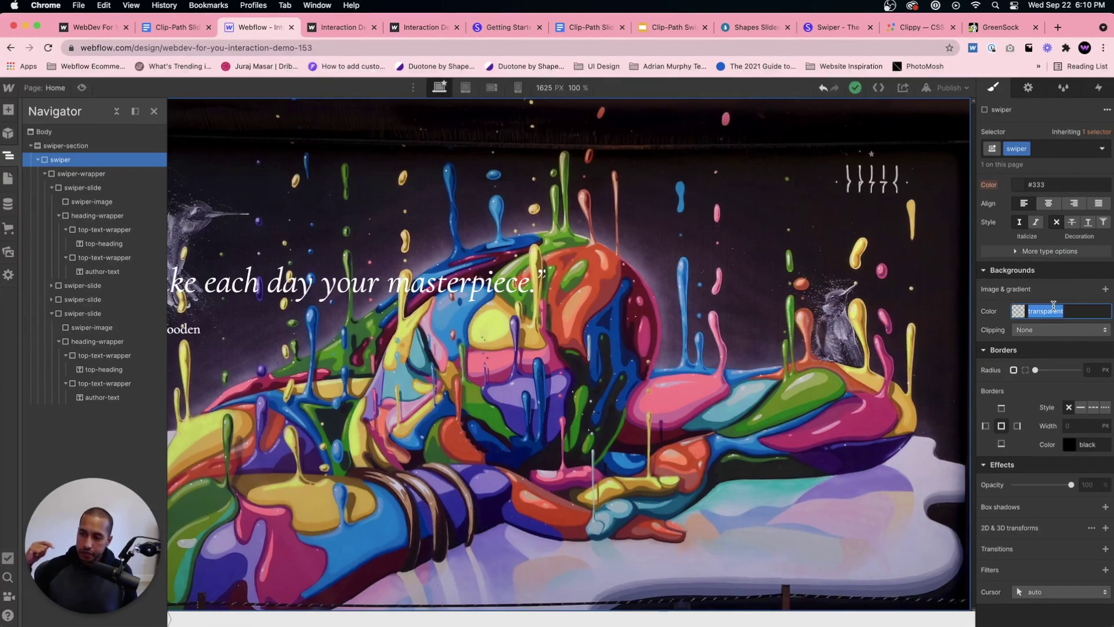
{"action": "type", "text": "1"}
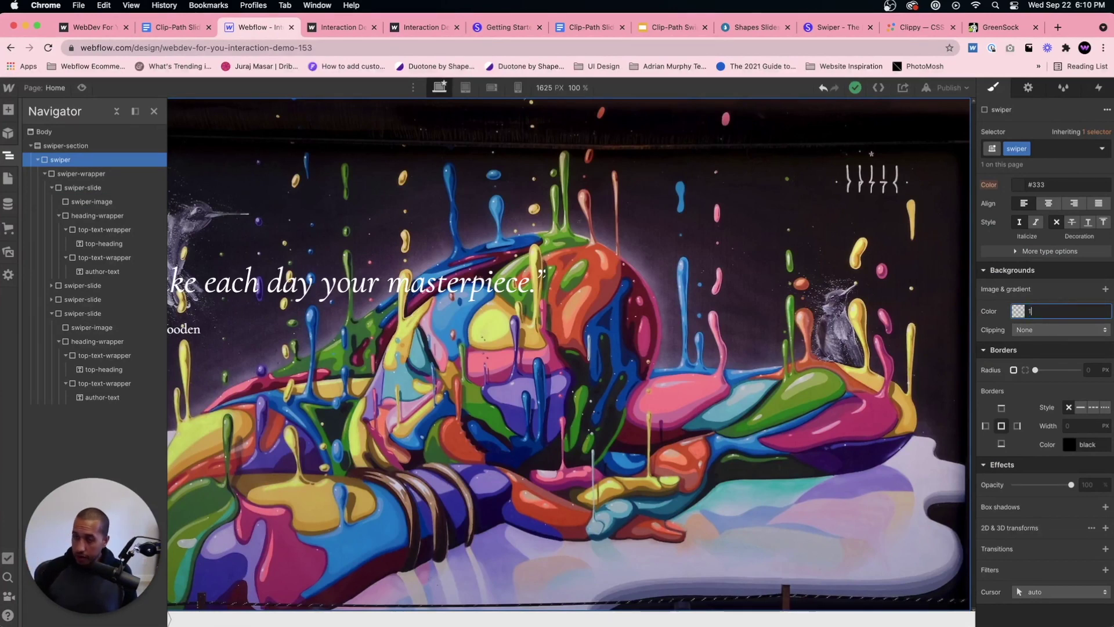
{"action": "type", "text": "81818"}
{"action": "key", "text": "Return"}
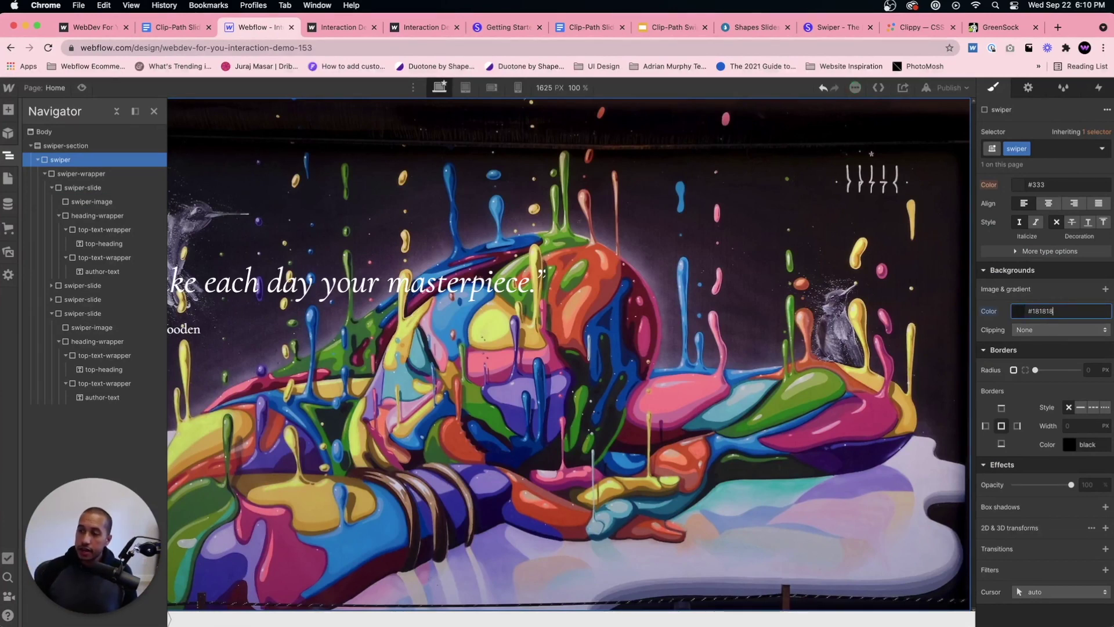
Republish the site with the new swiper background to the webflow.io domain and open the updated live page.
{"action": "left_click", "coordinate": [950, 90]}
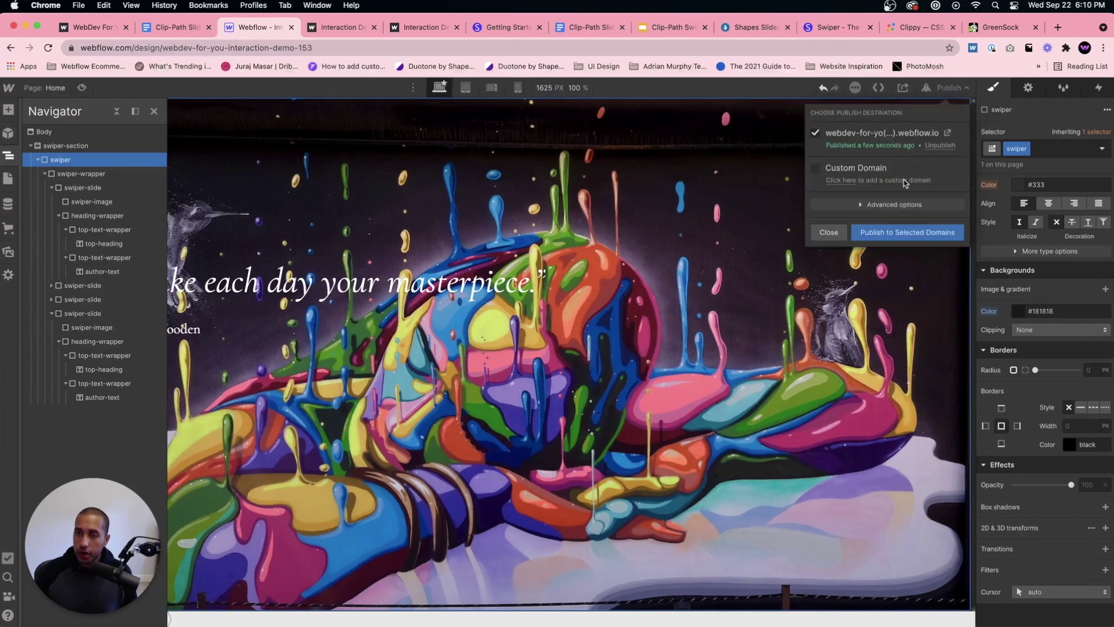
{"action": "left_click", "coordinate": [892, 232]}
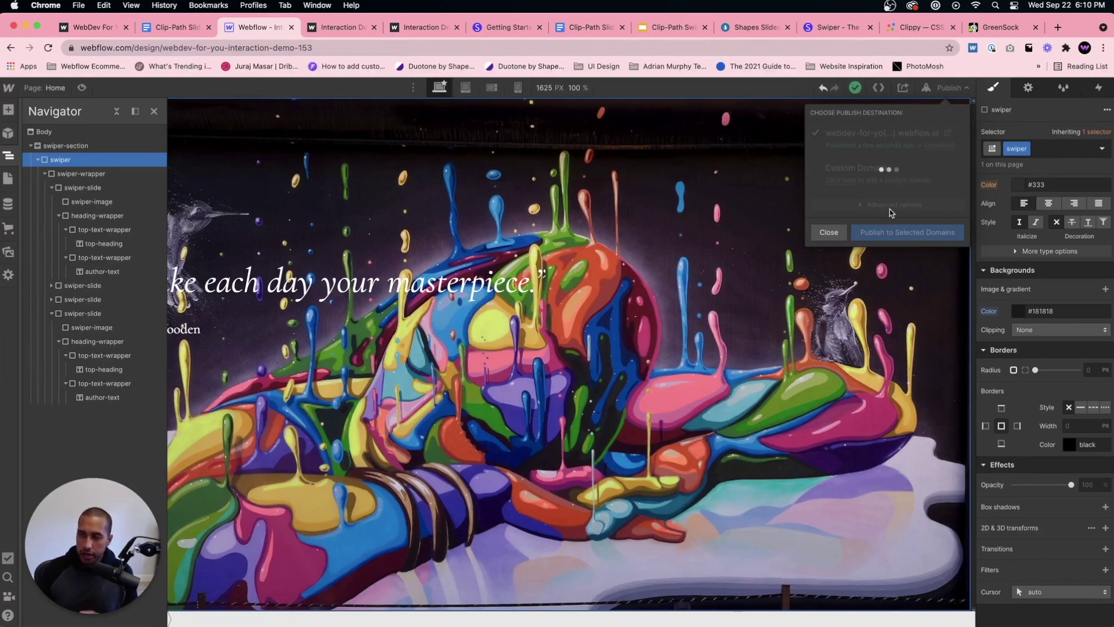
{"action": "left_click", "coordinate": [946, 136]}
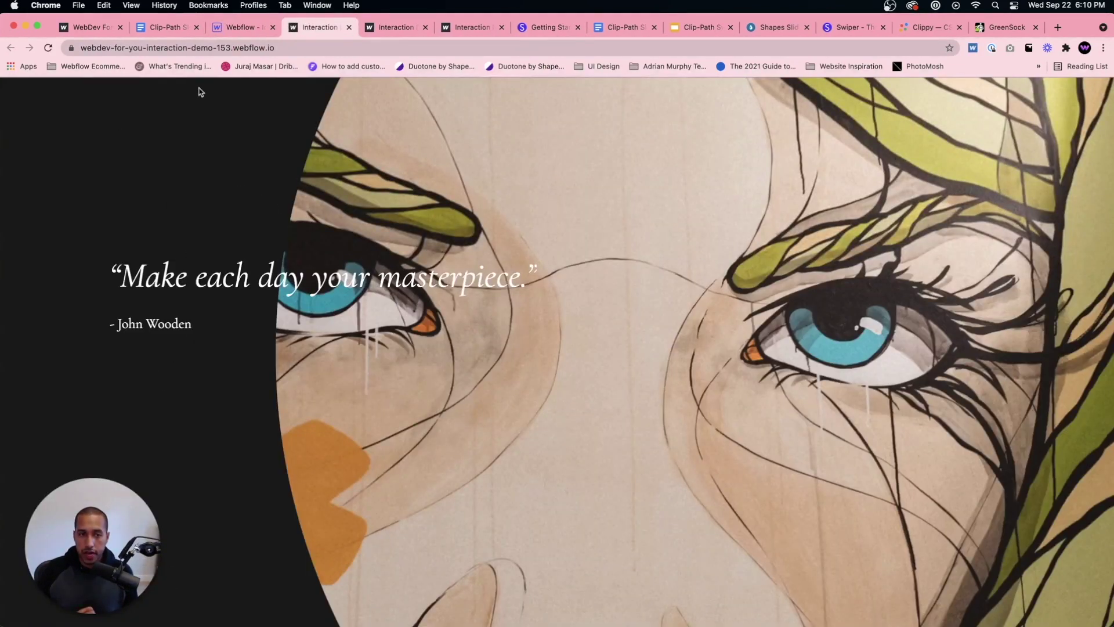
Go through the live slider's slides to check the circular clip-path, dark background and slide transitions.
{"action": "scroll", "coordinate": [145, 274], "scroll_direction": "down", "scroll_amount": 10}
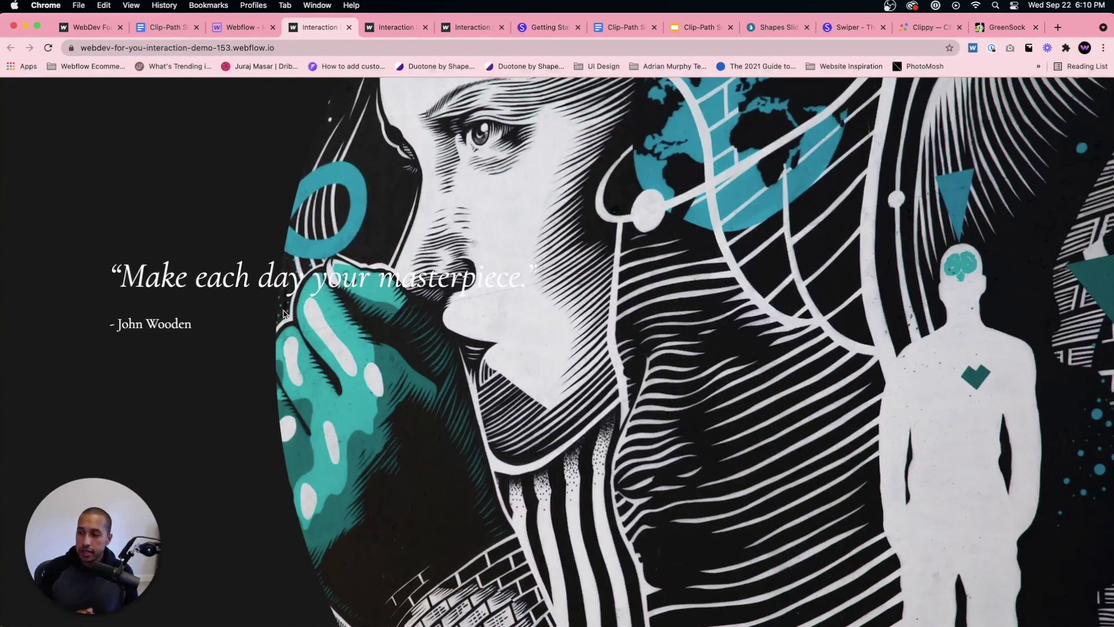
{"action": "scroll", "coordinate": [283, 313], "scroll_direction": "down", "scroll_amount": 10}
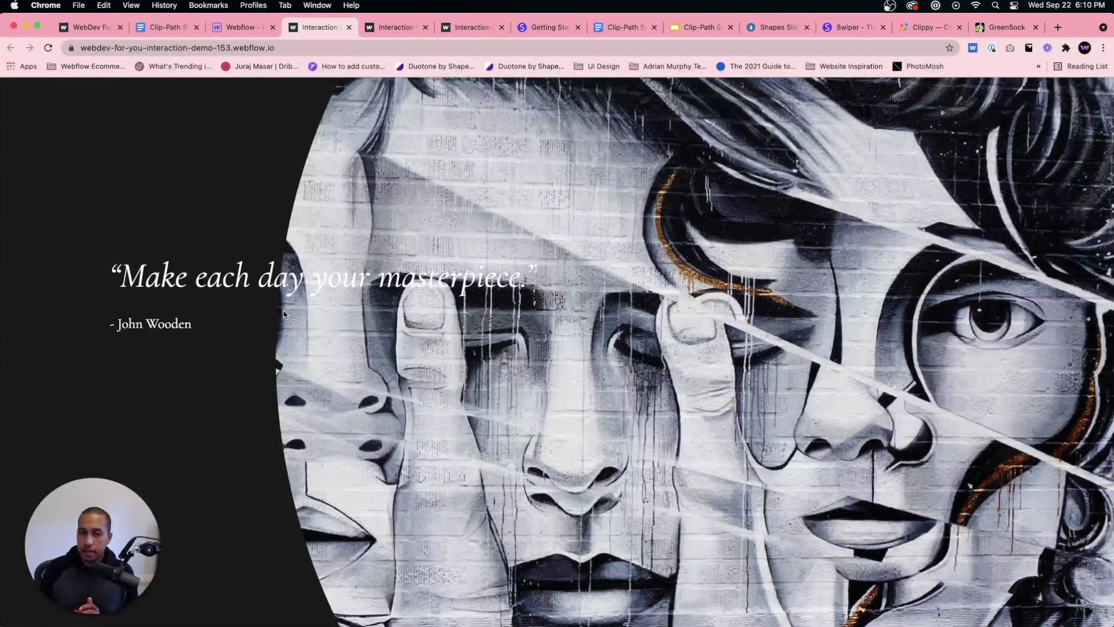
{"action": "scroll", "coordinate": [283, 313], "scroll_direction": "down", "scroll_amount": 10}
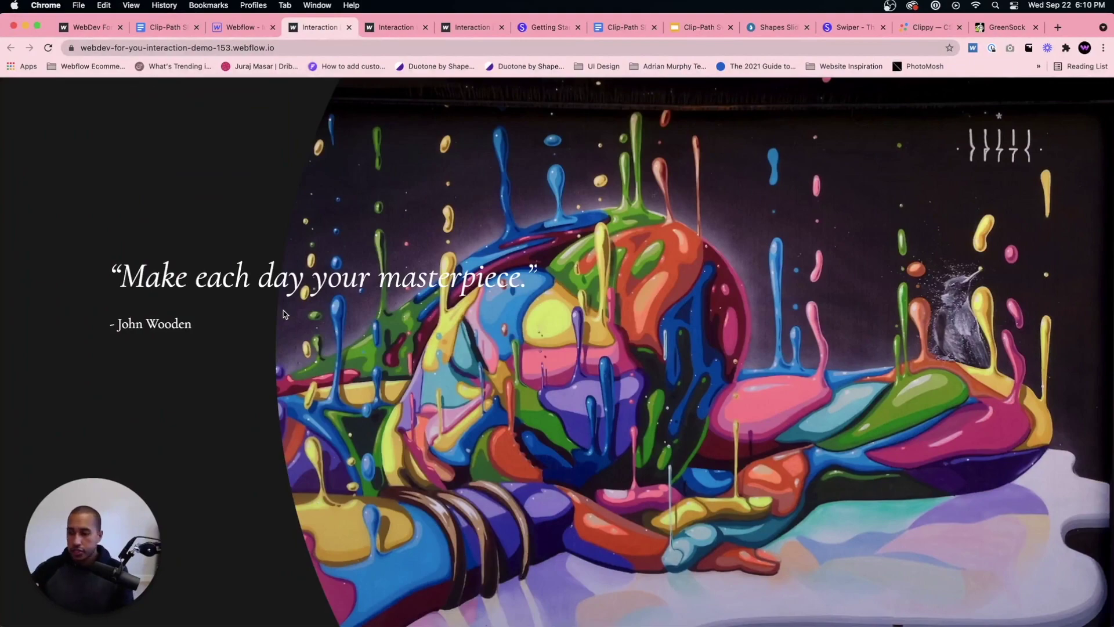
{"action": "scroll", "coordinate": [284, 314], "scroll_direction": "down", "scroll_amount": 10}
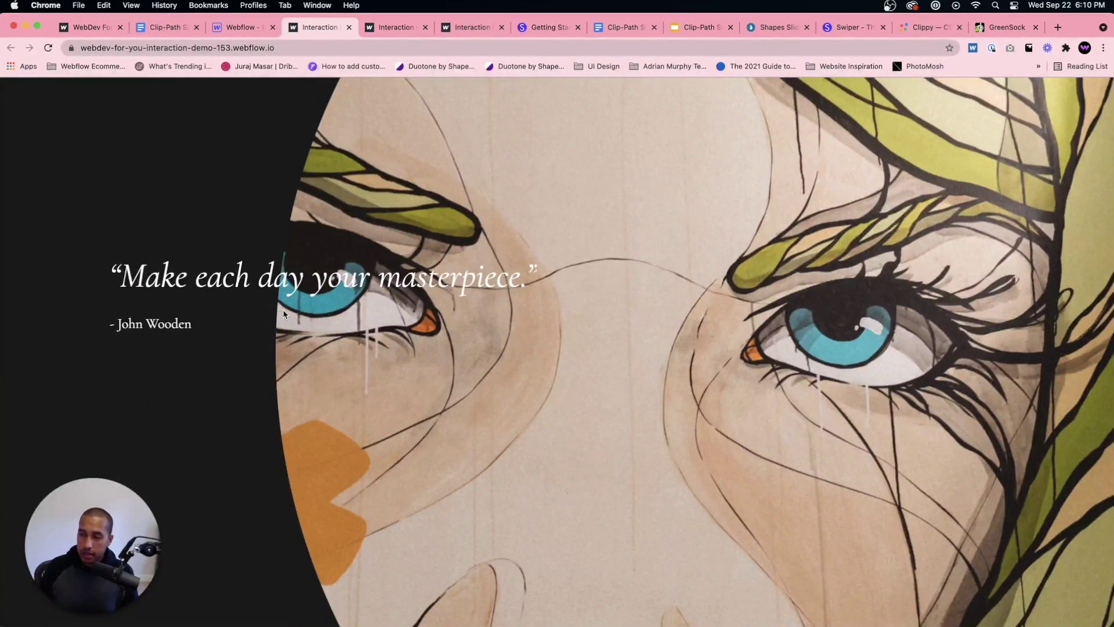
{"action": "scroll", "coordinate": [283, 314], "scroll_direction": "down", "scroll_amount": 10}
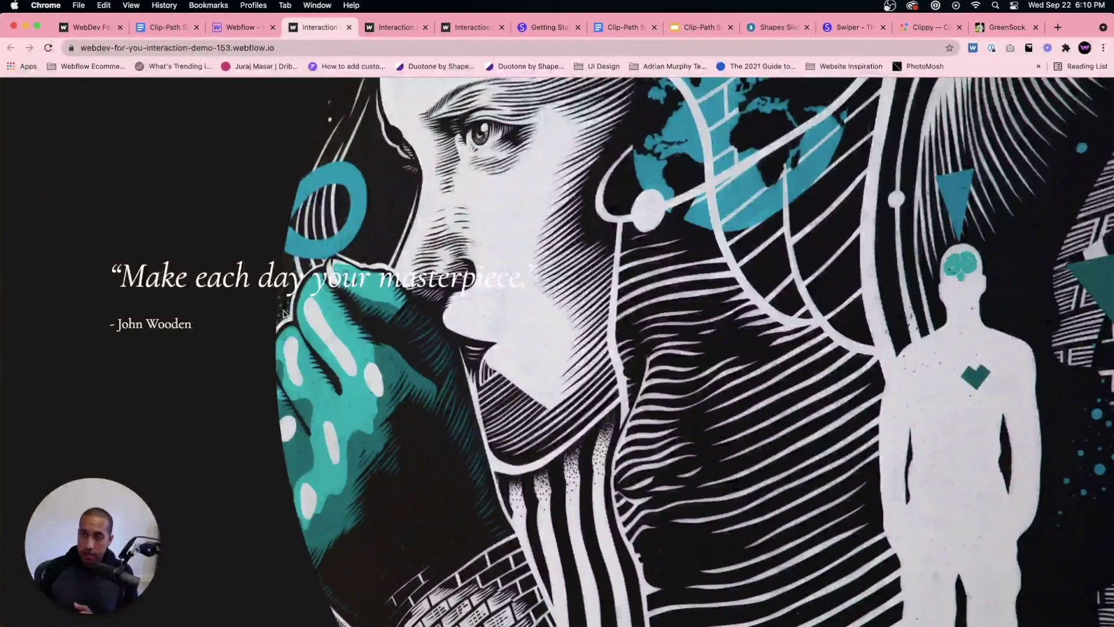
{"action": "scroll", "coordinate": [283, 314], "scroll_direction": "down", "scroll_amount": 5}
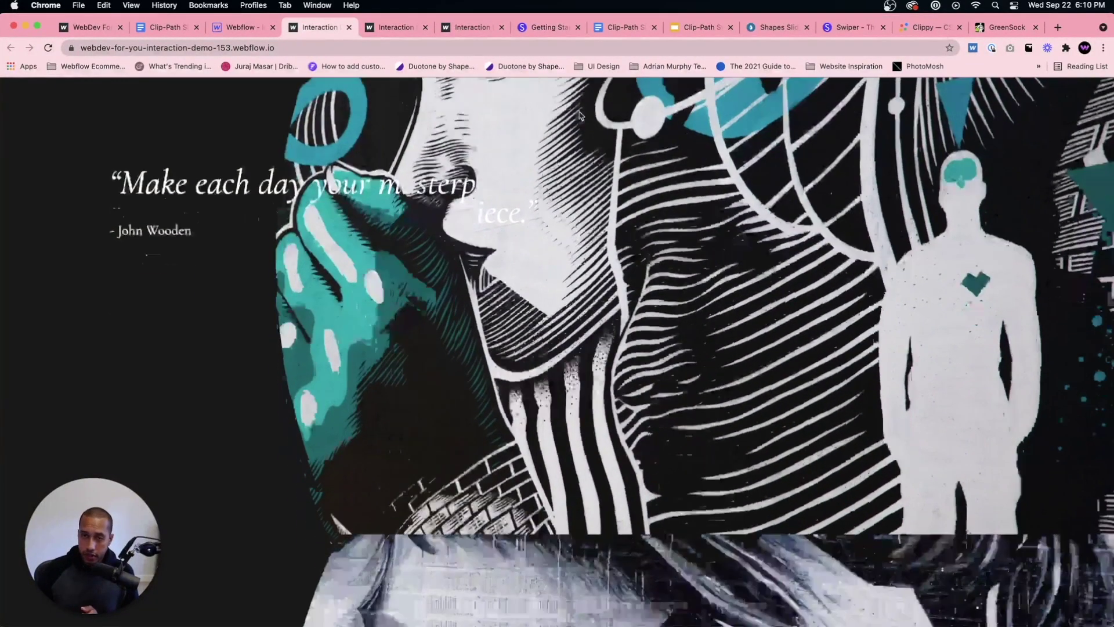
Show the "Animating the Clip-Path" presentation slide and look at the GSAP CDN link on the GreenSock website.
{"action": "left_click", "coordinate": [694, 29]}
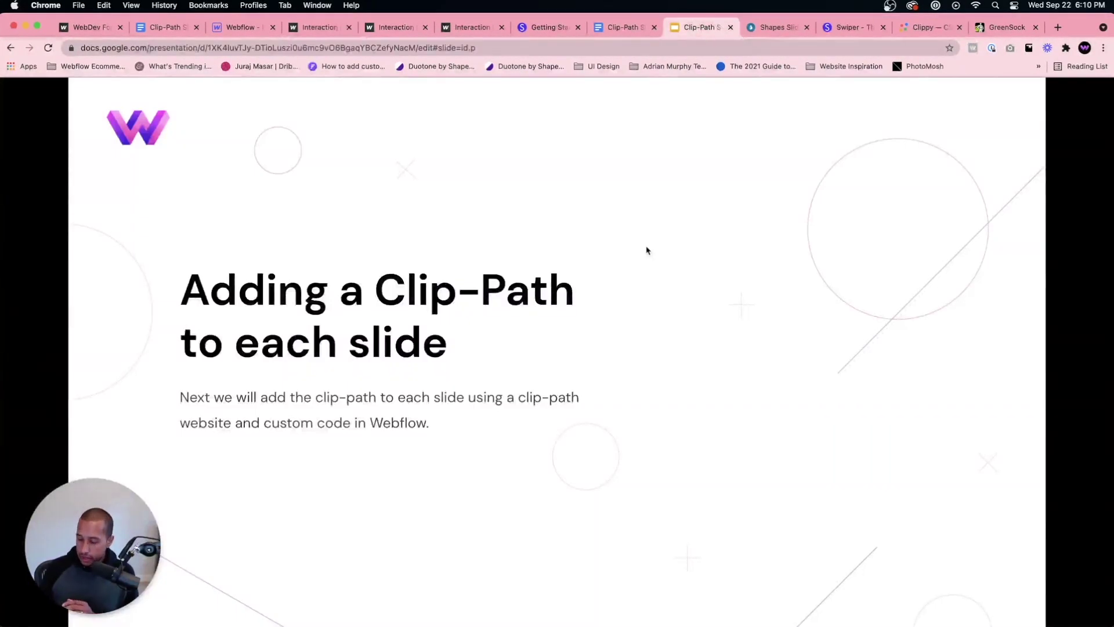
{"action": "key", "text": "Right"}
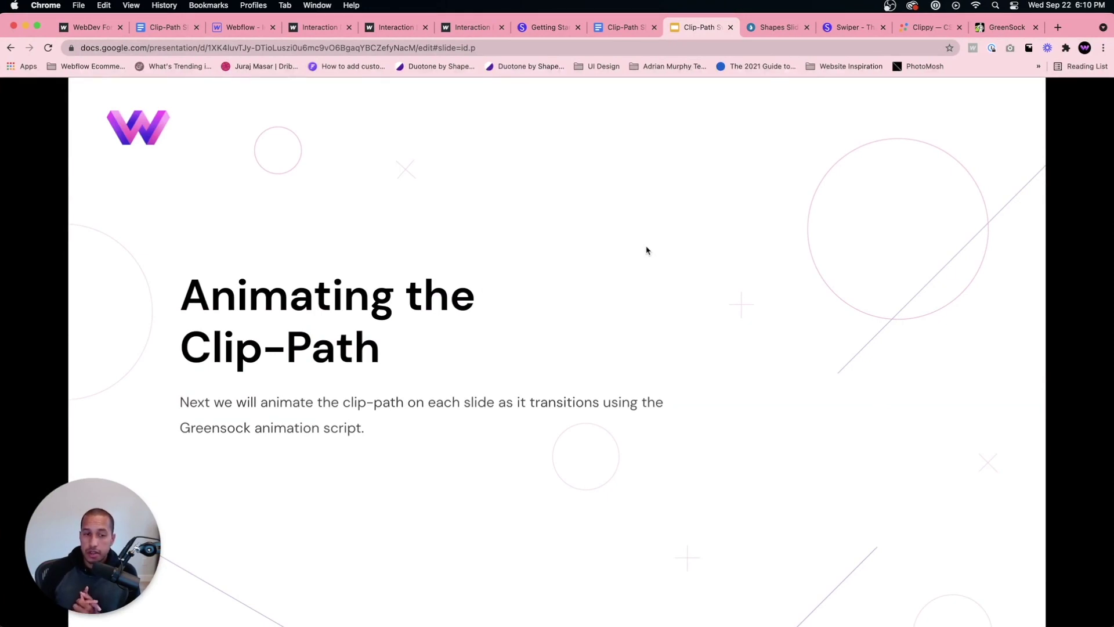
{"action": "left_click", "coordinate": [1001, 33]}
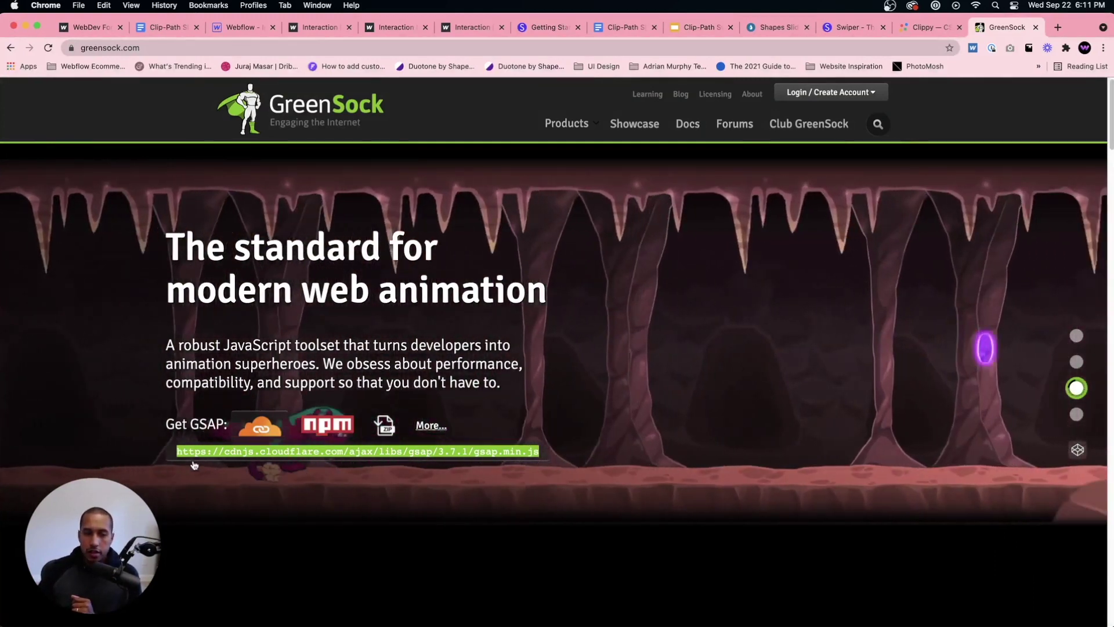
{"action": "left_click_drag", "start_coordinate": [177, 452], "coordinate": [486, 454]}
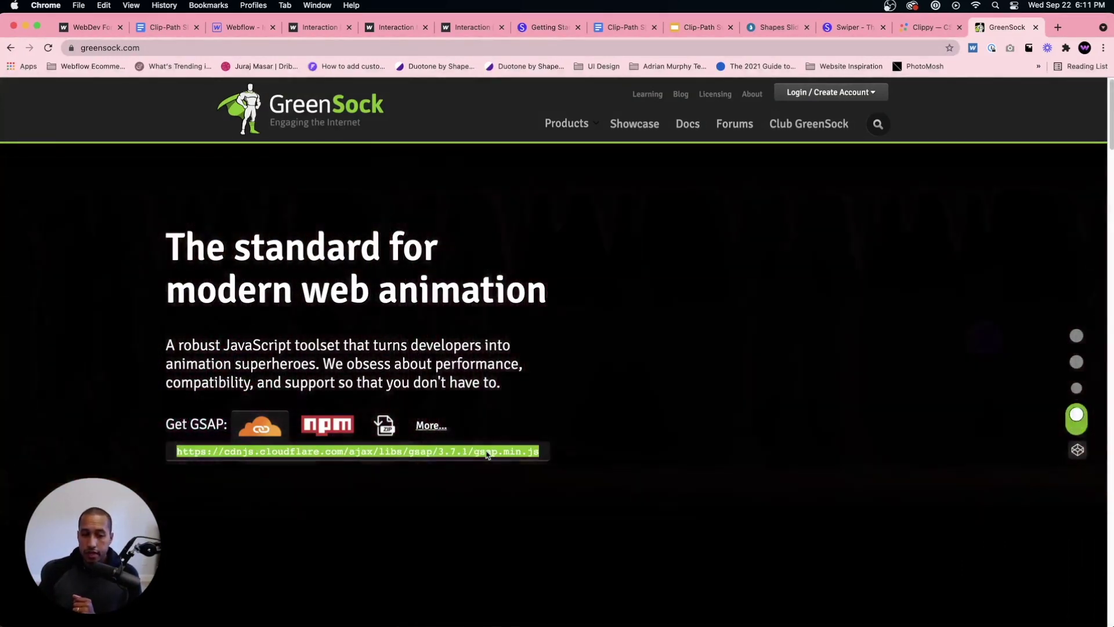
{"action": "left_click", "coordinate": [481, 488]}
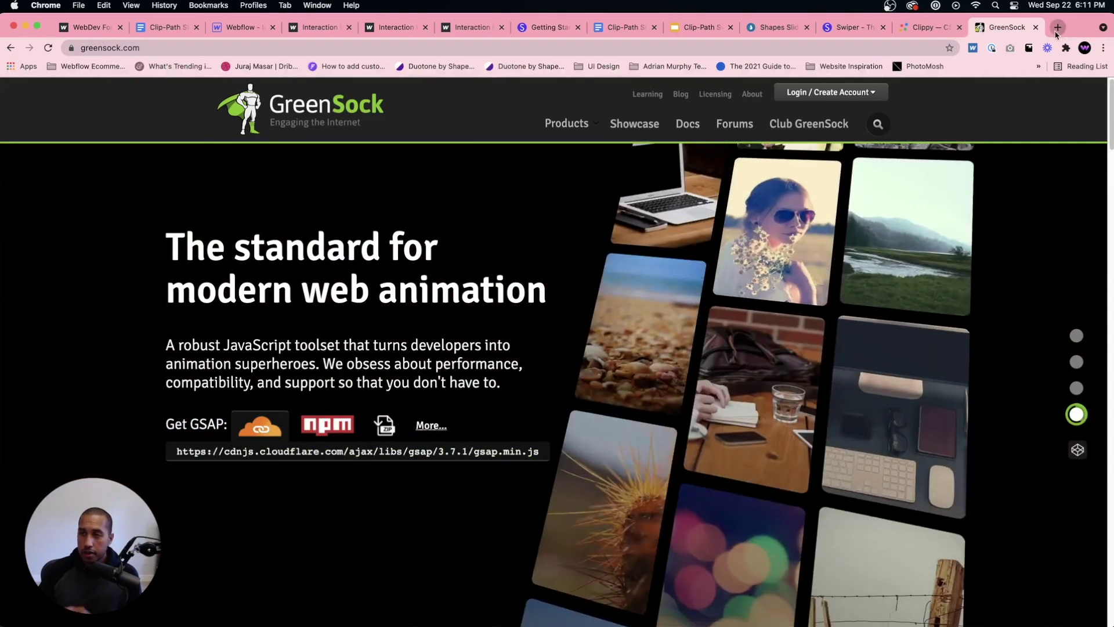
Open the jsDelivr website in a new browser tab as another CDN source.
{"action": "left_click", "coordinate": [1058, 28]}
{"action": "type", "text": "js"}
{"action": "key", "text": "Return"}
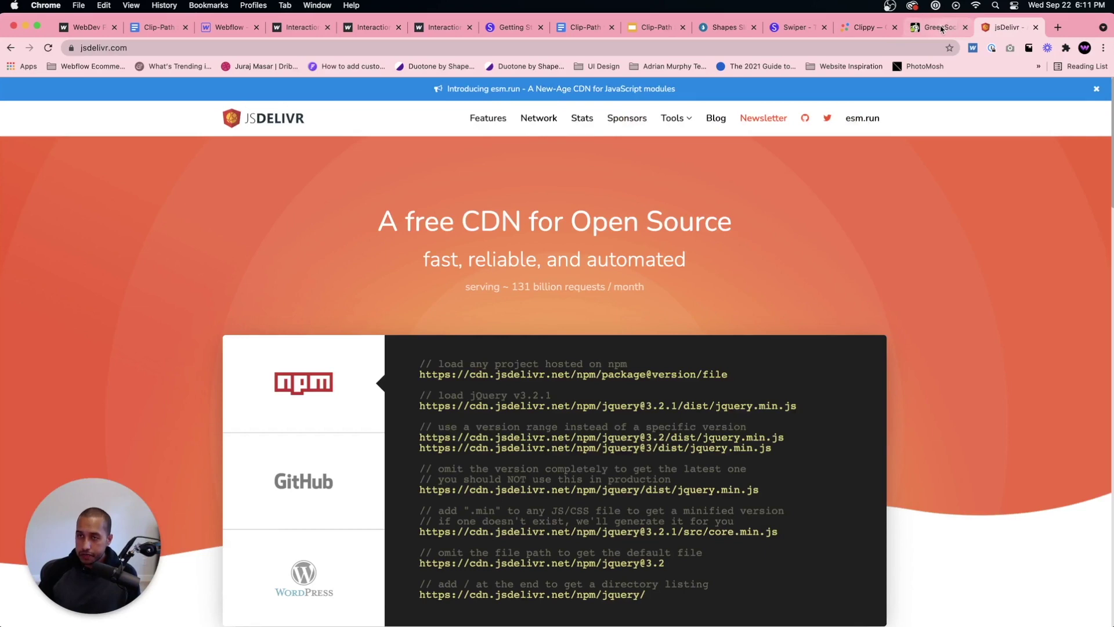
Return to the GreenSock website and copy the GSAP 3.7.1 CDN link (gsap.min.js).
{"action": "left_click", "coordinate": [943, 27]}
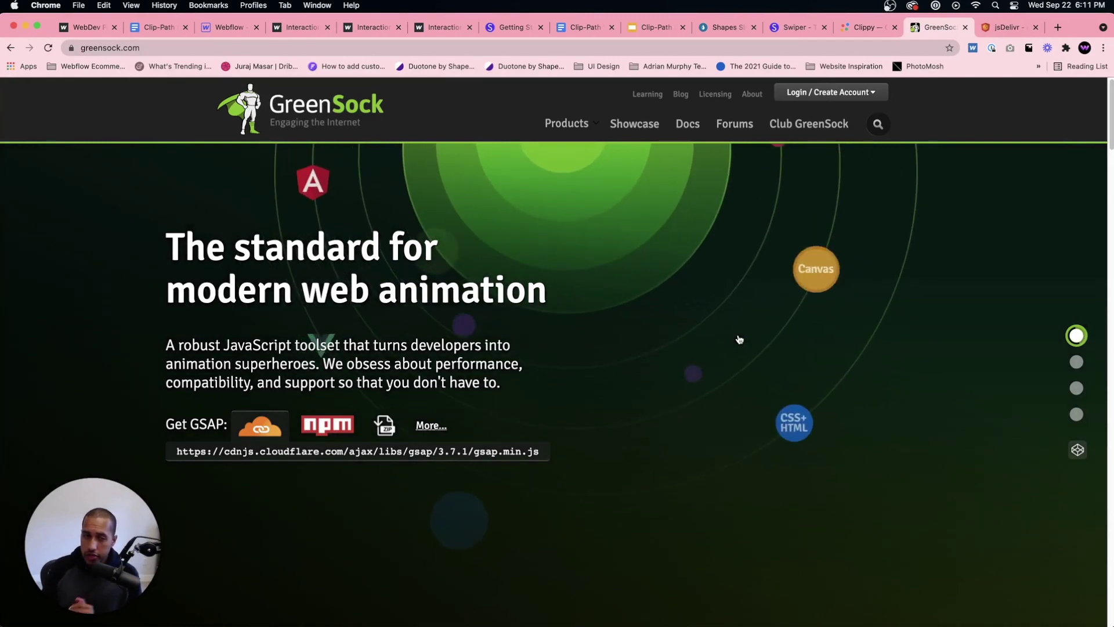
{"action": "left_click", "coordinate": [464, 459]}
{"action": "key", "text": "super+c"}
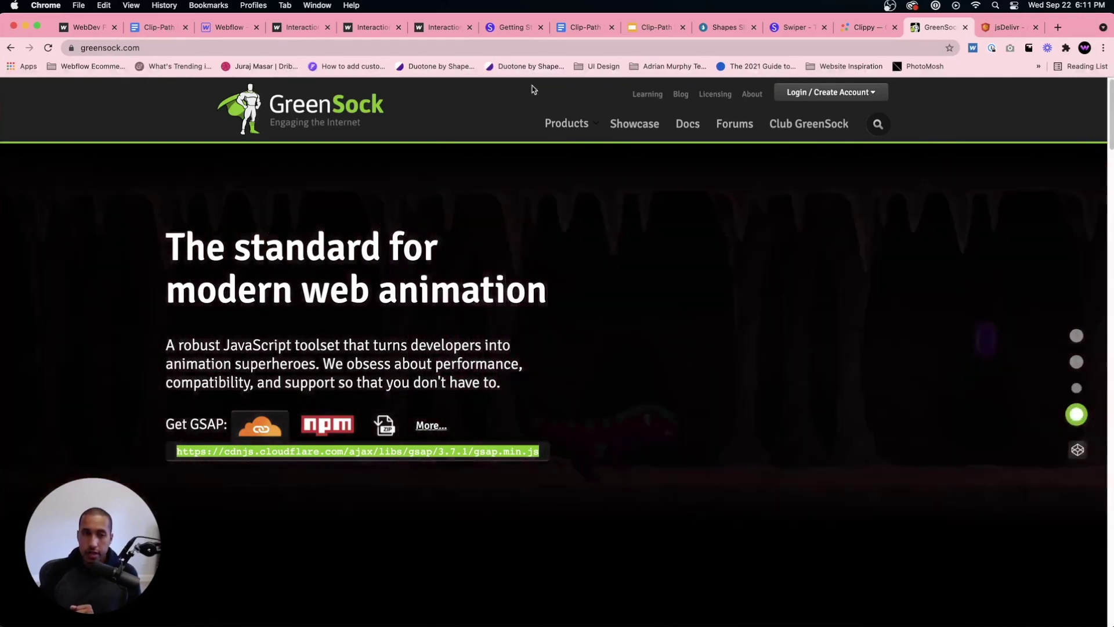
Switch to the Webflow Designer and open the Home page settings at the custom code before the </body> tag.
{"action": "left_click", "coordinate": [228, 28]}
{"action": "left_click", "coordinate": [8, 180]}
{"action": "left_click", "coordinate": [155, 174]}
{"action": "scroll", "coordinate": [367, 372], "scroll_direction": "down", "scroll_amount": 15}
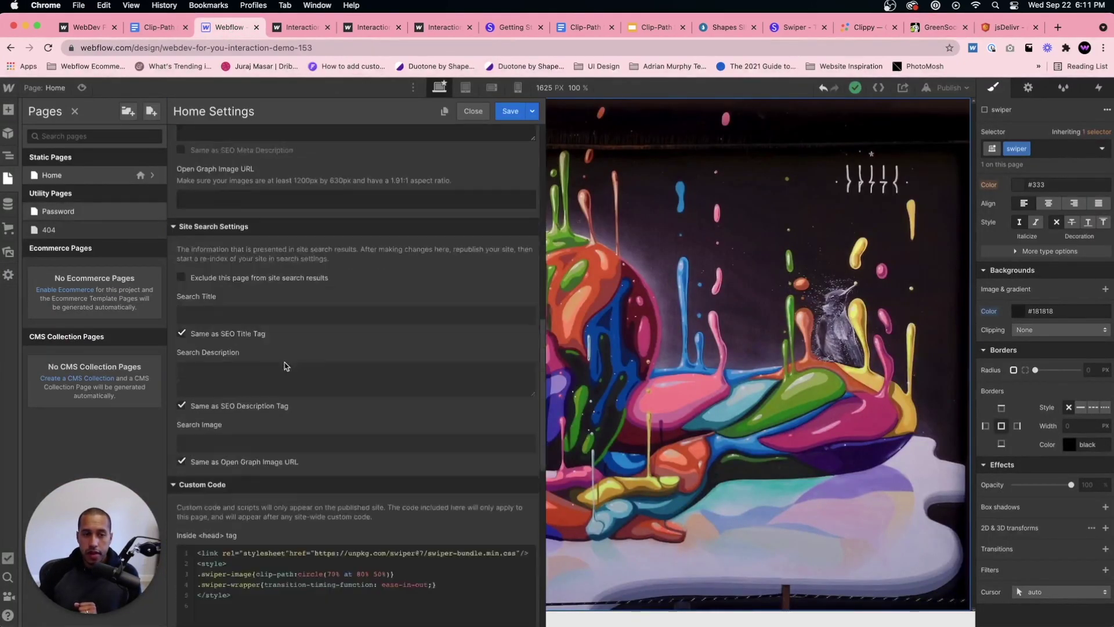
{"action": "left_click", "coordinate": [497, 338]}
{"action": "key", "text": "Return"}
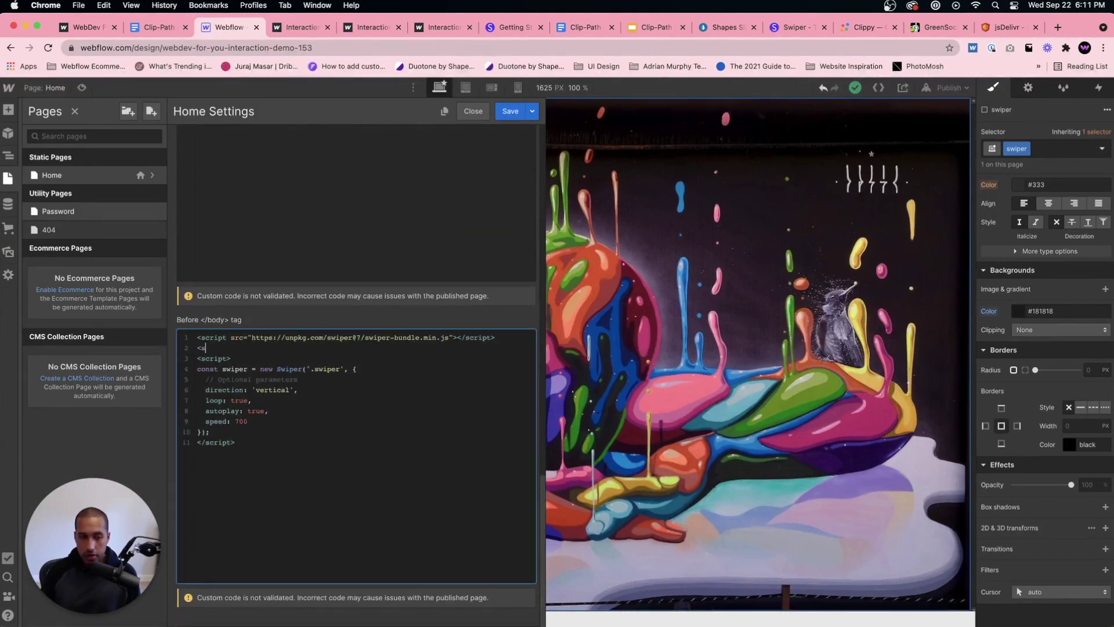
{"action": "type", "text": "<script src=\""}
{"action": "key", "text": "super+v"}
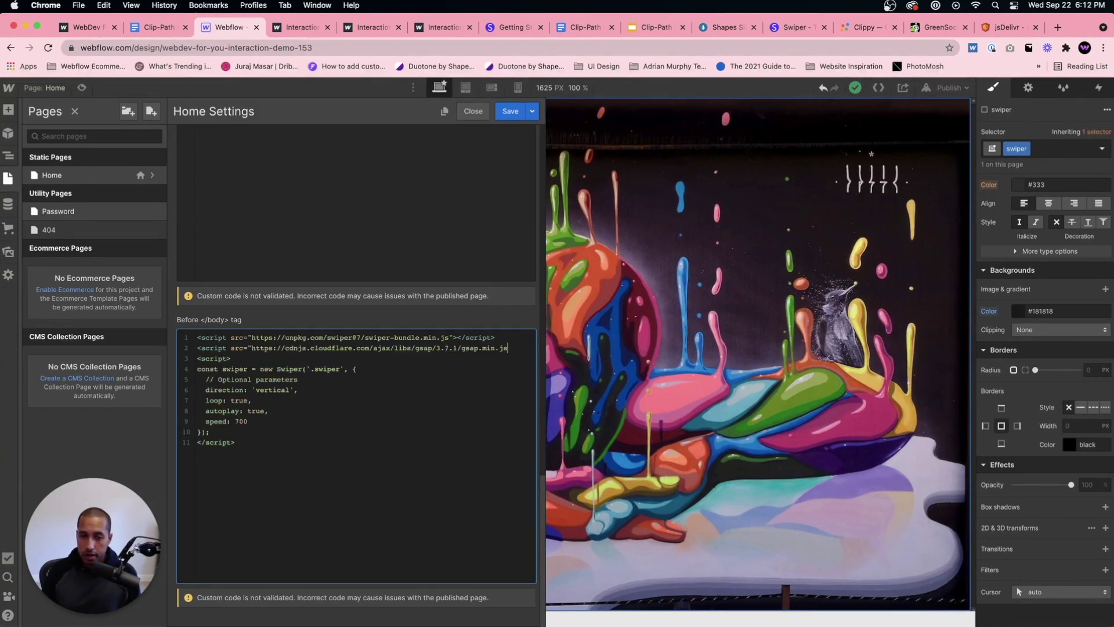
{"action": "key", "text": "Down"}
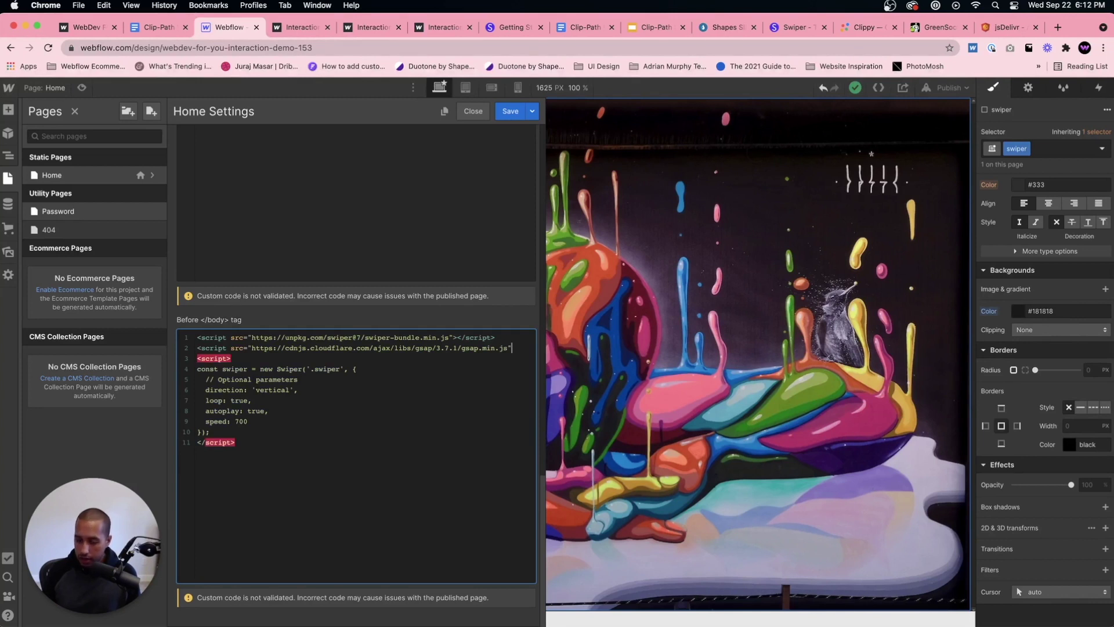
{"action": "key", "text": "Up"}
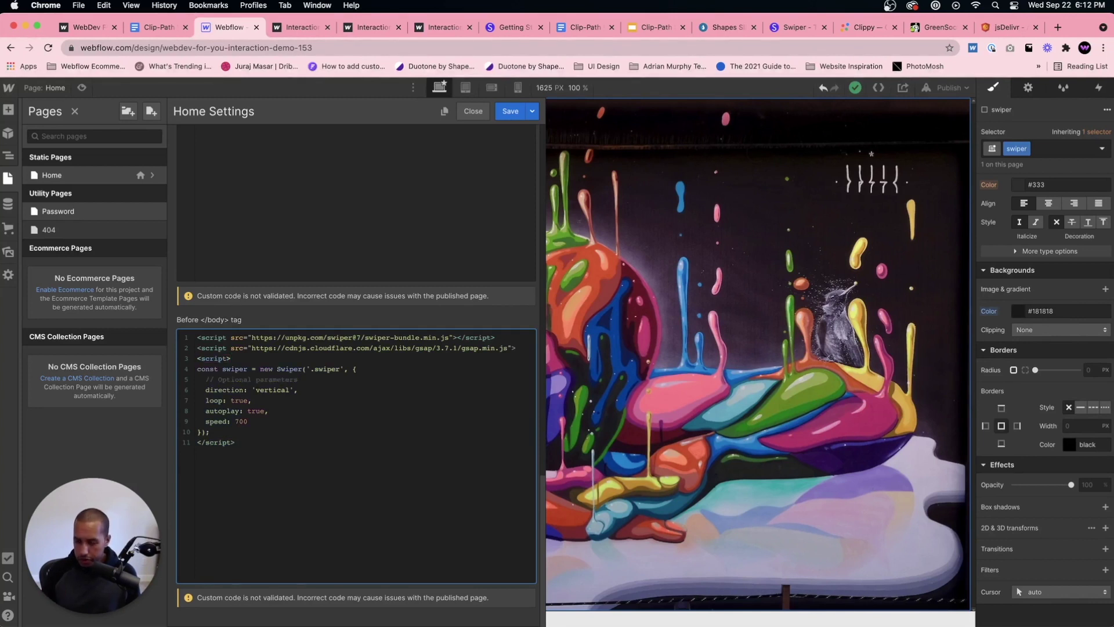
{"action": "type", "text": "></script>"}
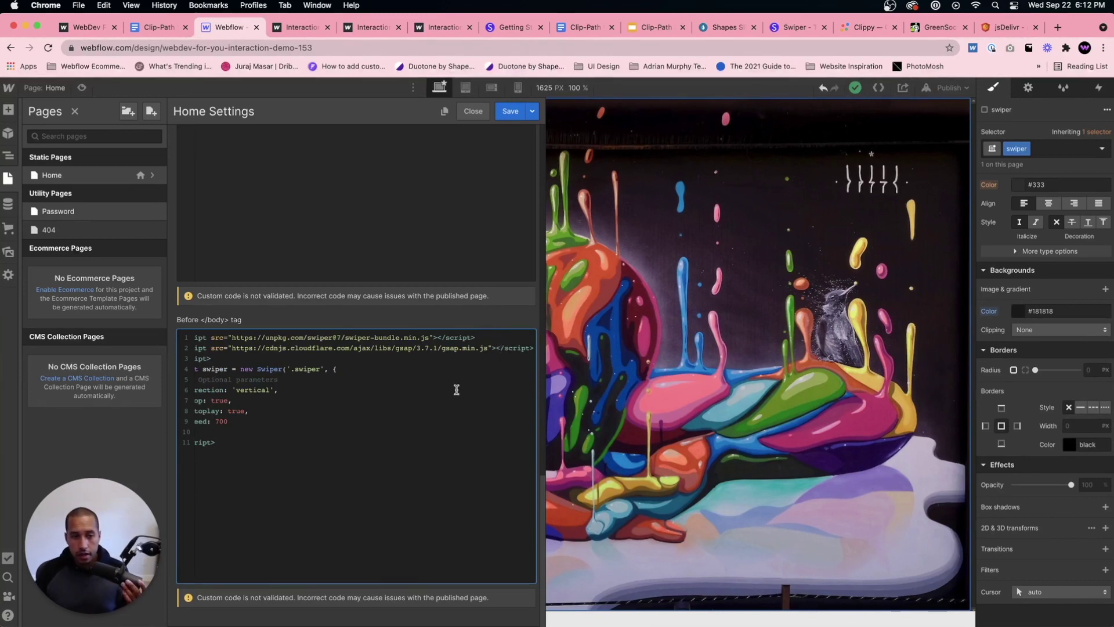
{"action": "left_click", "coordinate": [420, 379]}
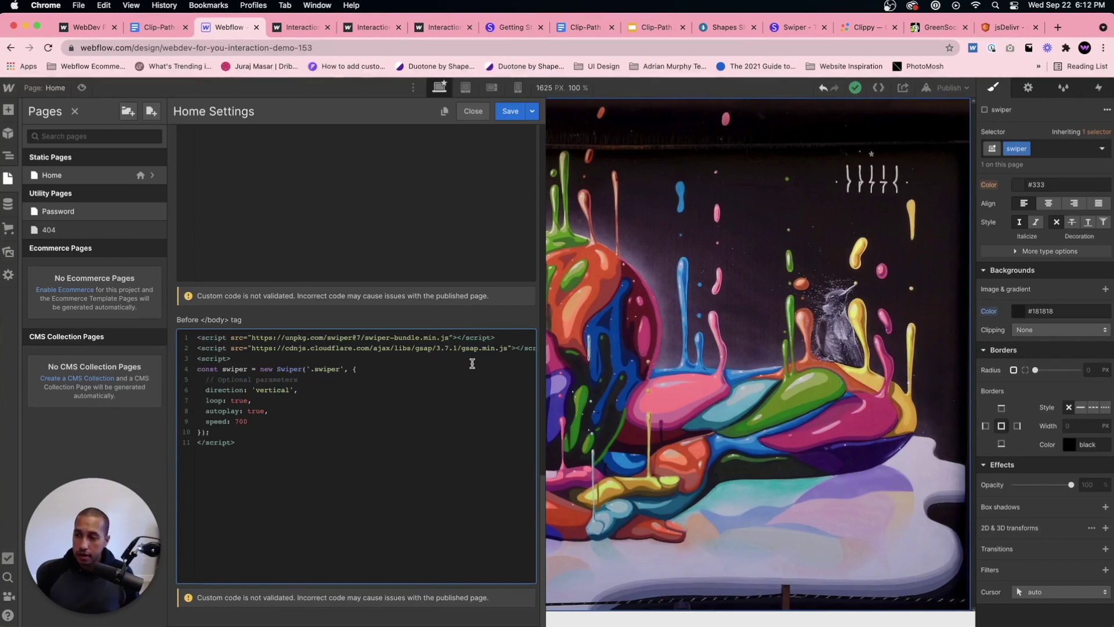
Copy the GSAP clip-path animation code from the Clip-Path Slider Animation document into the before-</body> script, below the Swiper setup.
{"action": "left_click", "coordinate": [270, 427]}
{"action": "key", "text": "Return"}
{"action": "key", "text": "Return"}
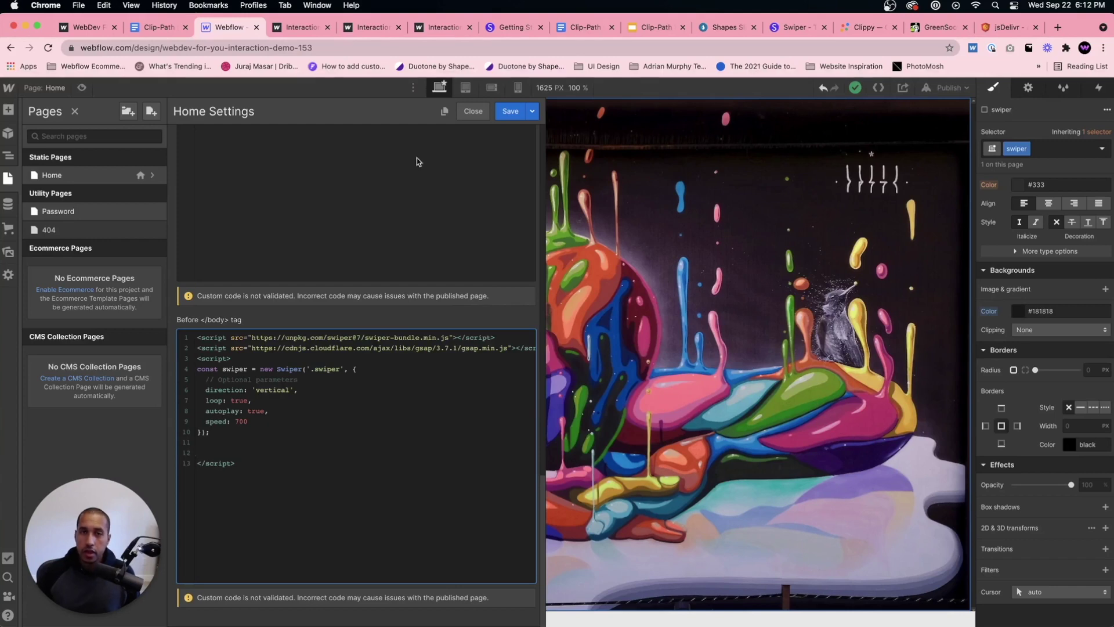
{"action": "left_click", "coordinate": [585, 27]}
{"action": "scroll", "coordinate": [465, 488], "scroll_direction": "down", "scroll_amount": 5}
{"action": "scroll", "coordinate": [465, 489], "scroll_direction": "down", "scroll_amount": 8}
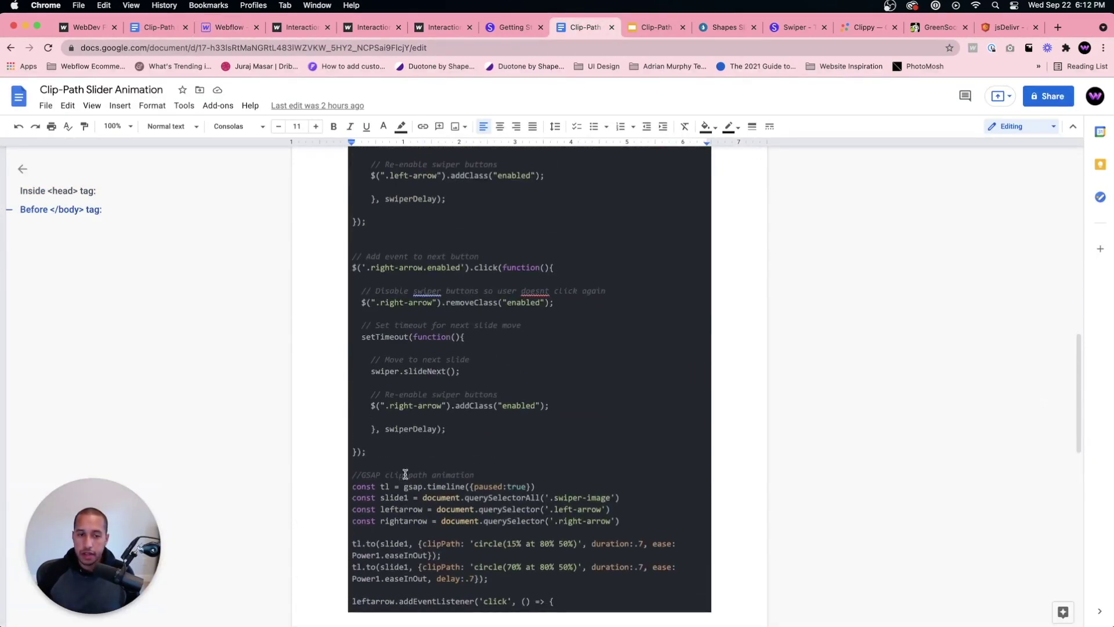
{"action": "left_click_drag", "start_coordinate": [355, 476], "coordinate": [558, 554]}
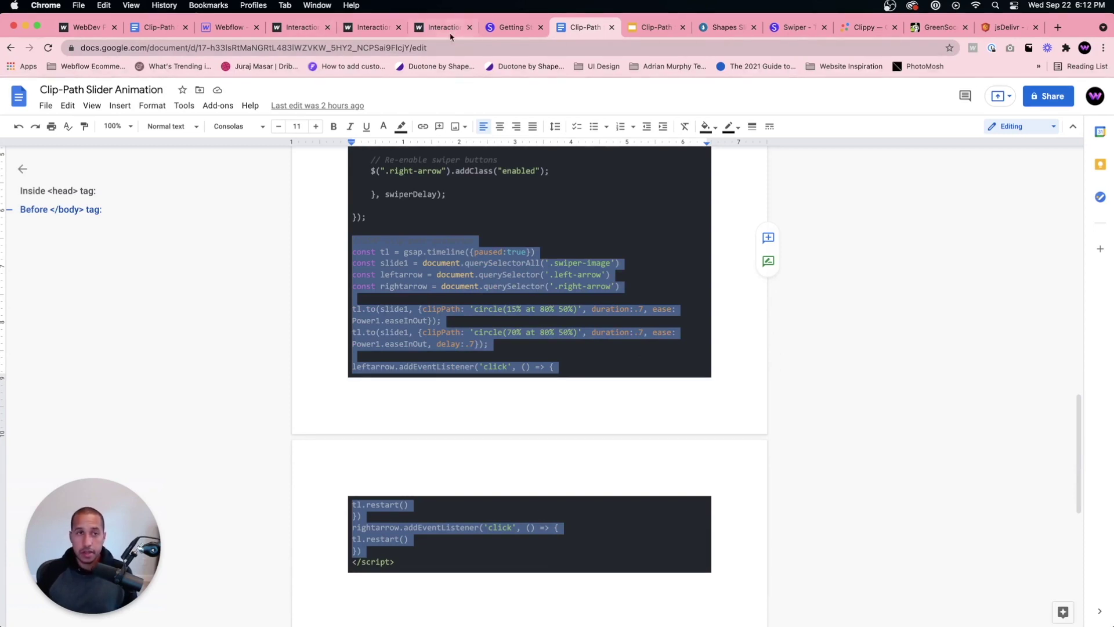
{"action": "left_click", "coordinate": [223, 29]}
{"action": "scroll", "coordinate": [264, 452], "scroll_direction": "down", "scroll_amount": 3}
{"action": "scroll", "coordinate": [276, 450], "scroll_direction": "down", "scroll_amount": 1}
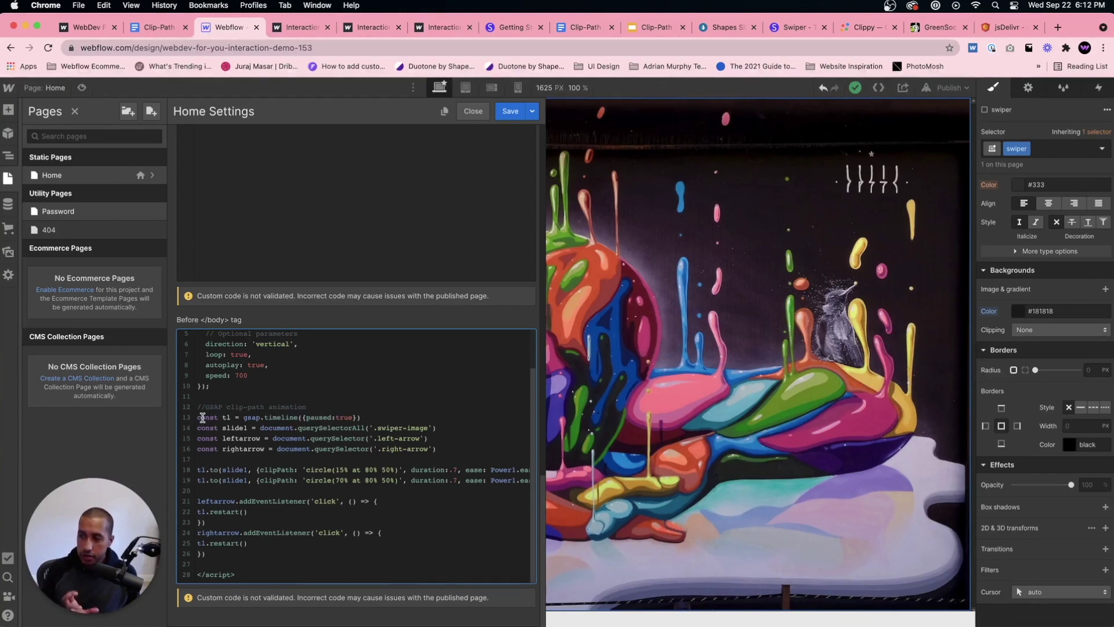
Look up the Timeline page in the GreenSock docs and examine its gsap.timeline code examples.
{"action": "left_click", "coordinate": [938, 28]}
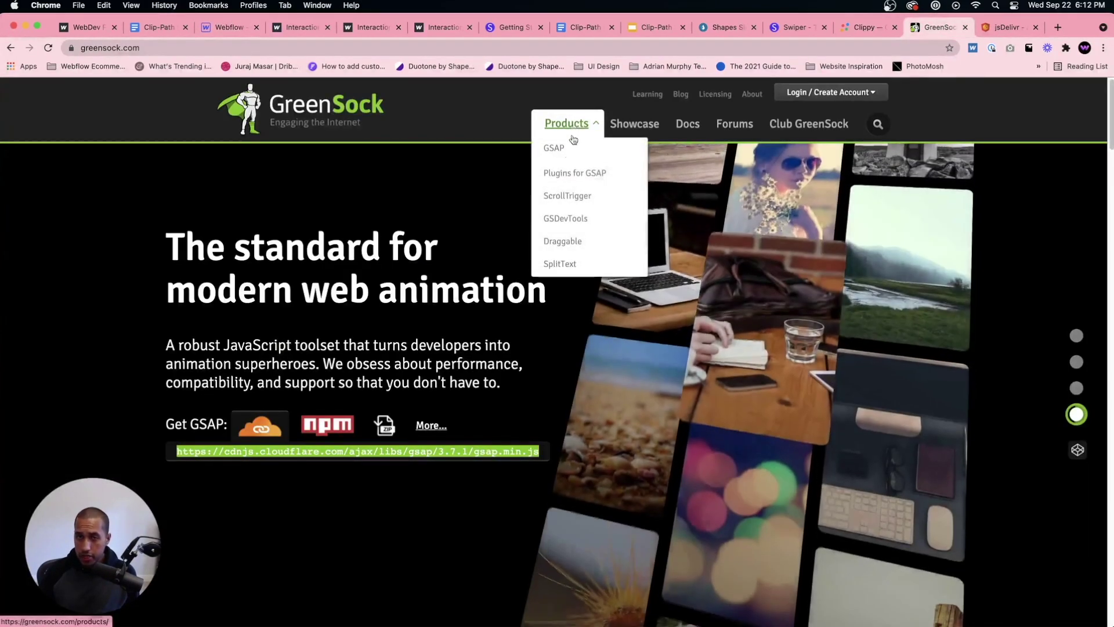
{"action": "scroll", "coordinate": [369, 273], "scroll_direction": "down", "scroll_amount": 5}
{"action": "scroll", "coordinate": [370, 274], "scroll_direction": "up", "scroll_amount": 5}
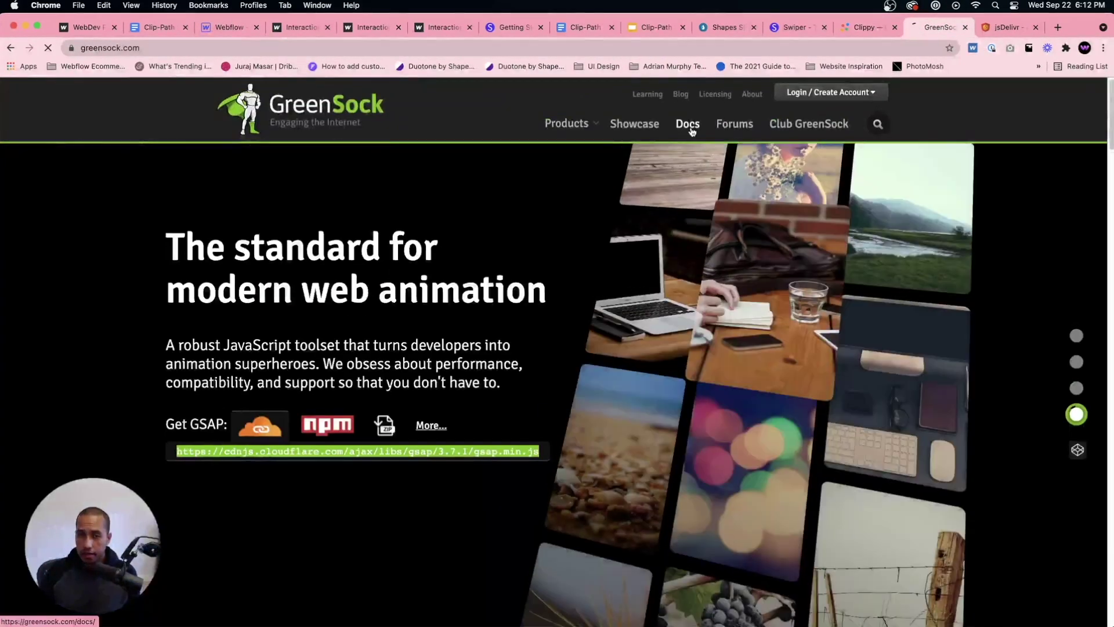
{"action": "left_click", "coordinate": [618, 119]}
{"action": "scroll", "coordinate": [595, 309], "scroll_direction": "down", "scroll_amount": 2}
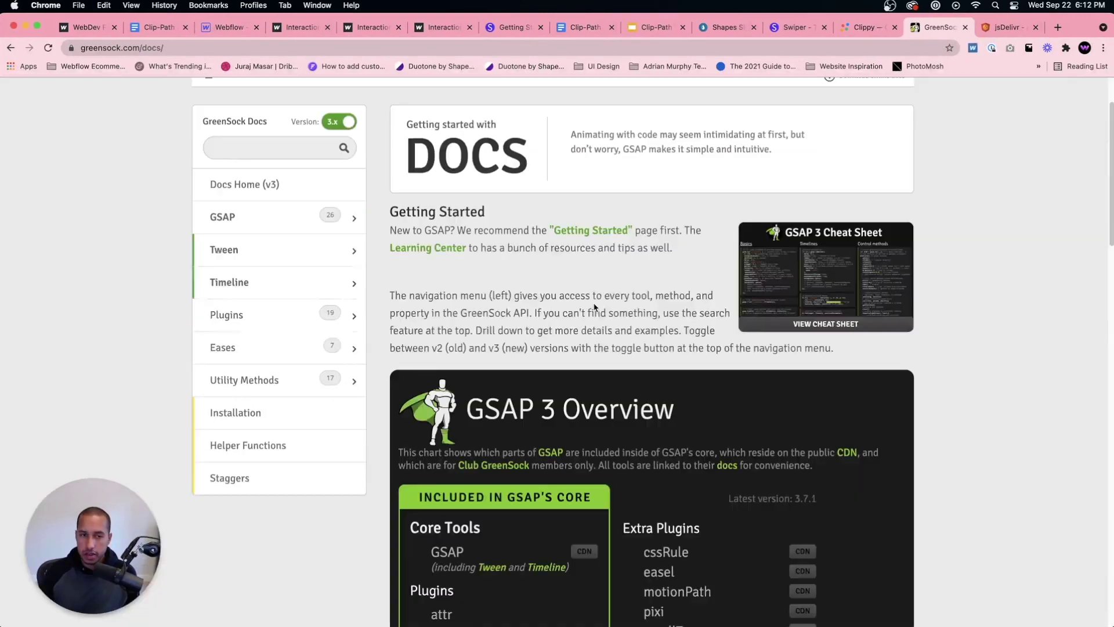
{"action": "scroll", "coordinate": [594, 309], "scroll_direction": "up", "scroll_amount": 3}
{"action": "left_click", "coordinate": [279, 368]}
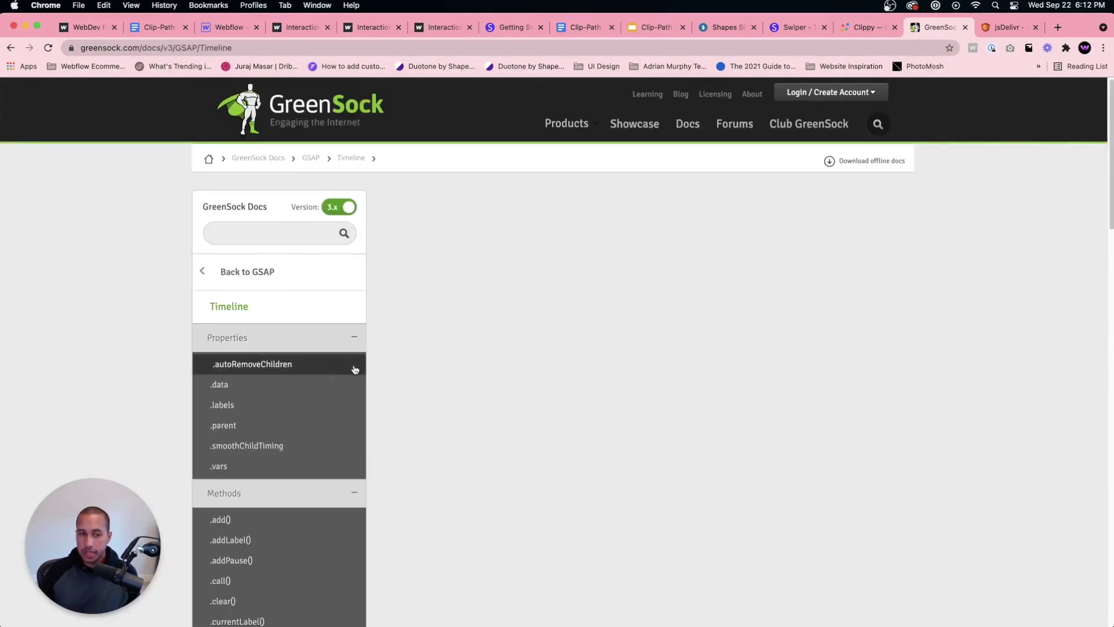
{"action": "scroll", "coordinate": [462, 401], "scroll_direction": "down", "scroll_amount": 2}
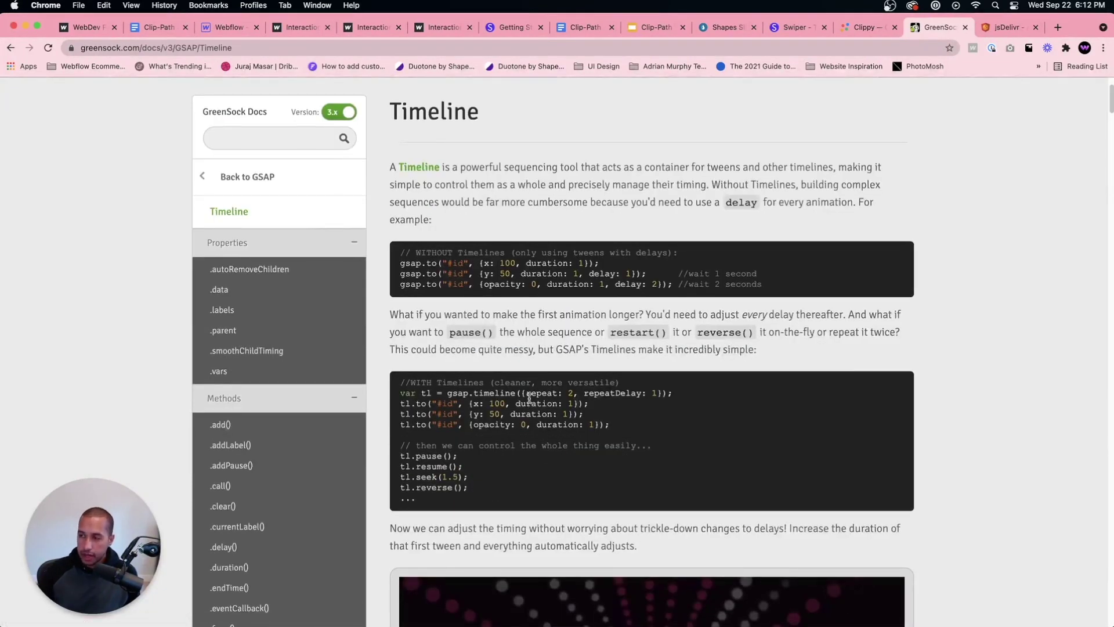
Return to the Webflow custom code and review the paused GSAP timeline and the slide1, leftarrow and rightarrow selector constants.
{"action": "left_click", "coordinate": [233, 28]}
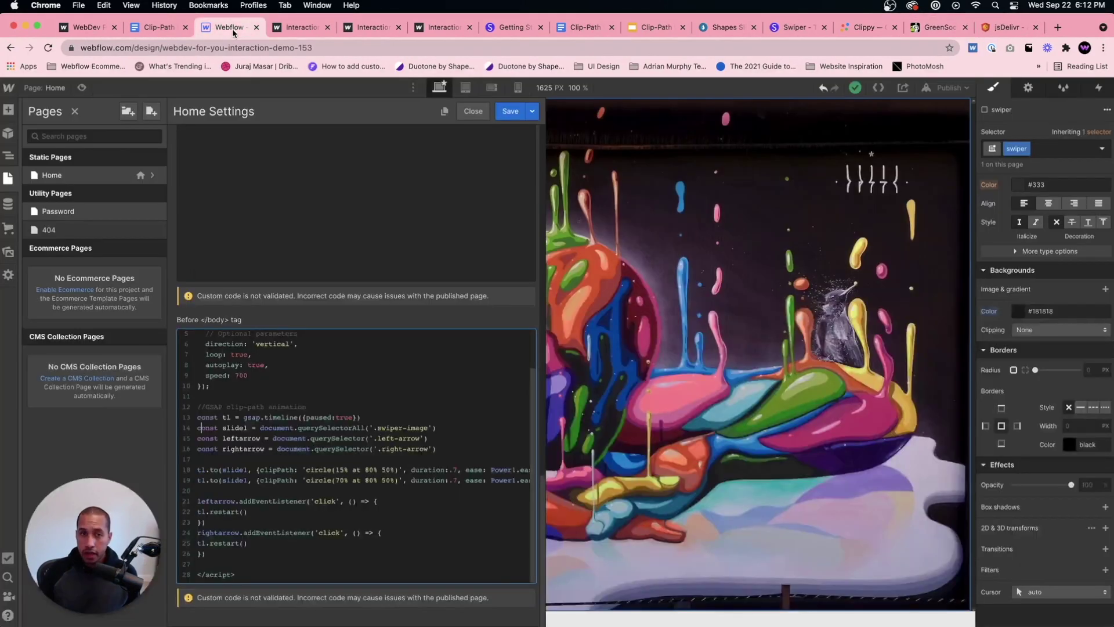
{"action": "left_click", "coordinate": [234, 427]}
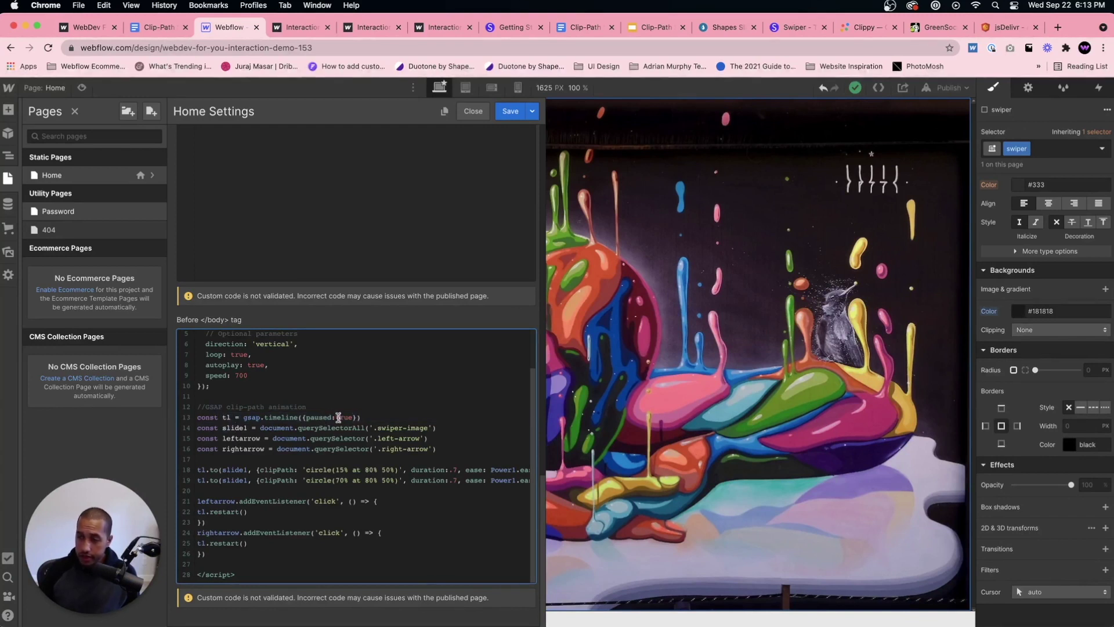
{"action": "left_click", "coordinate": [375, 418]}
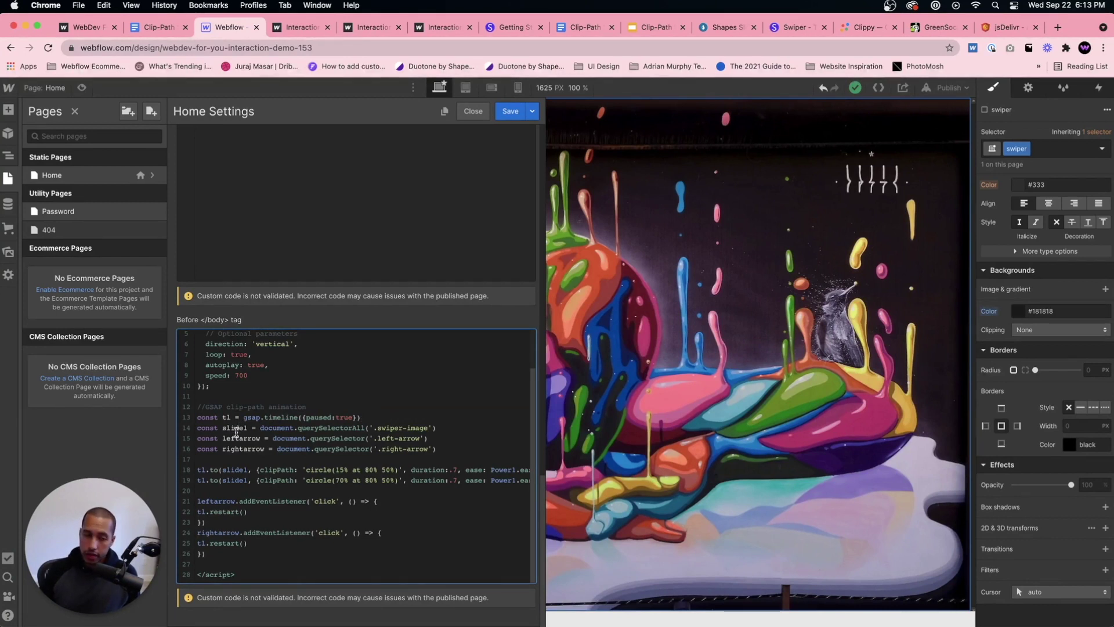
{"action": "left_click_drag", "start_coordinate": [265, 428], "coordinate": [406, 429]}
{"action": "left_click", "coordinate": [406, 429]}
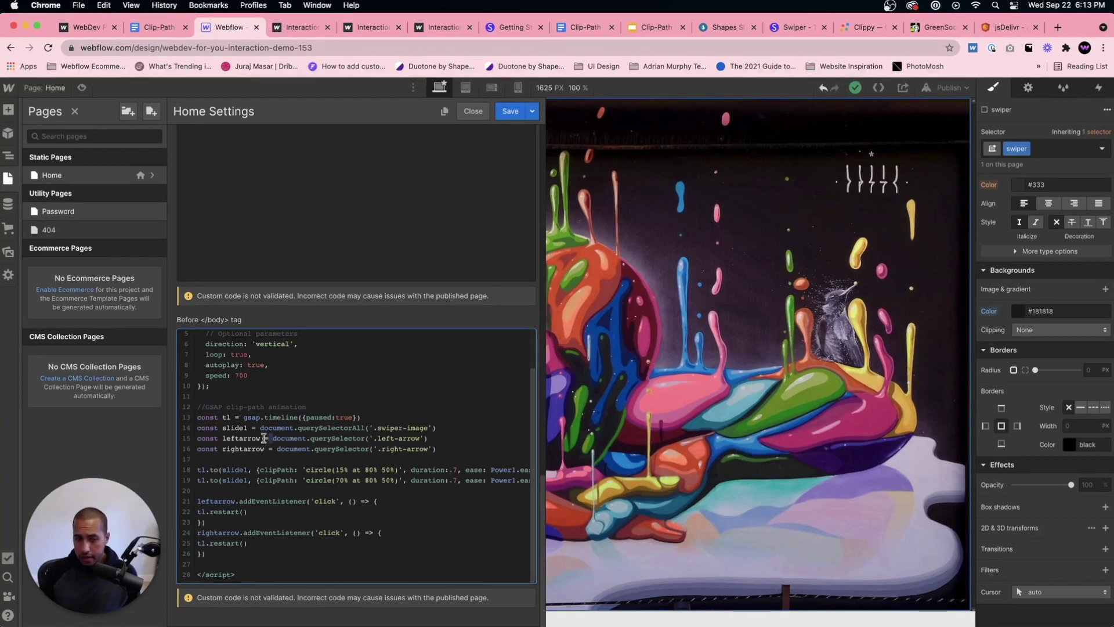
{"action": "left_click_drag", "start_coordinate": [370, 440], "coordinate": [411, 440]}
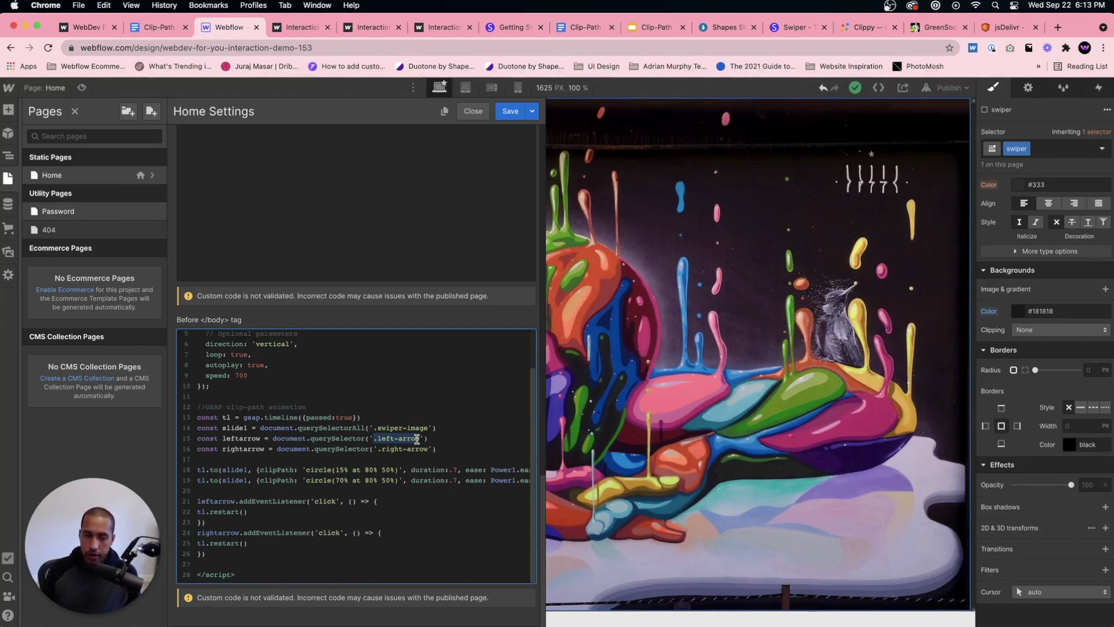
{"action": "left_click", "coordinate": [320, 452]}
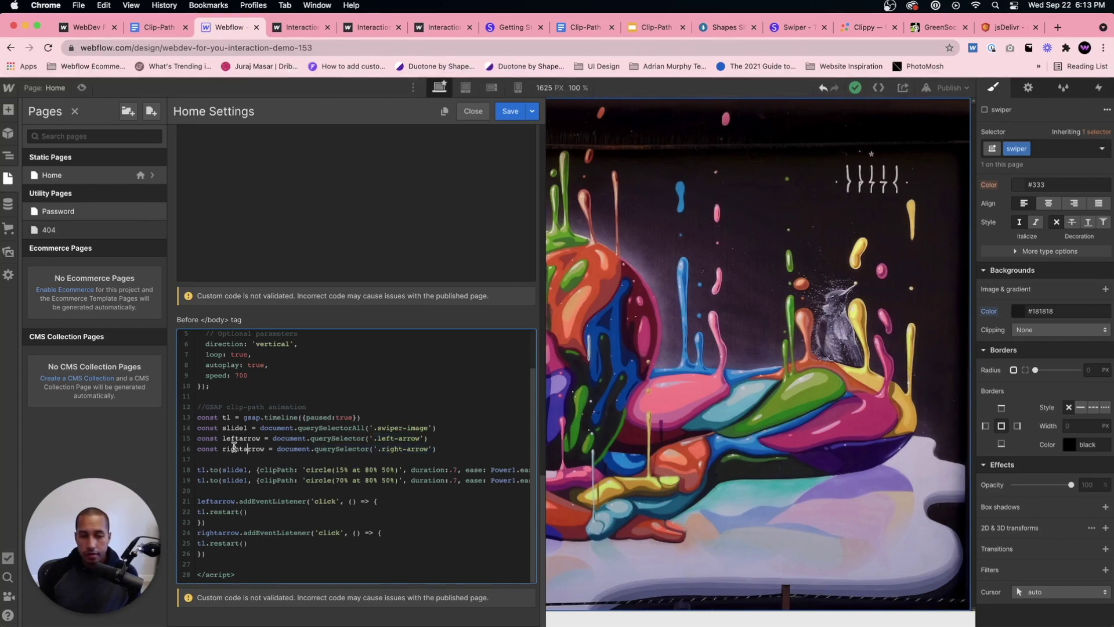
{"action": "double_click", "coordinate": [244, 448]}
{"action": "left_click", "coordinate": [325, 449]}
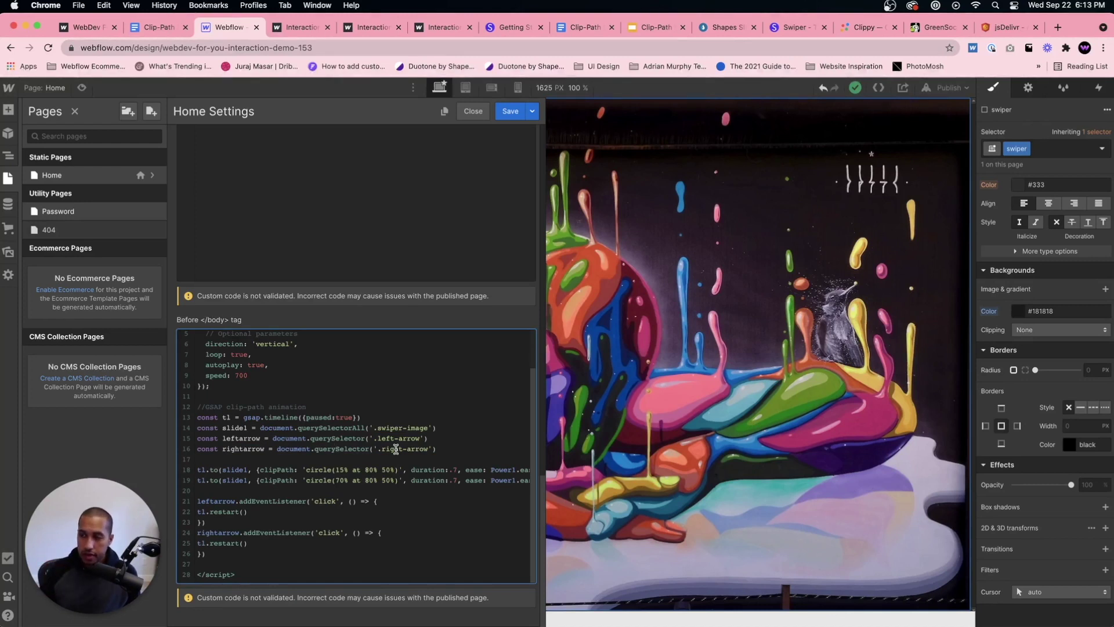
Examine the two tl.to lines and the clipPath circle values they animate on the slide images.
{"action": "left_click", "coordinate": [200, 465]}
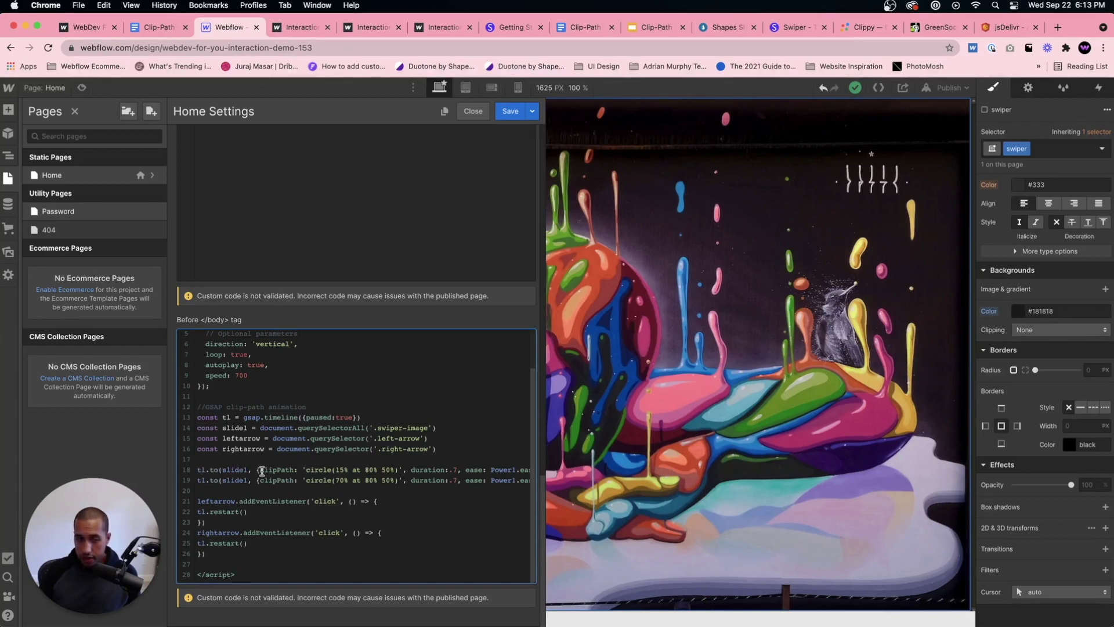
{"action": "left_click_drag", "start_coordinate": [260, 470], "coordinate": [396, 470]}
{"action": "left_click", "coordinate": [396, 470]}
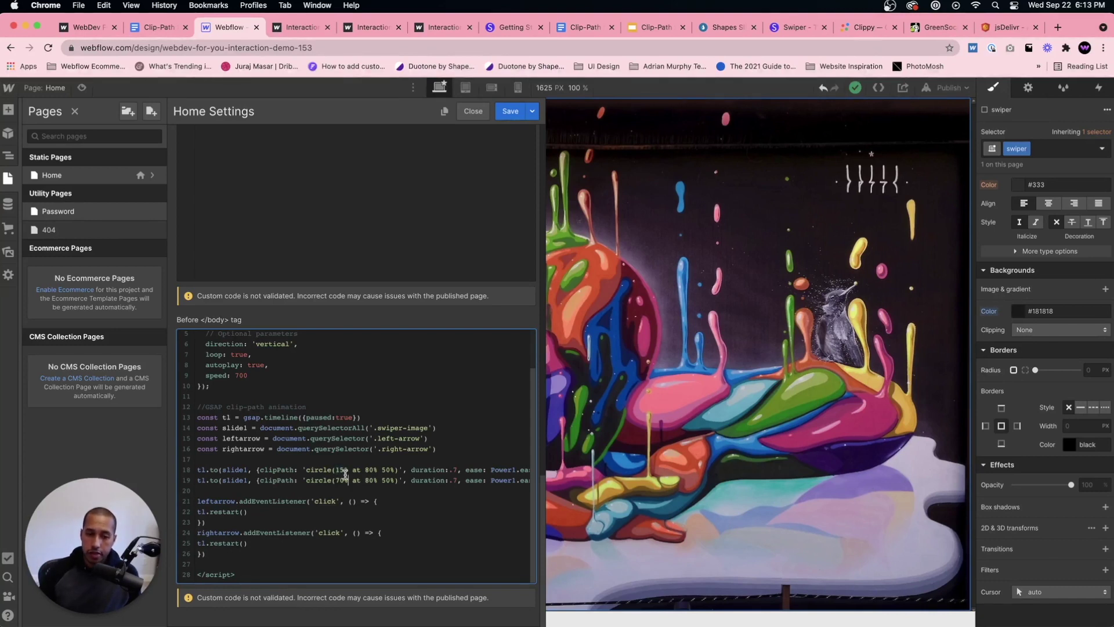
{"action": "left_click_drag", "start_coordinate": [335, 470], "coordinate": [348, 470]}
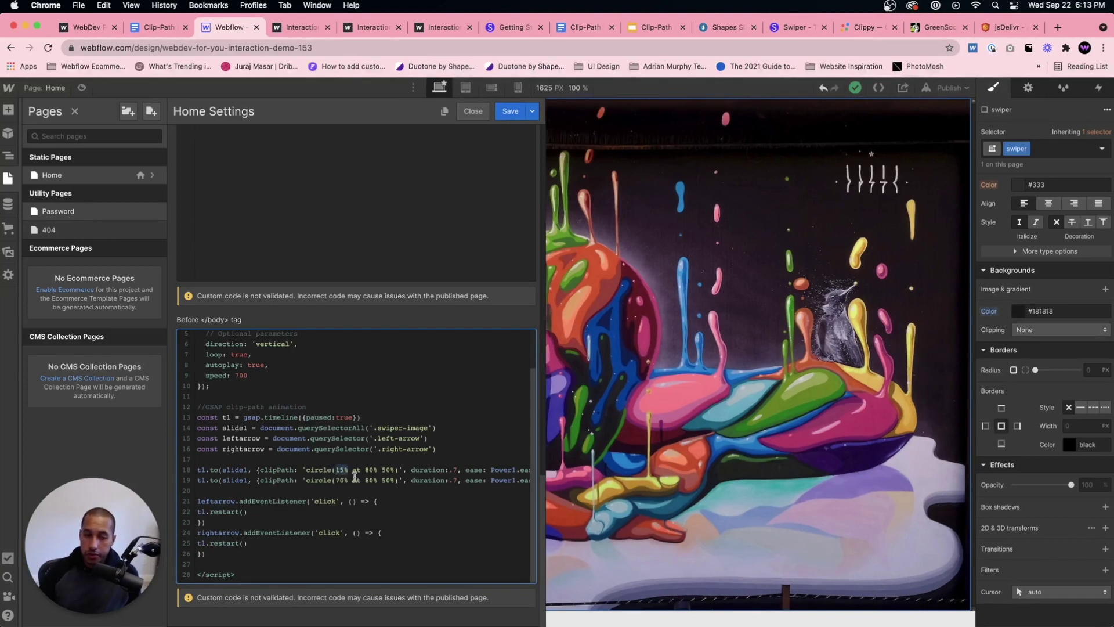
{"action": "left_click", "coordinate": [357, 479]}
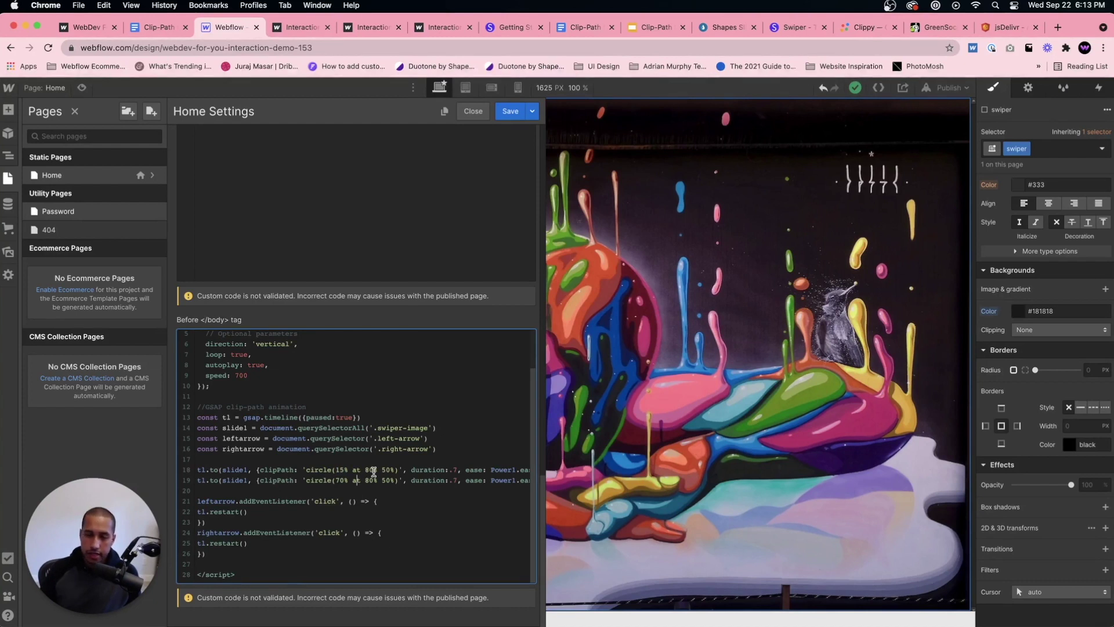
Examine the duration, ease and delay settings of the two tl.to lines in the before-</body> script.
{"action": "scroll", "coordinate": [410, 473], "scroll_direction": "right", "scroll_amount": 1}
{"action": "scroll", "coordinate": [410, 473], "scroll_direction": "right", "scroll_amount": 3}
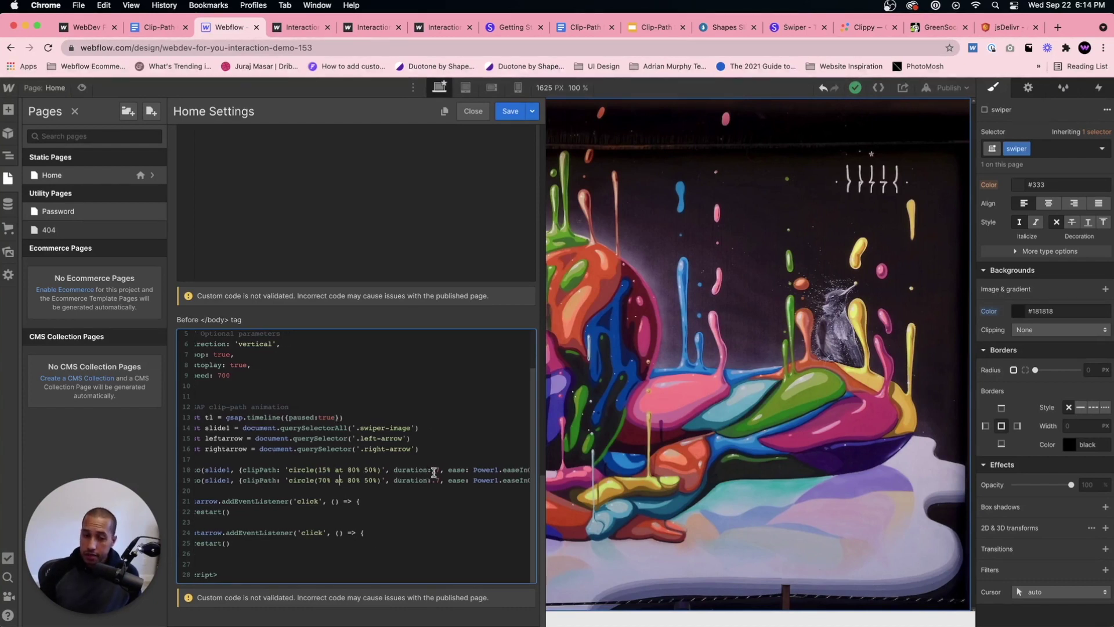
{"action": "scroll", "coordinate": [429, 472], "scroll_direction": "right", "scroll_amount": 4}
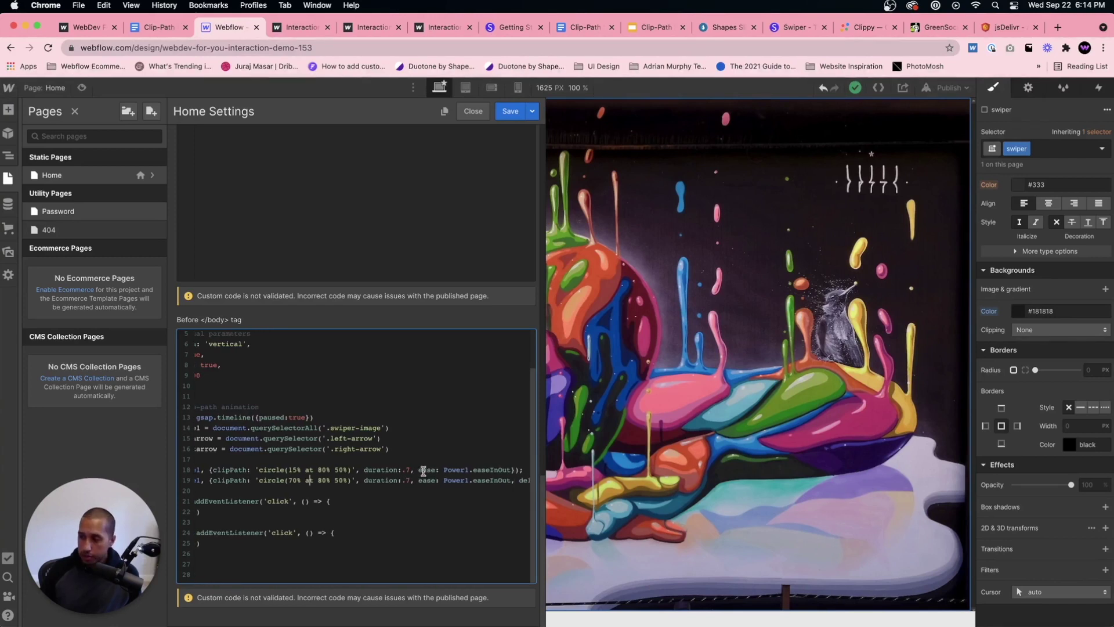
{"action": "scroll", "coordinate": [424, 471], "scroll_direction": "right", "scroll_amount": 5}
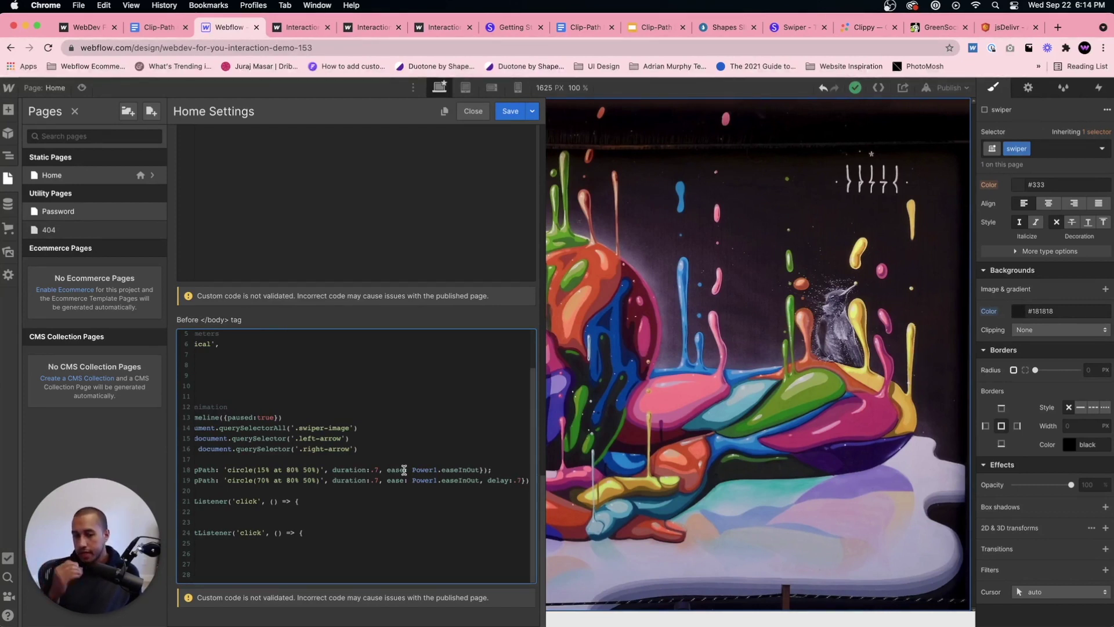
{"action": "scroll", "coordinate": [398, 482], "scroll_direction": "right", "scroll_amount": 2}
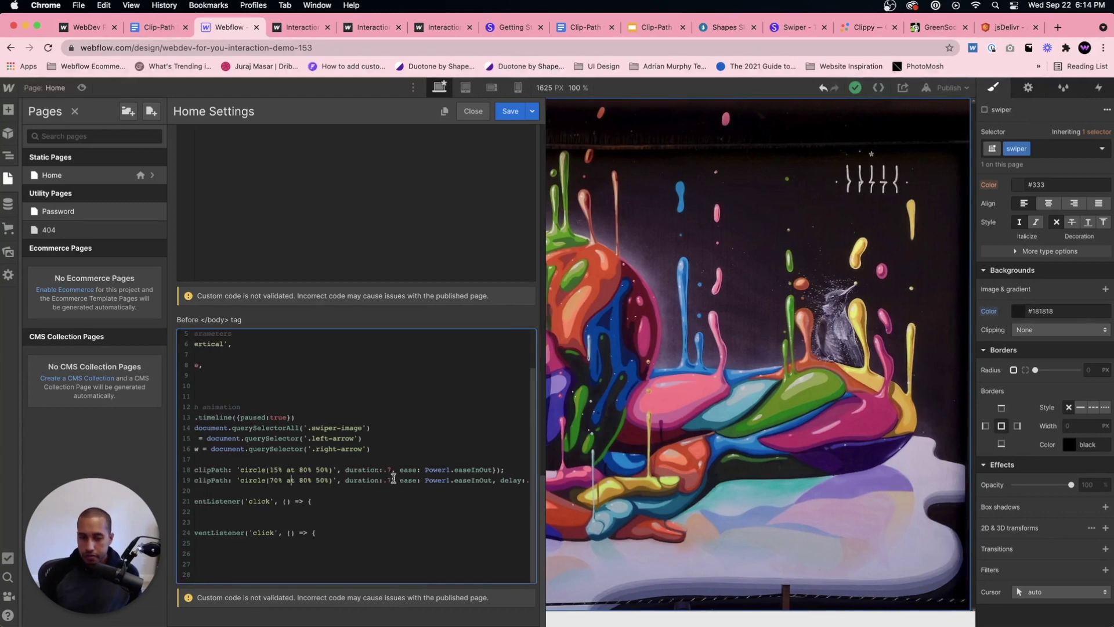
Return to the GreenSock docs and search the site for "easing".
{"action": "left_click", "coordinate": [938, 27]}
{"action": "scroll", "coordinate": [627, 232], "scroll_direction": "up", "scroll_amount": 5}
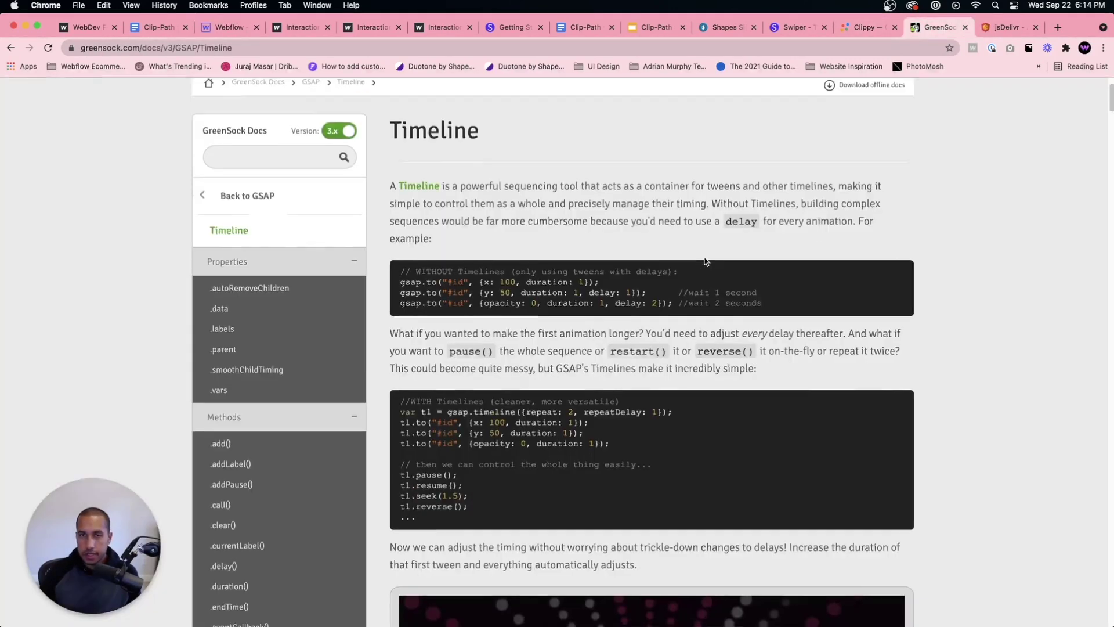
{"action": "mouse_move", "coordinate": [572, 125]}
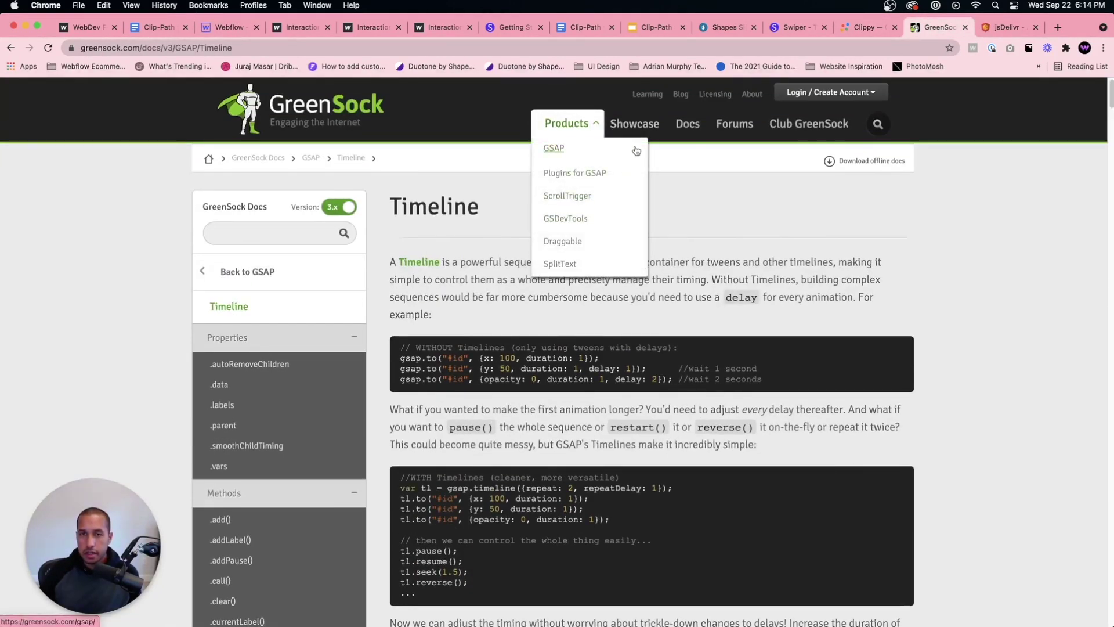
{"action": "left_click", "coordinate": [878, 123]}
{"action": "type", "text": "easing"}
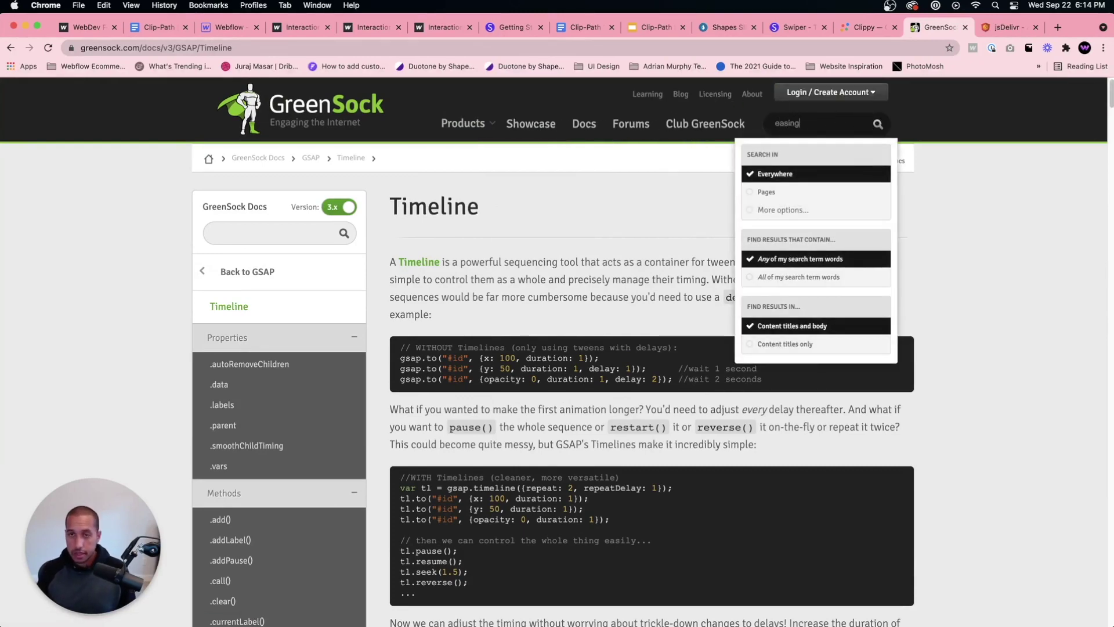
{"action": "key", "text": "Return"}
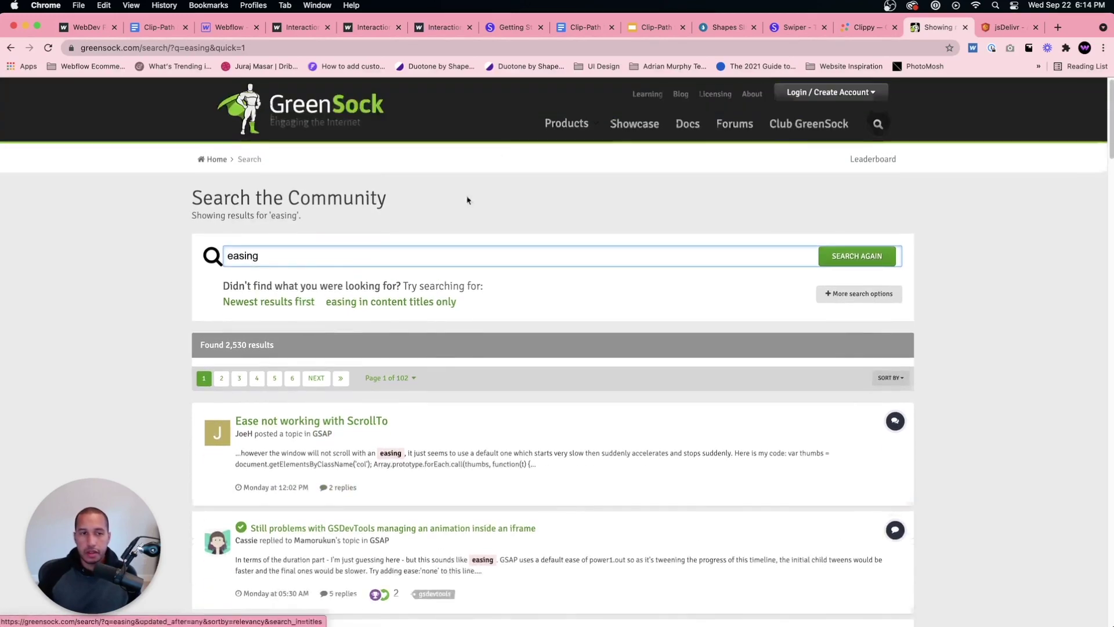
Search the web for "greensock easing" and open the GreenSock Eases docs page at its Ease Visualizer.
{"action": "left_click", "coordinate": [522, 47]}
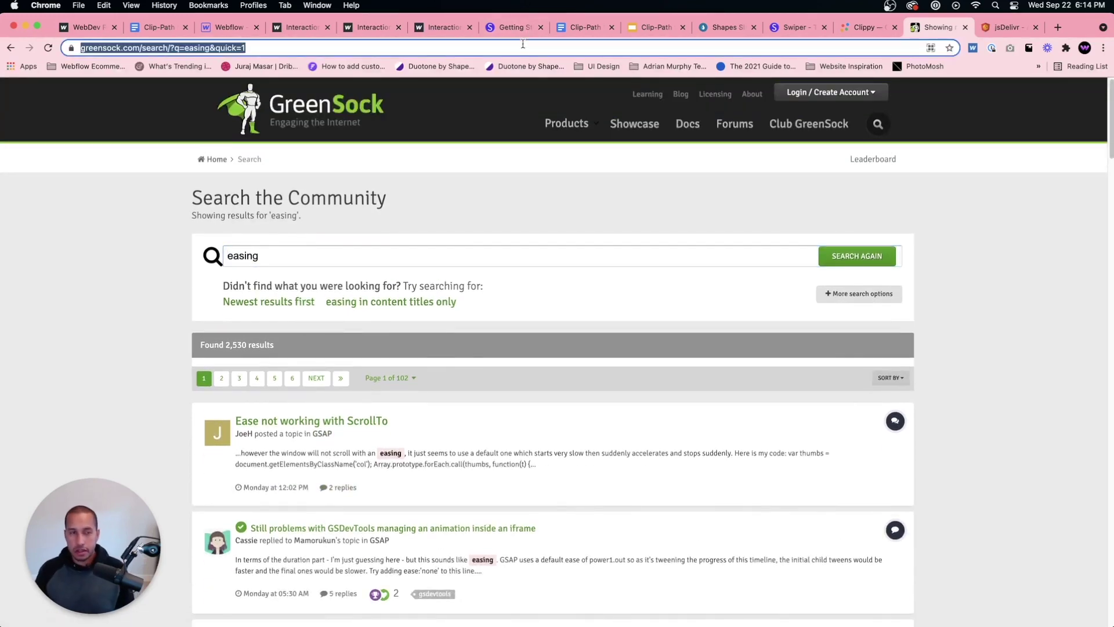
{"action": "type", "text": "greensock easing"}
{"action": "key", "text": "Return"}
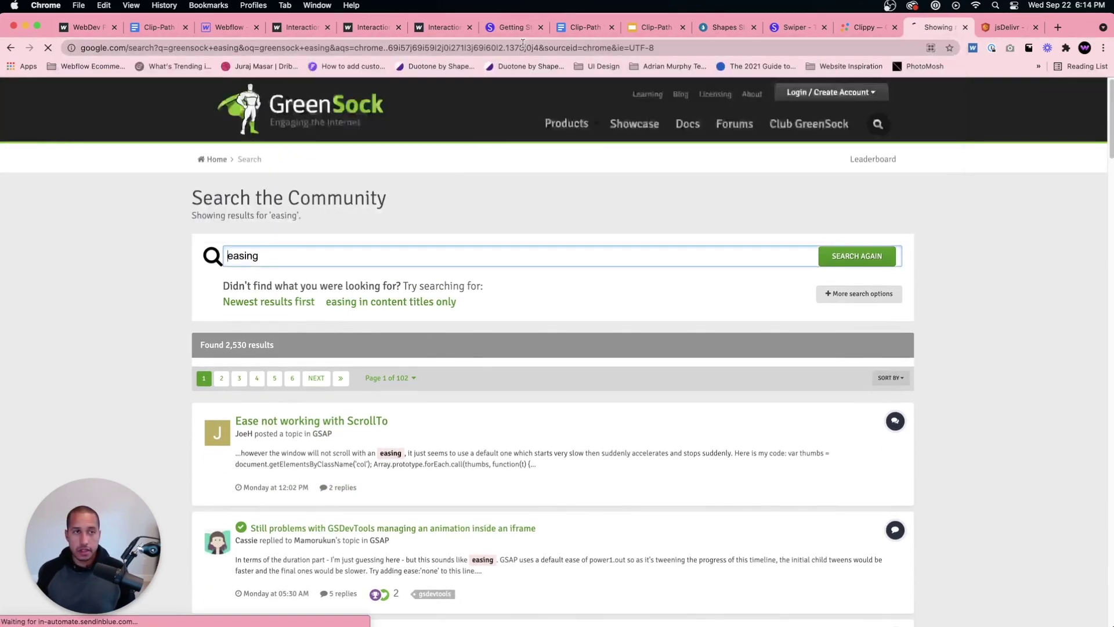
{"action": "left_click", "coordinate": [165, 207]}
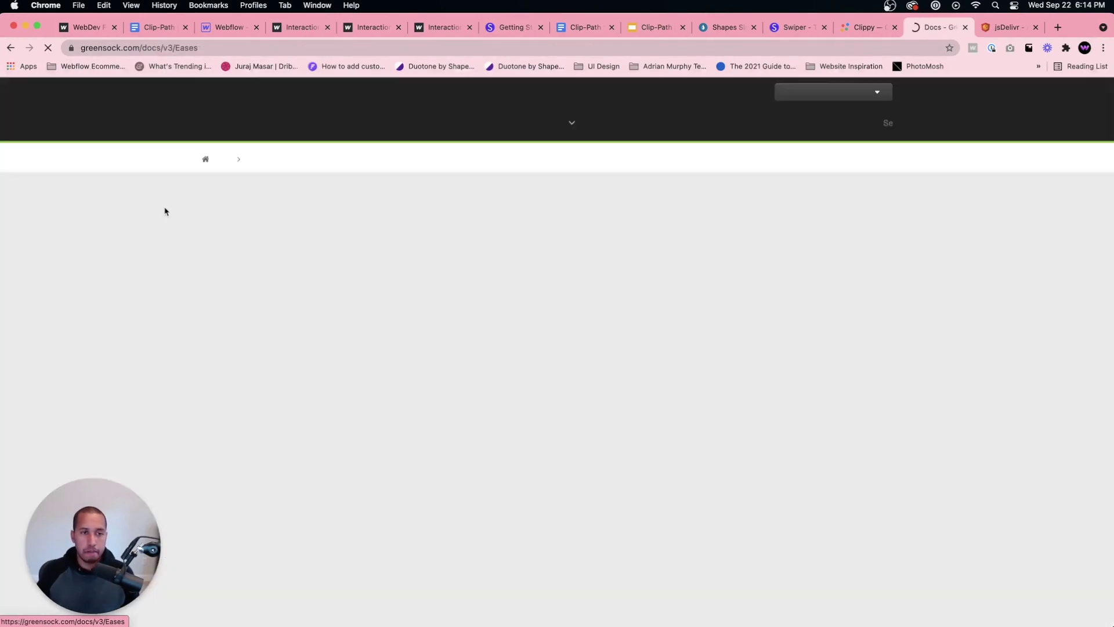
{"action": "scroll", "coordinate": [589, 333], "scroll_direction": "down", "scroll_amount": 5}
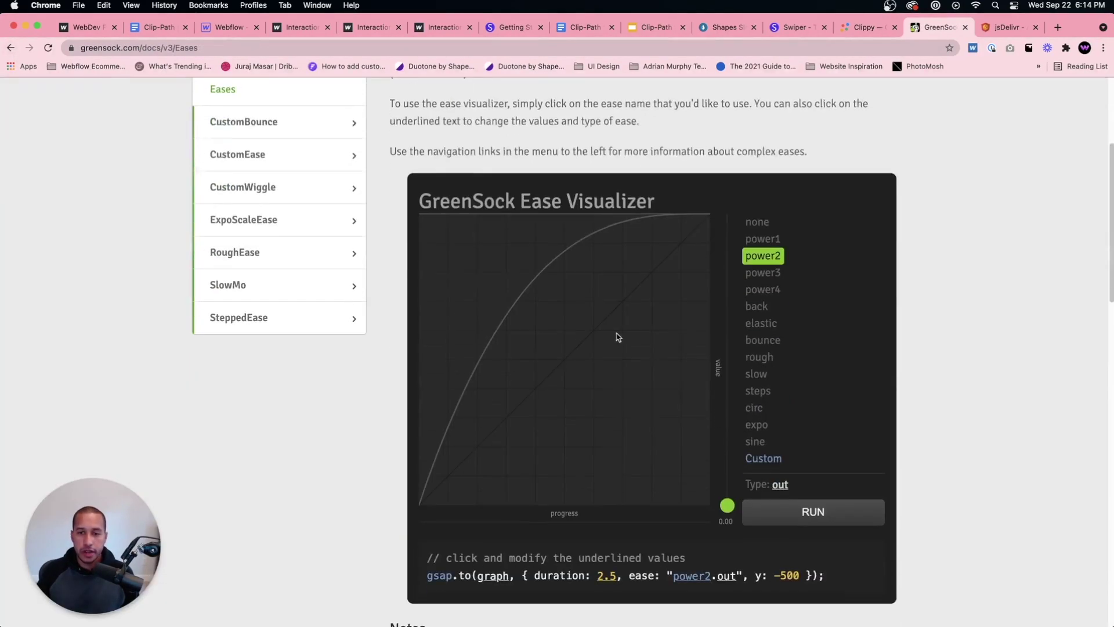
Preview the power4 and power1 eases in the GreenSock Ease Visualizer and look through the notes below it.
{"action": "left_click", "coordinate": [761, 289]}
{"action": "left_click", "coordinate": [813, 512]}
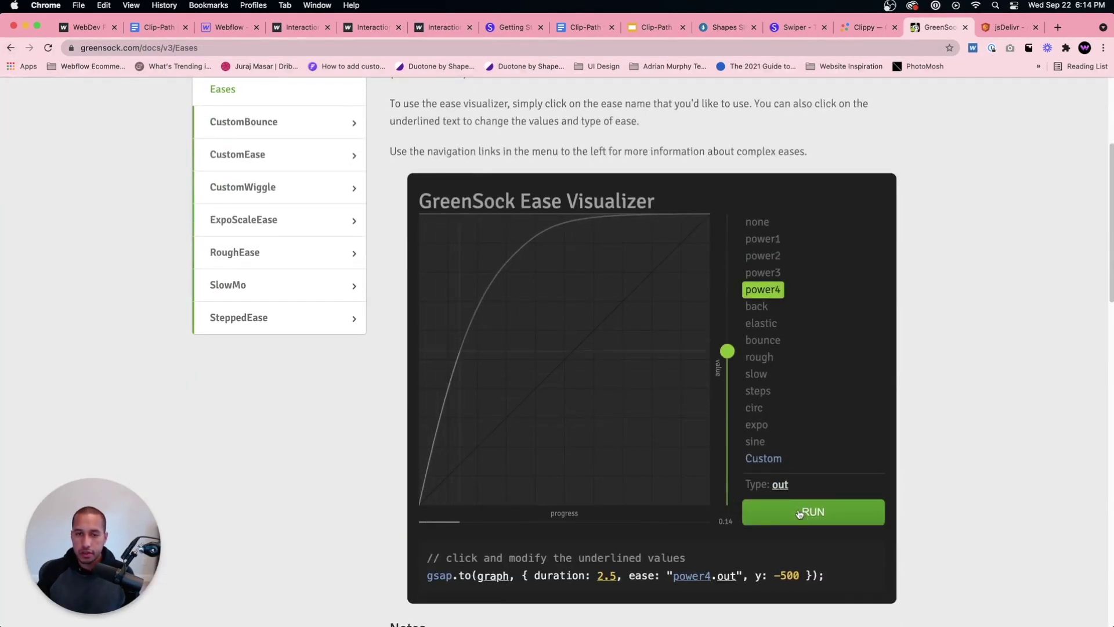
{"action": "left_click", "coordinate": [765, 239]}
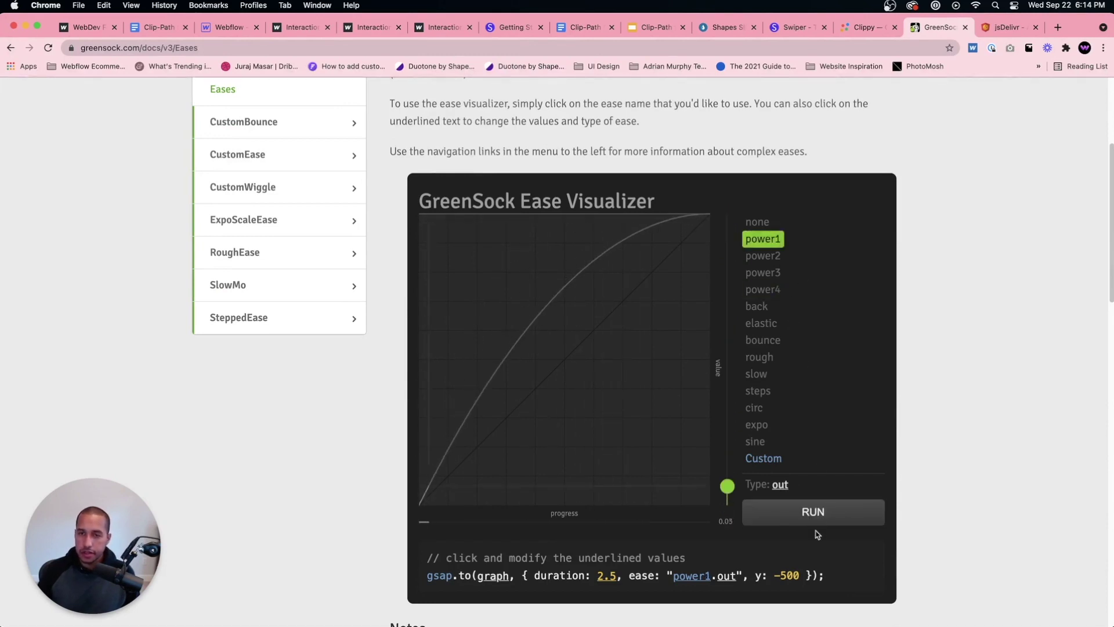
{"action": "left_click", "coordinate": [813, 517]}
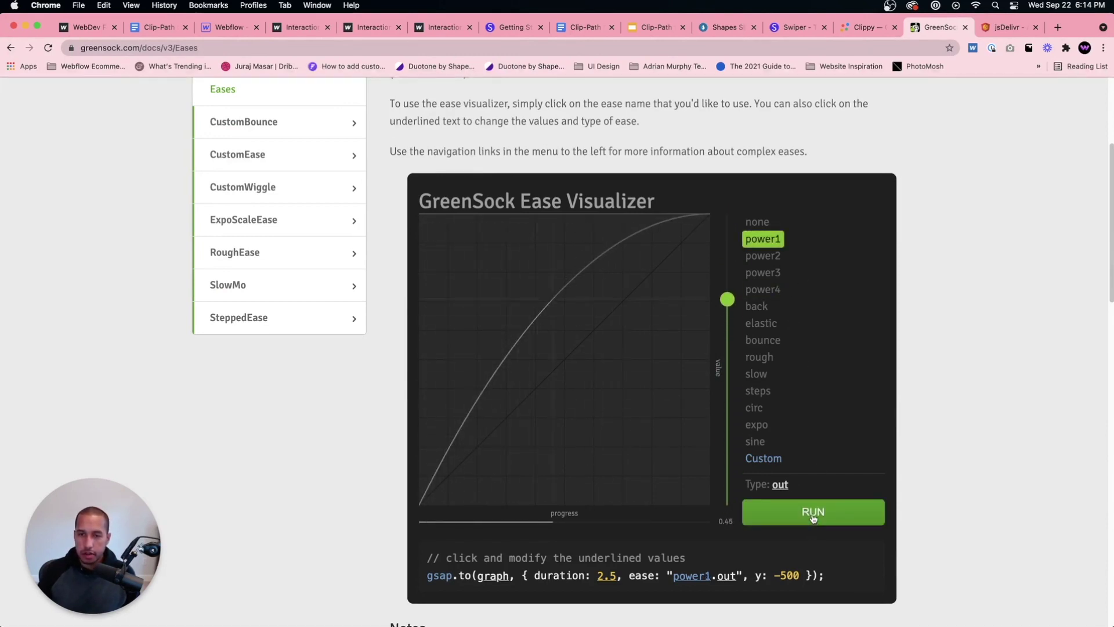
{"action": "scroll", "coordinate": [801, 511], "scroll_direction": "down", "scroll_amount": 3}
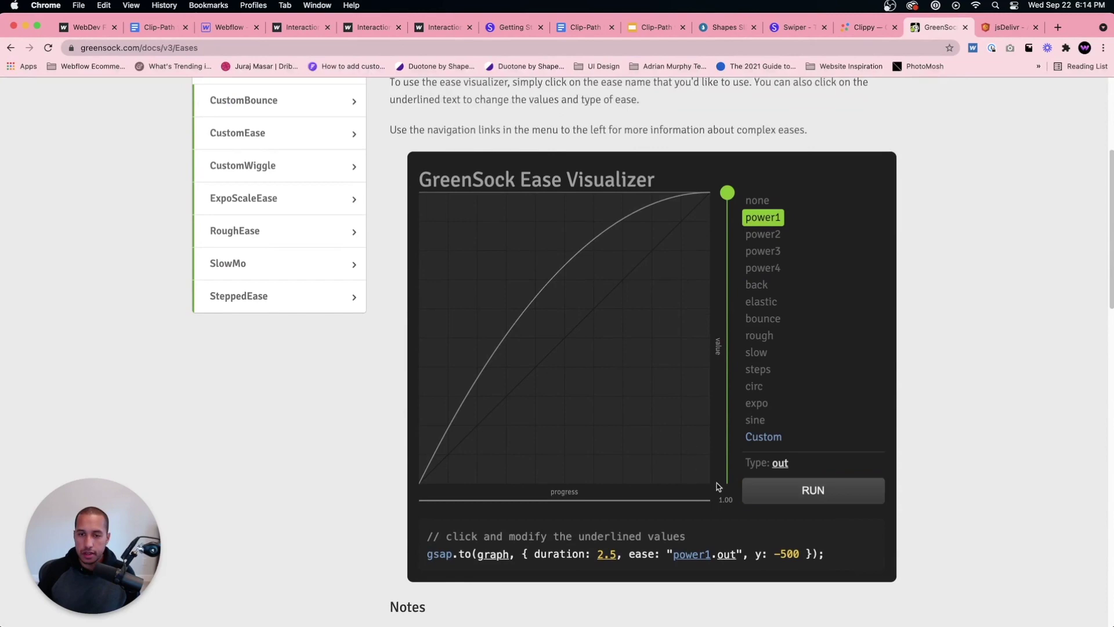
{"action": "scroll", "coordinate": [764, 489], "scroll_direction": "down", "scroll_amount": 5}
{"action": "scroll", "coordinate": [761, 485], "scroll_direction": "up", "scroll_amount": 6}
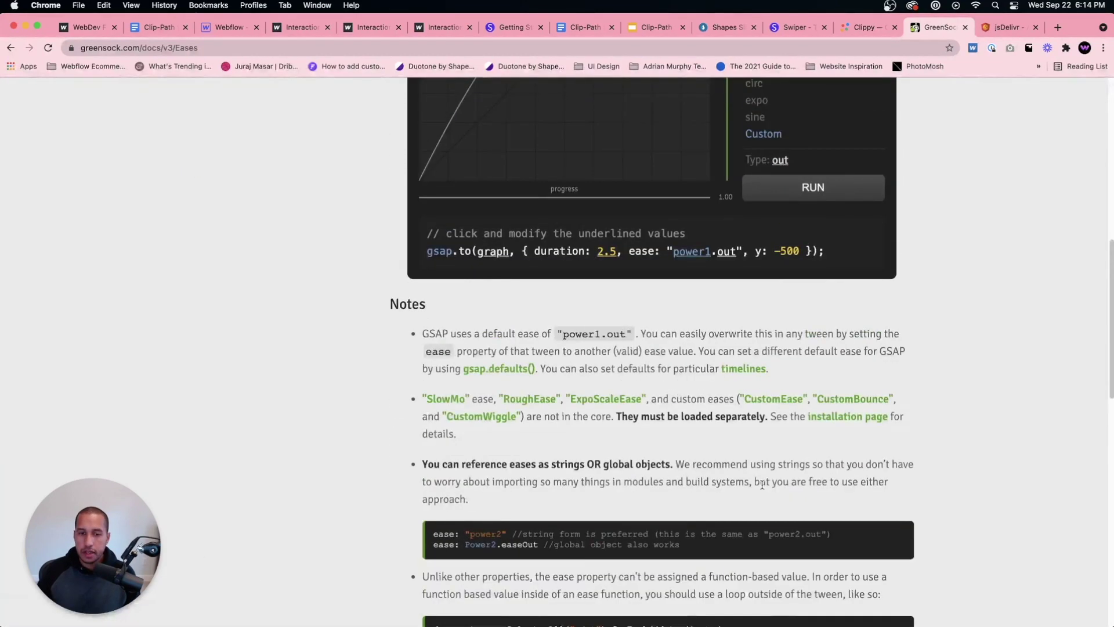
Return to the Webflow custom code and review the first tl.to line's easeInOut setting and 15% circle value.
{"action": "left_click", "coordinate": [226, 32]}
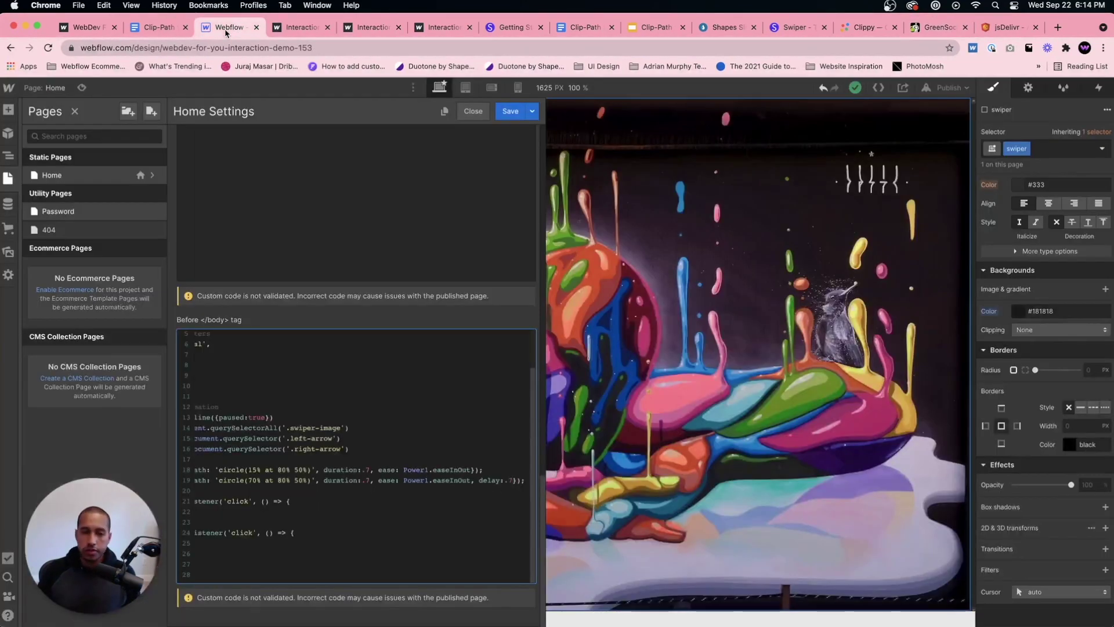
{"action": "left_click", "coordinate": [474, 470]}
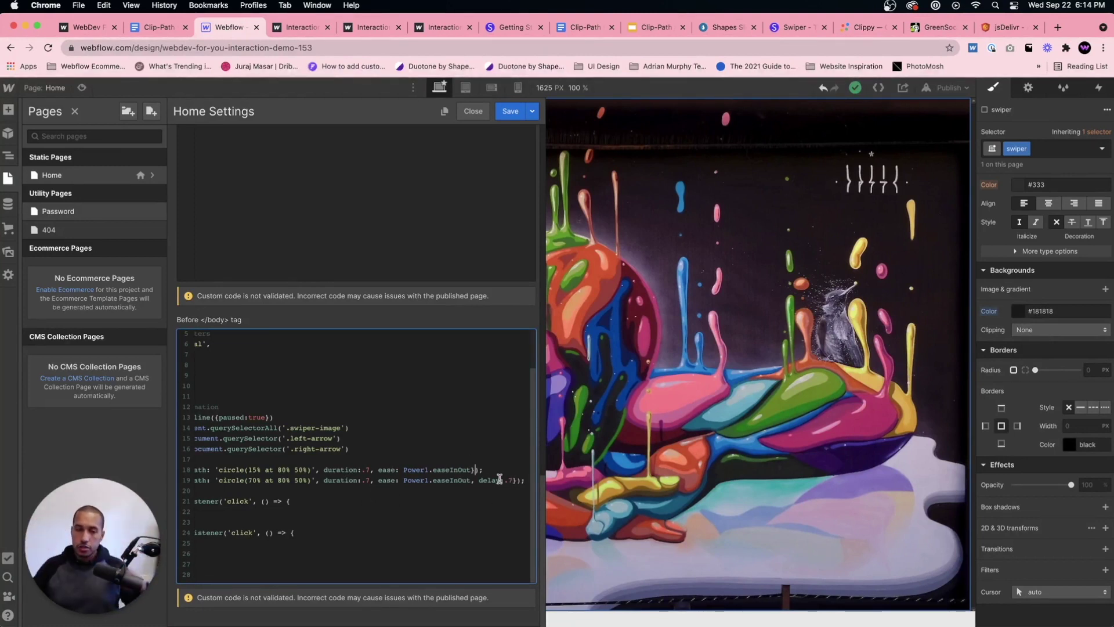
{"action": "double_click", "coordinate": [256, 469]}
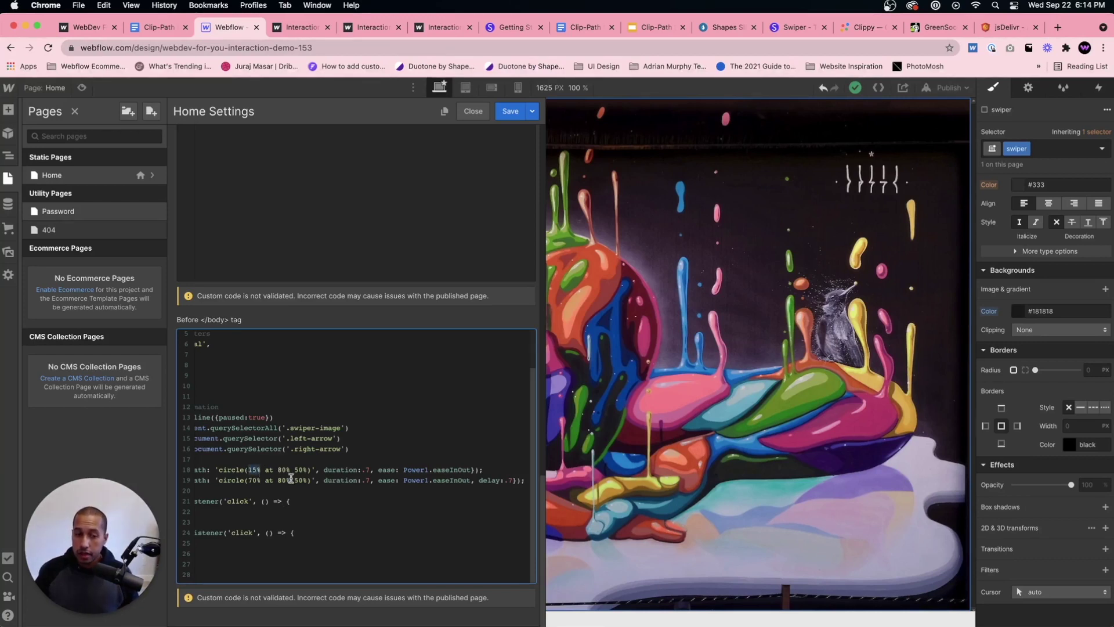
{"action": "scroll", "coordinate": [321, 473], "scroll_direction": "left", "scroll_amount": 1}
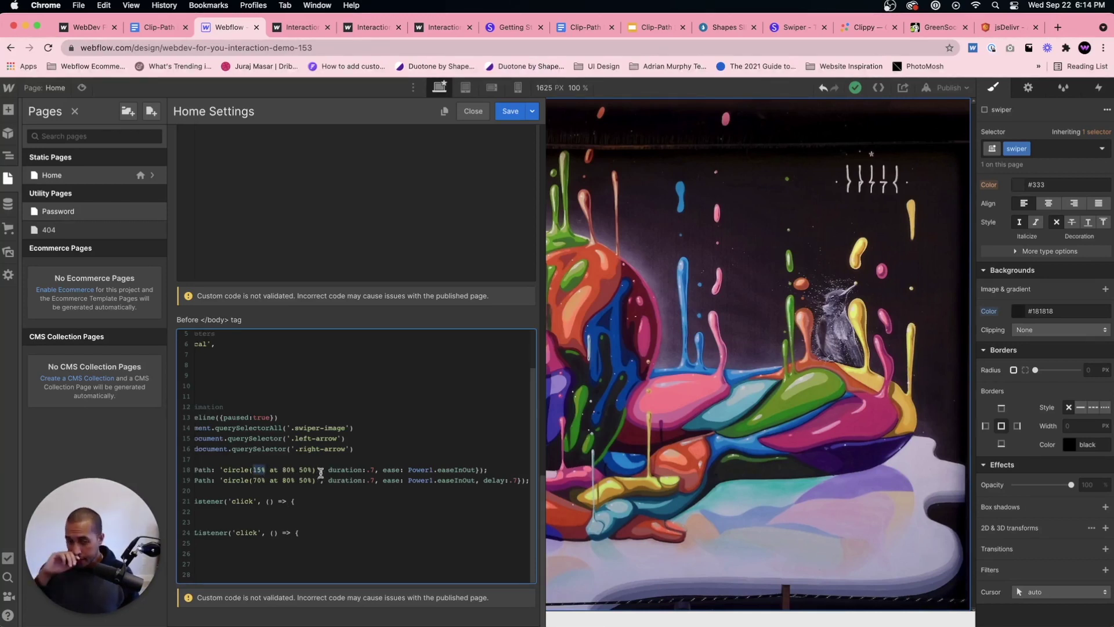
{"action": "scroll", "coordinate": [320, 473], "scroll_direction": "left", "scroll_amount": 2}
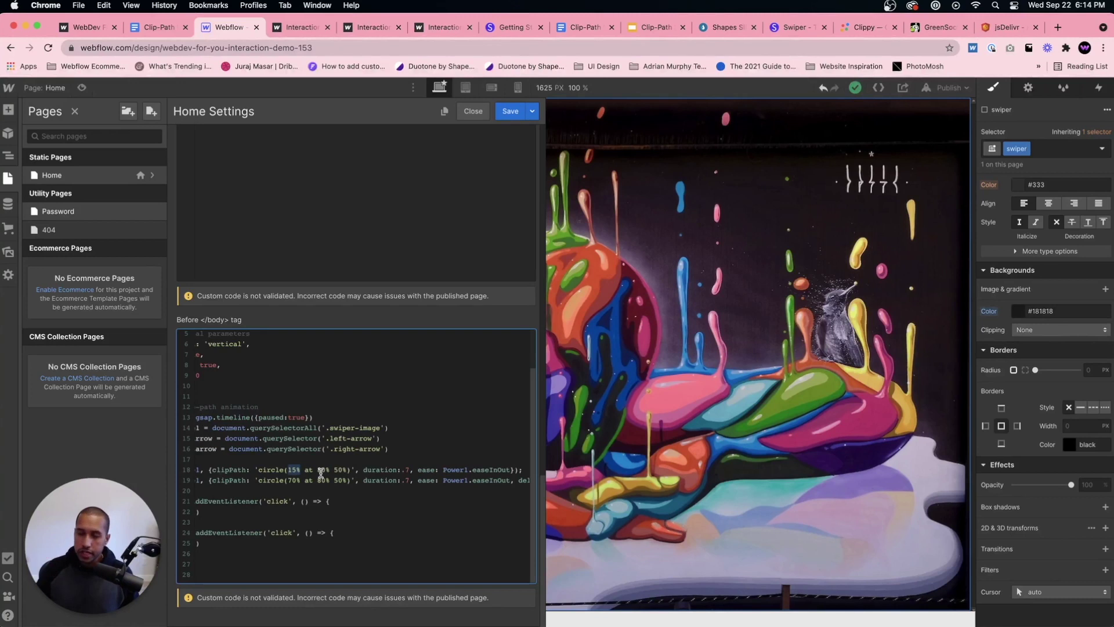
{"action": "scroll", "coordinate": [321, 473], "scroll_direction": "left", "scroll_amount": 3}
Review the second tl.to line's circle value, duration, Power1.easeInOut ease and delay.
{"action": "left_click", "coordinate": [338, 479]}
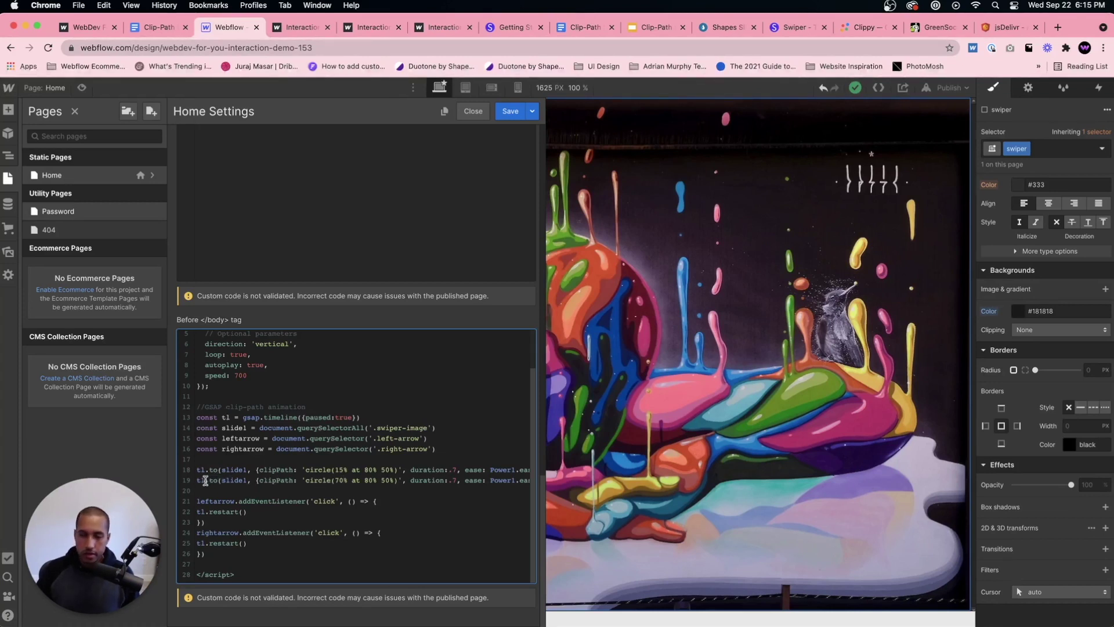
{"action": "left_click", "coordinate": [321, 480]}
{"action": "scroll", "coordinate": [343, 484], "scroll_direction": "right", "scroll_amount": 3}
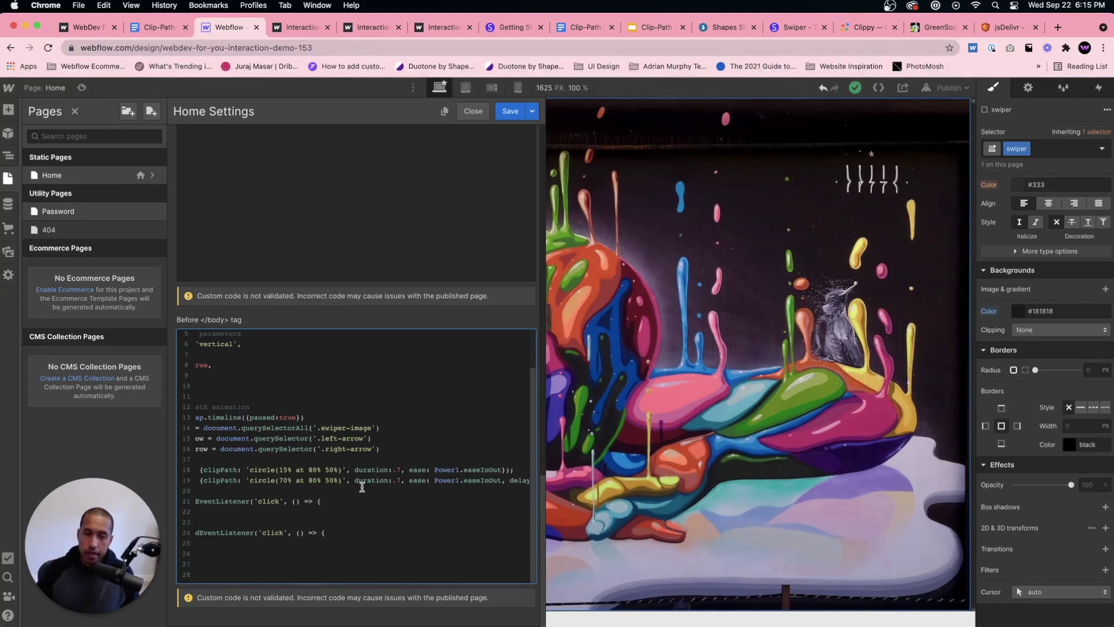
{"action": "scroll", "coordinate": [362, 487], "scroll_direction": "right", "scroll_amount": 1}
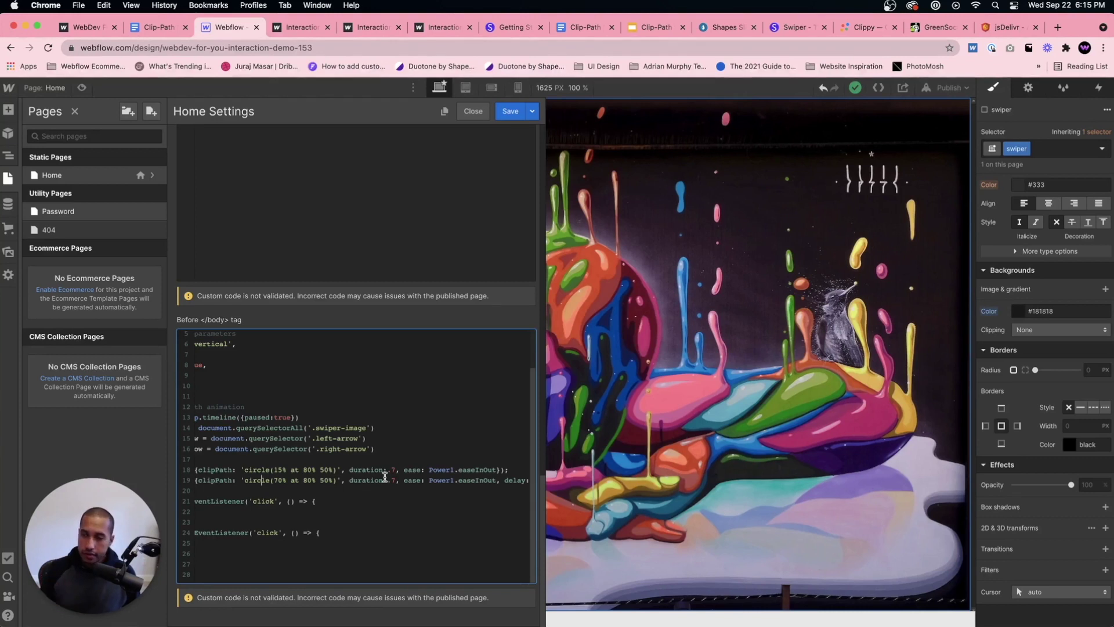
{"action": "scroll", "coordinate": [384, 476], "scroll_direction": "right", "scroll_amount": 5}
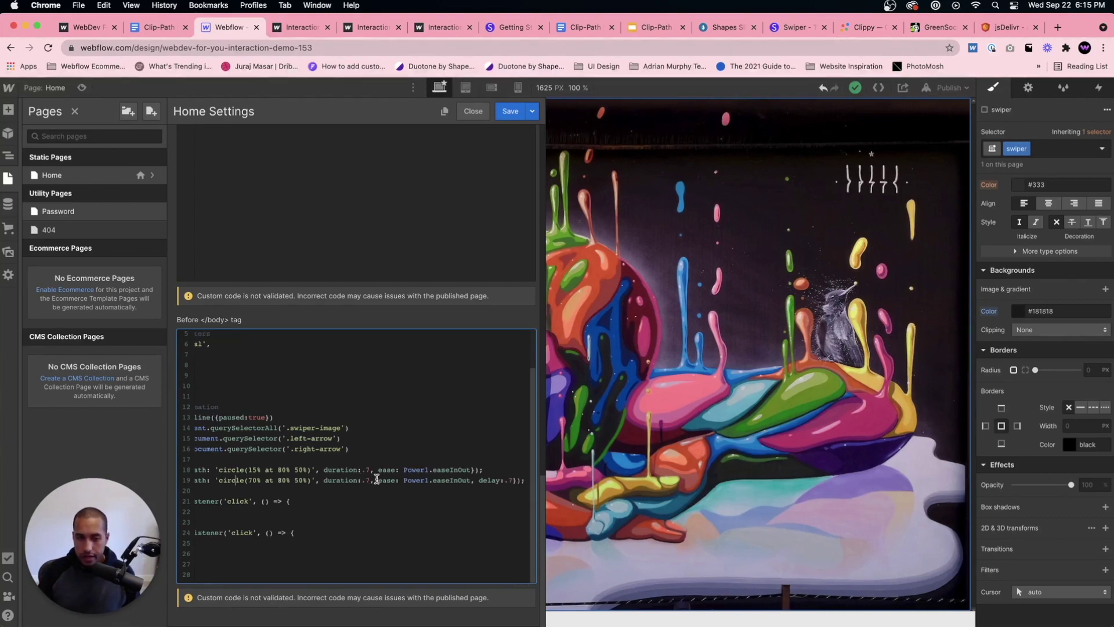
{"action": "left_click_drag", "start_coordinate": [380, 479], "coordinate": [428, 480]}
{"action": "left_click", "coordinate": [472, 480]}
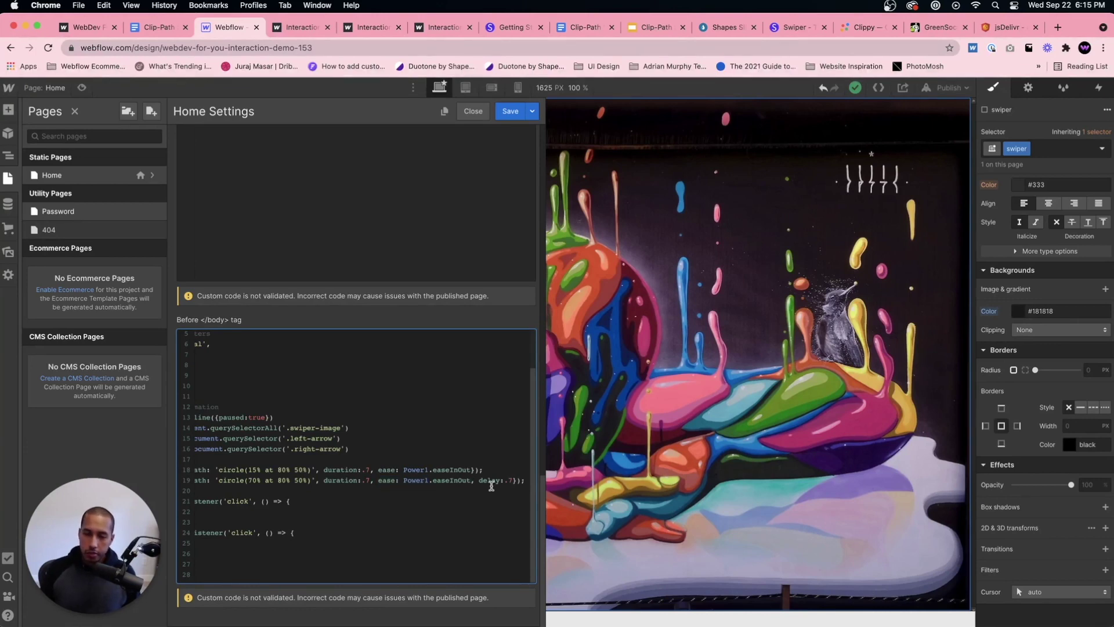
Switch to the published site and advance the slider one slide to watch the clip-path animation.
{"action": "key", "text": "super+1"}
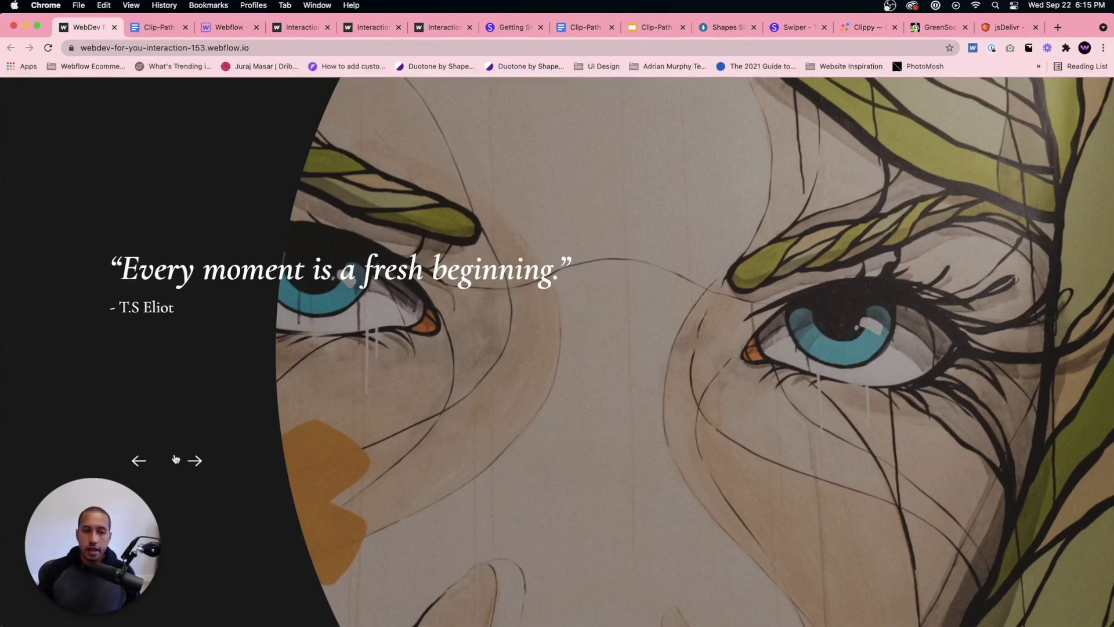
{"action": "left_click", "coordinate": [194, 460]}
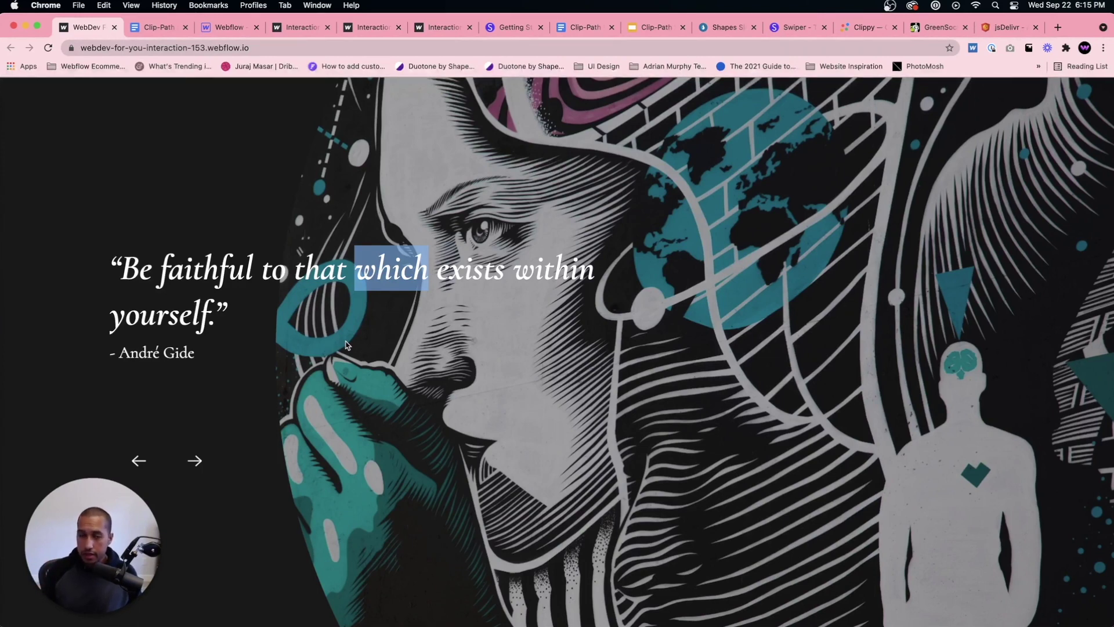
Return to the Webflow custom code and recheck the tl.to clip-path timings against the leftarrow click listener below them.
{"action": "left_click", "coordinate": [226, 24]}
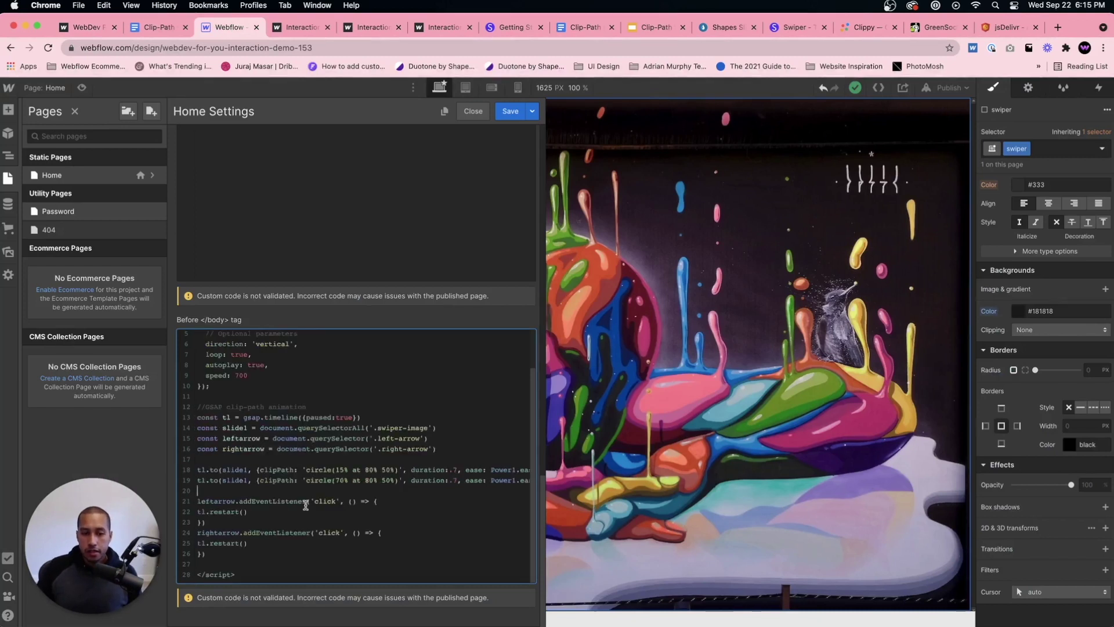
{"action": "scroll", "coordinate": [360, 489], "scroll_direction": "right", "scroll_amount": 5}
{"action": "scroll", "coordinate": [361, 489], "scroll_direction": "left", "scroll_amount": 2}
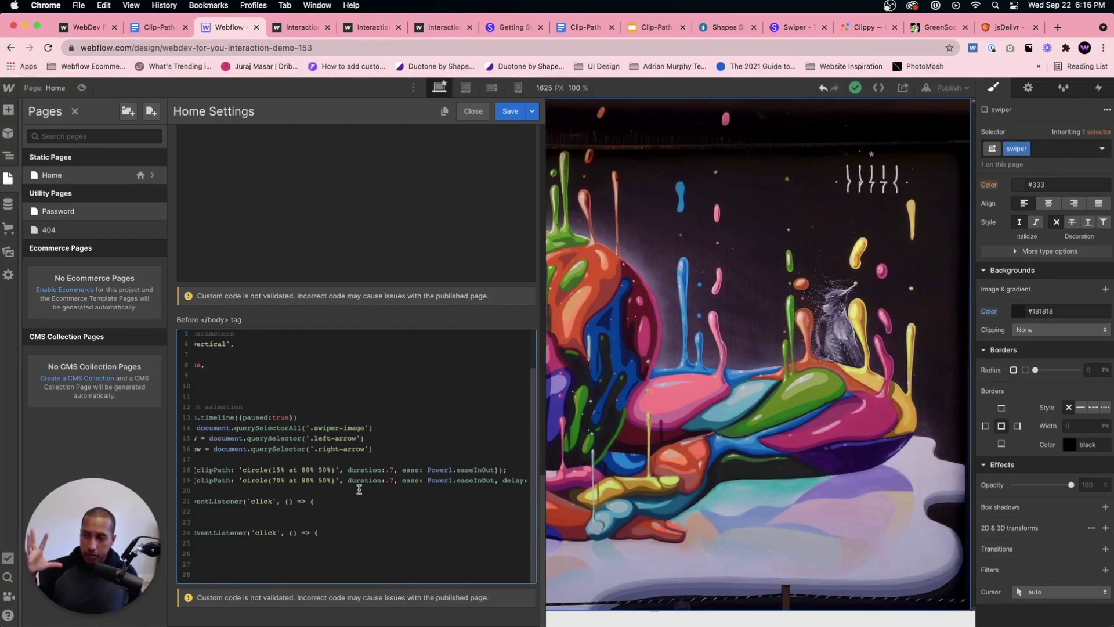
{"action": "scroll", "coordinate": [360, 490], "scroll_direction": "left", "scroll_amount": 2}
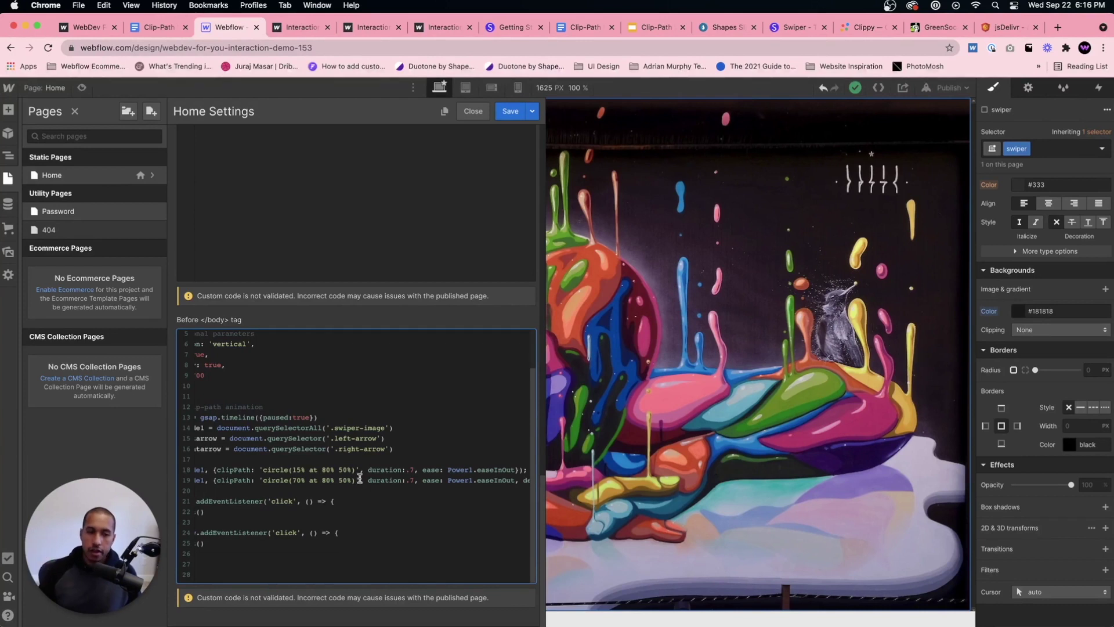
{"action": "left_click_drag", "start_coordinate": [309, 470], "coordinate": [398, 476]}
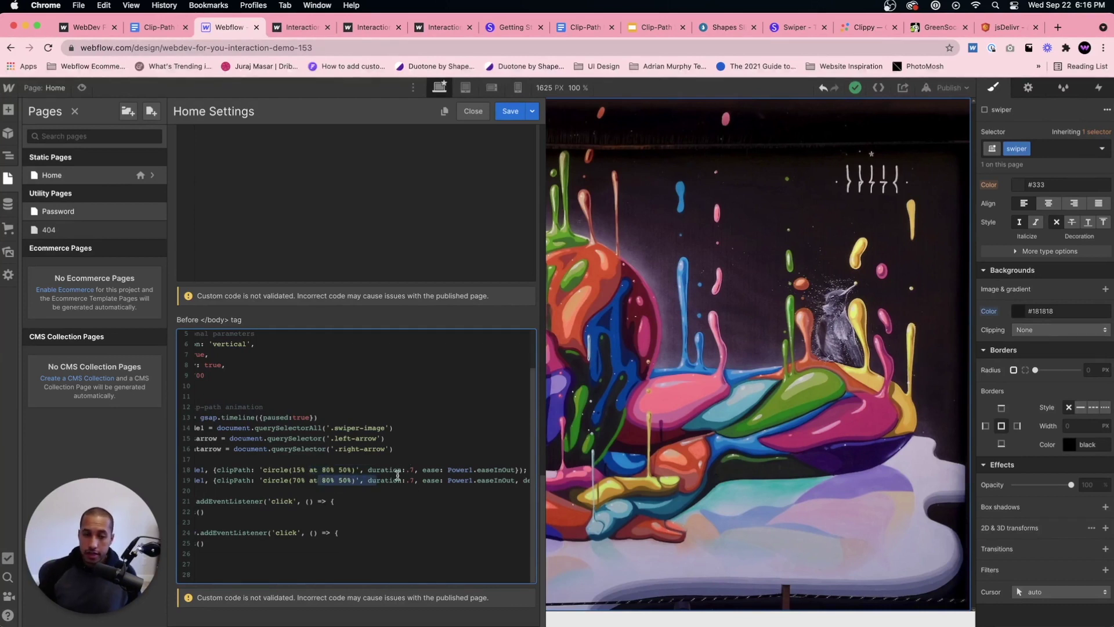
{"action": "scroll", "coordinate": [392, 487], "scroll_direction": "right", "scroll_amount": 3}
{"action": "scroll", "coordinate": [389, 493], "scroll_direction": "left", "scroll_amount": 5}
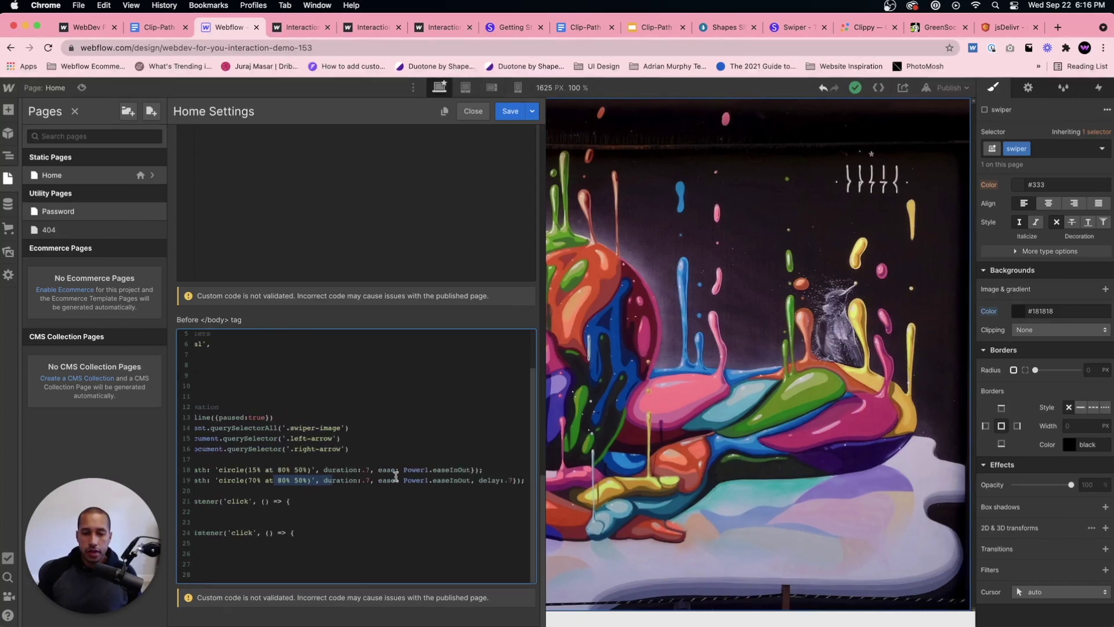
{"action": "left_click", "coordinate": [290, 501]}
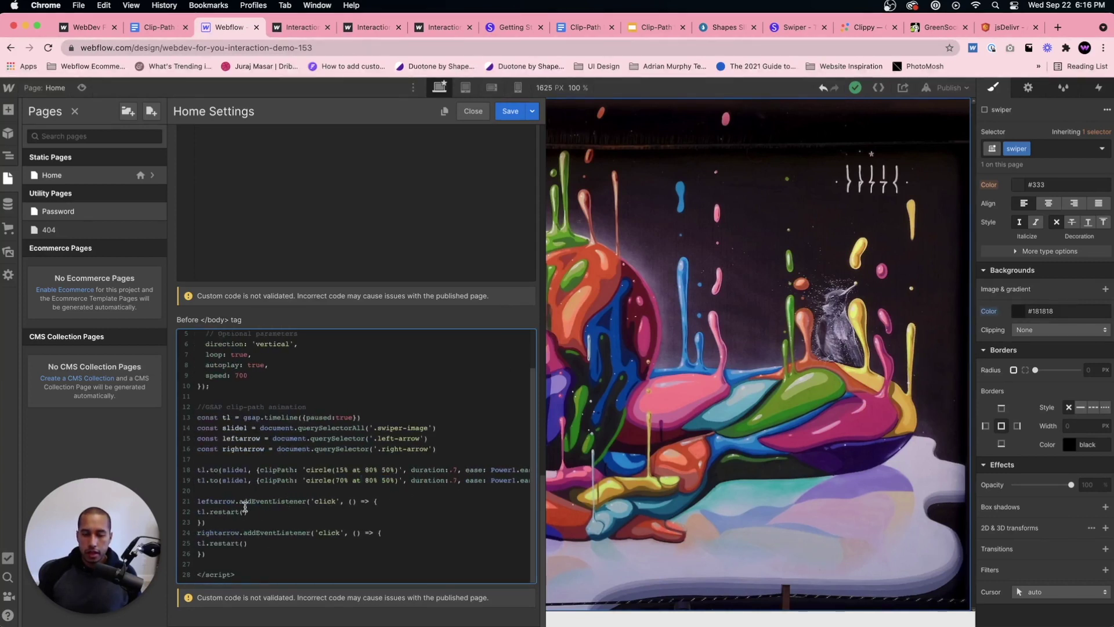
Review the arrow click listeners that restart the timeline and the Swiper settings above them in the custom code.
{"action": "key", "text": "Left"}
{"action": "key", "text": "Left"}
{"action": "key", "text": "Left"}
{"action": "key", "text": "Left"}
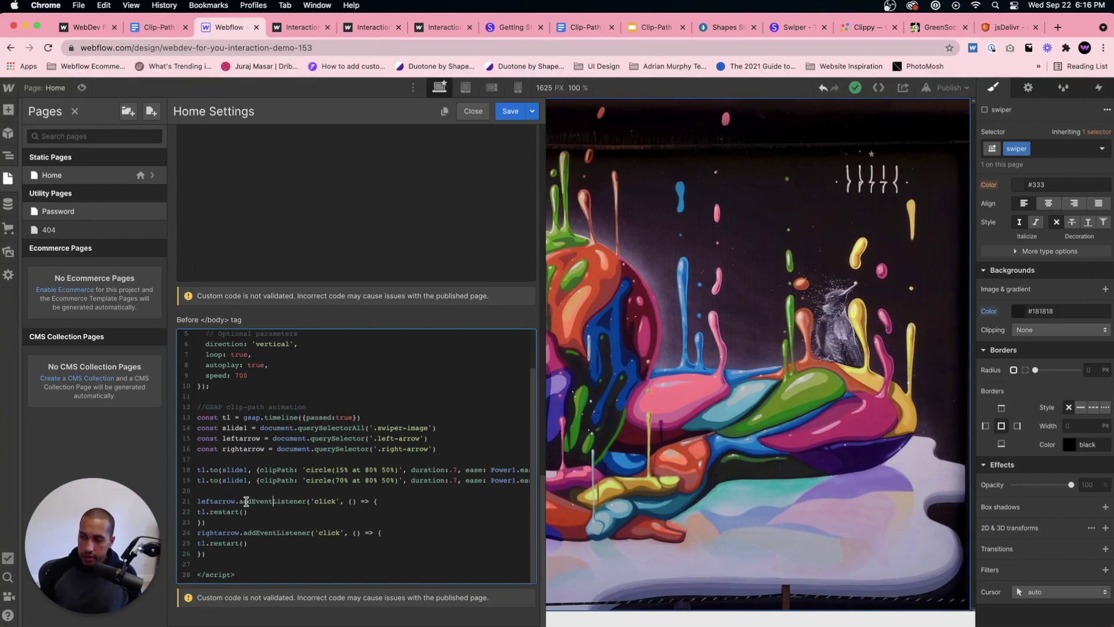
{"action": "left_click", "coordinate": [261, 508]}
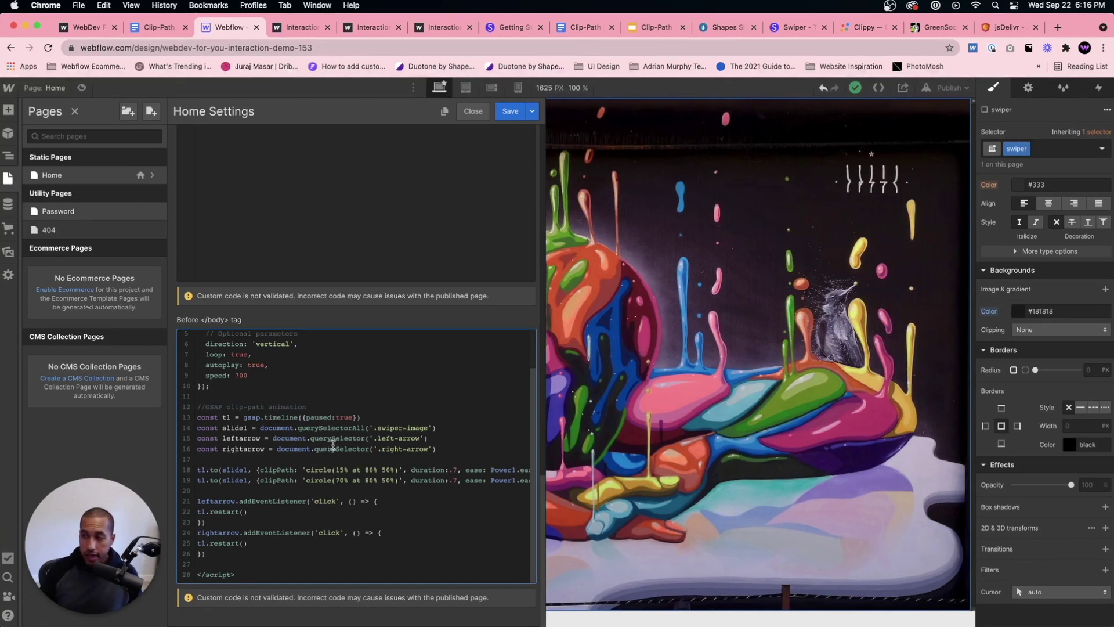
{"action": "scroll", "coordinate": [307, 464], "scroll_direction": "up", "scroll_amount": 2}
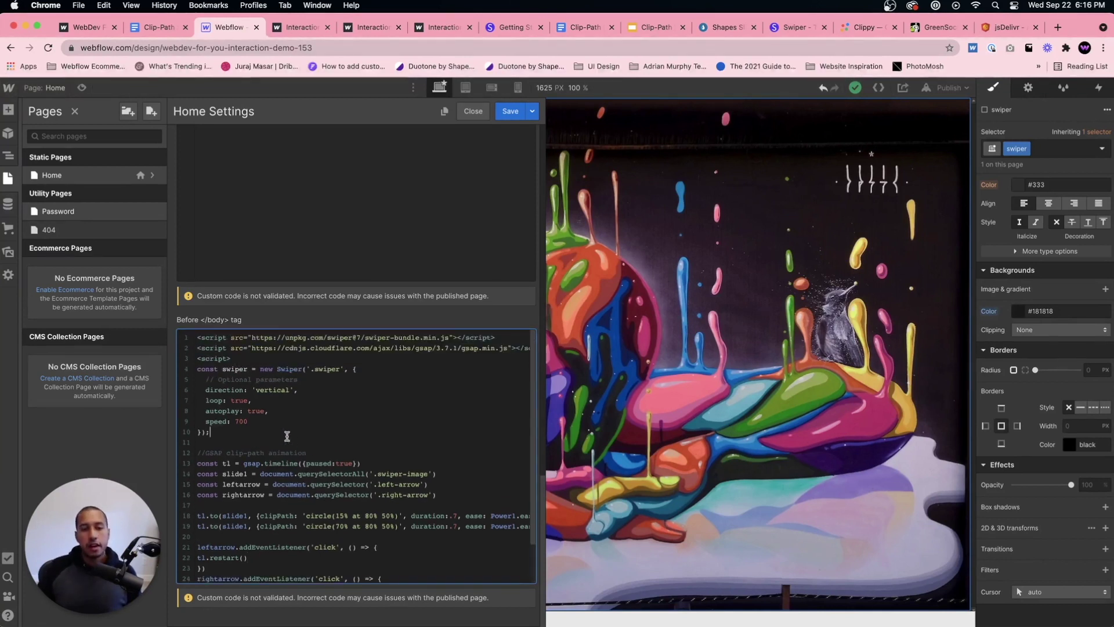
{"action": "left_click", "coordinate": [258, 426]}
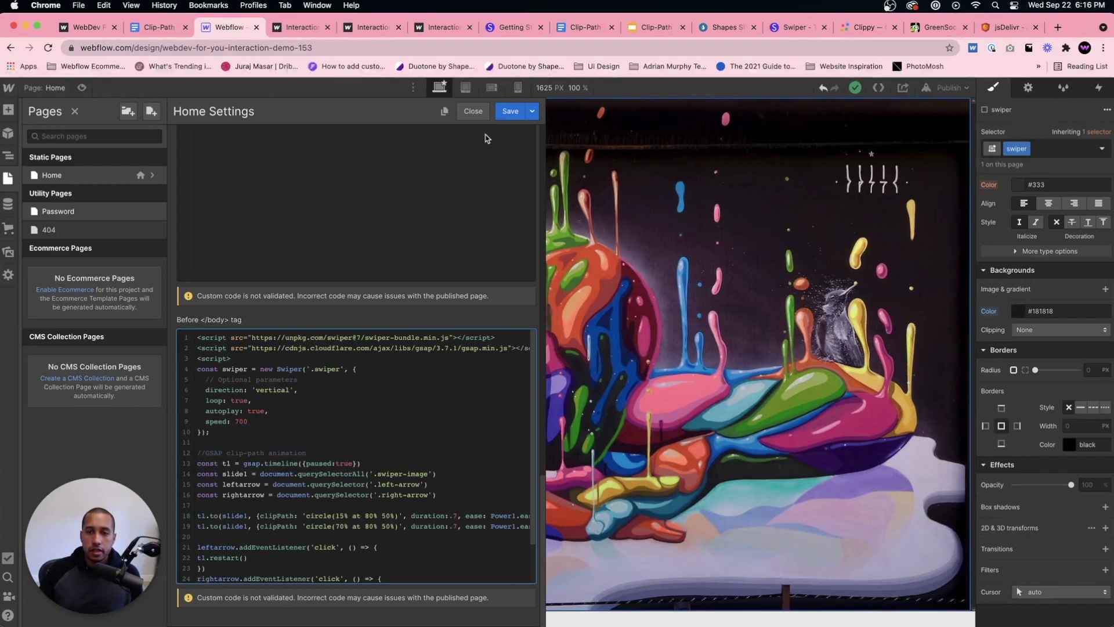
{"action": "scroll", "coordinate": [435, 428], "scroll_direction": "down", "scroll_amount": 3}
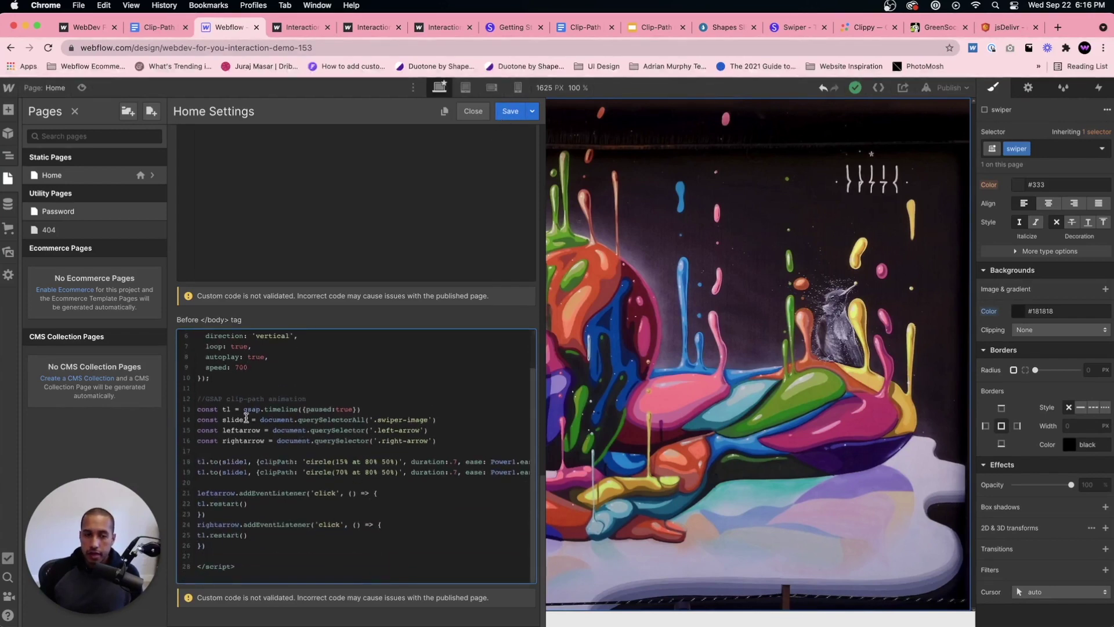
Switch to the Clip-Path Slider Animation document and examine the click functions for the left and right arrows.
{"action": "left_click", "coordinate": [566, 35]}
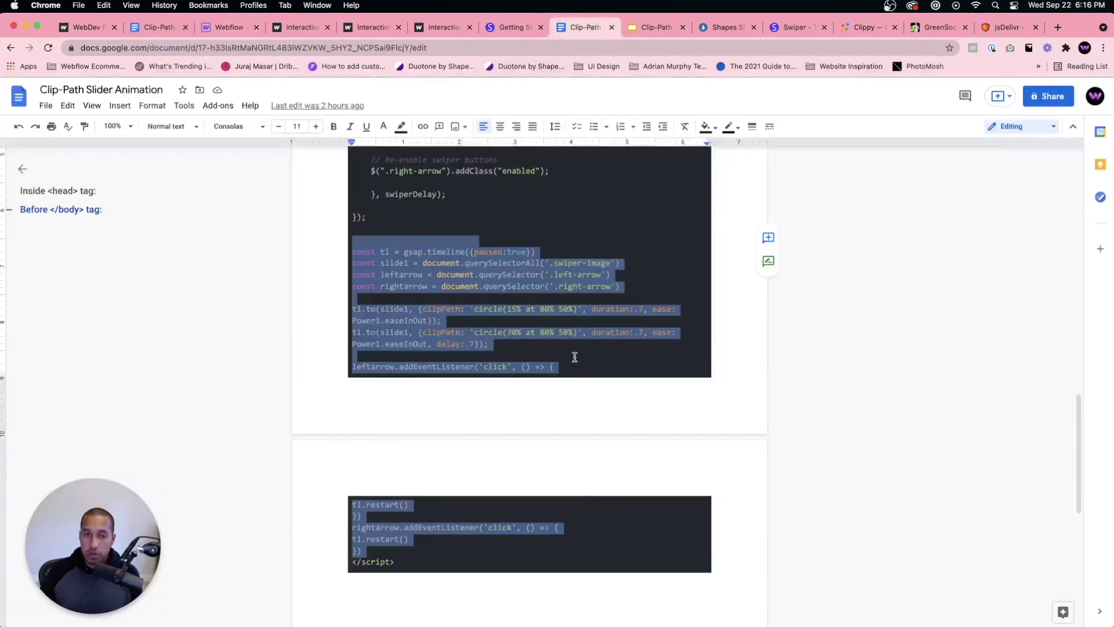
{"action": "scroll", "coordinate": [504, 248], "scroll_direction": "up", "scroll_amount": 10}
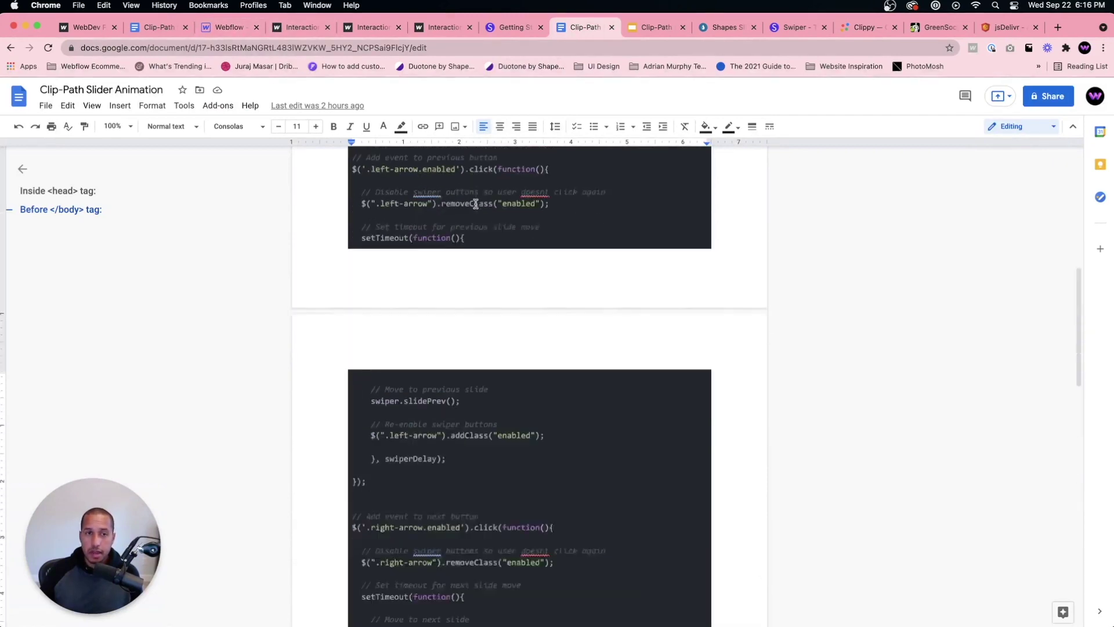
{"action": "scroll", "coordinate": [468, 268], "scroll_direction": "down", "scroll_amount": 5}
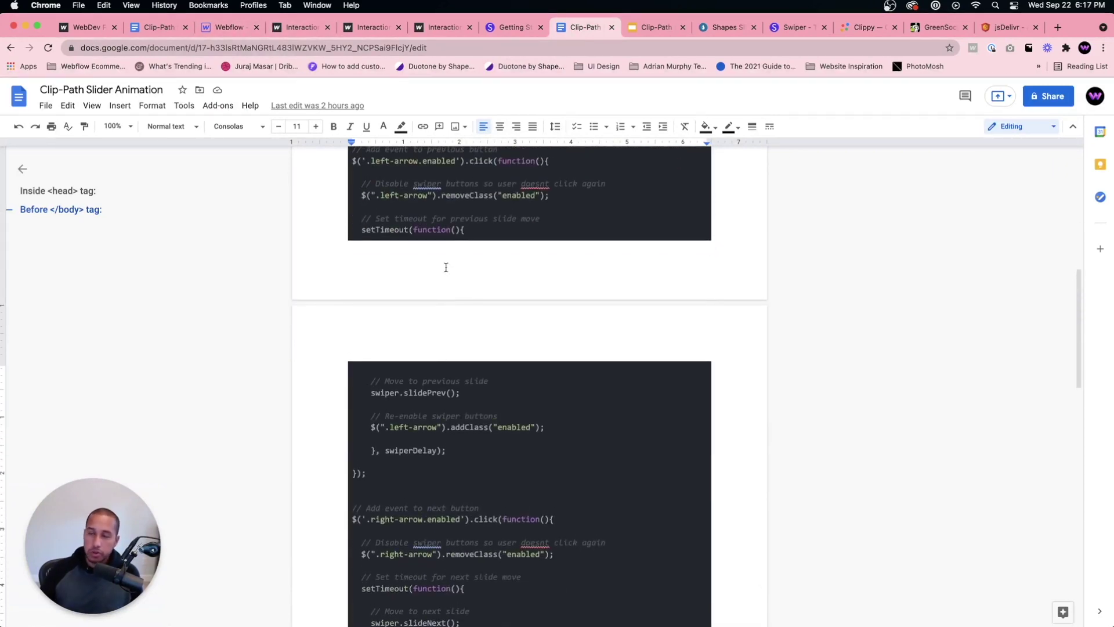
Return to Webflow, remove the blank line before the closing script tag and save the Home page settings.
{"action": "left_click", "coordinate": [238, 34]}
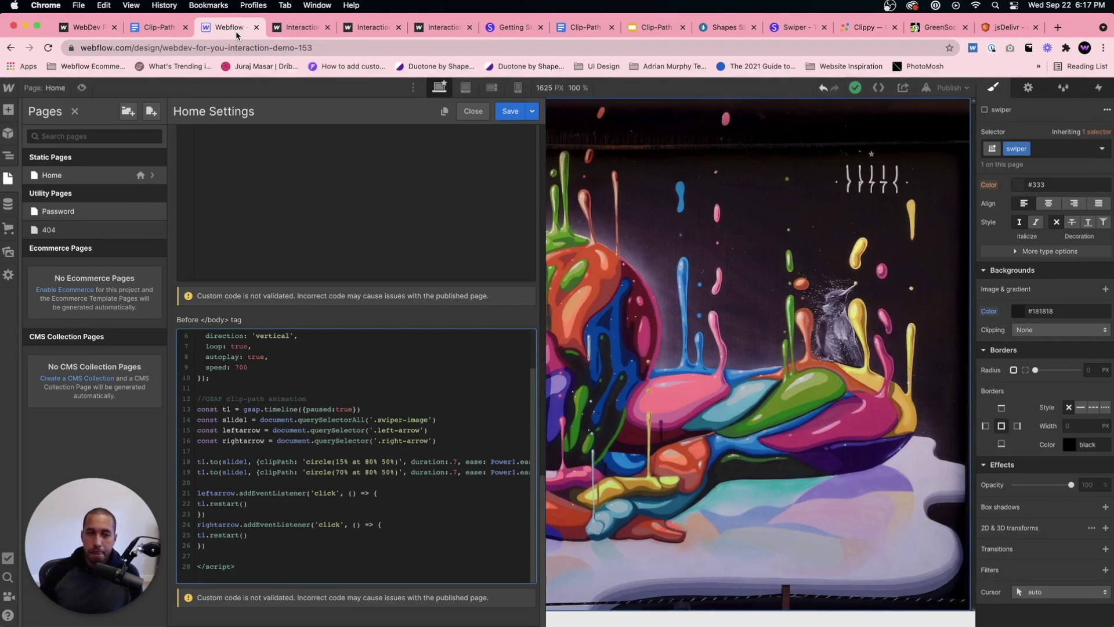
{"action": "left_click", "coordinate": [287, 555]}
{"action": "key", "text": "BackSpace"}
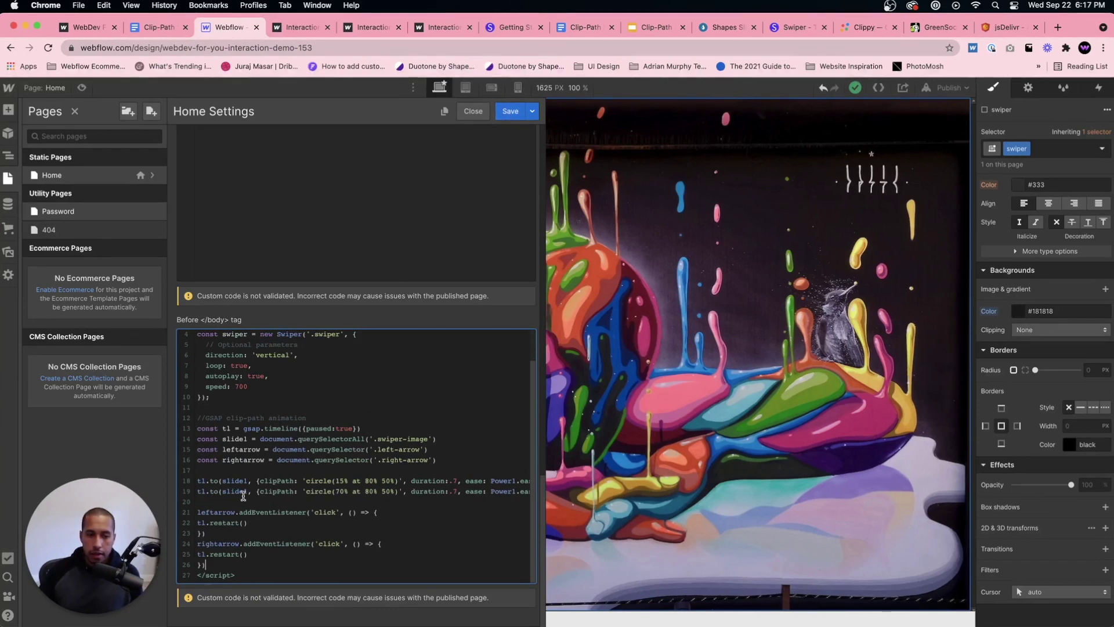
{"action": "left_click", "coordinate": [513, 110]}
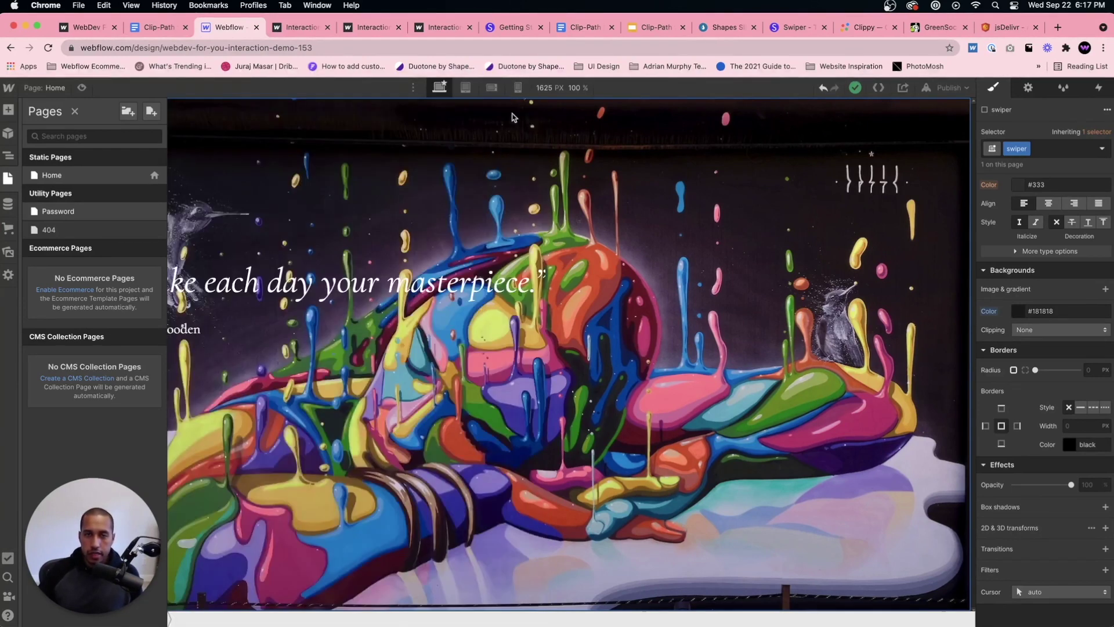
Publish the project to its webflow.io subdomain and open the live site to watch the slides play.
{"action": "left_click", "coordinate": [924, 105]}
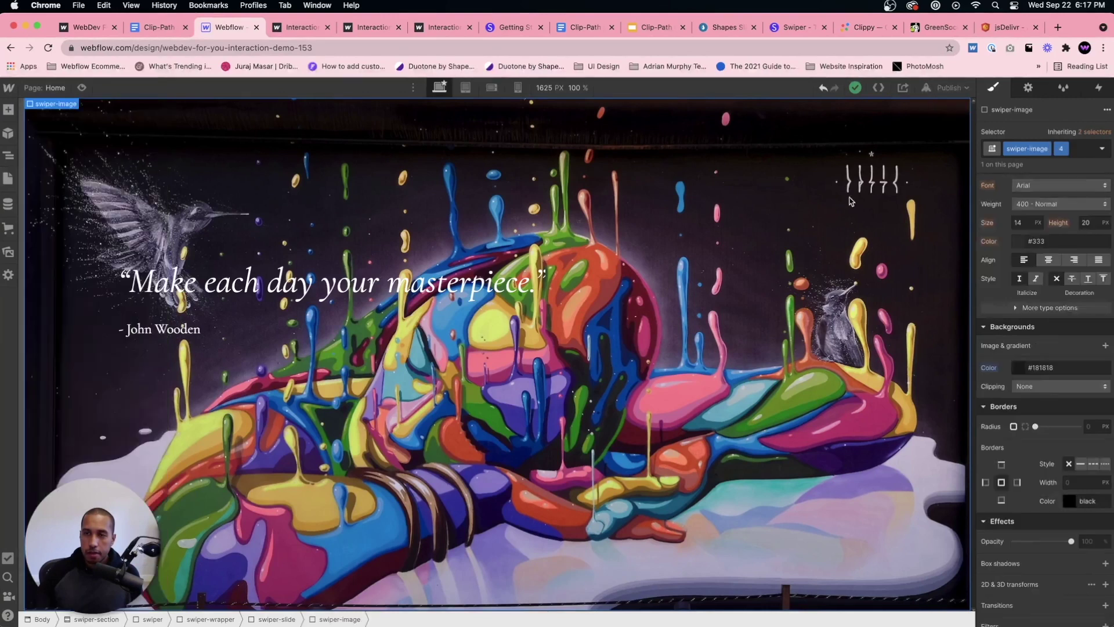
{"action": "left_click", "coordinate": [947, 88]}
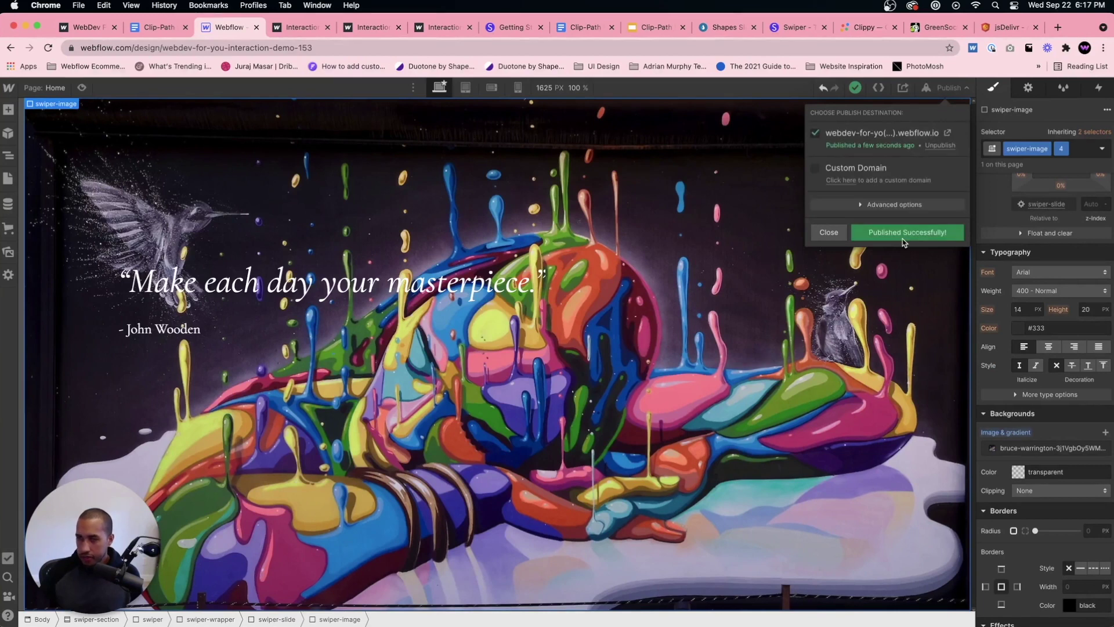
{"action": "left_click", "coordinate": [948, 133]}
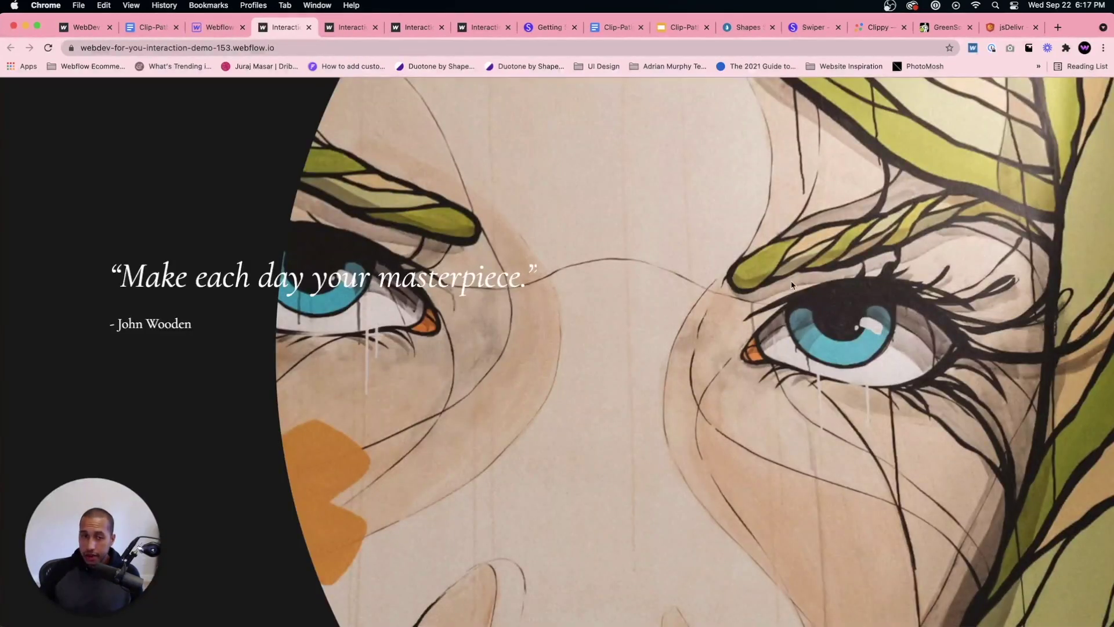
{"action": "scroll", "coordinate": [791, 284], "scroll_direction": "down", "scroll_amount": 10}
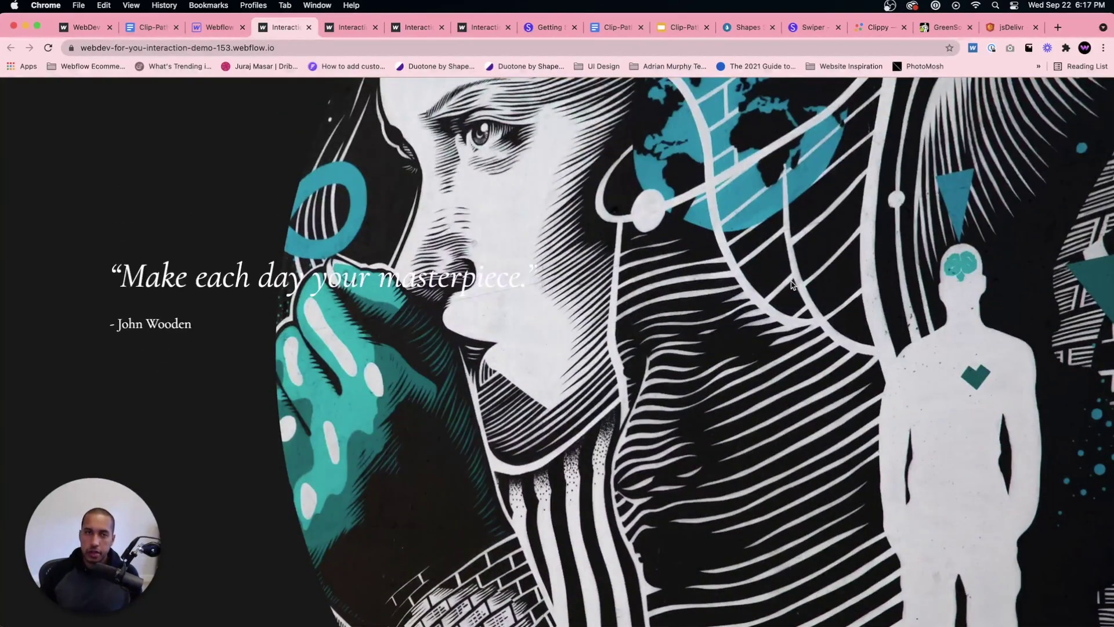
Switch to the Clip-Path slide presentation and advance it one slide.
{"action": "left_click", "coordinate": [222, 30]}
{"action": "left_click", "coordinate": [284, 317]}
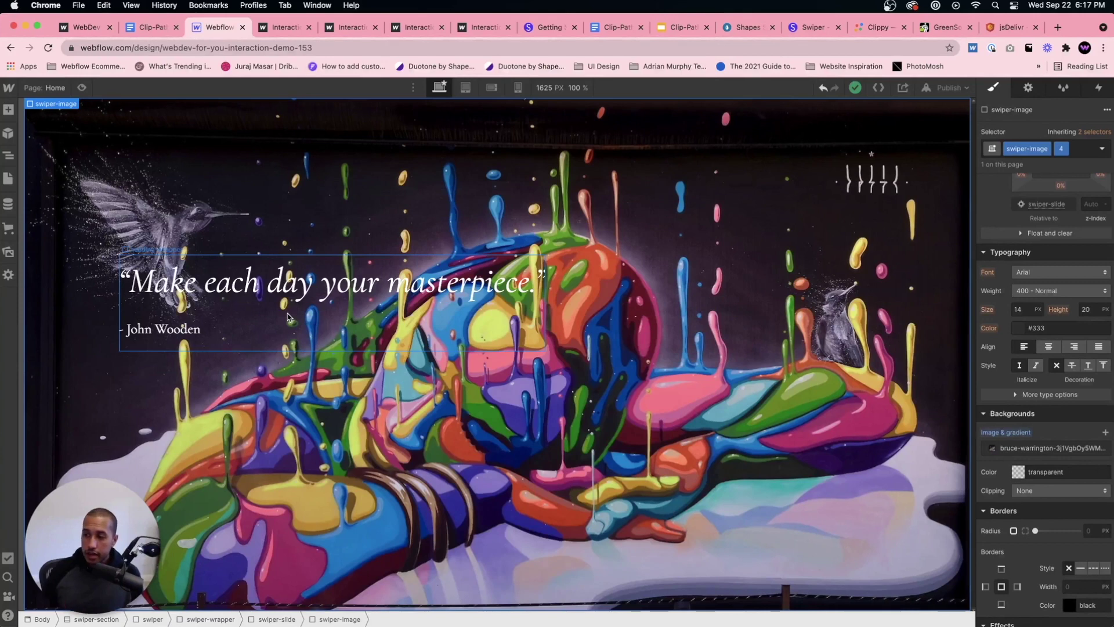
{"action": "left_click", "coordinate": [683, 27]}
{"action": "key", "text": "Right"}
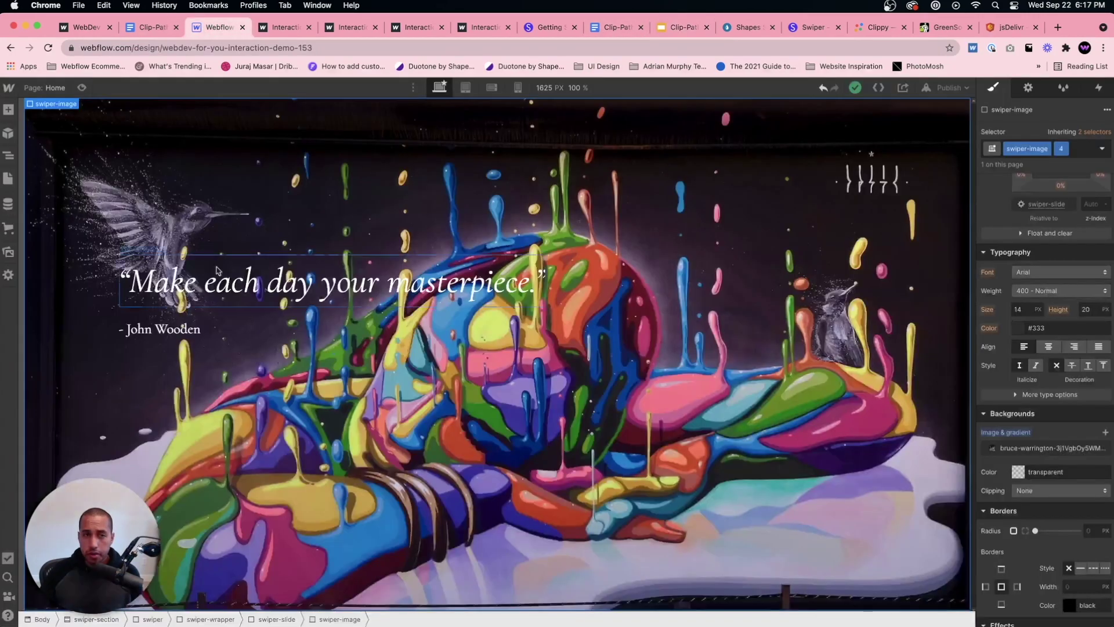
Return to the Webflow Designer and add a Div Block inside swiper-section, below the swiper element.
{"action": "left_click", "coordinate": [212, 27]}
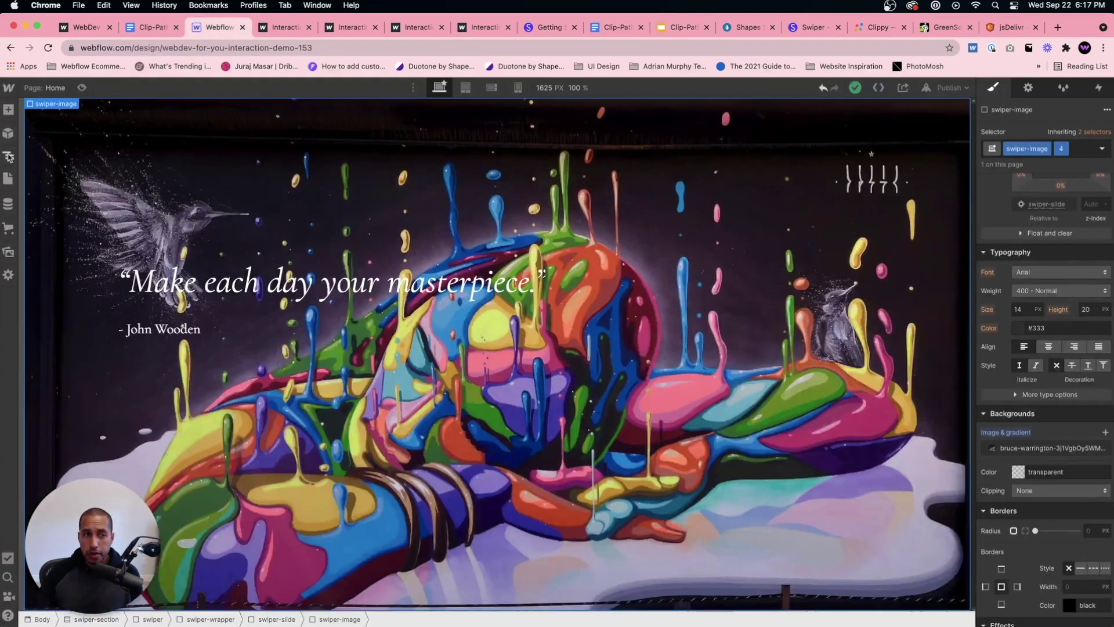
{"action": "left_click", "coordinate": [9, 156]}
{"action": "left_click", "coordinate": [32, 147]}
{"action": "left_click", "coordinate": [32, 146]}
{"action": "left_click", "coordinate": [38, 160]}
{"action": "left_click", "coordinate": [70, 151]}
{"action": "key", "text": "super+e"}
{"action": "type", "text": "d"}
{"action": "key", "text": "Return"}
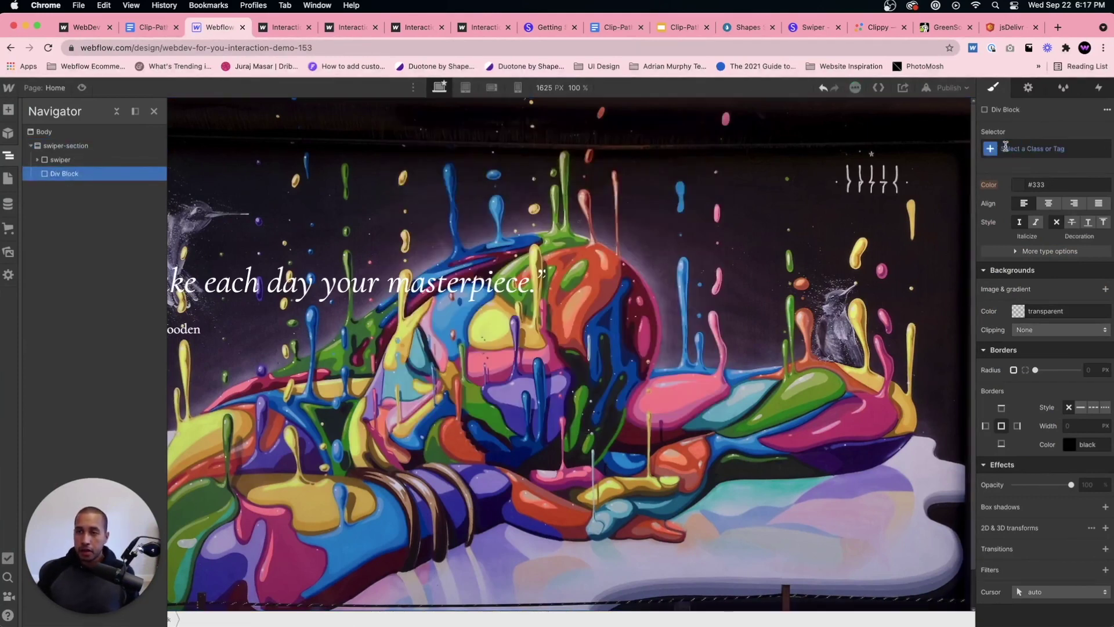
Give the new Div Block the class left-arrow.
{"action": "key", "text": "super+Return"}
{"action": "type", "text": "left-arro"}
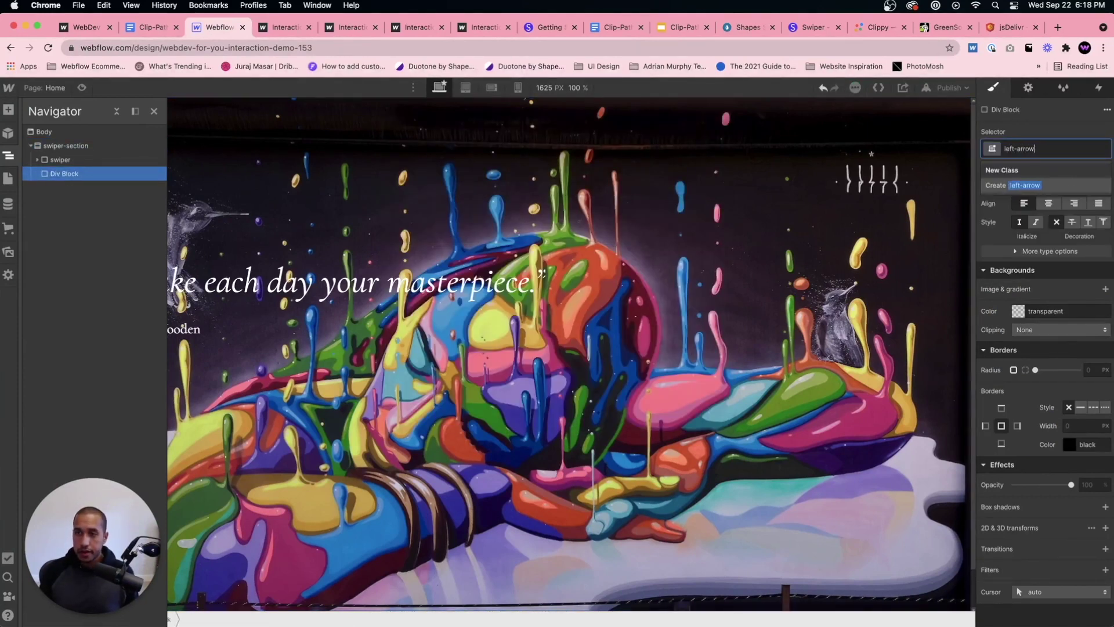
{"action": "type", "text": "w"}
{"action": "key", "text": "Return"}
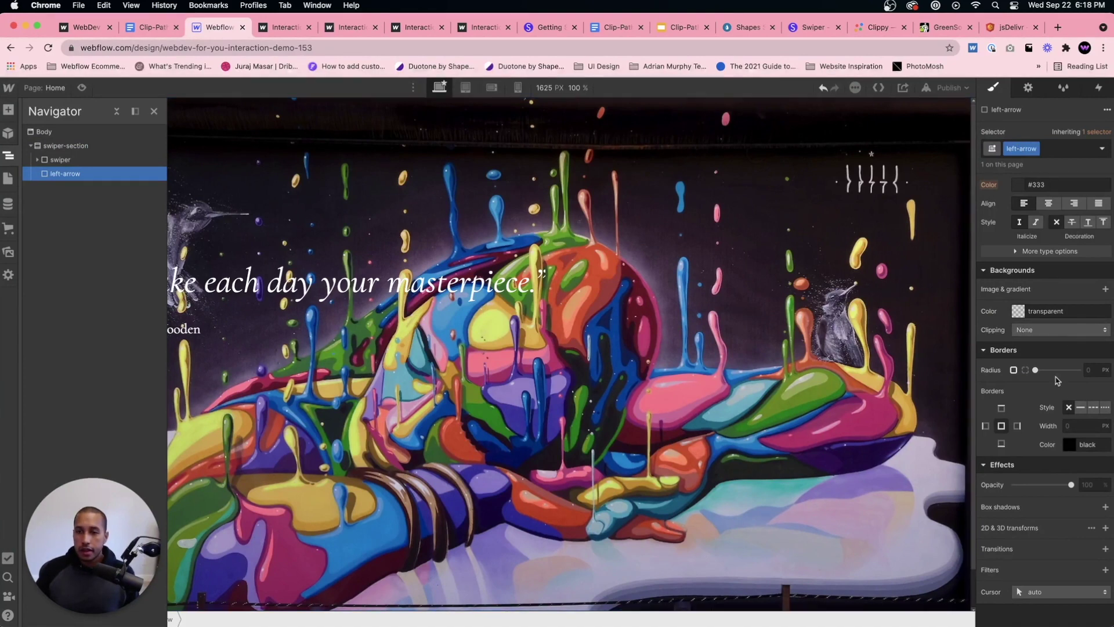
Set the left-arrow div's width and height to 75 px each.
{"action": "scroll", "coordinate": [1060, 324], "scroll_direction": "up", "scroll_amount": 10}
{"action": "left_click", "coordinate": [1028, 337]}
{"action": "type", "text": "75"}
{"action": "key", "text": "Tab"}
{"action": "type", "text": "75"}
{"action": "scroll", "coordinate": [1067, 432], "scroll_direction": "down", "scroll_amount": 1}
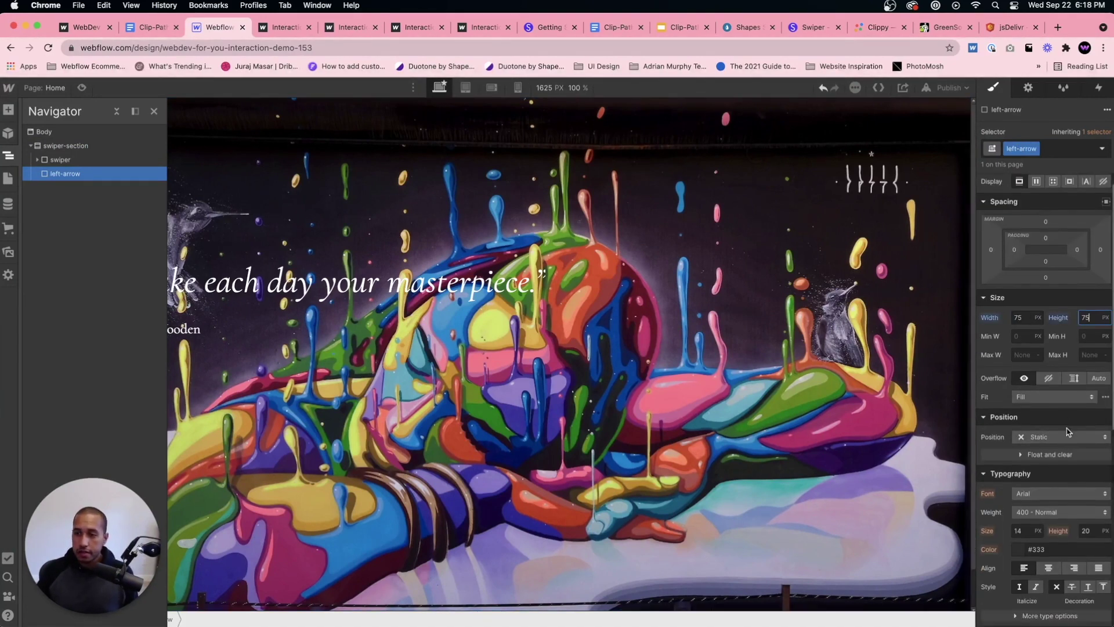
Position the left-arrow div absolutely, anchored to the bottom left with 0% offsets.
{"action": "scroll", "coordinate": [1067, 433], "scroll_direction": "down", "scroll_amount": 3}
{"action": "left_click", "coordinate": [1062, 381]}
{"action": "left_click", "coordinate": [1047, 406]}
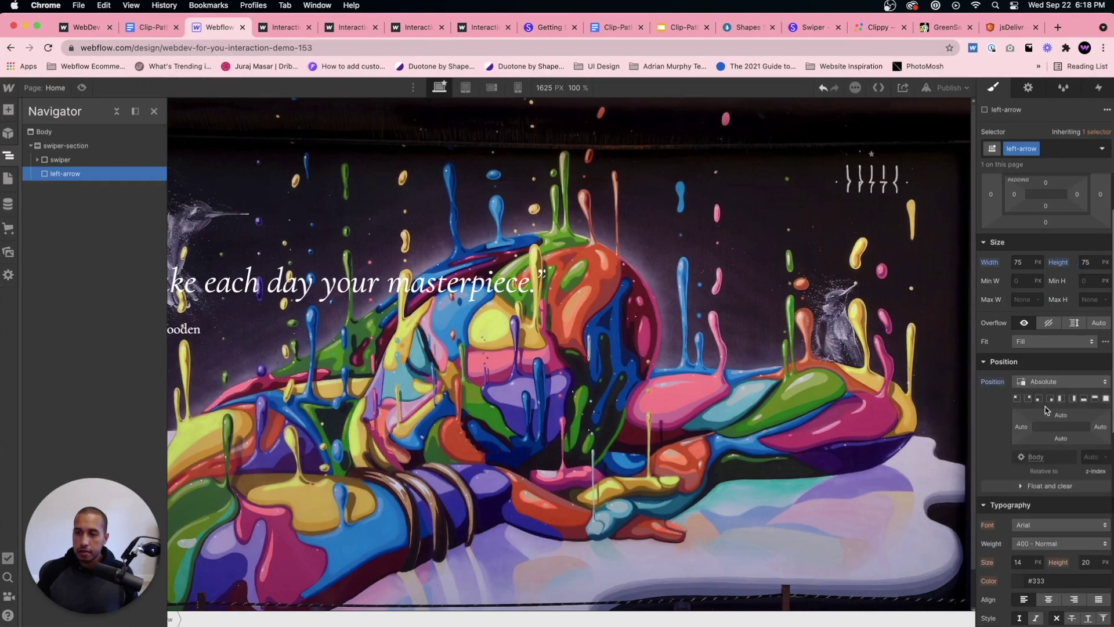
{"action": "left_click", "coordinate": [1040, 399]}
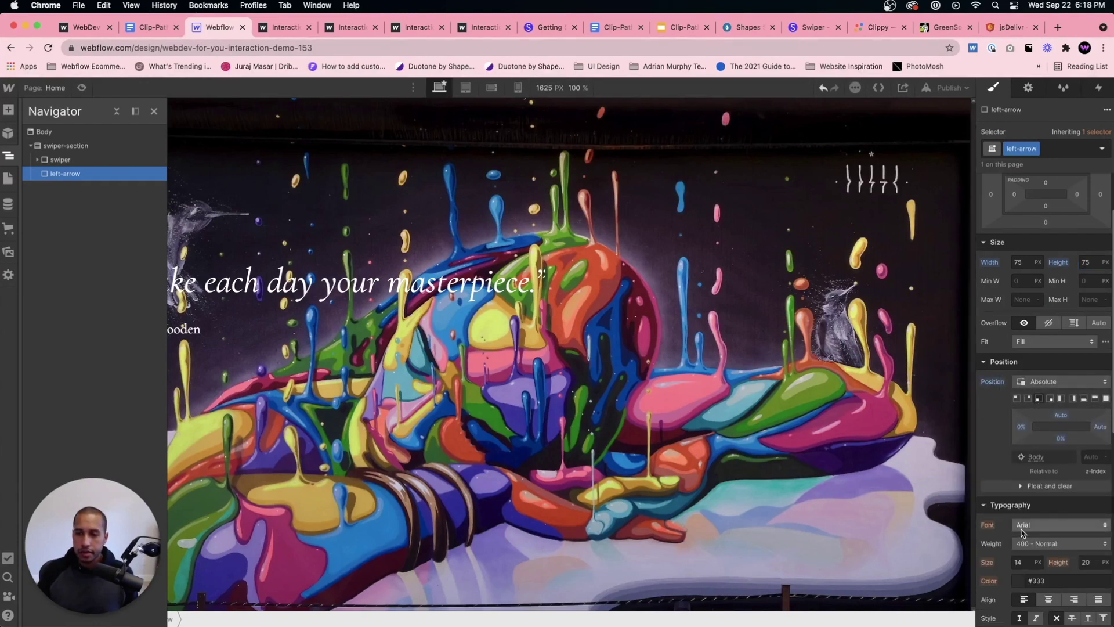
Select the left-arrow div and place the white left-arrow SVG file from Finder inside it as an image.
{"action": "left_click", "coordinate": [297, 493]}
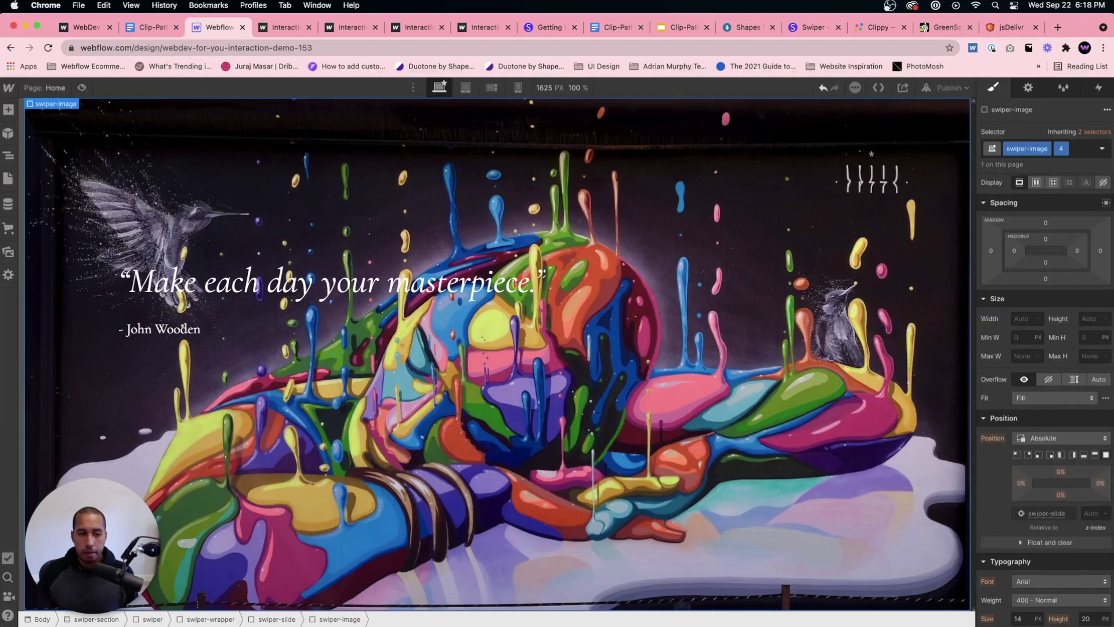
{"action": "left_click", "coordinate": [9, 155]}
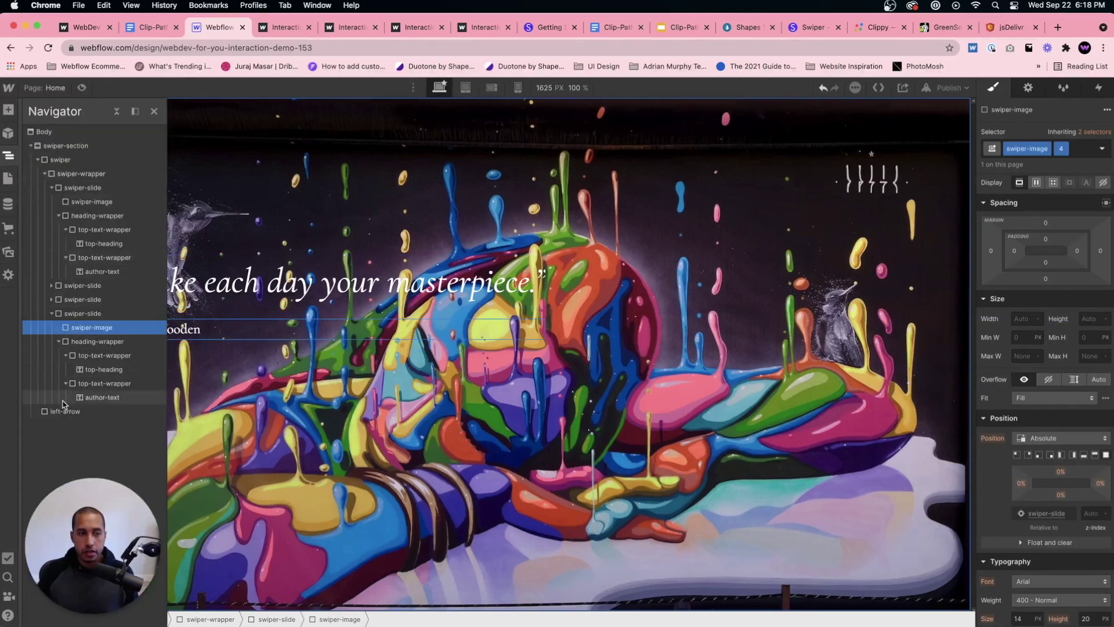
{"action": "left_click", "coordinate": [90, 412]}
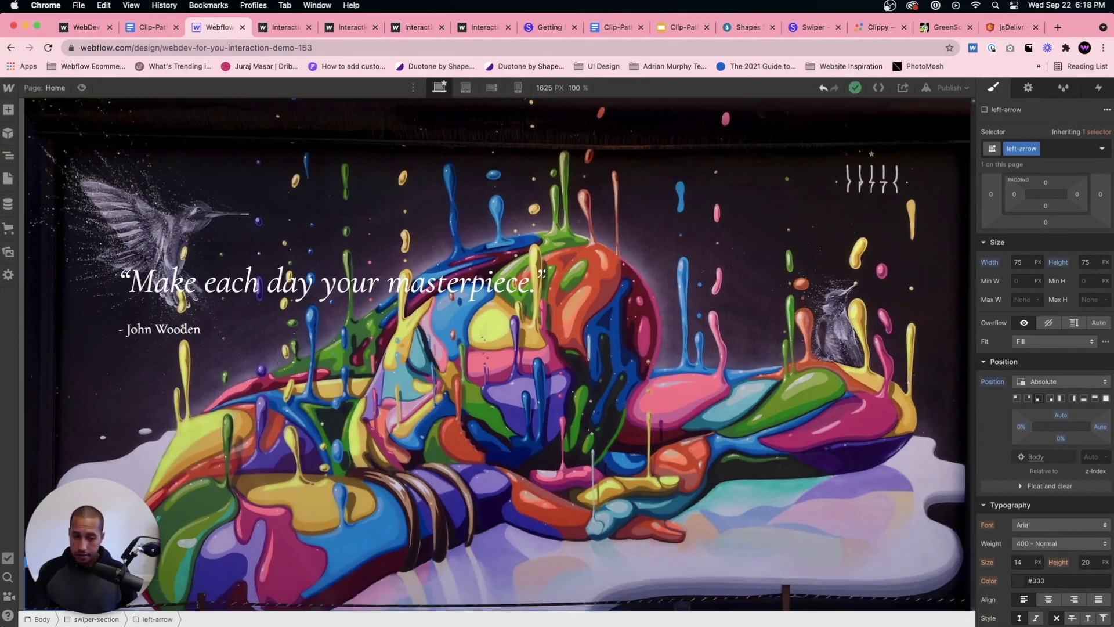
{"action": "mouse_move", "coordinate": [141, 621]}
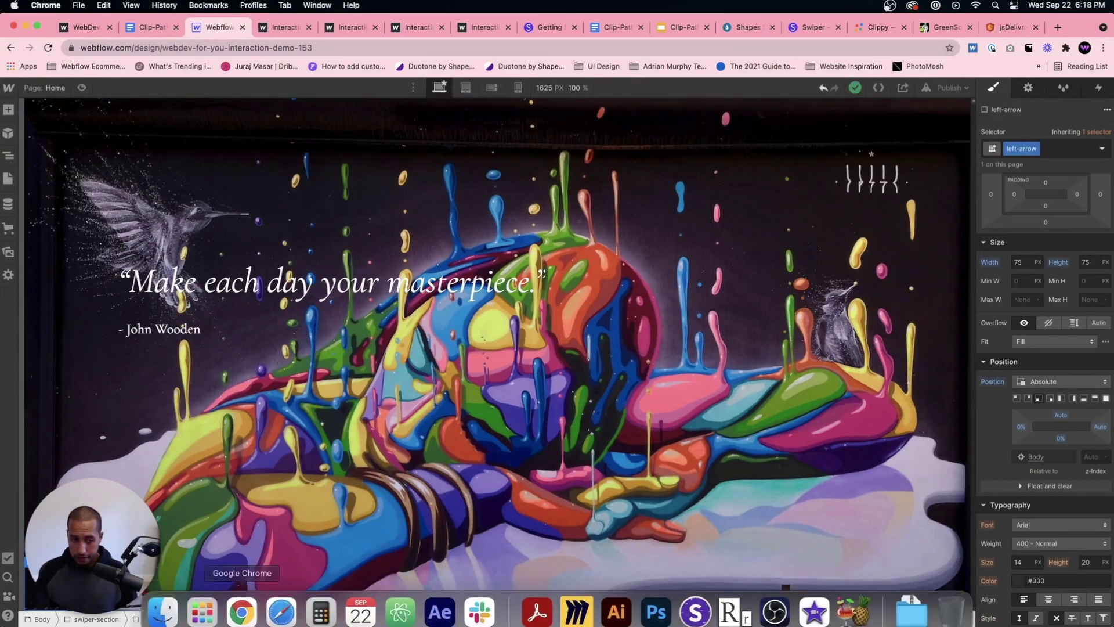
{"action": "left_click", "coordinate": [152, 601]}
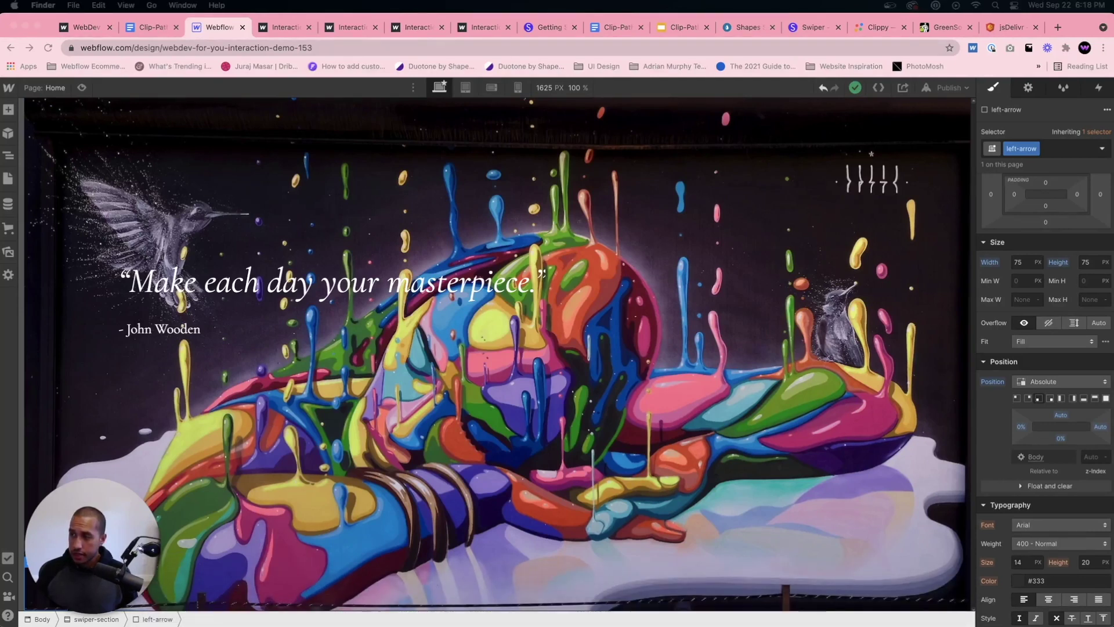
{"action": "left_click_drag", "start_coordinate": [152, 580], "coordinate": [1051, 303]}
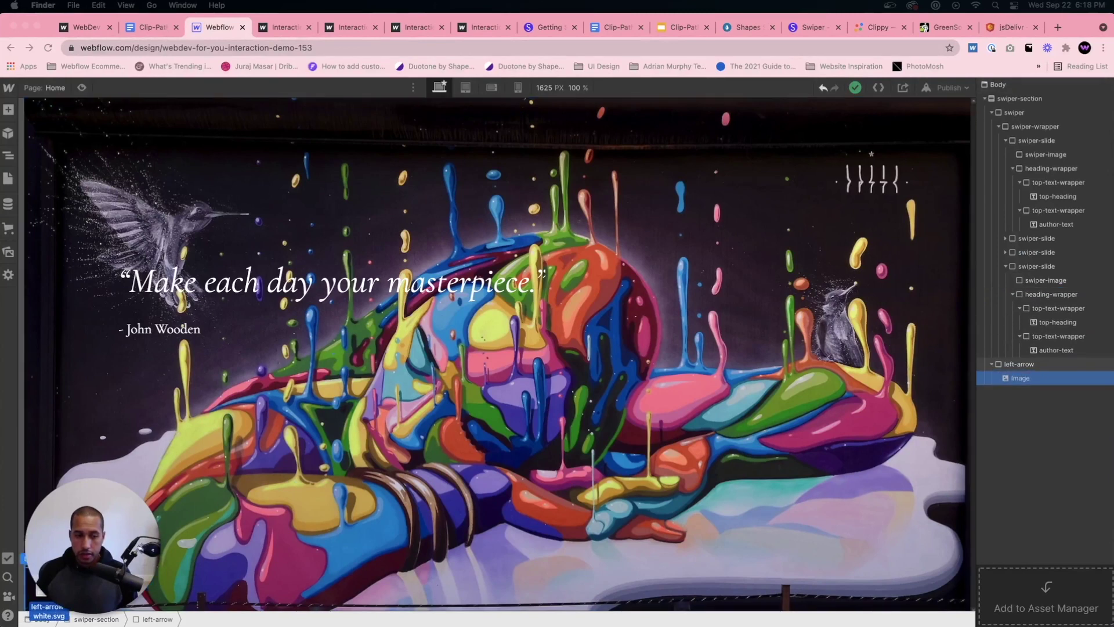
{"action": "left_click", "coordinate": [8, 253]}
{"action": "left_click", "coordinate": [91, 200]}
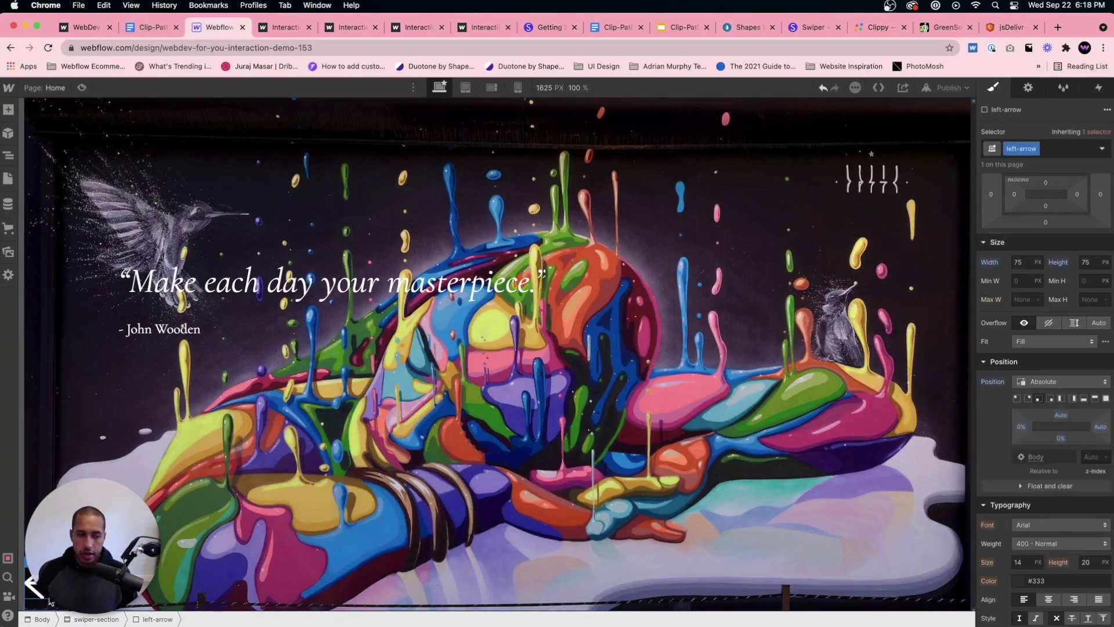
Give the image inside the left-arrow div the class arrow and set its width to 24 px.
{"action": "left_click", "coordinate": [11, 253]}
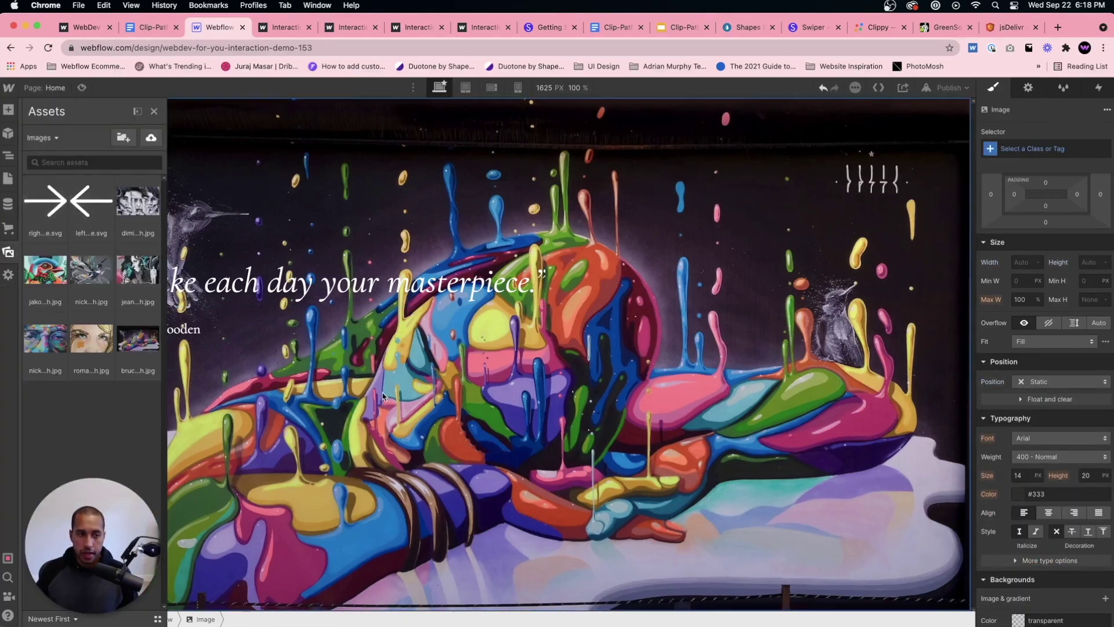
{"action": "left_click", "coordinate": [302, 371]}
{"action": "left_click", "coordinate": [34, 587]}
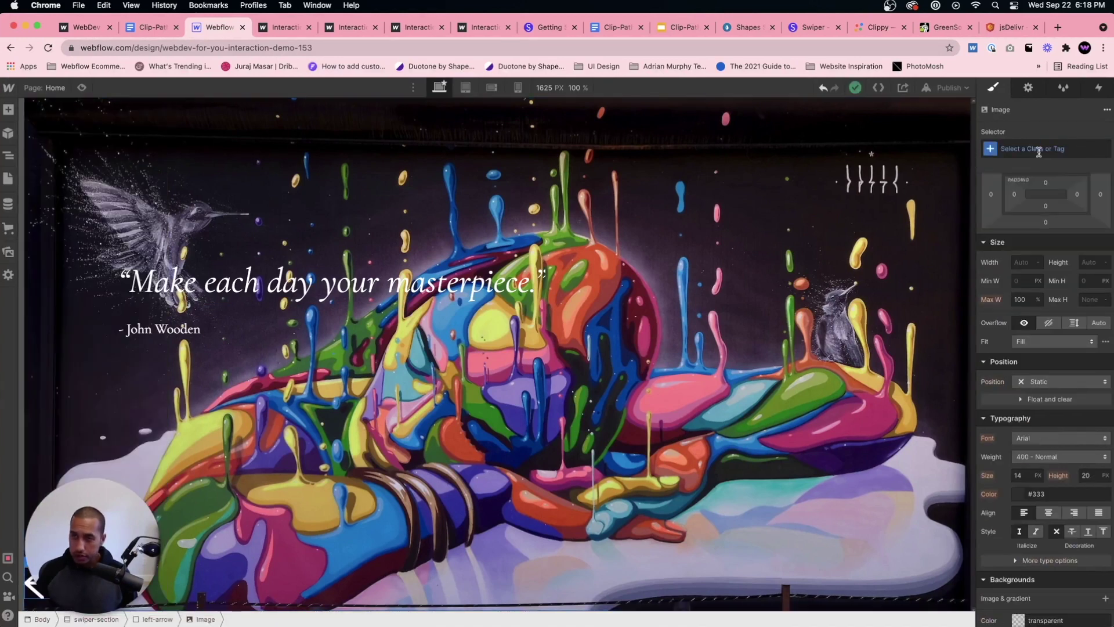
{"action": "key", "text": "super+Return"}
{"action": "type", "text": "arrow"}
{"action": "key", "text": "Return"}
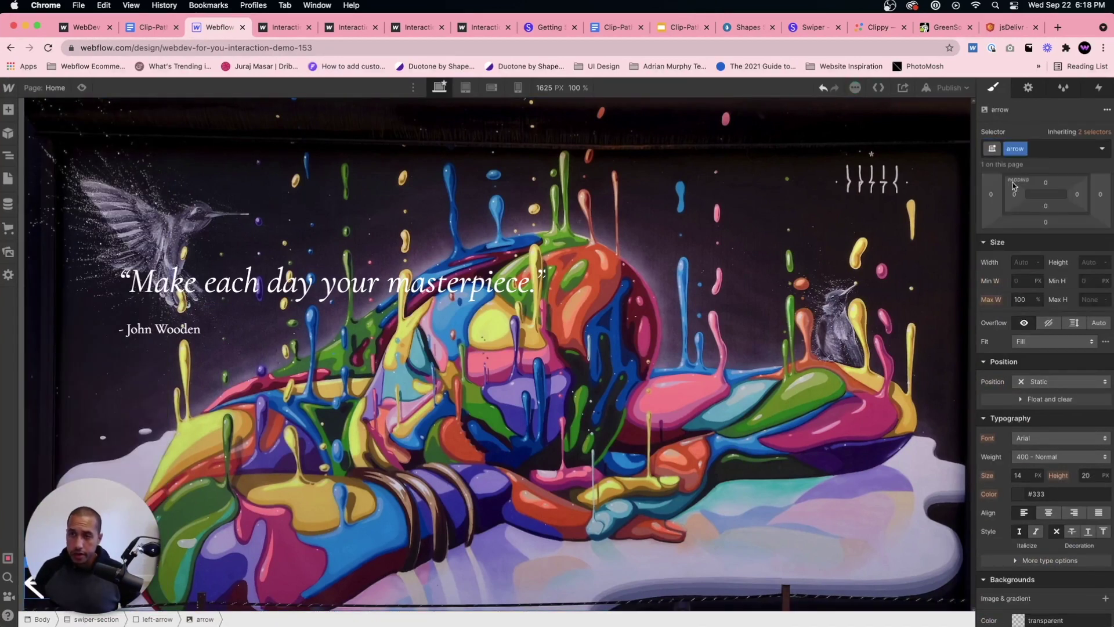
{"action": "left_click", "coordinate": [1032, 263]}
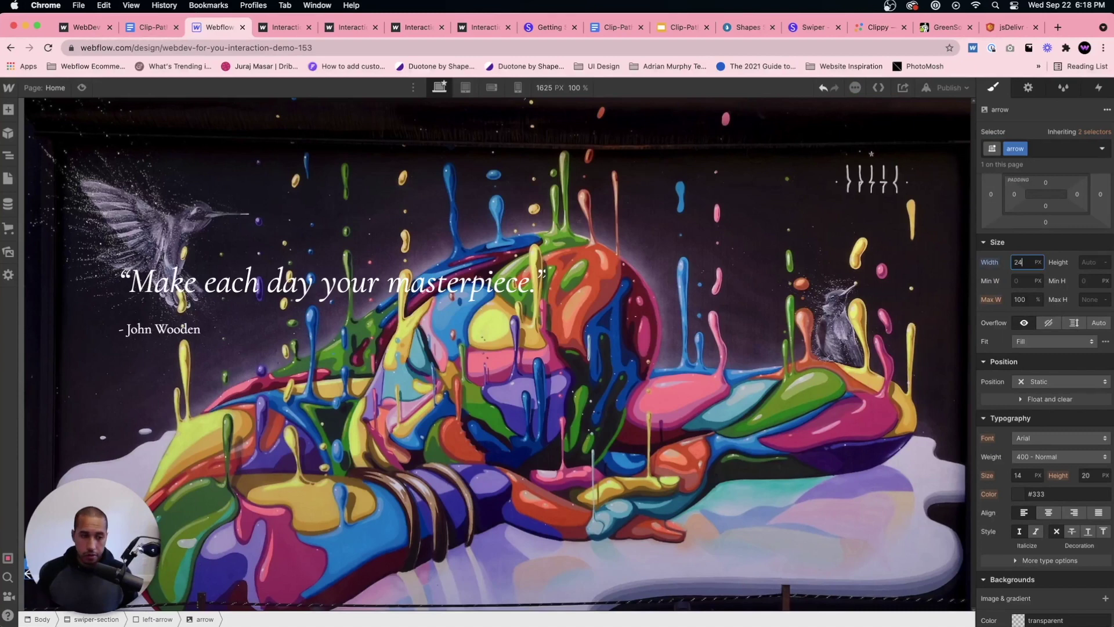
Make the left-arrow div a horizontal flexbox with its content centred in both alignment and justification.
{"action": "left_click", "coordinate": [32, 597]}
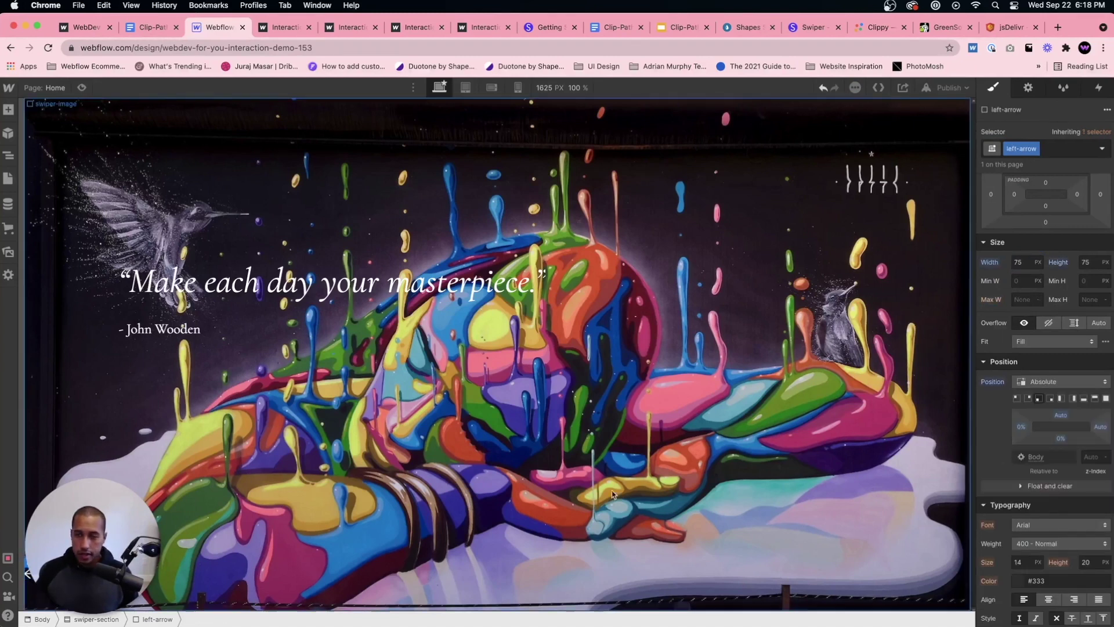
{"action": "left_click", "coordinate": [1037, 201]}
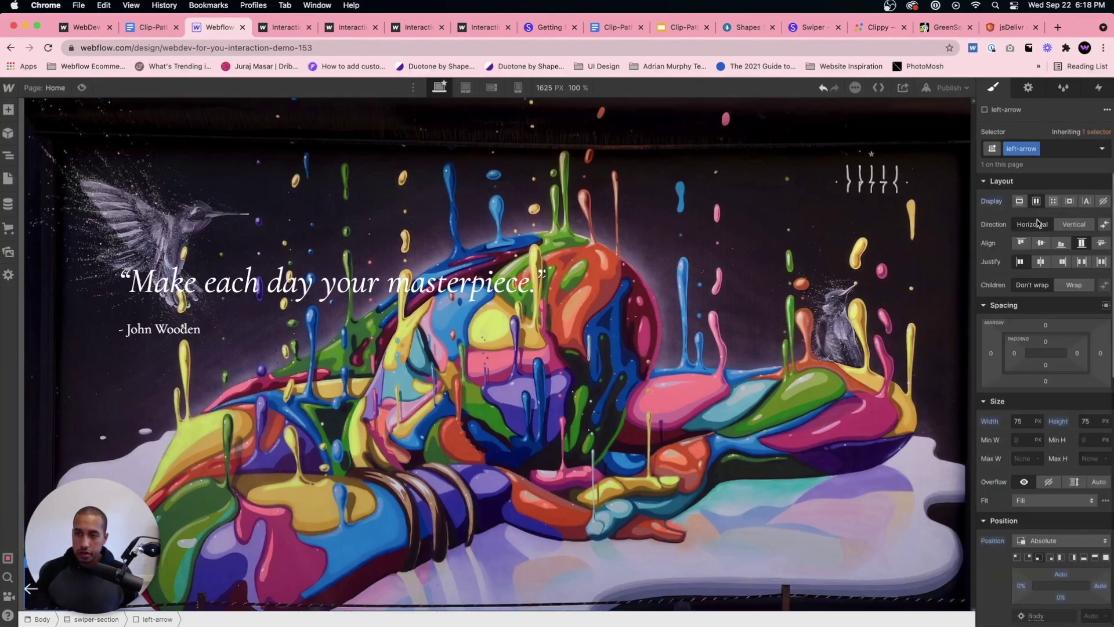
{"action": "left_click", "coordinate": [1041, 243]}
{"action": "left_click", "coordinate": [1041, 262]}
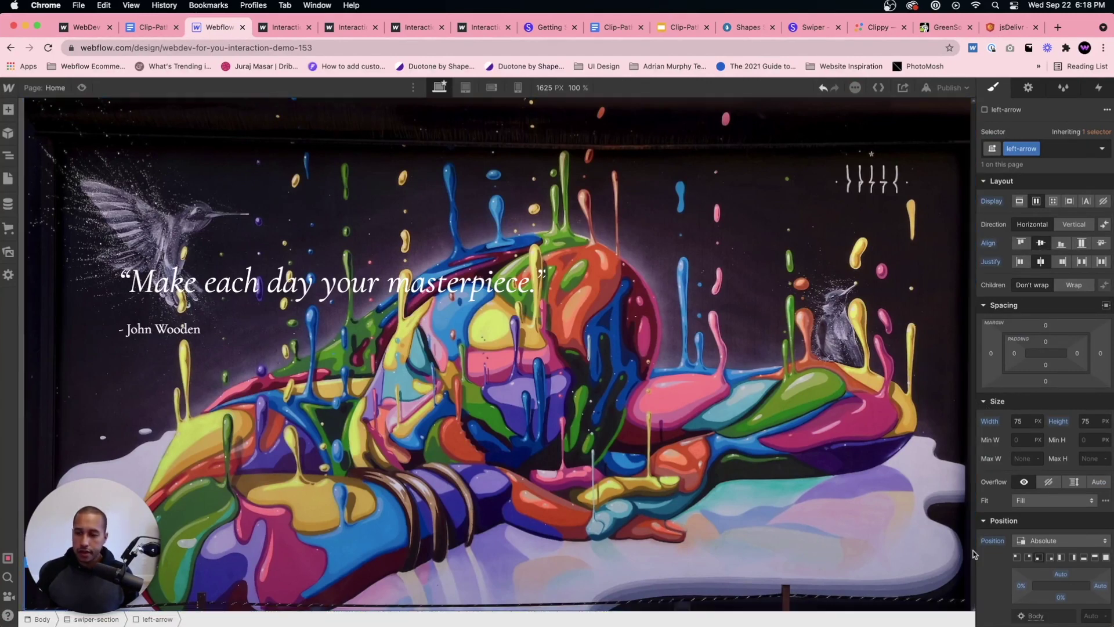
Set the left-arrow div's left position offset to 10%.
{"action": "scroll", "coordinate": [987, 551], "scroll_direction": "down", "scroll_amount": 3}
{"action": "left_click", "coordinate": [1020, 497]}
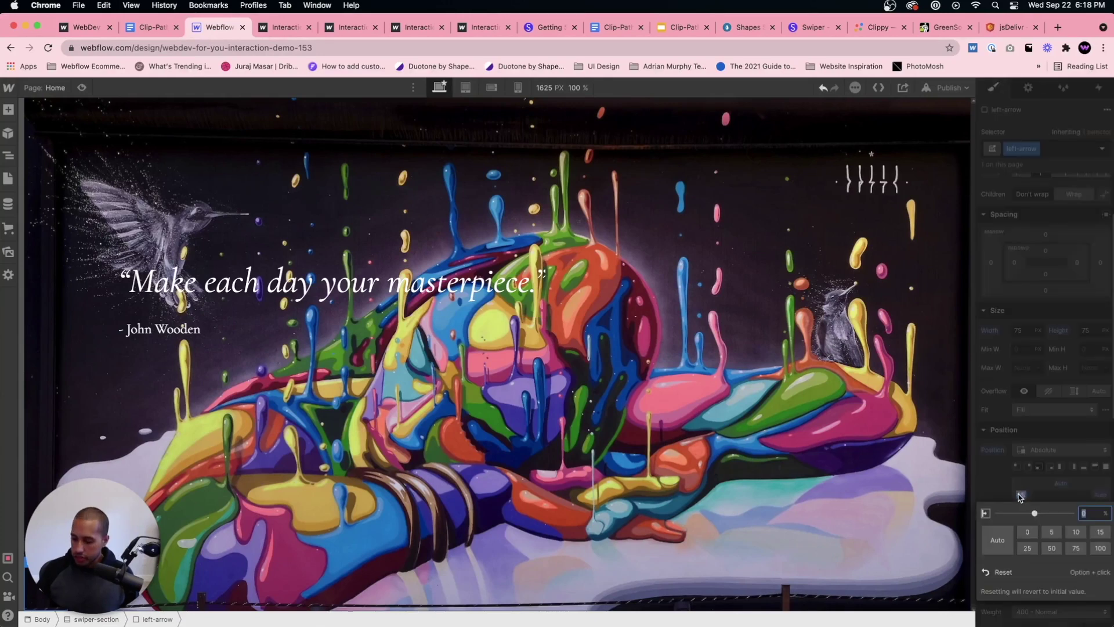
{"action": "type", "text": "10%"}
{"action": "key", "text": "Return"}
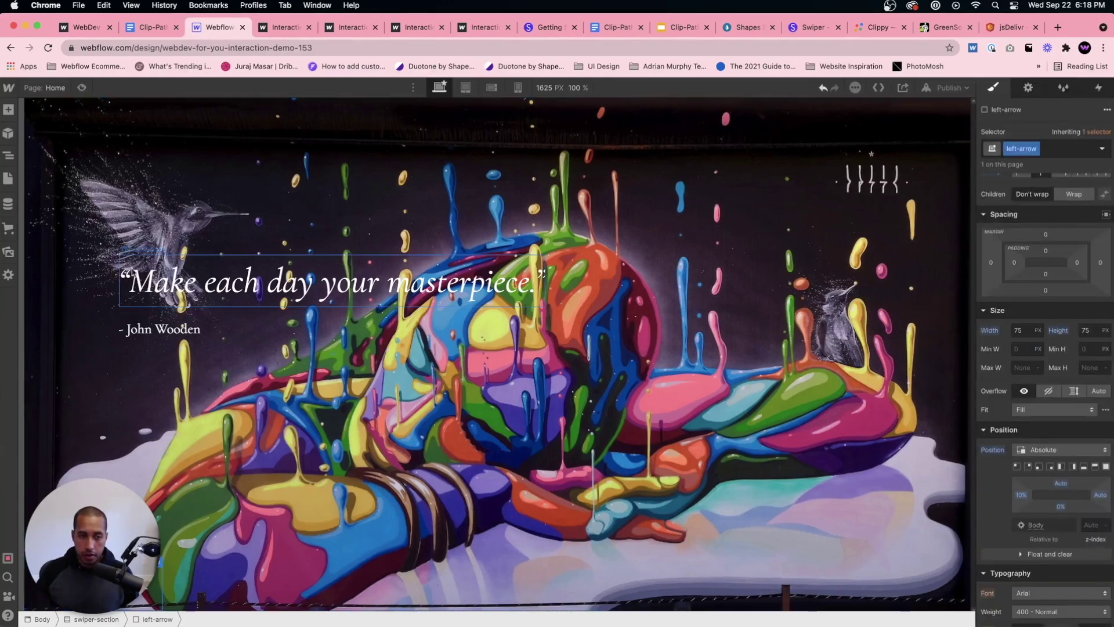
Set the left-arrow div's bottom position offset to 35%.
{"action": "left_click", "coordinate": [1060, 508]}
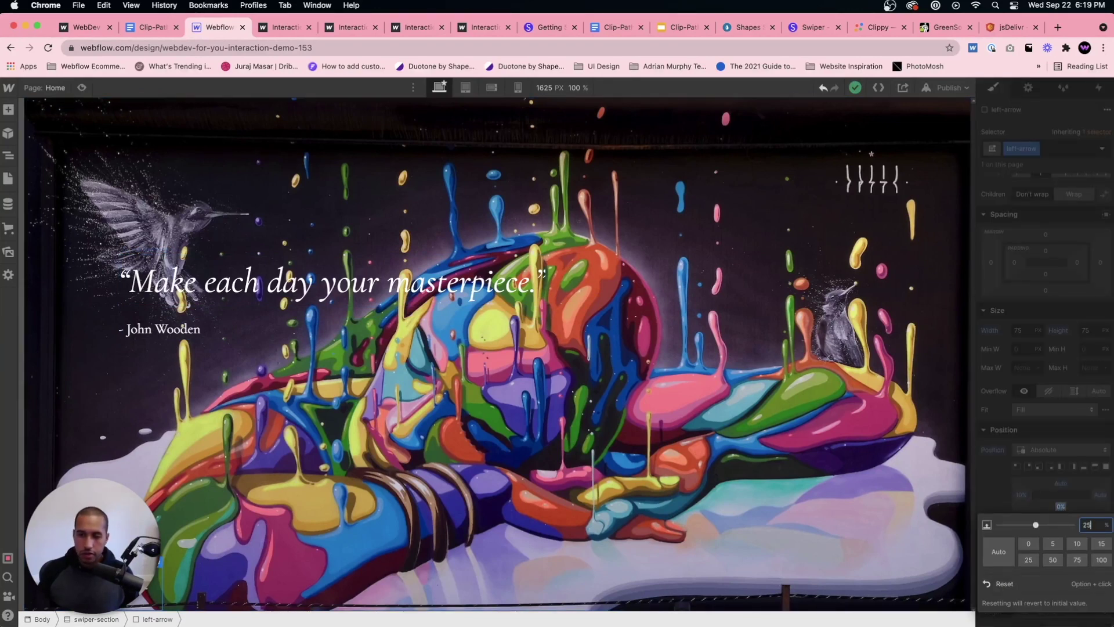
{"action": "key", "text": "Return"}
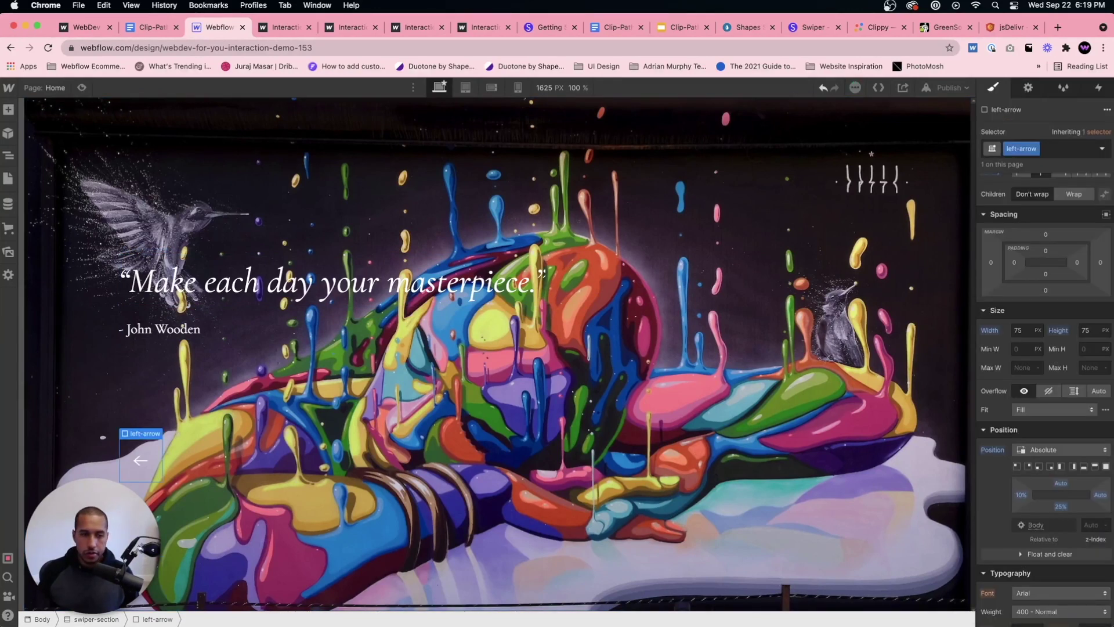
{"action": "left_click", "coordinate": [1059, 507]}
{"action": "key", "text": "Return"}
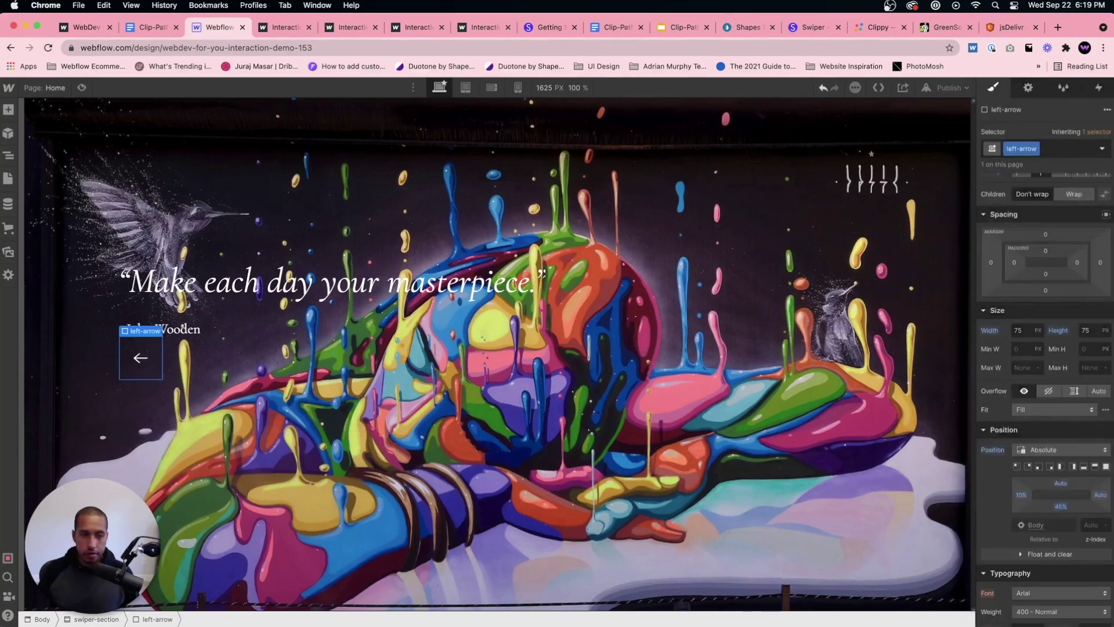
{"action": "left_click", "coordinate": [1060, 507]}
{"action": "type", "text": "35"}
{"action": "key", "text": "Return"}
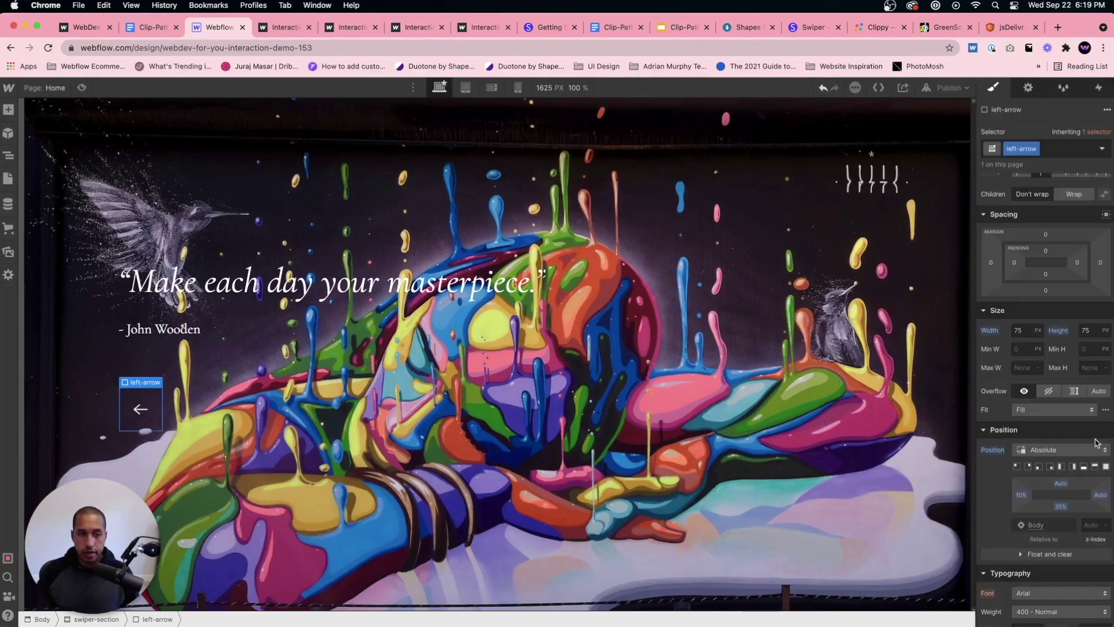
Round the left-arrow div into a circle with a 50% border radius.
{"action": "scroll", "coordinate": [1060, 428], "scroll_direction": "down", "scroll_amount": 5}
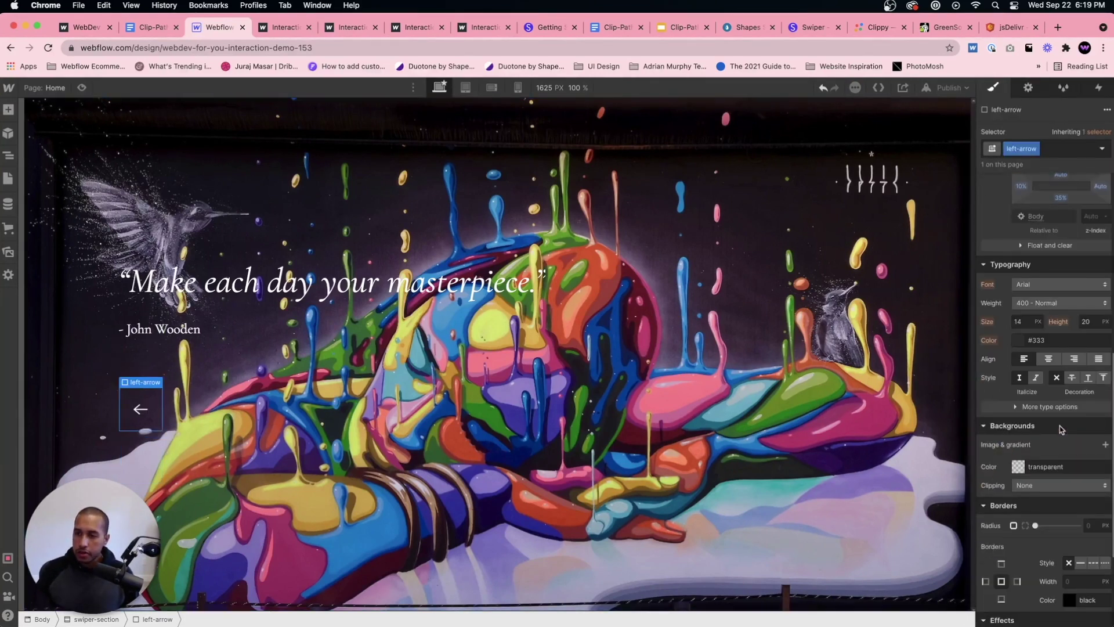
{"action": "scroll", "coordinate": [1060, 428], "scroll_direction": "down", "scroll_amount": 3}
{"action": "left_click", "coordinate": [1096, 369]}
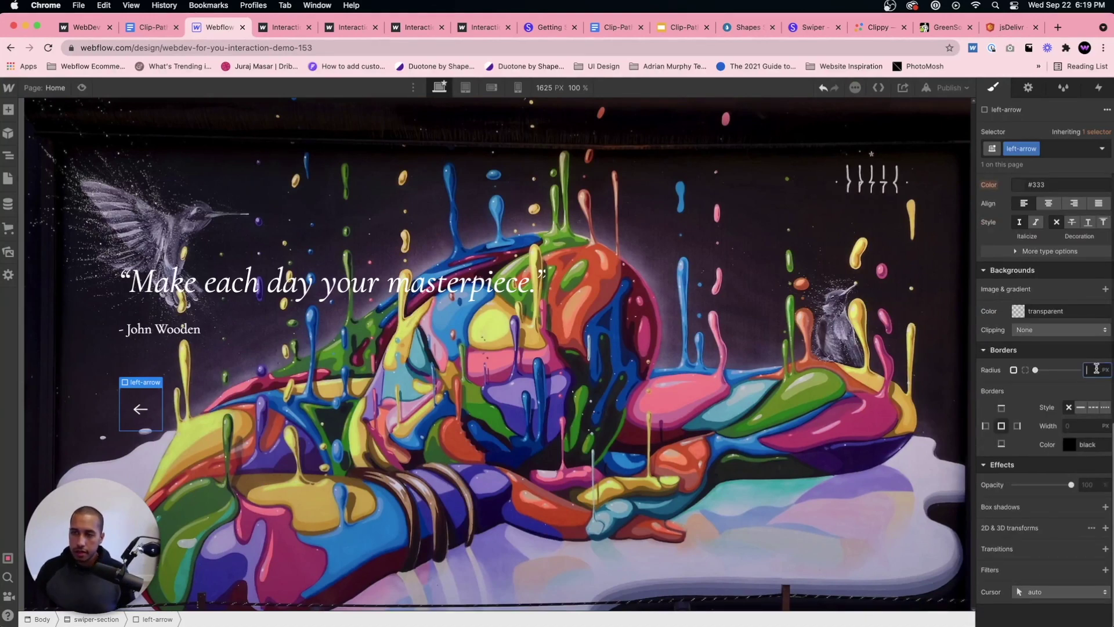
{"action": "scroll", "coordinate": [1045, 348], "scroll_direction": "up", "scroll_amount": 2}
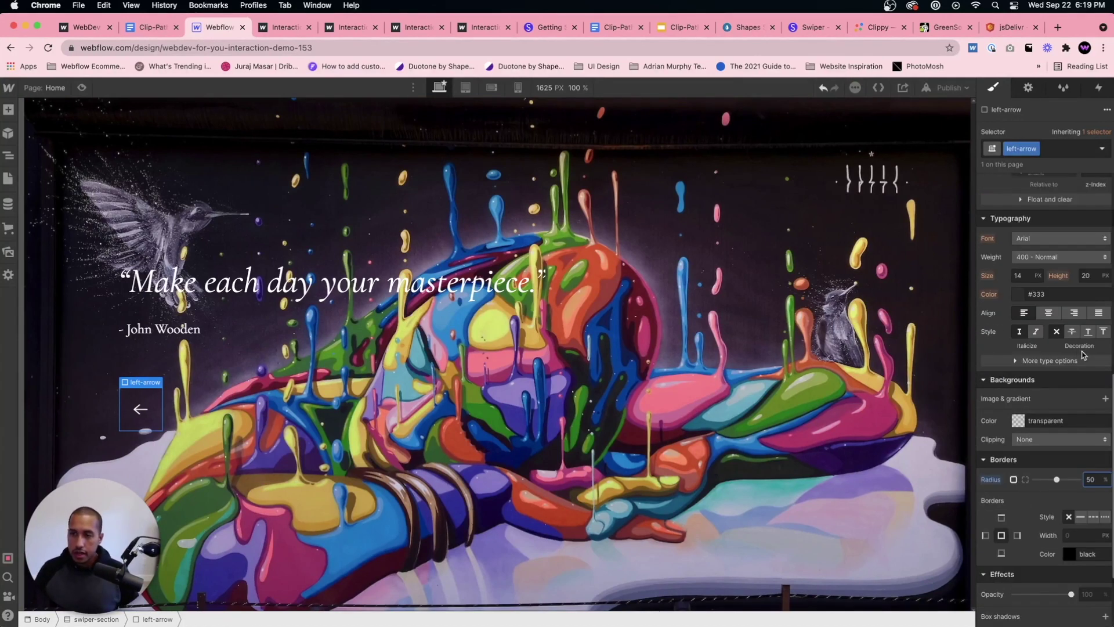
{"action": "left_click", "coordinate": [1037, 294]}
{"action": "left_click_drag", "start_coordinate": [982, 379], "coordinate": [975, 378]}
{"action": "left_click", "coordinate": [999, 291]}
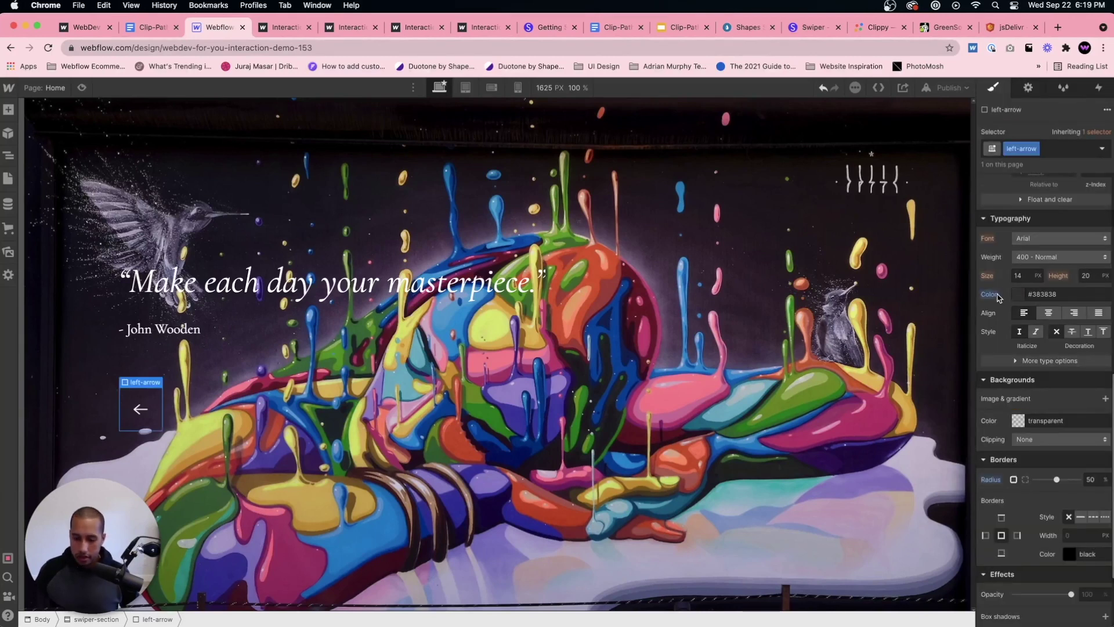
{"action": "key", "text": "super+z"}
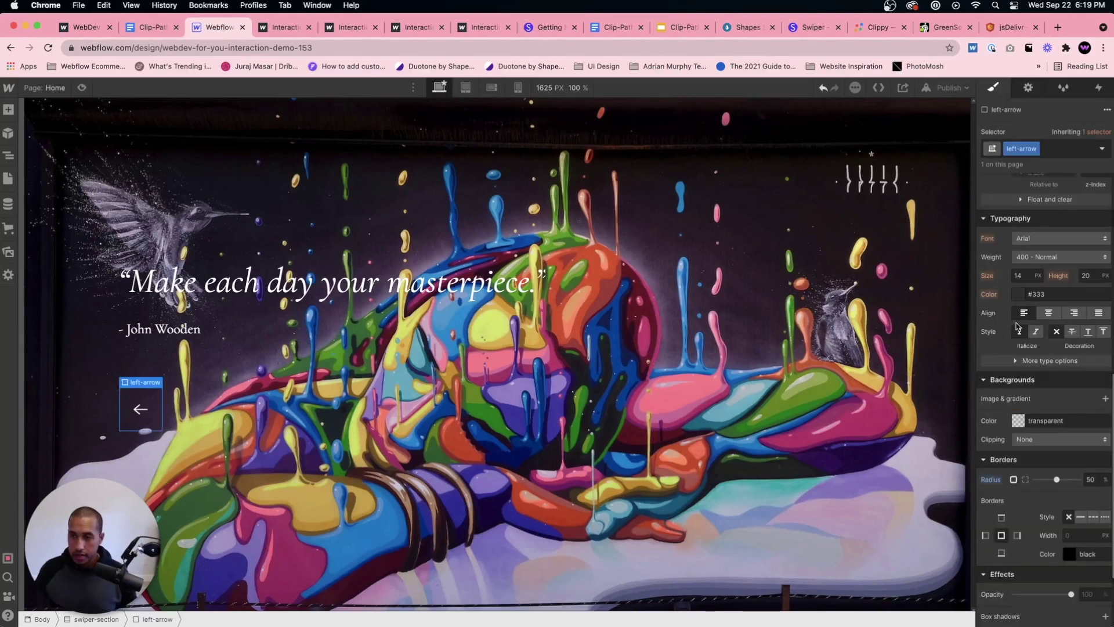
Set the left-arrow div's background color to dark grey #525252.
{"action": "left_click", "coordinate": [1019, 420]}
{"action": "left_click_drag", "start_coordinate": [998, 483], "coordinate": [970, 495]}
{"action": "left_click", "coordinate": [1051, 389]}
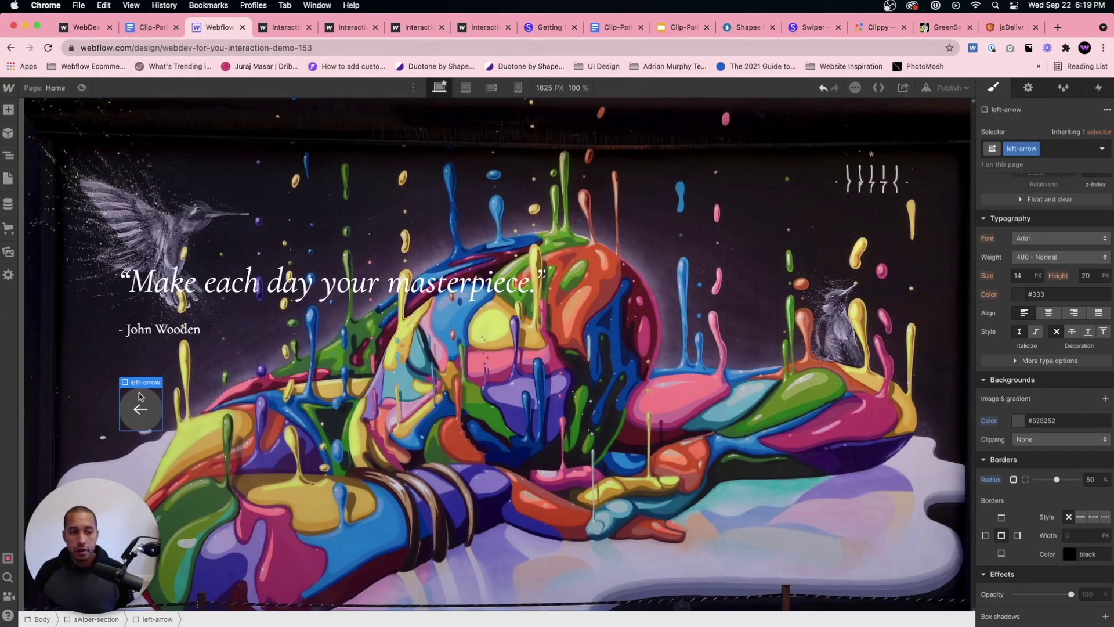
Duplicate the left-arrow div and give the copy a duplicated class renamed right-arrow.
{"action": "left_click", "coordinate": [8, 155]}
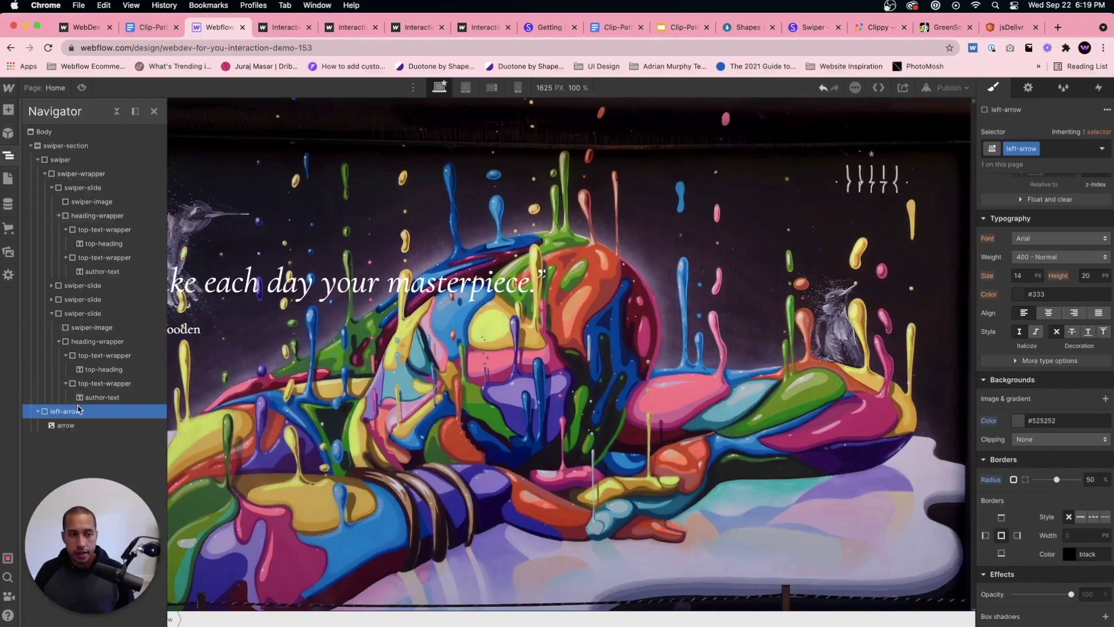
{"action": "key", "text": "super+d"}
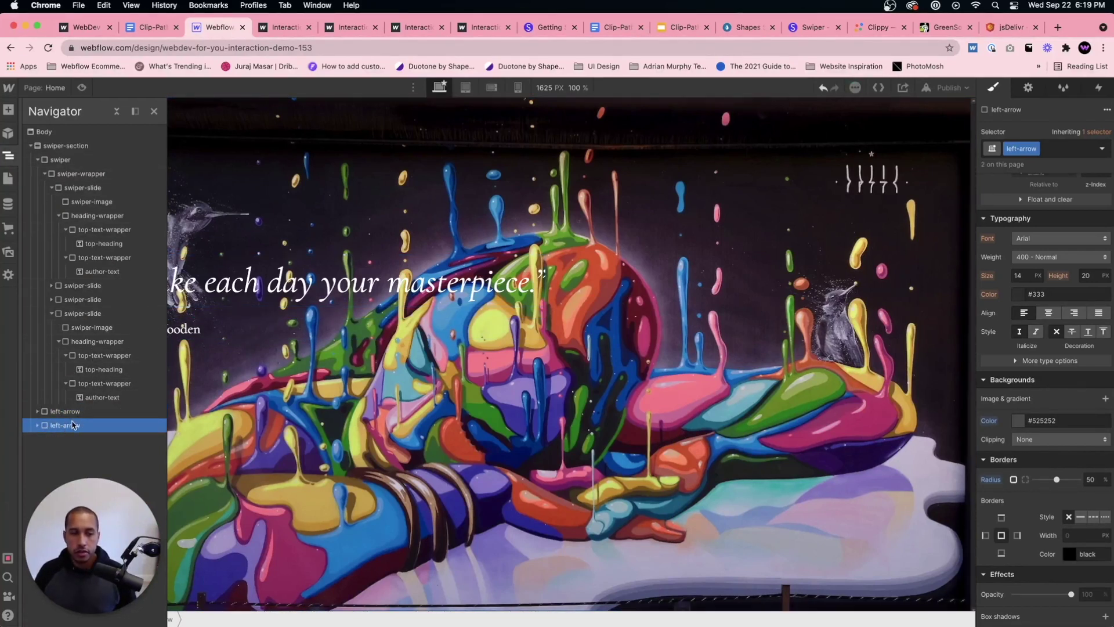
{"action": "left_click", "coordinate": [1036, 150]}
{"action": "left_click", "coordinate": [1023, 179]}
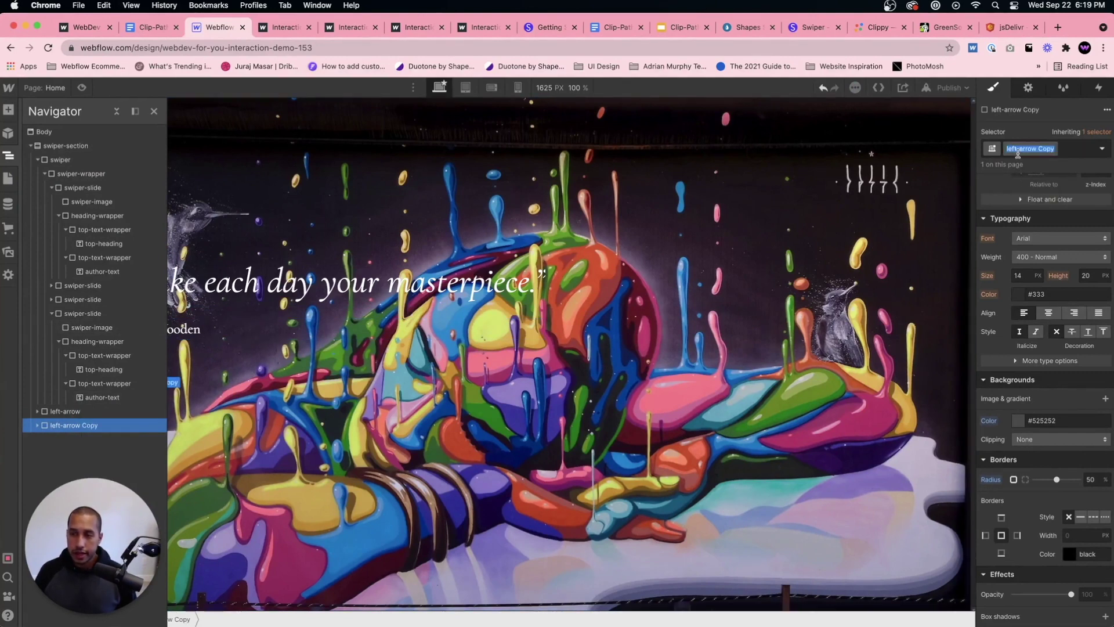
{"action": "type", "text": "right-arrow"}
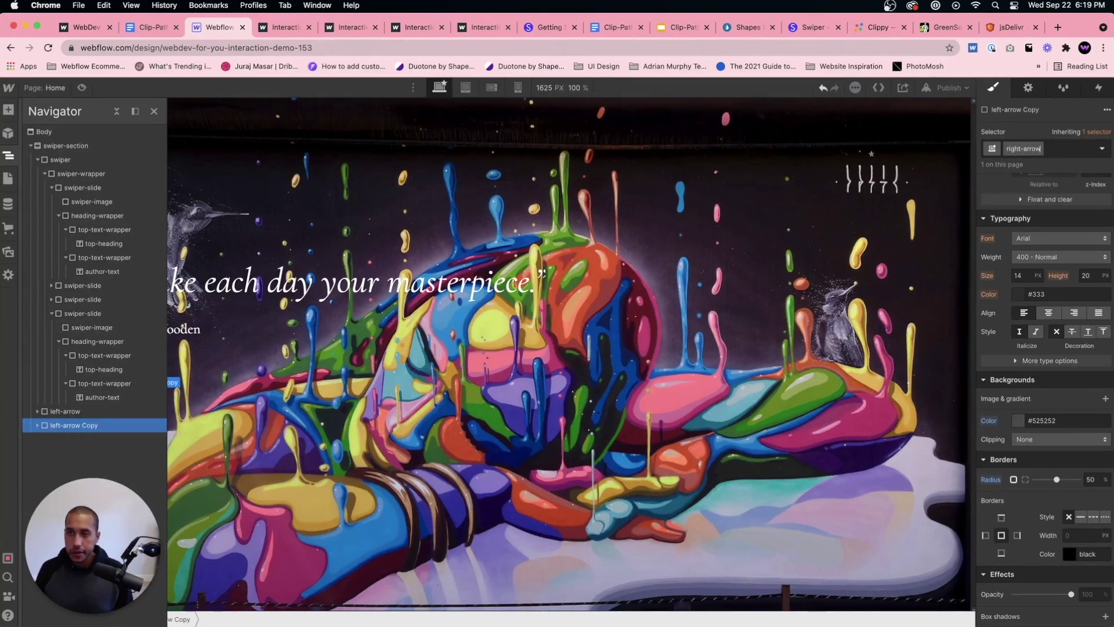
{"action": "key", "text": "Return"}
Shift the right-arrow div beside the left arrow by setting its left position offset to 17%.
{"action": "scroll", "coordinate": [1014, 432], "scroll_direction": "up", "scroll_amount": 4}
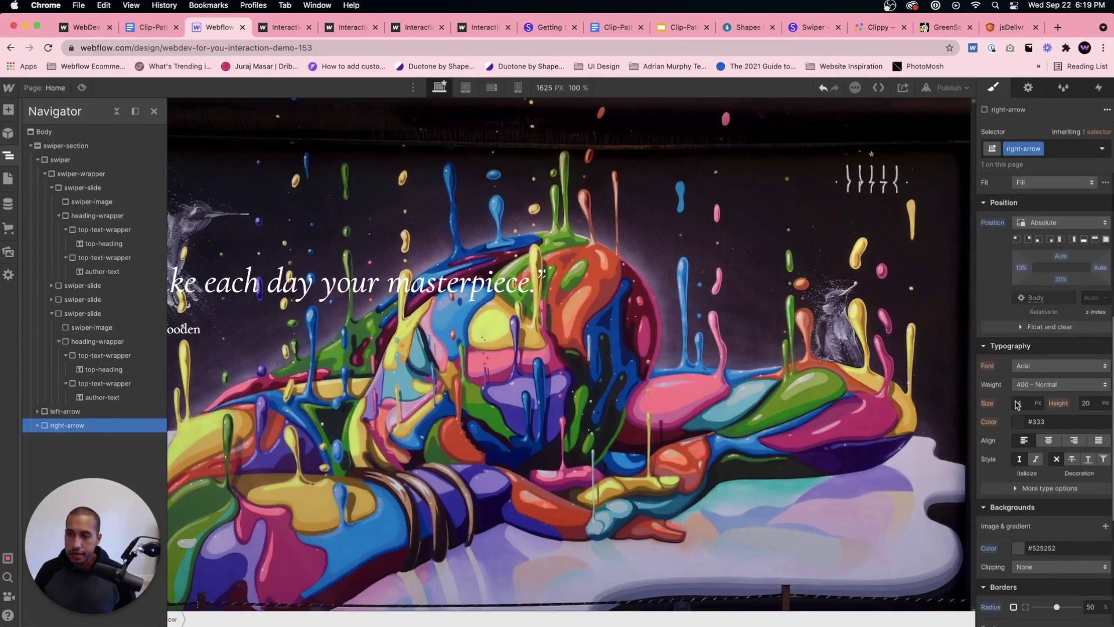
{"action": "left_click", "coordinate": [1021, 268]}
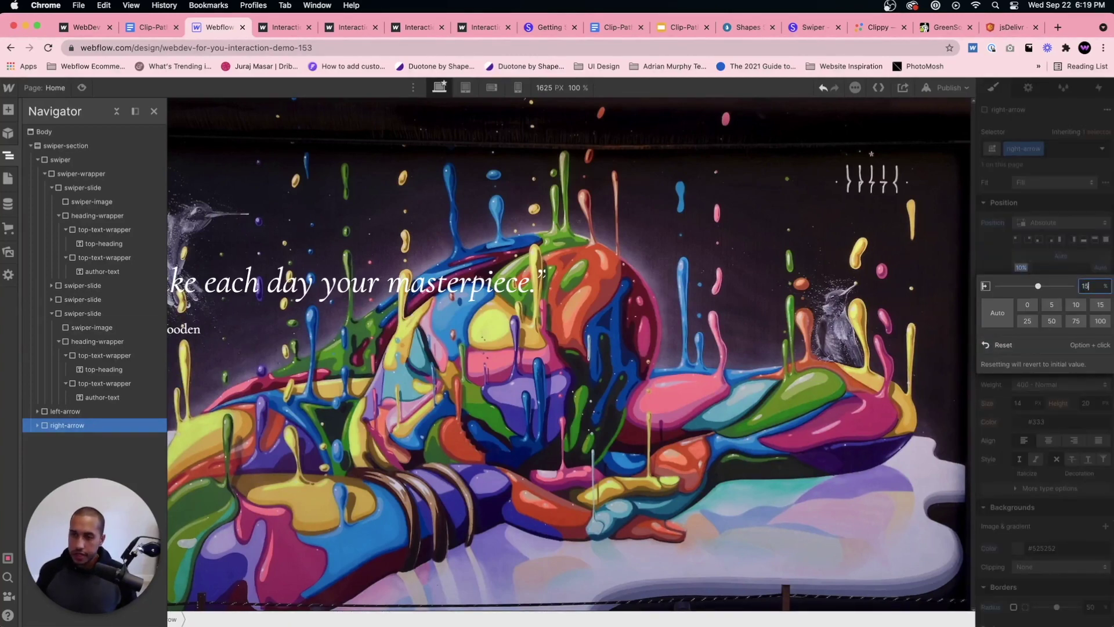
{"action": "left_click", "coordinate": [174, 414]}
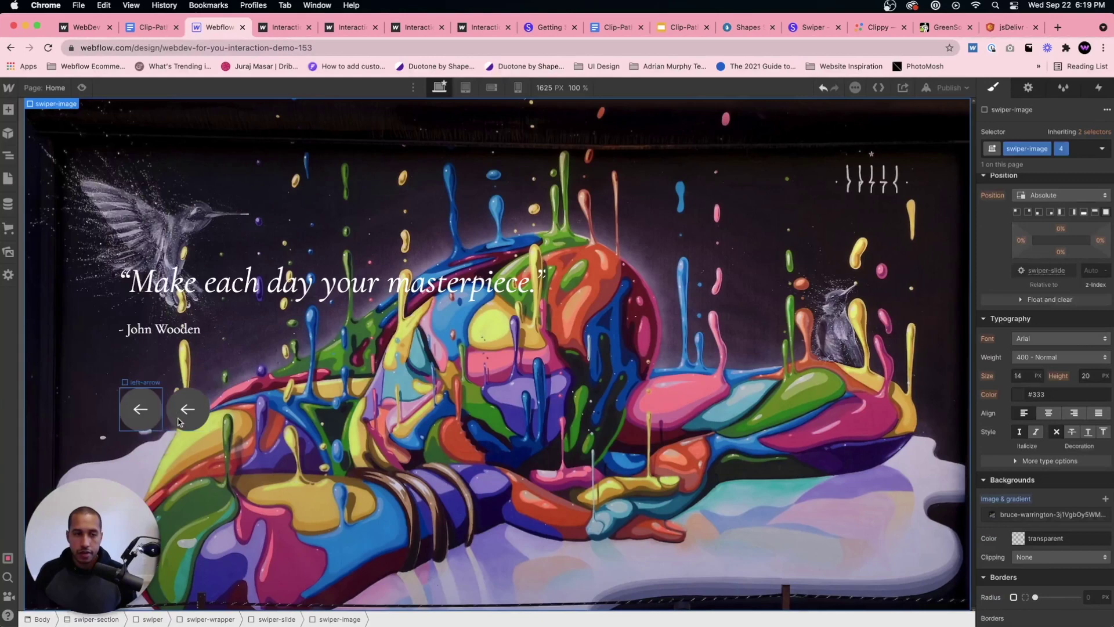
{"action": "left_click", "coordinate": [174, 413]}
{"action": "left_click", "coordinate": [1015, 268]}
{"action": "type", "text": "17+"}
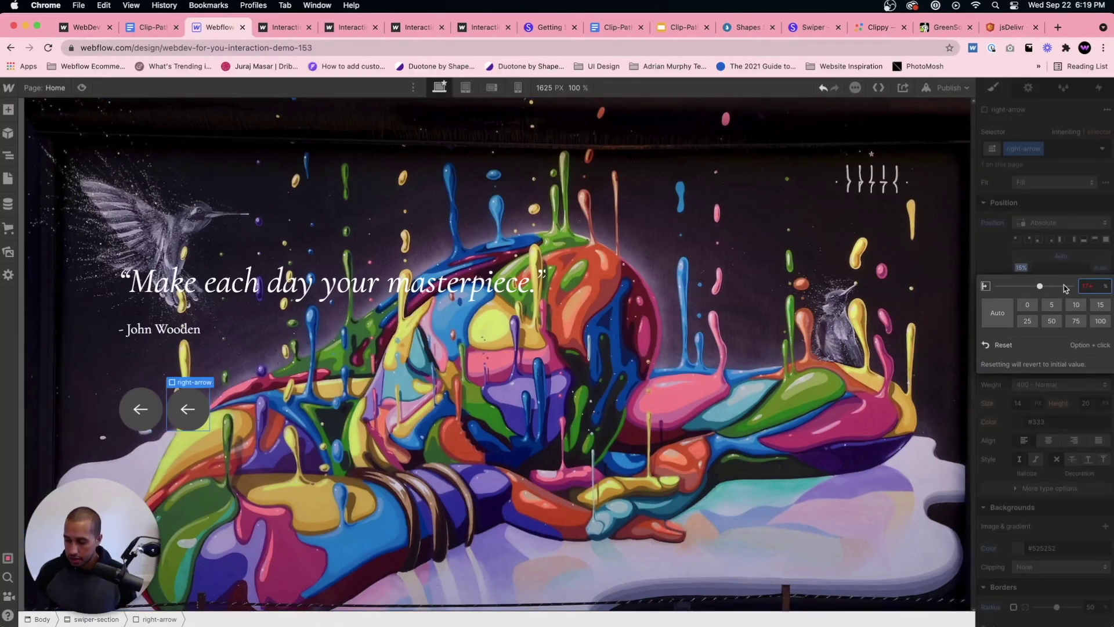
{"action": "key", "text": "Return"}
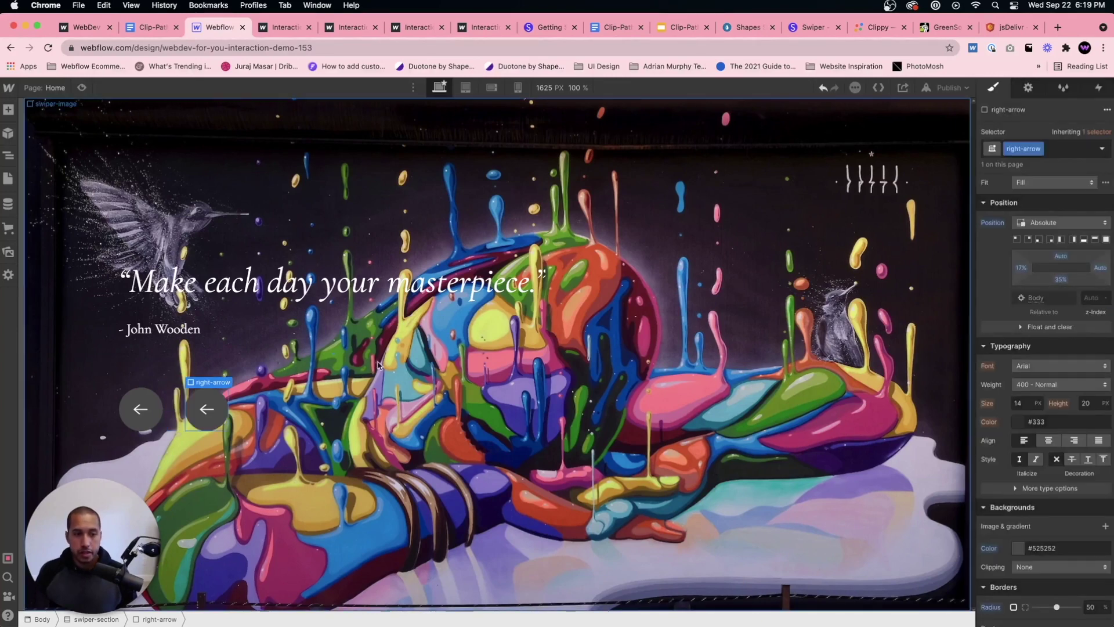
Replace the image inside the right-arrow div with the right arrow SVG from the assets.
{"action": "left_click", "coordinate": [207, 410]}
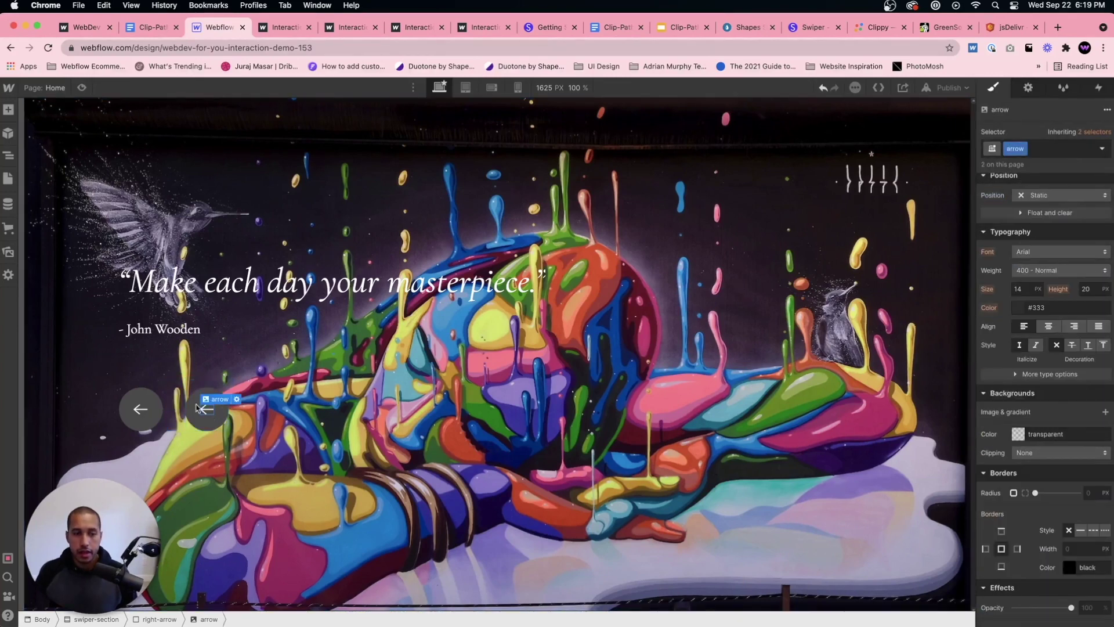
{"action": "left_click", "coordinate": [237, 400]}
{"action": "left_click", "coordinate": [291, 451]}
{"action": "left_click", "coordinate": [52, 206]}
{"action": "left_click", "coordinate": [81, 363]}
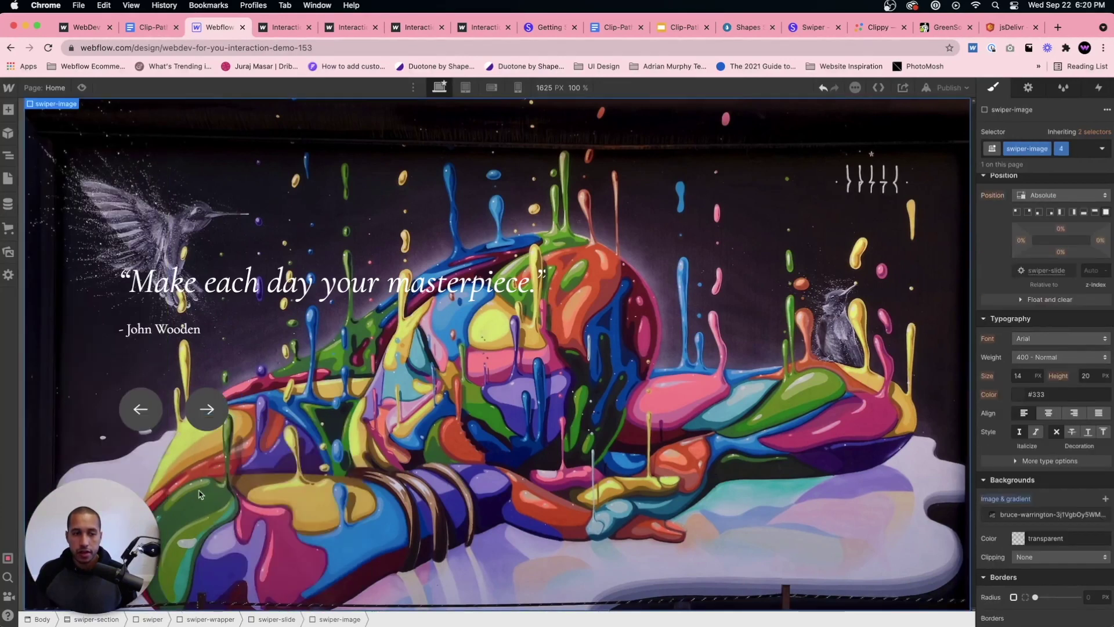
{"action": "left_click", "coordinate": [148, 392]}
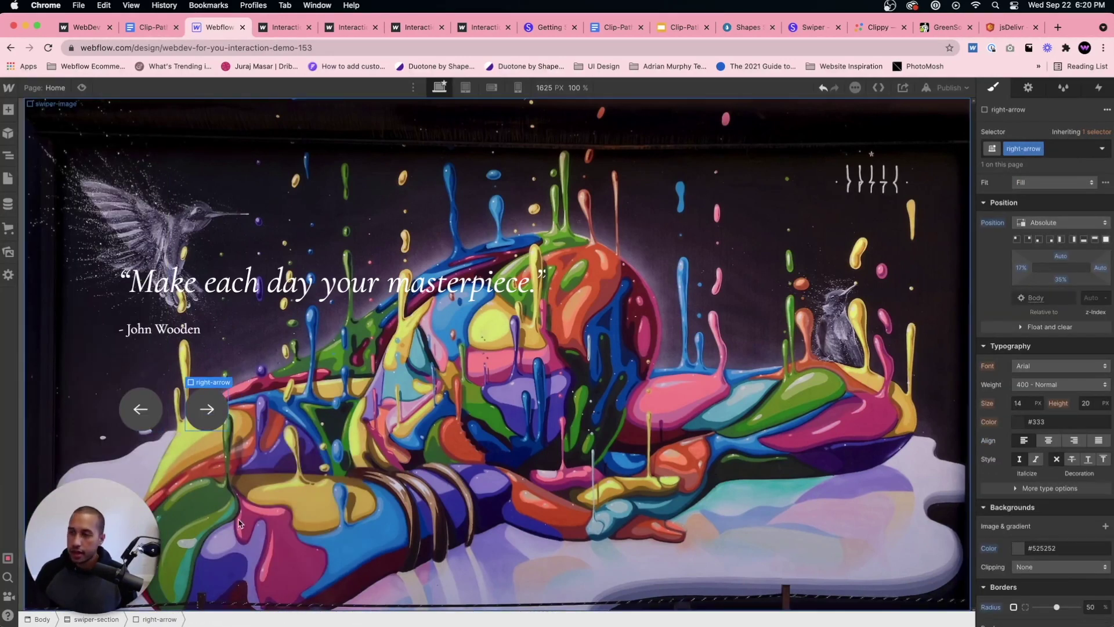
{"action": "left_click", "coordinate": [159, 399]}
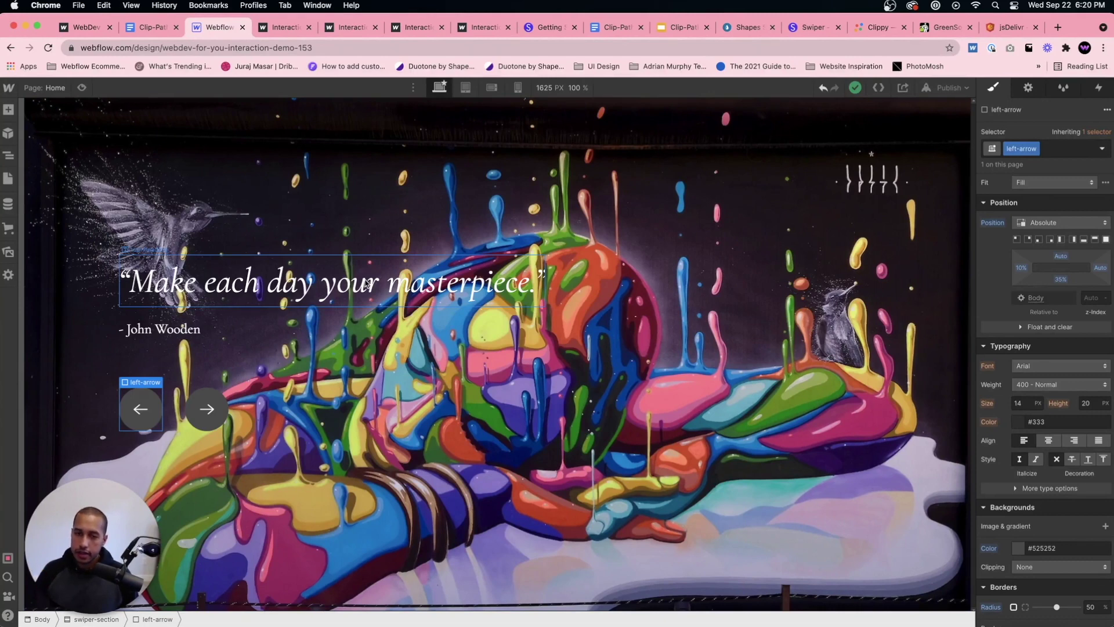
{"action": "left_click", "coordinate": [207, 409]}
{"action": "left_click", "coordinate": [148, 432]}
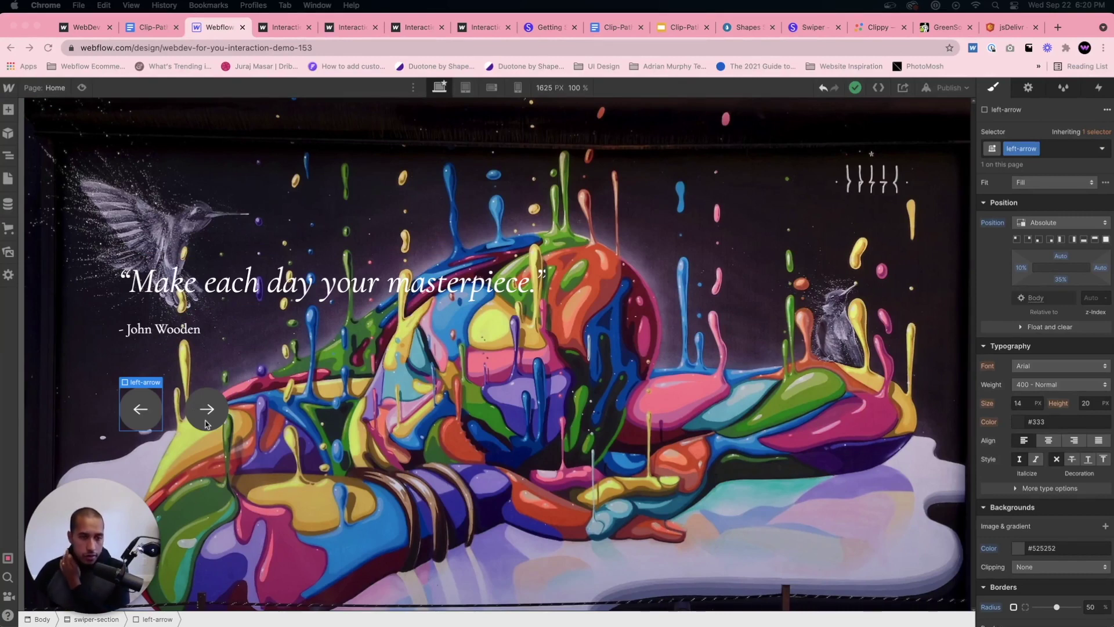
Switch to the Clip-Path Slider Animation document in Google Docs and copy the Slider Click Delay code, including both arrow click handlers.
{"action": "left_click", "coordinate": [615, 27]}
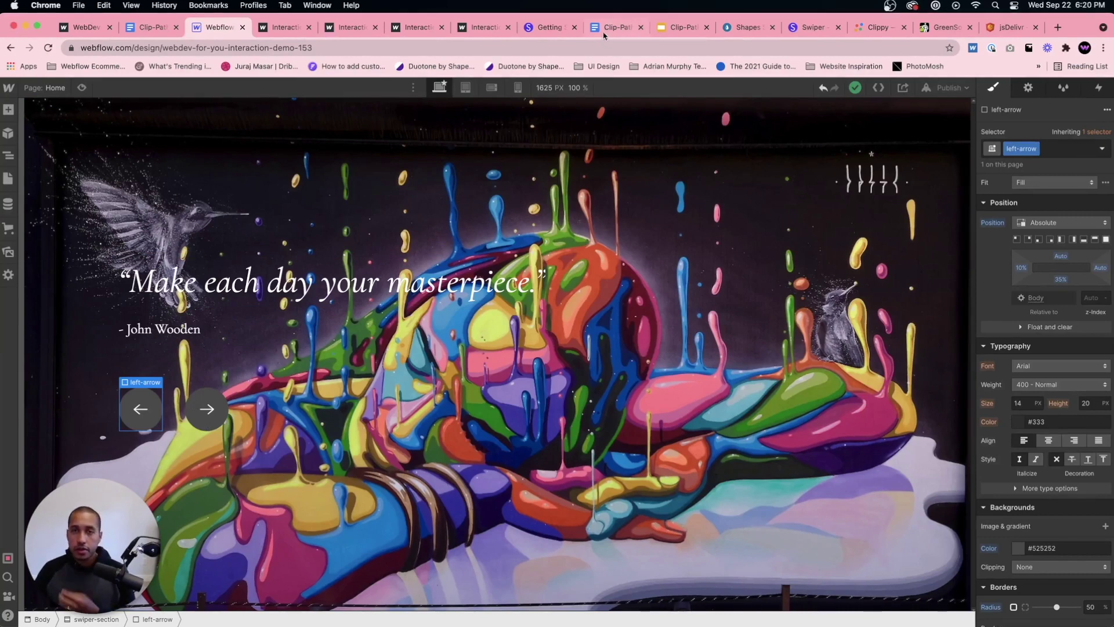
{"action": "scroll", "coordinate": [464, 346], "scroll_direction": "up", "scroll_amount": 3}
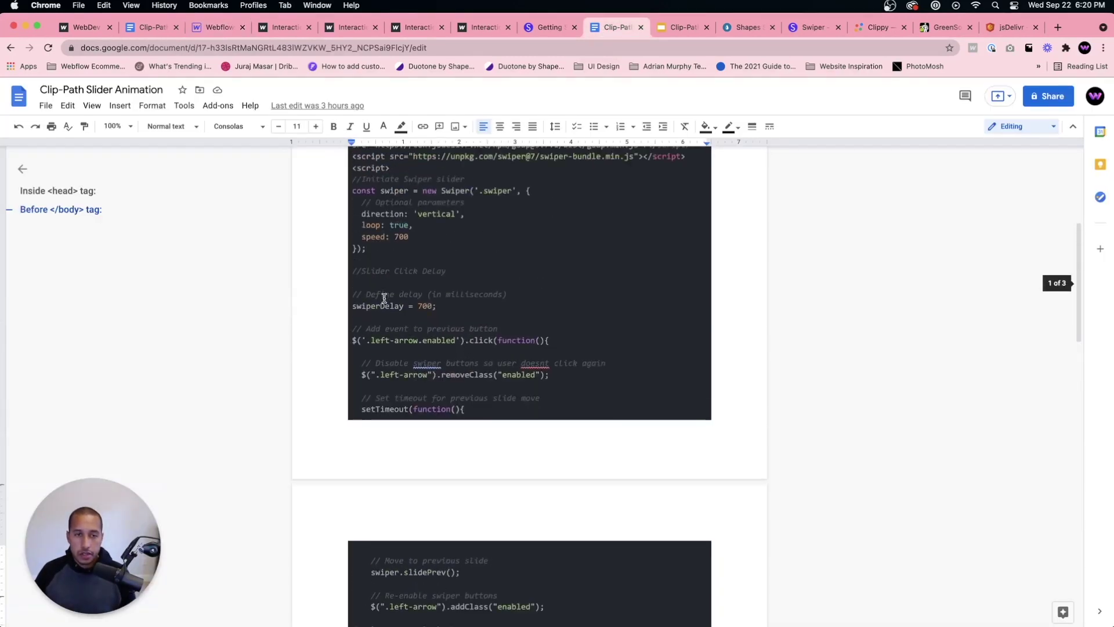
{"action": "left_click_drag", "start_coordinate": [354, 272], "coordinate": [438, 459]}
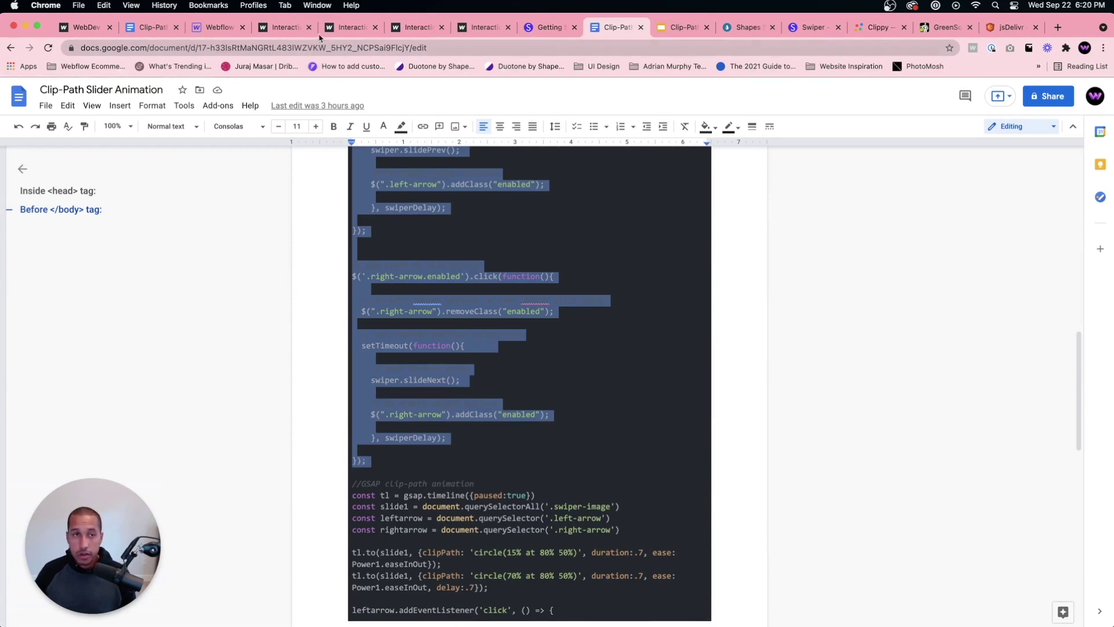
Return to Webflow and paste the copied Slider Click Delay code below the Swiper initialization in the Home page's Before </body> tag code.
{"action": "left_click", "coordinate": [215, 27]}
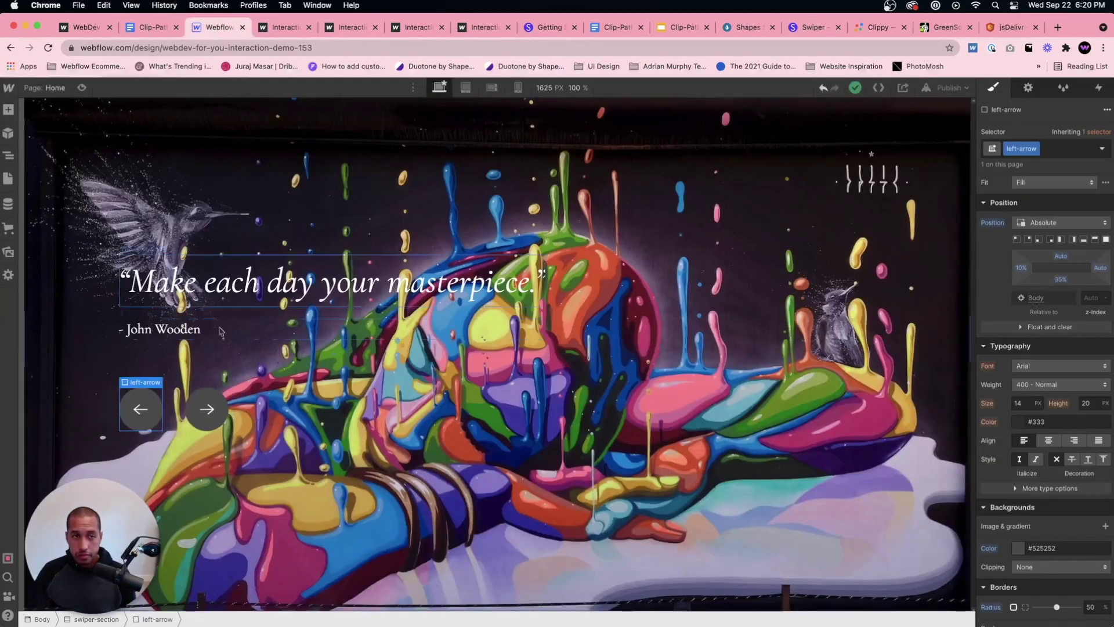
{"action": "left_click", "coordinate": [8, 177]}
{"action": "left_click", "coordinate": [154, 175]}
{"action": "scroll", "coordinate": [341, 378], "scroll_direction": "down", "scroll_amount": 6}
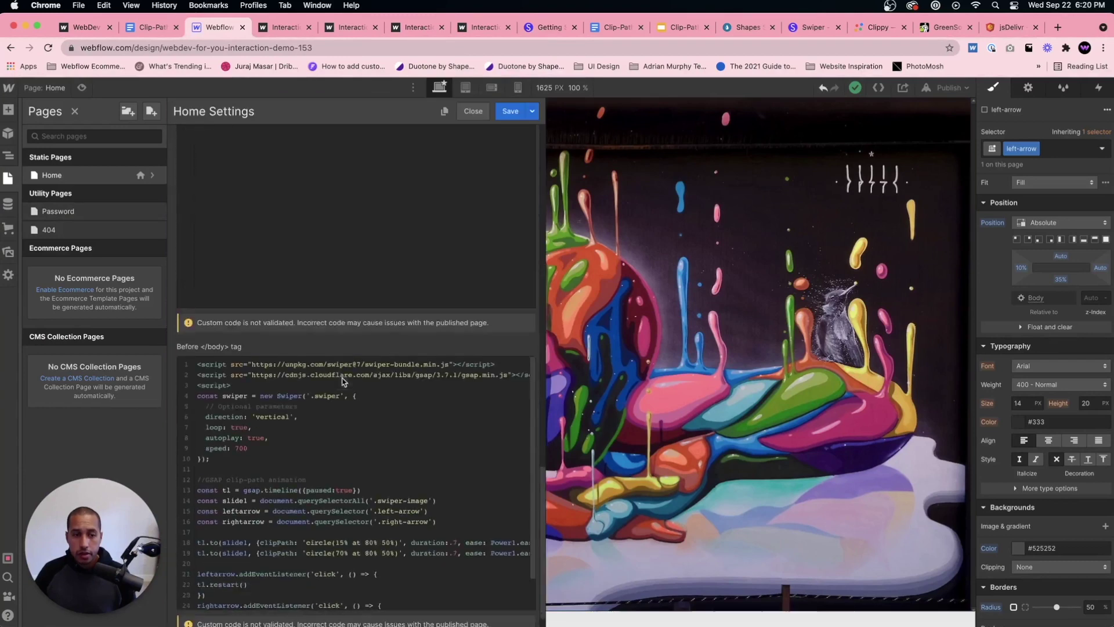
{"action": "scroll", "coordinate": [256, 392], "scroll_direction": "down", "scroll_amount": 2}
{"action": "left_click", "coordinate": [241, 407]}
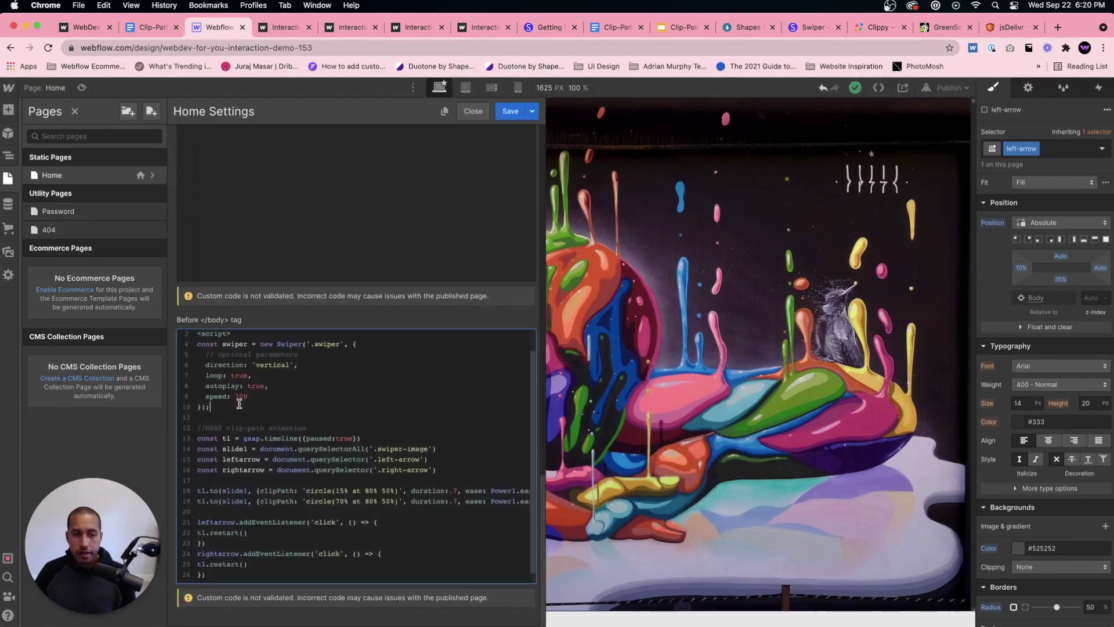
{"action": "key", "text": "Return"}
{"action": "key", "text": "Return"}
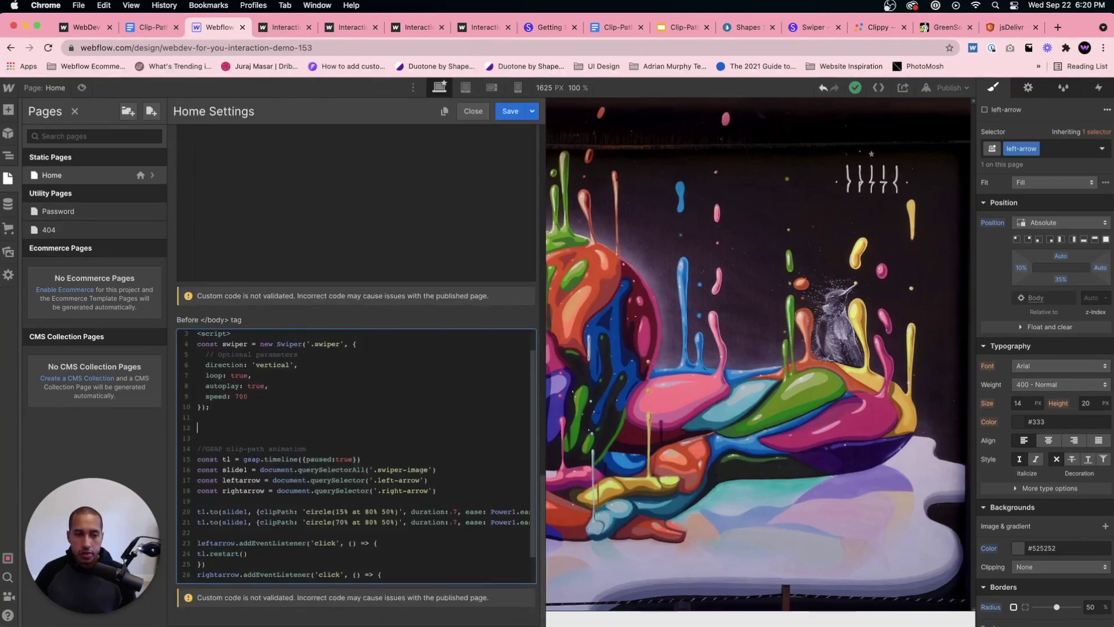
{"action": "key", "text": "super+v"}
{"action": "scroll", "coordinate": [287, 425], "scroll_direction": "up", "scroll_amount": 5}
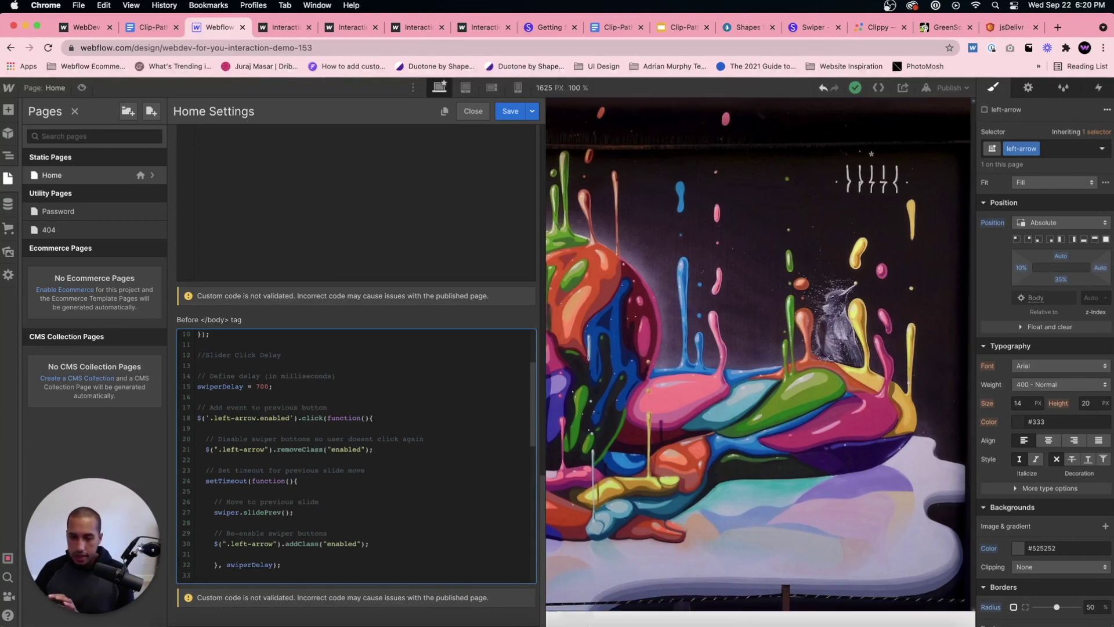
Switch to Safari and examine the Stack Overflow answer on delaying Swiper button clicks with setTimeout, then return to Webflow.
{"action": "left_click", "coordinate": [319, 598]}
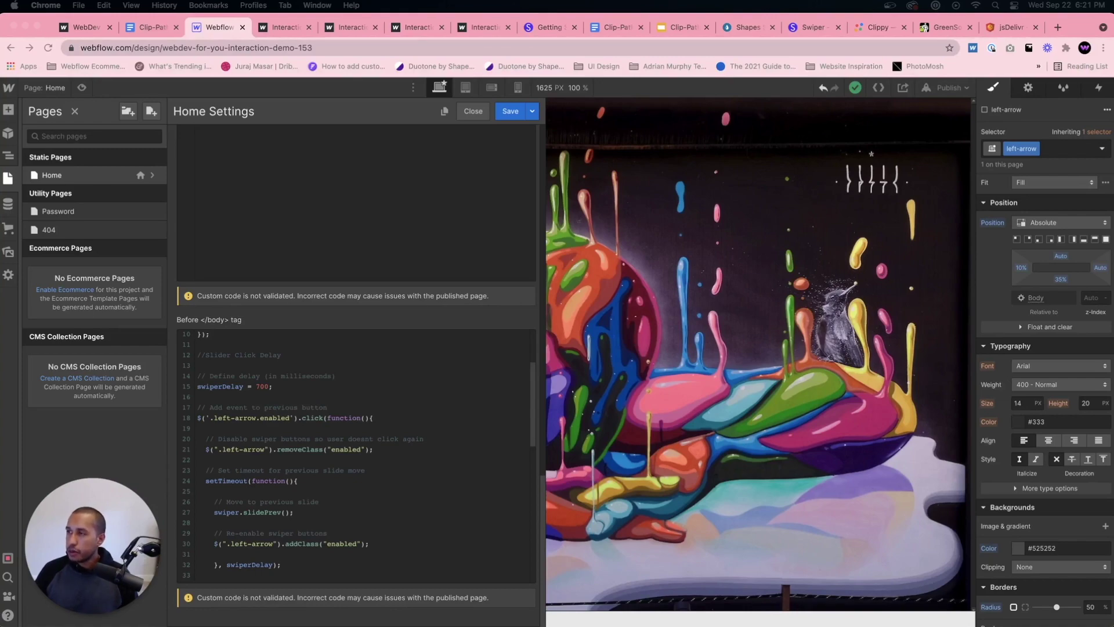
{"action": "key", "text": "super+Tab"}
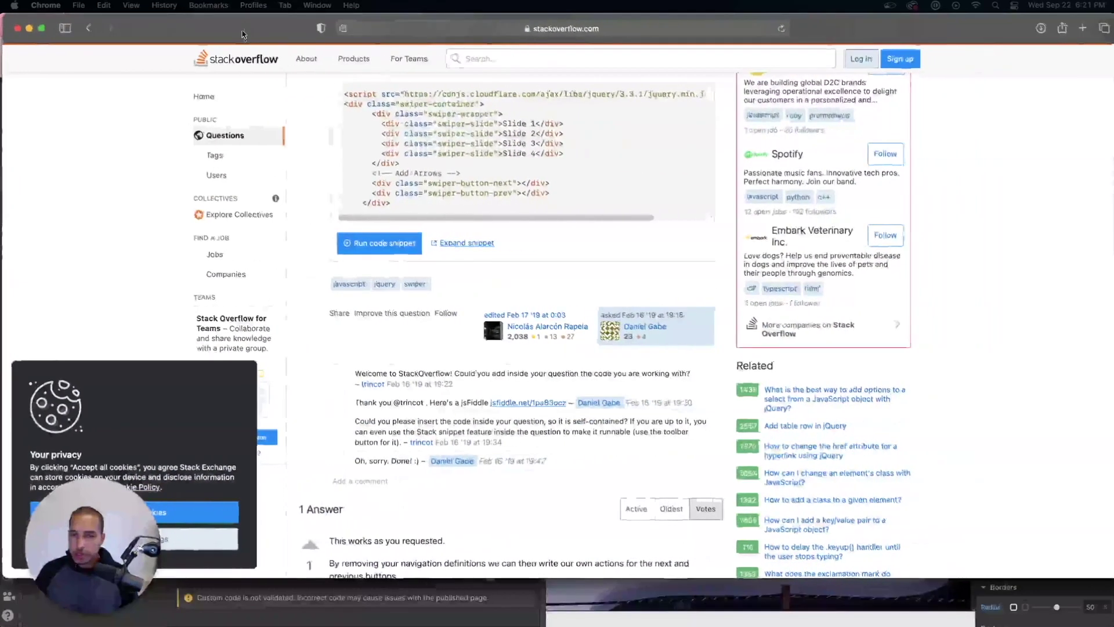
{"action": "scroll", "coordinate": [372, 319], "scroll_direction": "down", "scroll_amount": 10}
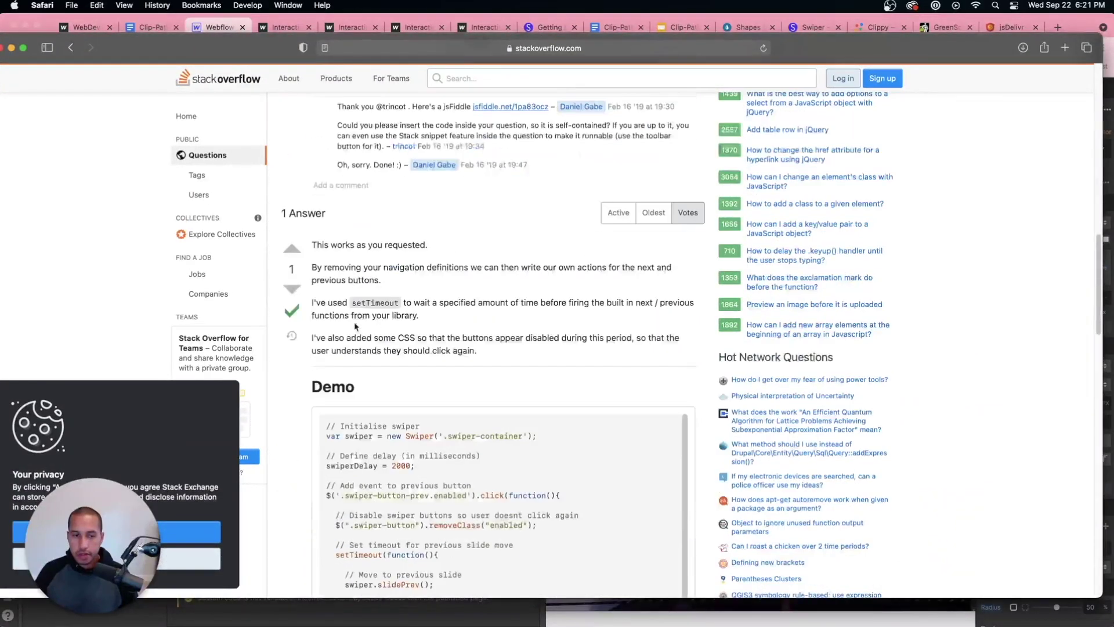
{"action": "scroll", "coordinate": [364, 325], "scroll_direction": "down", "scroll_amount": 15}
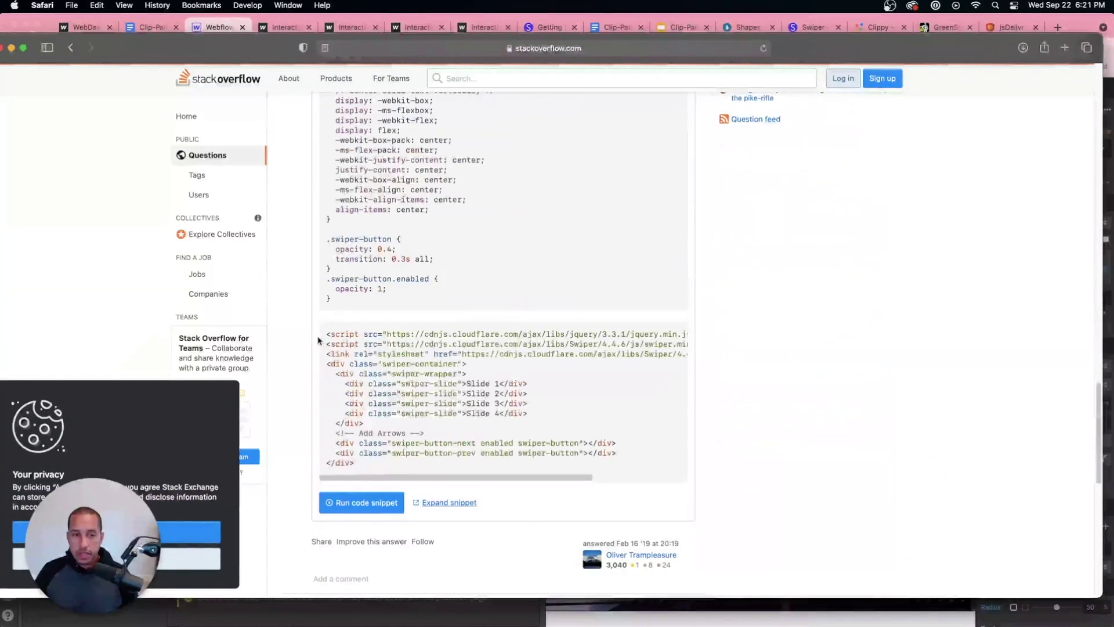
{"action": "scroll", "coordinate": [433, 301], "scroll_direction": "up", "scroll_amount": 10}
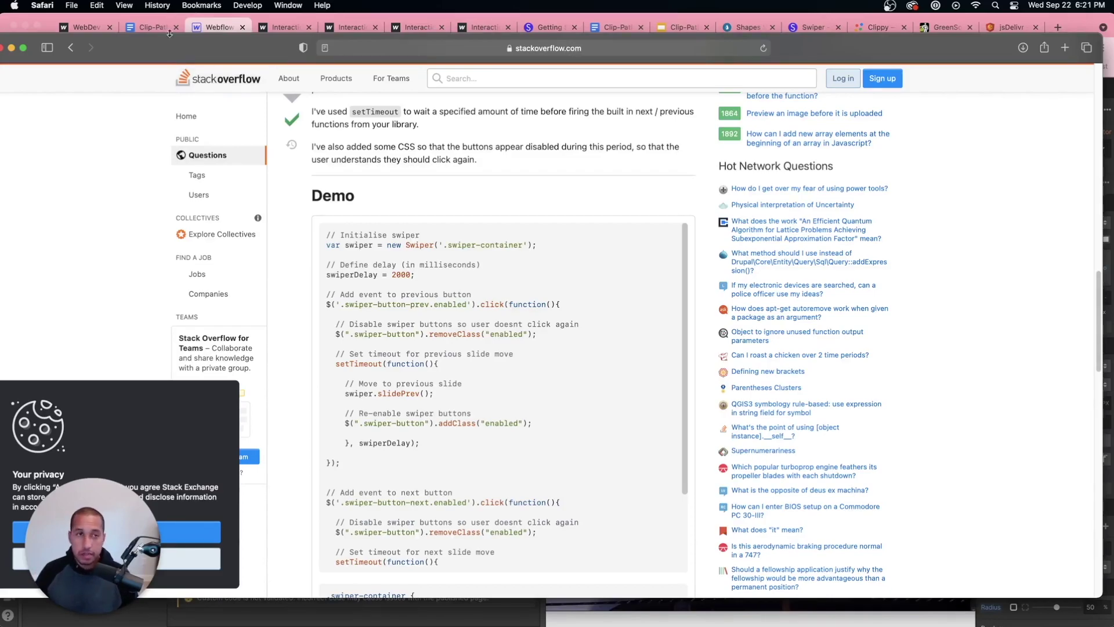
{"action": "left_click_drag", "start_coordinate": [155, 45], "coordinate": [103, 68]}
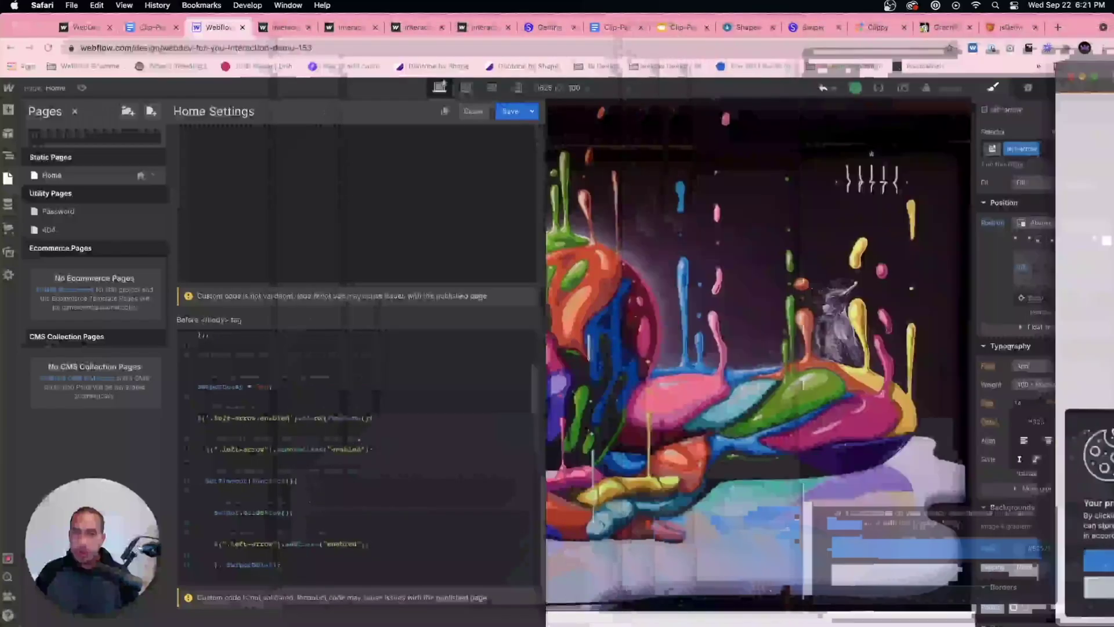
Examine the swiperDelay definition and the left-arrow click event's selector with its enabled class in the custom code.
{"action": "left_click", "coordinate": [388, 417]}
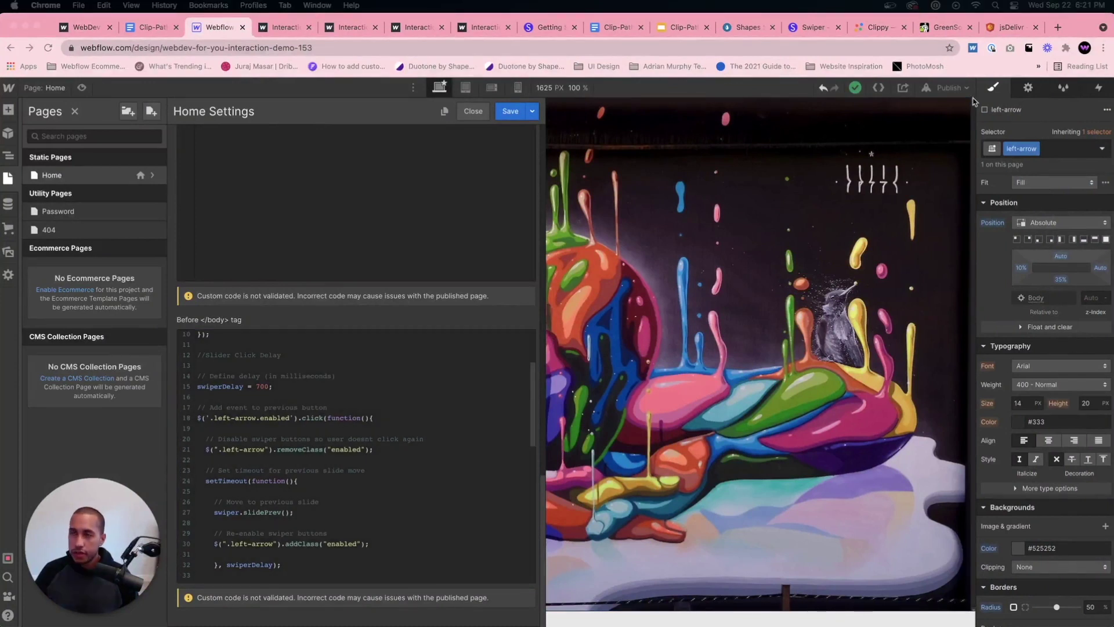
{"action": "left_click", "coordinate": [224, 387]}
{"action": "left_click_drag", "start_coordinate": [199, 387], "coordinate": [248, 384]}
{"action": "left_click", "coordinate": [264, 385]}
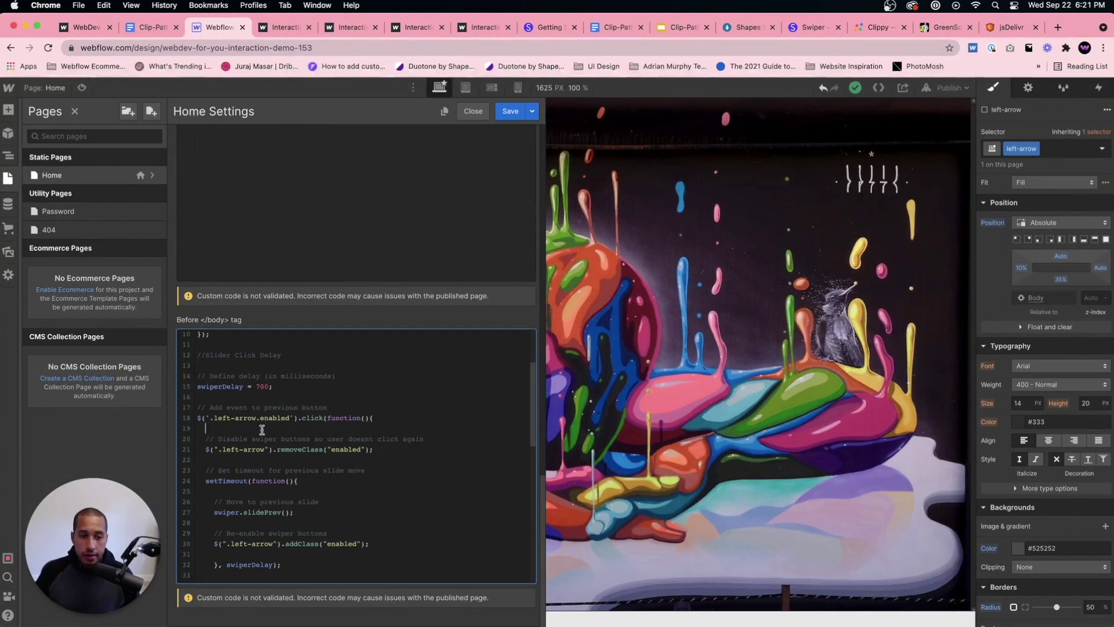
{"action": "left_click_drag", "start_coordinate": [213, 418], "coordinate": [256, 416]}
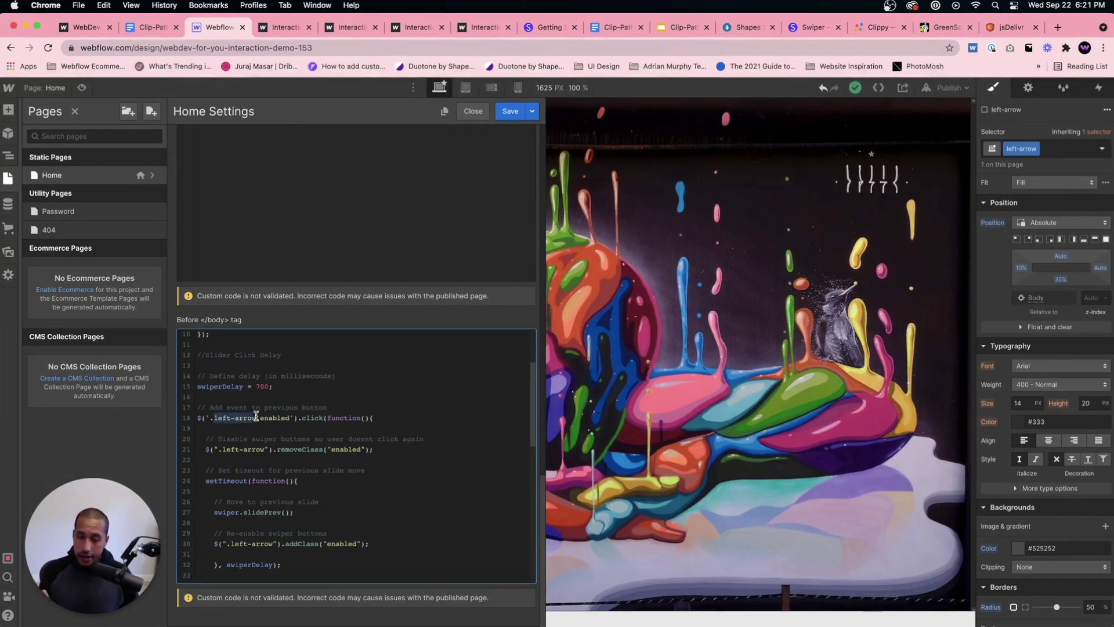
{"action": "left_click", "coordinate": [273, 418]}
{"action": "double_click", "coordinate": [272, 417]}
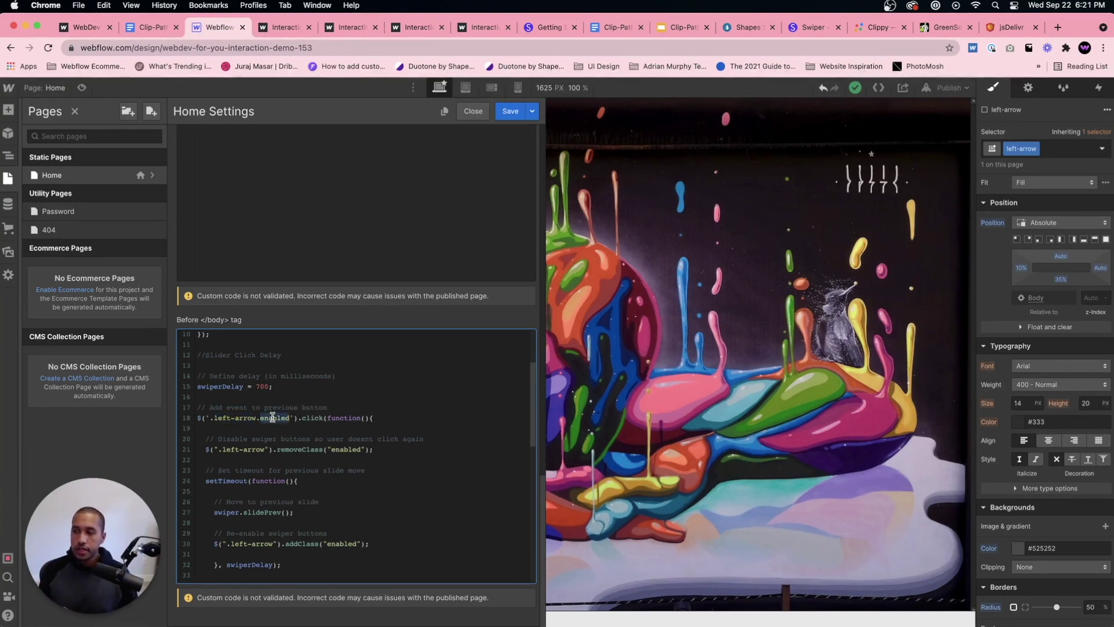
{"action": "left_click", "coordinate": [278, 408]}
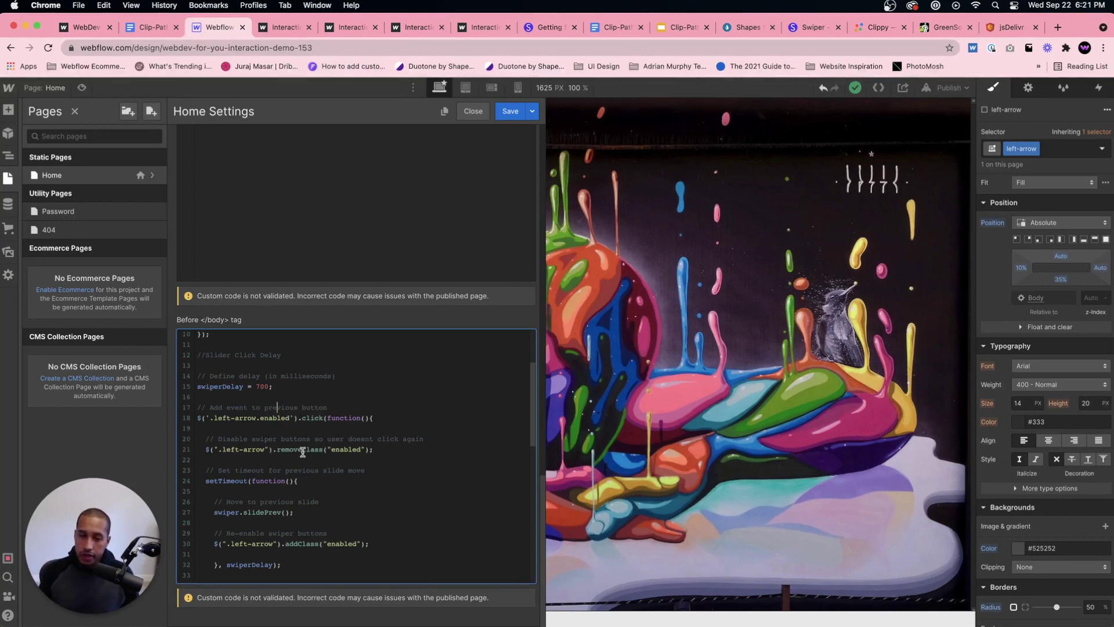
Examine the left-arrow handler's setTimeout function, including the slidePrev call, the enabled class re-adding and the swiperDelay argument.
{"action": "scroll", "coordinate": [302, 452], "scroll_direction": "down", "scroll_amount": 2}
{"action": "left_click_drag", "start_coordinate": [218, 465], "coordinate": [285, 465]}
{"action": "scroll", "coordinate": [285, 467], "scroll_direction": "down", "scroll_amount": 1}
{"action": "scroll", "coordinate": [282, 472], "scroll_direction": "down", "scroll_amount": 1}
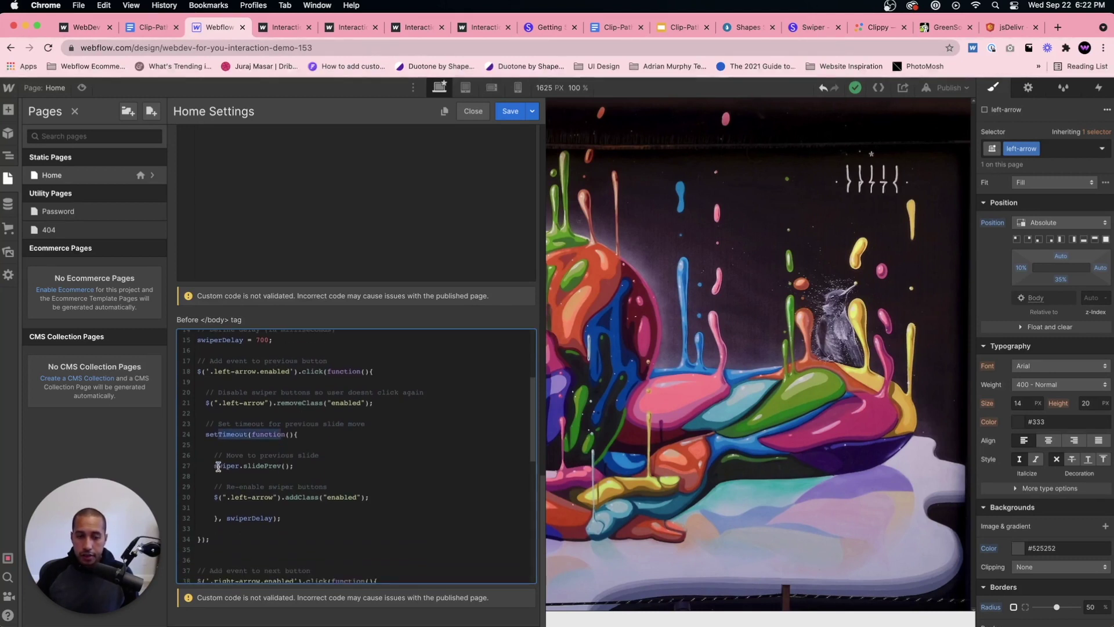
{"action": "double_click", "coordinate": [212, 466]}
{"action": "key", "text": "Right"}
{"action": "key", "text": "Right"}
{"action": "key", "text": "Right"}
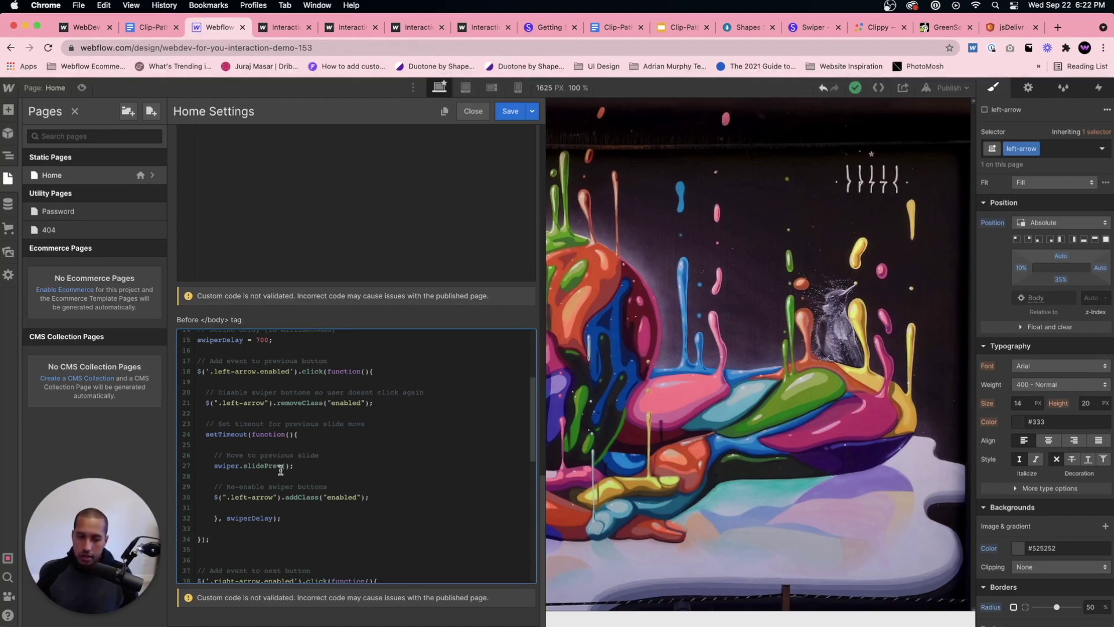
{"action": "left_click_drag", "start_coordinate": [222, 498], "coordinate": [312, 497]}
{"action": "left_click", "coordinate": [311, 498]}
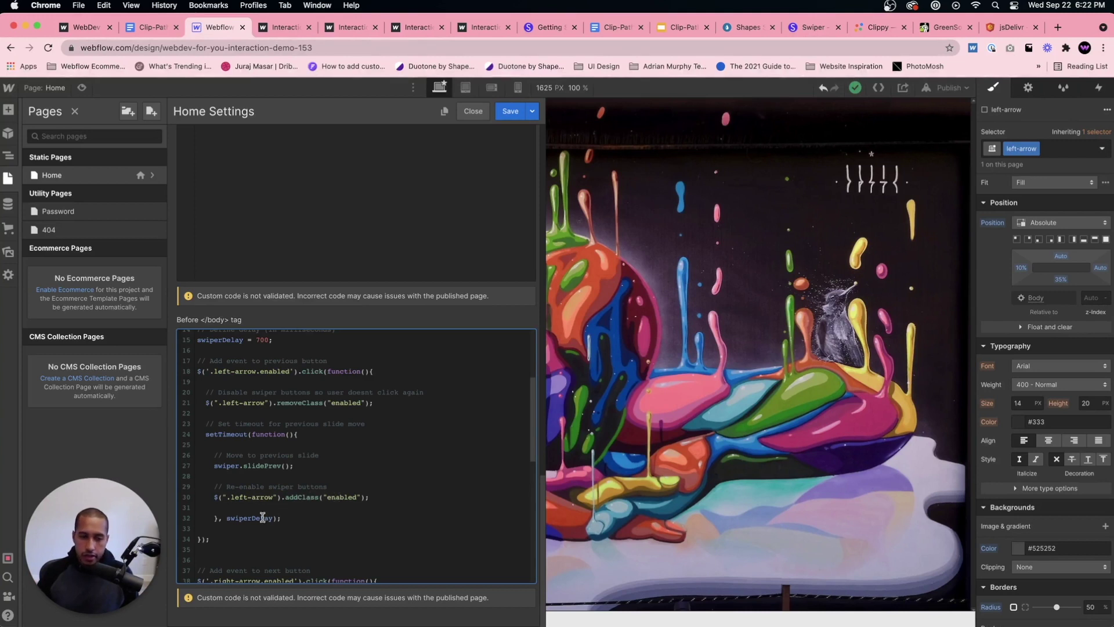
{"action": "scroll", "coordinate": [237, 366], "scroll_direction": "up", "scroll_amount": 1}
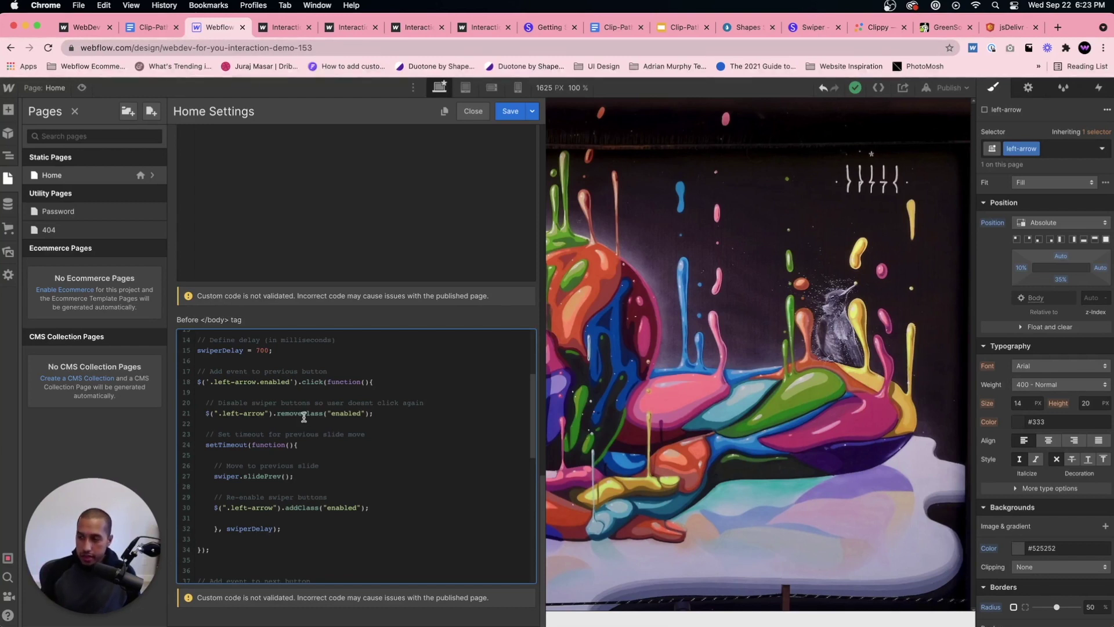
Review the right-arrow click handler and its slideNext call in the Before </body> tag code.
{"action": "scroll", "coordinate": [308, 406], "scroll_direction": "down", "scroll_amount": 3}
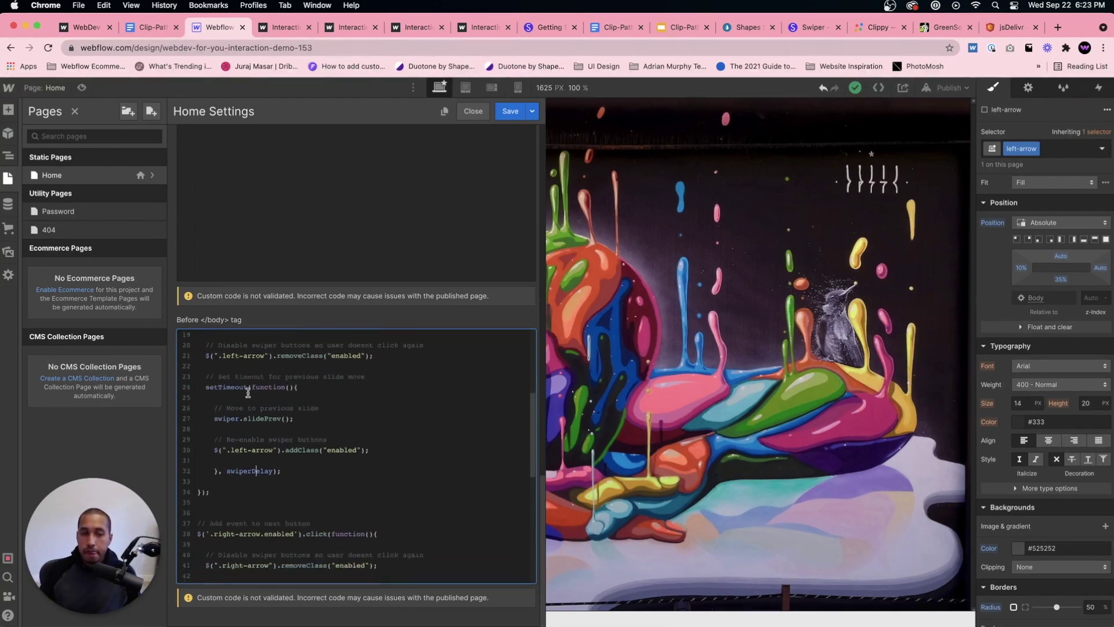
{"action": "scroll", "coordinate": [319, 387], "scroll_direction": "down", "scroll_amount": 6}
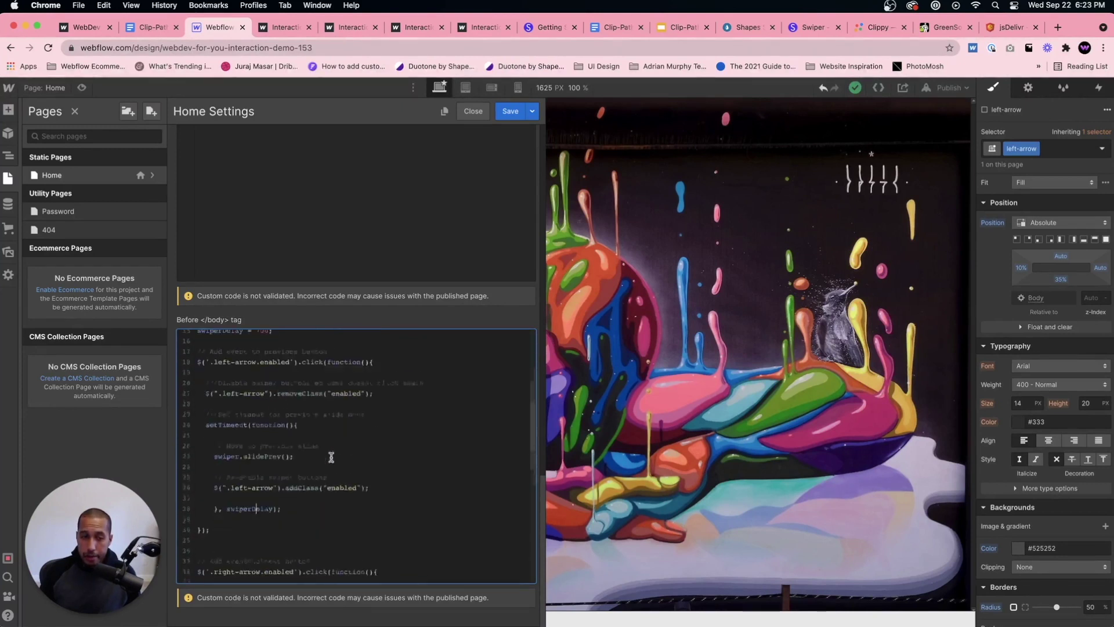
{"action": "left_click", "coordinate": [307, 434]}
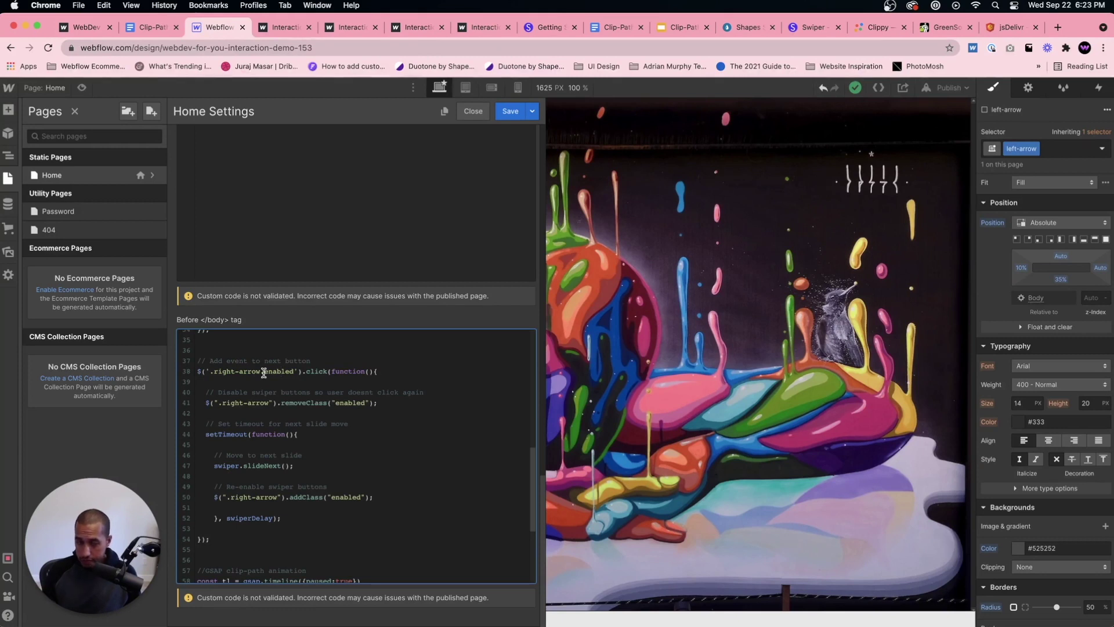
{"action": "scroll", "coordinate": [268, 374], "scroll_direction": "down", "scroll_amount": 3}
{"action": "scroll", "coordinate": [261, 379], "scroll_direction": "up", "scroll_amount": 6}
{"action": "scroll", "coordinate": [256, 381], "scroll_direction": "up", "scroll_amount": 8}
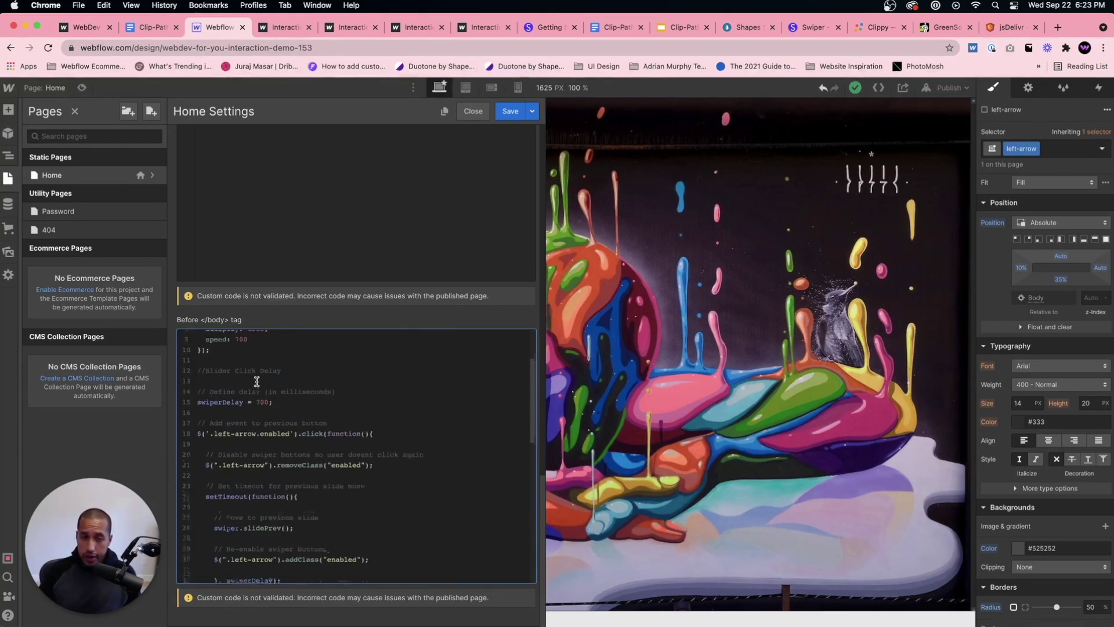
Delete the autoplay: true line from the Swiper initialization options in the Before </body> tag code.
{"action": "scroll", "coordinate": [256, 381], "scroll_direction": "up", "scroll_amount": 3}
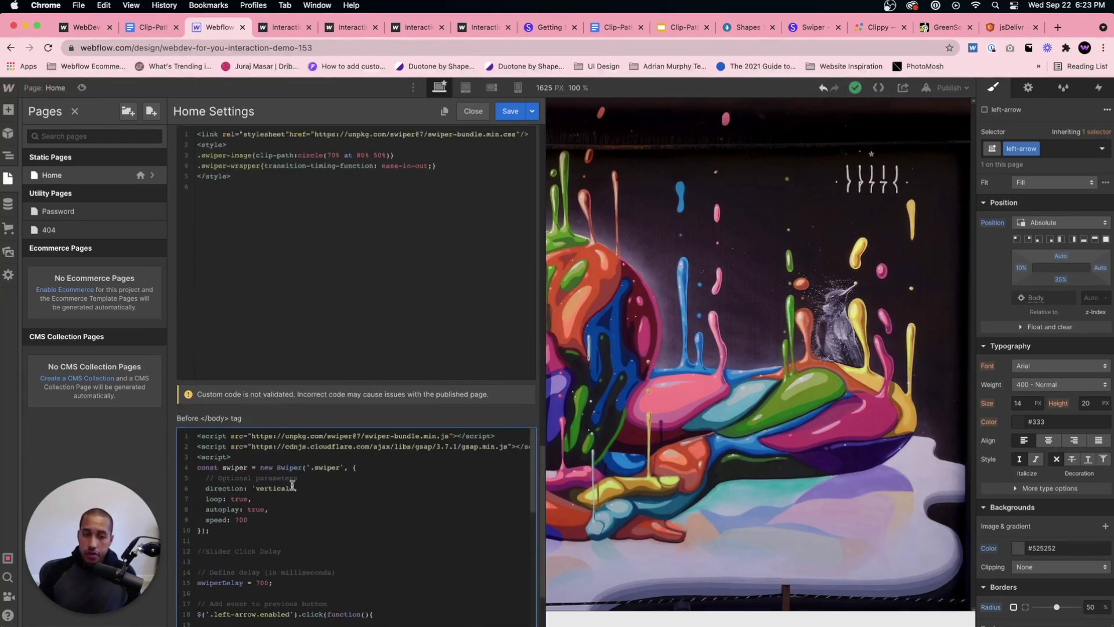
{"action": "scroll", "coordinate": [295, 471], "scroll_direction": "down", "scroll_amount": 1}
{"action": "scroll", "coordinate": [290, 452], "scroll_direction": "up", "scroll_amount": 2}
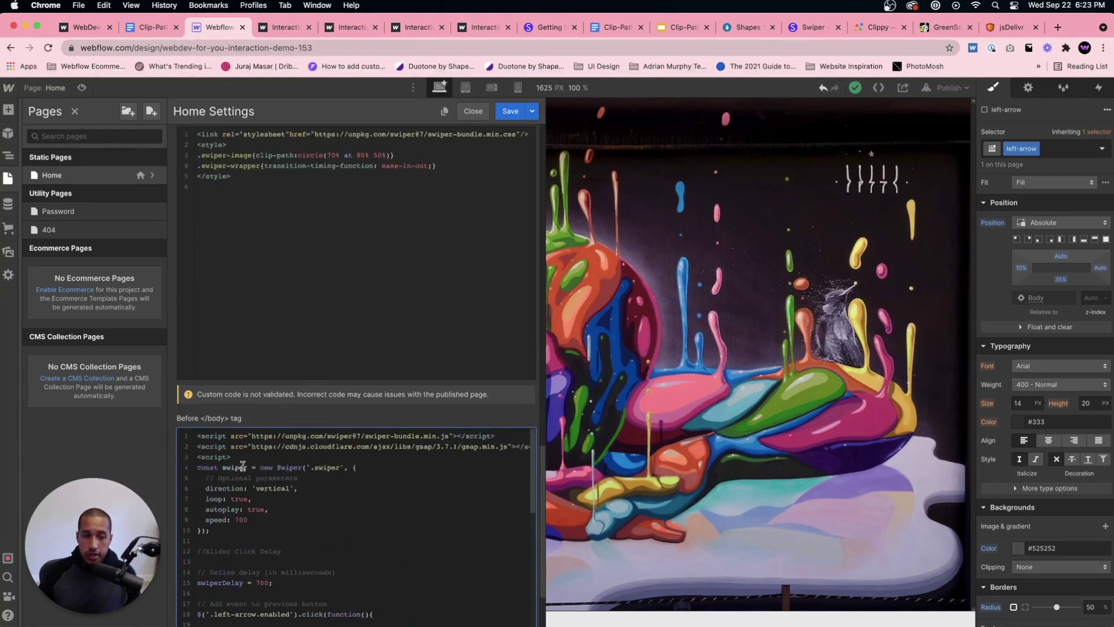
{"action": "scroll", "coordinate": [282, 457], "scroll_direction": "down", "scroll_amount": 1}
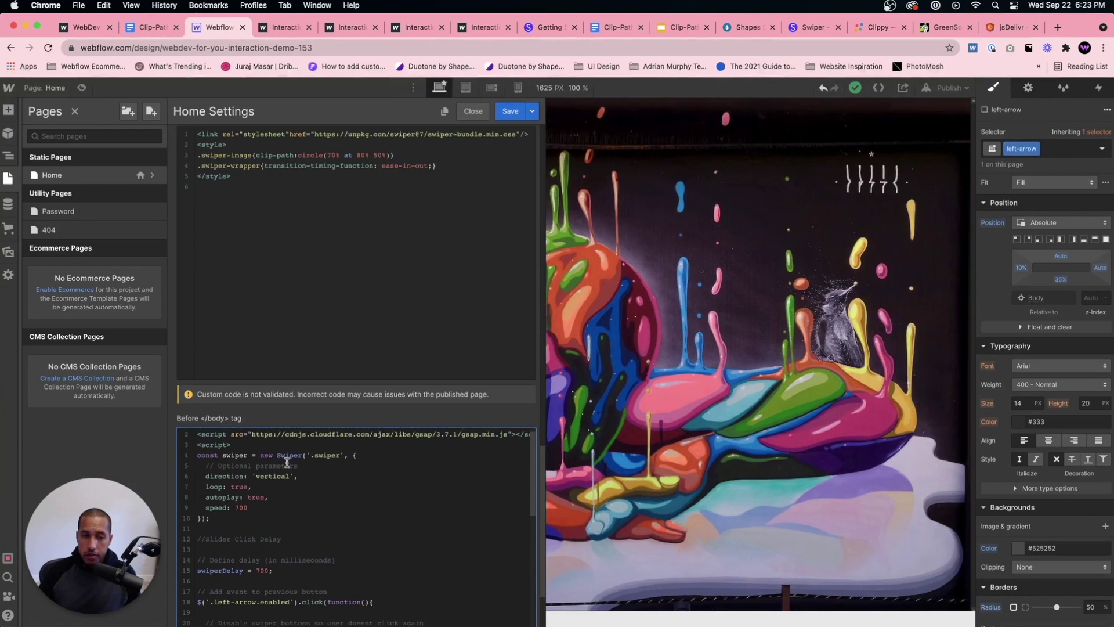
{"action": "scroll", "coordinate": [306, 488], "scroll_direction": "down", "scroll_amount": 1}
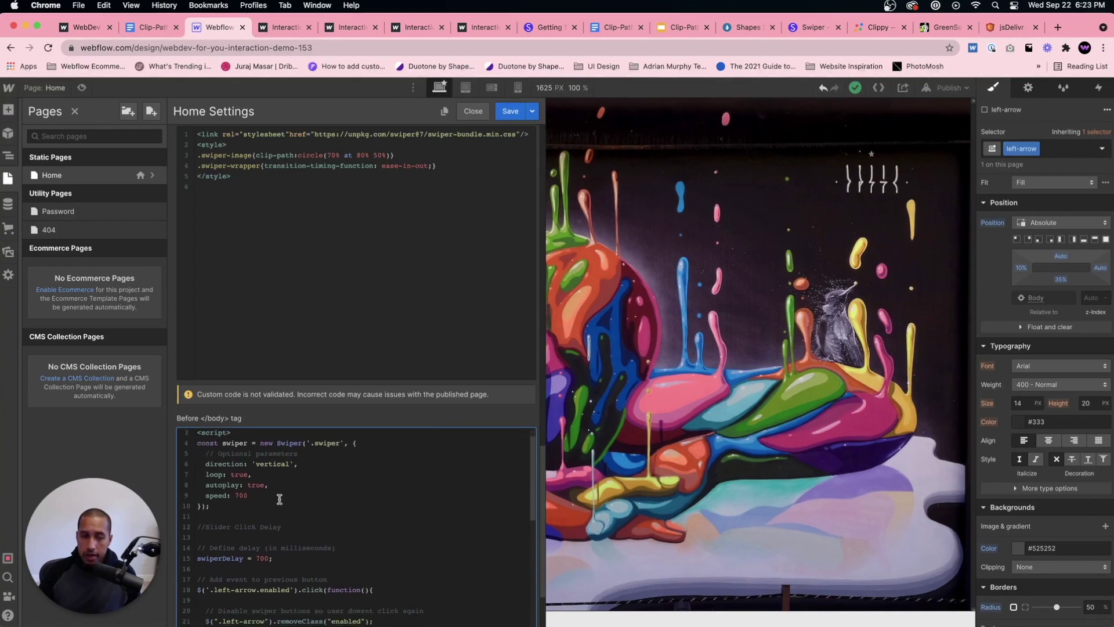
{"action": "left_click_drag", "start_coordinate": [281, 485], "coordinate": [184, 487]}
{"action": "key", "text": "BackSpace"}
{"action": "key", "text": "BackSpace"}
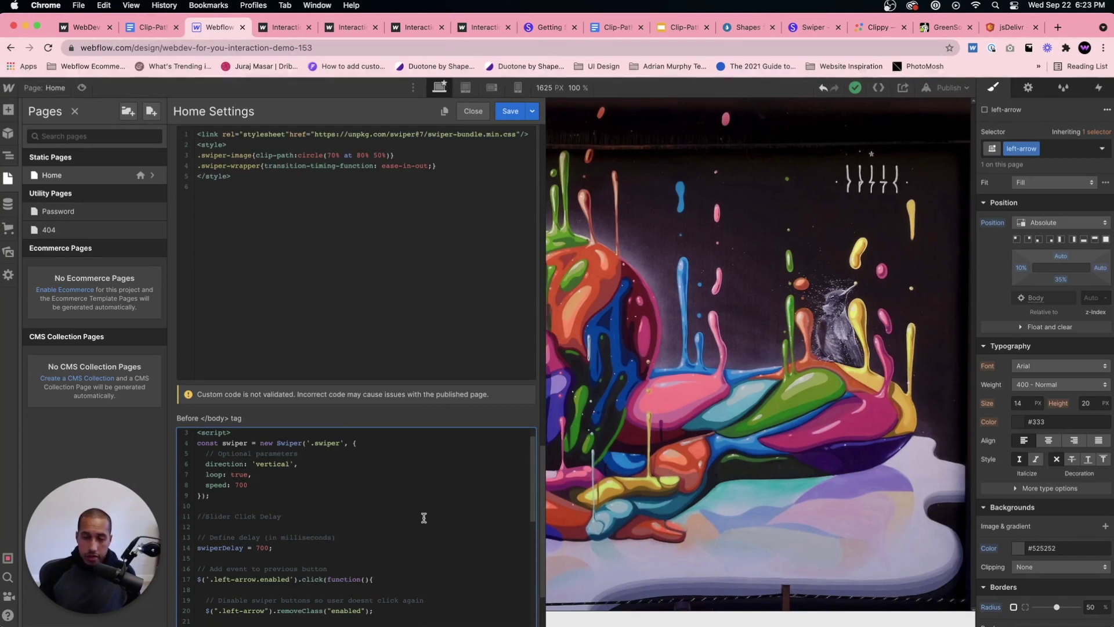
Review the remaining code from the swiperDelay definition through the GSAP clip-path animation to the closing script tag.
{"action": "scroll", "coordinate": [305, 497], "scroll_direction": "down", "scroll_amount": 1}
{"action": "scroll", "coordinate": [288, 502], "scroll_direction": "down", "scroll_amount": 3}
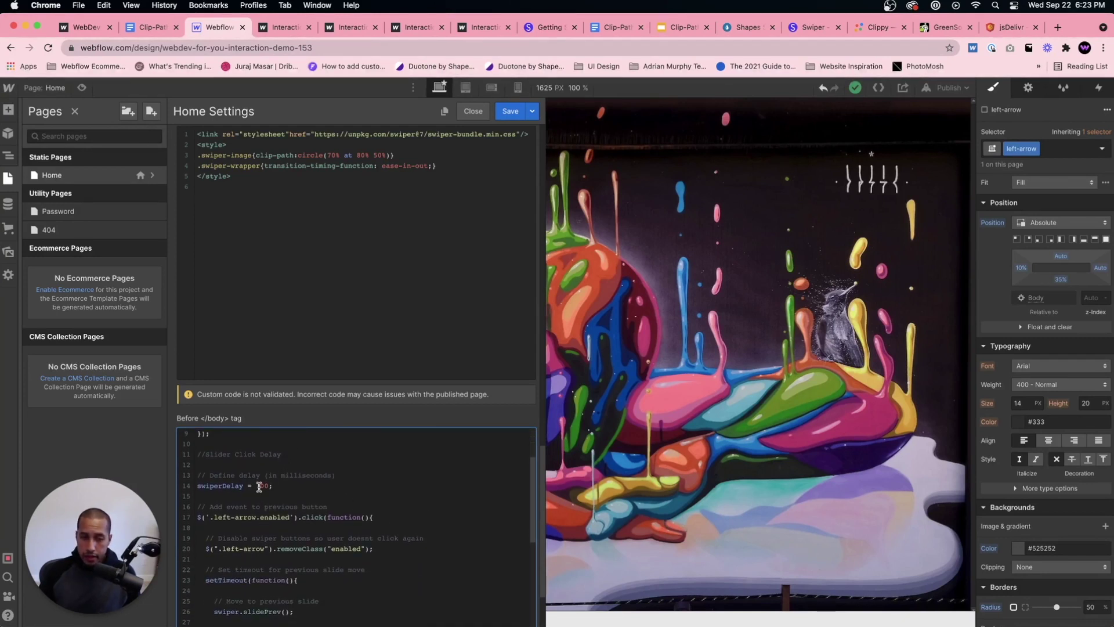
{"action": "scroll", "coordinate": [256, 488], "scroll_direction": "down", "scroll_amount": 1}
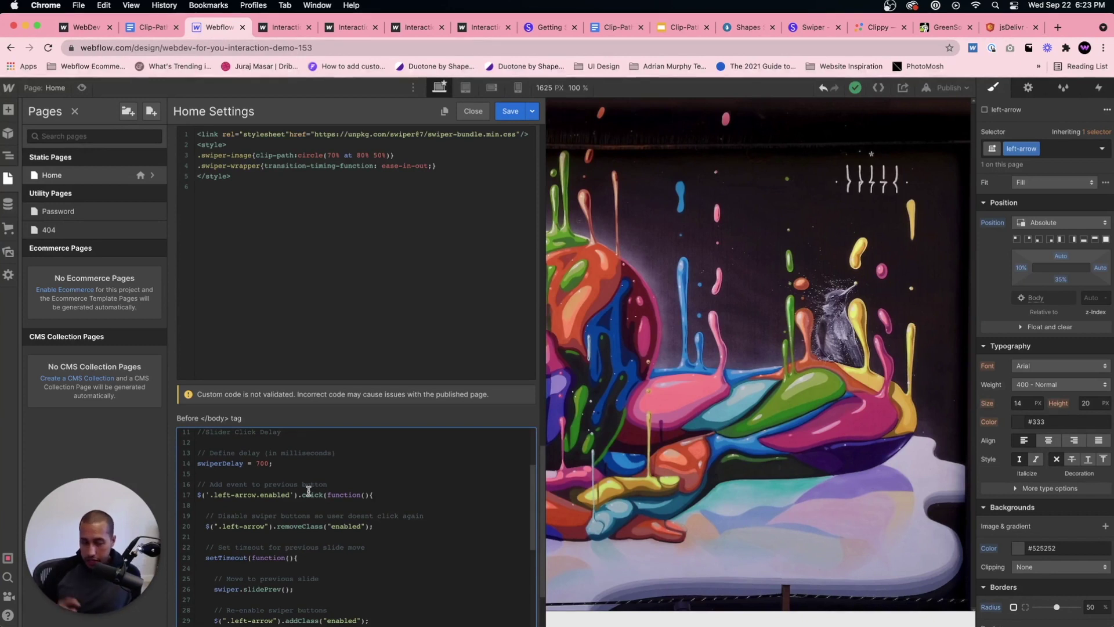
{"action": "scroll", "coordinate": [308, 491], "scroll_direction": "down", "scroll_amount": 10}
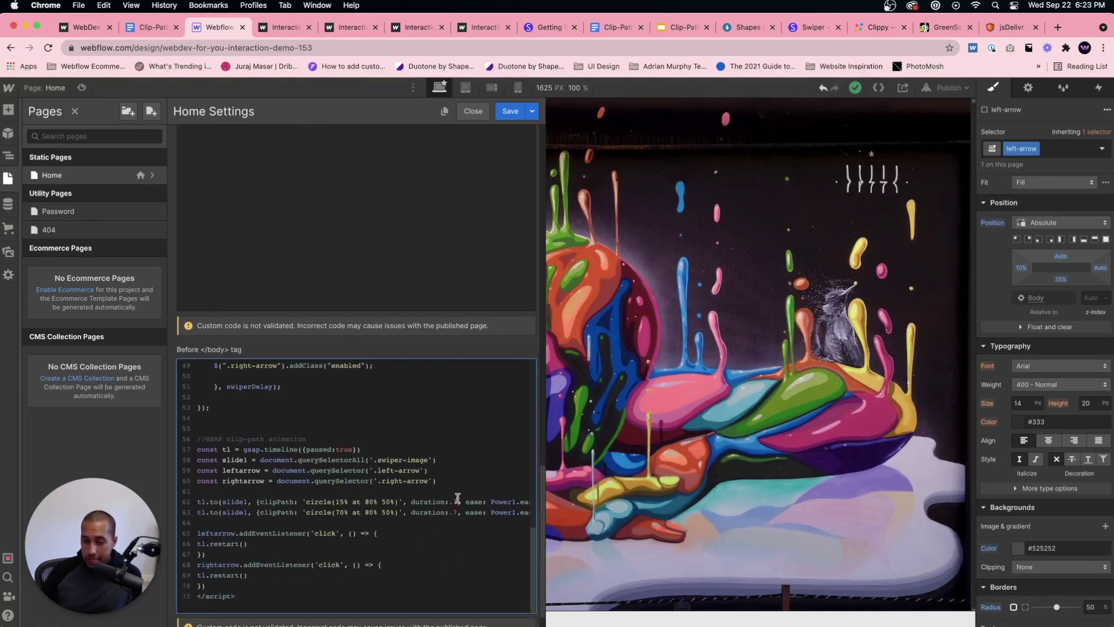
Compare the Swiper speed value with the swiperDelay value in the Before </body> tag code.
{"action": "scroll", "coordinate": [458, 498], "scroll_direction": "up", "scroll_amount": 8}
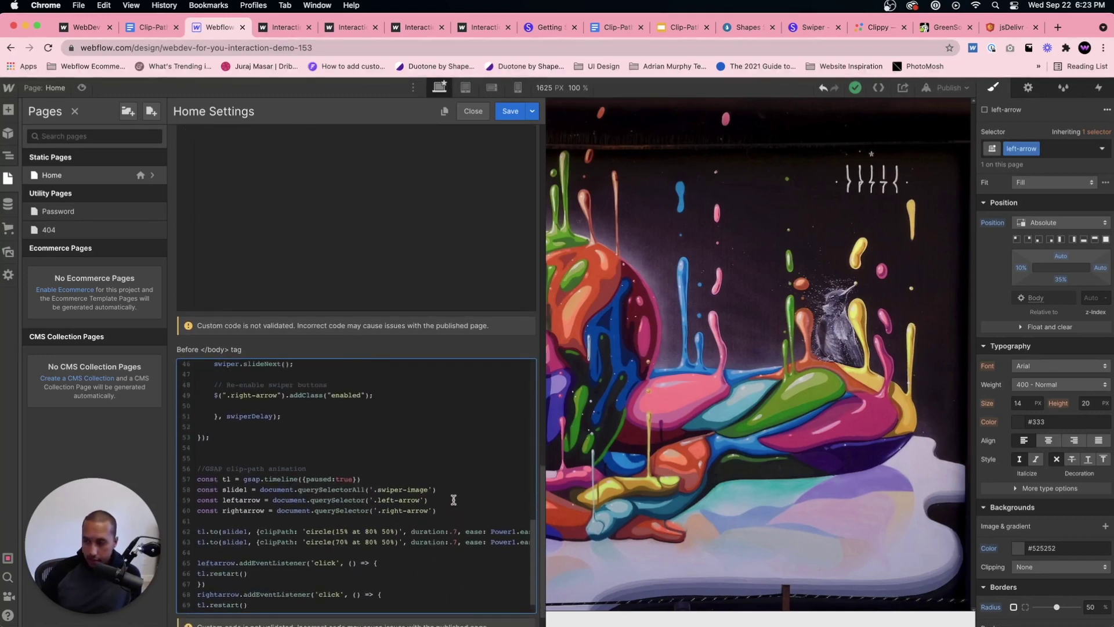
{"action": "scroll", "coordinate": [452, 501], "scroll_direction": "up", "scroll_amount": 8}
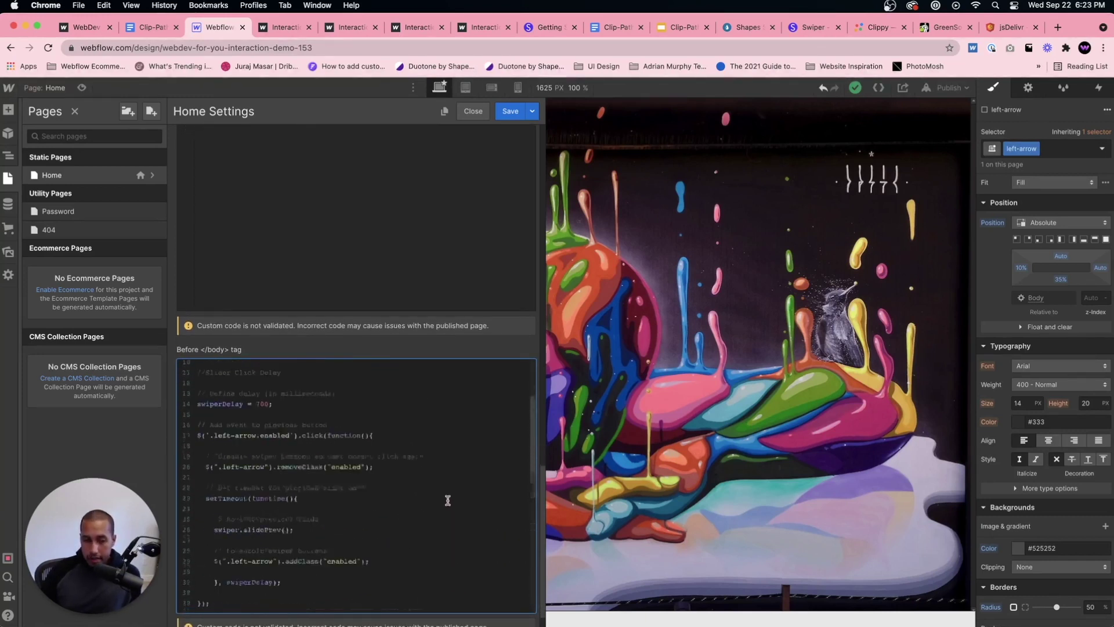
{"action": "double_click", "coordinate": [241, 417]}
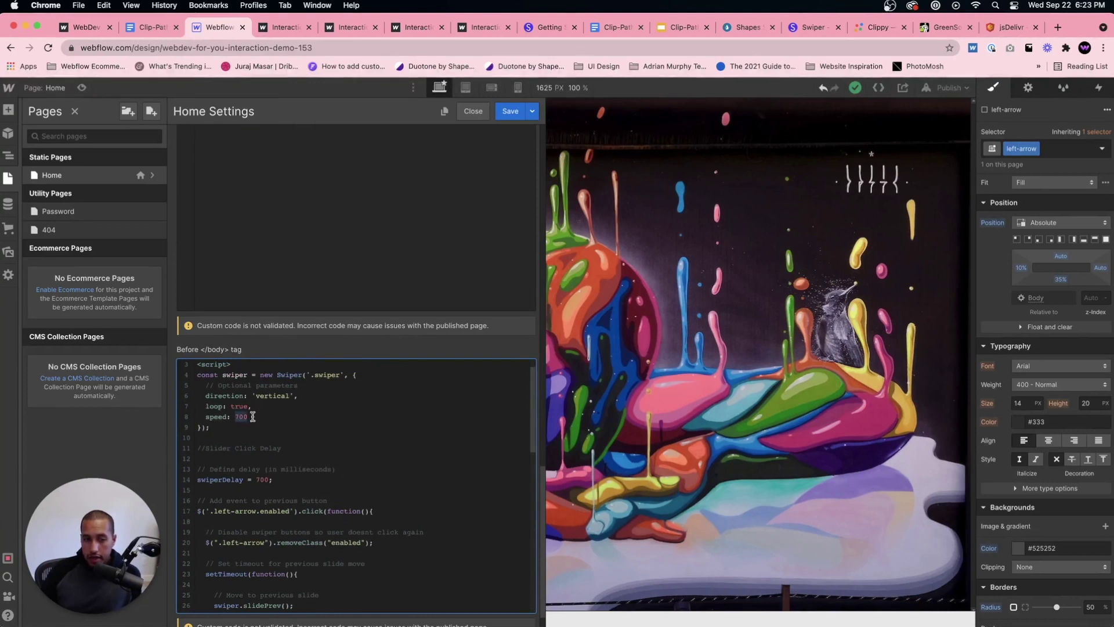
{"action": "double_click", "coordinate": [262, 479]}
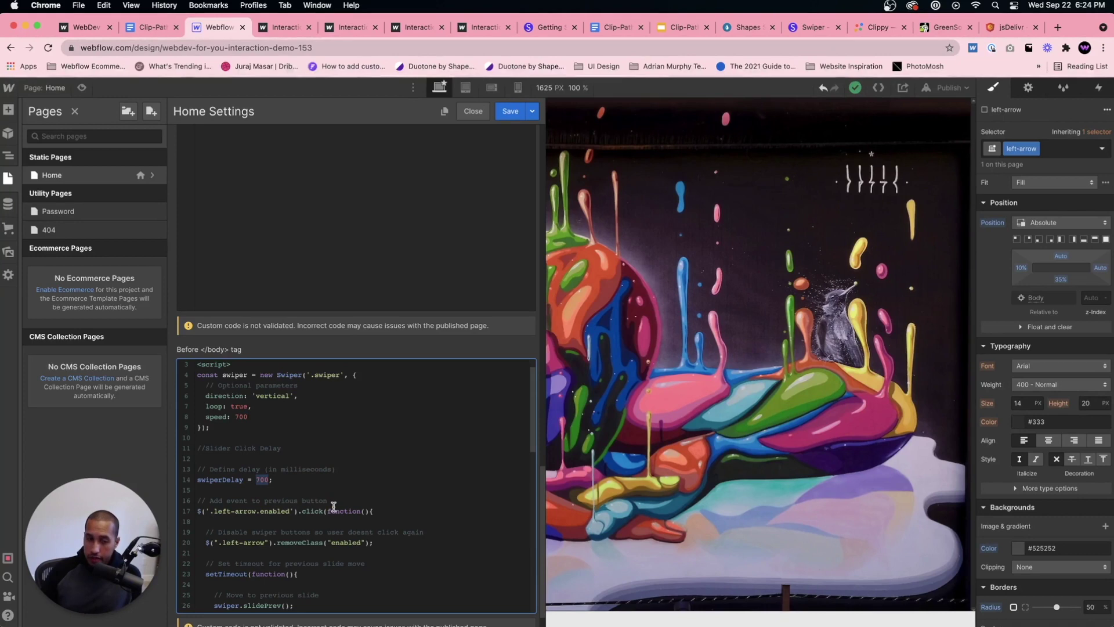
Review the arrow click handlers and the GSAP section, checking the .left-arrow and .right-arrow class names in the querySelector lines.
{"action": "scroll", "coordinate": [325, 522], "scroll_direction": "down", "scroll_amount": 15}
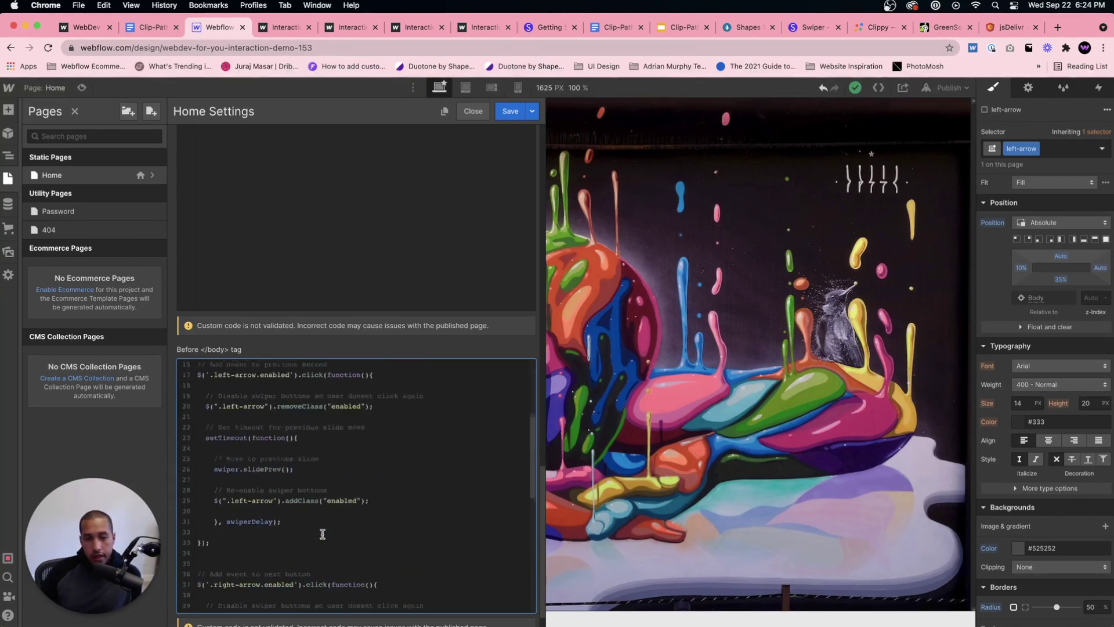
{"action": "scroll", "coordinate": [325, 531], "scroll_direction": "up", "scroll_amount": 15}
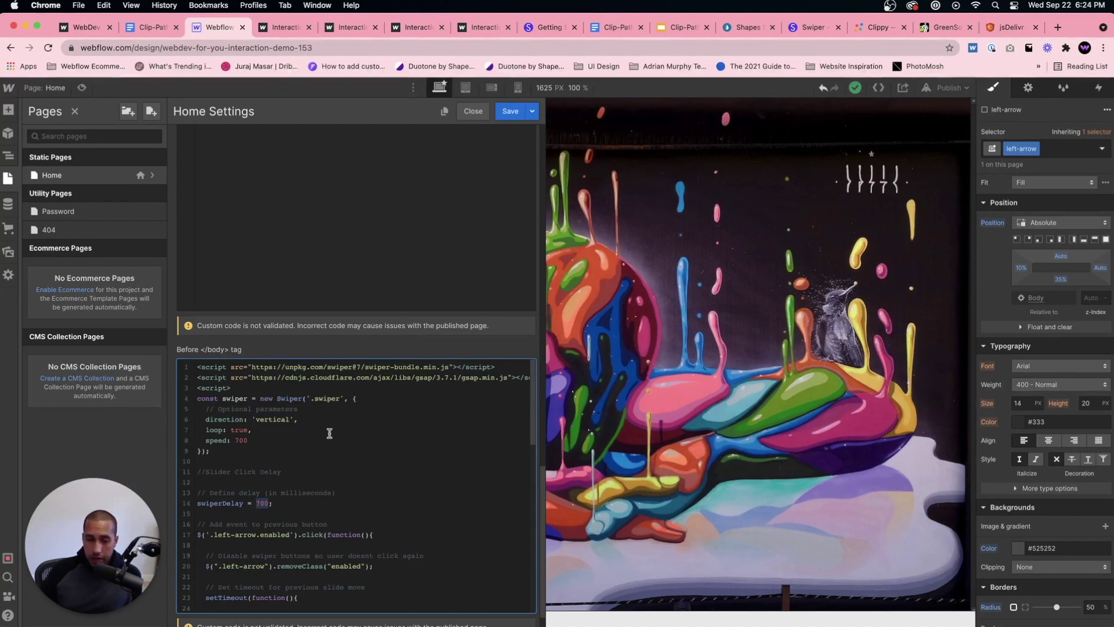
{"action": "scroll", "coordinate": [328, 419], "scroll_direction": "down", "scroll_amount": 1}
{"action": "scroll", "coordinate": [278, 420], "scroll_direction": "down", "scroll_amount": 7}
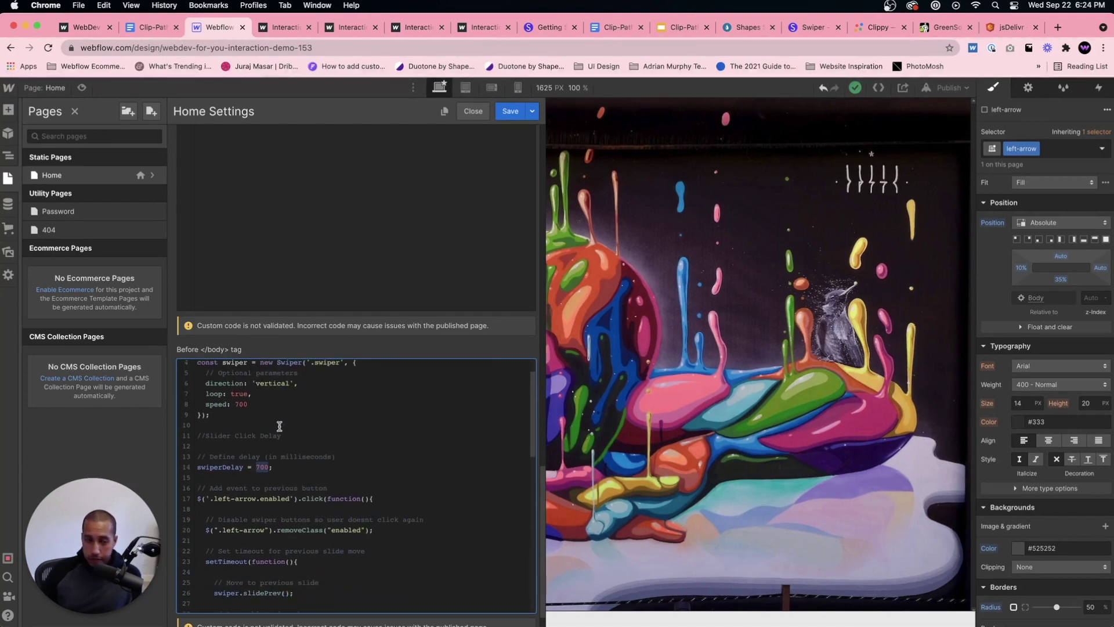
{"action": "scroll", "coordinate": [281, 443], "scroll_direction": "down", "scroll_amount": 7}
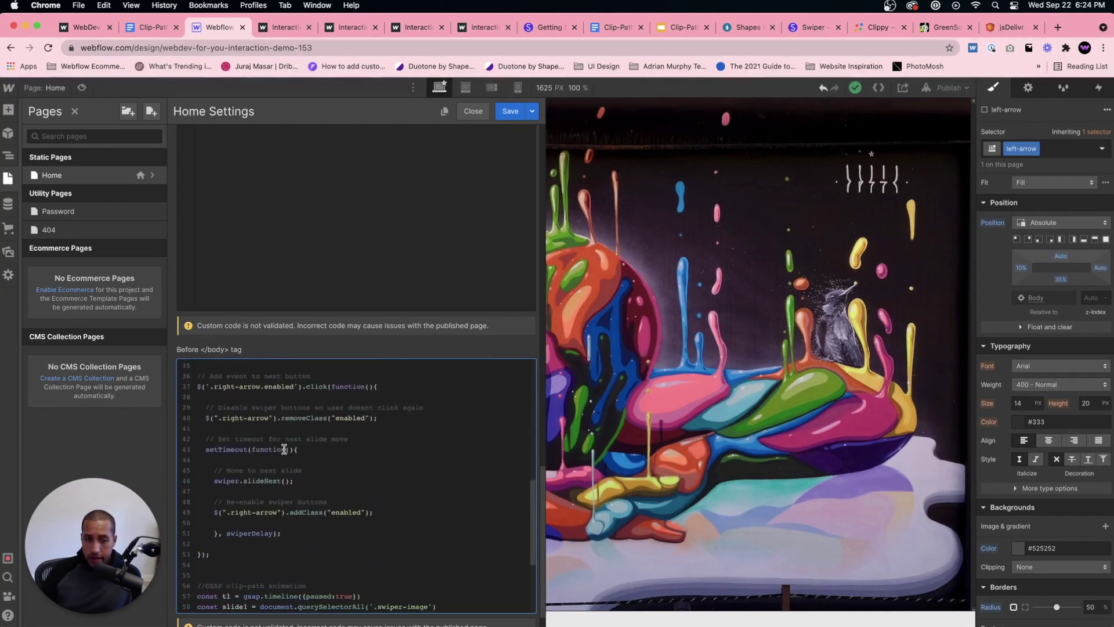
{"action": "scroll", "coordinate": [273, 534], "scroll_direction": "down", "scroll_amount": 3}
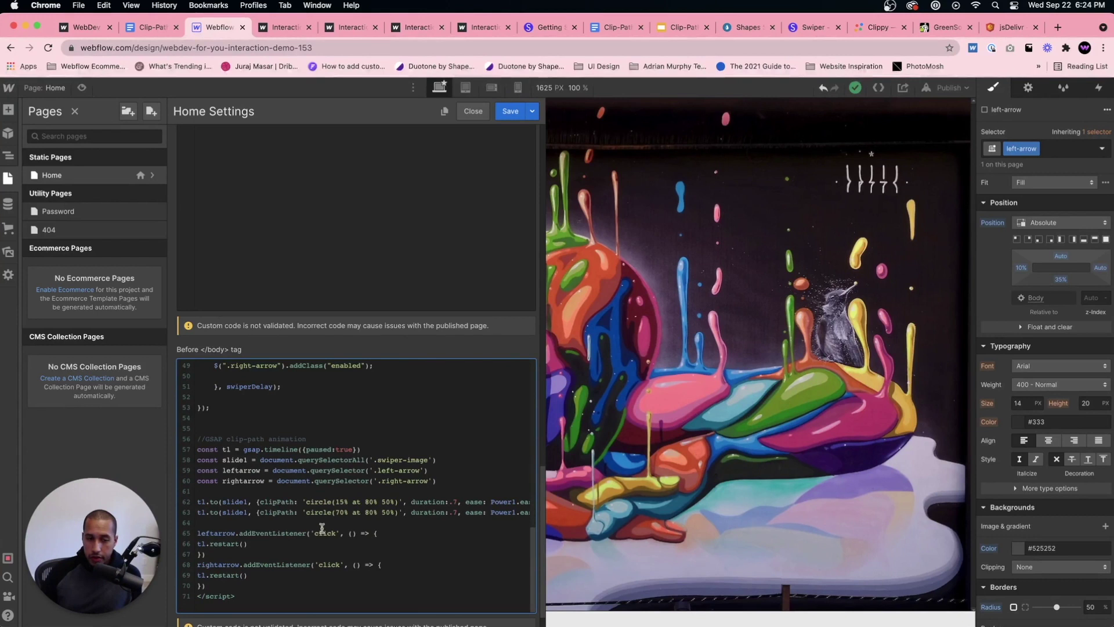
{"action": "scroll", "coordinate": [287, 504], "scroll_direction": "up", "scroll_amount": 6}
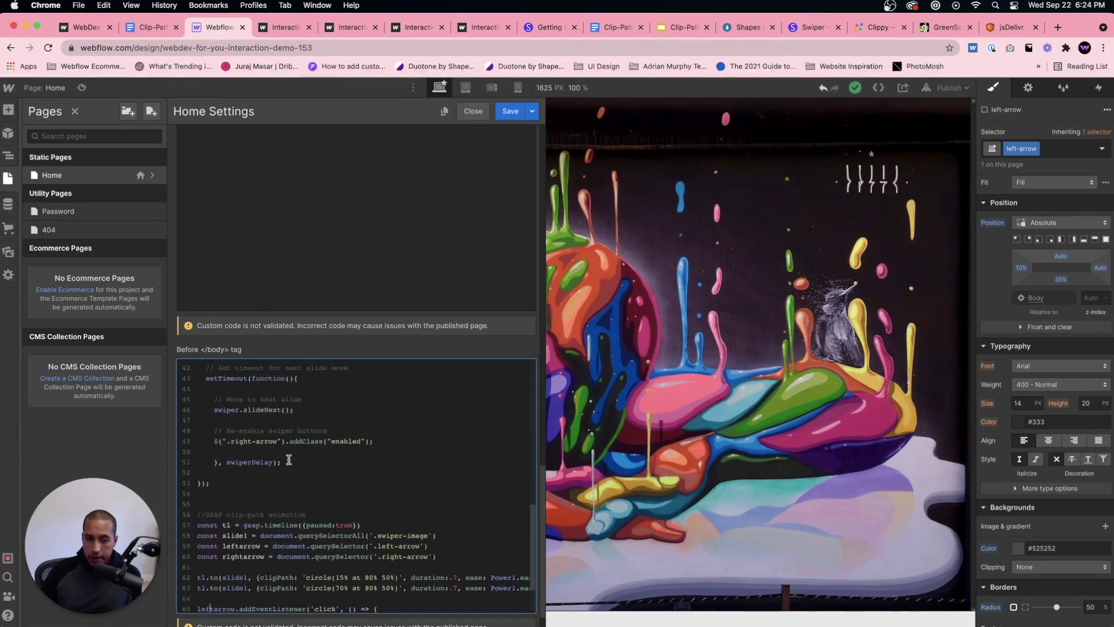
{"action": "scroll", "coordinate": [286, 454], "scroll_direction": "down", "scroll_amount": 4}
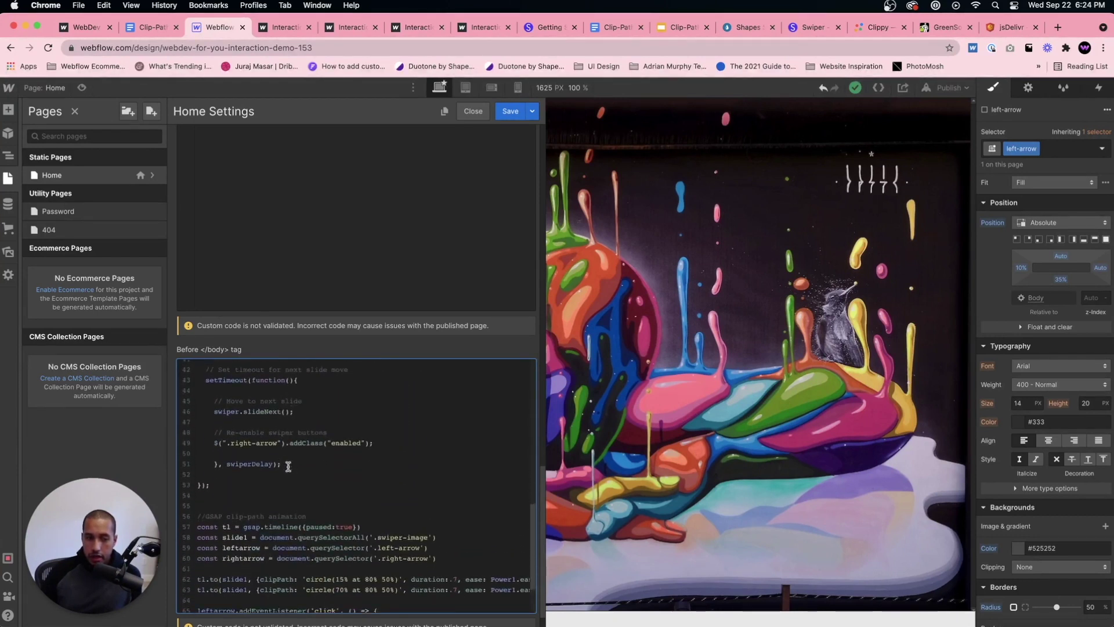
{"action": "left_click_drag", "start_coordinate": [378, 548], "coordinate": [427, 559]}
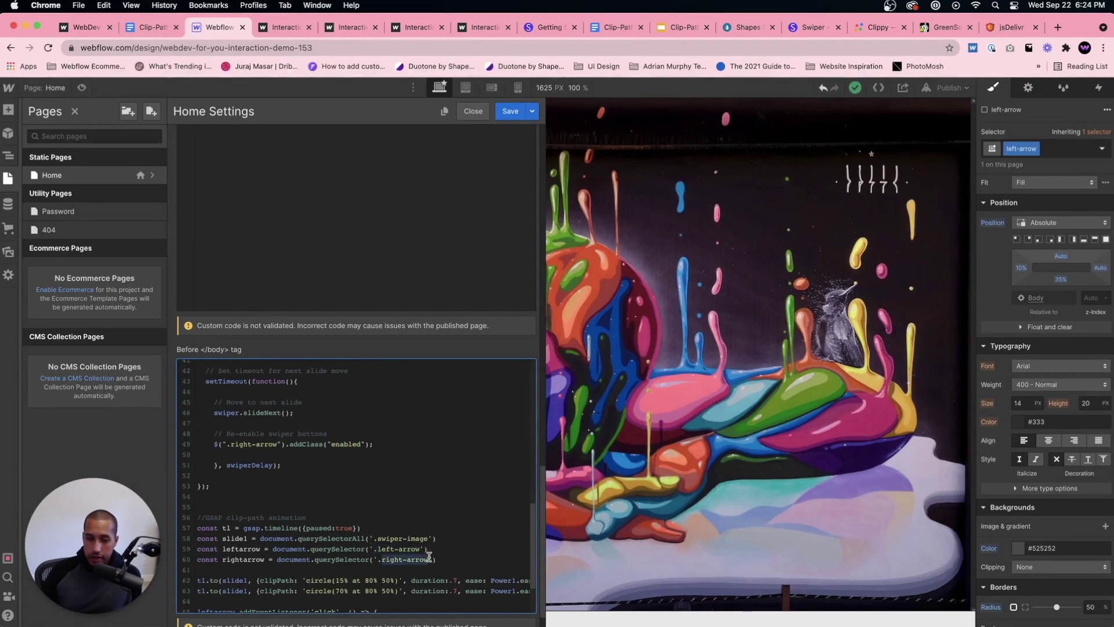
Save the Home page settings and check the class names of the left and right arrow elements on the canvas.
{"action": "left_click", "coordinate": [505, 113]}
{"action": "left_click", "coordinate": [331, 282]}
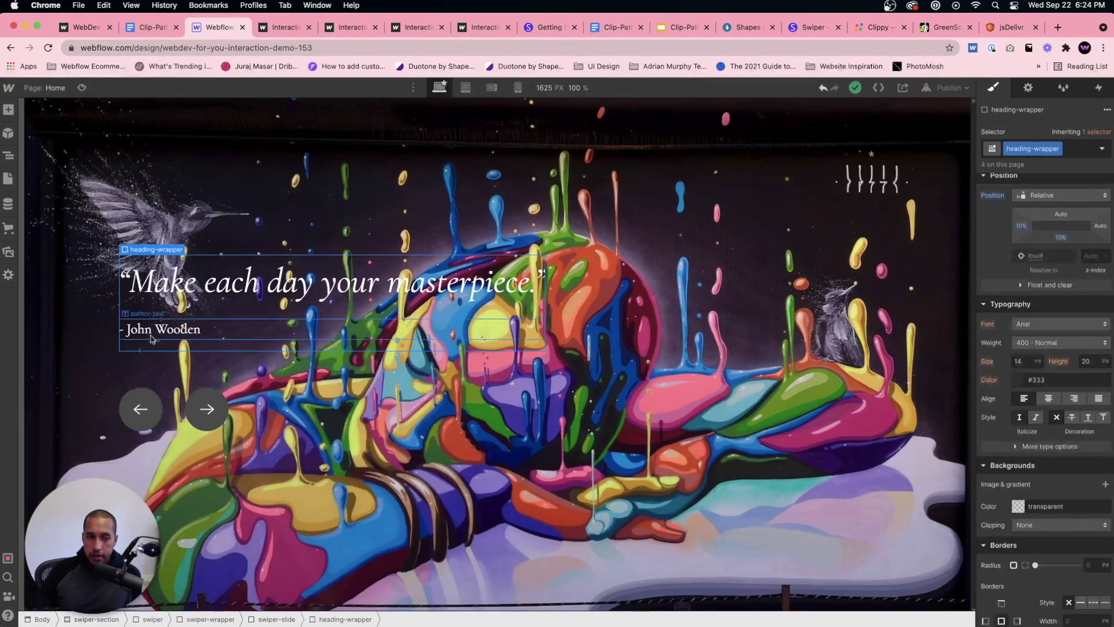
{"action": "left_click", "coordinate": [140, 409]}
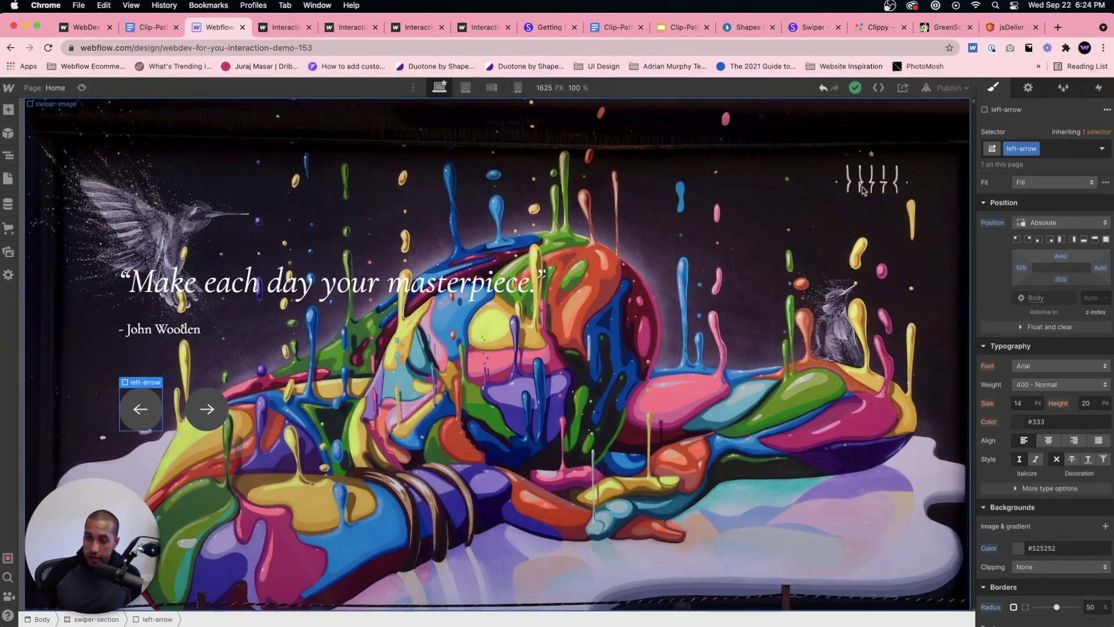
{"action": "double_click", "coordinate": [1014, 150]}
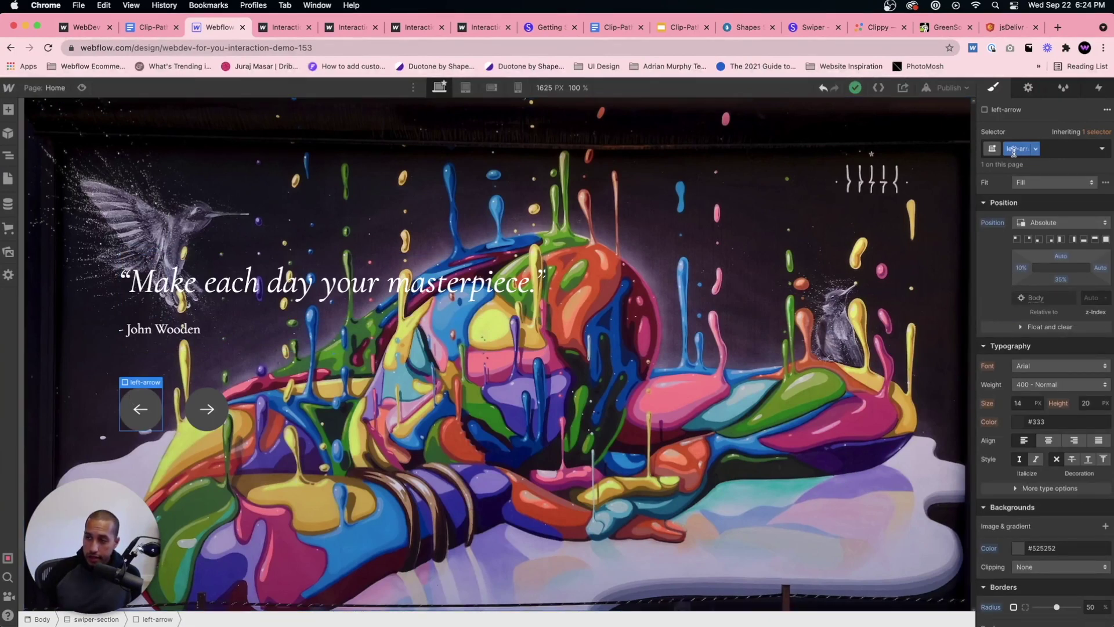
{"action": "left_click", "coordinate": [209, 408]}
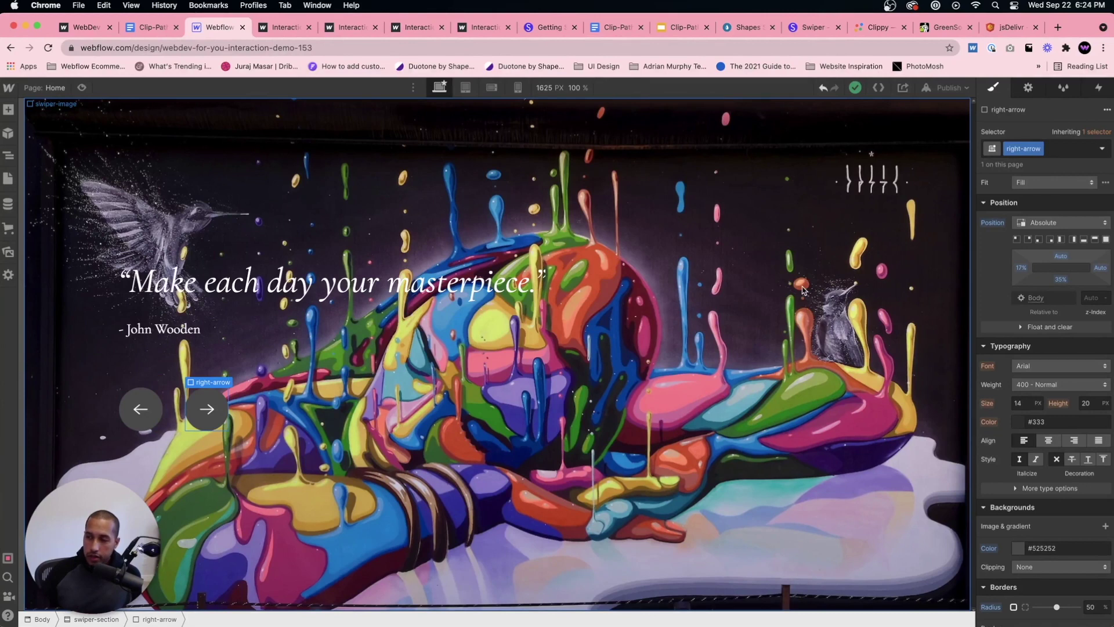
{"action": "double_click", "coordinate": [1027, 151]}
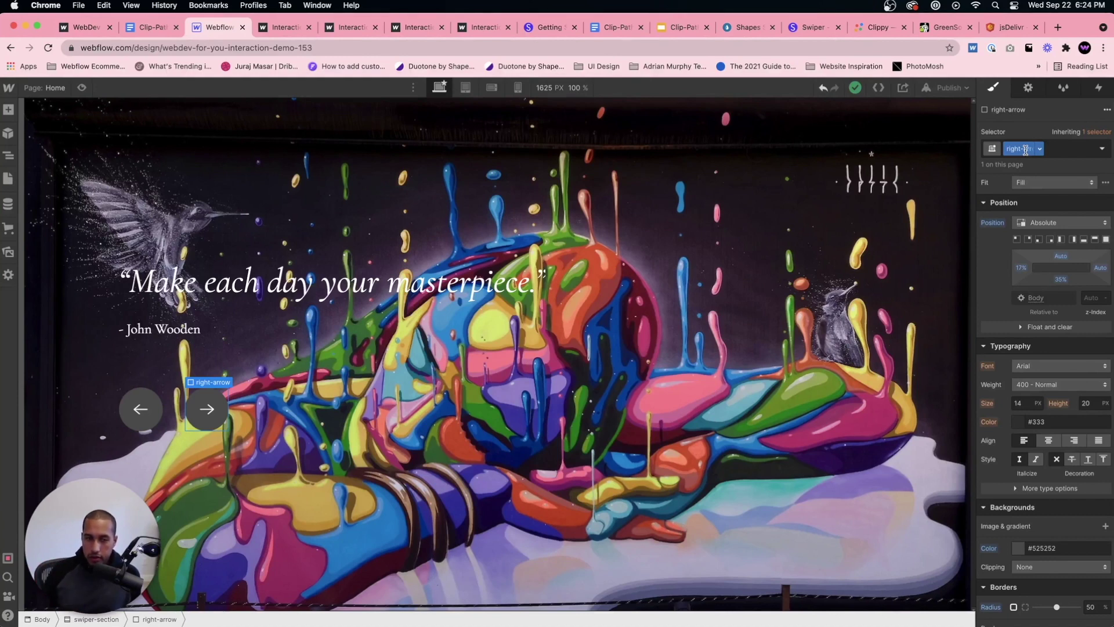
Publish the site to its webflow.io domain, view the live slider page, and return to the Designer.
{"action": "left_click", "coordinate": [693, 229]}
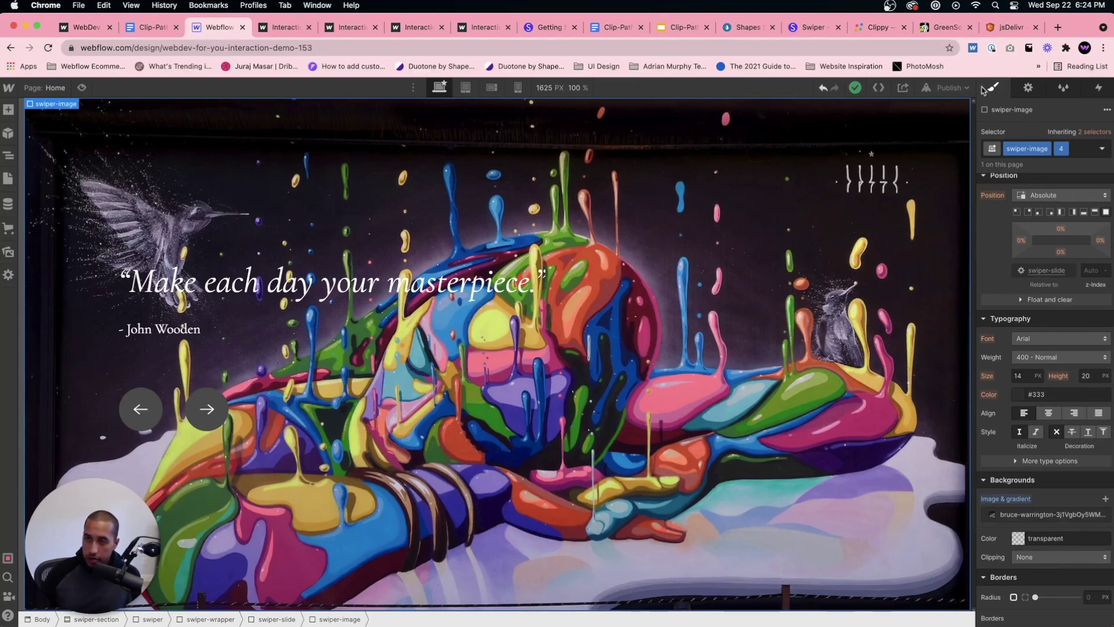
{"action": "left_click", "coordinate": [947, 88]}
{"action": "left_click", "coordinate": [903, 256]}
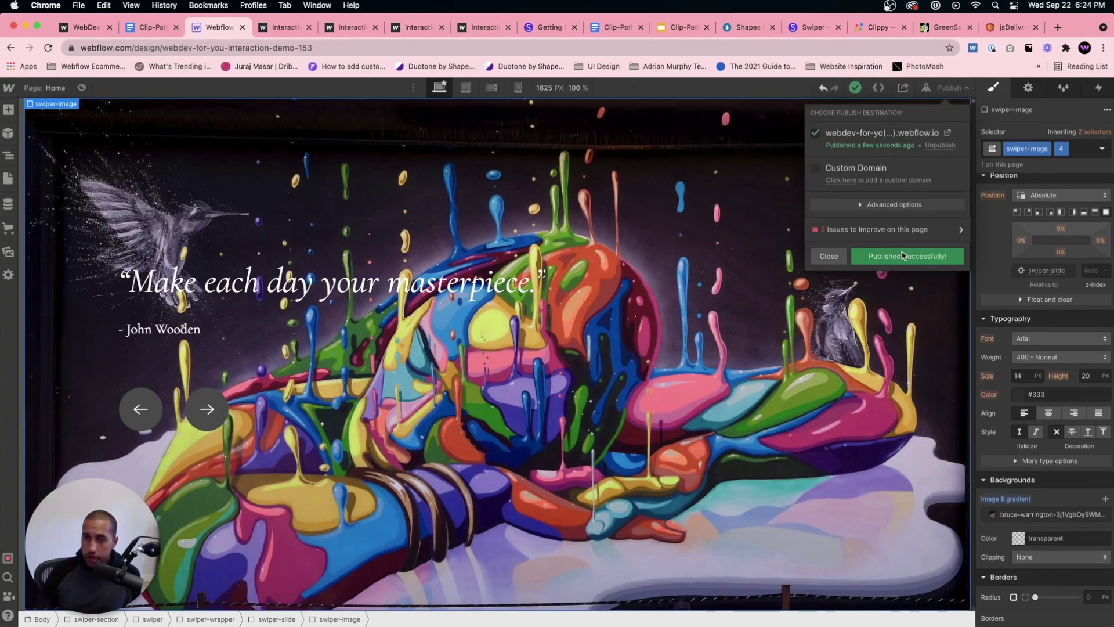
{"action": "left_click", "coordinate": [947, 133]}
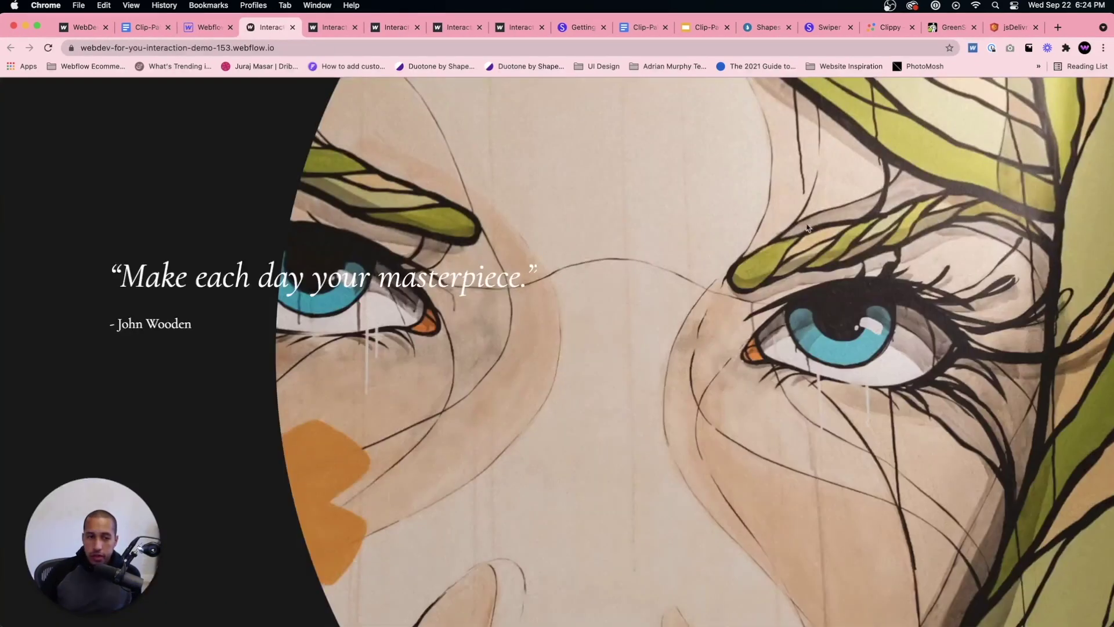
{"action": "left_click", "coordinate": [210, 28]}
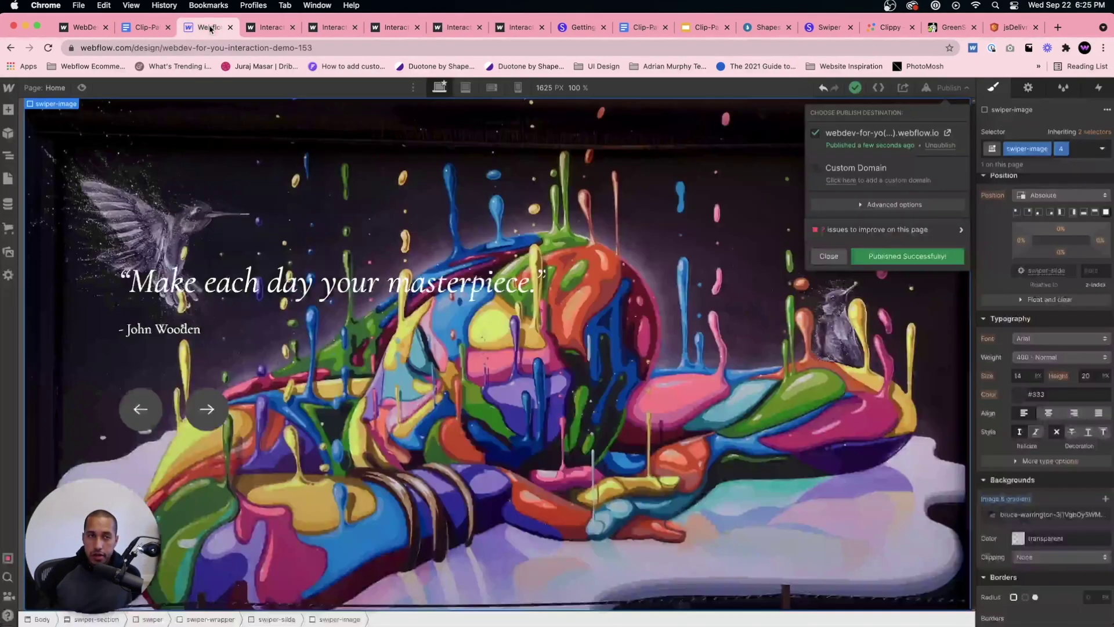
Add the combo class "enabled" to the left-arrow element.
{"action": "left_click", "coordinate": [143, 429]}
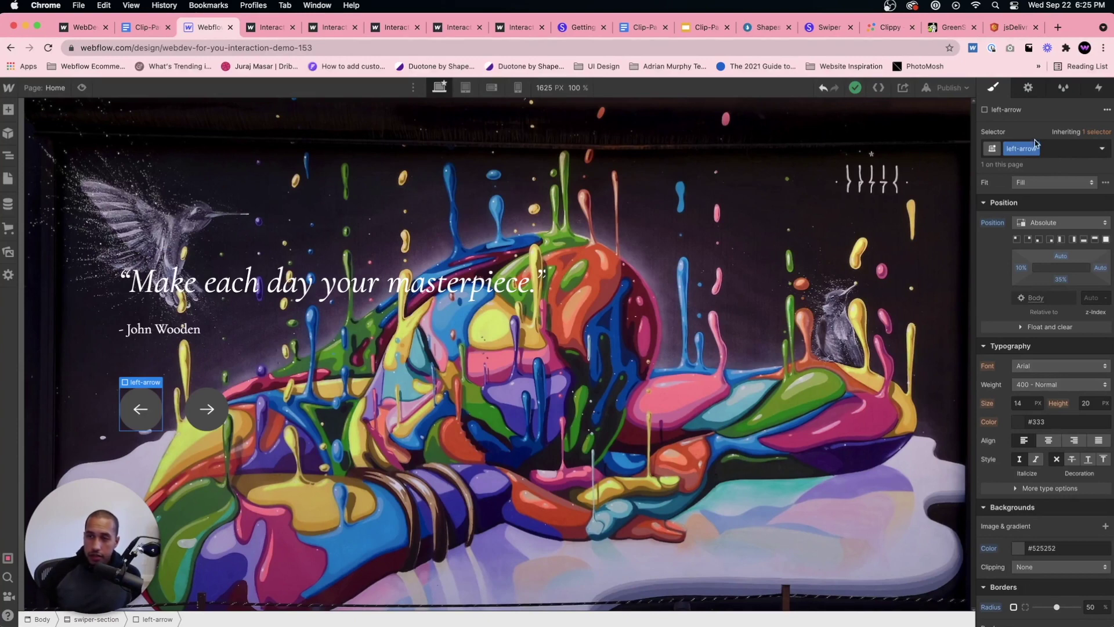
{"action": "scroll", "coordinate": [1085, 290], "scroll_direction": "down", "scroll_amount": 1}
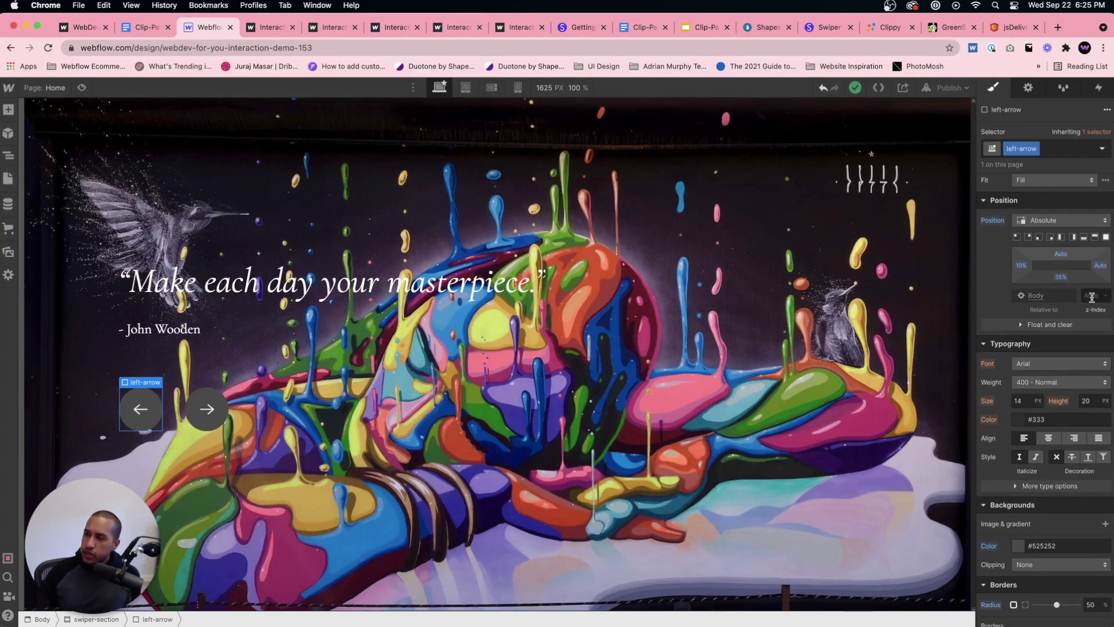
{"action": "left_click", "coordinate": [1057, 150]}
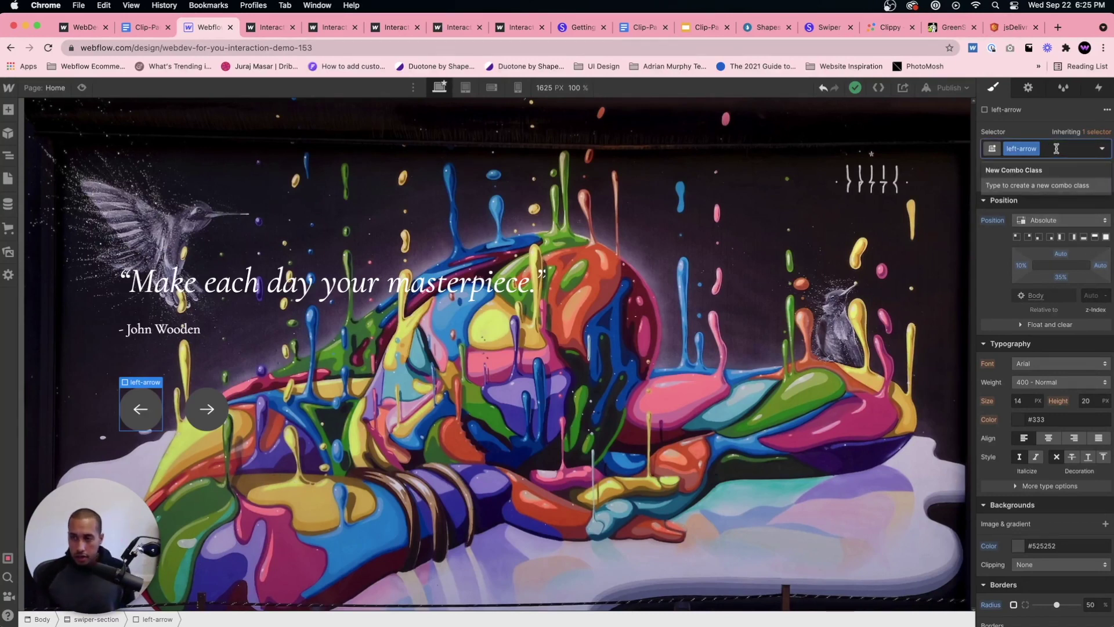
{"action": "type", "text": "enabled"}
{"action": "key", "text": "Return"}
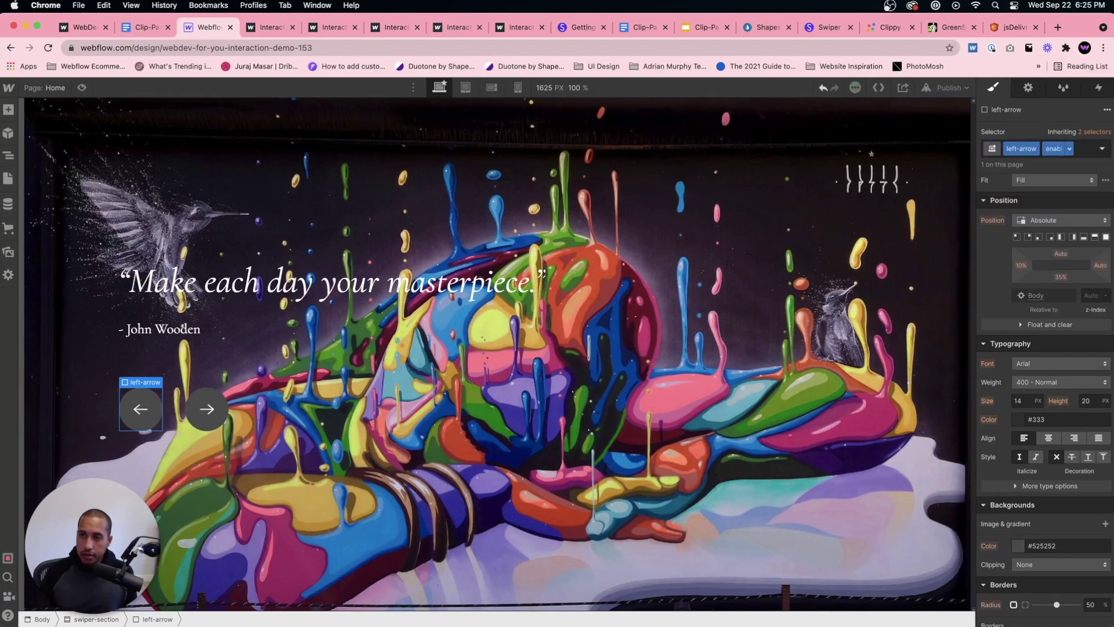
Add the combo class "enabled" to the right-arrow element.
{"action": "left_click", "coordinate": [207, 409]}
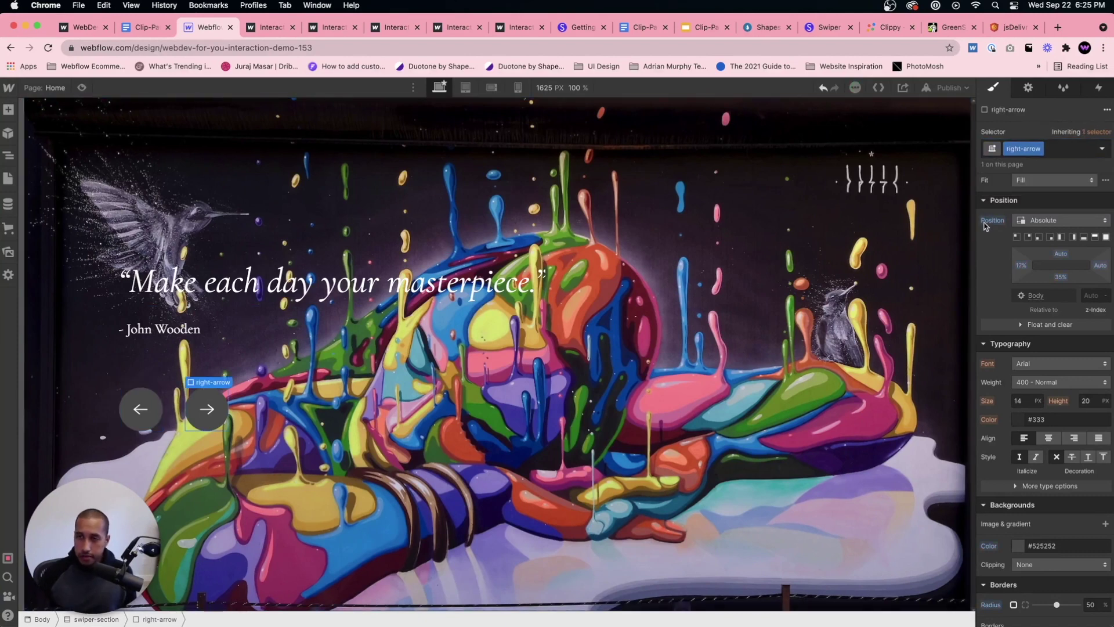
{"action": "left_click", "coordinate": [1061, 150]}
{"action": "type", "text": "enabled"}
{"action": "key", "text": "Return"}
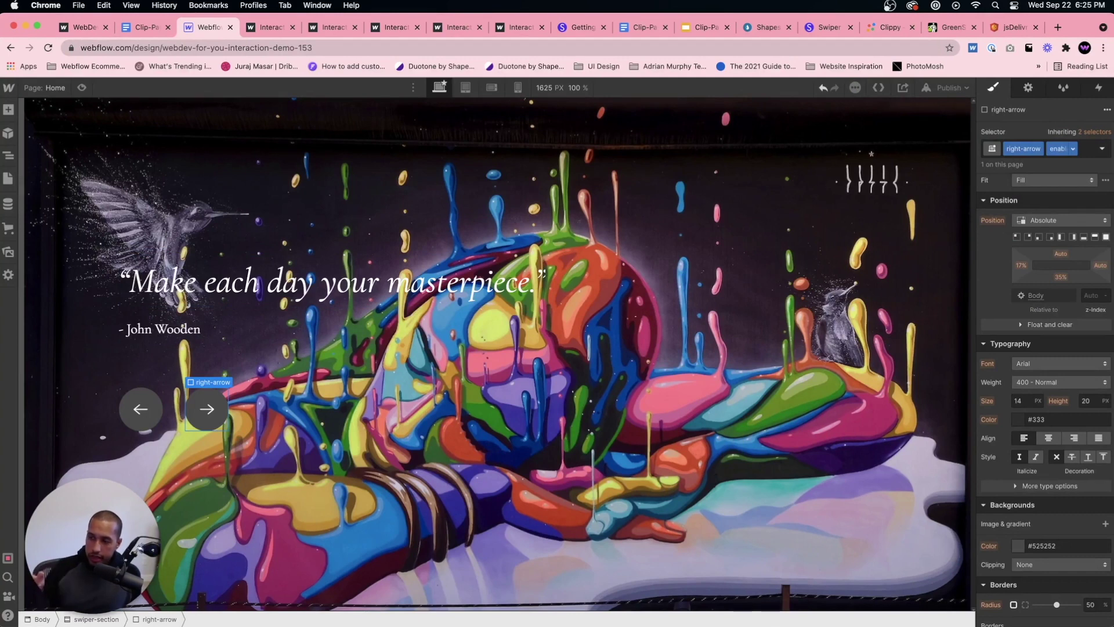
Republish the site with the new arrow combo classes, check the live page, and return to the Designer.
{"action": "left_click", "coordinate": [906, 131]}
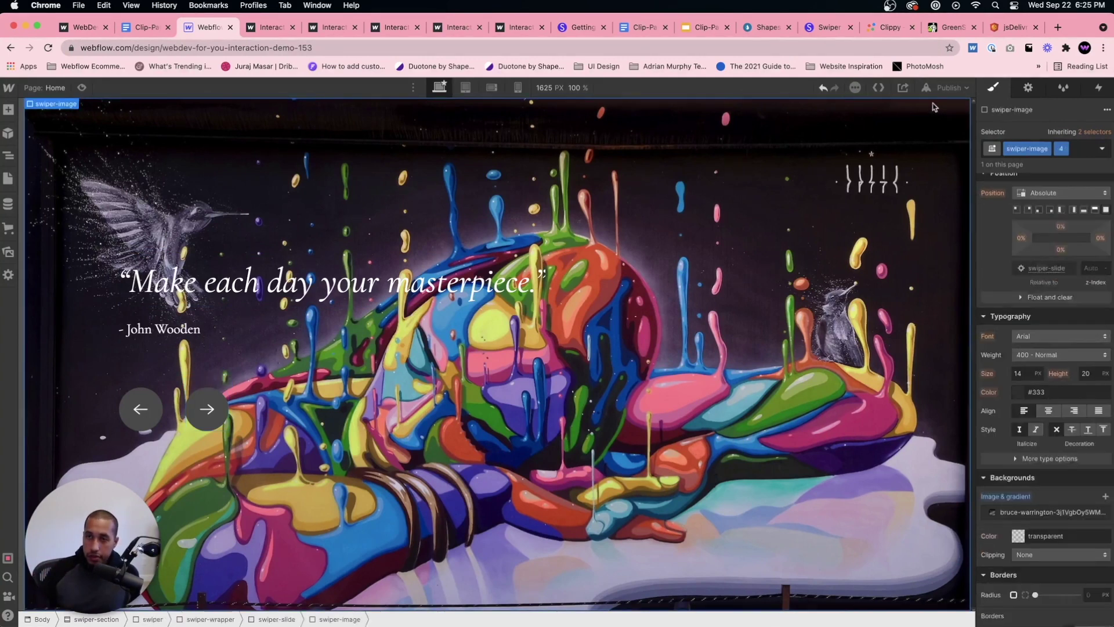
{"action": "left_click", "coordinate": [949, 88]}
{"action": "left_click", "coordinate": [914, 257]}
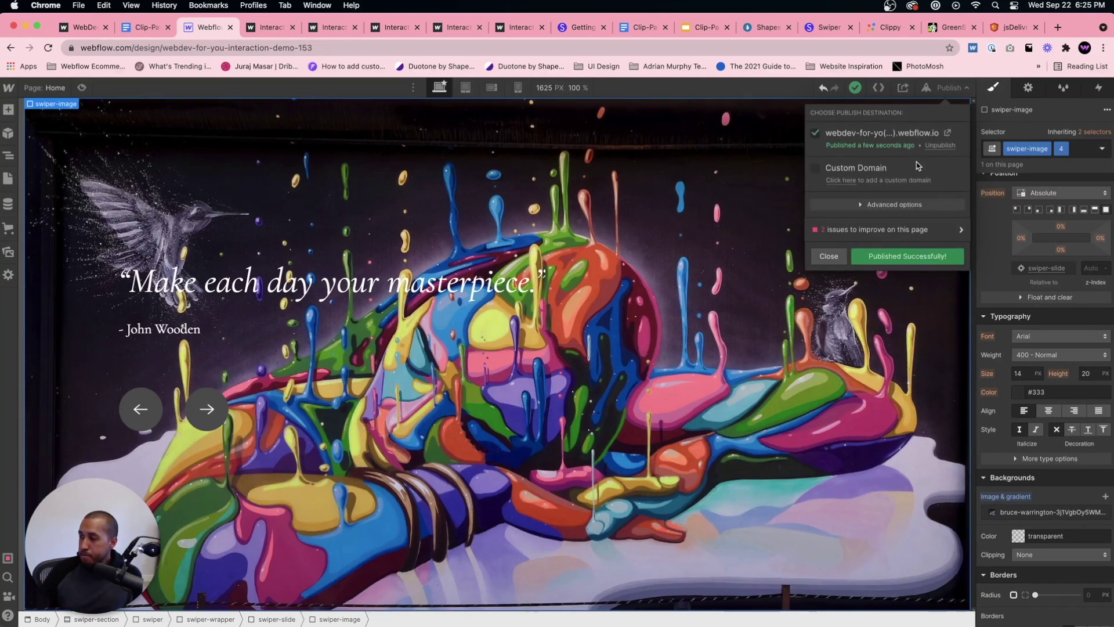
{"action": "left_click", "coordinate": [947, 133]}
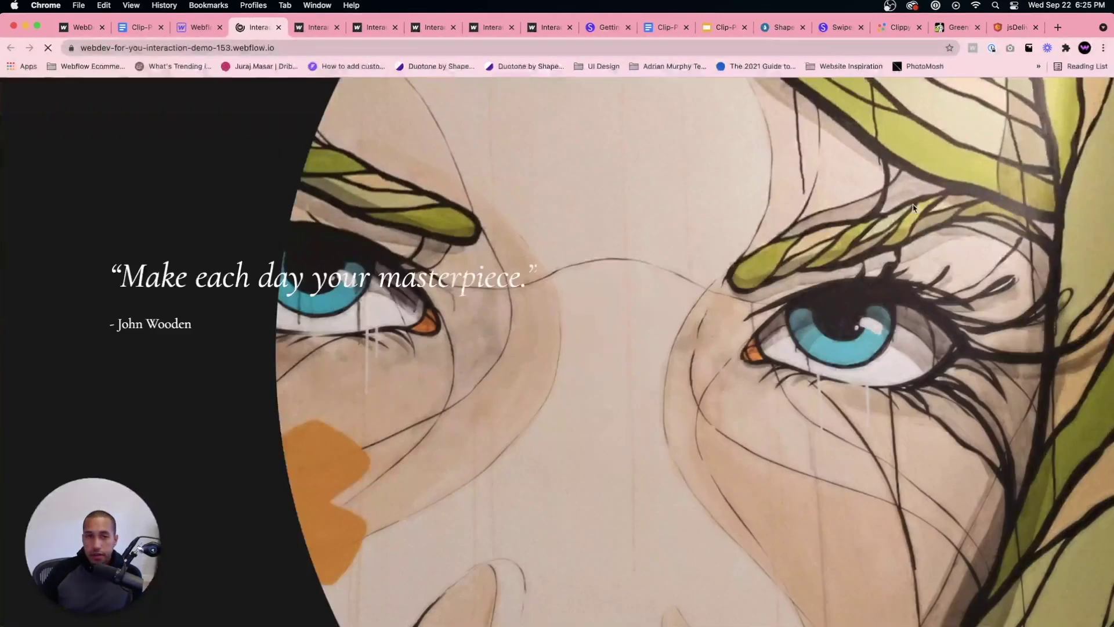
{"action": "left_click", "coordinate": [200, 27]}
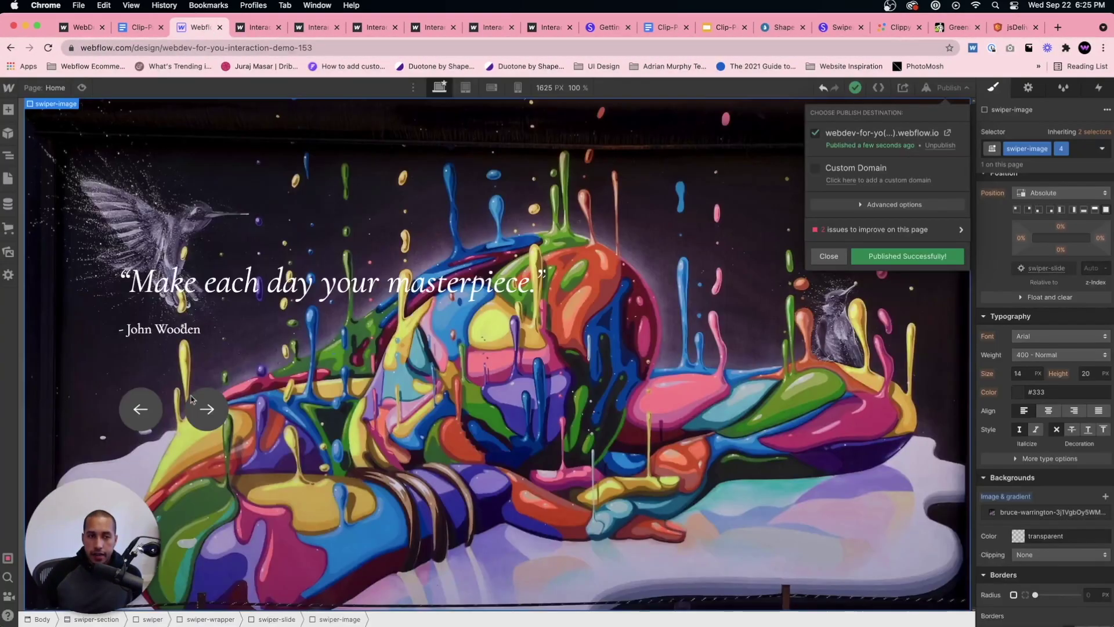
Set the z-index of the left-arrow base class to 999, leaving the enabled combo class selector.
{"action": "left_click", "coordinate": [151, 409]}
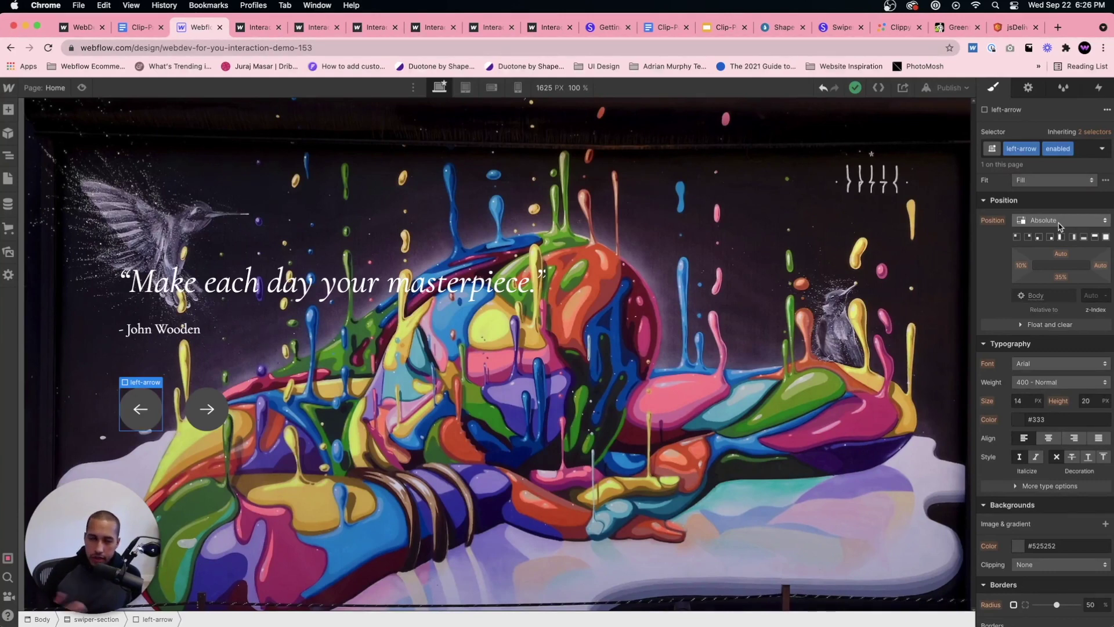
{"action": "left_click", "coordinate": [1098, 293]}
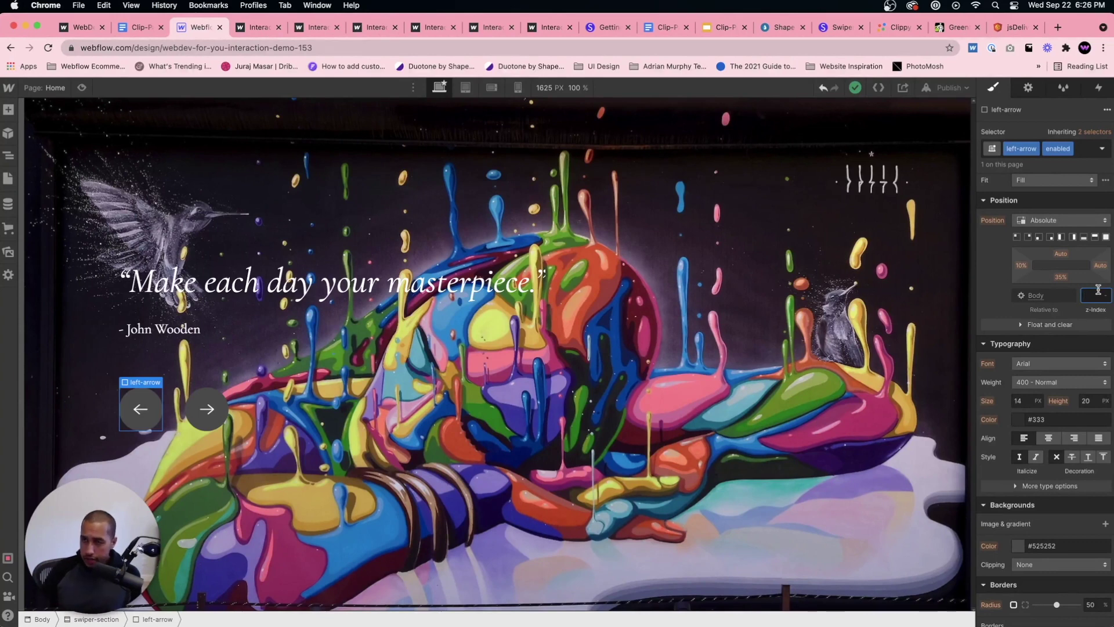
{"action": "left_click", "coordinate": [1096, 133]}
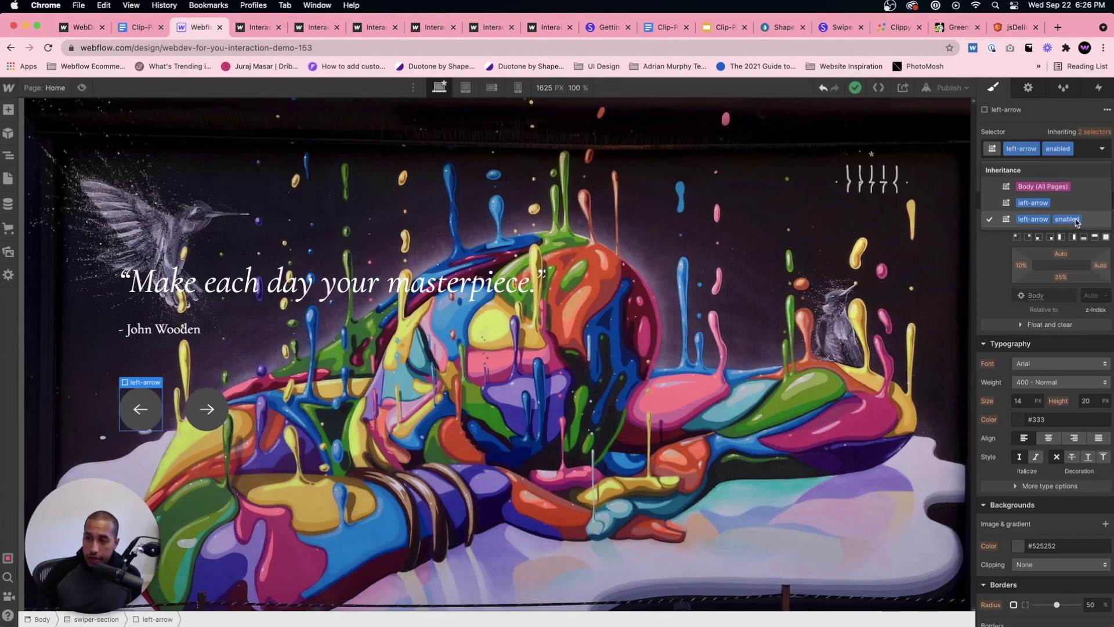
{"action": "left_click", "coordinate": [1031, 204]}
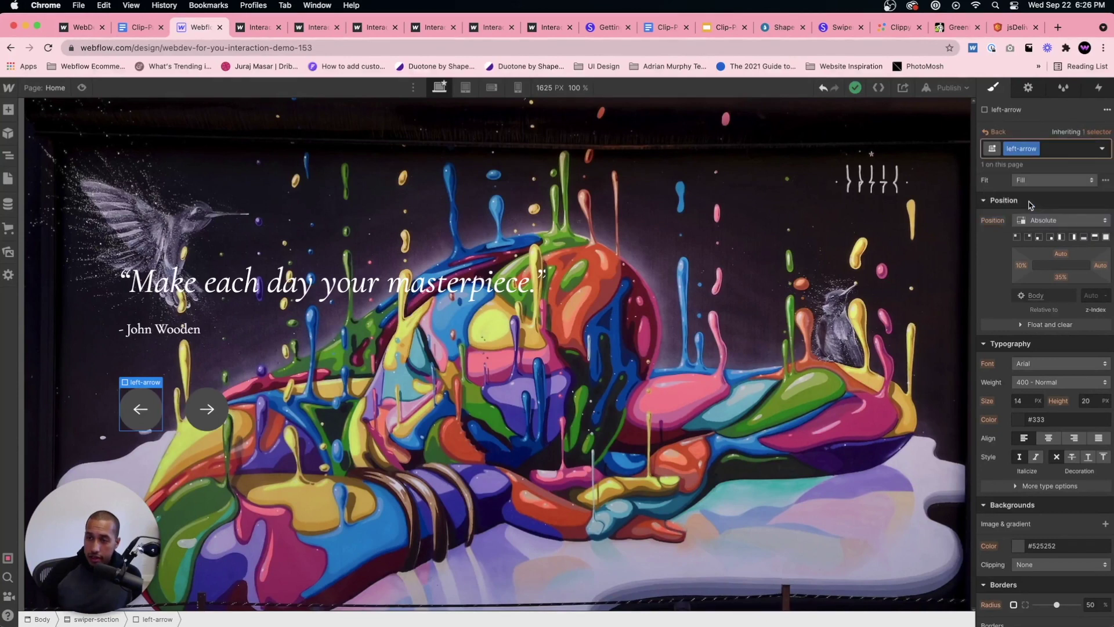
{"action": "left_click", "coordinate": [1090, 148]}
{"action": "left_click", "coordinate": [1094, 298]}
{"action": "type", "text": "999"}
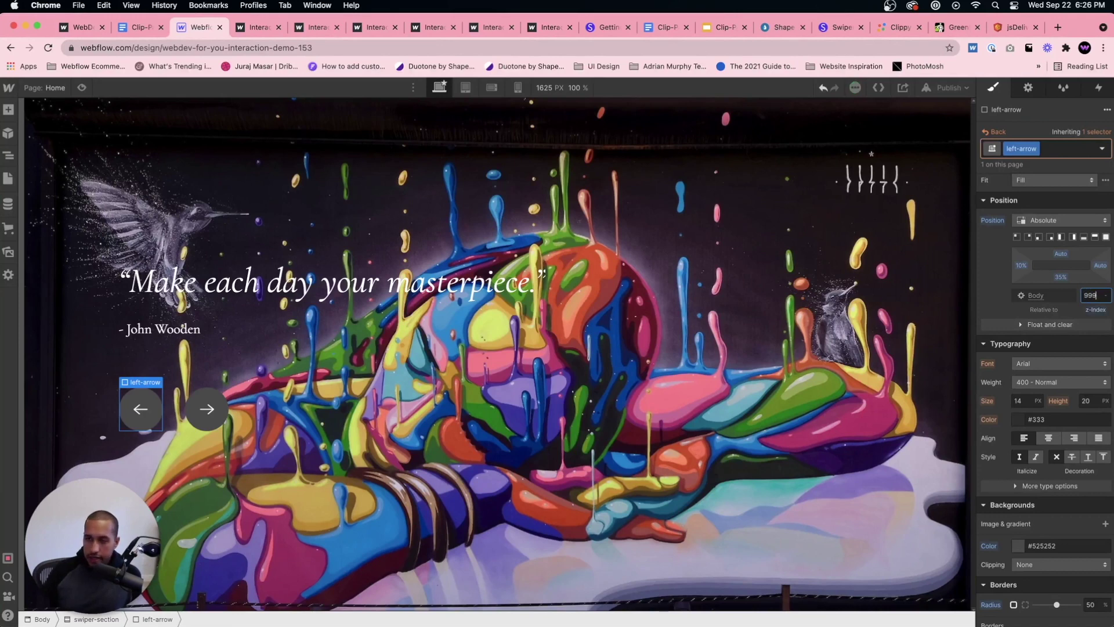
Set the z-index of the right-arrow base class to 999.
{"action": "left_click", "coordinate": [196, 417]}
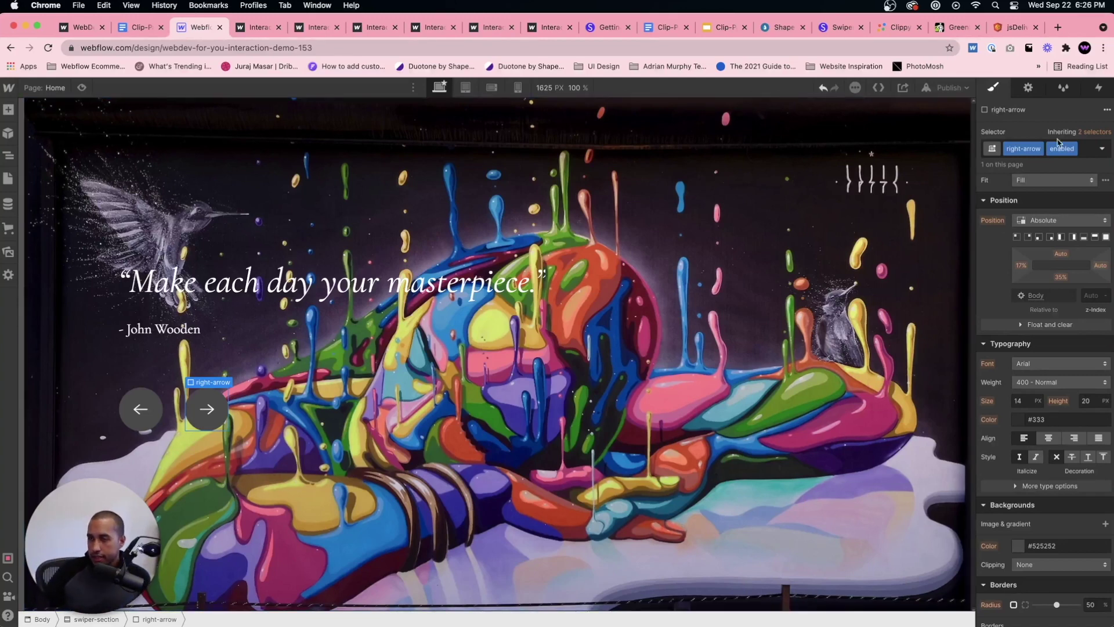
{"action": "left_click", "coordinate": [1084, 133]}
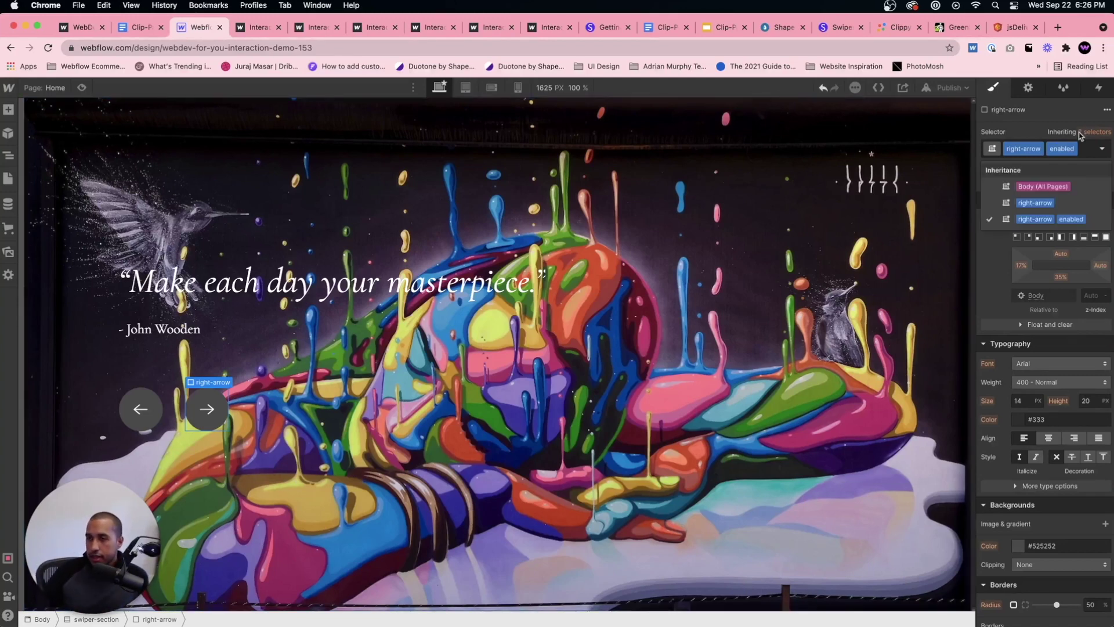
{"action": "left_click", "coordinate": [1031, 203]}
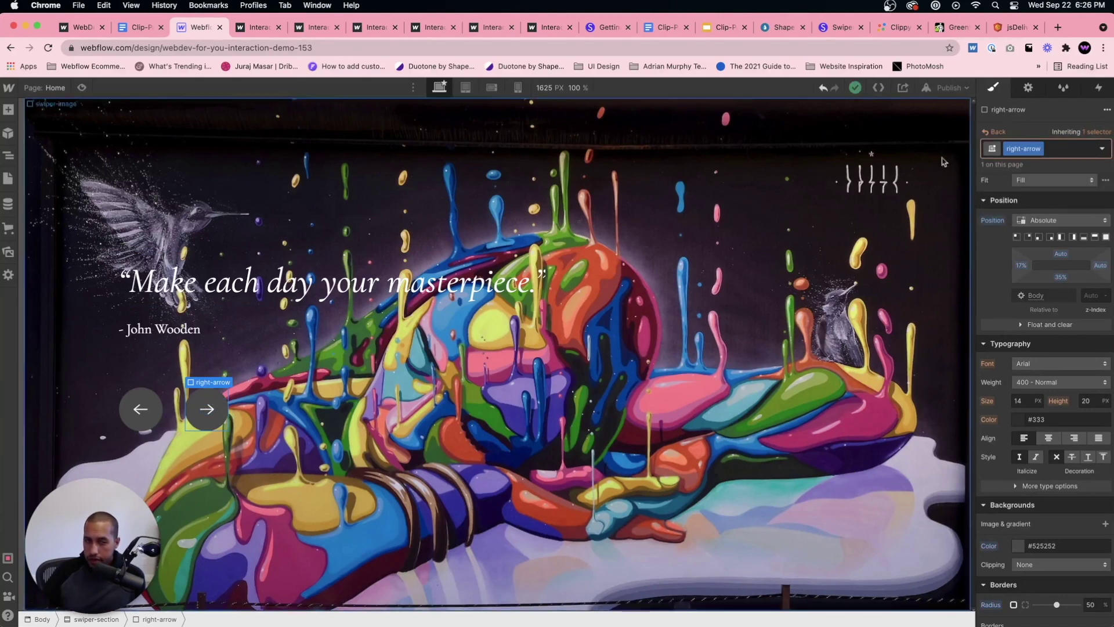
{"action": "left_click", "coordinate": [1093, 295]}
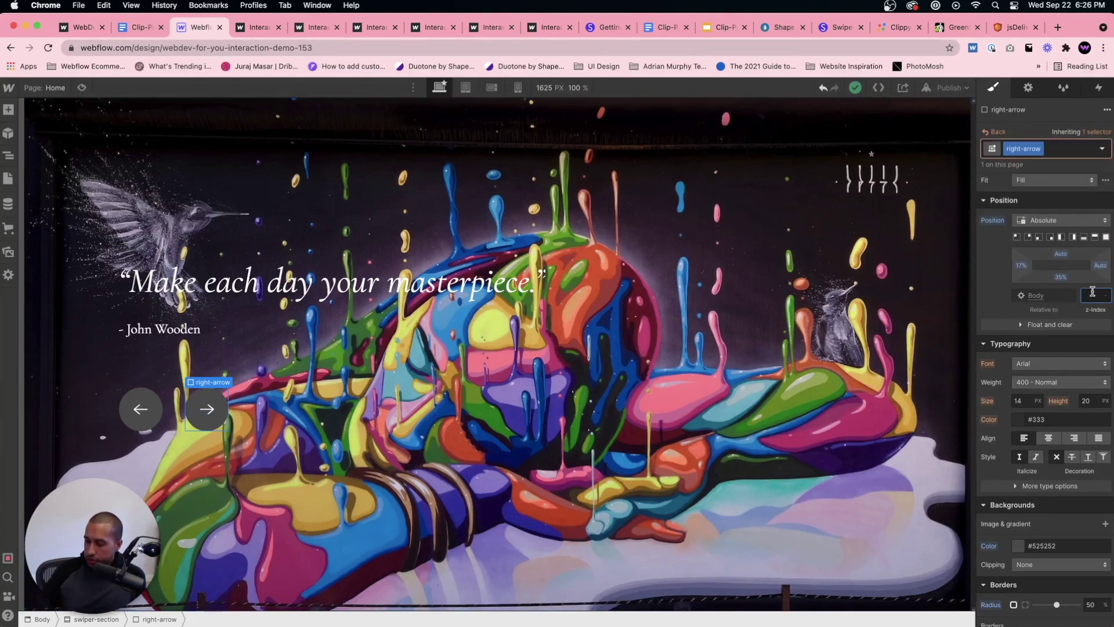
{"action": "left_click", "coordinate": [262, 281]}
{"action": "left_click", "coordinate": [140, 409]}
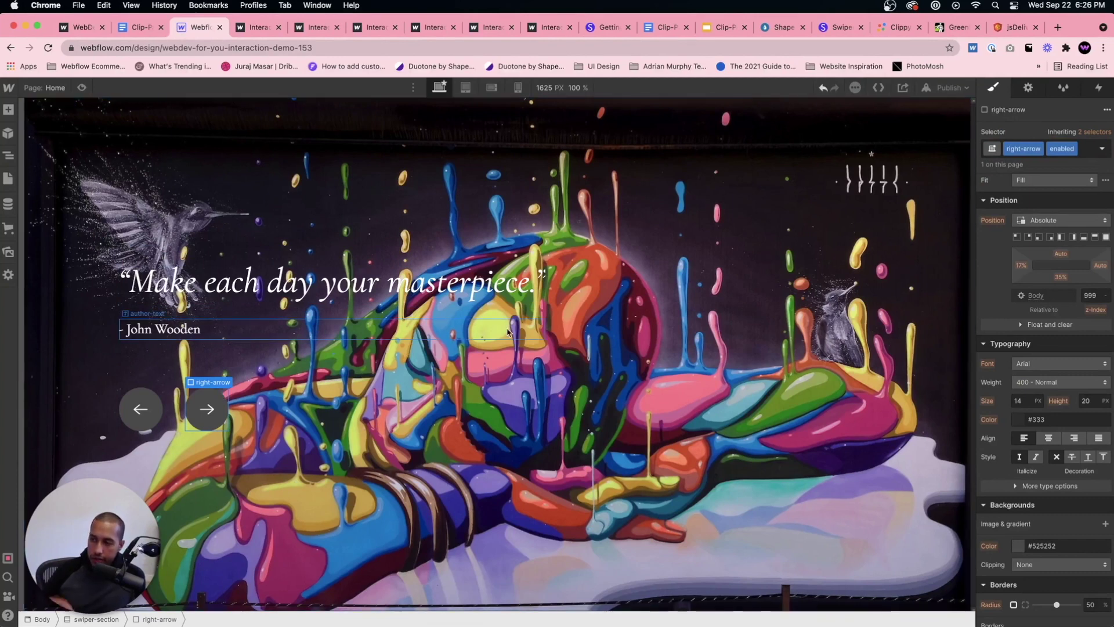
Republish the site to its webflow.io domain, open the live page, and test advancing the slider with the right arrow.
{"action": "left_click", "coordinate": [832, 230]}
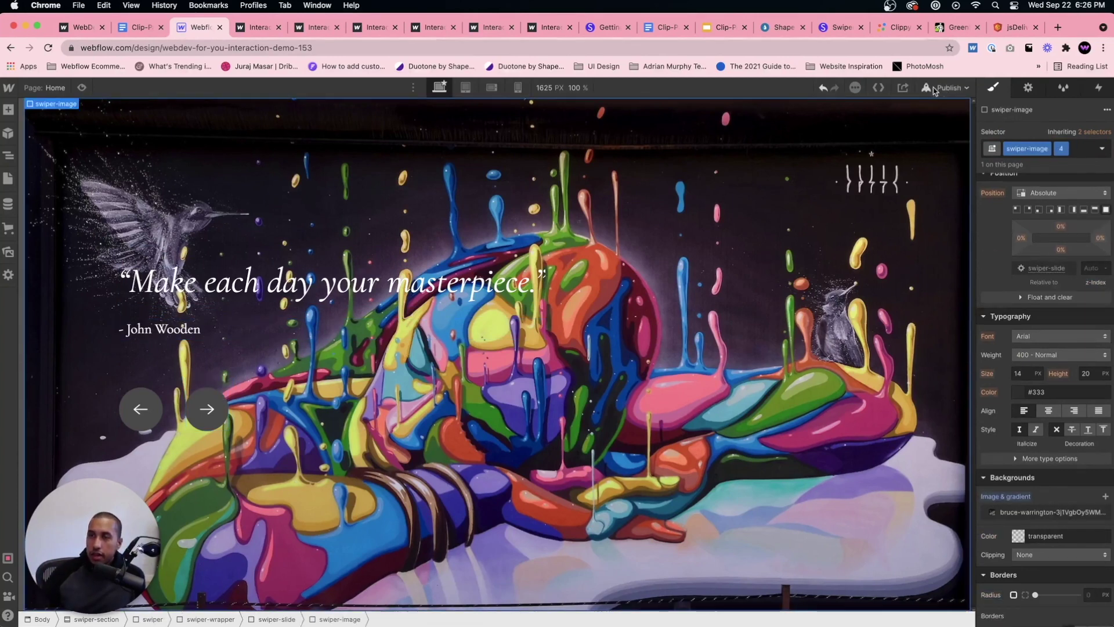
{"action": "left_click", "coordinate": [943, 88]}
{"action": "left_click", "coordinate": [891, 255]}
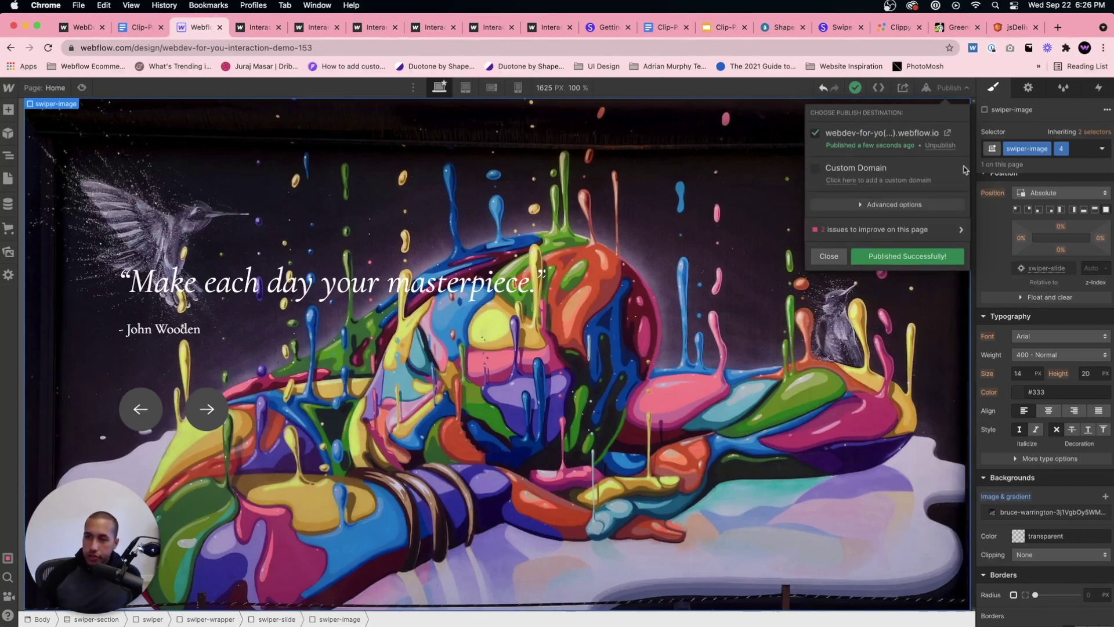
{"action": "left_click", "coordinate": [947, 133]}
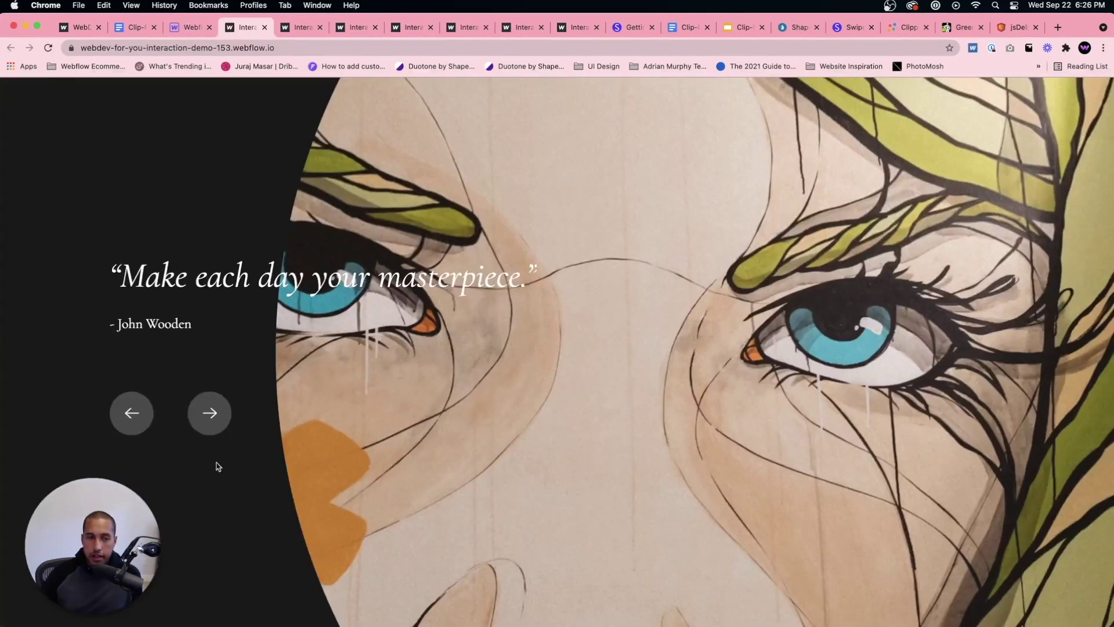
{"action": "left_click", "coordinate": [210, 414]}
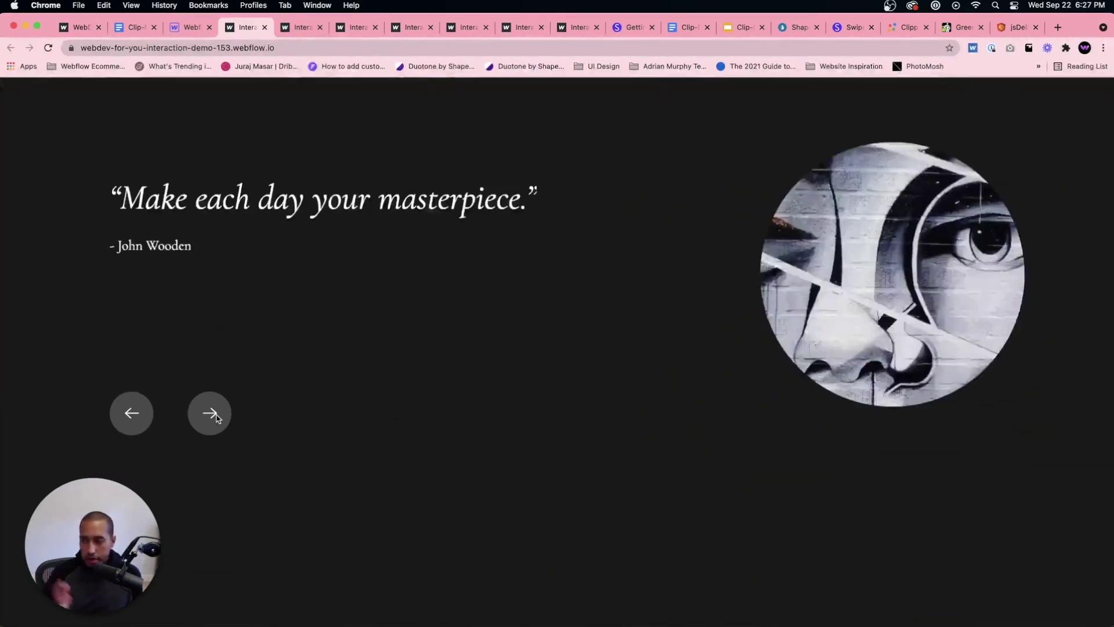
{"action": "left_click", "coordinate": [216, 418]}
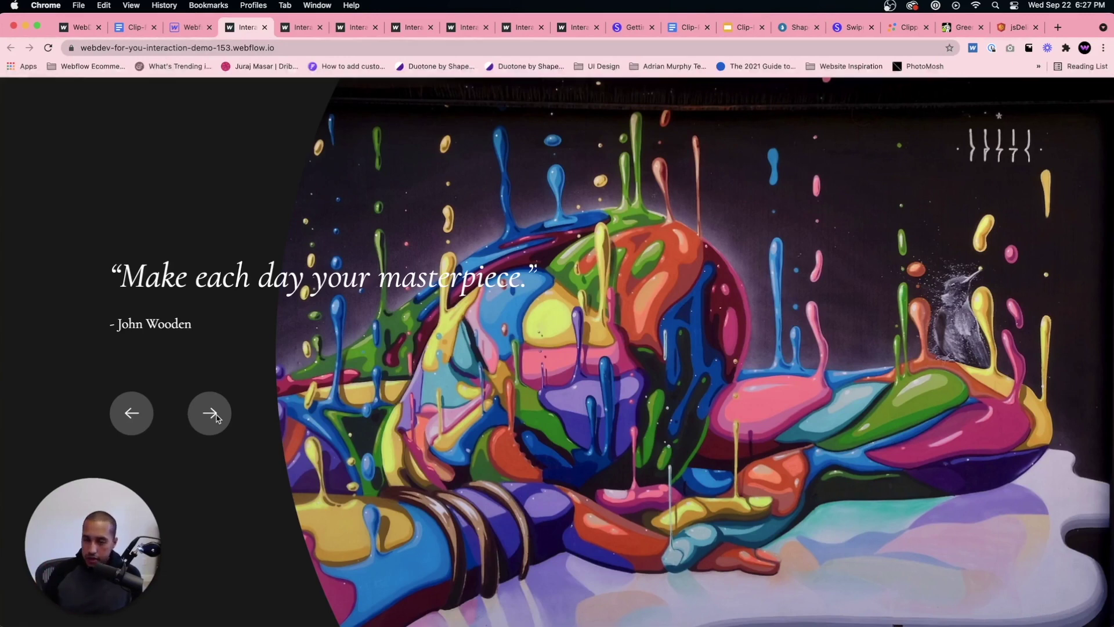
Switch to the Clippy clip-path maker and preview the Right Arrow, Decagon and Left Point shapes.
{"action": "left_click", "coordinate": [905, 27]}
{"action": "left_click", "coordinate": [952, 266]}
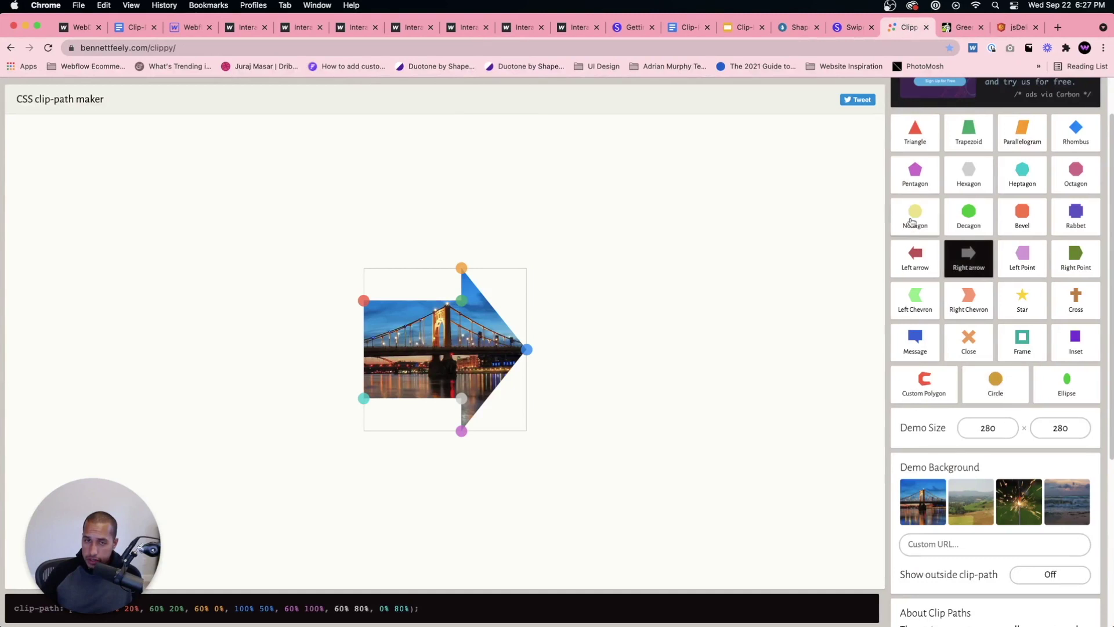
{"action": "left_click", "coordinate": [968, 215]}
{"action": "left_click", "coordinate": [1019, 261]}
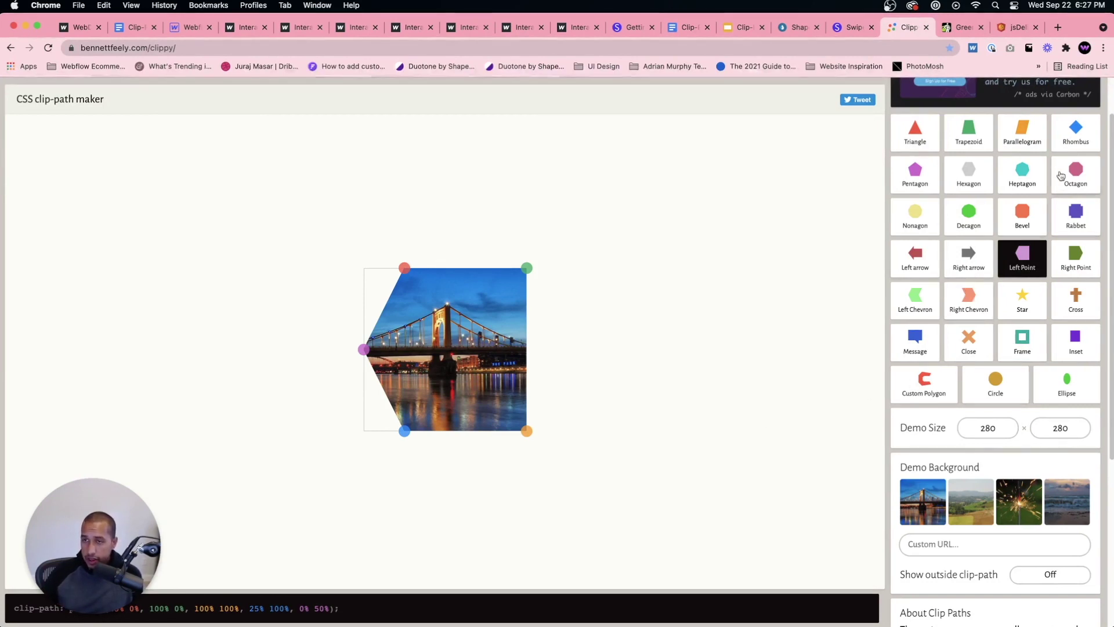
Load the Rhombus shape and reshape it into a tilted quadrilateral, with three corners at 100% 91%, 17% 100% and 0 25%.
{"action": "left_click", "coordinate": [1071, 139]}
{"action": "left_click_drag", "start_coordinate": [445, 267], "coordinate": [455, 302]}
{"action": "left_click_drag", "start_coordinate": [363, 349], "coordinate": [428, 349]}
{"action": "left_click_drag", "start_coordinate": [445, 431], "coordinate": [463, 369]}
{"action": "left_click_drag", "start_coordinate": [526, 349], "coordinate": [527, 416]}
{"action": "left_click_drag", "start_coordinate": [463, 369], "coordinate": [391, 431]}
{"action": "left_click_drag", "start_coordinate": [421, 352], "coordinate": [364, 309]}
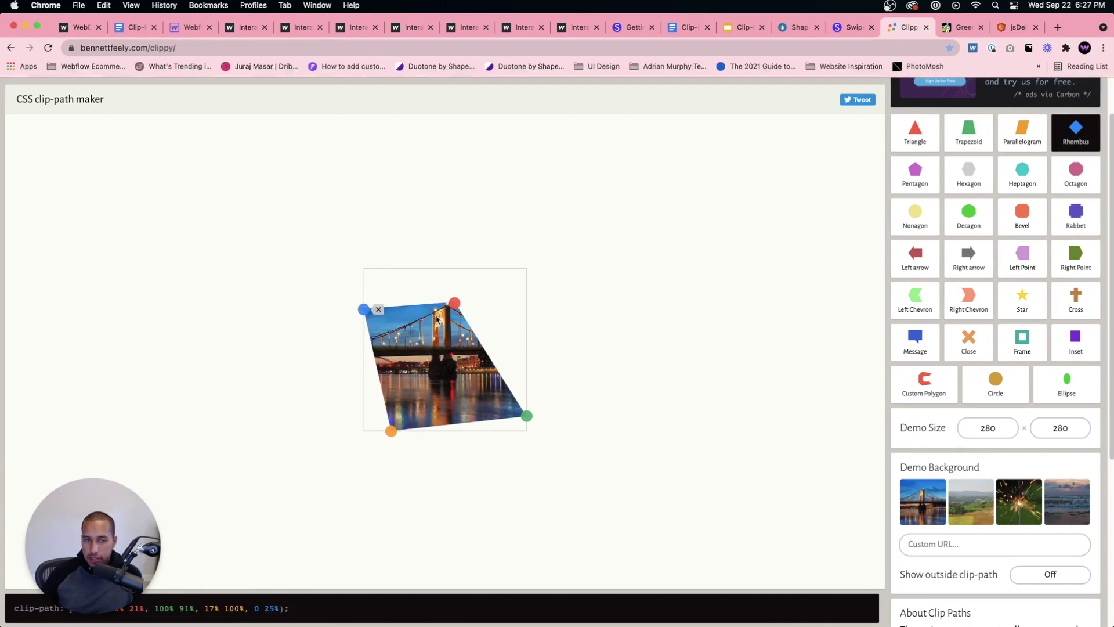
{"action": "left_click_drag", "start_coordinate": [455, 303], "coordinate": [515, 271]}
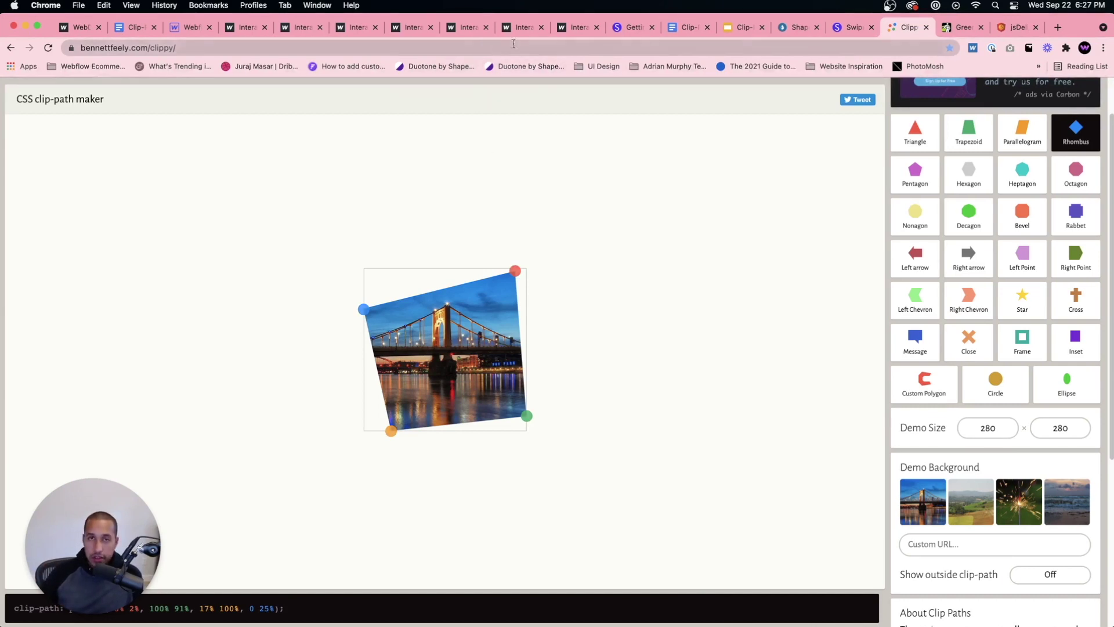
Switch to the presentation, advance to the Adding Sliding Text Interaction slide, then return to the Webflow Designer and inspect the quote heading.
{"action": "left_click", "coordinate": [733, 29]}
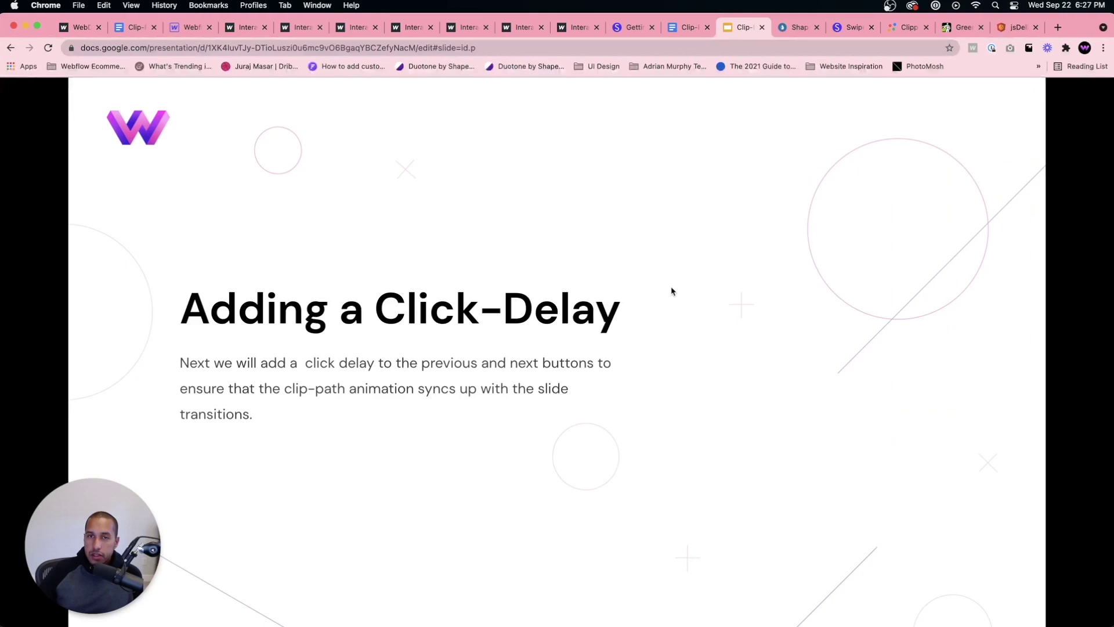
{"action": "key", "text": "Right"}
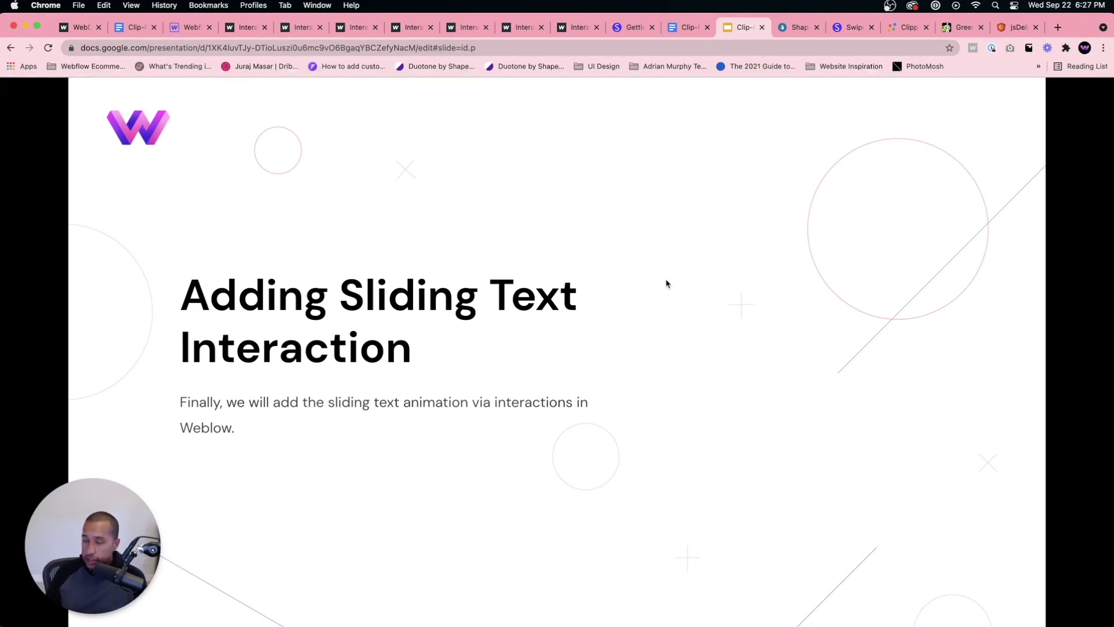
{"action": "left_click", "coordinate": [191, 27]}
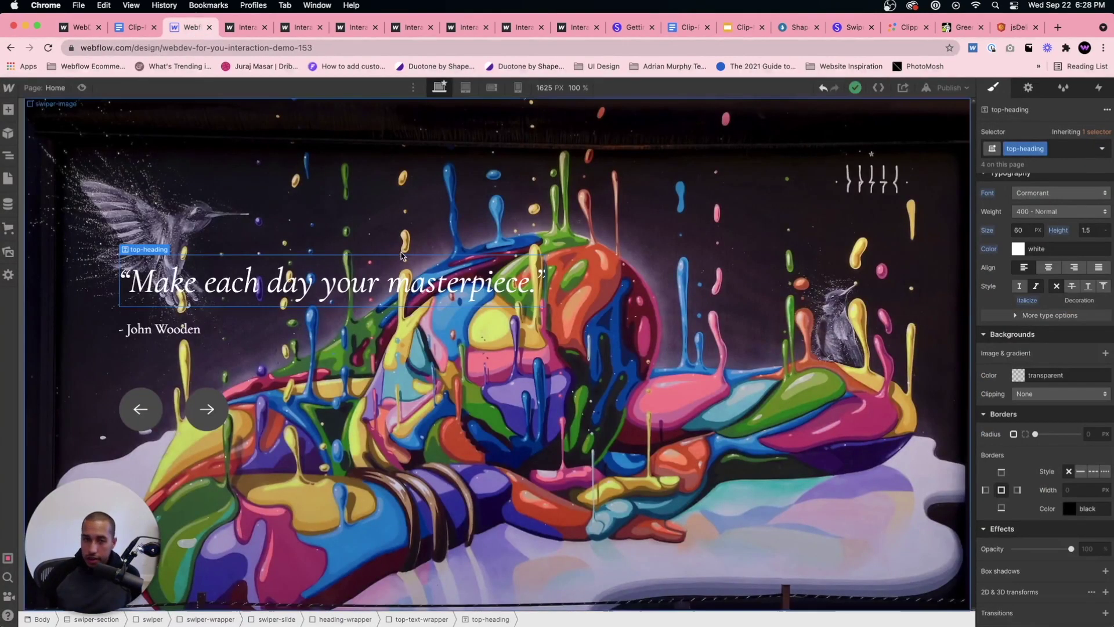
{"action": "left_click", "coordinate": [419, 317]}
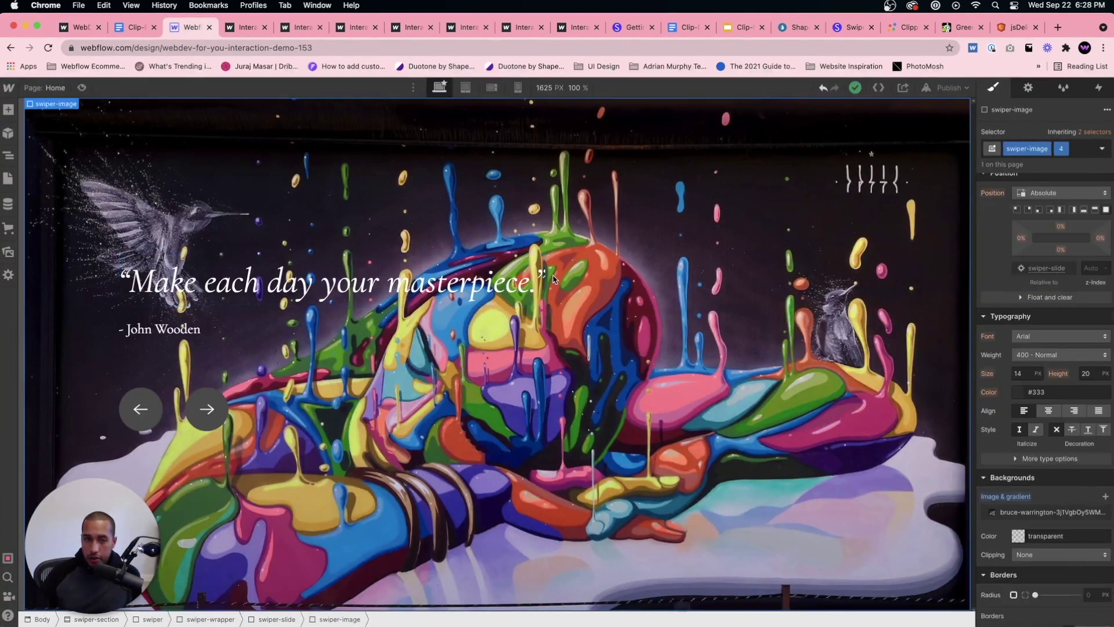
{"action": "left_click", "coordinate": [304, 299]}
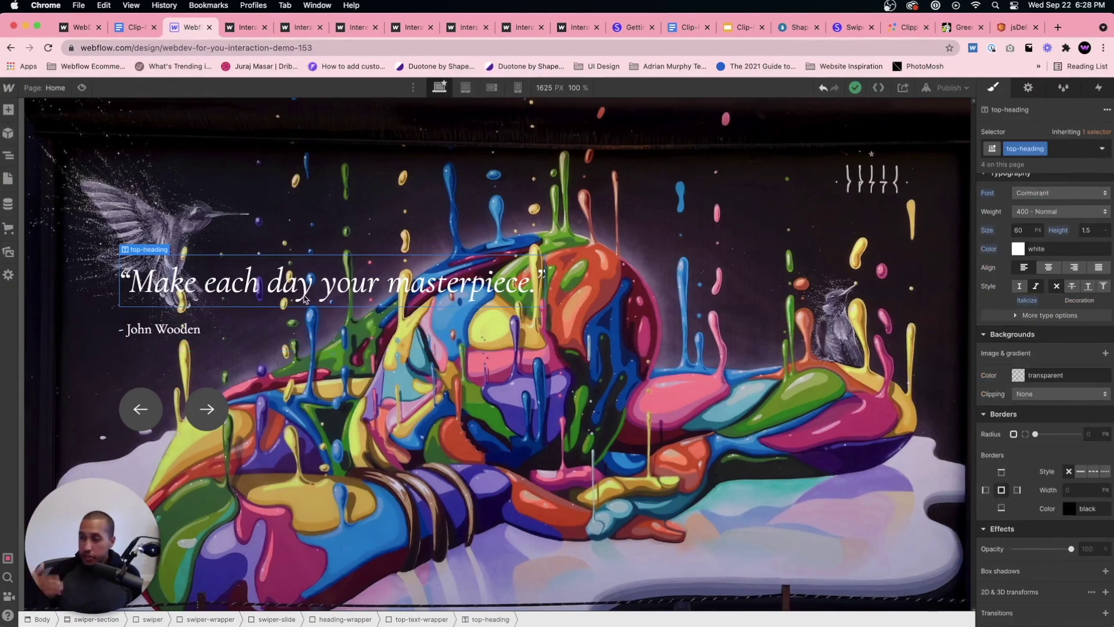
Add a Mouse click (tap) trigger to the left-arrow element, with Start an animation as its first-click action.
{"action": "left_click", "coordinate": [154, 416]}
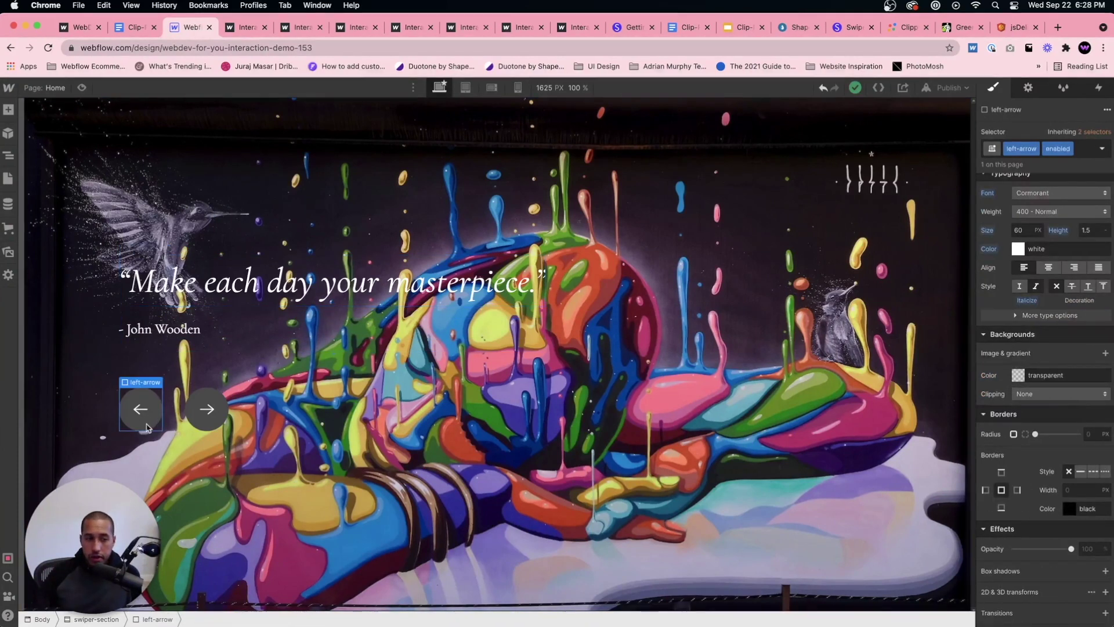
{"action": "left_click", "coordinate": [155, 402]}
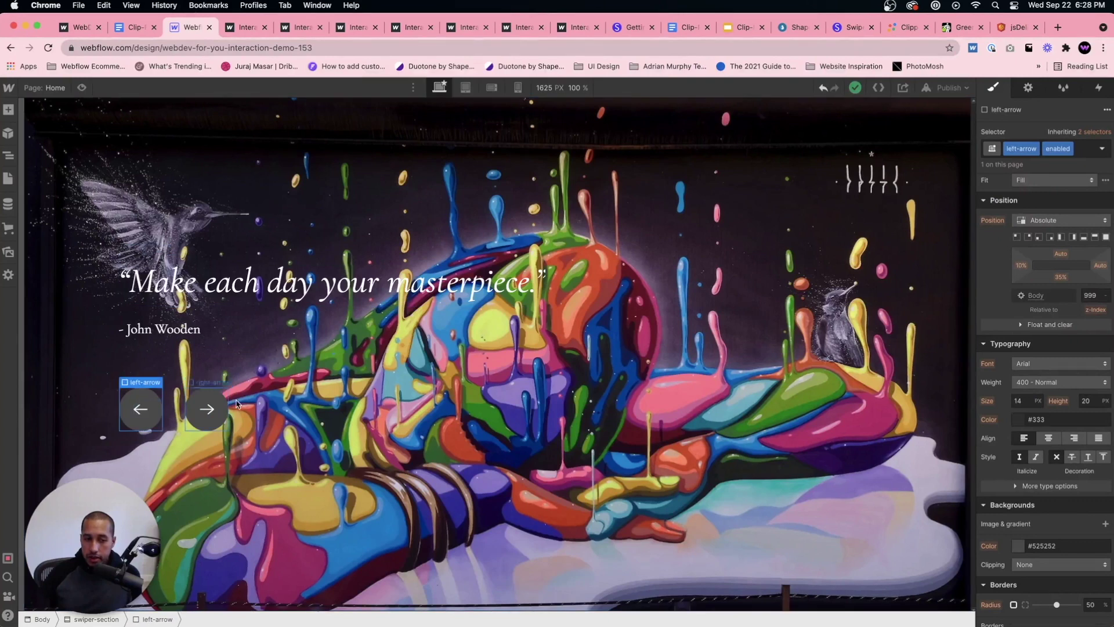
{"action": "left_click", "coordinate": [1098, 88]}
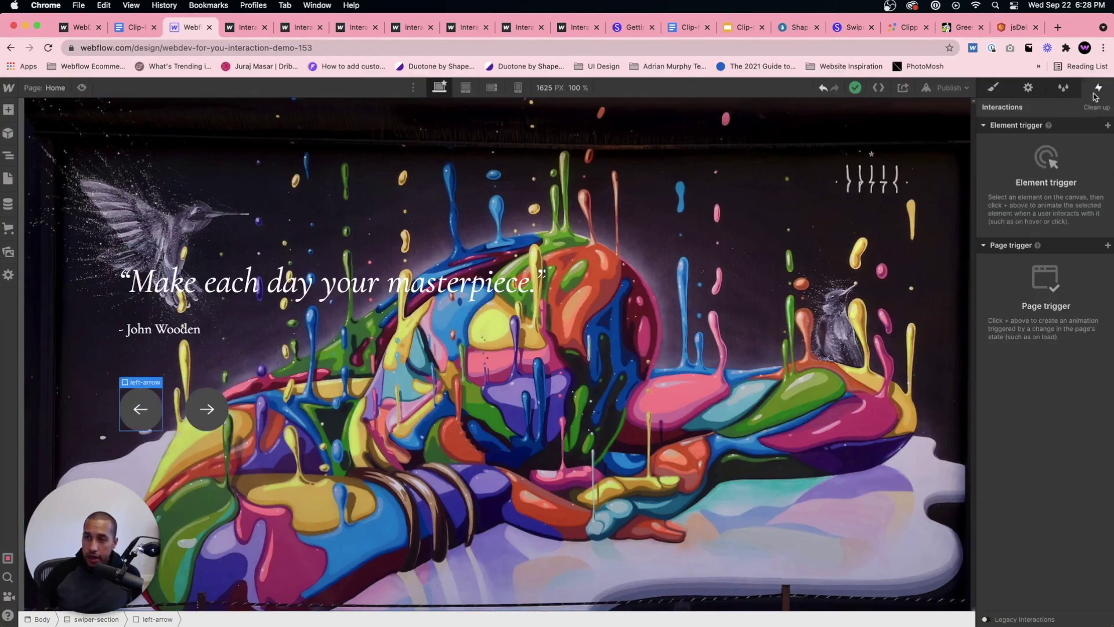
{"action": "left_click", "coordinate": [1107, 126]}
{"action": "left_click", "coordinate": [1058, 146]}
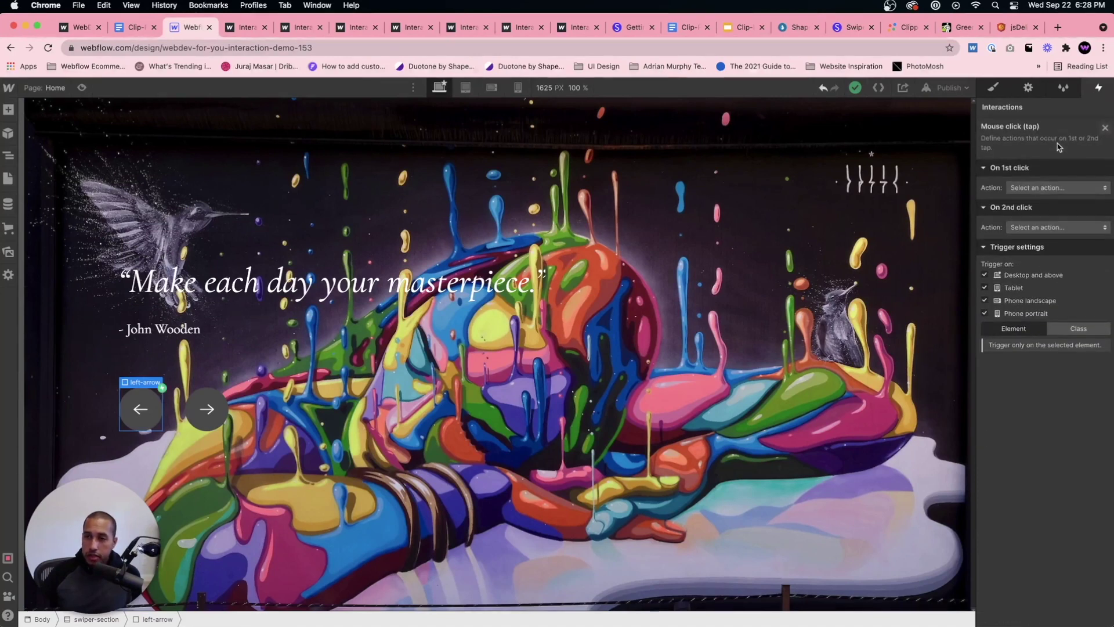
{"action": "left_click", "coordinate": [1036, 188]}
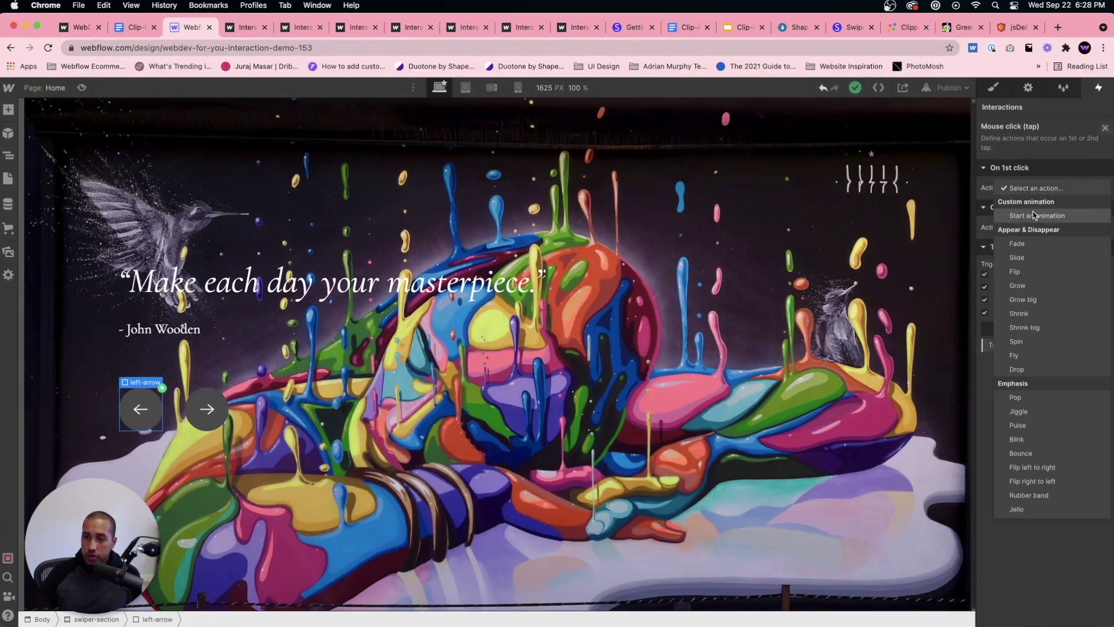
{"action": "left_click", "coordinate": [1035, 216]}
{"action": "left_click", "coordinate": [1103, 221]}
{"action": "left_click", "coordinate": [1083, 282]}
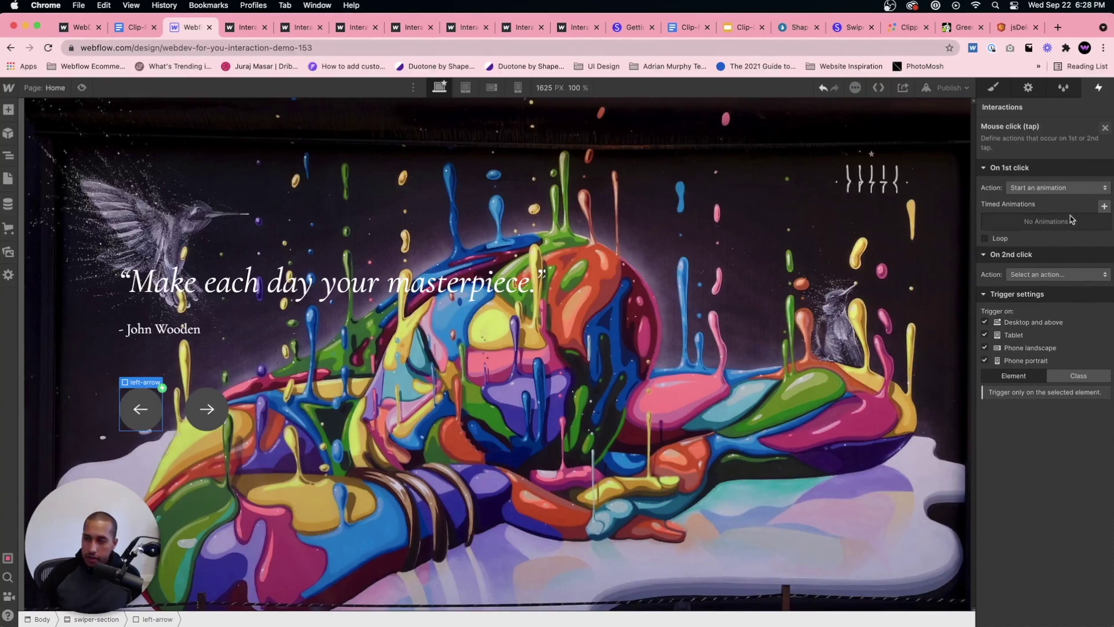
Create a timed animation named "Text Slide" for the first click and select the top-heading quote as its target.
{"action": "left_click", "coordinate": [1105, 206]}
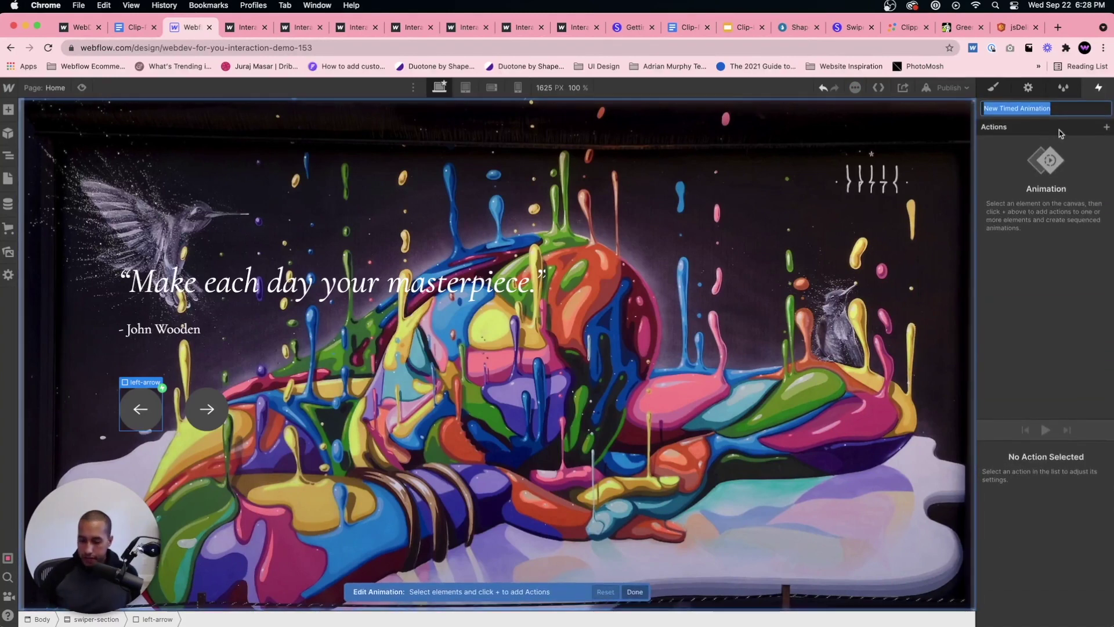
{"action": "type", "text": "Text Slid"}
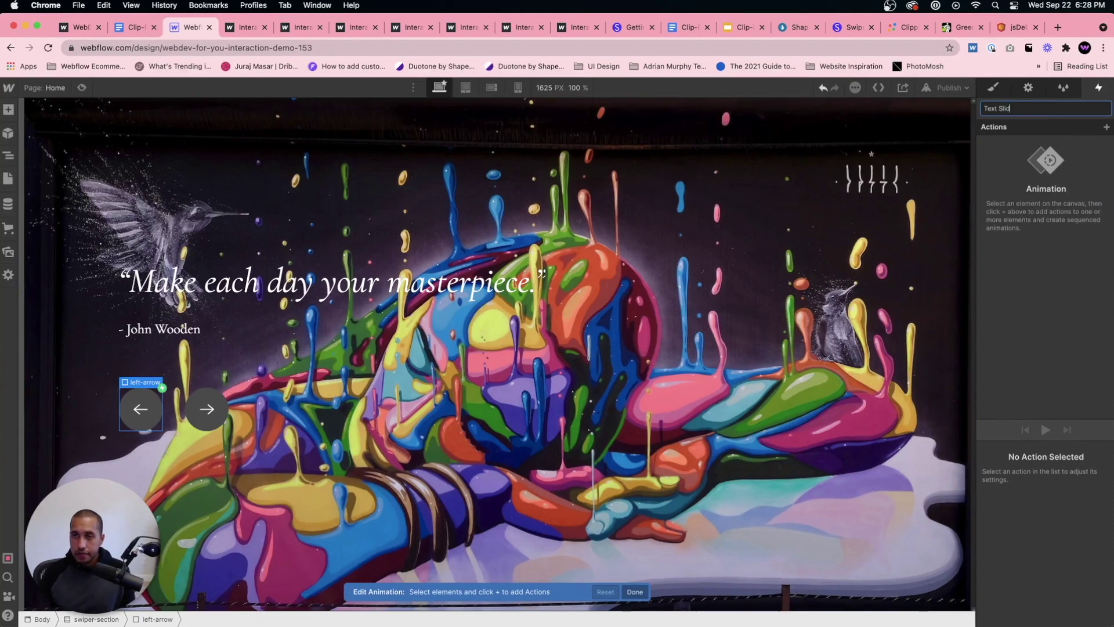
{"action": "type", "text": "e"}
{"action": "key", "text": "Return"}
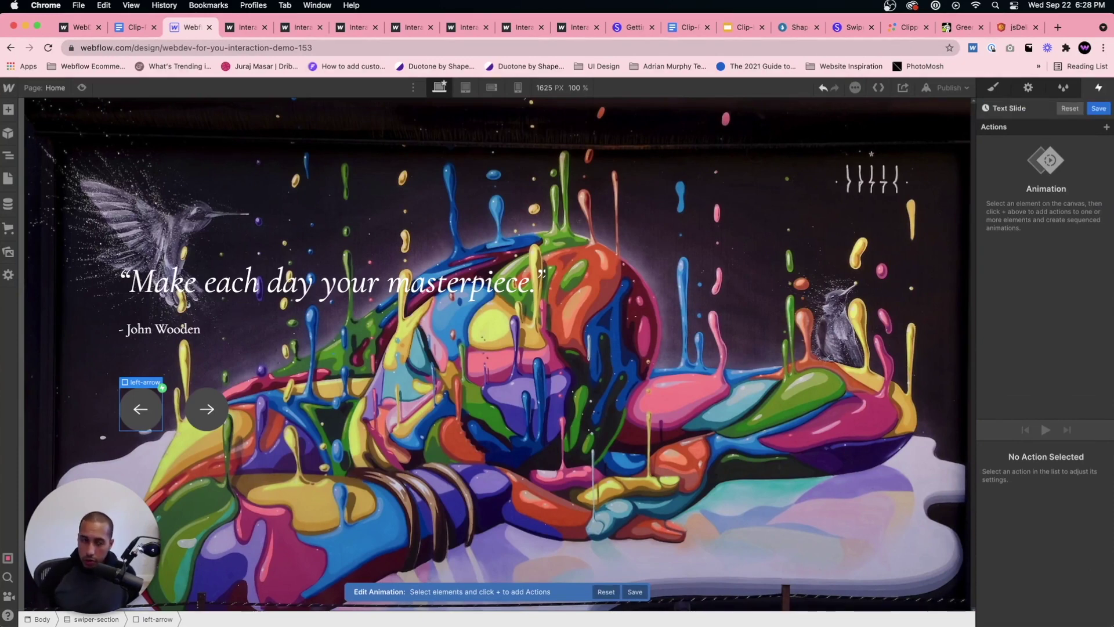
{"action": "left_click", "coordinate": [249, 286]}
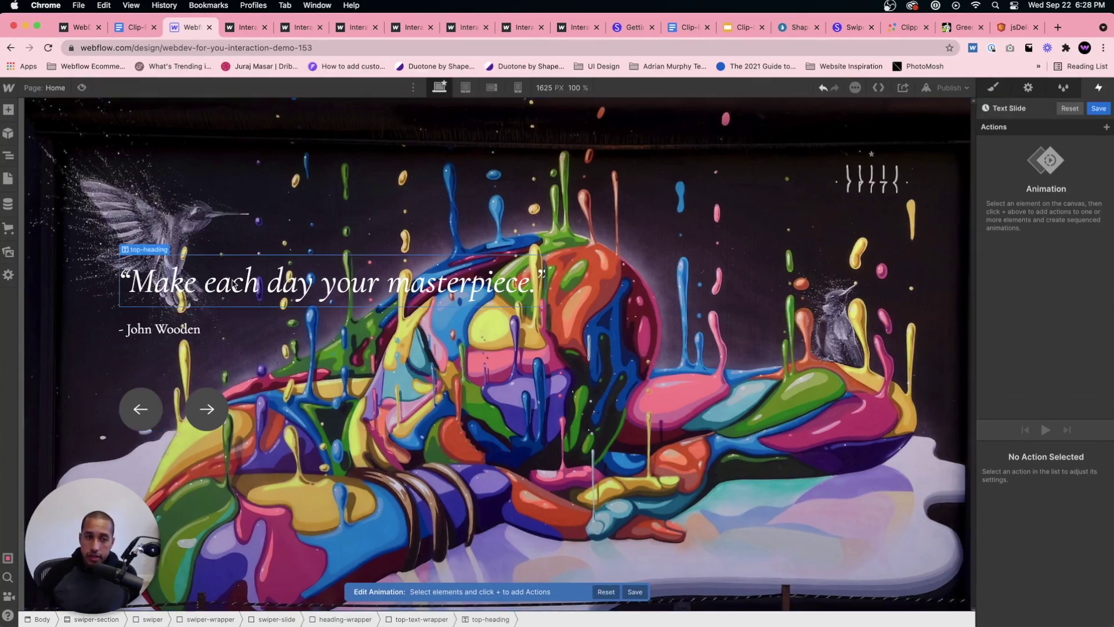
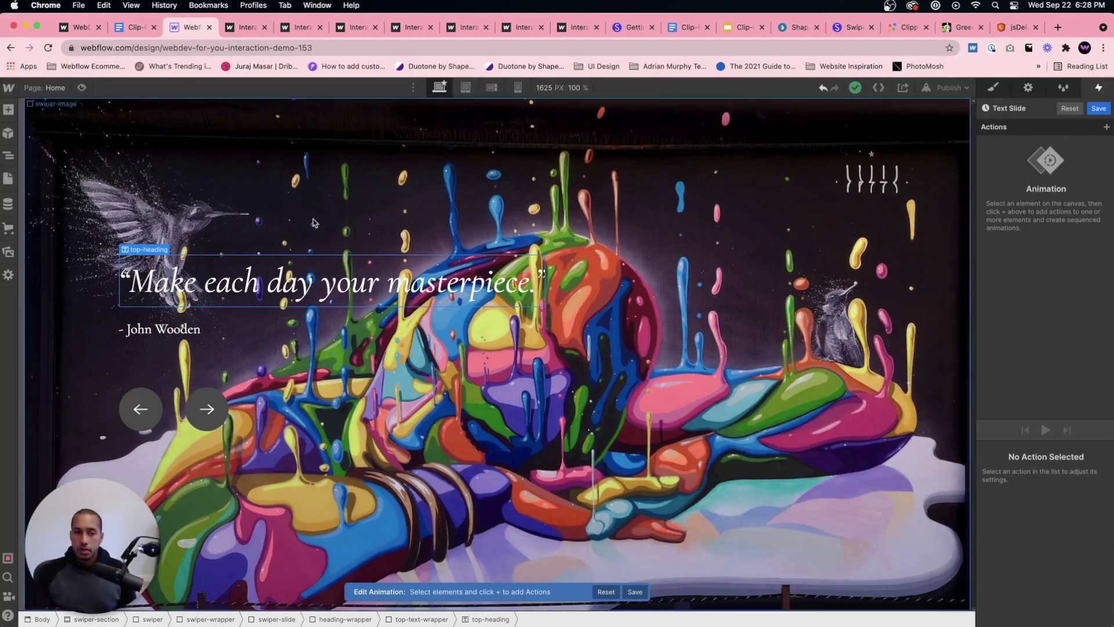
Add a Move action for top-heading to the Text Slide animation with the Y offset at -100%.
{"action": "left_click", "coordinate": [1107, 126]}
{"action": "left_click", "coordinate": [1060, 167]}
{"action": "scroll", "coordinate": [1073, 580], "scroll_direction": "down", "scroll_amount": 3}
{"action": "left_click", "coordinate": [1091, 601]}
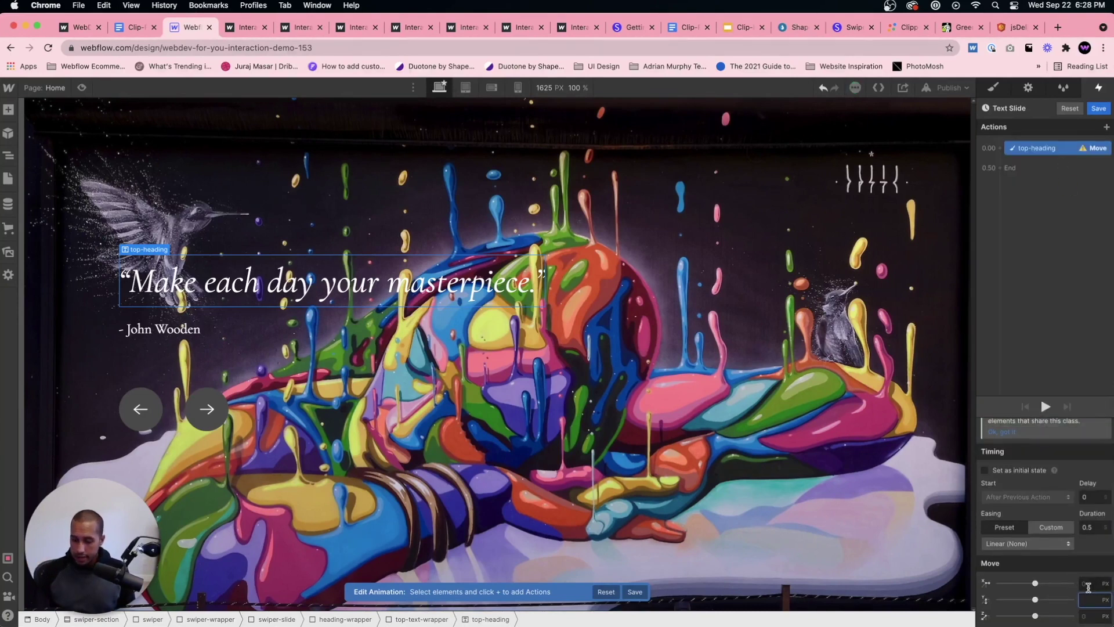
{"action": "type", "text": "-100%"}
{"action": "key", "text": "Return"}
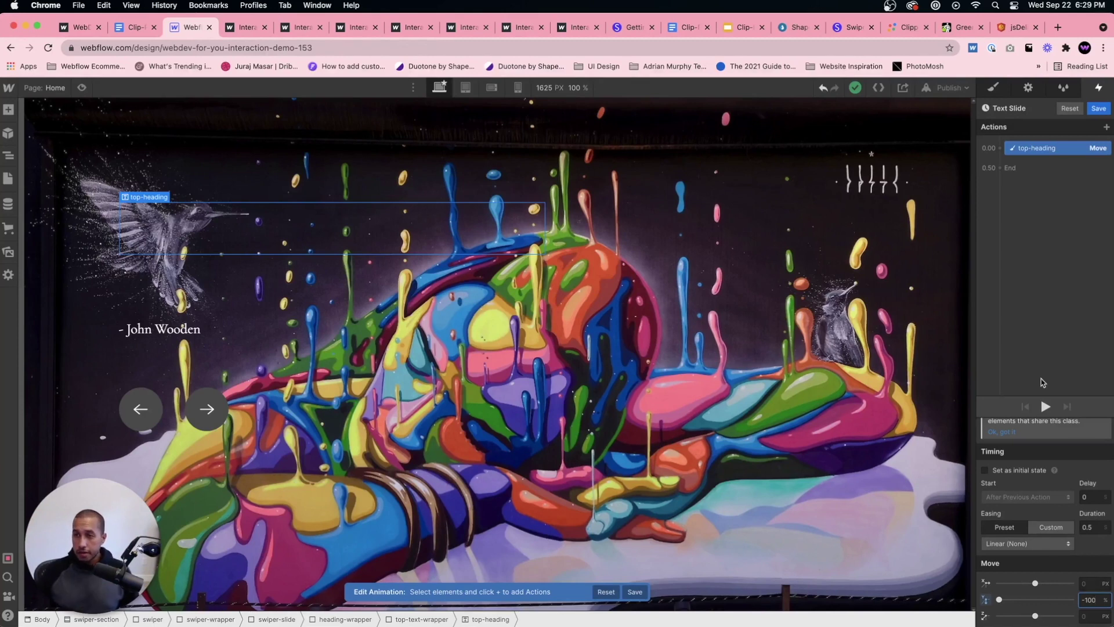
Add a Move action for author-text with the Y offset at -100%, starting at the same time as the top-heading move.
{"action": "left_click", "coordinate": [157, 330]}
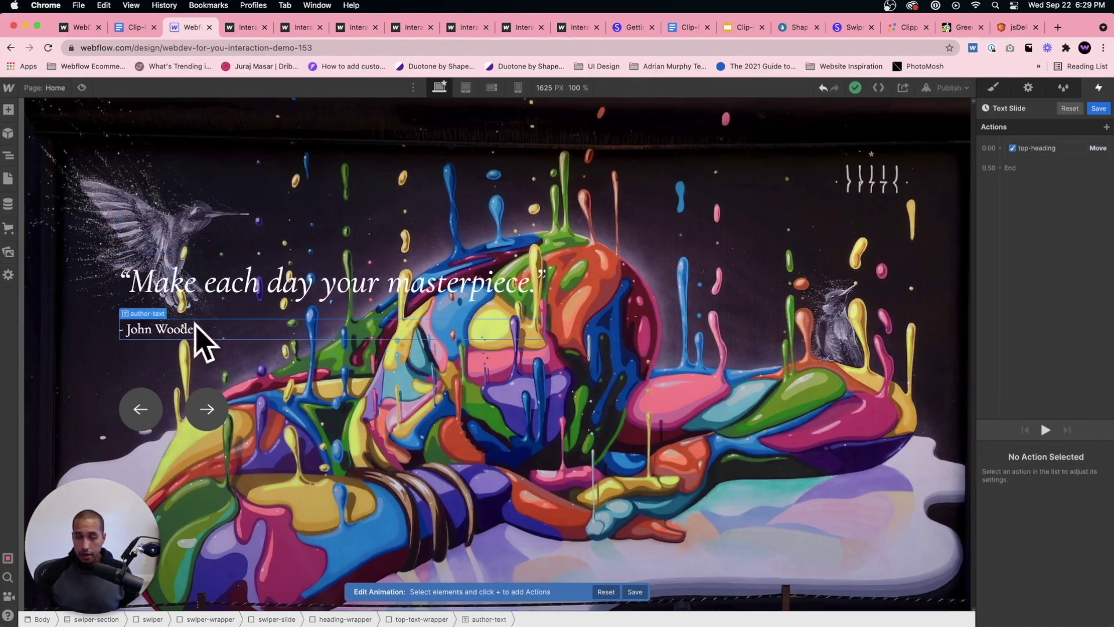
{"action": "left_click", "coordinate": [1000, 158]}
{"action": "left_click", "coordinate": [1015, 190]}
{"action": "left_click", "coordinate": [1089, 603]}
{"action": "type", "text": "-100%"}
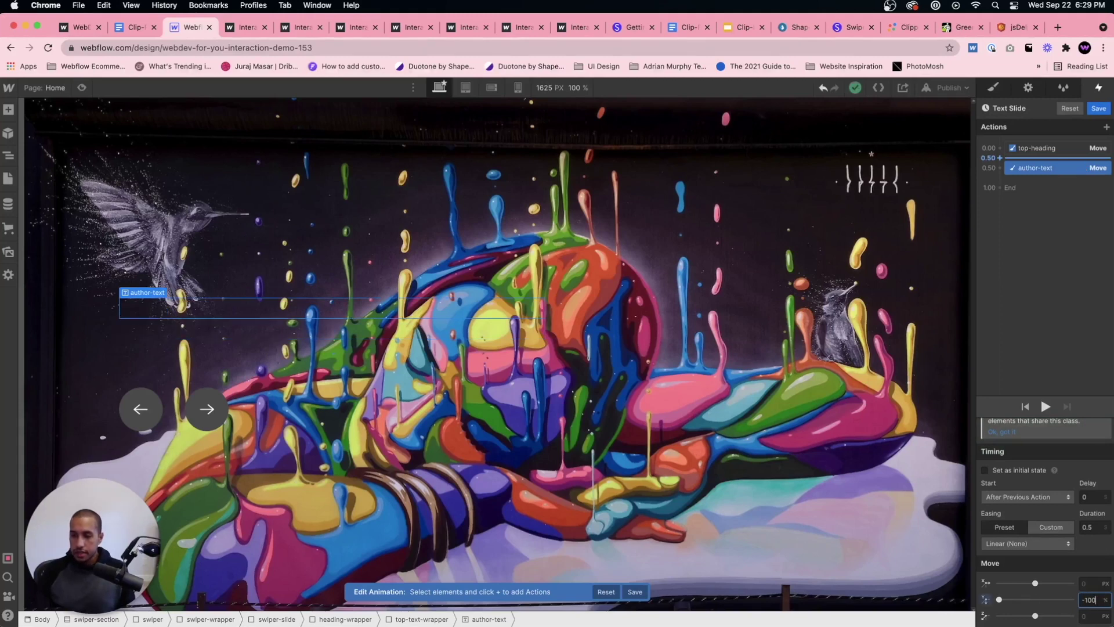
{"action": "left_click_drag", "start_coordinate": [1042, 170], "coordinate": [1042, 158]}
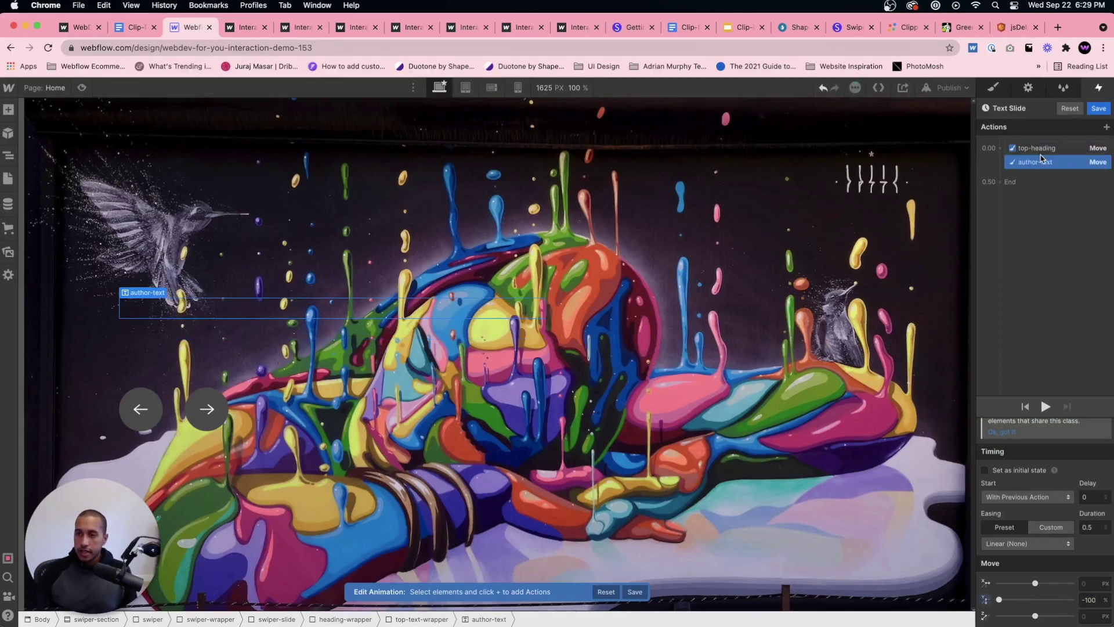
Set the easing of both the author-text and top-heading Move actions to Ease In Out.
{"action": "left_click", "coordinate": [1036, 546]}
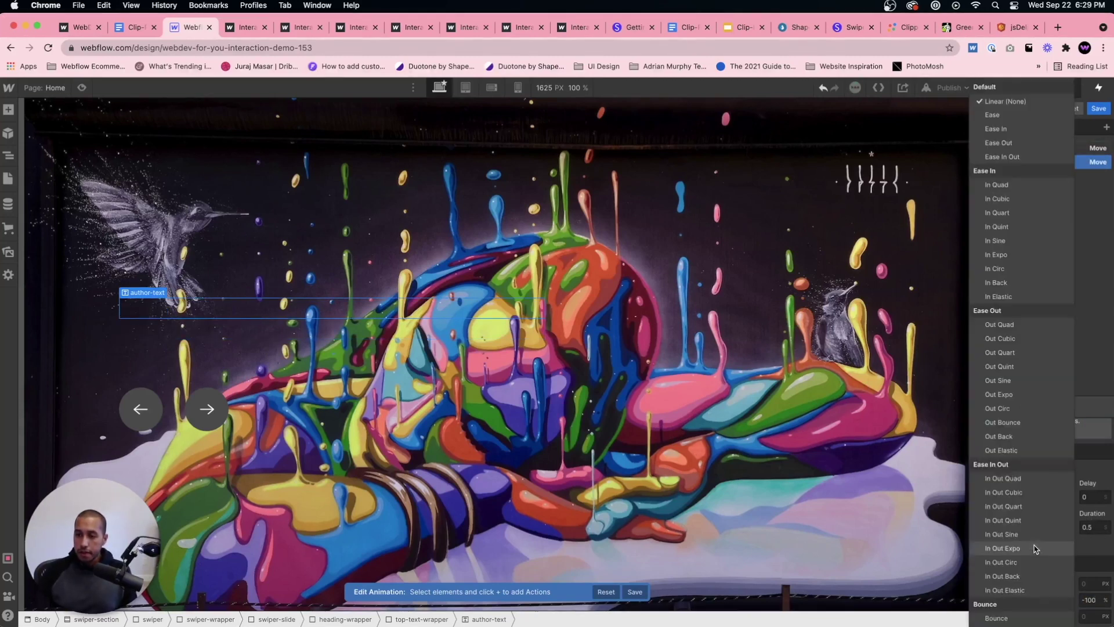
{"action": "left_click", "coordinate": [1001, 158]}
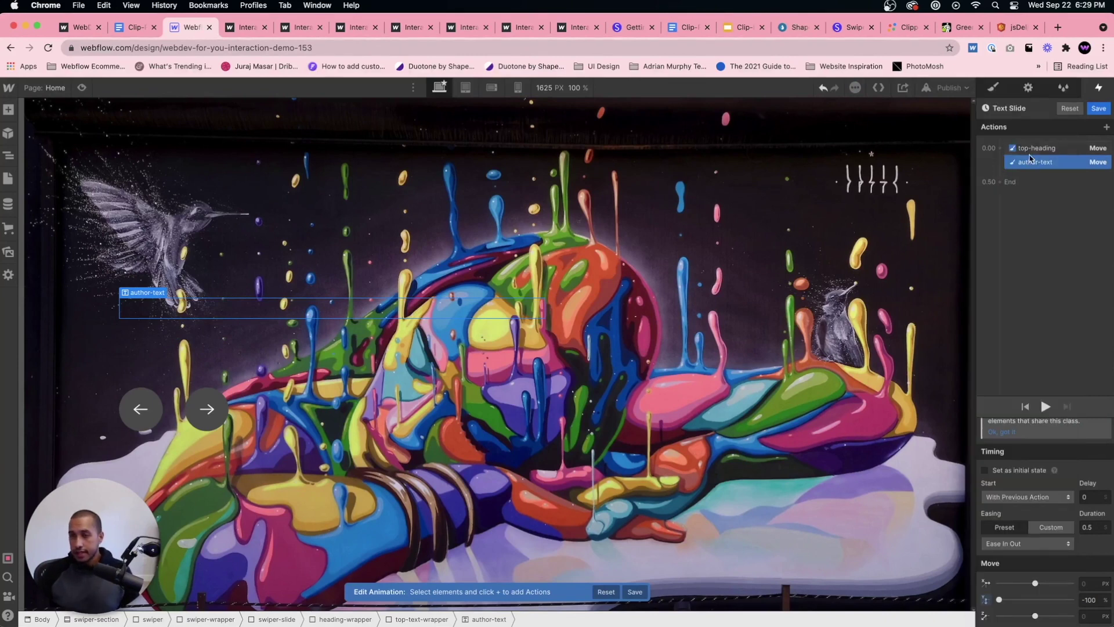
{"action": "left_click", "coordinate": [1038, 149]}
{"action": "left_click", "coordinate": [1030, 542]}
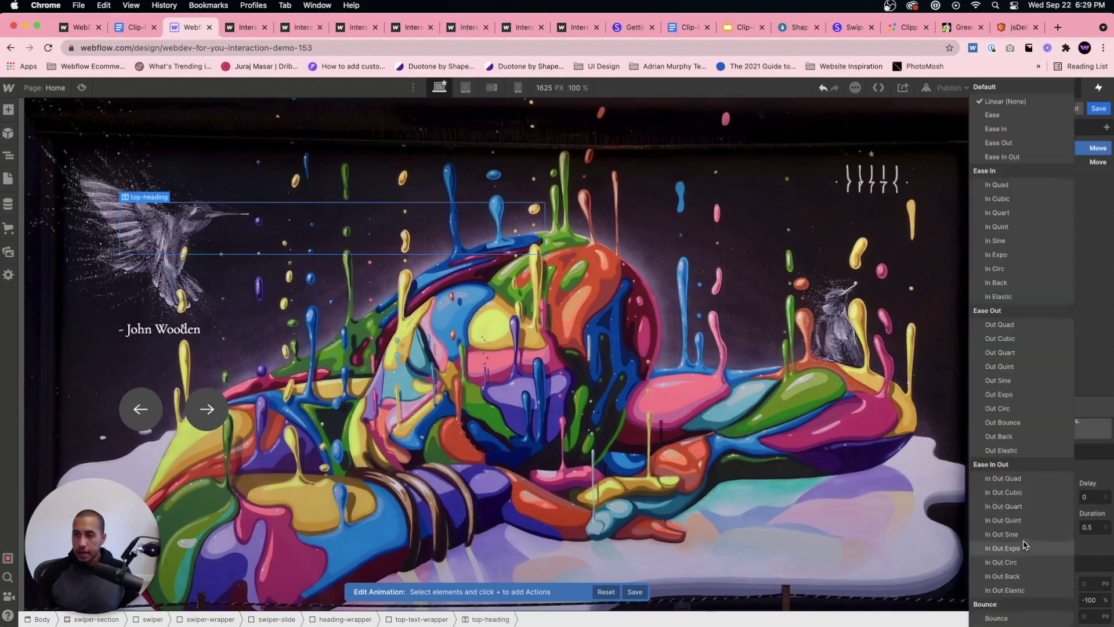
{"action": "left_click", "coordinate": [1011, 160]}
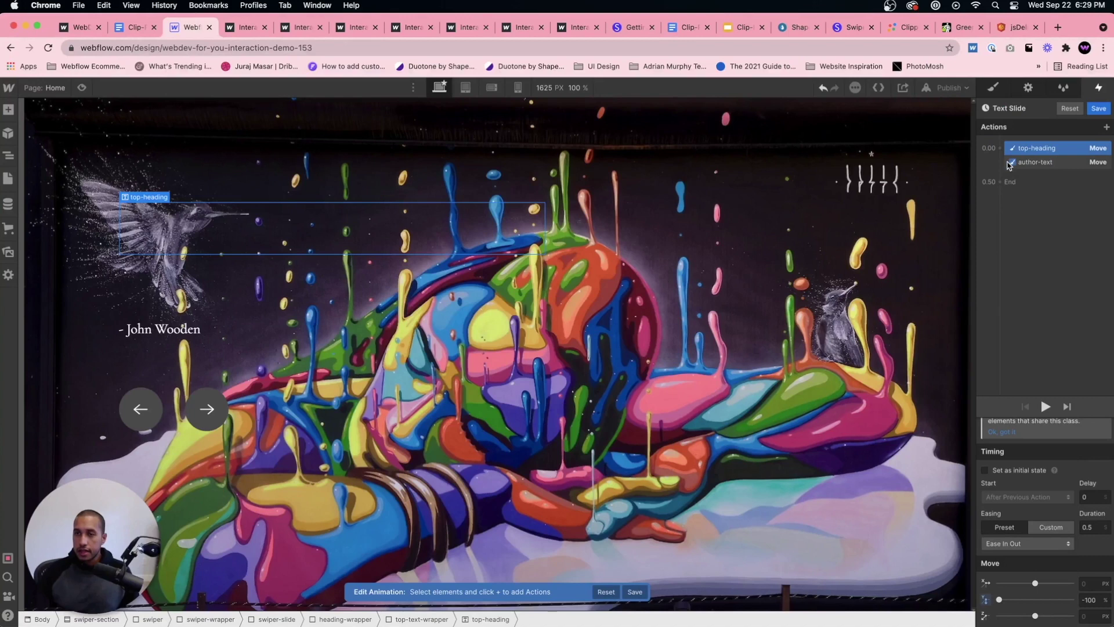
Duplicate the top-heading and author-text Move actions together and set the copies' Y offset to 100%.
{"action": "left_click", "coordinate": [1041, 165]}
{"action": "left_click", "coordinate": [1040, 164]}
{"action": "left_click", "coordinate": [1039, 162]}
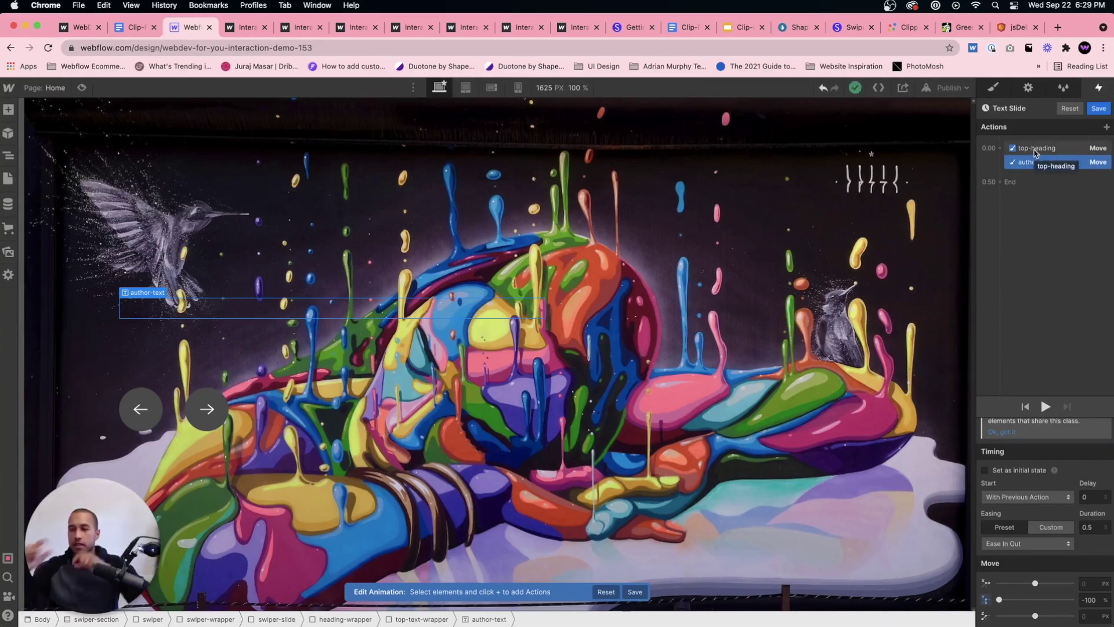
{"action": "left_click", "coordinate": [1040, 148], "text": "shift"}
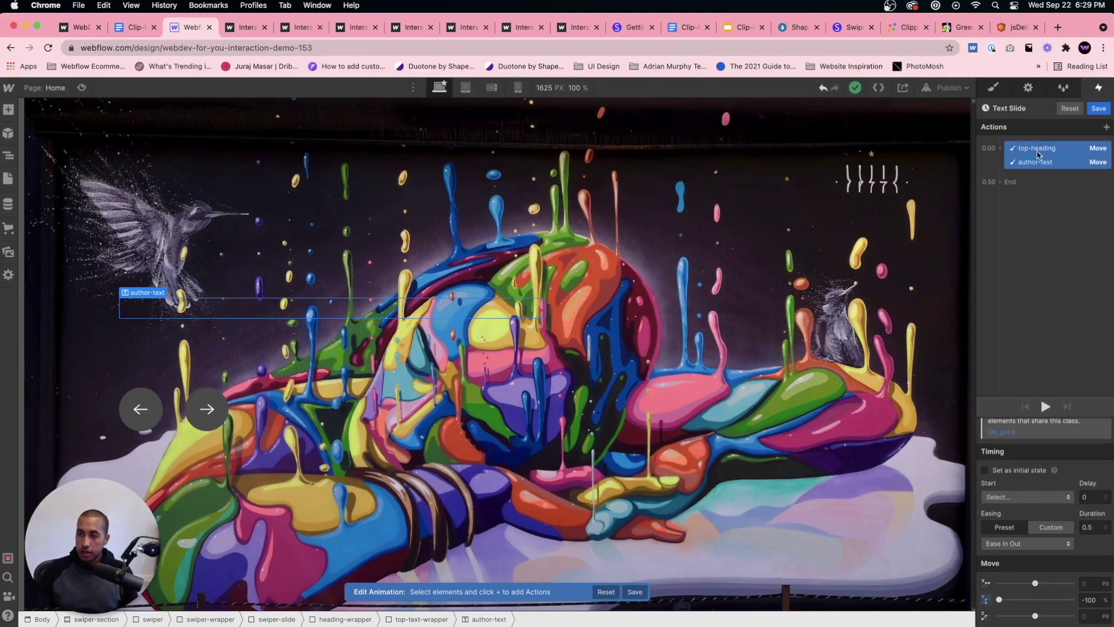
{"action": "right_click", "coordinate": [1039, 149]}
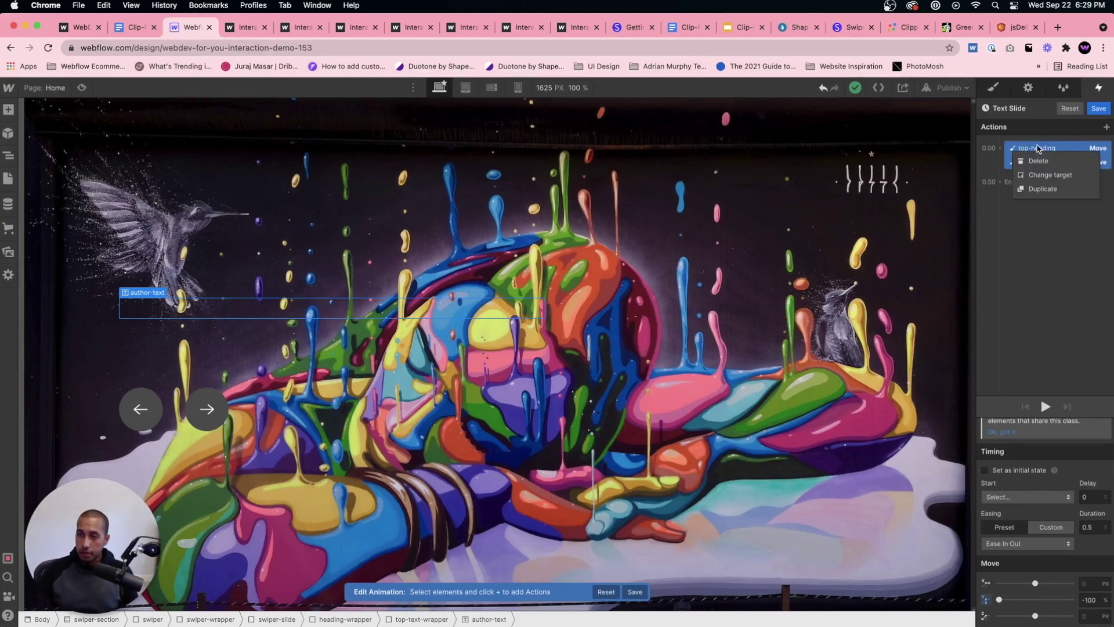
{"action": "left_click", "coordinate": [1044, 194]}
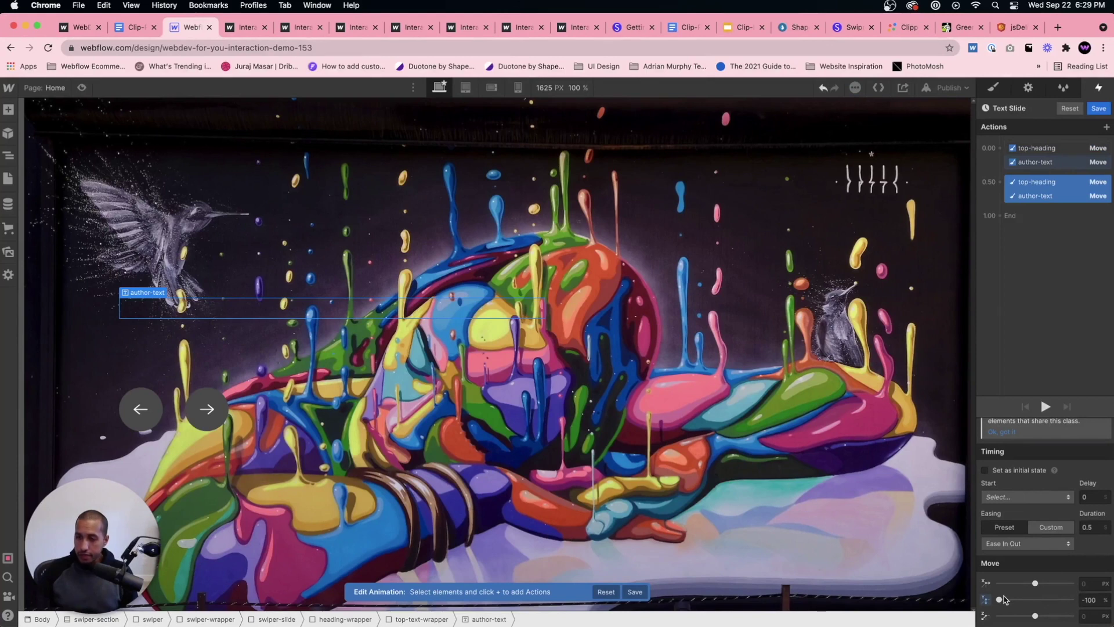
{"action": "left_click", "coordinate": [1084, 601]}
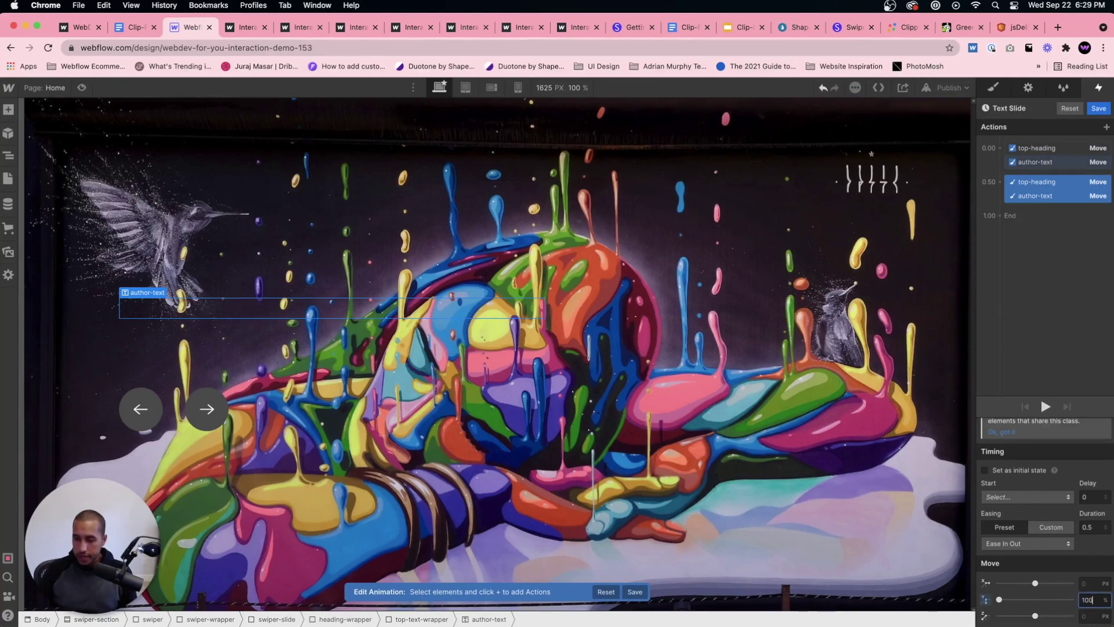
{"action": "key", "text": "Return"}
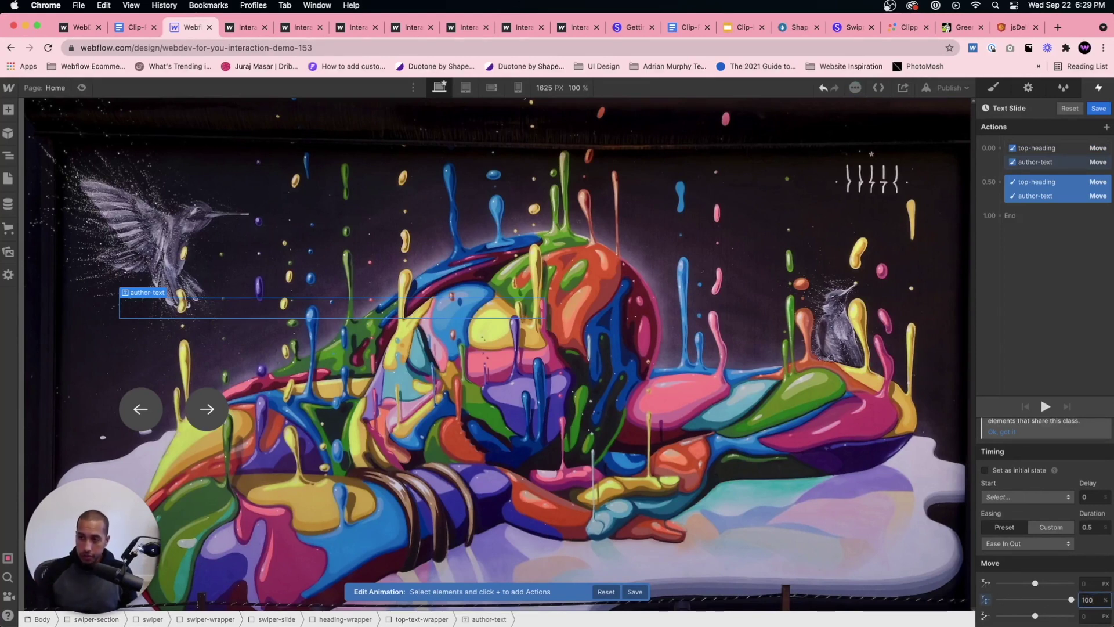
Give the duplicated Move actions a duration of 0 and Linear (None) easing.
{"action": "left_click", "coordinate": [1091, 527]}
{"action": "key", "text": "BackSpace"}
{"action": "key", "text": "BackSpace"}
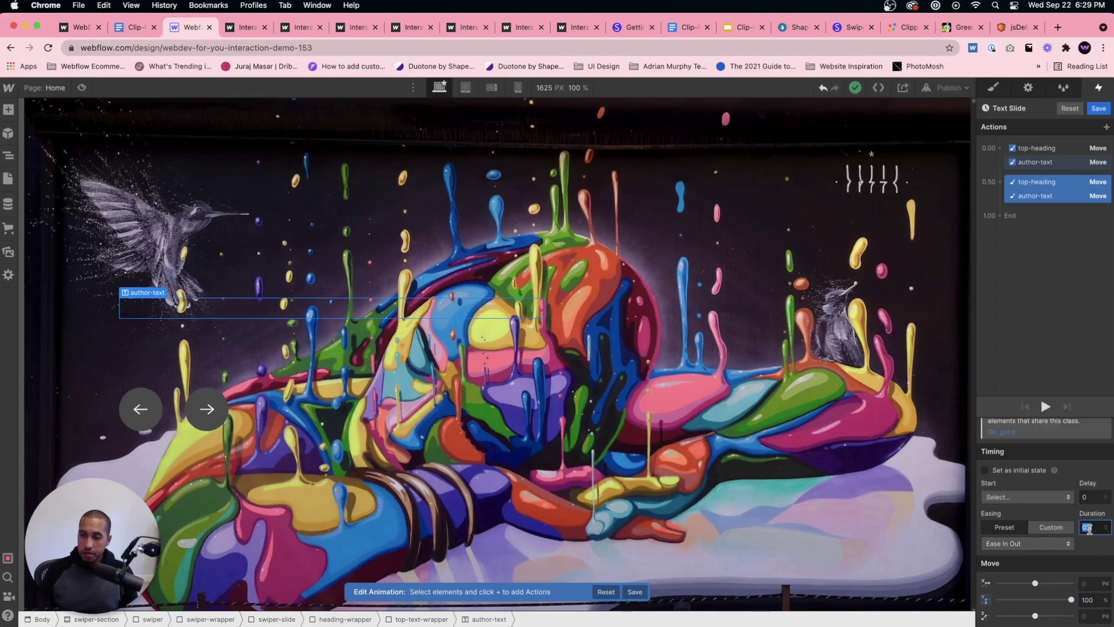
{"action": "left_click", "coordinate": [1027, 543]}
{"action": "left_click", "coordinate": [1005, 101]}
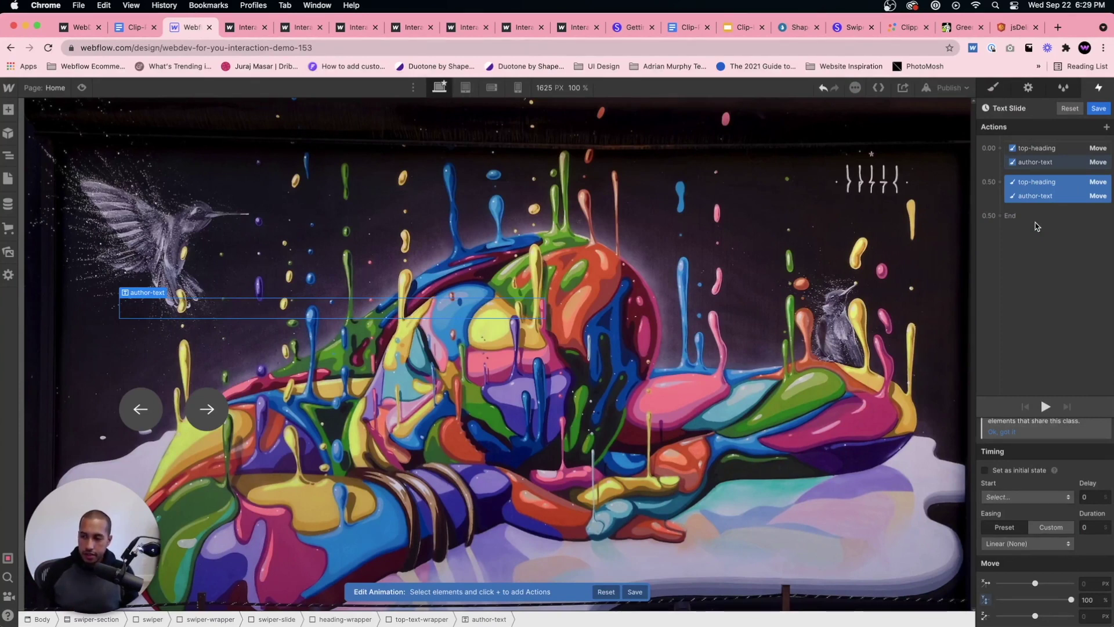
{"action": "left_click_drag", "start_coordinate": [1037, 226], "coordinate": [1040, 208]}
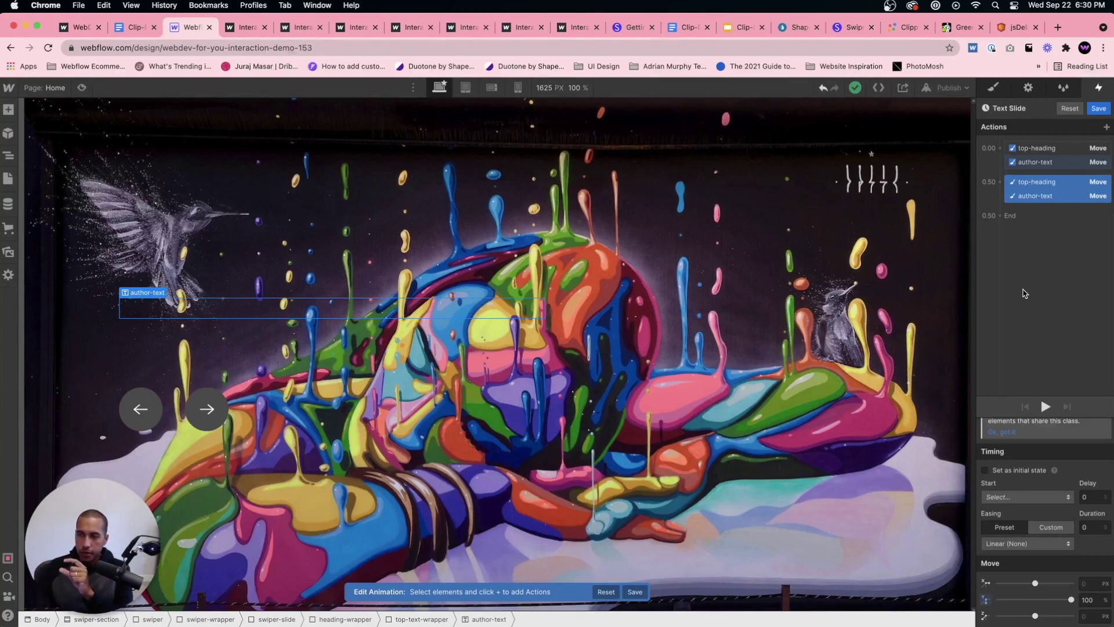
{"action": "left_click_drag", "start_coordinate": [1067, 150], "coordinate": [1033, 222]}
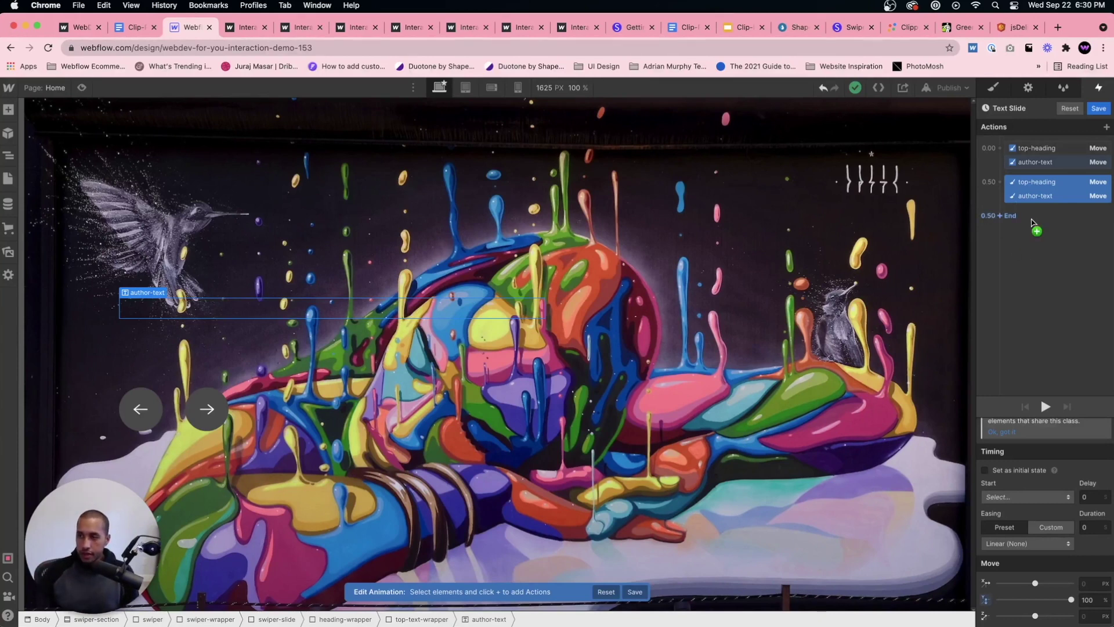
{"action": "left_click_drag", "start_coordinate": [1032, 222], "coordinate": [1012, 138]}
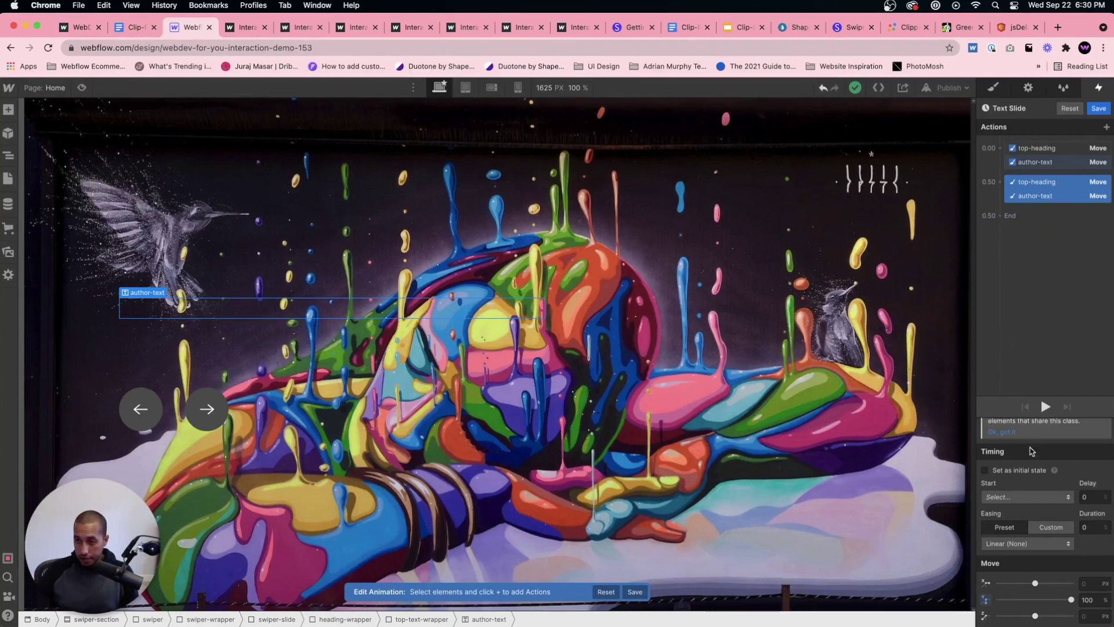
Duplicate the starting top-heading and author-text Move actions as a third group at the end of the Text Slide timeline.
{"action": "scroll", "coordinate": [1042, 423], "scroll_direction": "up", "scroll_amount": 3}
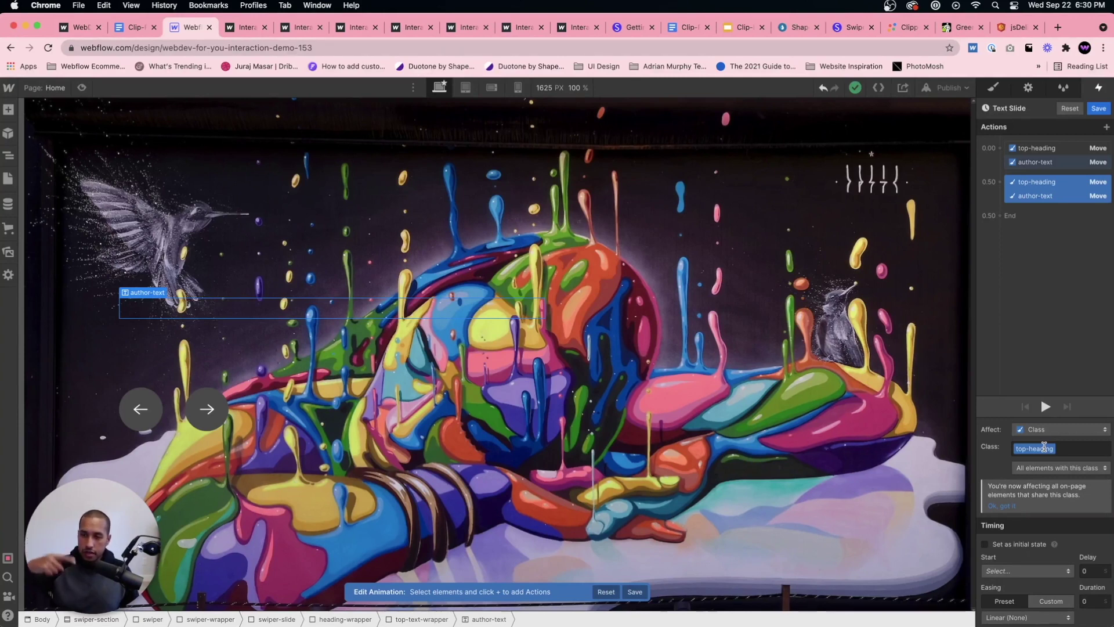
{"action": "left_click_drag", "start_coordinate": [1045, 196], "coordinate": [1040, 167]}
{"action": "left_click", "coordinate": [1040, 164]}
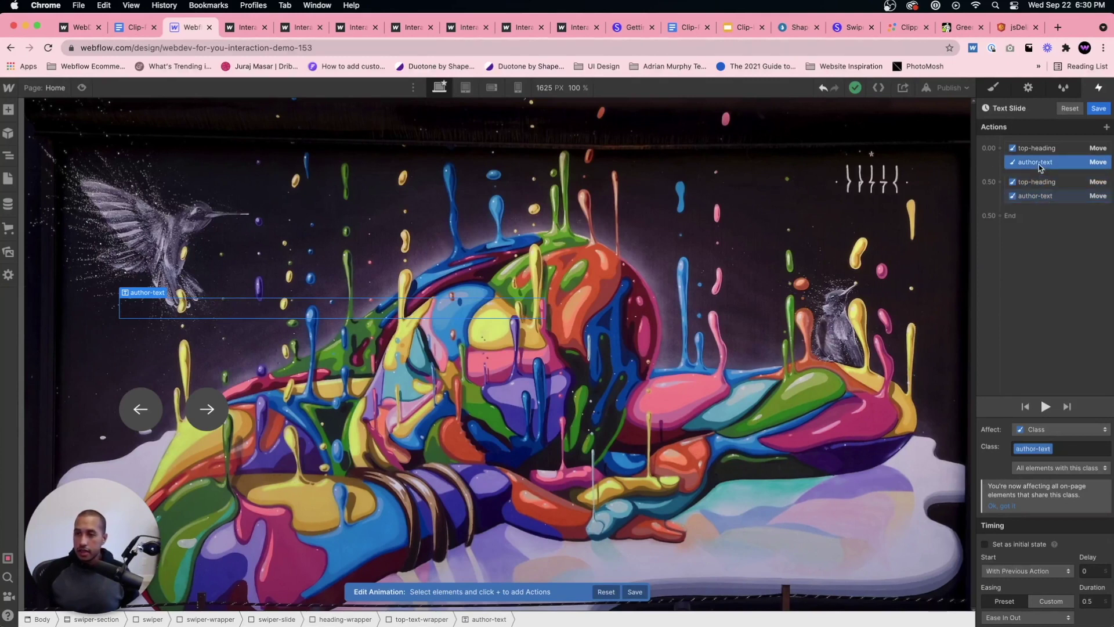
{"action": "left_click", "coordinate": [1052, 181]}
{"action": "left_click_drag", "start_coordinate": [1051, 182], "coordinate": [1044, 205]}
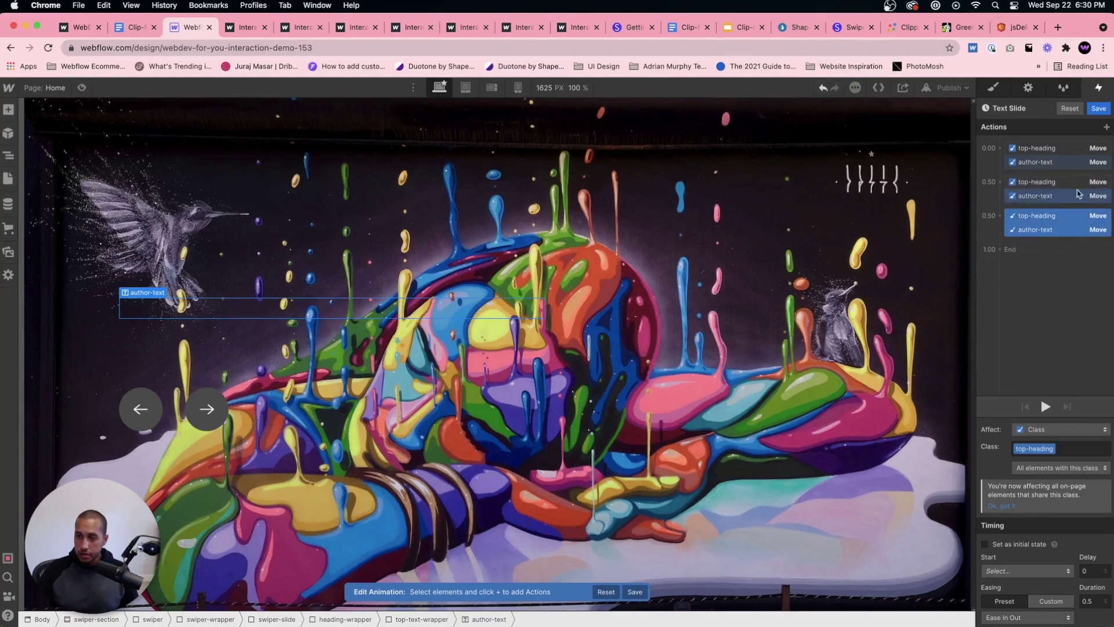
Set the vertical move to 0% and the delay to 0.7 s for the third top-heading and author-text group.
{"action": "left_click", "coordinate": [1107, 182]}
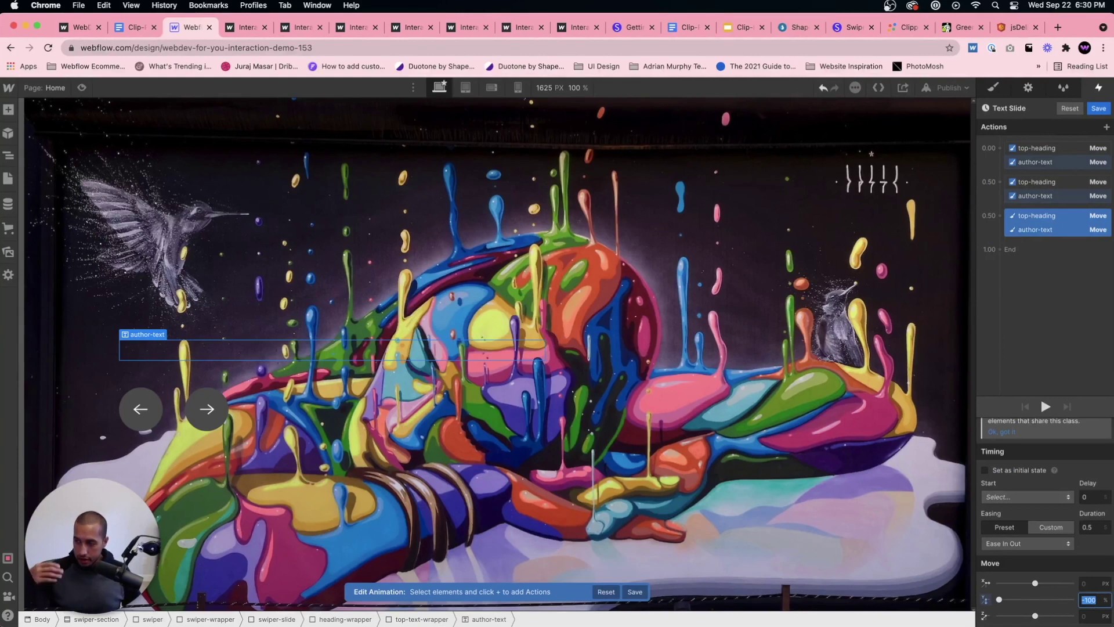
{"action": "type", "text": "0"}
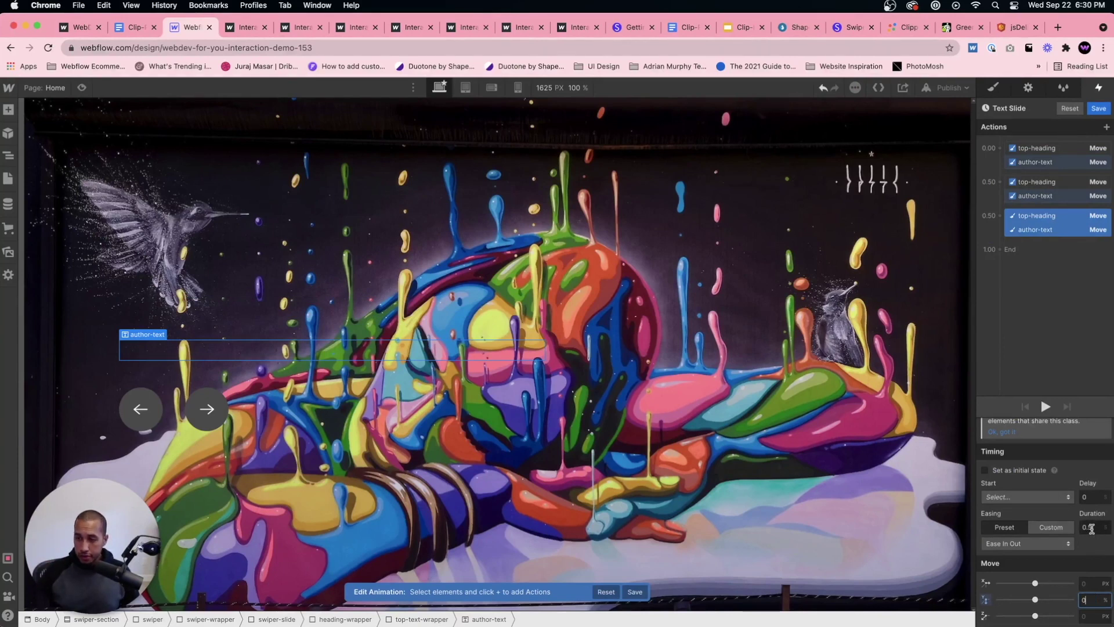
{"action": "left_click", "coordinate": [1090, 497]}
{"action": "type", "text": "0.7"}
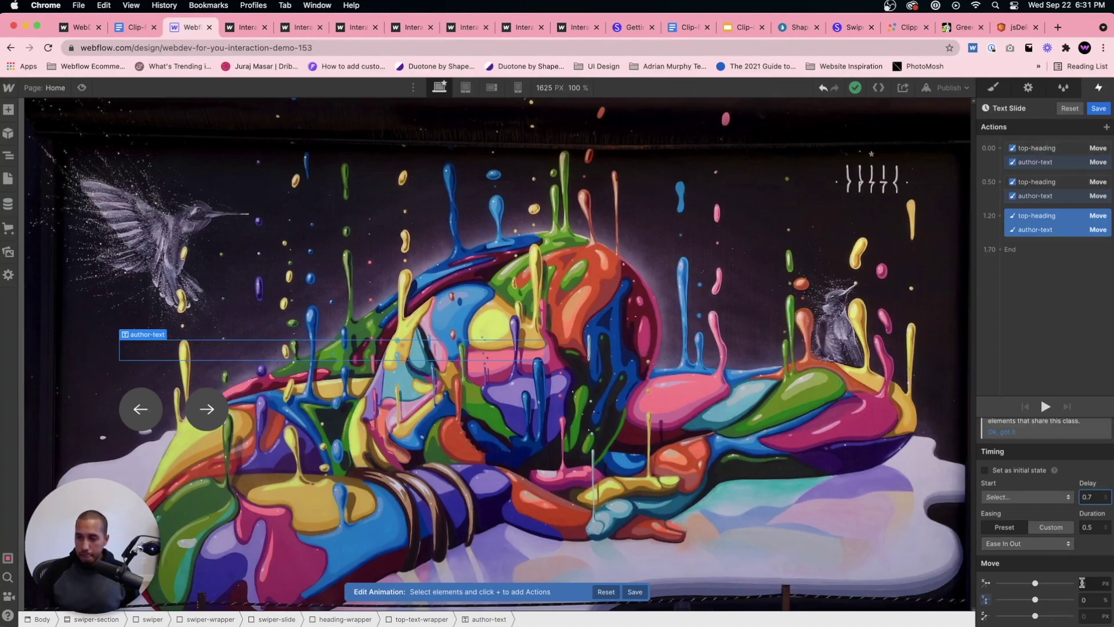
Set the delay of the last author-text Move action to 0.9 s and save the Text Slide animation.
{"action": "left_click", "coordinate": [1031, 231]}
{"action": "left_click", "coordinate": [1030, 230]}
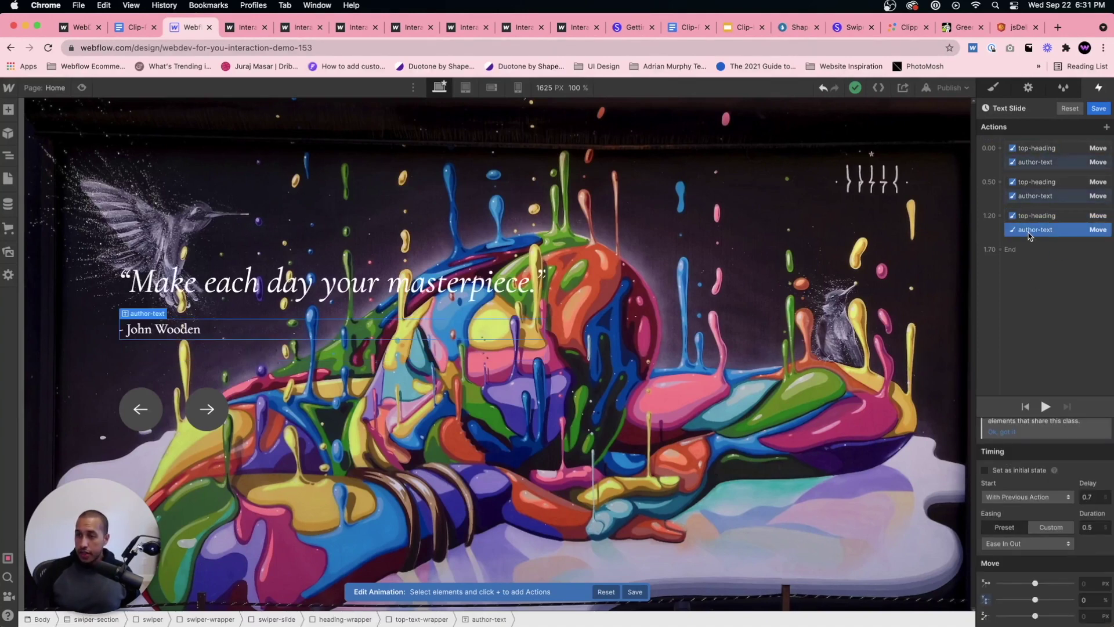
{"action": "left_click", "coordinate": [1036, 218]}
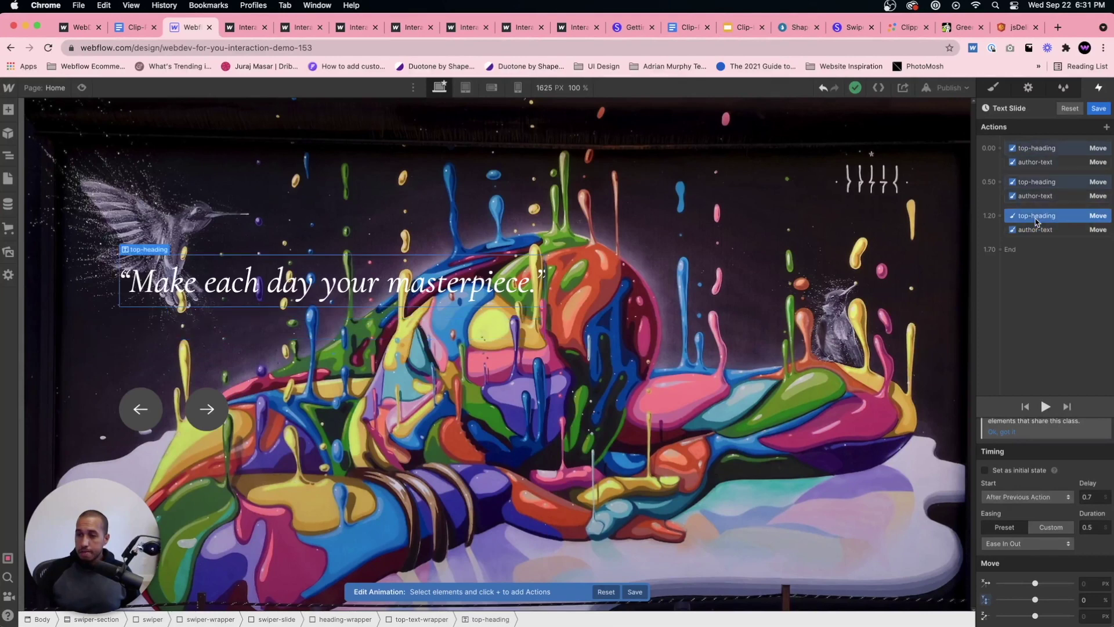
{"action": "left_click", "coordinate": [1036, 230]}
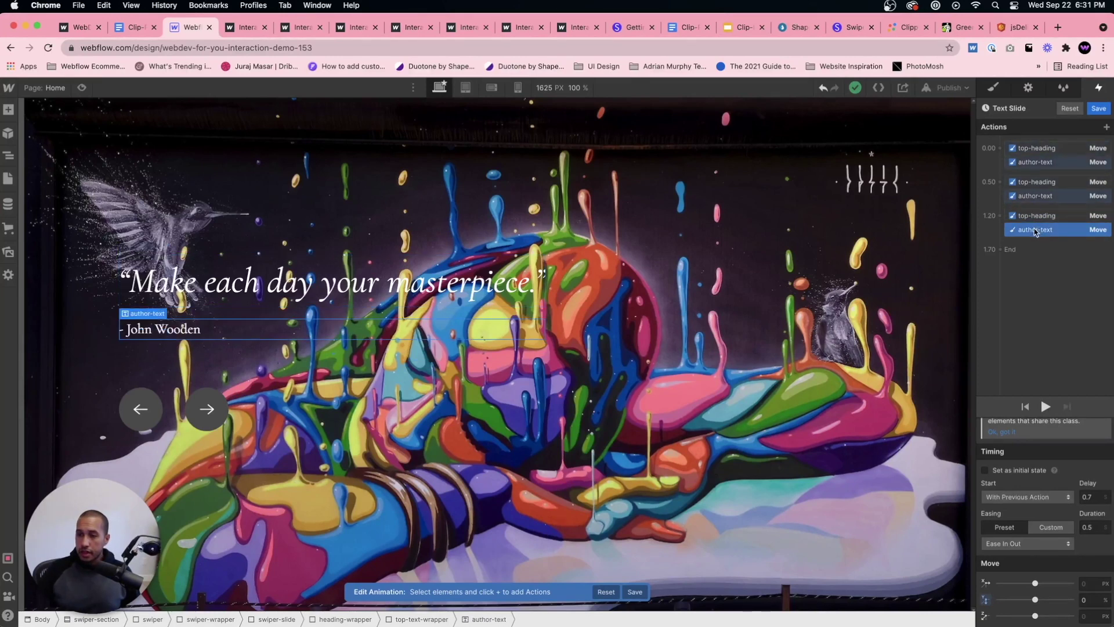
{"action": "left_click", "coordinate": [1093, 497]}
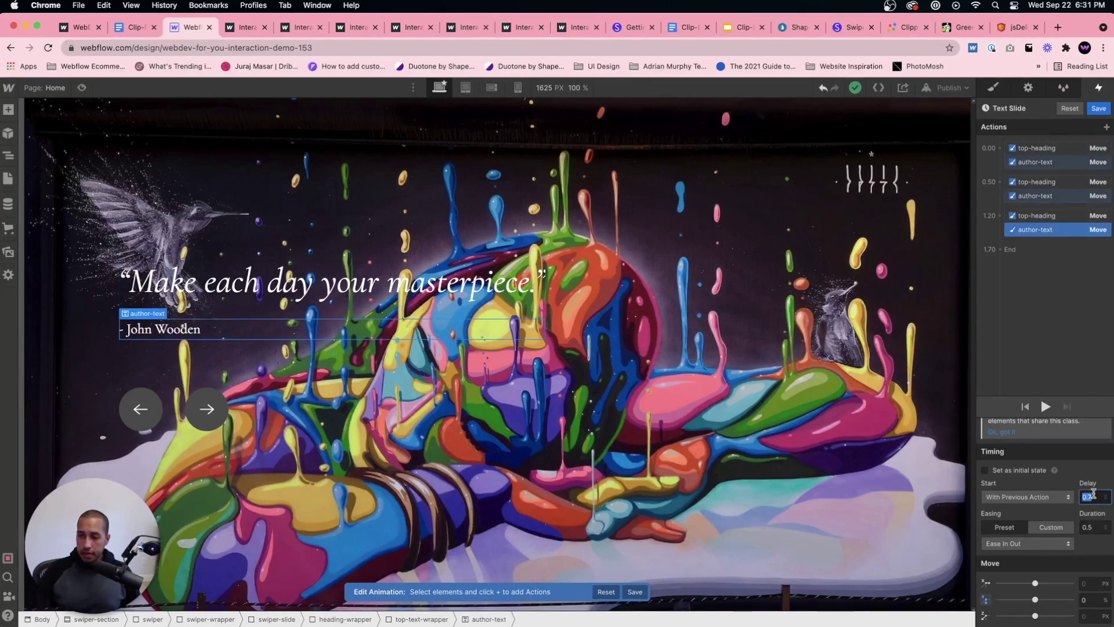
{"action": "key", "text": "BackSpace"}
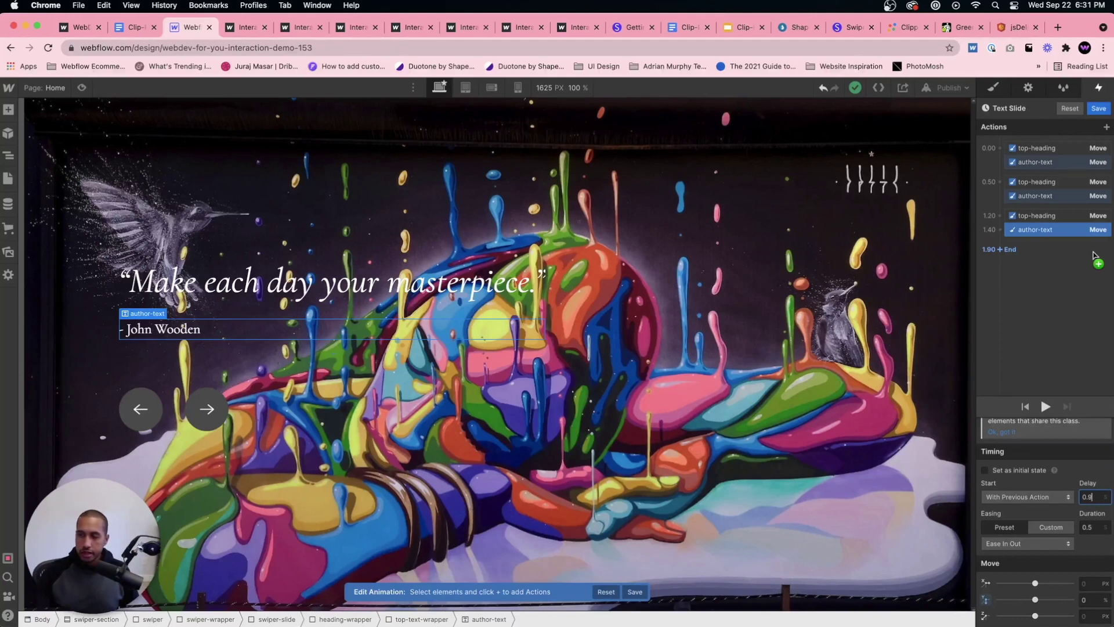
{"action": "left_click_drag", "start_coordinate": [1095, 256], "coordinate": [1045, 208]}
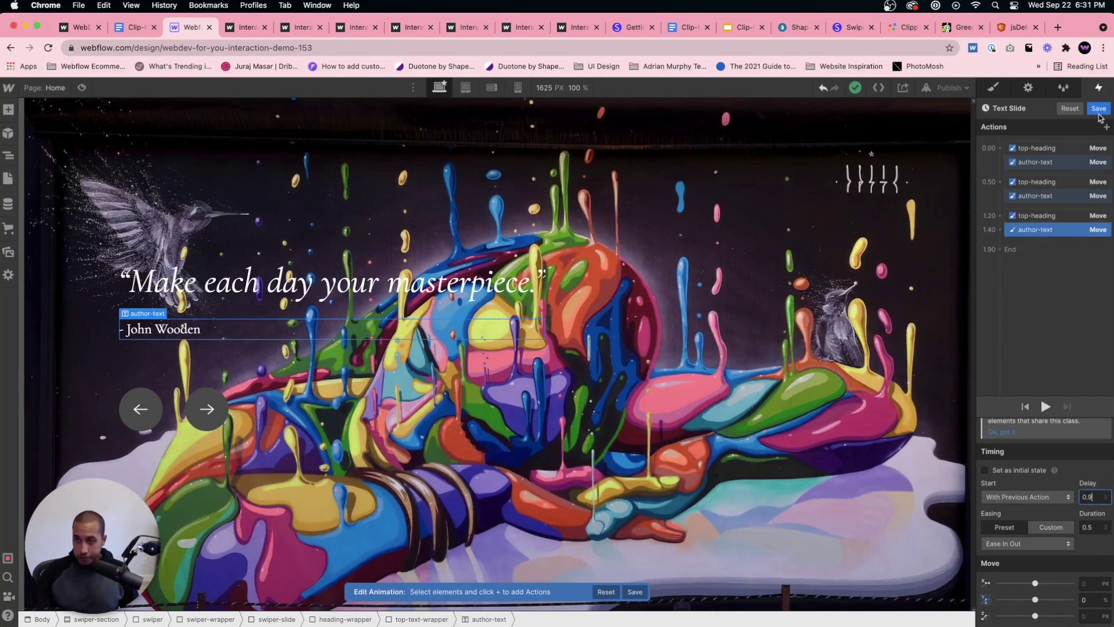
{"action": "left_click_drag", "start_coordinate": [1100, 110], "coordinate": [1038, 252]}
{"action": "scroll", "coordinate": [1062, 510], "scroll_direction": "up", "scroll_amount": 3}
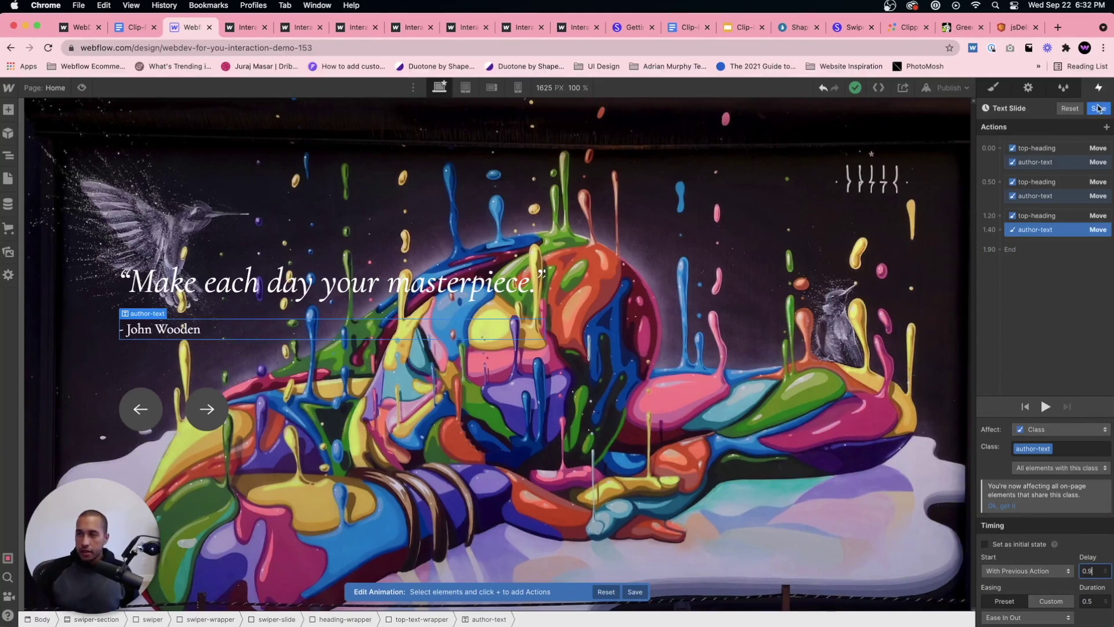
{"action": "left_click", "coordinate": [1099, 108]}
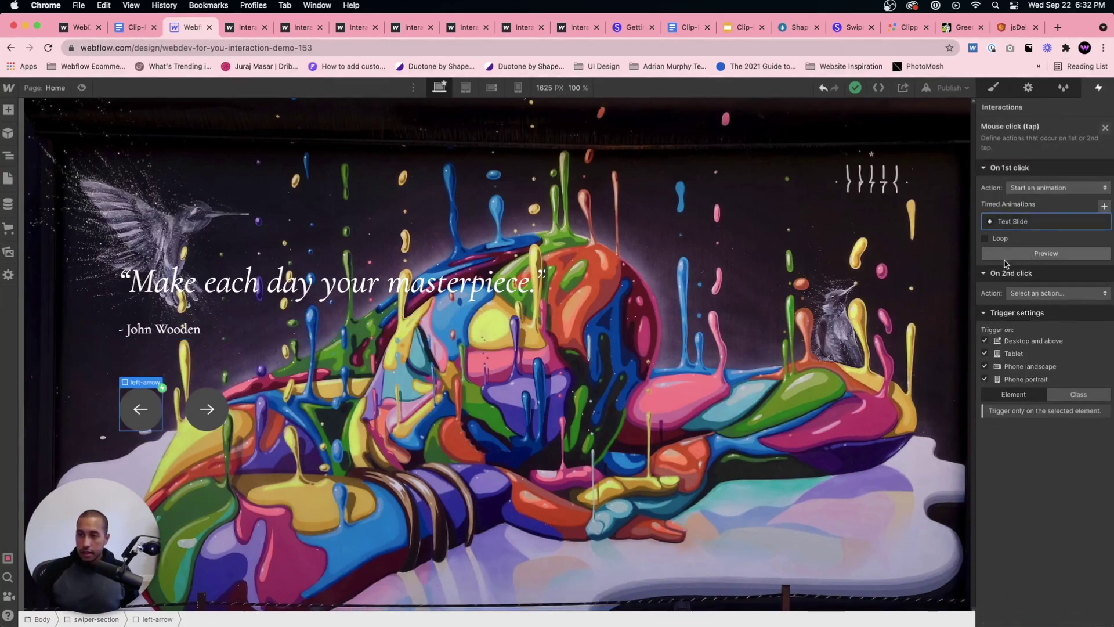
Make the left arrow's second click start the Text Slide animation.
{"action": "left_click", "coordinate": [1037, 293]}
{"action": "left_click", "coordinate": [1039, 308]}
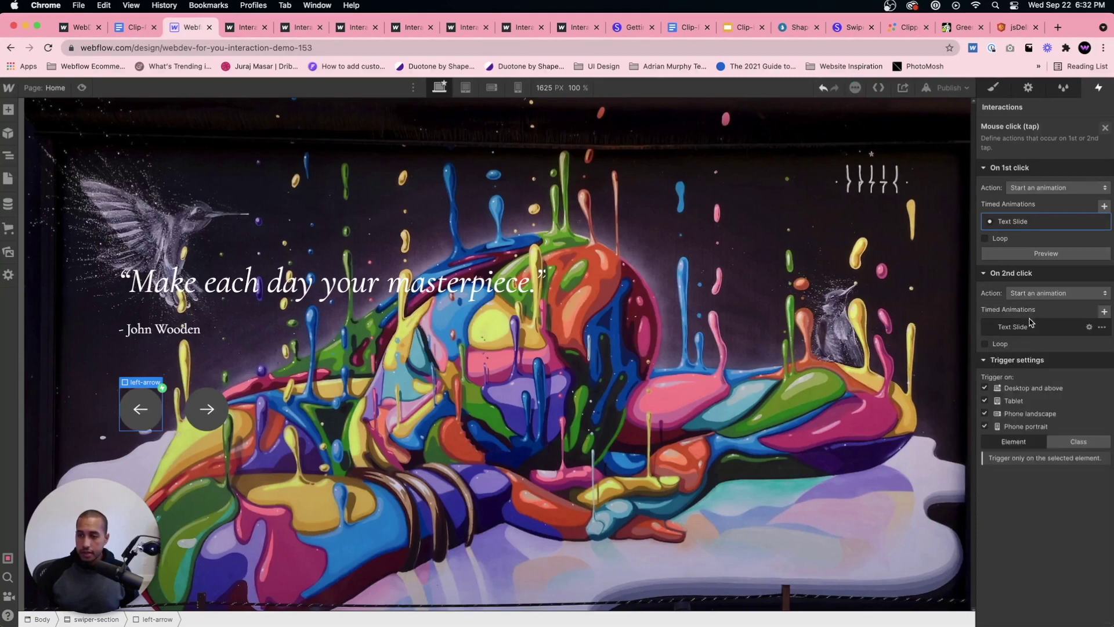
{"action": "left_click", "coordinate": [1000, 329]}
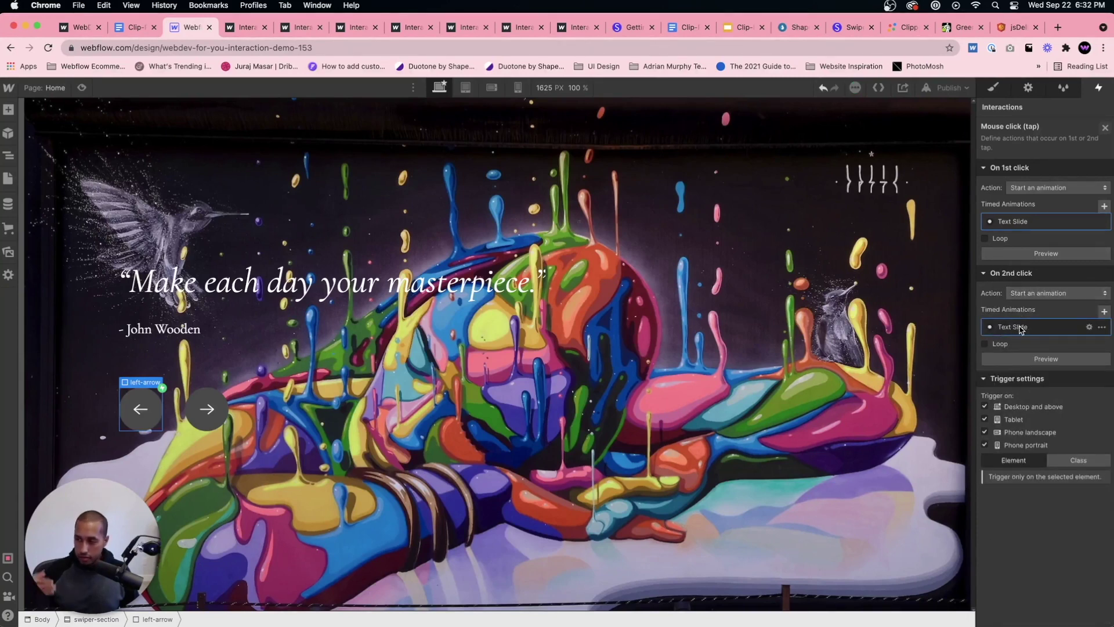
Add a mouse click (tap) trigger to the right arrow that starts the Text Slide animation on both first and second click.
{"action": "left_click", "coordinate": [207, 409]}
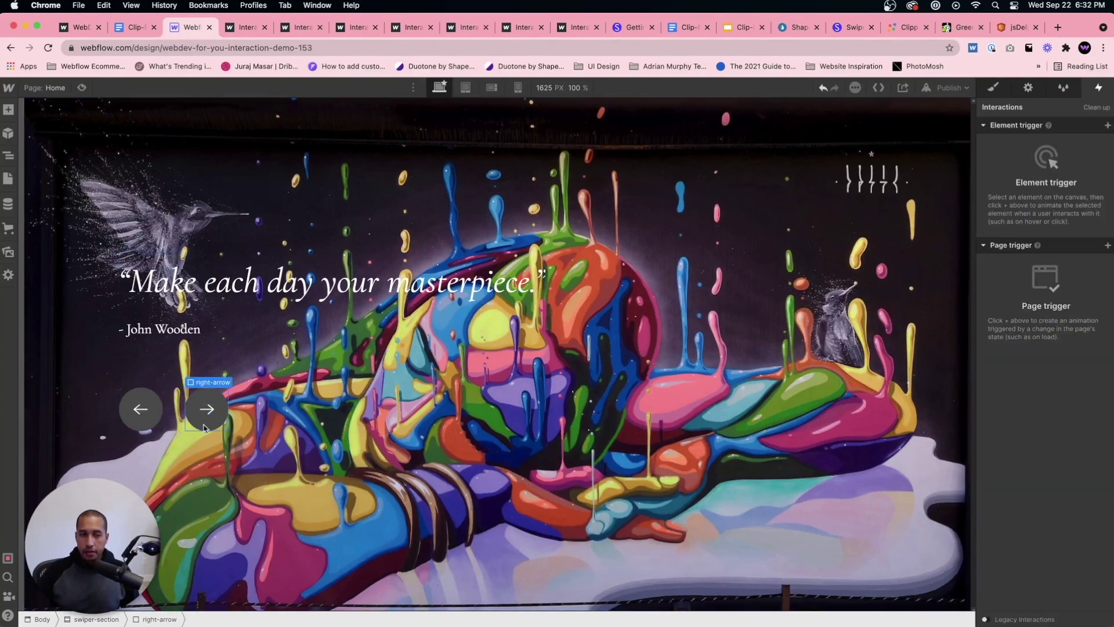
{"action": "left_click", "coordinate": [1106, 124]}
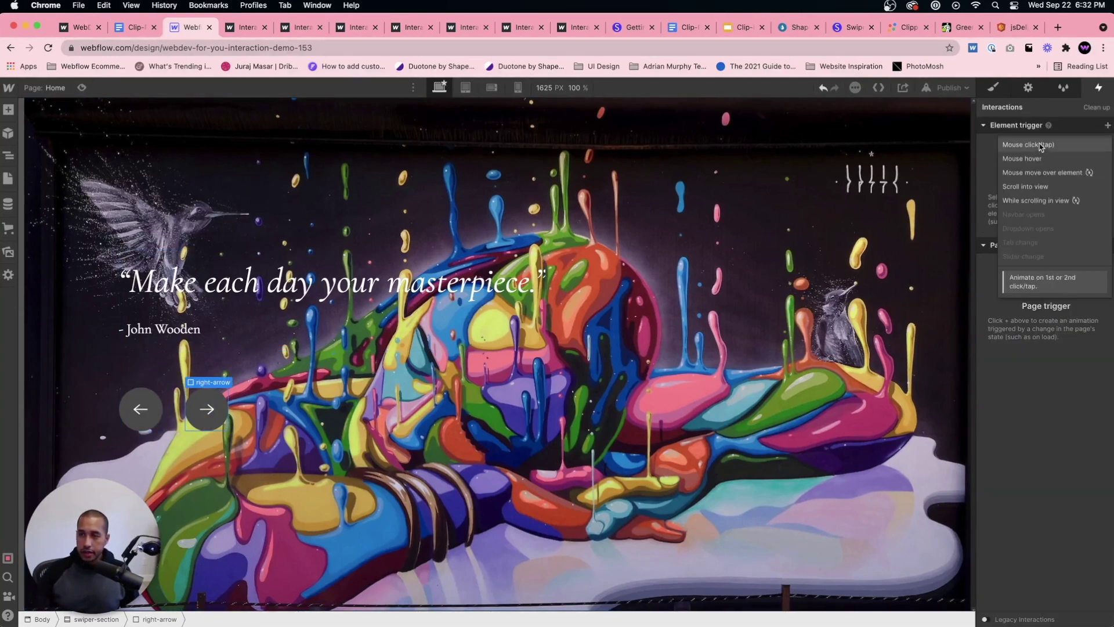
{"action": "left_click", "coordinate": [1022, 141]}
{"action": "left_click", "coordinate": [1031, 188]}
{"action": "left_click", "coordinate": [1037, 216]}
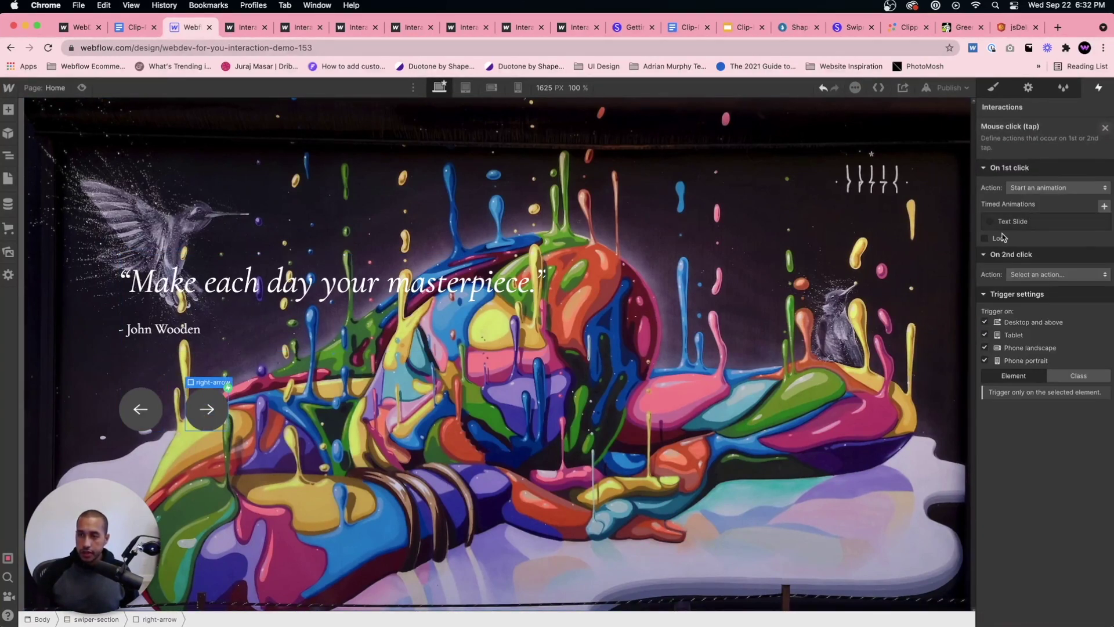
{"action": "left_click", "coordinate": [1013, 222]}
{"action": "left_click", "coordinate": [1043, 295]}
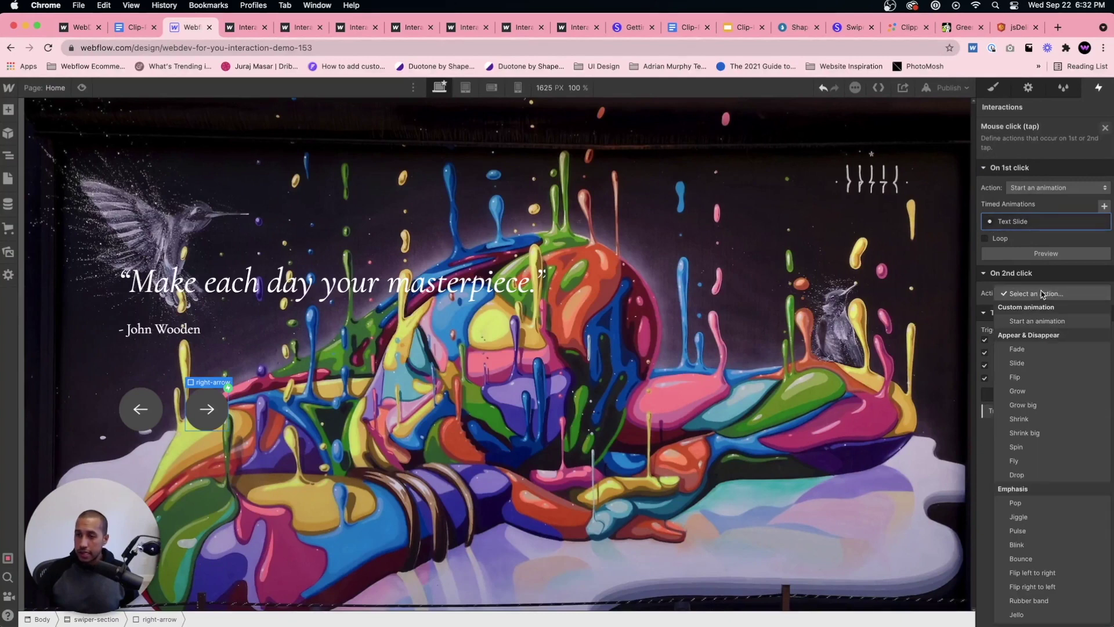
{"action": "left_click", "coordinate": [1025, 321]}
{"action": "left_click", "coordinate": [940, 261]}
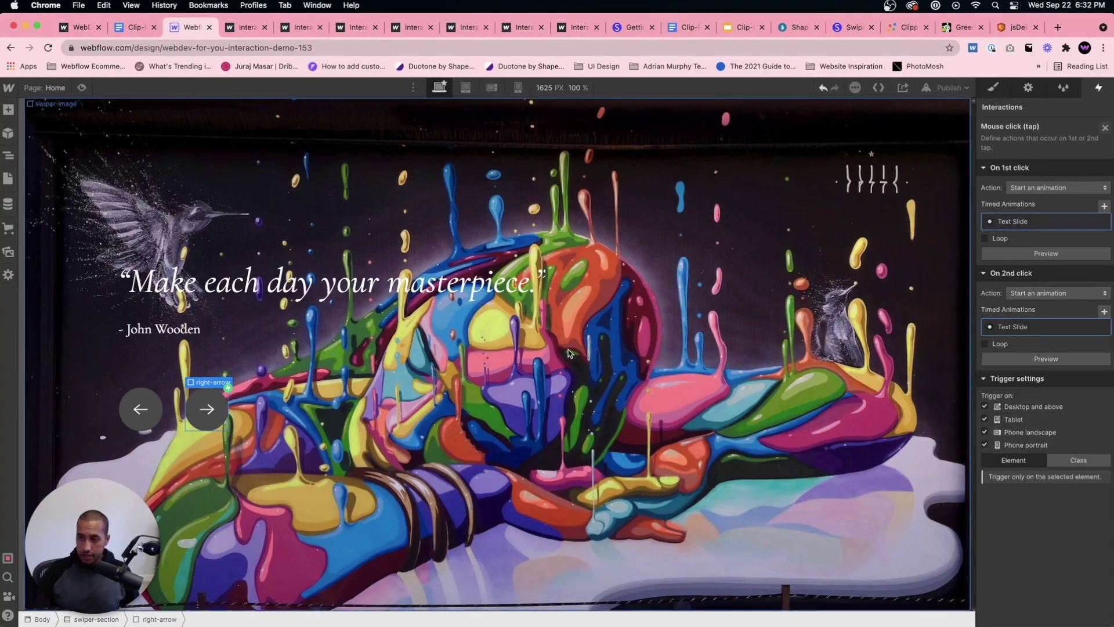
Check the mouse click trigger assigned to the left arrow.
{"action": "left_click", "coordinate": [207, 407]}
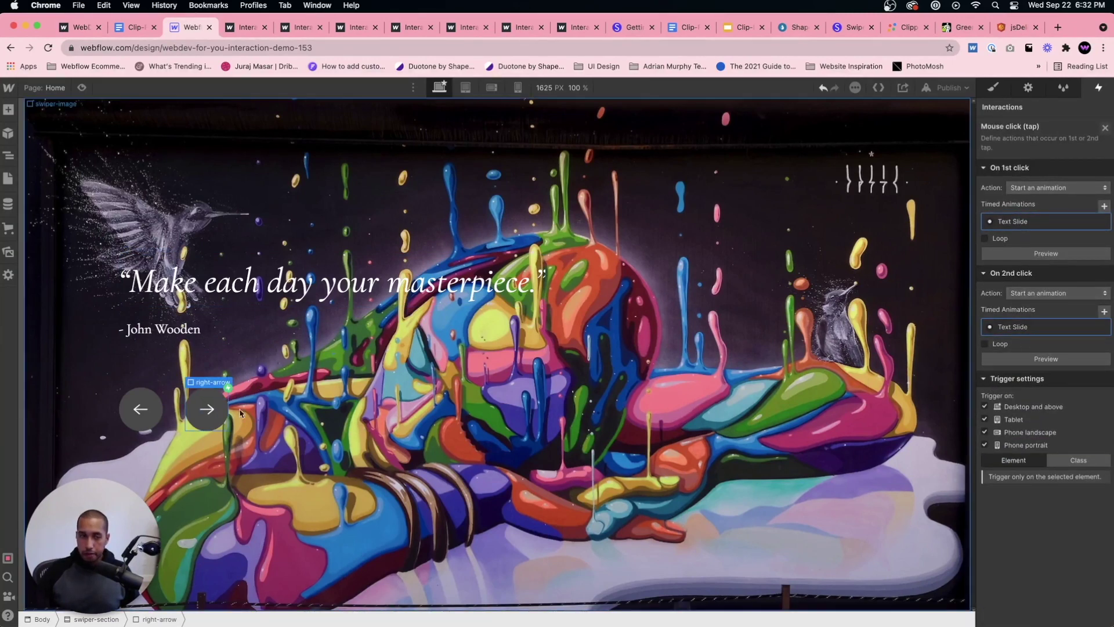
{"action": "left_click", "coordinate": [159, 426]}
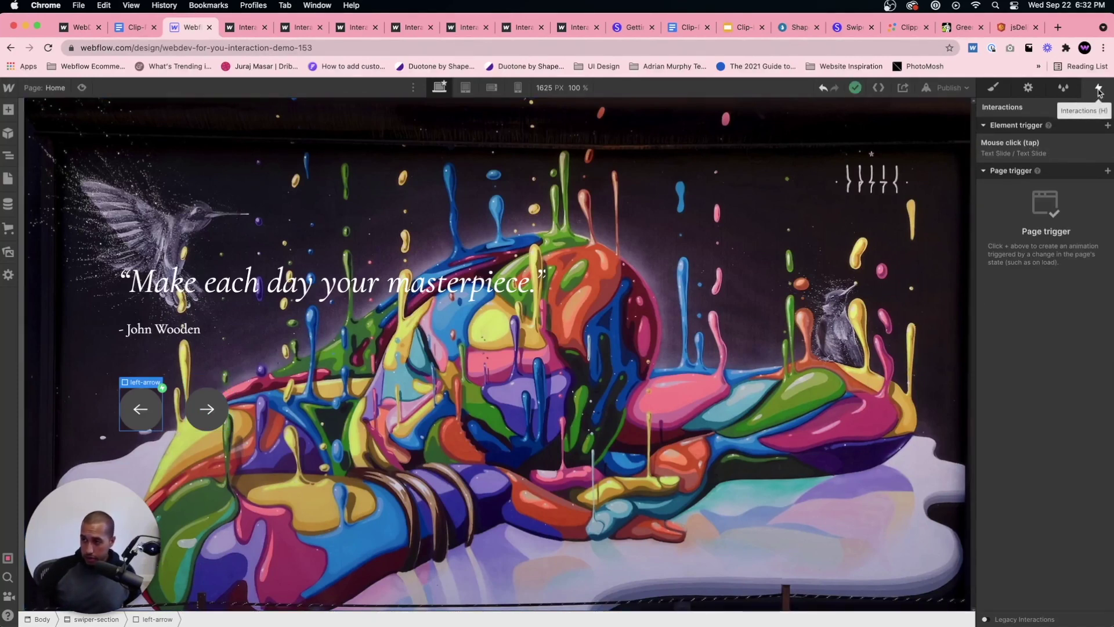
{"action": "left_click", "coordinate": [543, 395]}
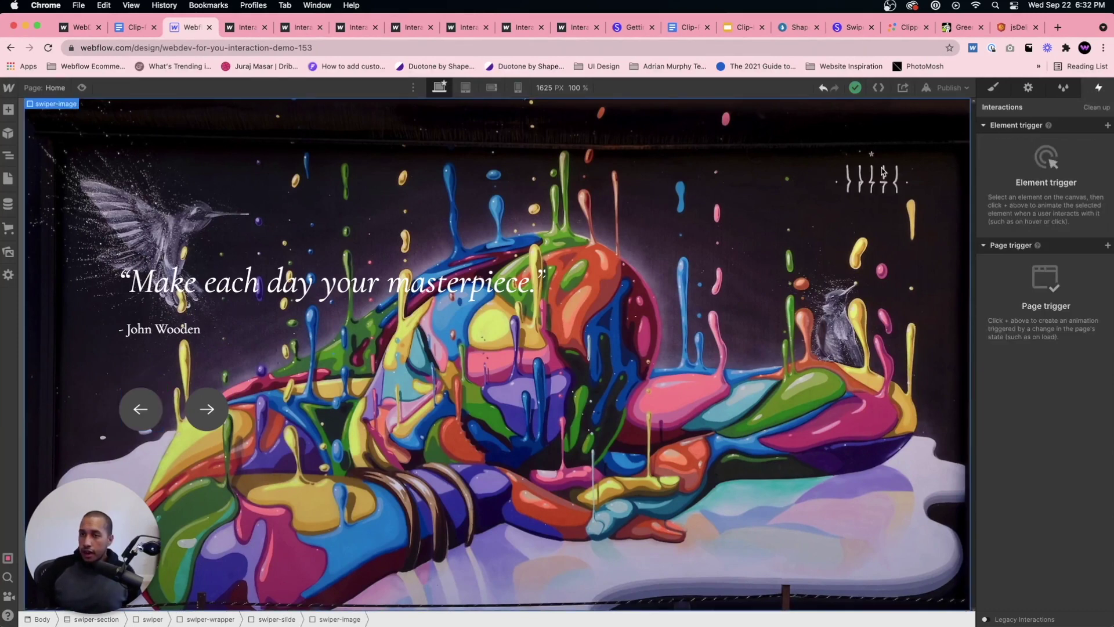
Publish the site to its webflow.io domain and open the live page.
{"action": "left_click", "coordinate": [949, 88]}
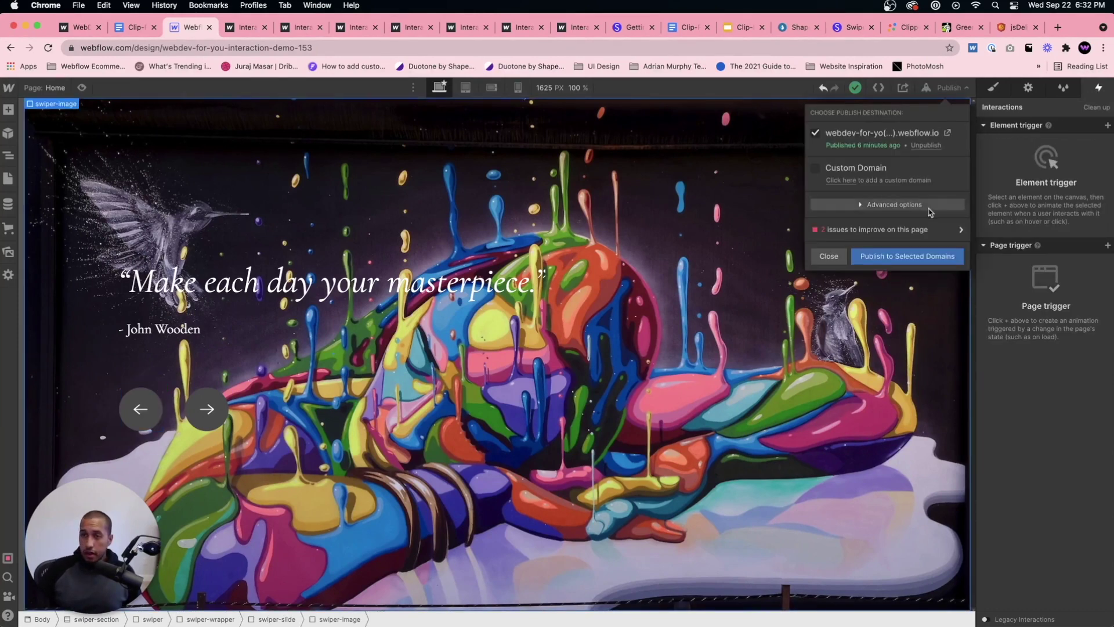
{"action": "left_click", "coordinate": [914, 255]}
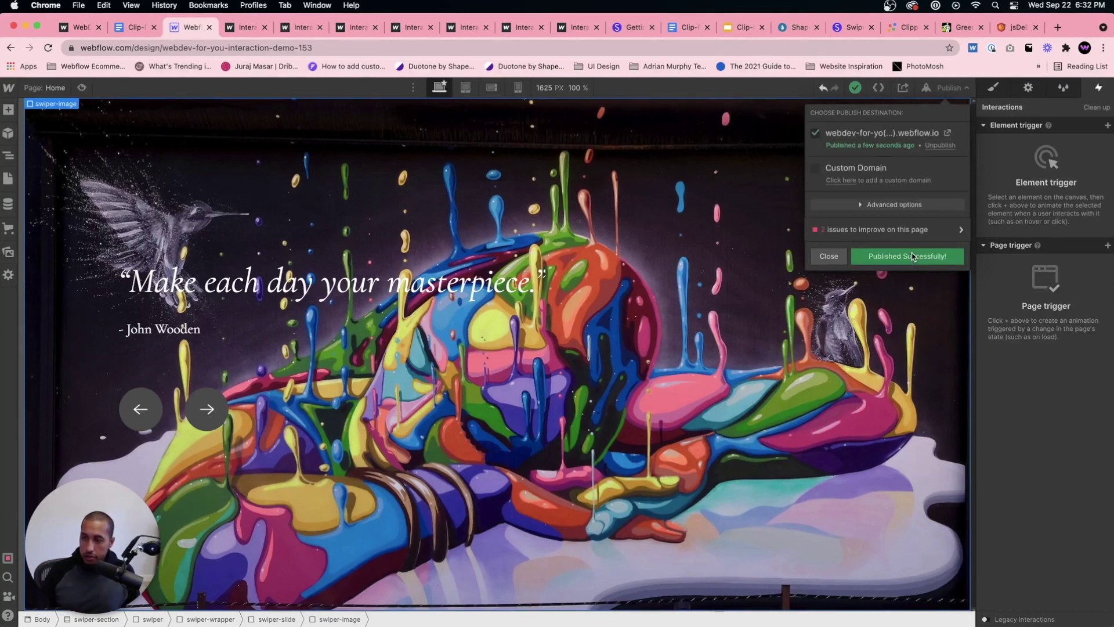
{"action": "left_click", "coordinate": [947, 132]}
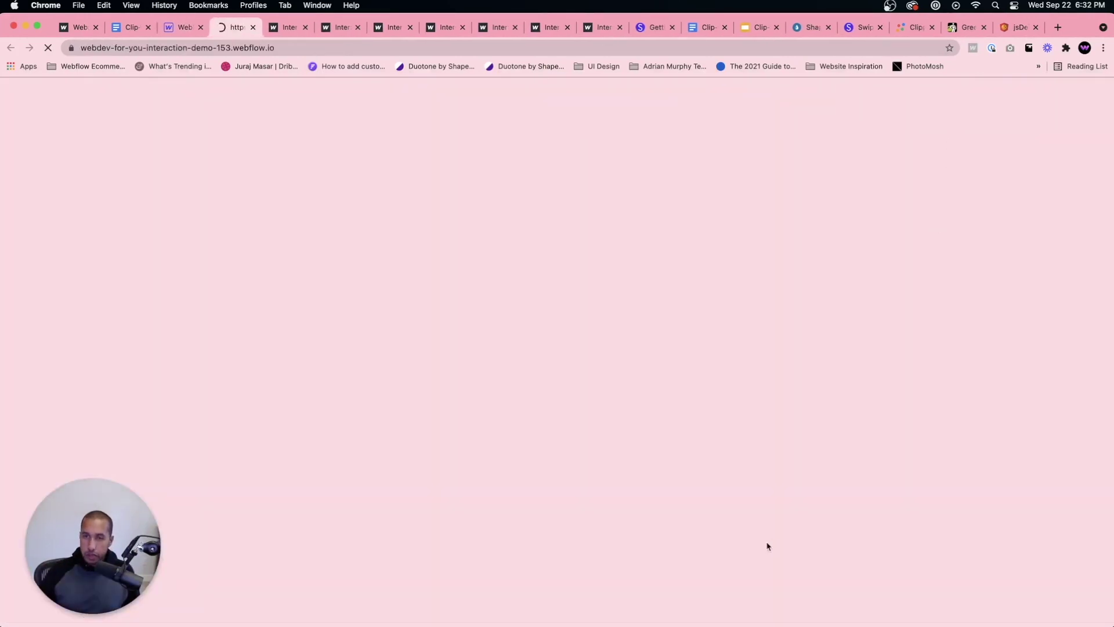
Test the text animation with the right arrow on the live page, and return to the page design.
{"action": "left_click", "coordinate": [208, 412]}
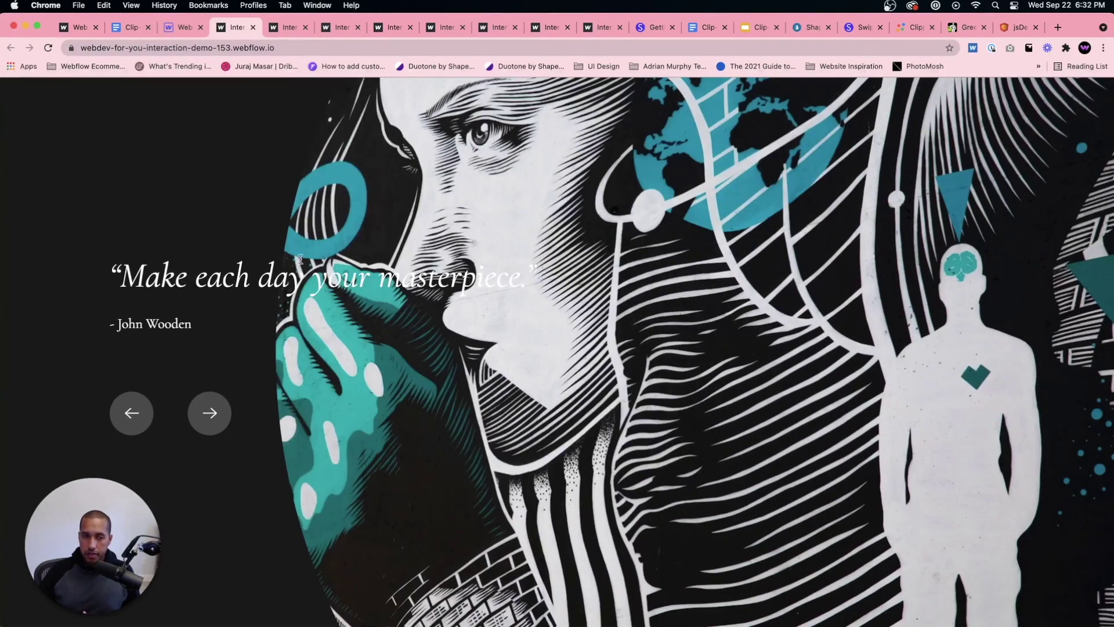
{"action": "left_click", "coordinate": [219, 412]}
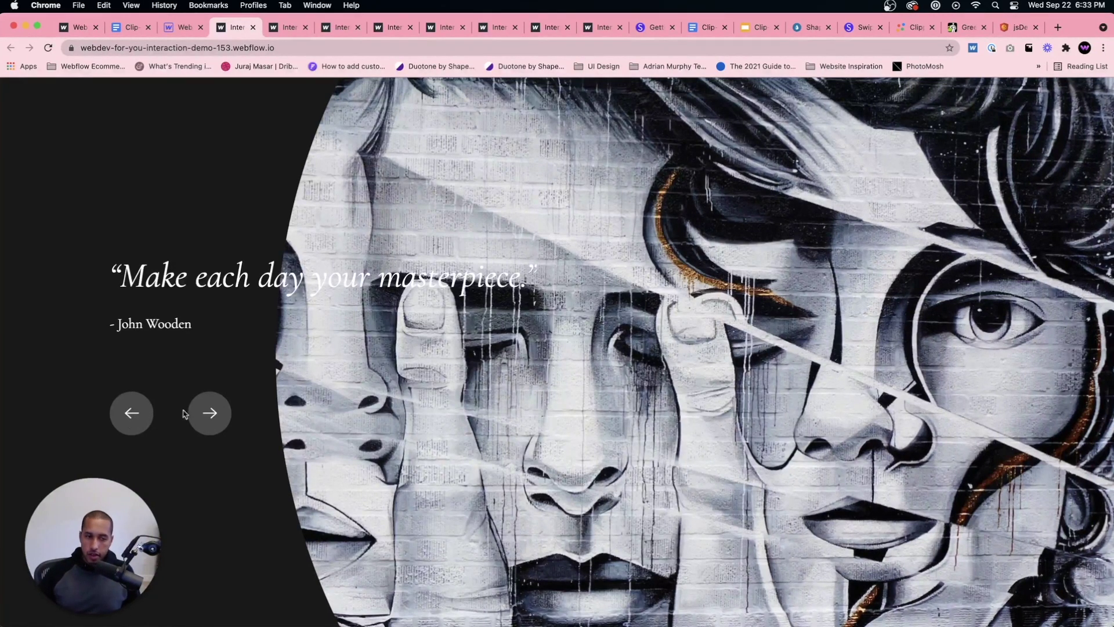
{"action": "left_click", "coordinate": [174, 27]}
{"action": "left_click", "coordinate": [815, 255]}
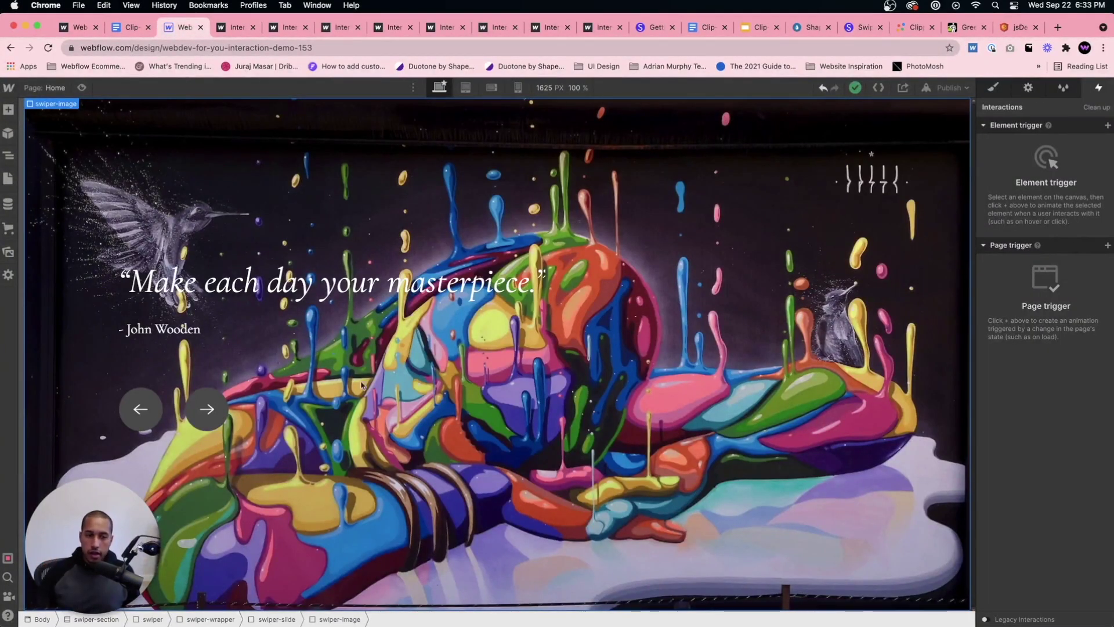
Try the pointer cursor on the left arrow's enabled style, and reset the cursor setting.
{"action": "left_click", "coordinate": [141, 408]}
{"action": "left_click", "coordinate": [993, 88]}
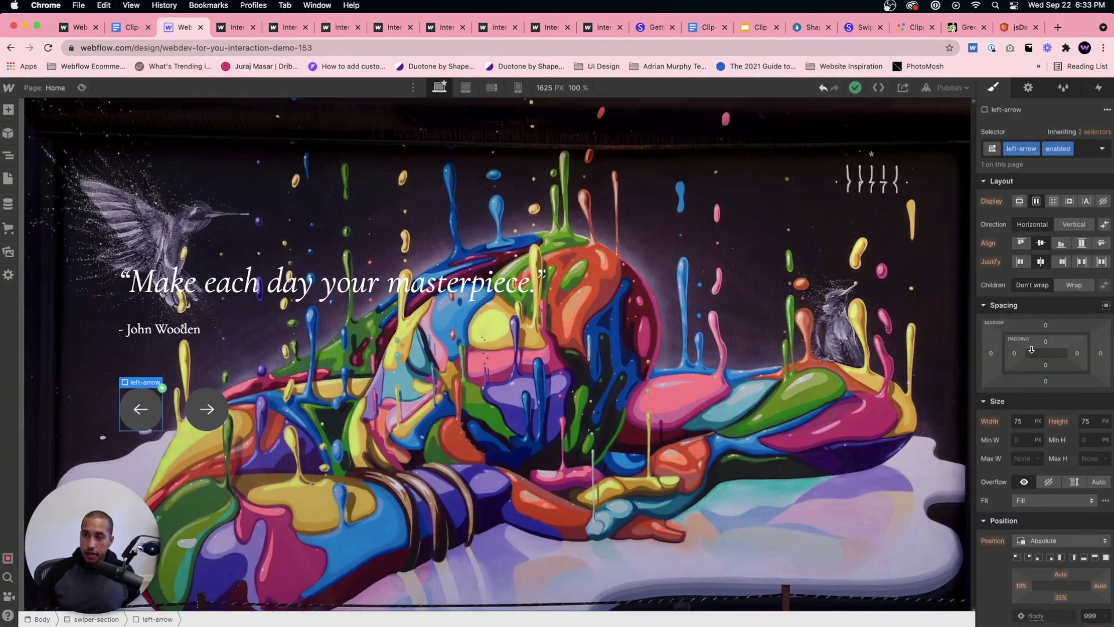
{"action": "scroll", "coordinate": [1000, 595], "scroll_direction": "down", "scroll_amount": 10}
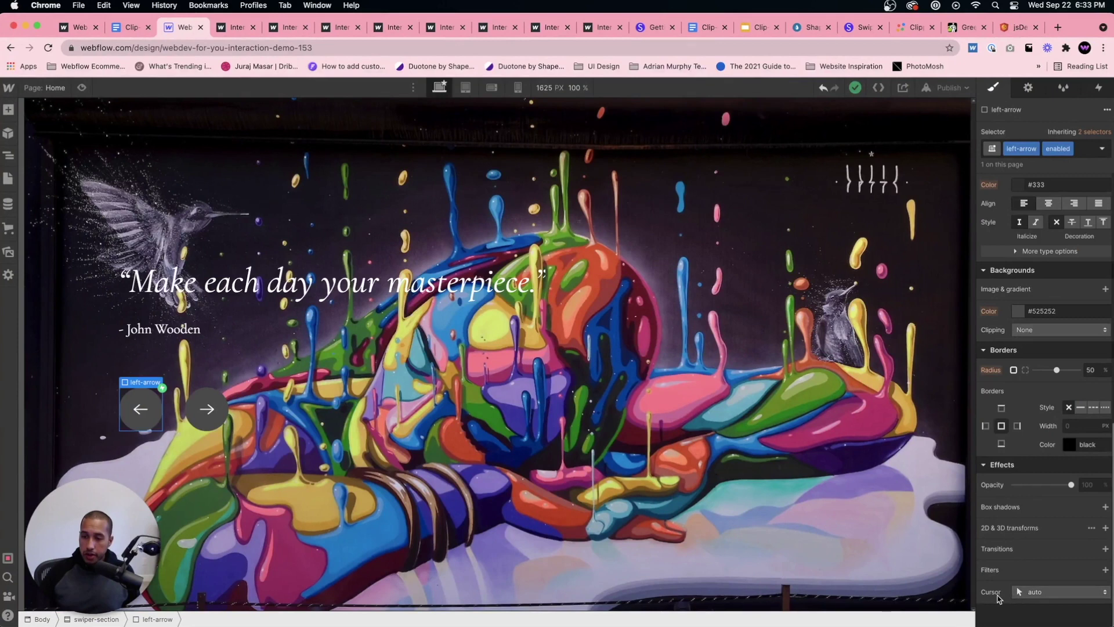
{"action": "left_click", "coordinate": [1021, 592]}
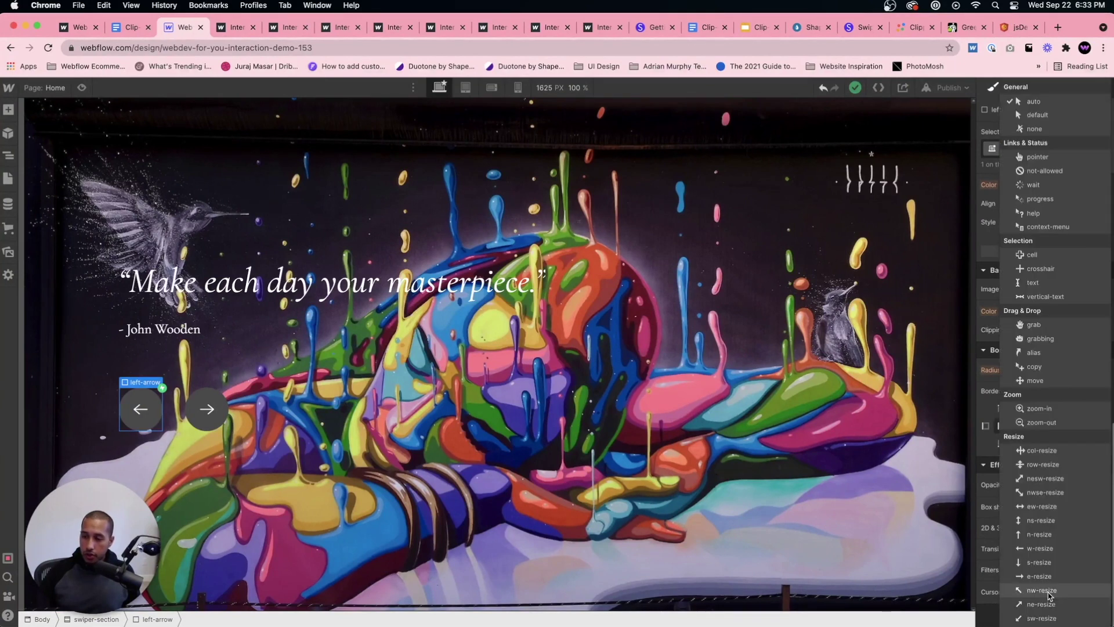
{"action": "left_click", "coordinate": [1042, 157]}
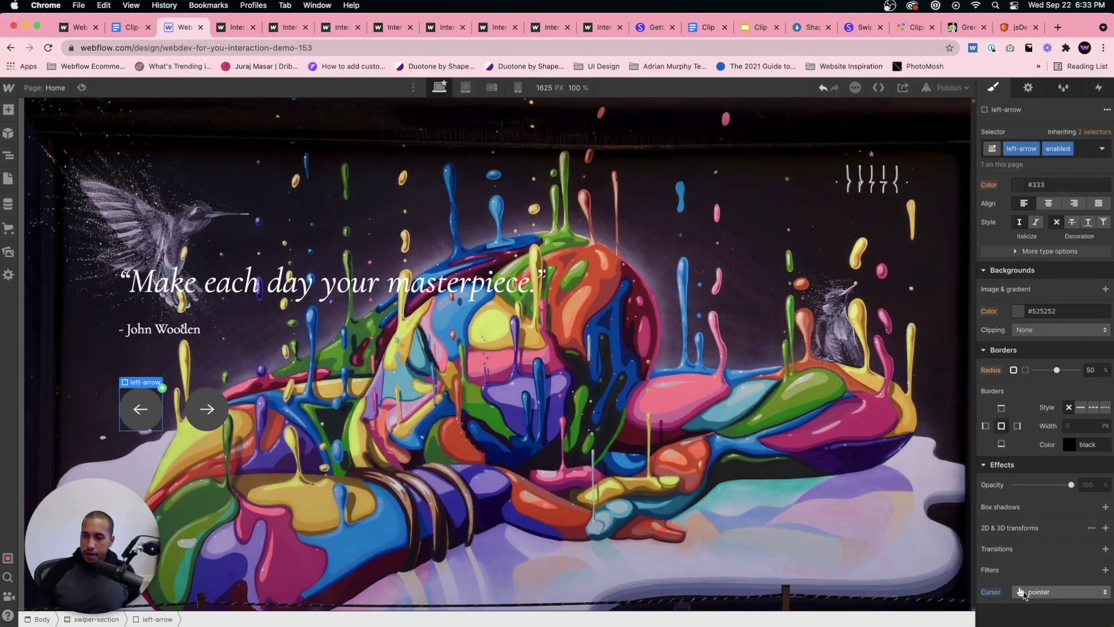
{"action": "left_click", "coordinate": [994, 592], "text": "alt"}
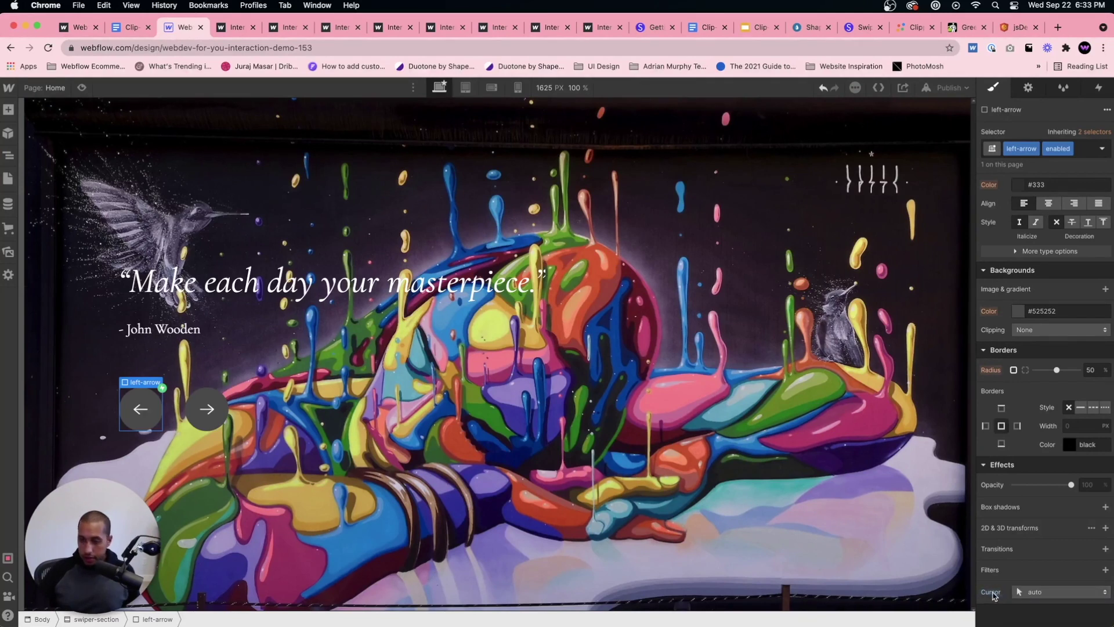
Set the cursor to pointer on the left arrow's base left-arrow class instead of its enabled combo class.
{"action": "left_click", "coordinate": [1096, 132]}
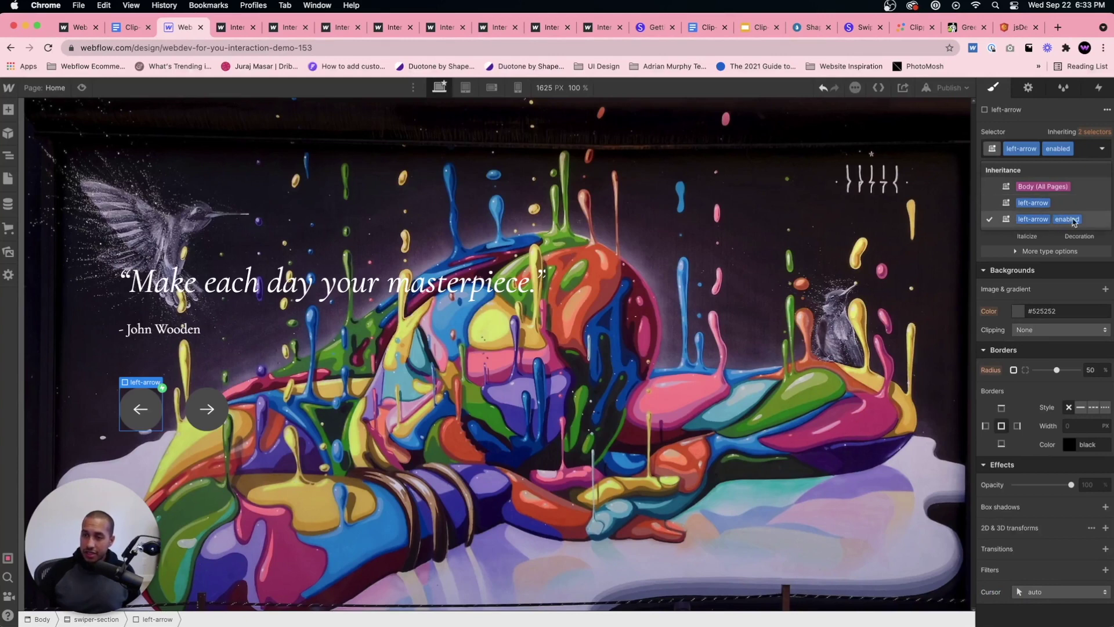
{"action": "left_click", "coordinate": [1032, 203]}
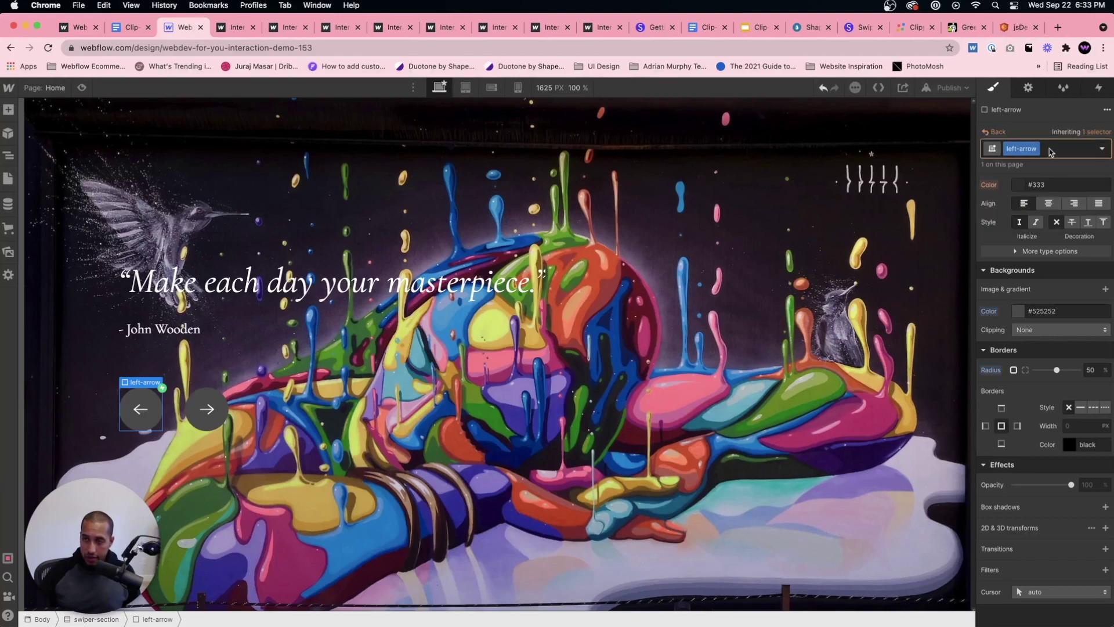
{"action": "left_click", "coordinate": [1039, 592]}
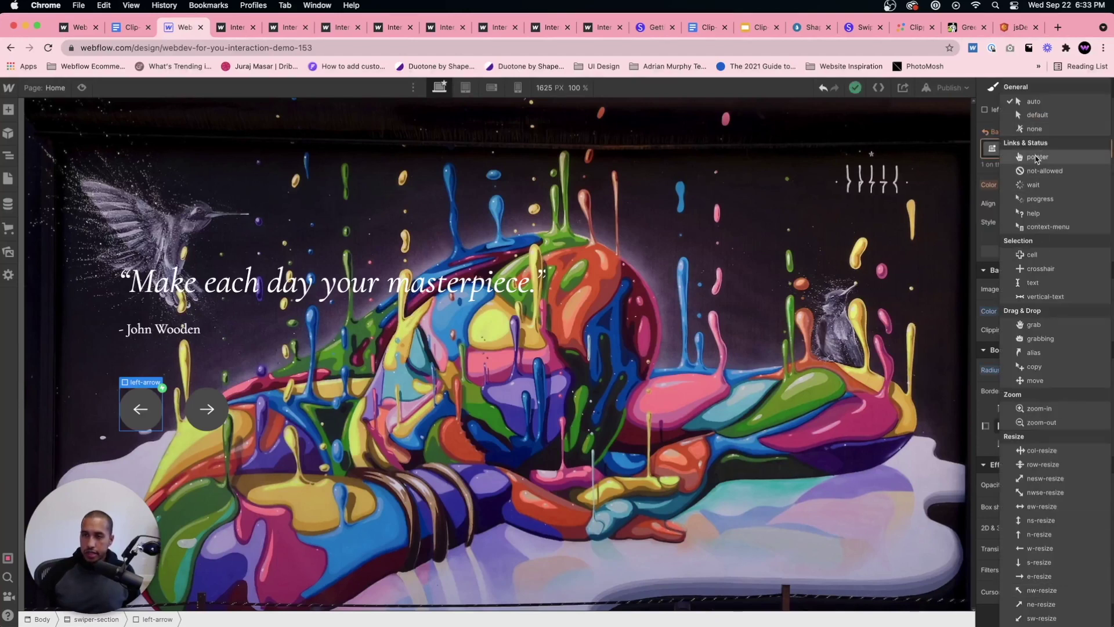
{"action": "left_click", "coordinate": [1051, 158]}
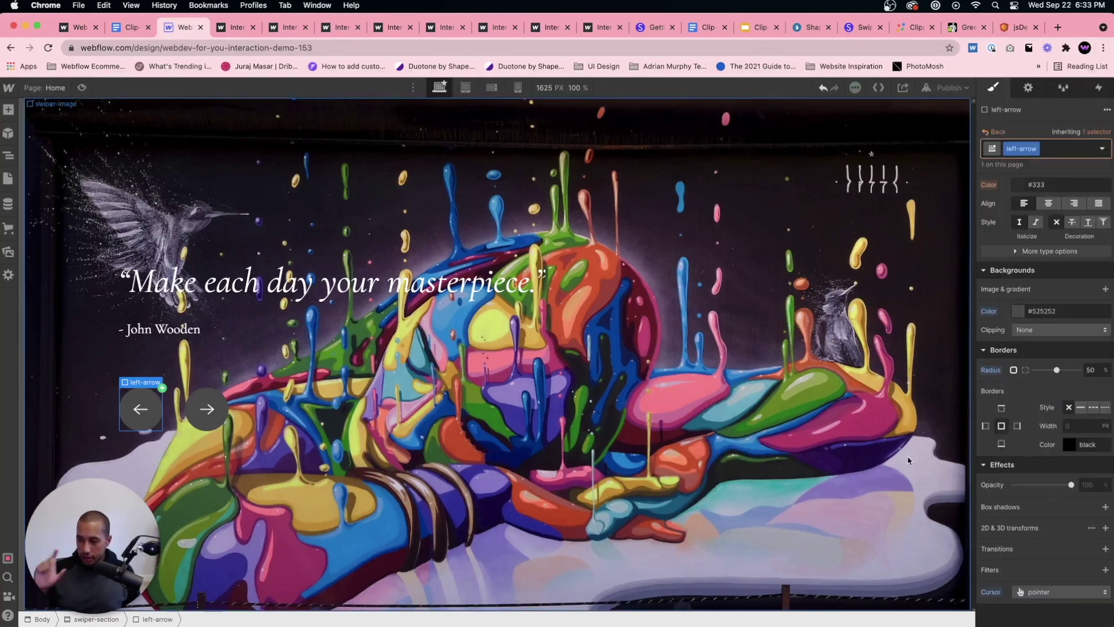
Set the cursor to pointer on the right arrow's base right-arrow class.
{"action": "left_click", "coordinate": [212, 422]}
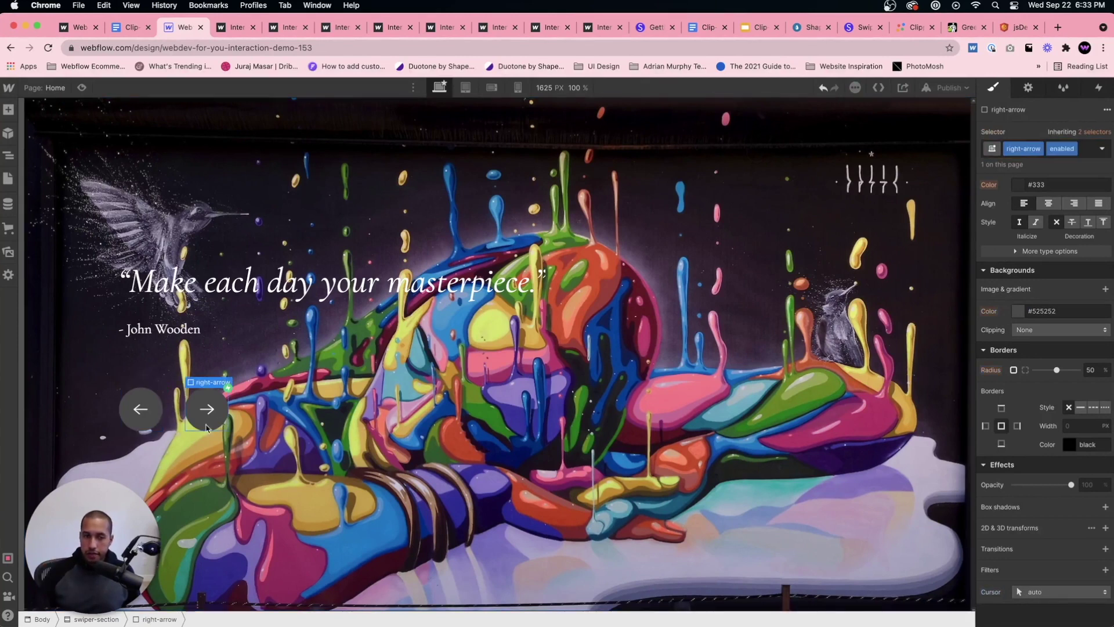
{"action": "left_click", "coordinate": [1091, 133]}
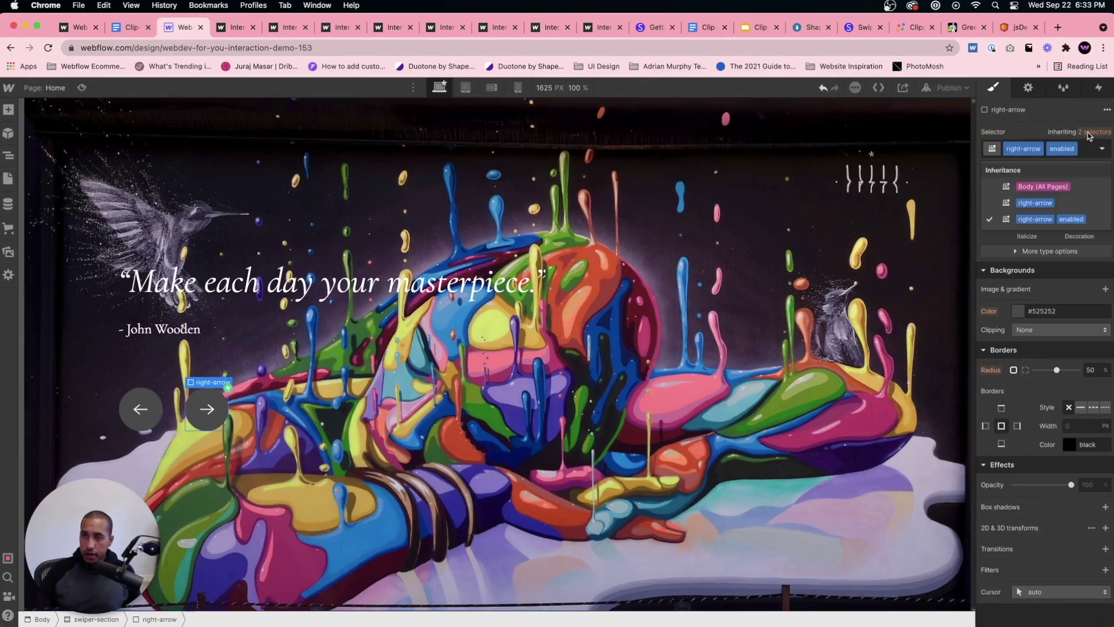
{"action": "left_click", "coordinate": [1035, 203]}
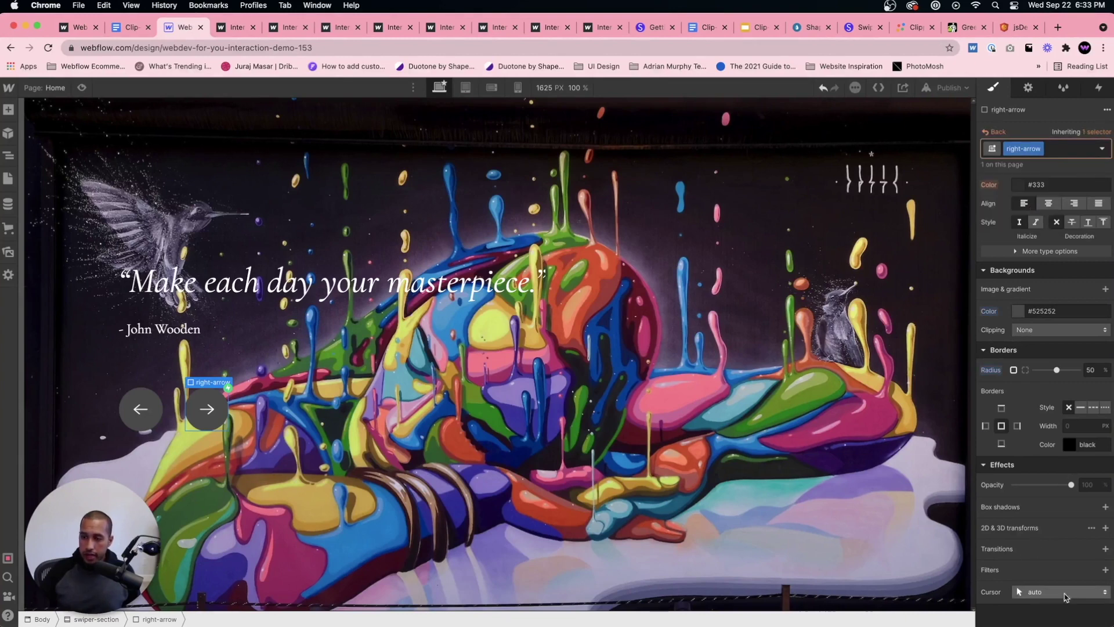
{"action": "left_click", "coordinate": [1042, 593]}
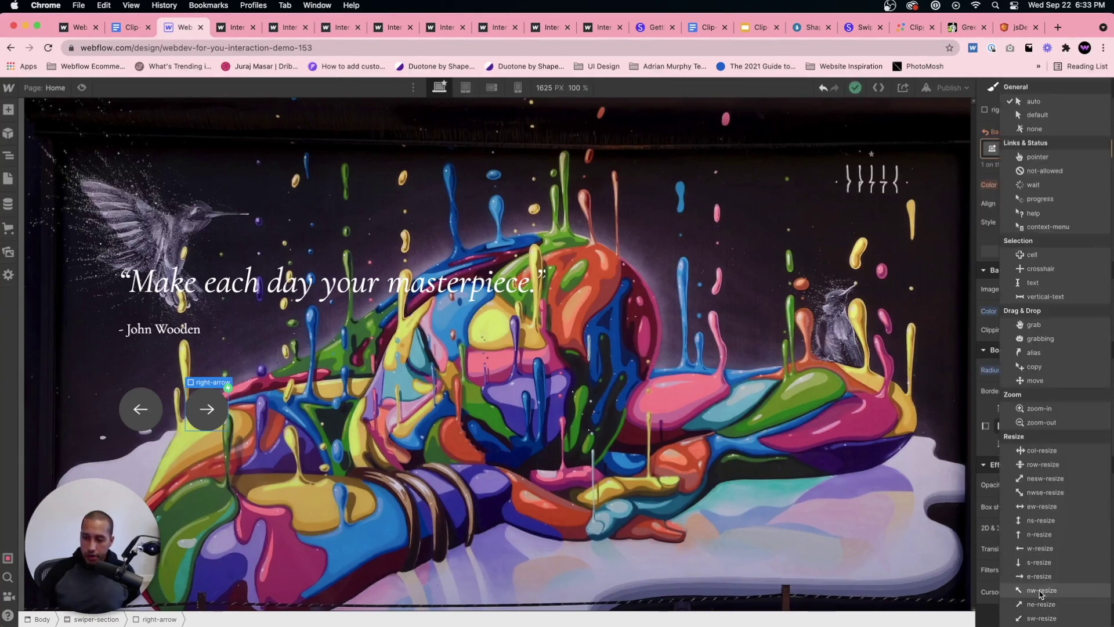
{"action": "left_click", "coordinate": [1039, 158]}
Publish the site to its webflow.io domain again and open the live page.
{"action": "left_click", "coordinate": [599, 336]}
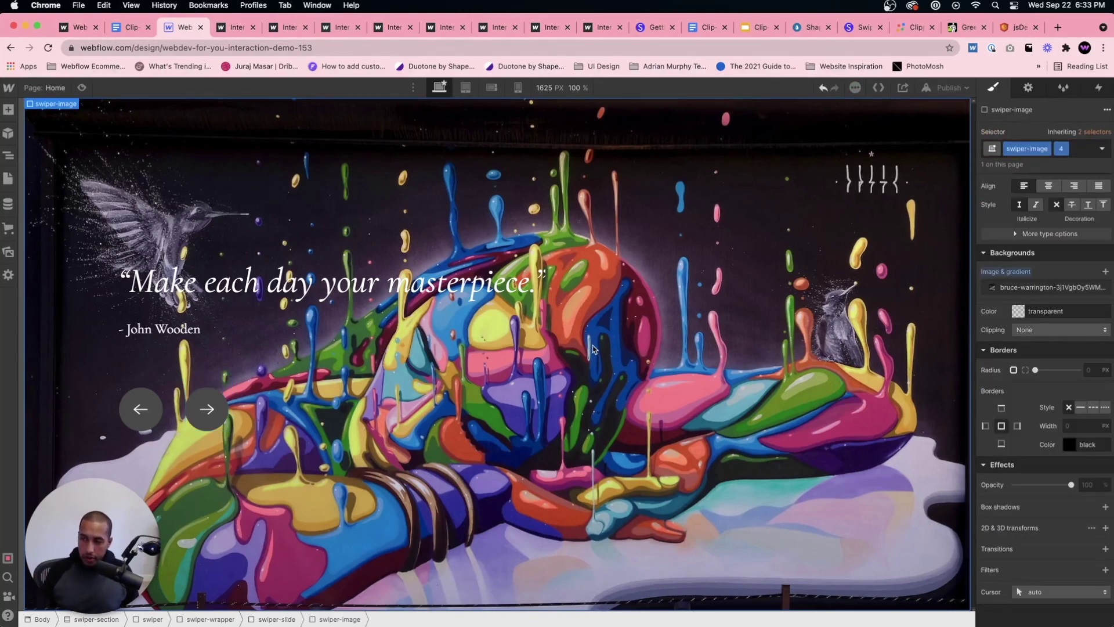
{"action": "left_click", "coordinate": [932, 89]}
{"action": "left_click", "coordinate": [872, 258]}
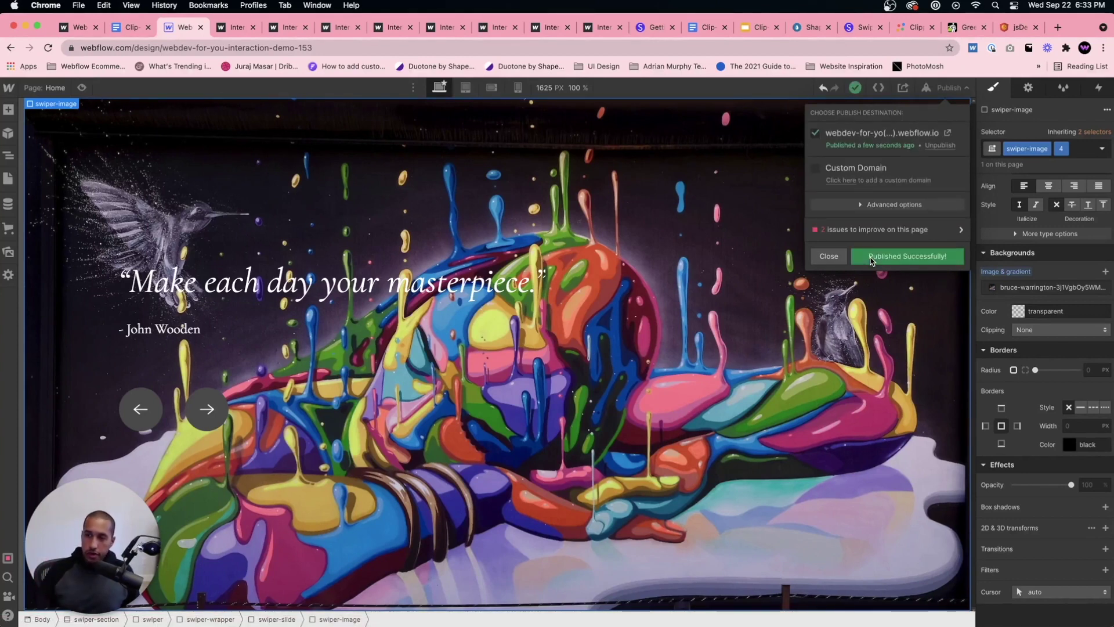
{"action": "left_click", "coordinate": [948, 133]}
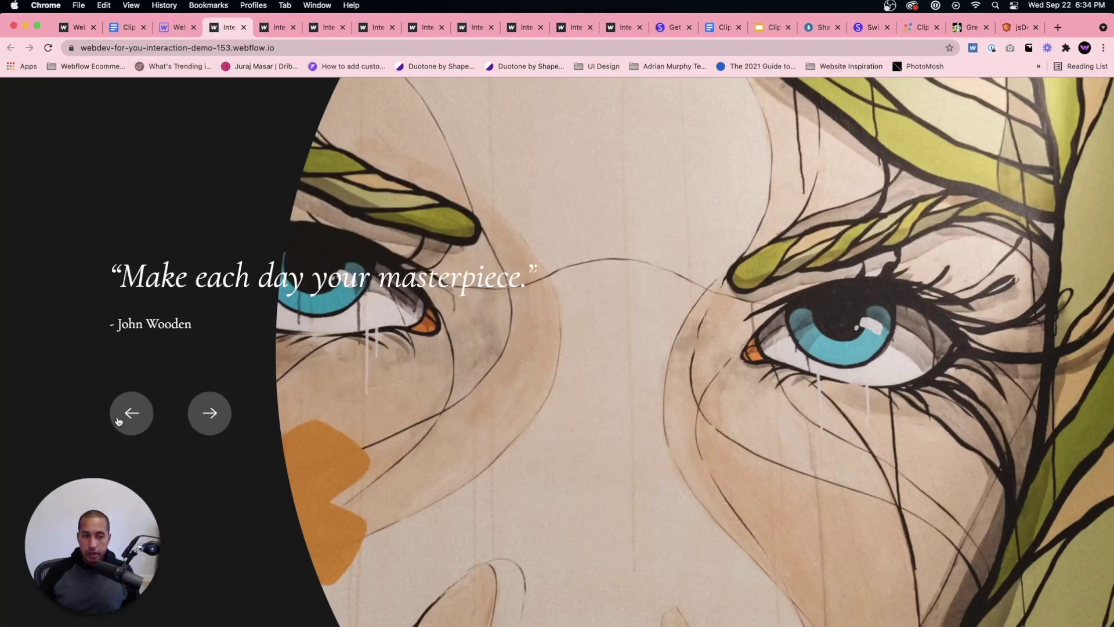
Advance through the slides with the right arrow on the live page, and return to the page design.
{"action": "left_click", "coordinate": [210, 413]}
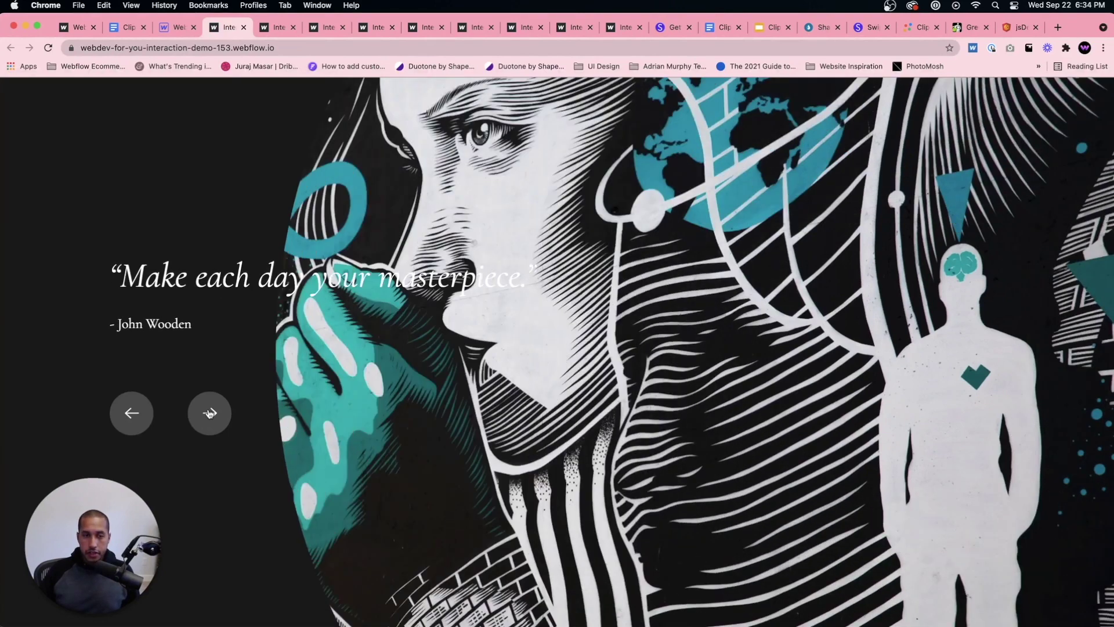
{"action": "left_click", "coordinate": [210, 413]}
{"action": "left_click", "coordinate": [209, 413]}
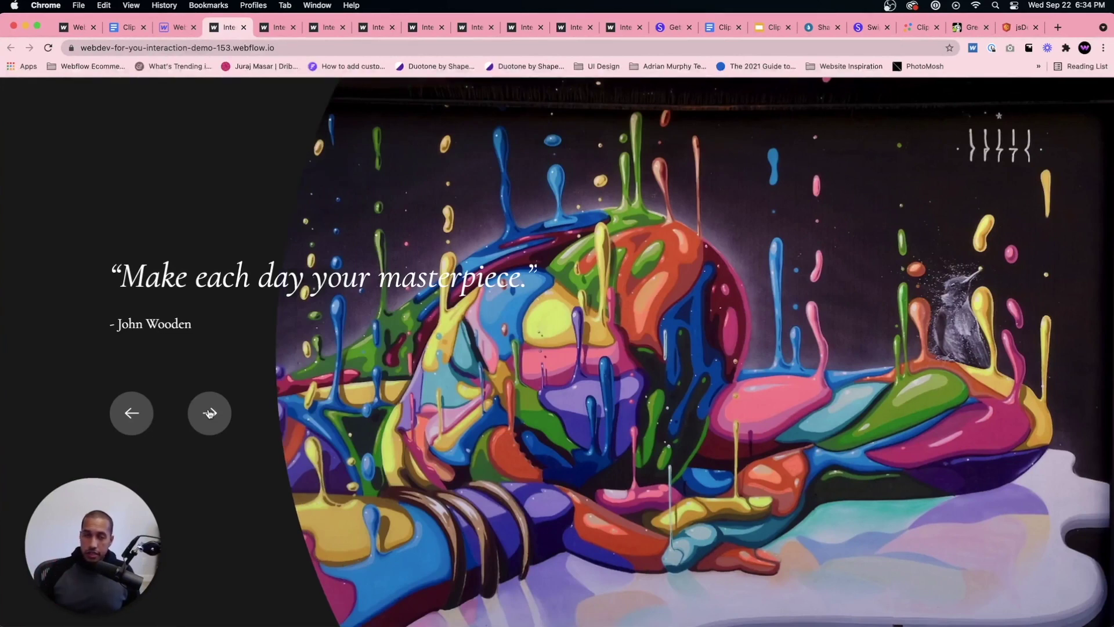
{"action": "left_click", "coordinate": [177, 29]}
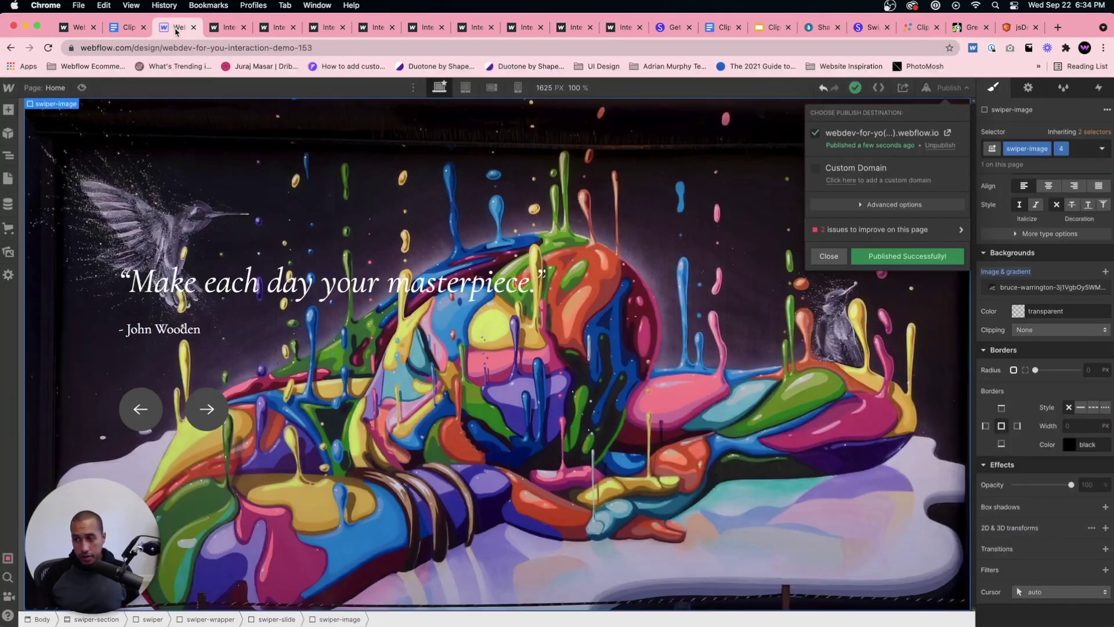
Collapse the expanded slides in the element tree and set the shared swiper-slide class's display to none.
{"action": "left_click", "coordinate": [190, 215]}
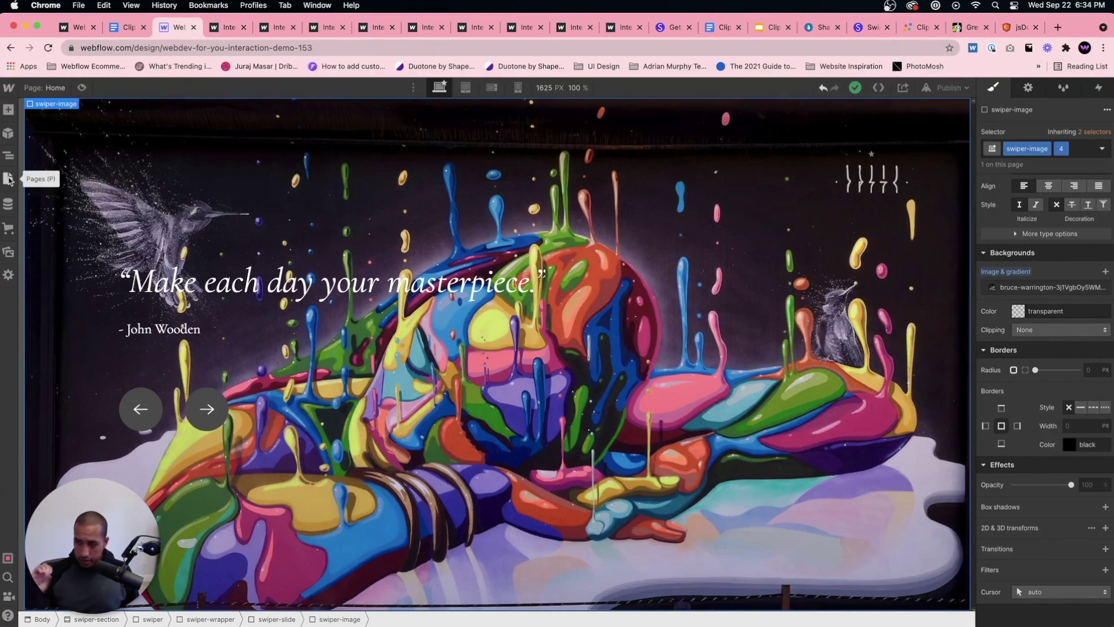
{"action": "left_click", "coordinate": [8, 155]}
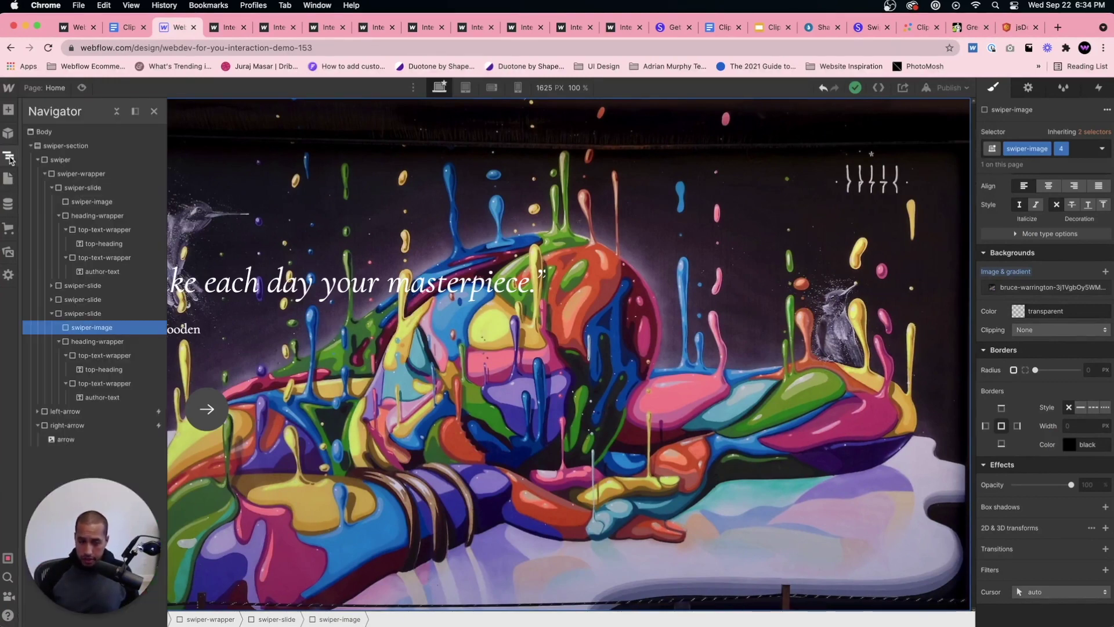
{"action": "left_click", "coordinate": [52, 313]}
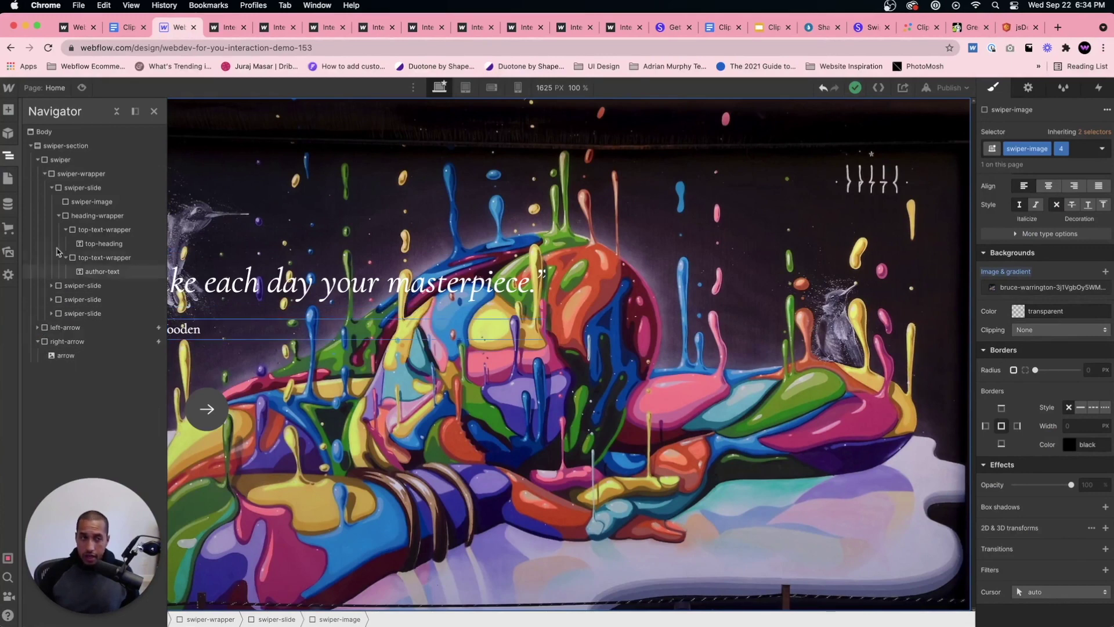
{"action": "left_click", "coordinate": [52, 188]}
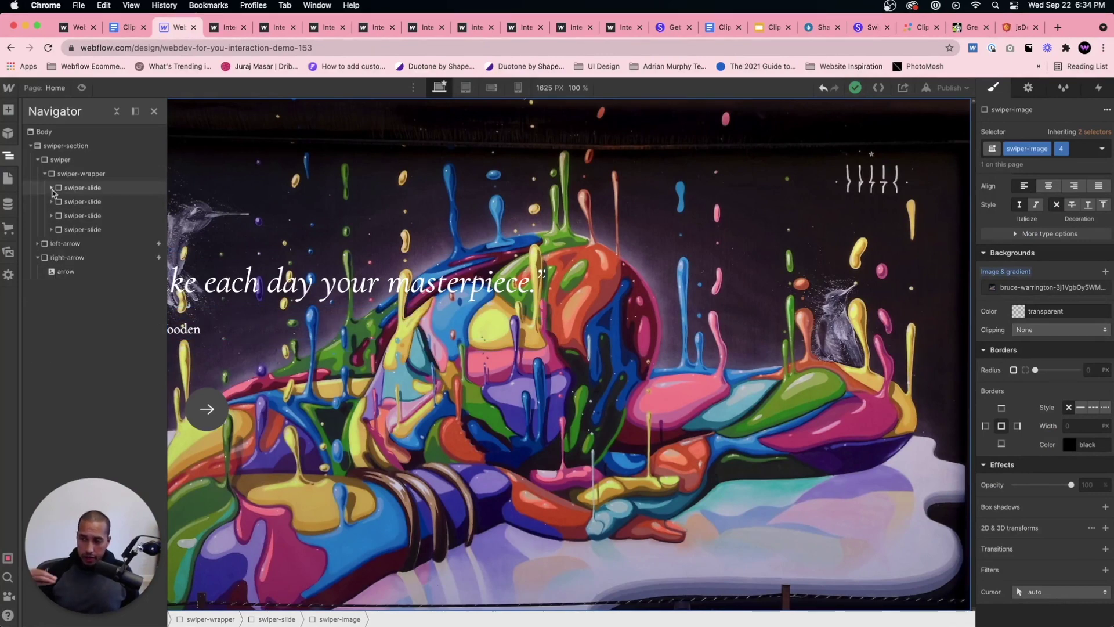
{"action": "left_click", "coordinate": [94, 229]}
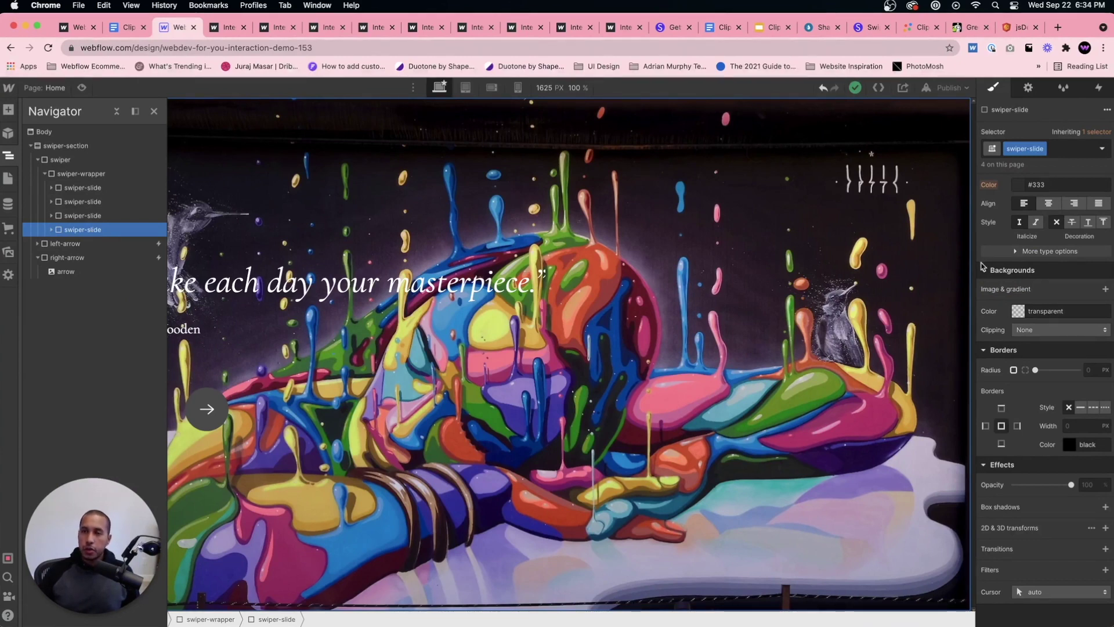
{"action": "scroll", "coordinate": [1061, 259], "scroll_direction": "up", "scroll_amount": 10}
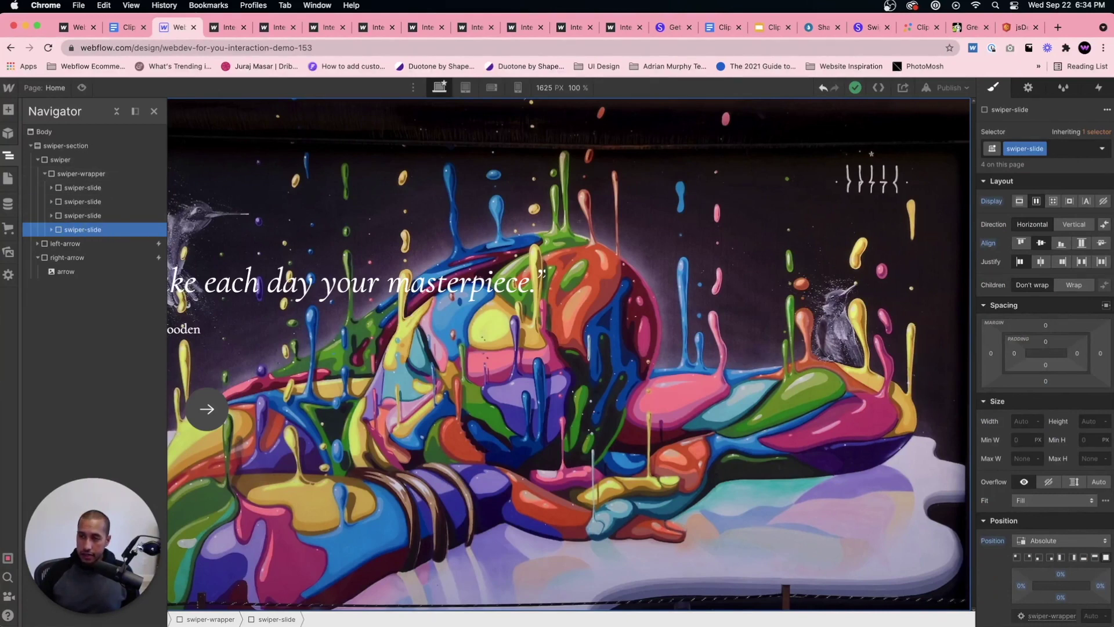
{"action": "left_click", "coordinate": [1104, 202]}
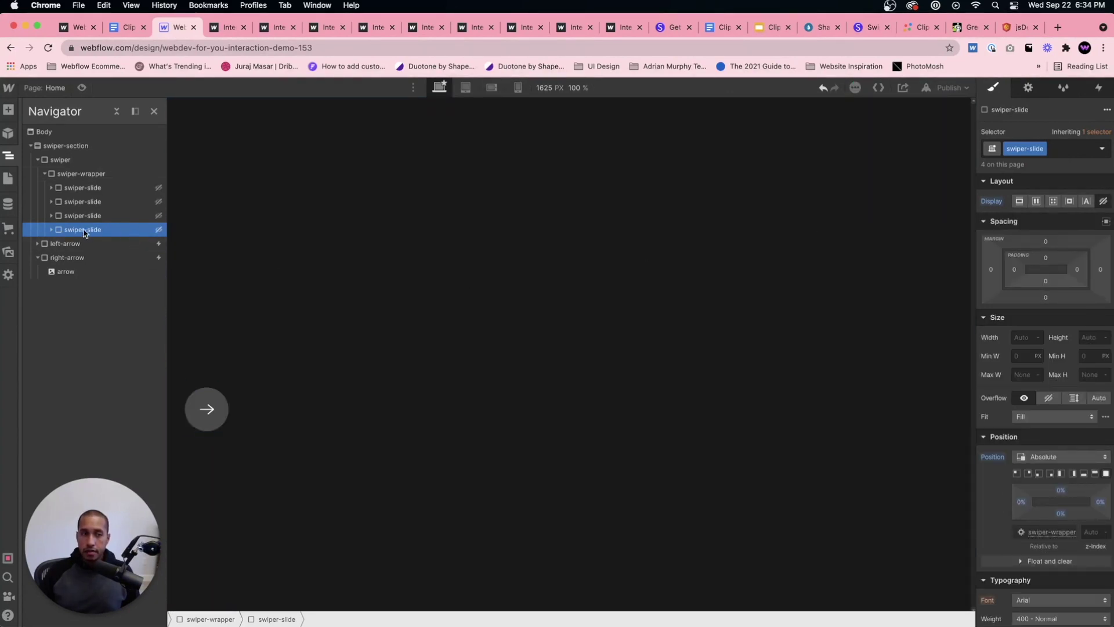
Add the combo class 4 to the fourth swiper-slide and set its display to flex.
{"action": "left_click", "coordinate": [1067, 153]}
{"action": "type", "text": "4"}
{"action": "key", "text": "Return"}
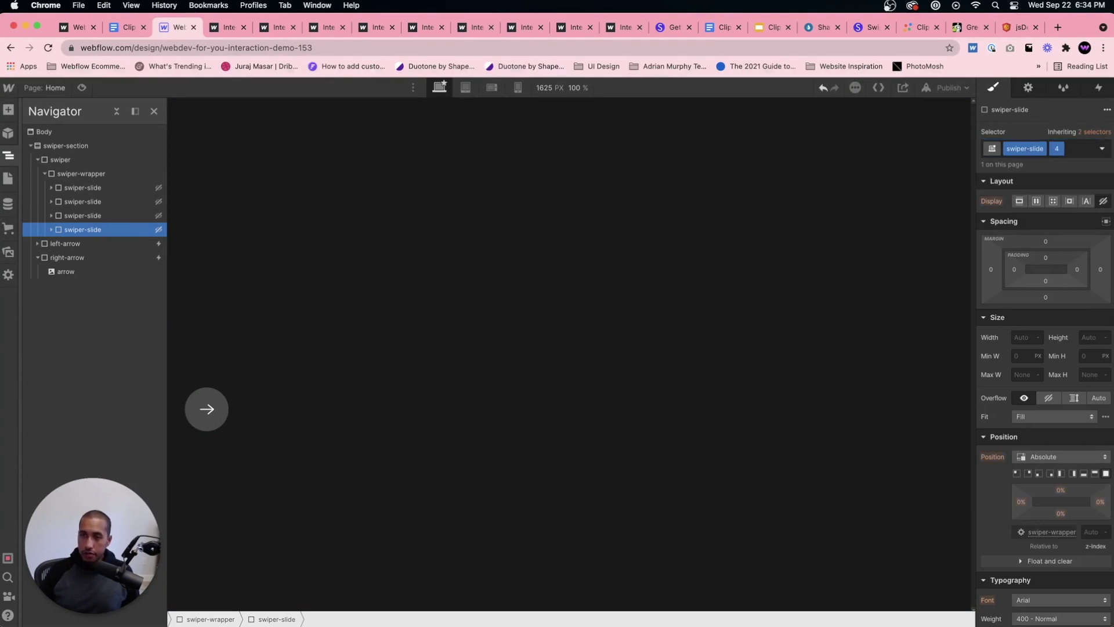
{"action": "left_click", "coordinate": [1036, 202]}
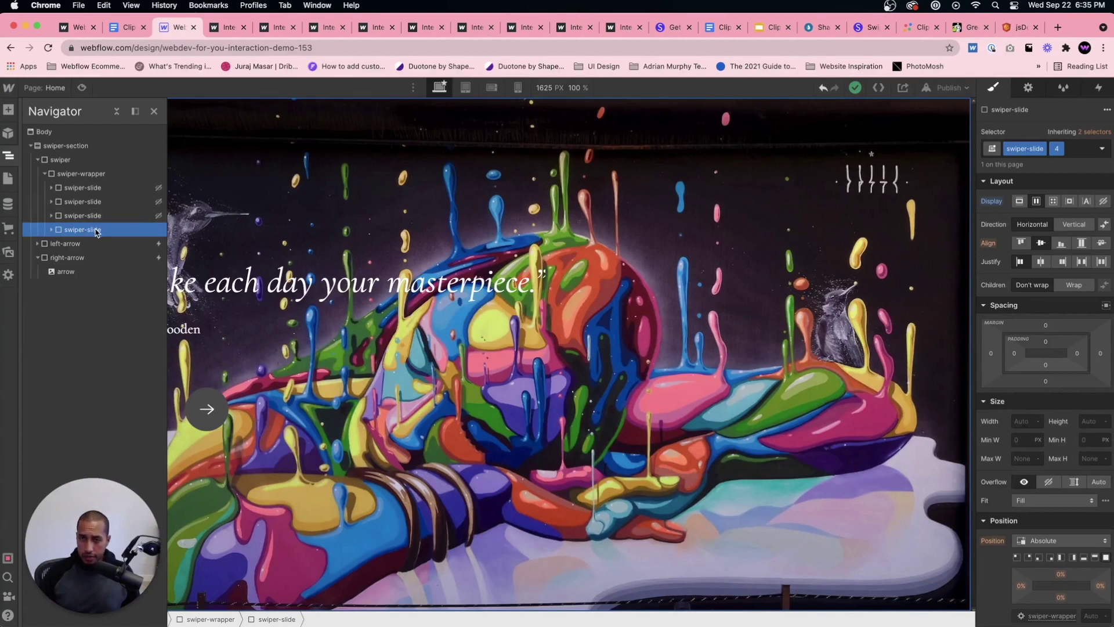
Replace the fourth slide's heading with “Believe you can and you’re halfway there.”.
{"action": "left_click", "coordinate": [405, 284]}
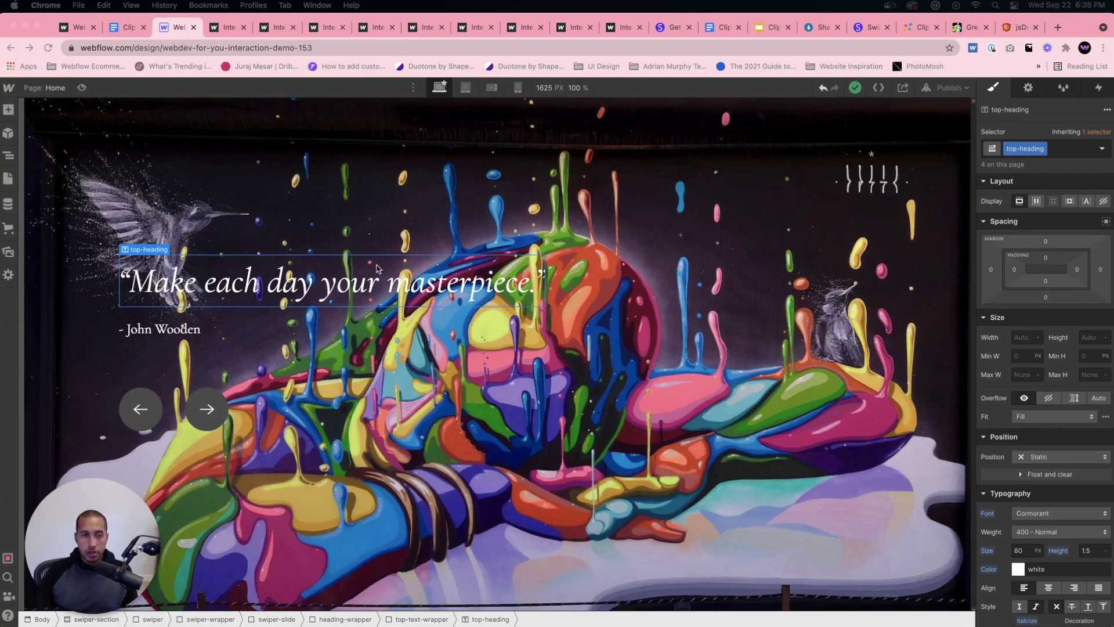
{"action": "double_click", "coordinate": [363, 278]}
{"action": "key", "text": "super+a"}
{"action": "type", "text": "\"Believe you can and you’re halfway there.\""}
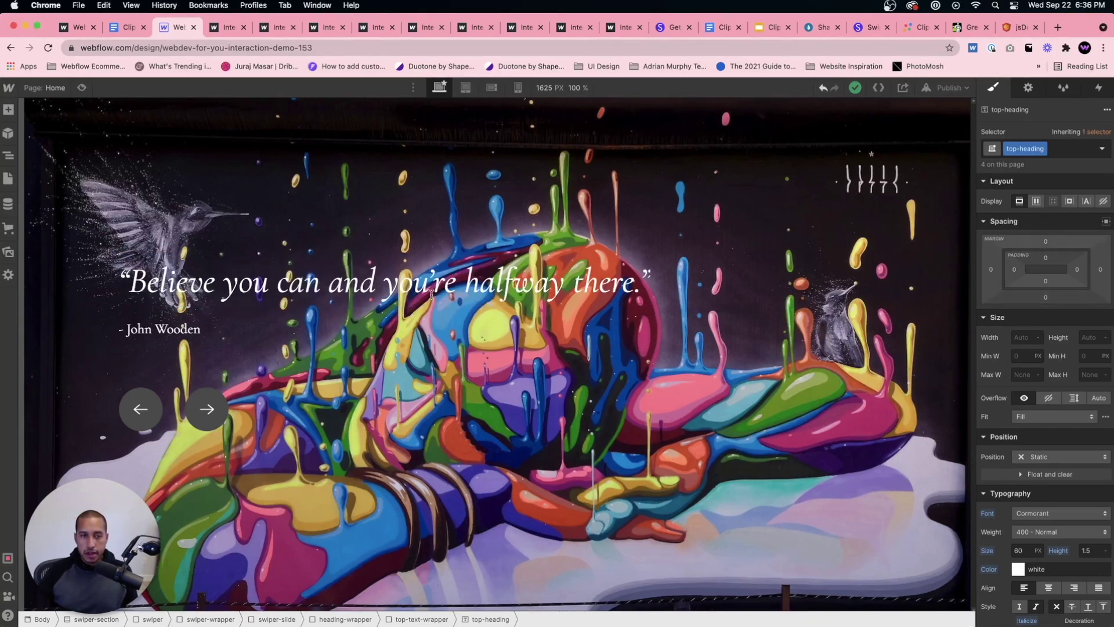
Replace the fourth slide's author text with "- Theodore Roosevelt".
{"action": "double_click", "coordinate": [132, 330]}
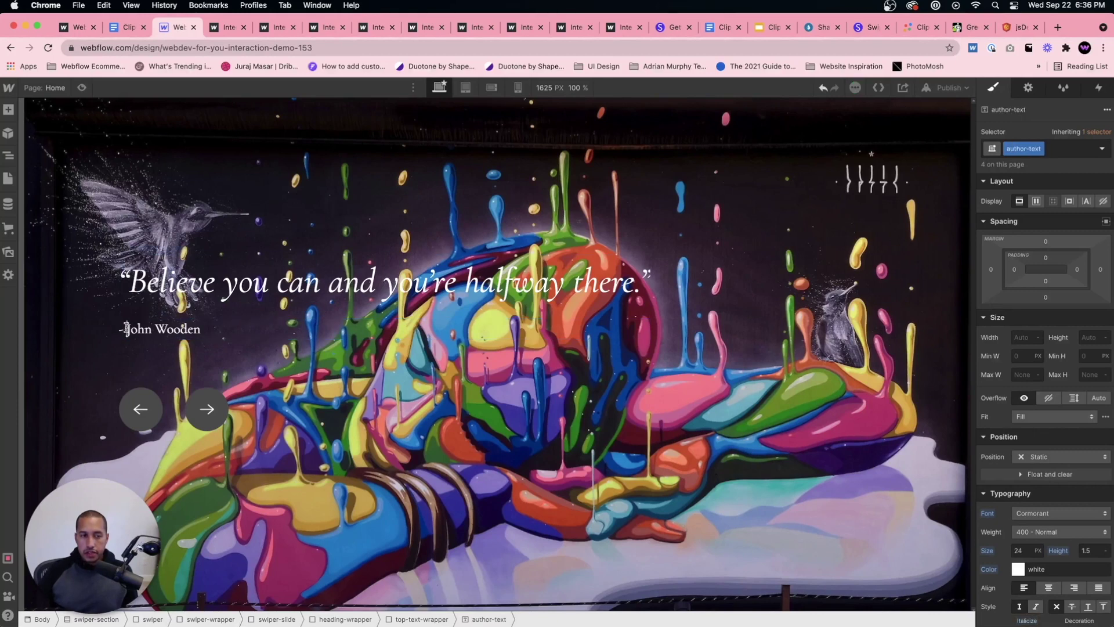
{"action": "left_click_drag", "start_coordinate": [200, 330], "coordinate": [118, 324]}
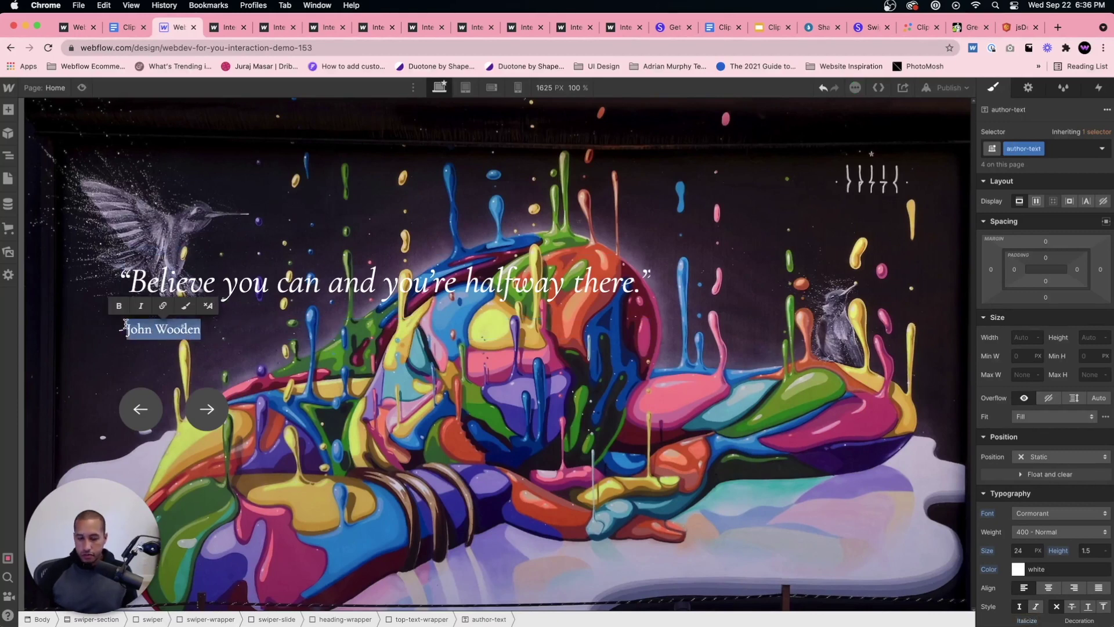
{"action": "type", "text": "- Theo"}
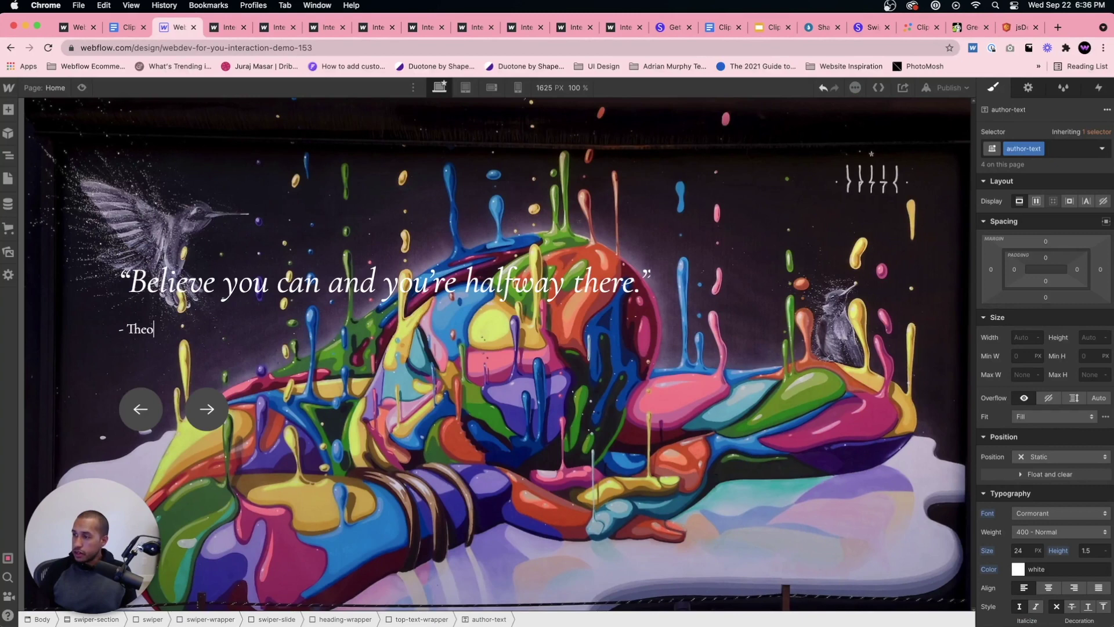
{"action": "type", "text": "dore Roo"}
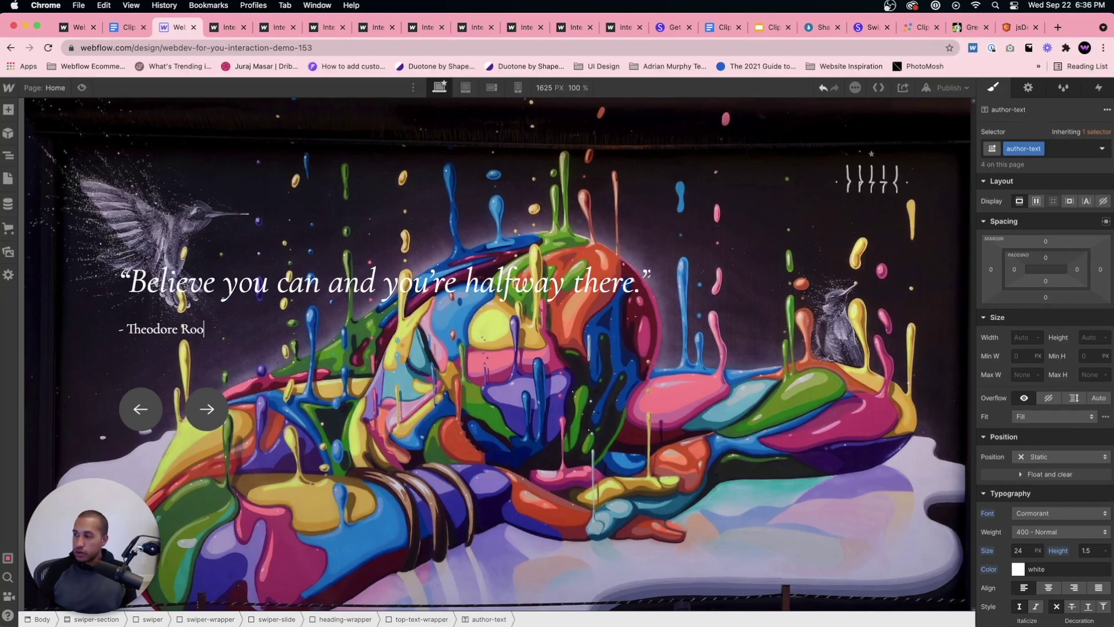
{"action": "type", "text": "sevelt"}
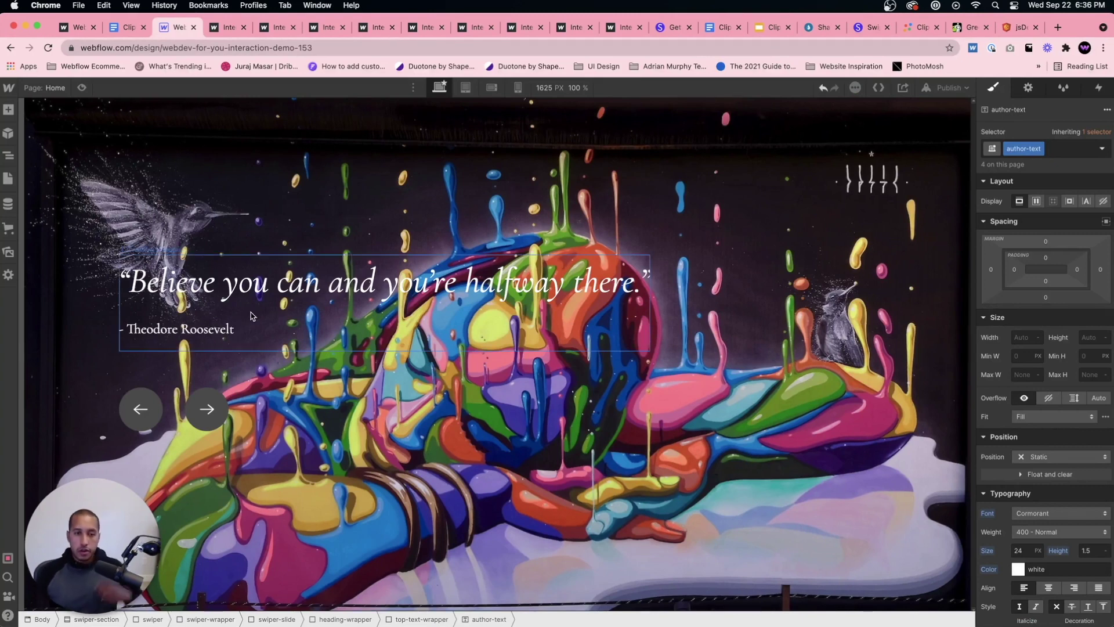
Set the width of the top-heading class to 24 ch.
{"action": "left_click", "coordinate": [375, 283]}
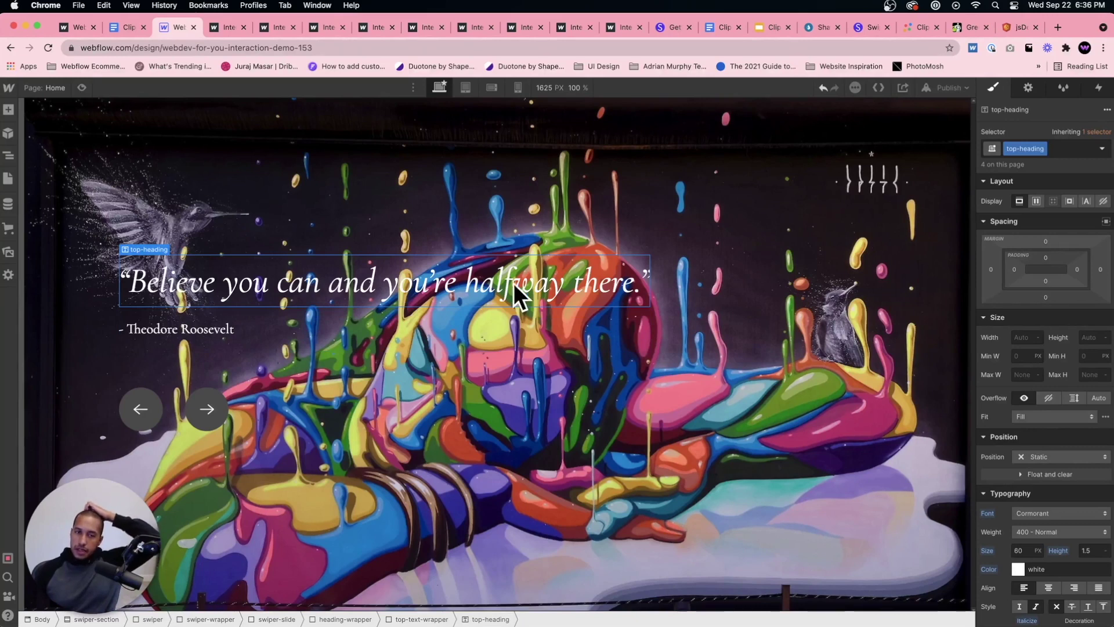
{"action": "left_click", "coordinate": [1025, 338]}
{"action": "type", "text": "24ch"}
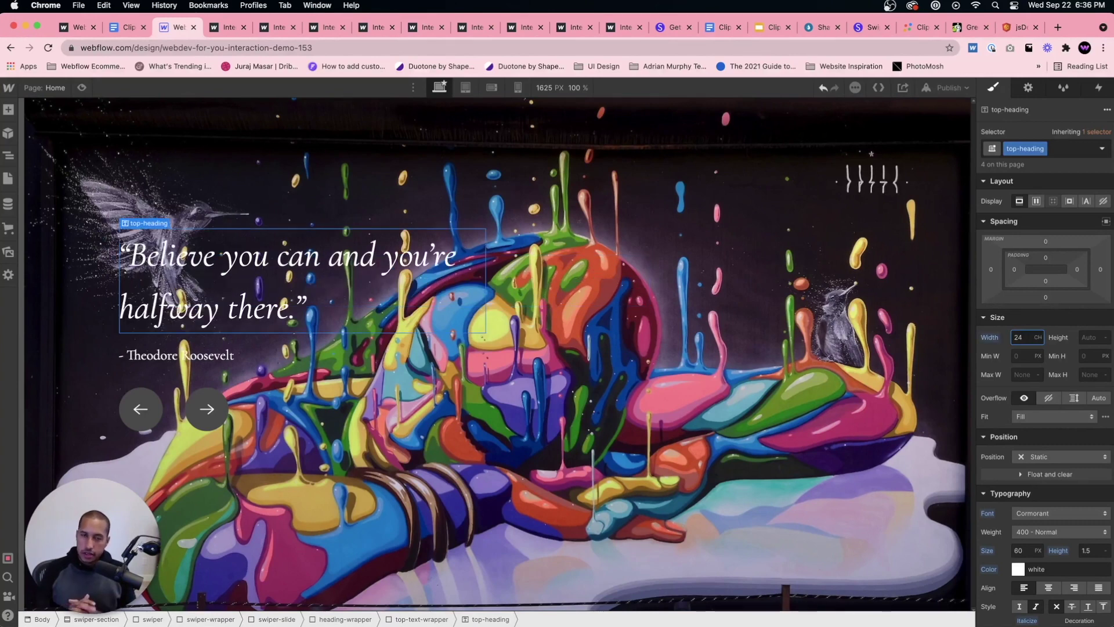
{"action": "left_click", "coordinate": [560, 400]}
{"action": "left_click", "coordinate": [133, 255]}
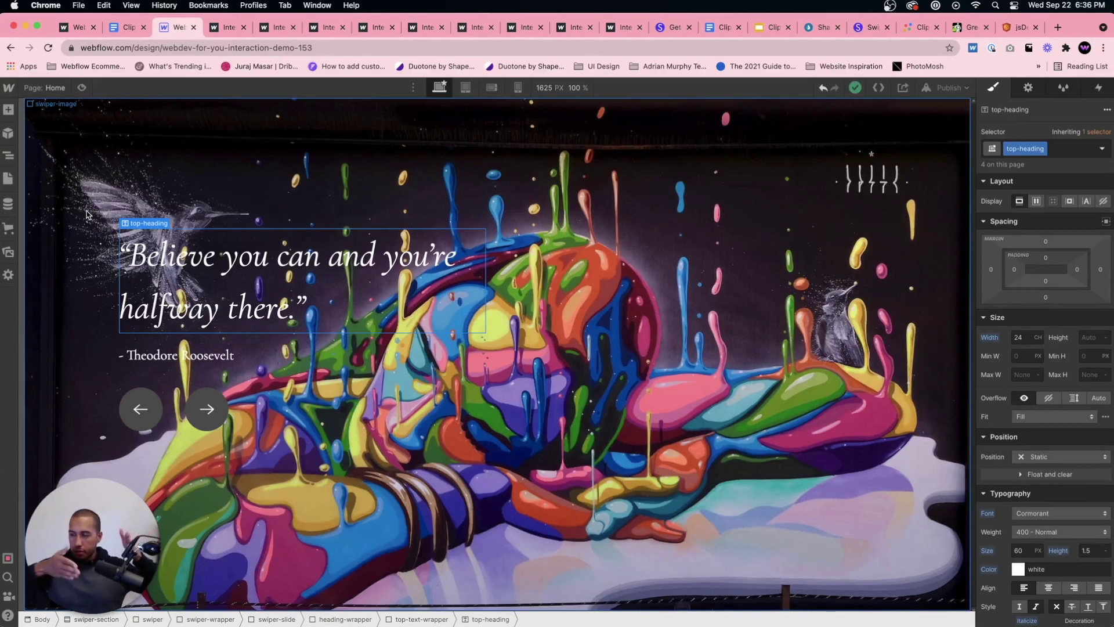
Remove the combo class 4 from the fourth swiper-slide.
{"action": "left_click", "coordinate": [177, 196]}
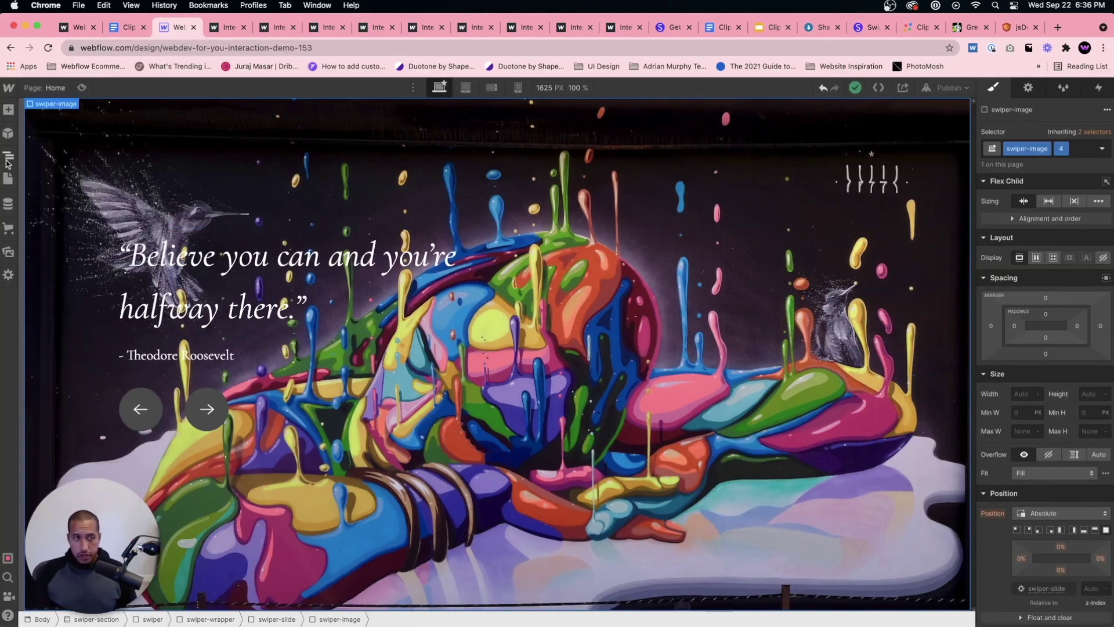
{"action": "left_click", "coordinate": [8, 155]}
{"action": "left_click", "coordinate": [52, 230]}
{"action": "left_click", "coordinate": [81, 231]}
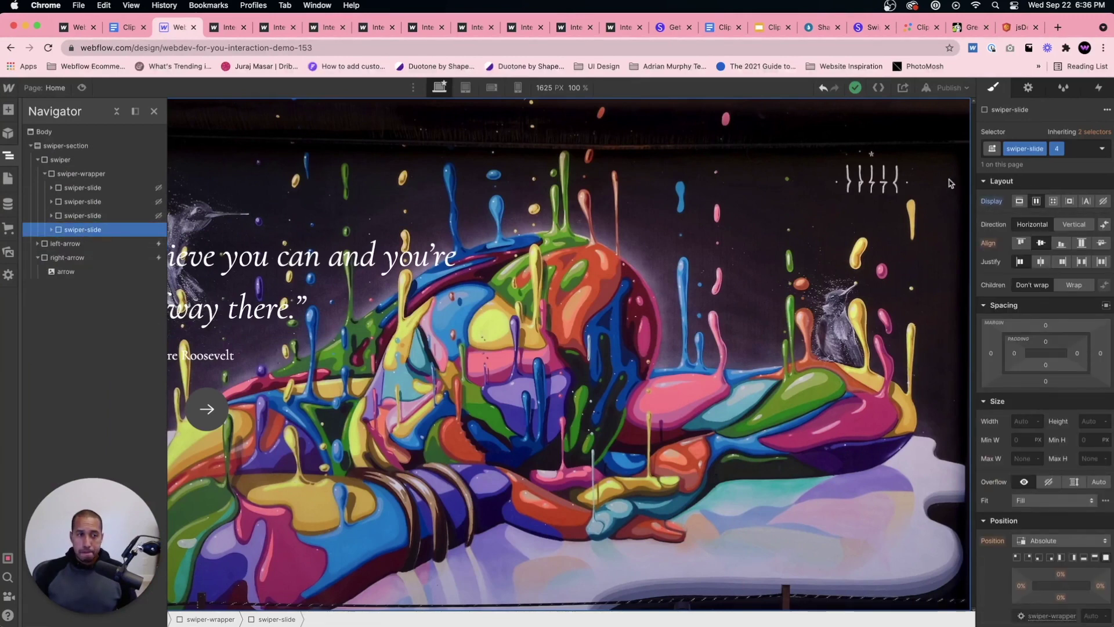
{"action": "left_click", "coordinate": [1057, 148]}
{"action": "left_click", "coordinate": [1048, 193]}
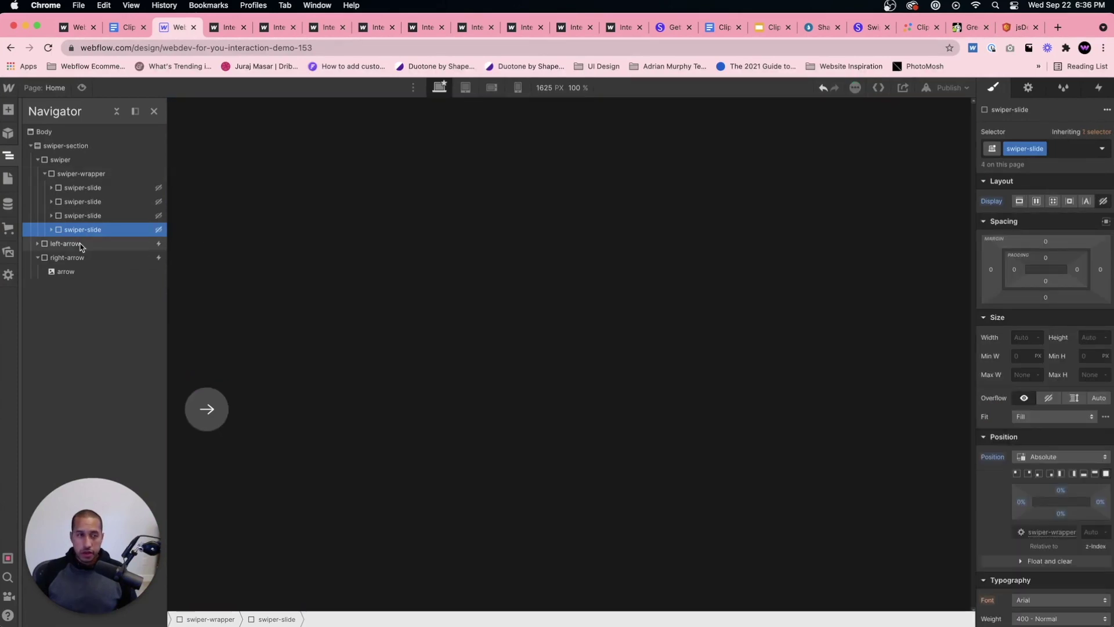
Add the combo class 1 to the third swiper-slide and set its display to flex.
{"action": "left_click", "coordinate": [82, 215]}
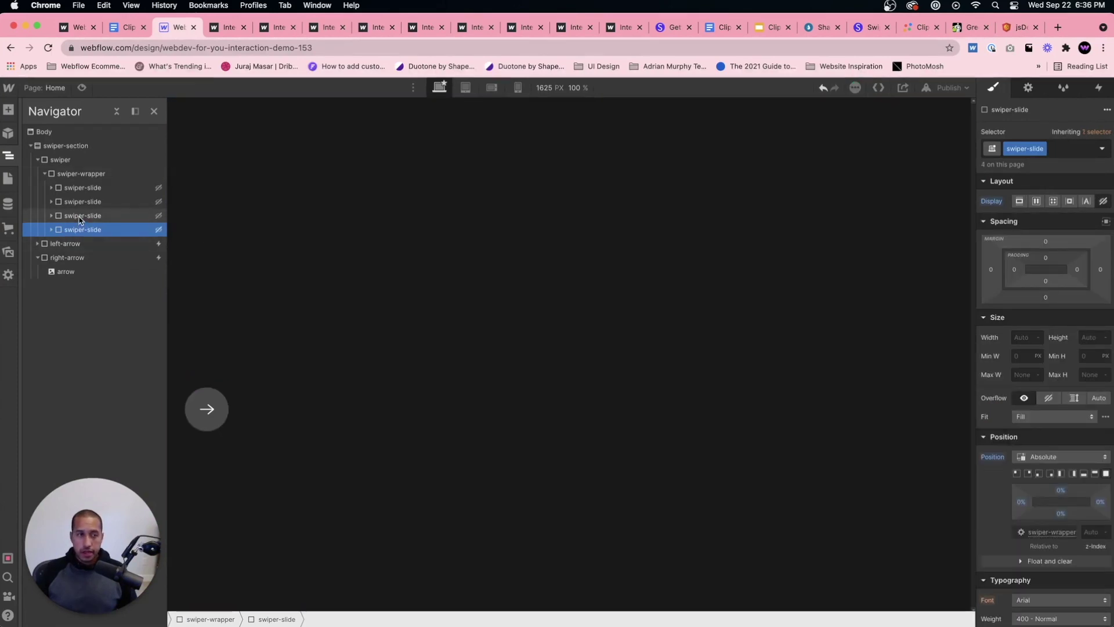
{"action": "left_click", "coordinate": [1067, 150]}
{"action": "type", "text": "1"}
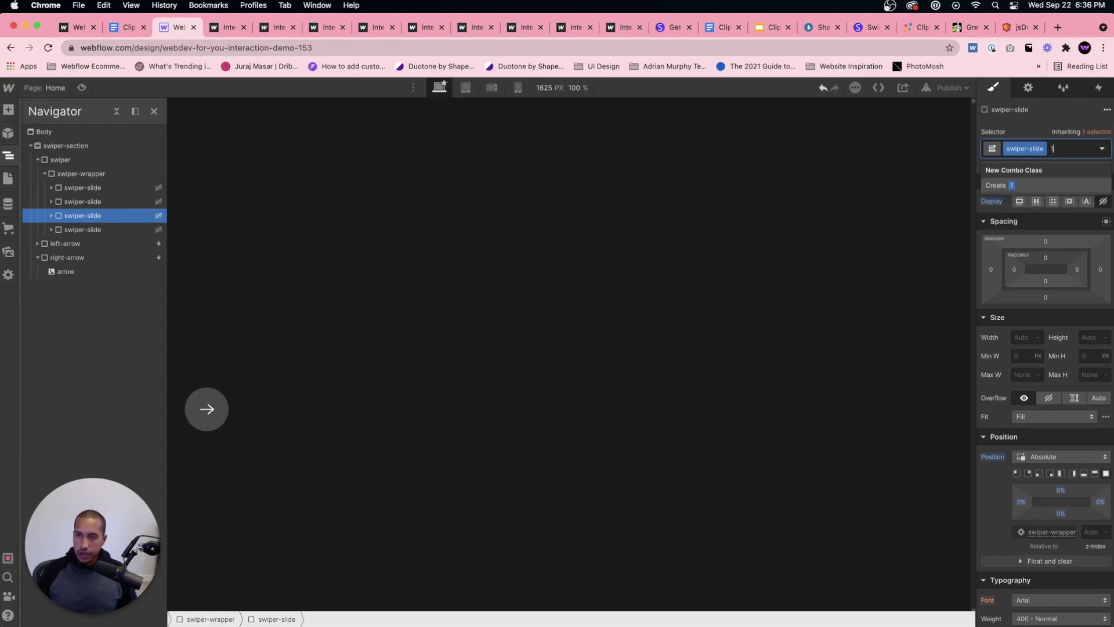
{"action": "key", "text": "Return"}
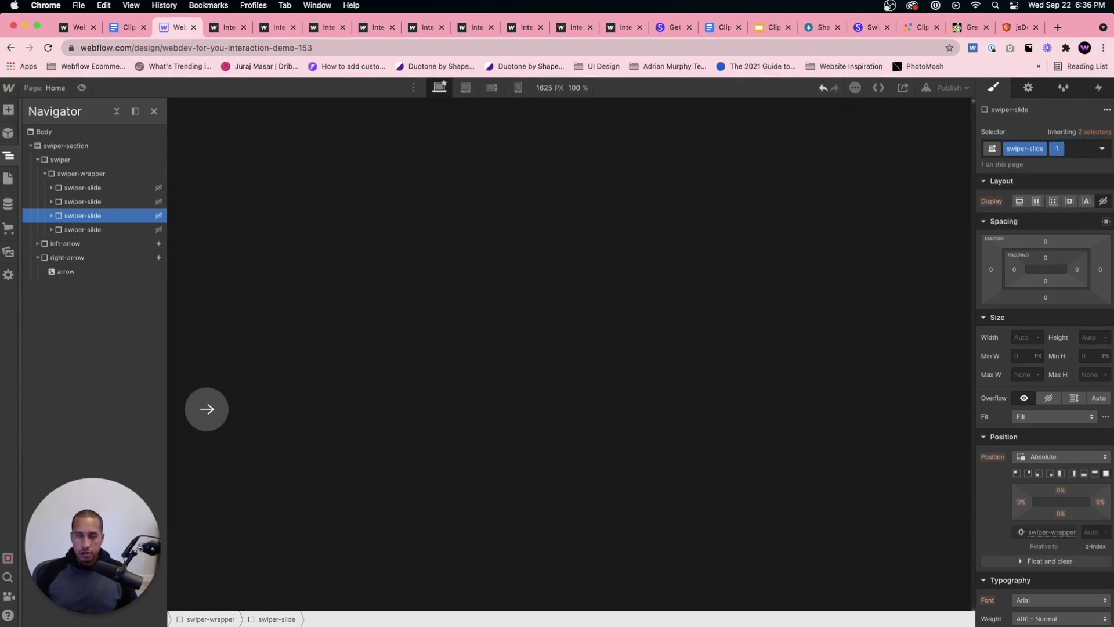
{"action": "left_click", "coordinate": [1037, 201]}
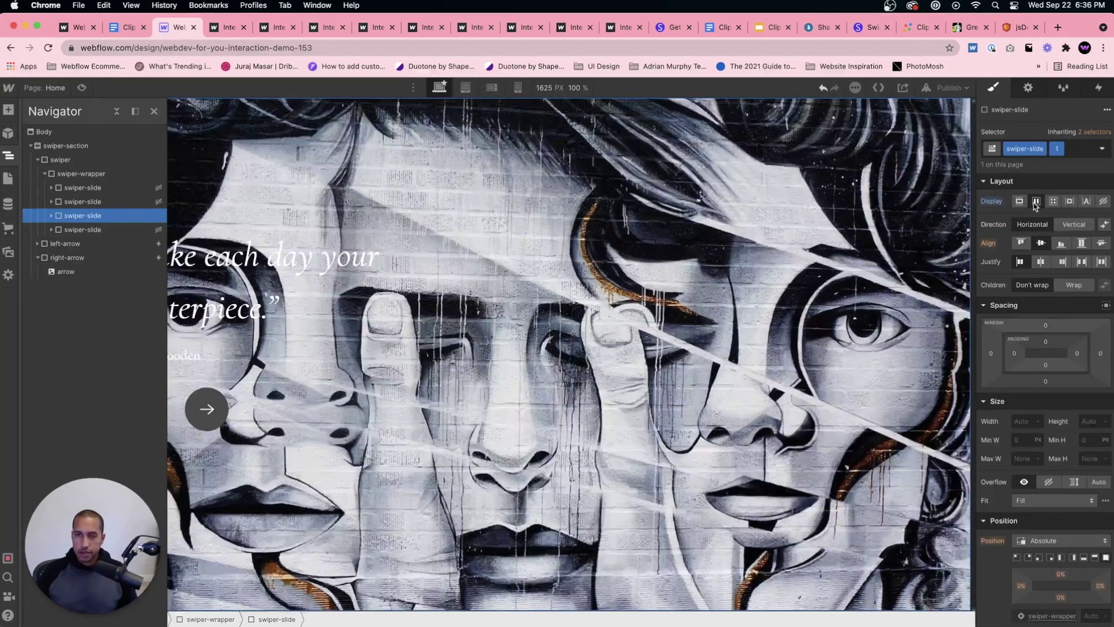
Replace the third slide's heading with “Wherever you go, go with all your heart.” and its author text with "- Confucius".
{"action": "left_click", "coordinate": [257, 291]}
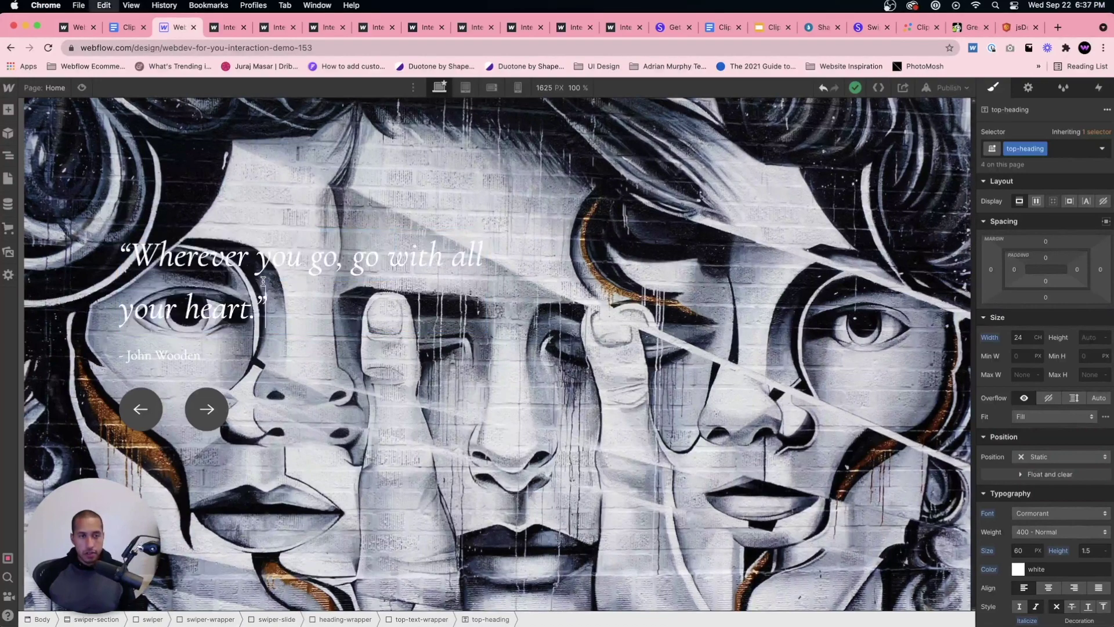
{"action": "double_click", "coordinate": [126, 355]}
{"action": "left_click_drag", "start_coordinate": [127, 355], "coordinate": [226, 350]}
{"action": "type", "text": "J"}
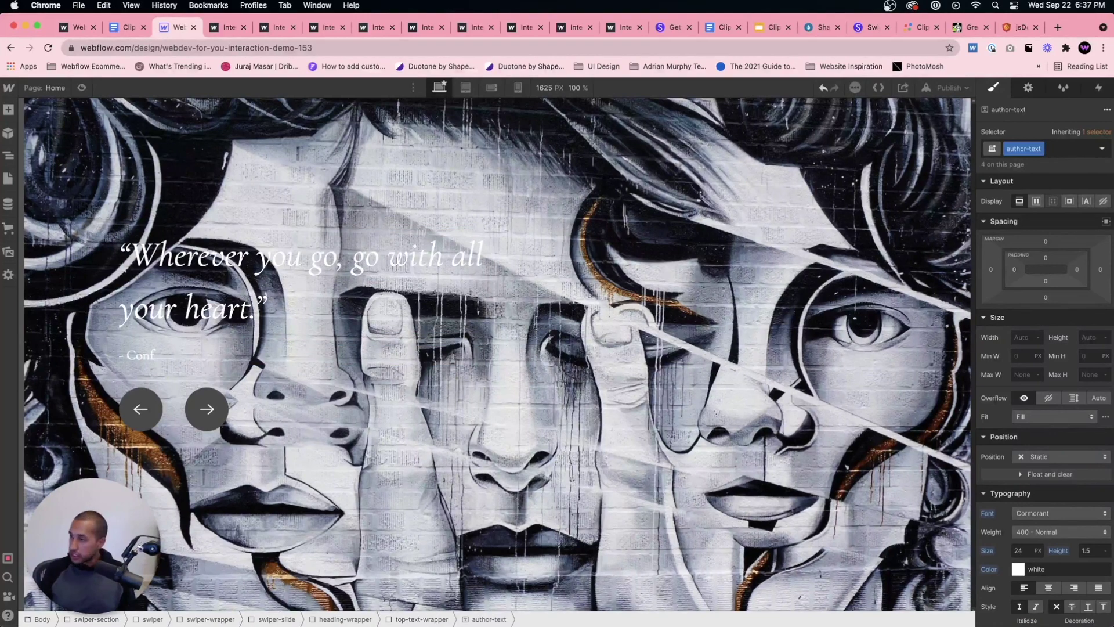
{"action": "left_click", "coordinate": [232, 325]}
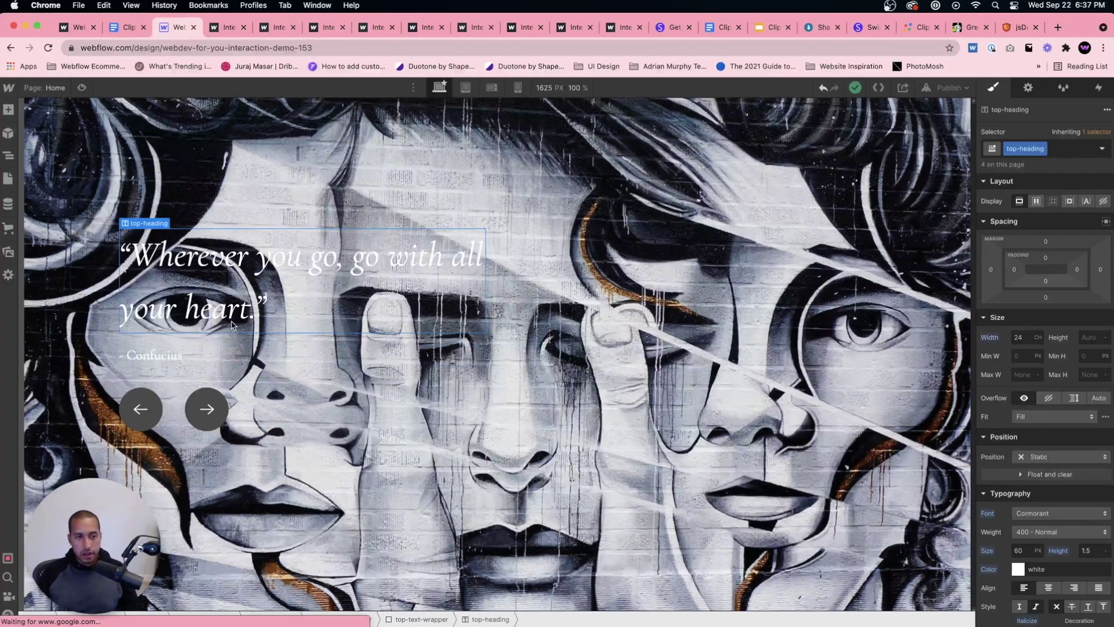
Remove the combo class 1 from the third swiper-slide.
{"action": "left_click", "coordinate": [8, 155]}
{"action": "left_click", "coordinate": [51, 215]}
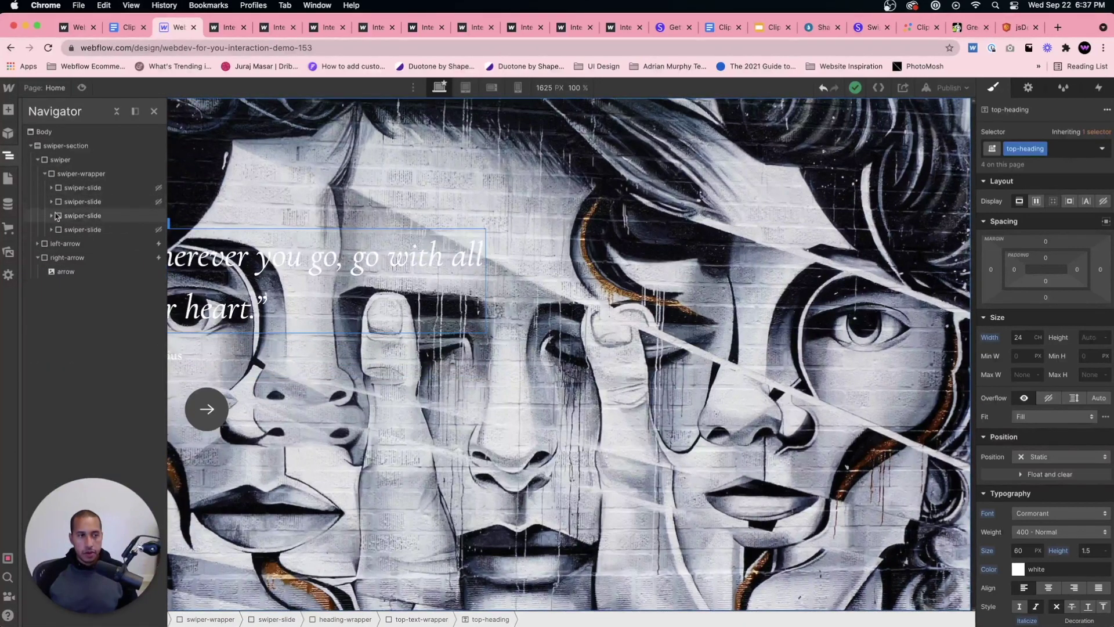
{"action": "left_click", "coordinate": [1057, 149]}
{"action": "left_click", "coordinate": [1057, 197]}
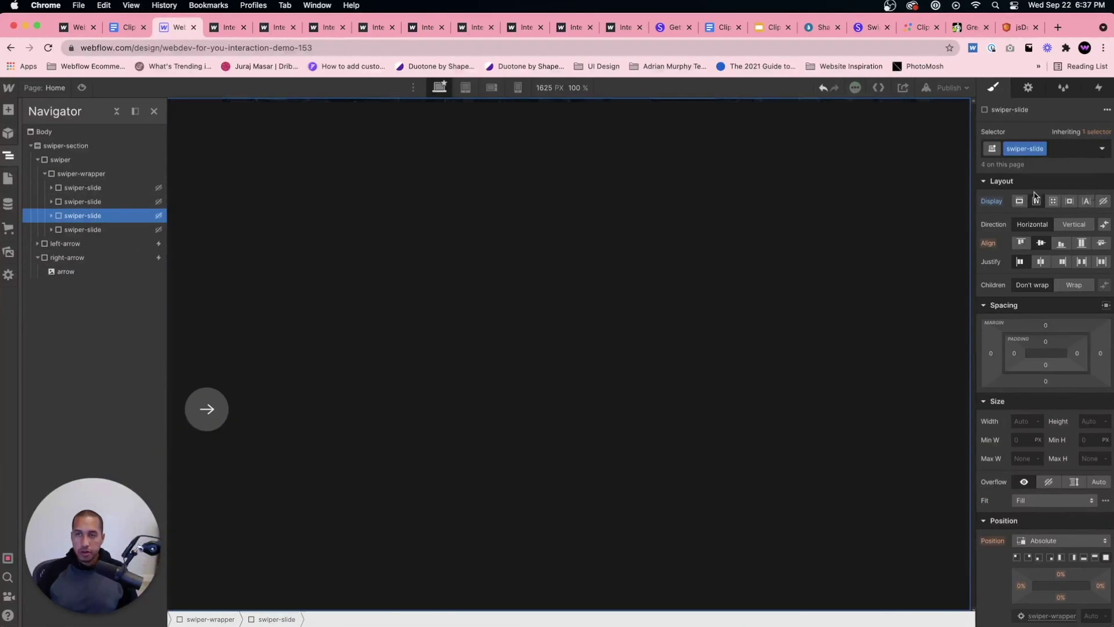
Give the second swiper-slide the combo class 1 and a flex display.
{"action": "left_click", "coordinate": [88, 202]}
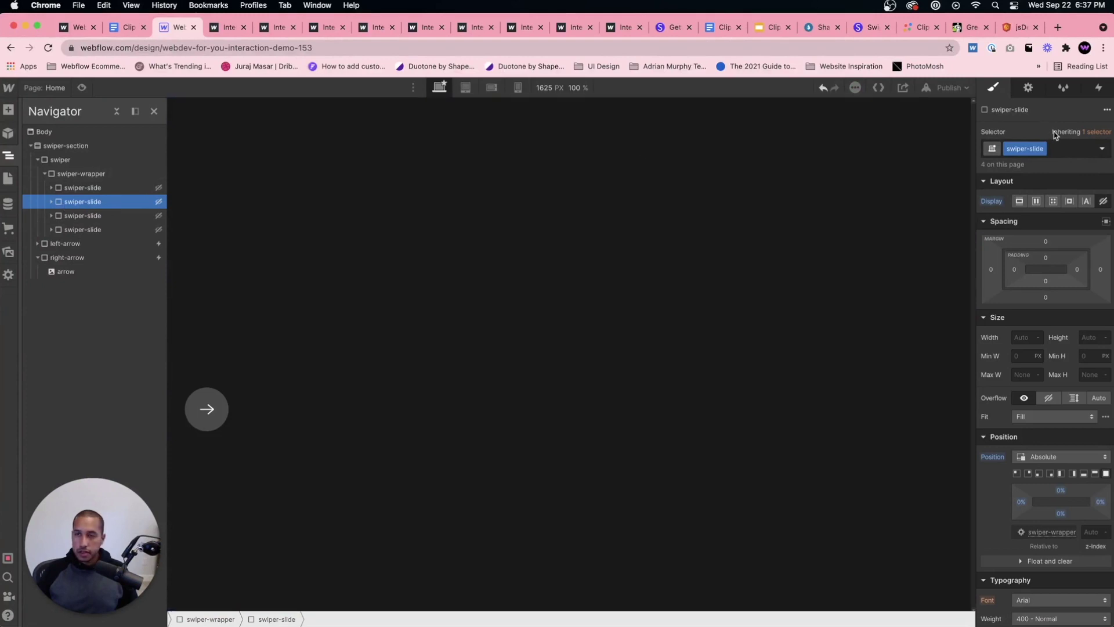
{"action": "left_click", "coordinate": [1060, 149]}
{"action": "type", "text": "1"}
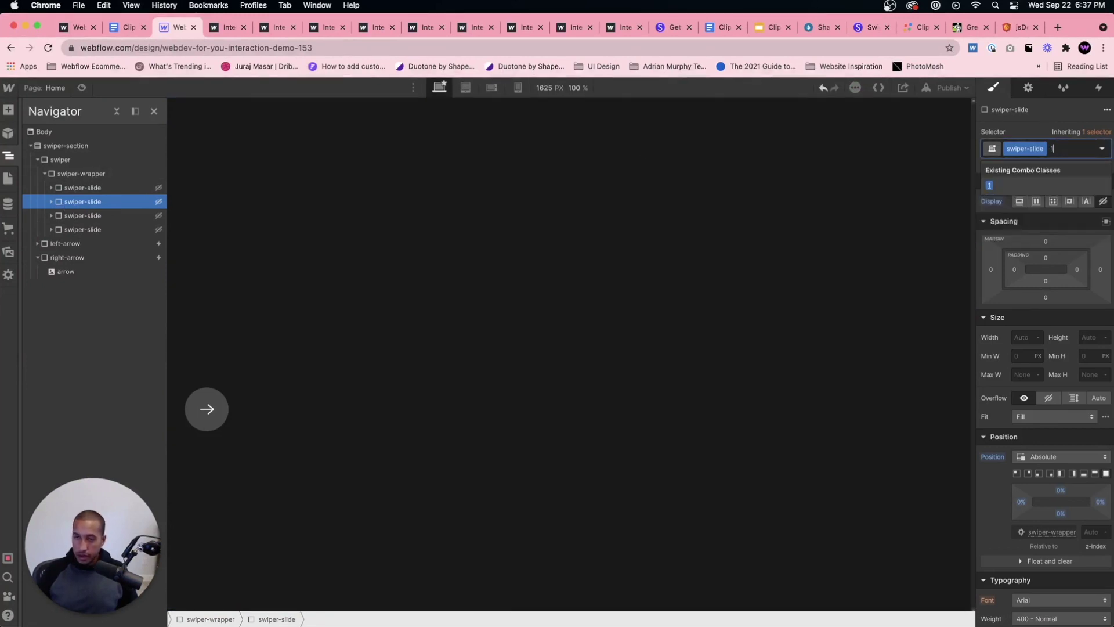
{"action": "key", "text": "Return"}
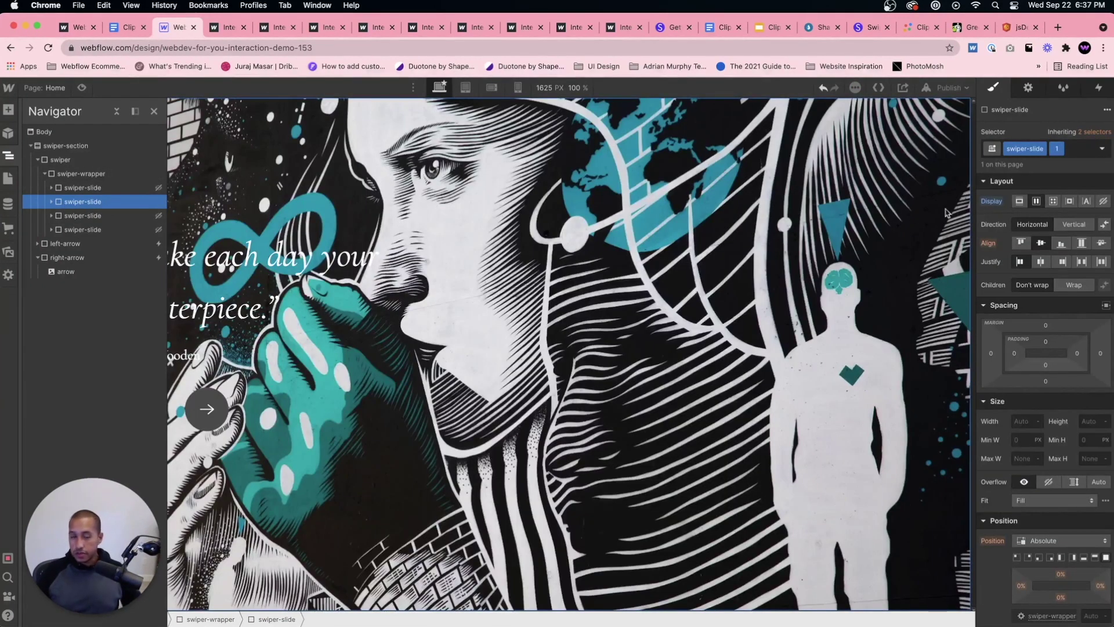
Replace the second slide's heading with “You are enough just as you are.” and its author text with "- Meghan Markle".
{"action": "left_click", "coordinate": [459, 279]}
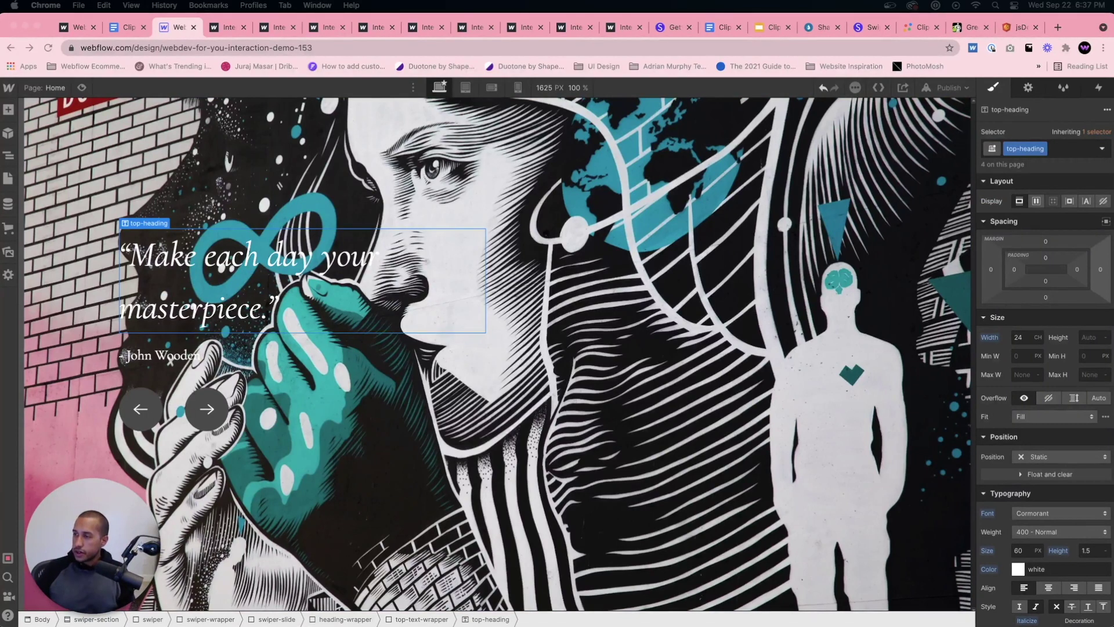
{"action": "key", "text": "super+Tab"}
{"action": "triple_click", "coordinate": [250, 261]}
{"action": "type", "text": "\"You are enough just as you are.\""}
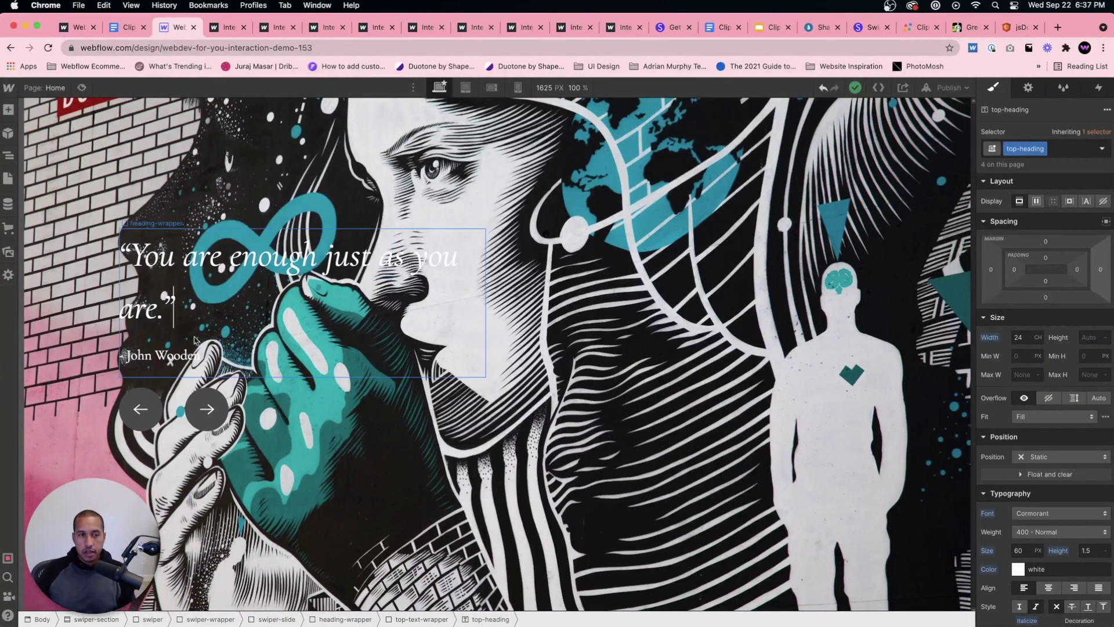
{"action": "triple_click", "coordinate": [197, 355]}
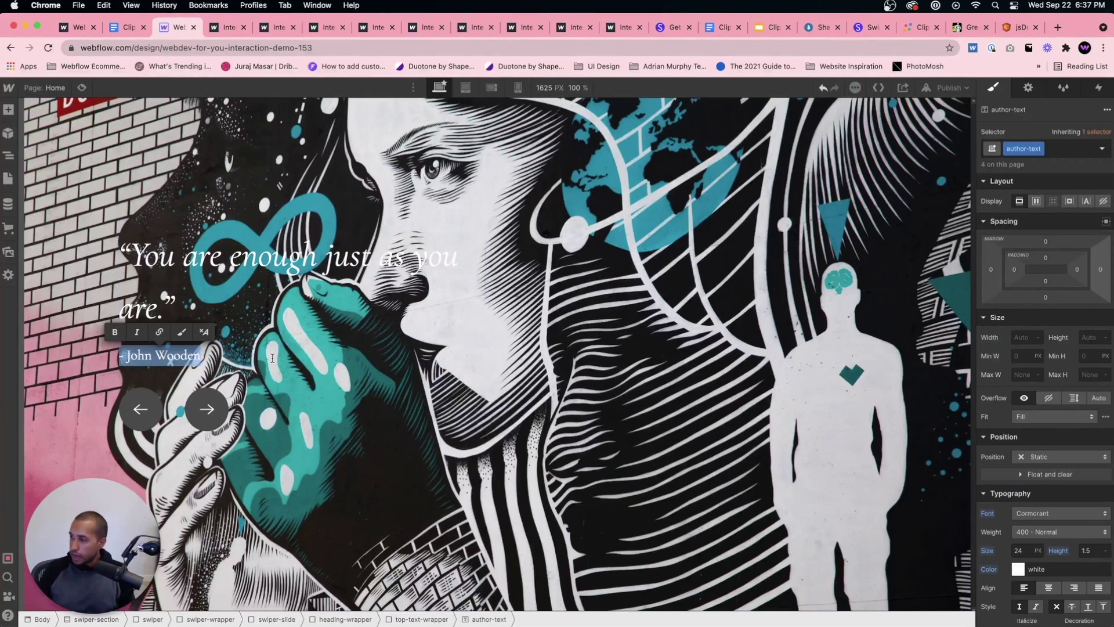
{"action": "type", "text": "- Meghan Markle"}
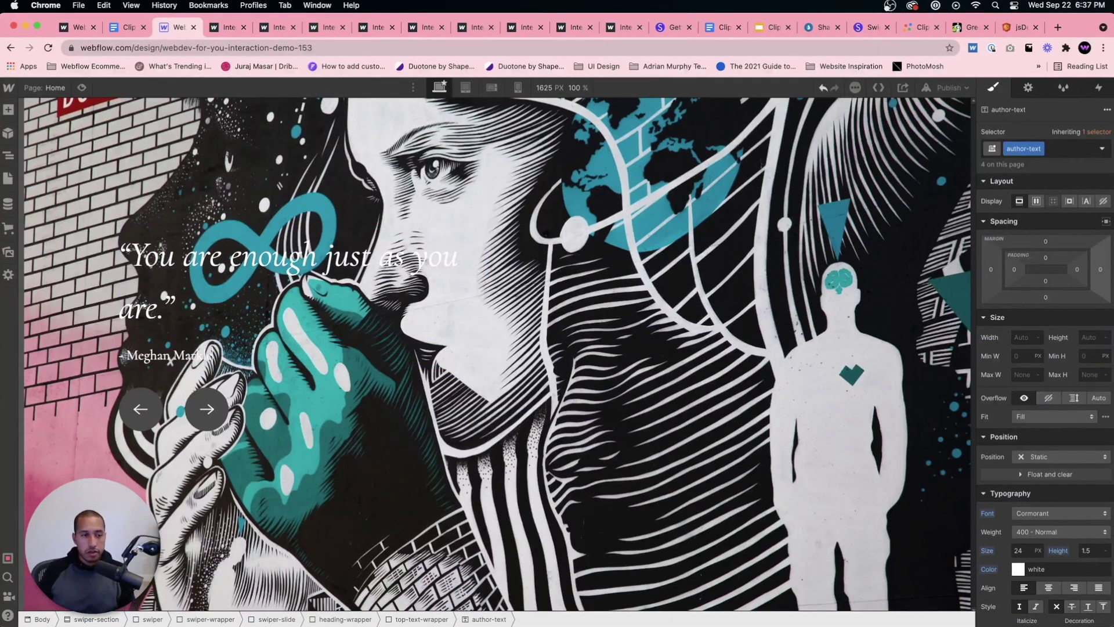
Set the width of the top-heading class to 28 ch.
{"action": "left_click", "coordinate": [174, 313]}
{"action": "left_click", "coordinate": [1026, 335]}
{"action": "type", "text": "28"}
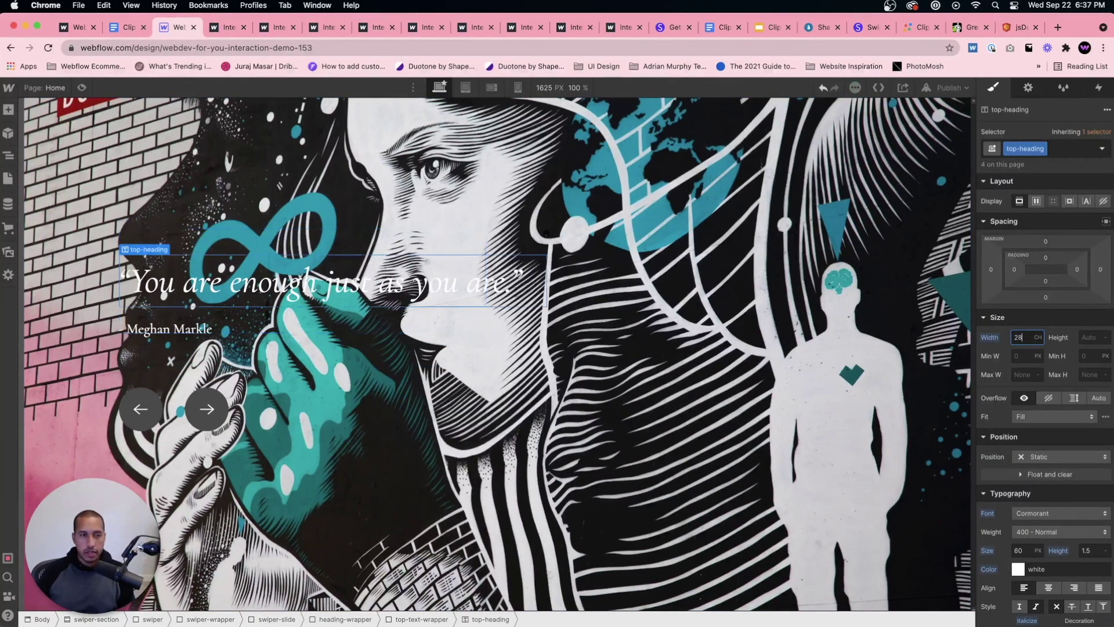
Remove the combo class 1 from the second swiper-slide.
{"action": "left_click", "coordinate": [9, 178]}
{"action": "left_click", "coordinate": [8, 178]}
{"action": "left_click", "coordinate": [9, 156]}
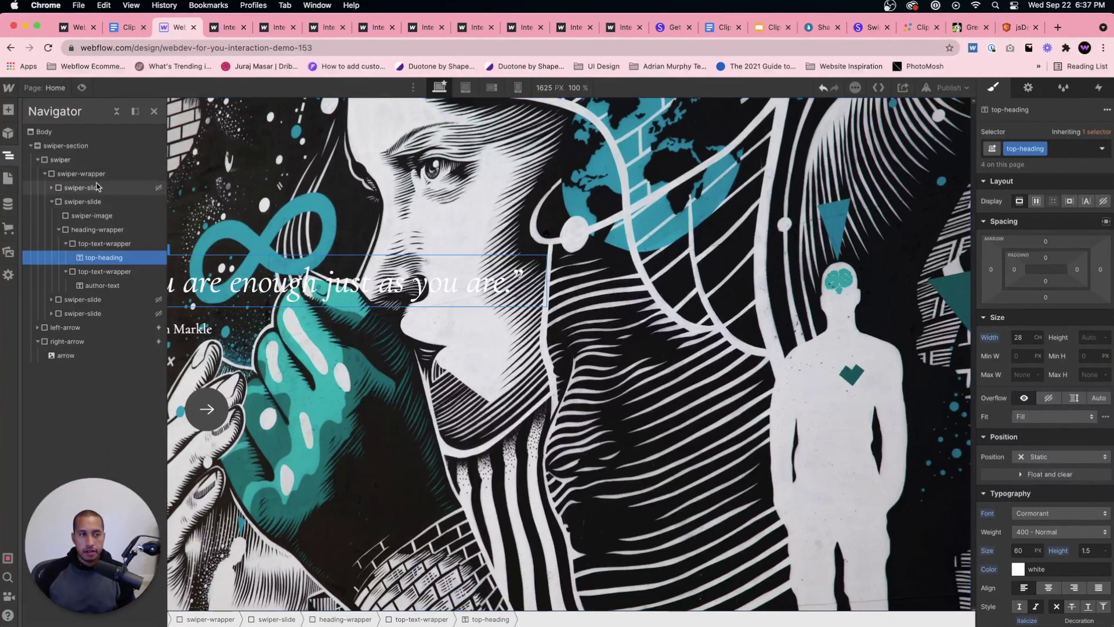
{"action": "left_click", "coordinate": [53, 202]}
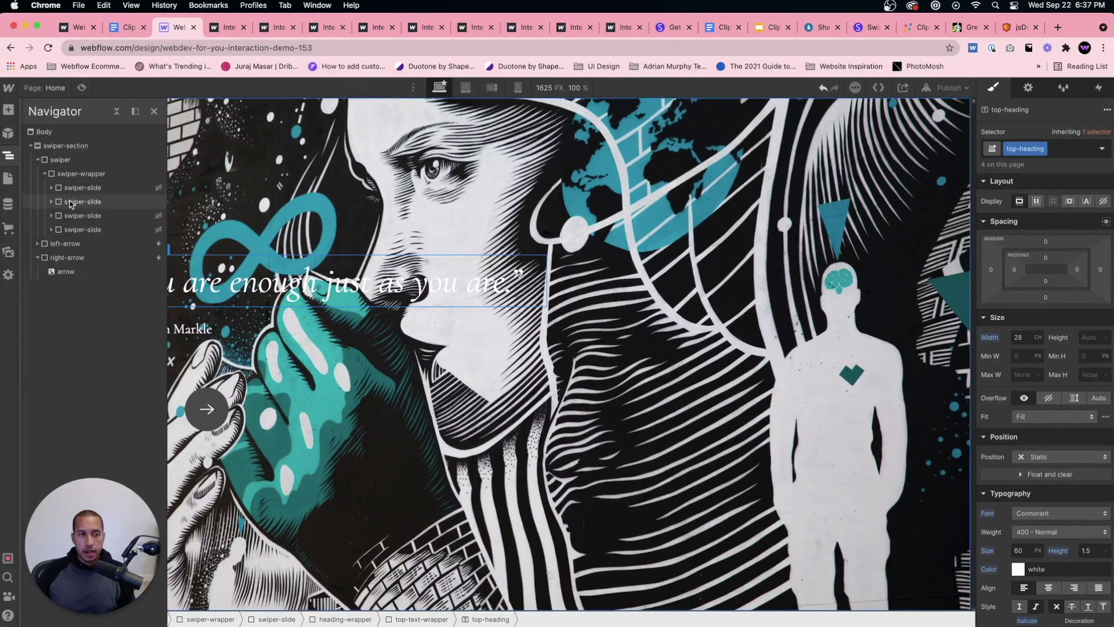
{"action": "left_click", "coordinate": [72, 203]}
{"action": "left_click", "coordinate": [1059, 148]}
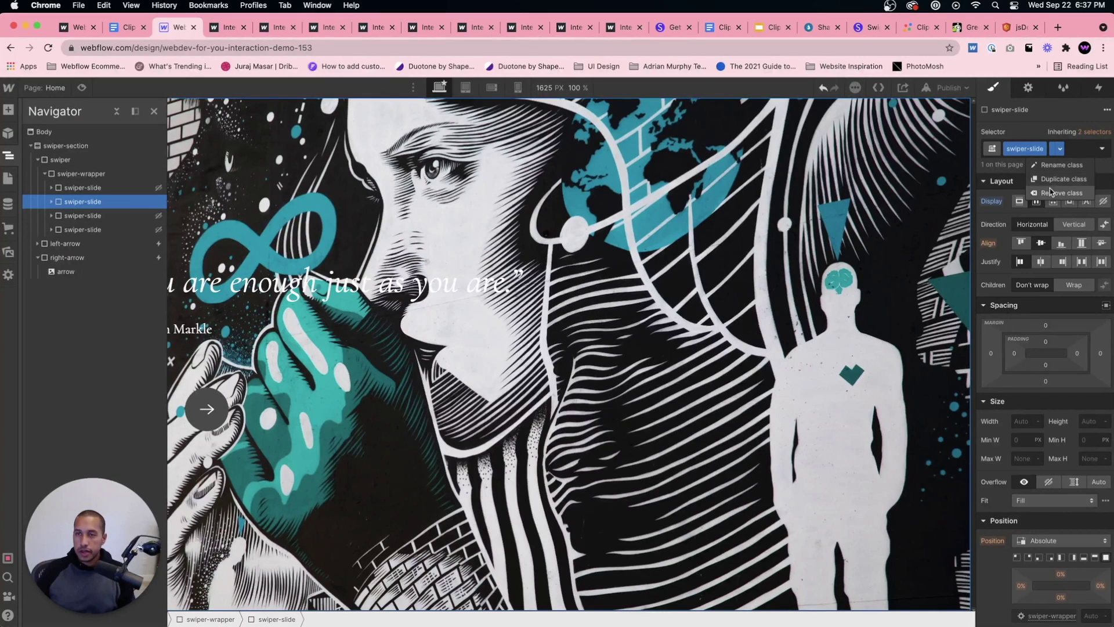
{"action": "left_click", "coordinate": [1053, 193]}
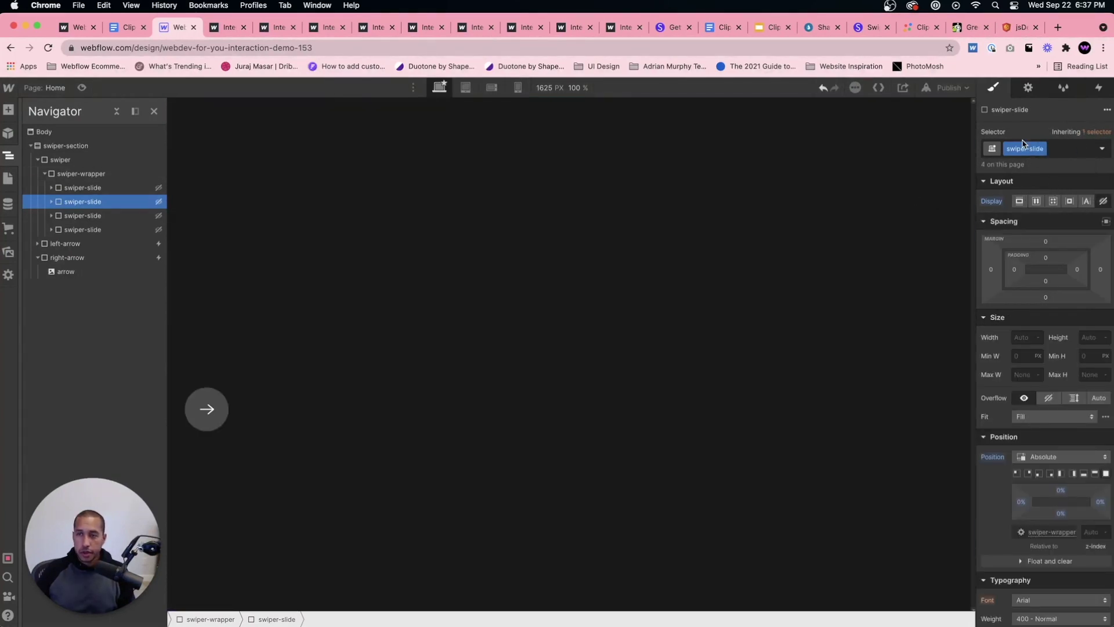
Try a flex display on the shared swiper-slide class and set it back to none.
{"action": "left_click", "coordinate": [1034, 202]}
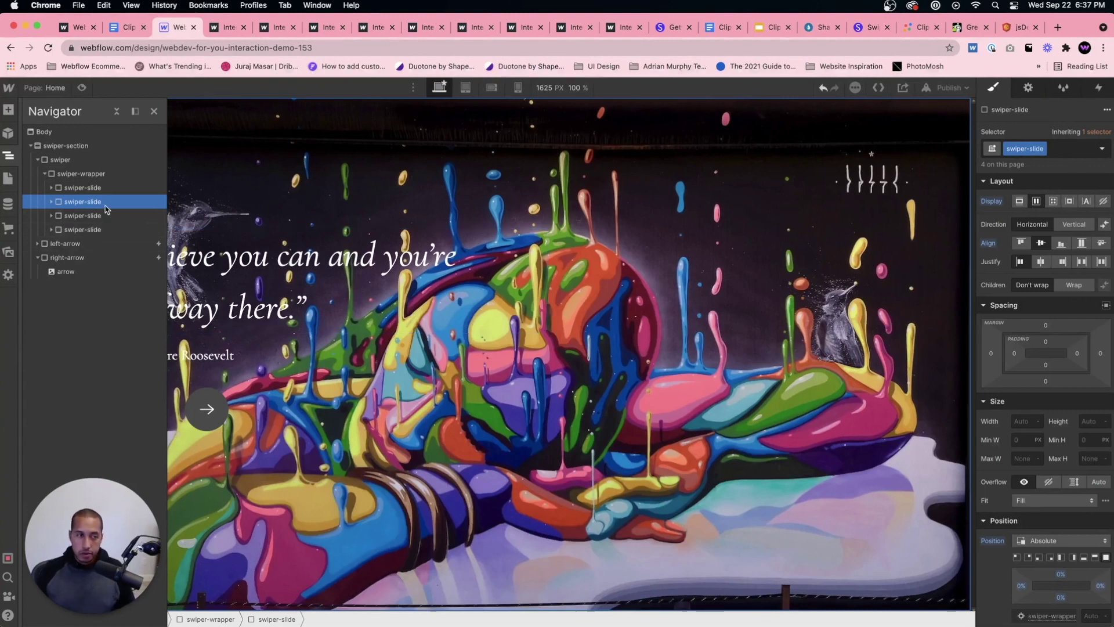
{"action": "left_click", "coordinate": [96, 230]}
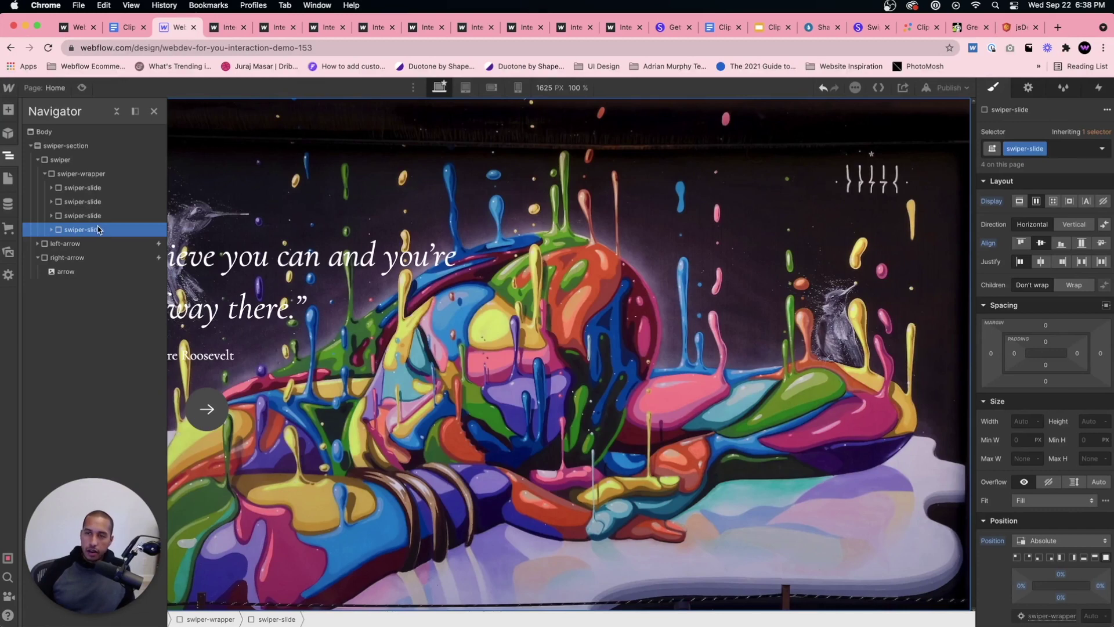
{"action": "left_click", "coordinate": [1102, 202]}
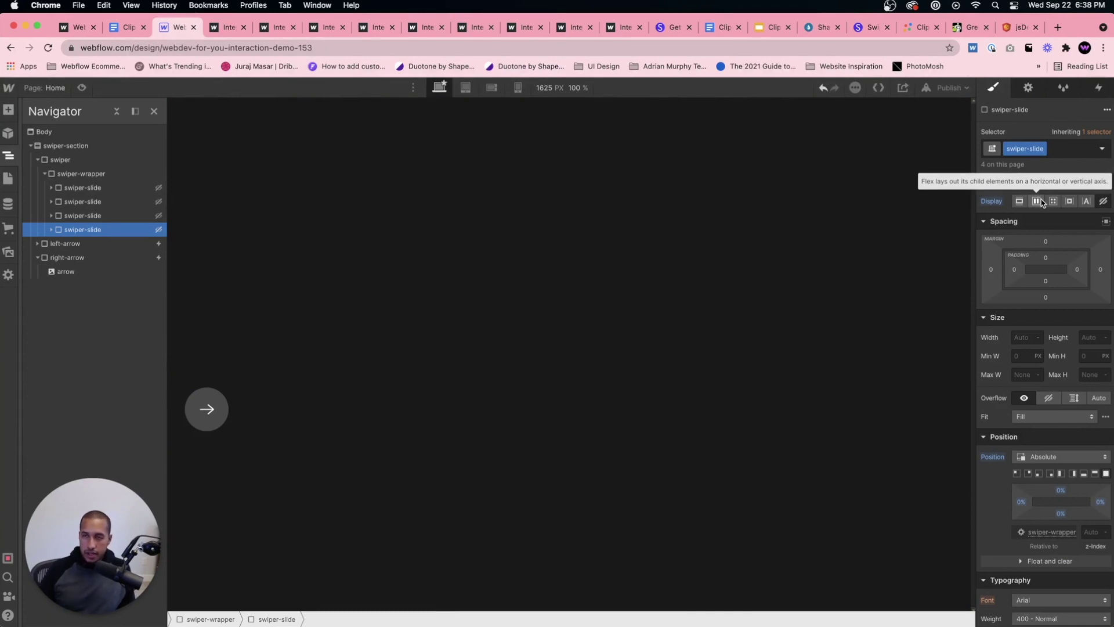
Try the combo class 1 with a flex display on the fourth swiper-slide and remove that class again.
{"action": "left_click", "coordinate": [1063, 147]}
{"action": "type", "text": "1"}
{"action": "key", "text": "Return"}
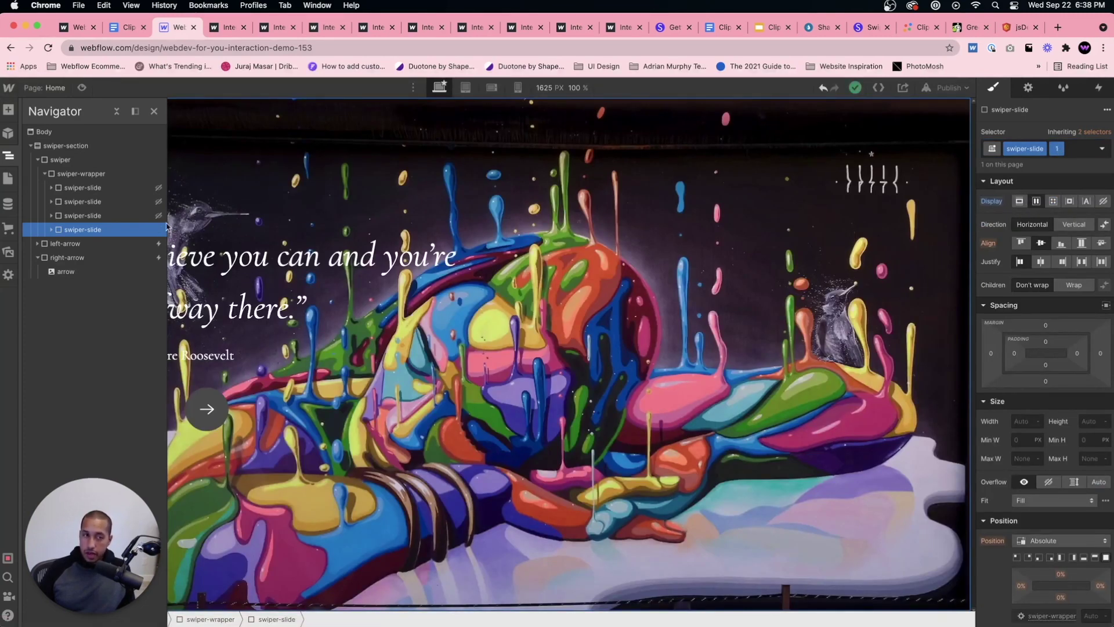
{"action": "left_click", "coordinate": [1060, 152]}
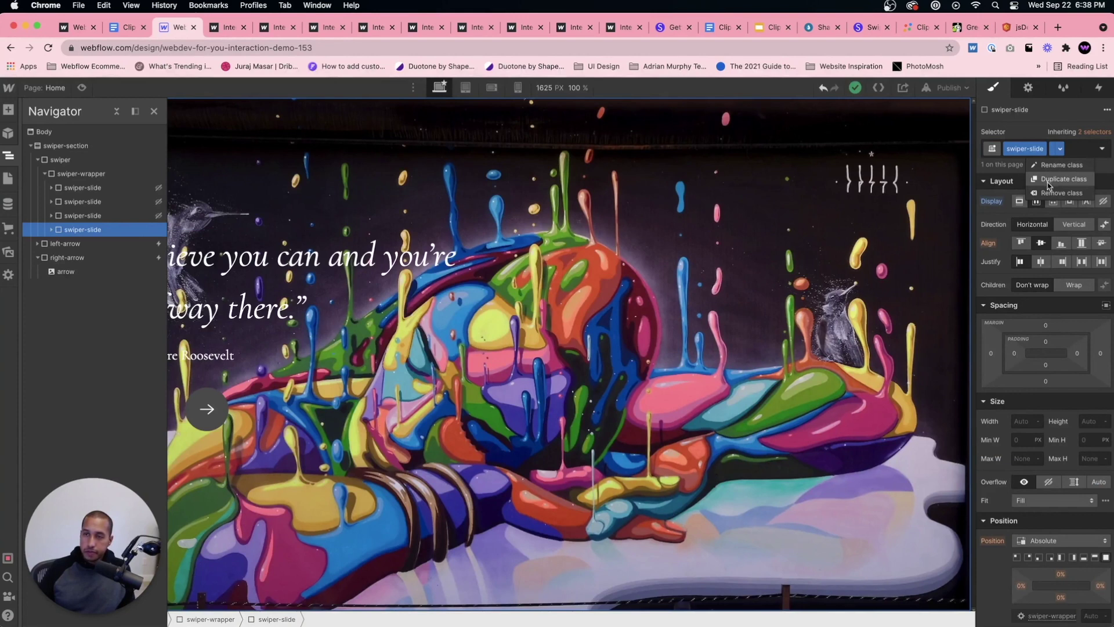
{"action": "left_click", "coordinate": [1053, 196]}
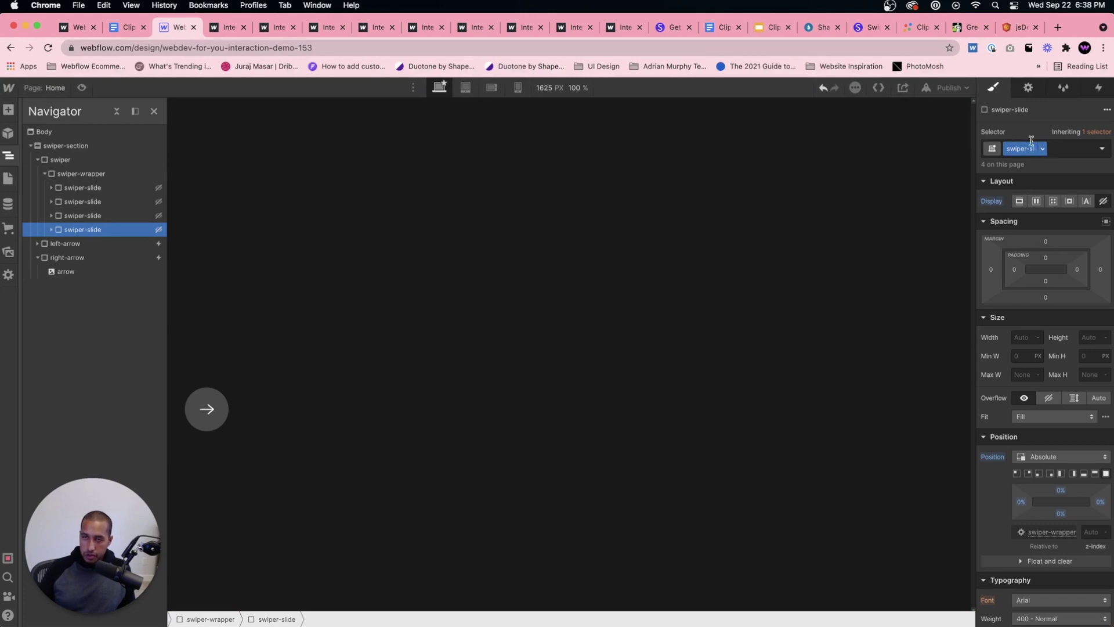
Set the shared swiper-slide class to display flex and publish the site to its webflow.io domain.
{"action": "left_click", "coordinate": [1037, 202]}
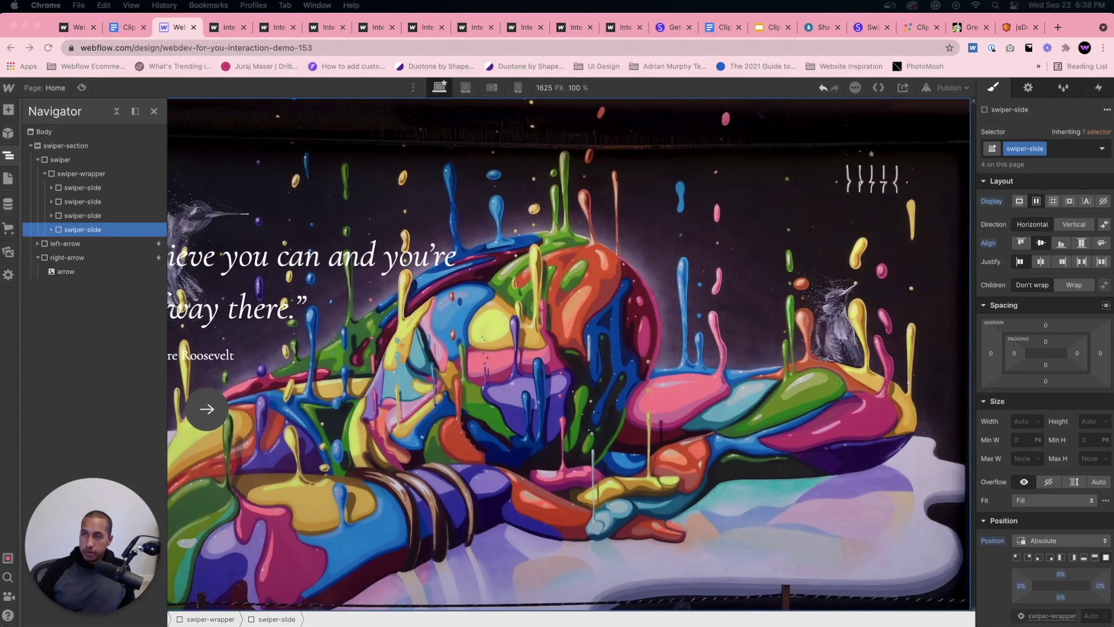
{"action": "left_click", "coordinate": [927, 147]}
{"action": "left_click", "coordinate": [949, 88]}
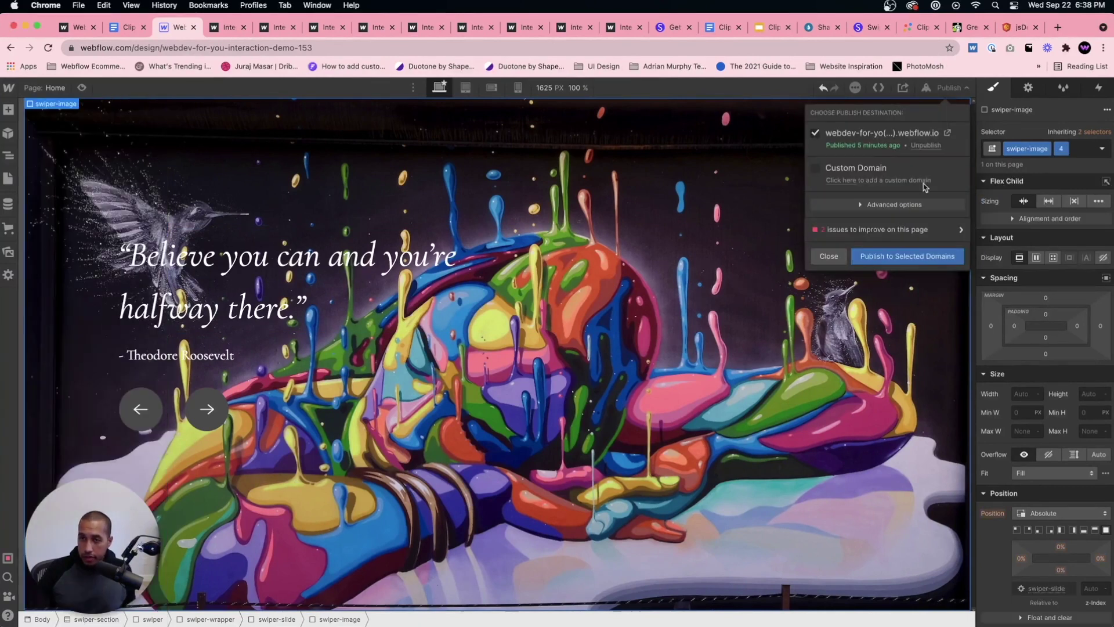
{"action": "left_click", "coordinate": [901, 260]}
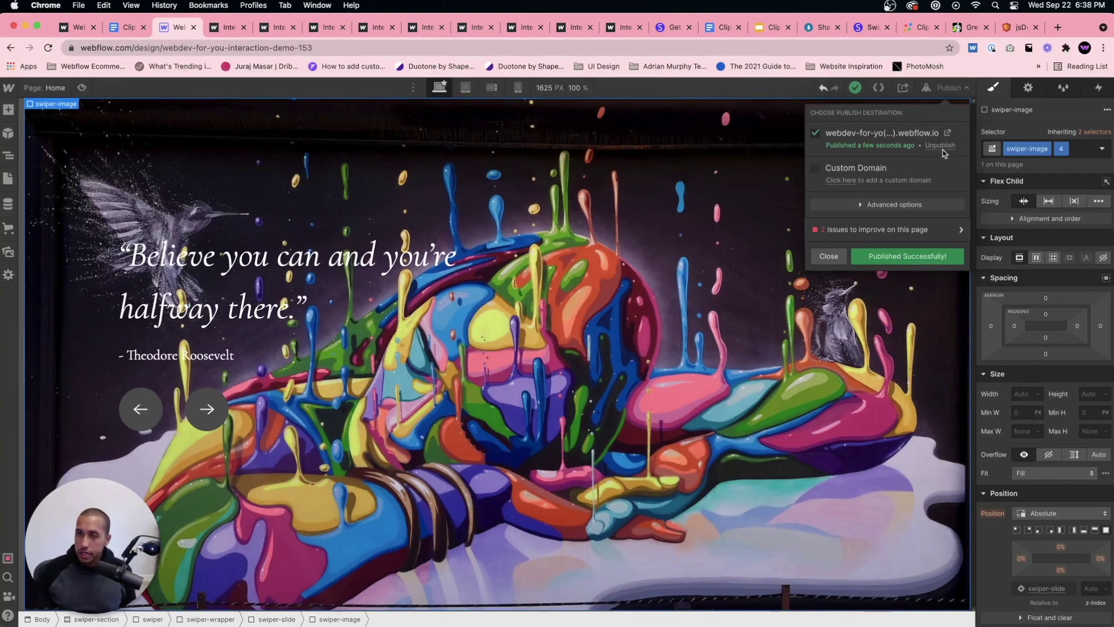
Open the published site and advance the slider to the next slide to test the quotes and transition.
{"action": "left_click", "coordinate": [946, 133]}
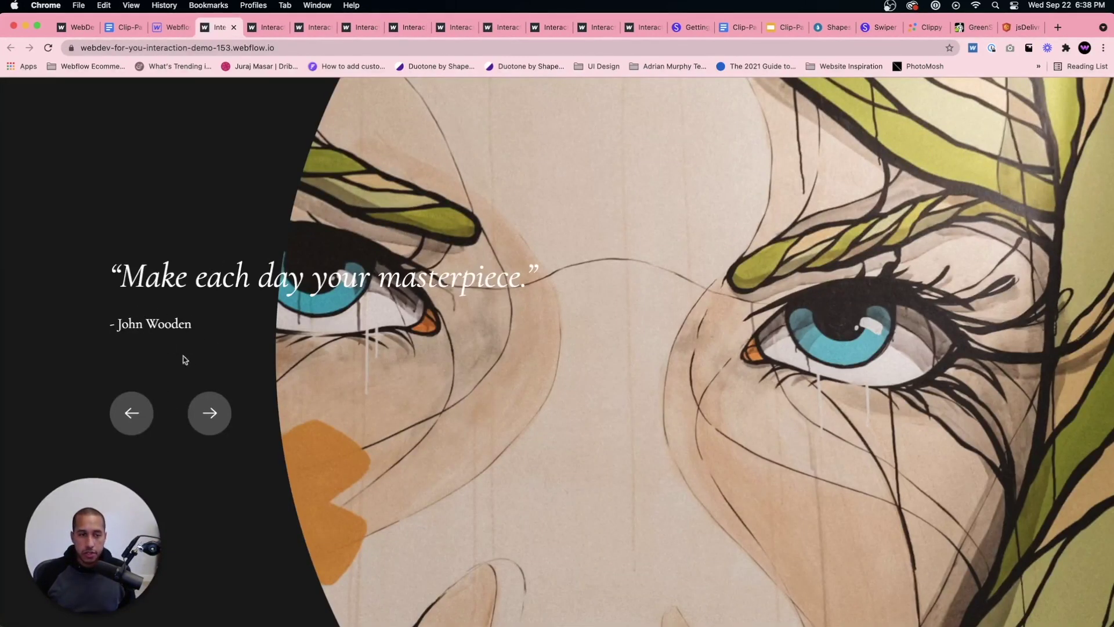
{"action": "left_click", "coordinate": [203, 403]}
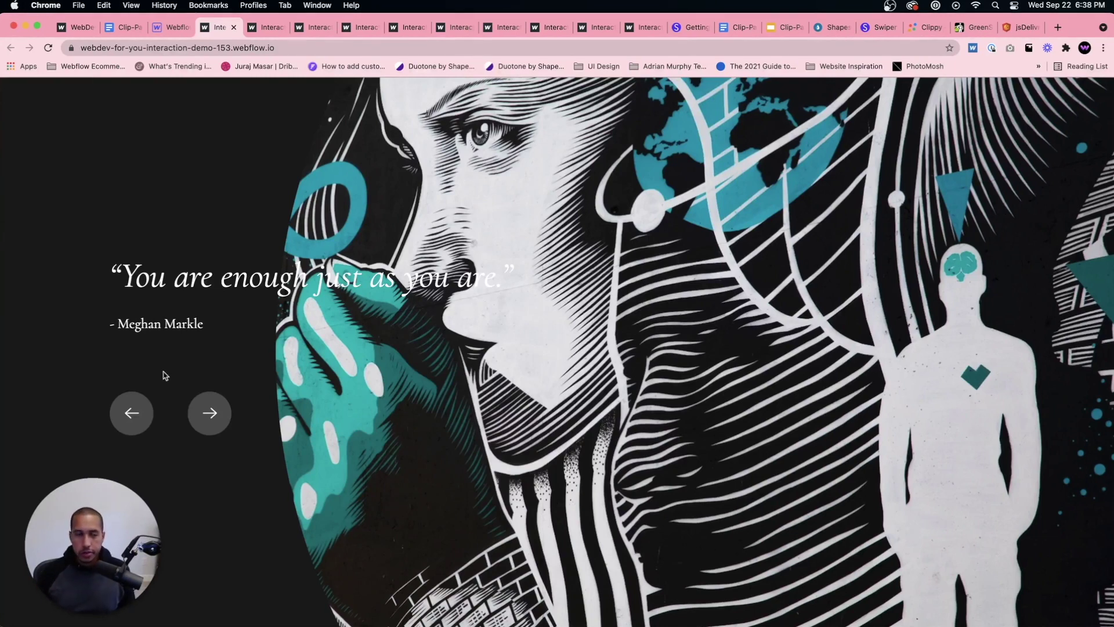
Move through the published slider's slides with the forward and back arrows to check the quotes, authors and circular image transition.
{"action": "left_click", "coordinate": [204, 420]}
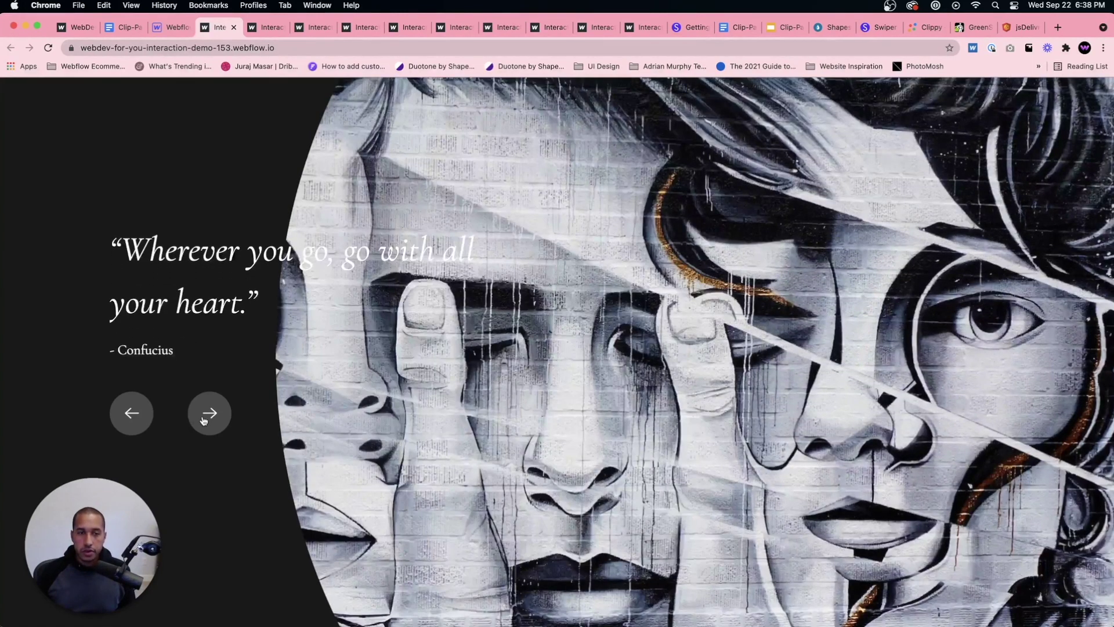
{"action": "left_click", "coordinate": [204, 420]}
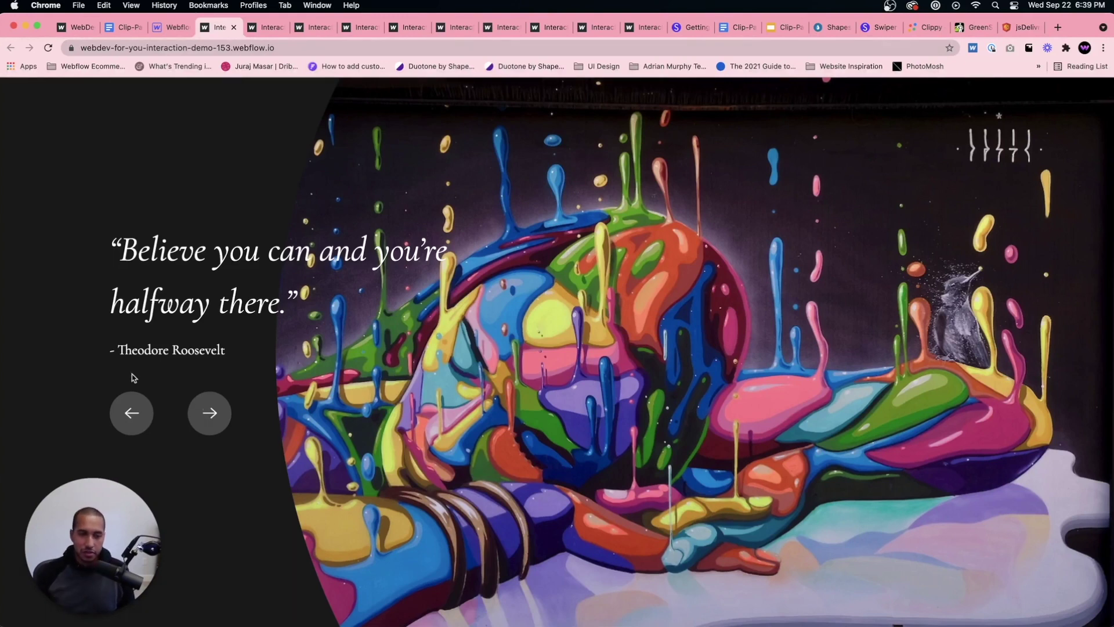
{"action": "left_click", "coordinate": [133, 410]}
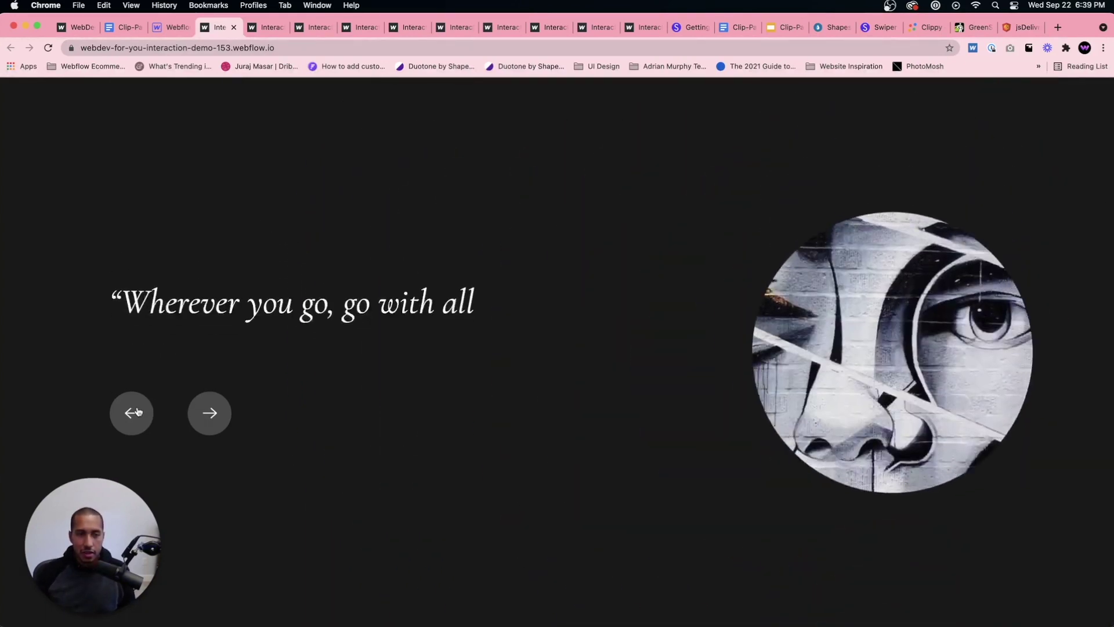
{"action": "left_click", "coordinate": [137, 411]}
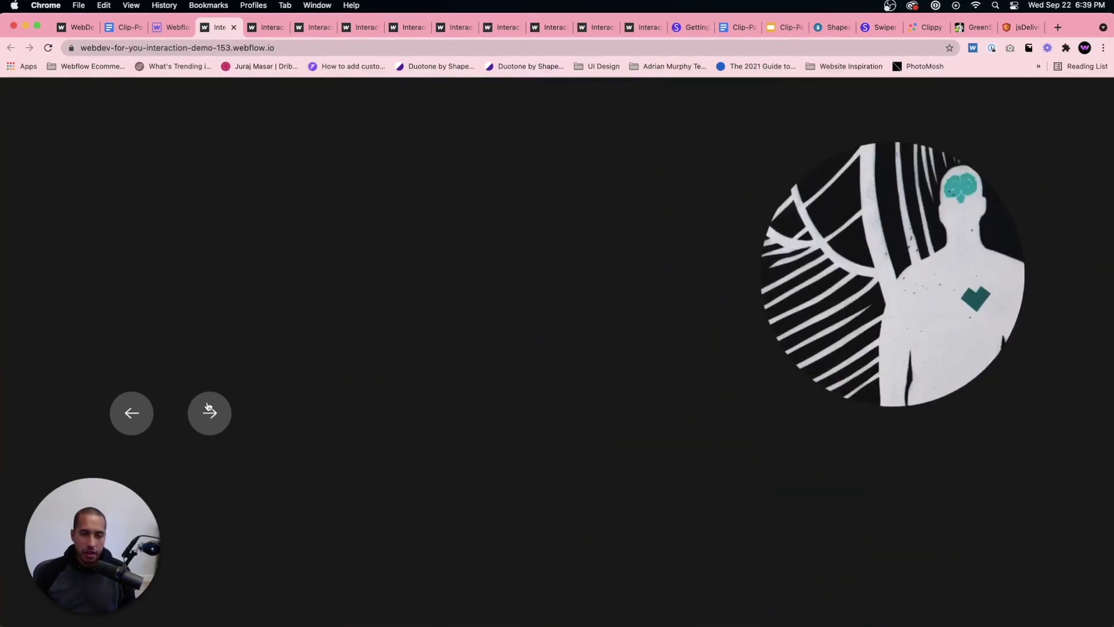
{"action": "left_click", "coordinate": [208, 411]}
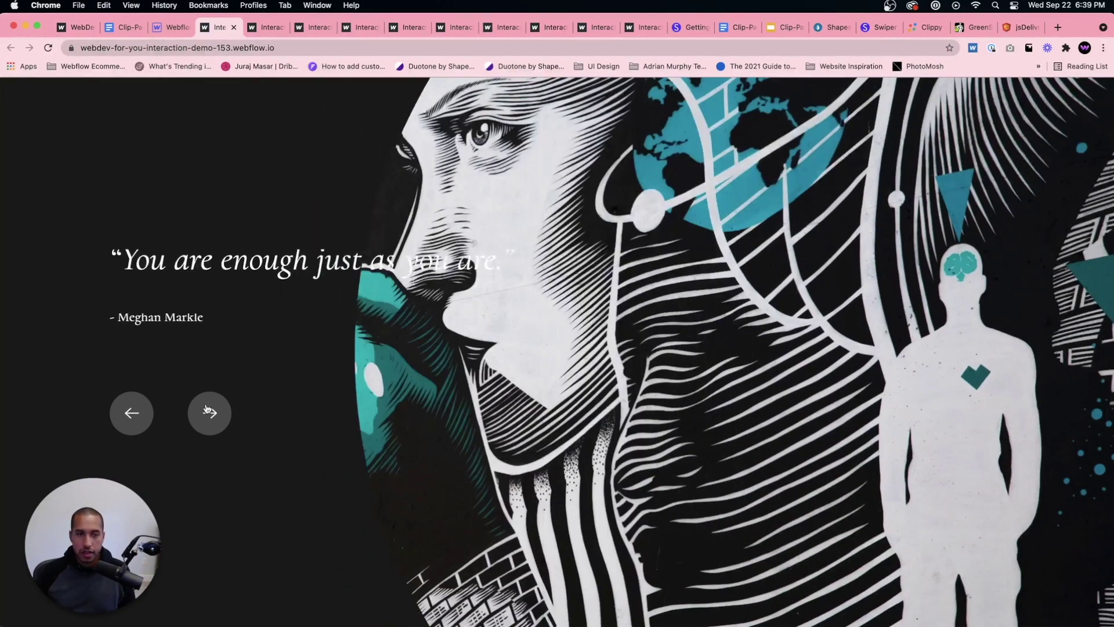
{"action": "left_click", "coordinate": [207, 410]}
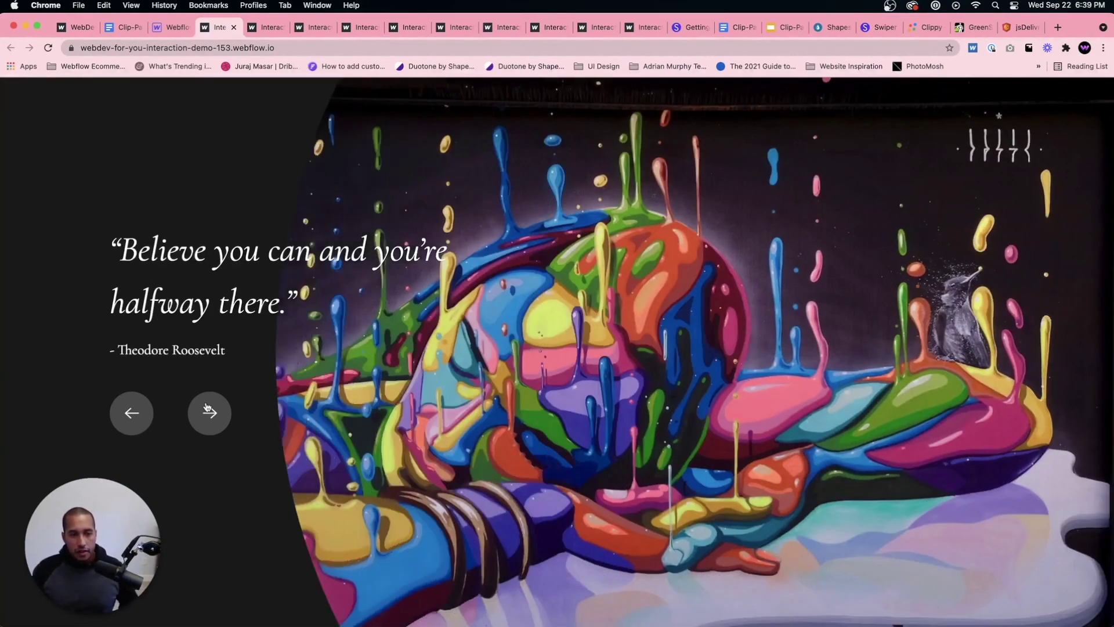
{"action": "left_click", "coordinate": [207, 410]}
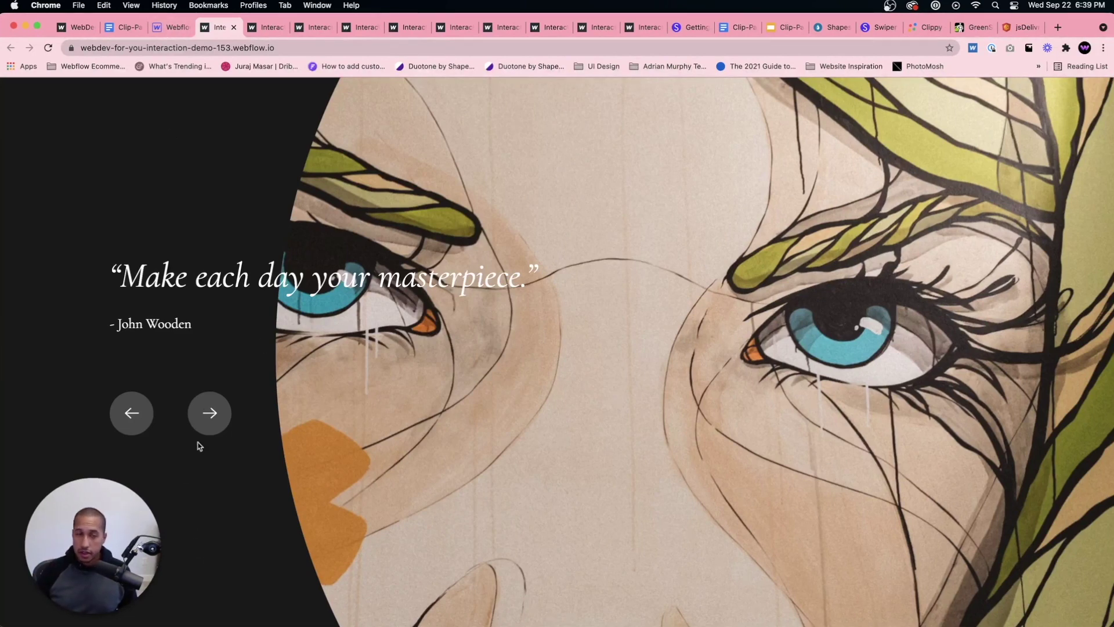
Return to the Webflow Designer and set the background color of the swiper element to dark teal #01374b.
{"action": "left_click", "coordinate": [170, 27]}
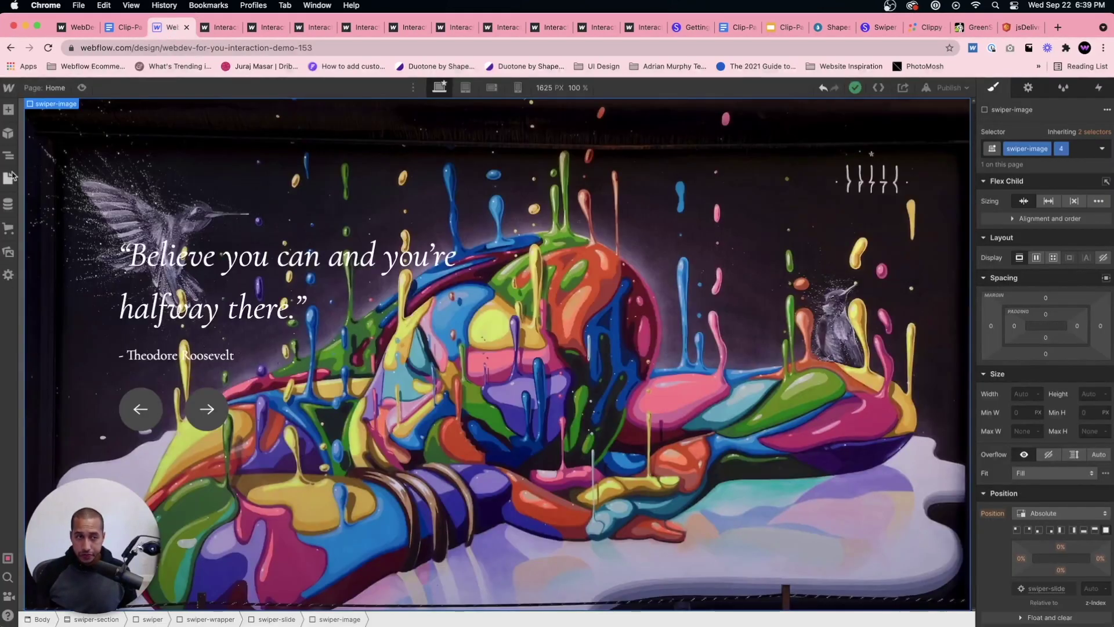
{"action": "key", "text": "z"}
{"action": "left_click", "coordinate": [67, 161]}
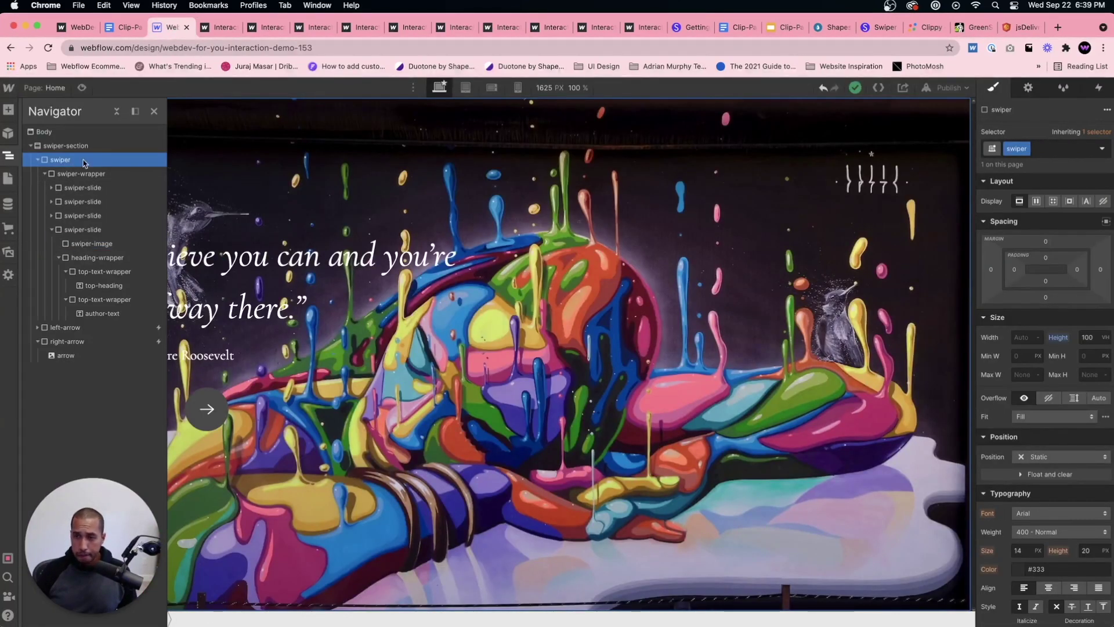
{"action": "scroll", "coordinate": [997, 496], "scroll_direction": "down", "scroll_amount": 5}
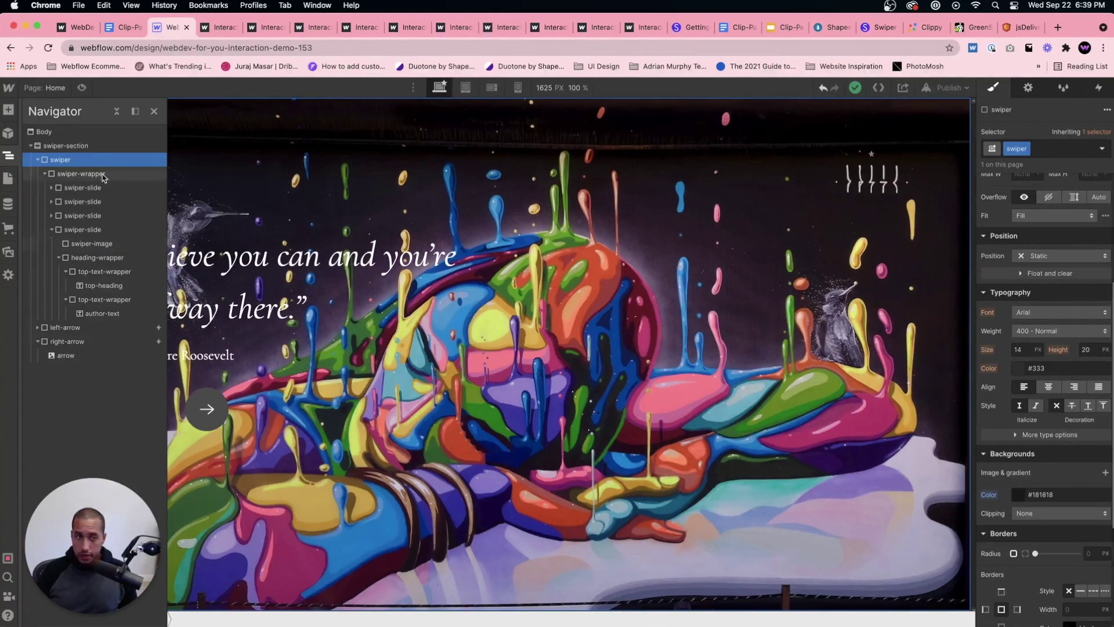
{"action": "left_click", "coordinate": [1017, 496]}
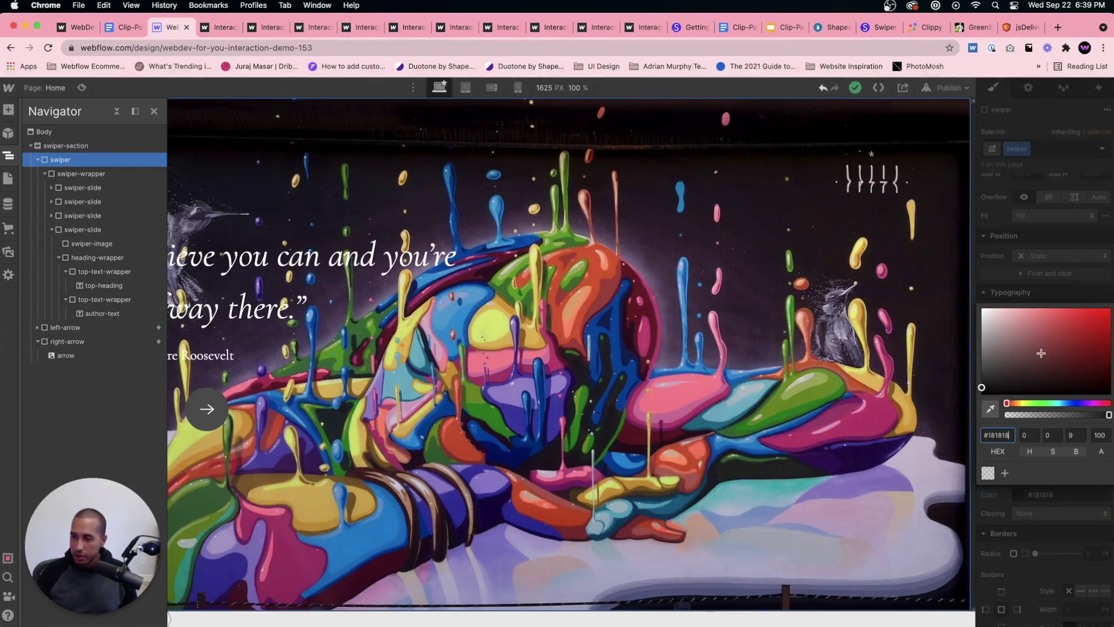
{"action": "left_click_drag", "start_coordinate": [1073, 384], "coordinate": [1109, 370]}
{"action": "left_click_drag", "start_coordinate": [1065, 404], "coordinate": [1062, 404]}
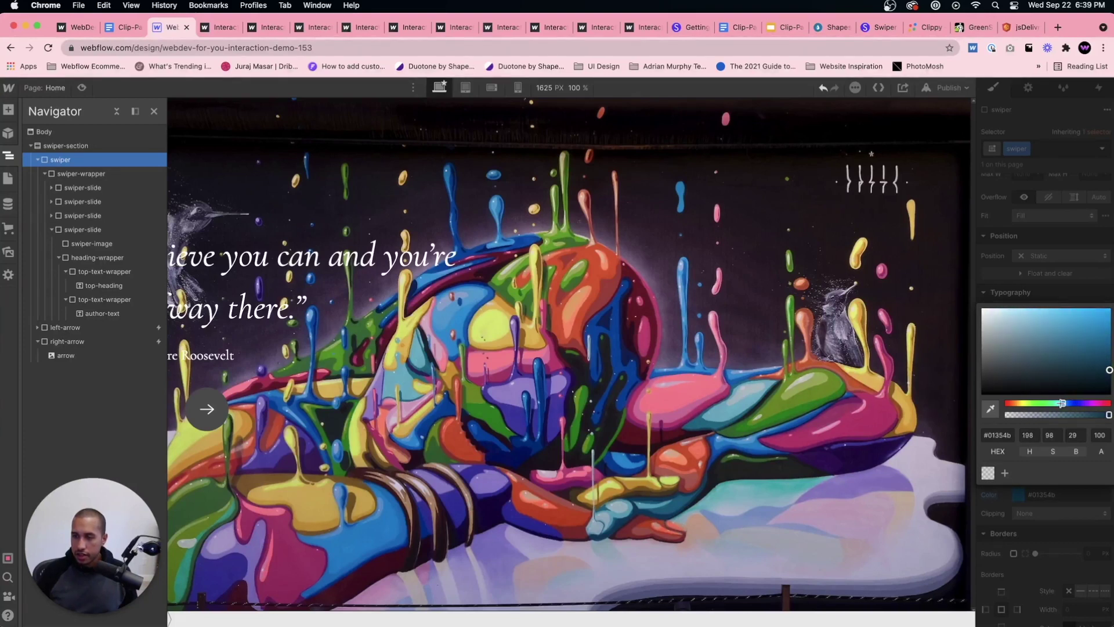
Publish to the webflow.io domain and advance the live slider through two slides to check the teal background.
{"action": "left_click", "coordinate": [946, 87]}
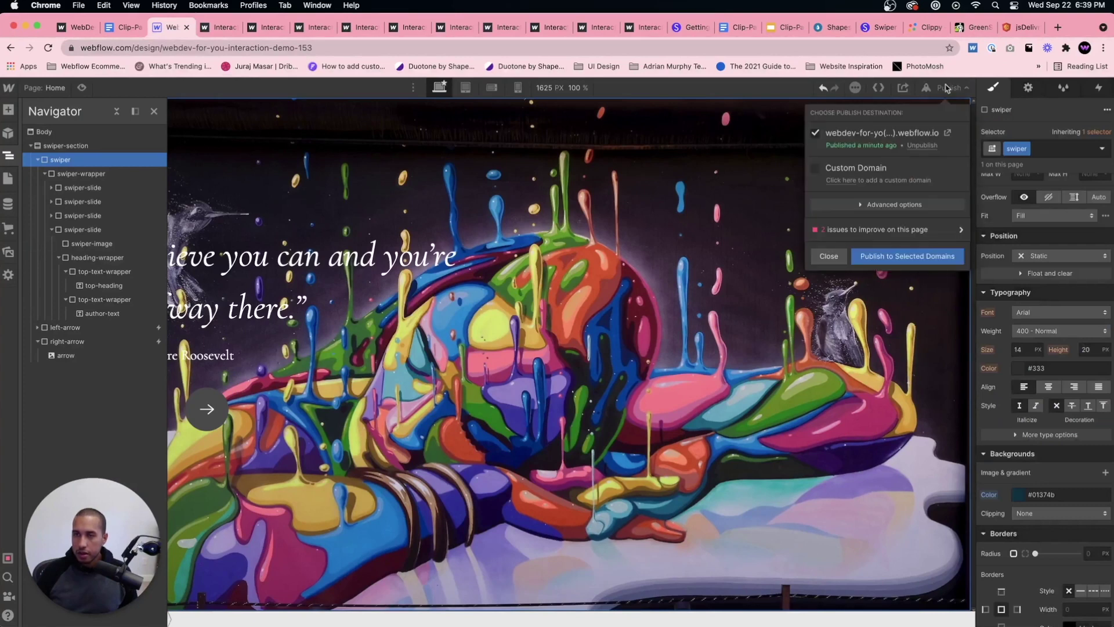
{"action": "left_click", "coordinate": [922, 262]}
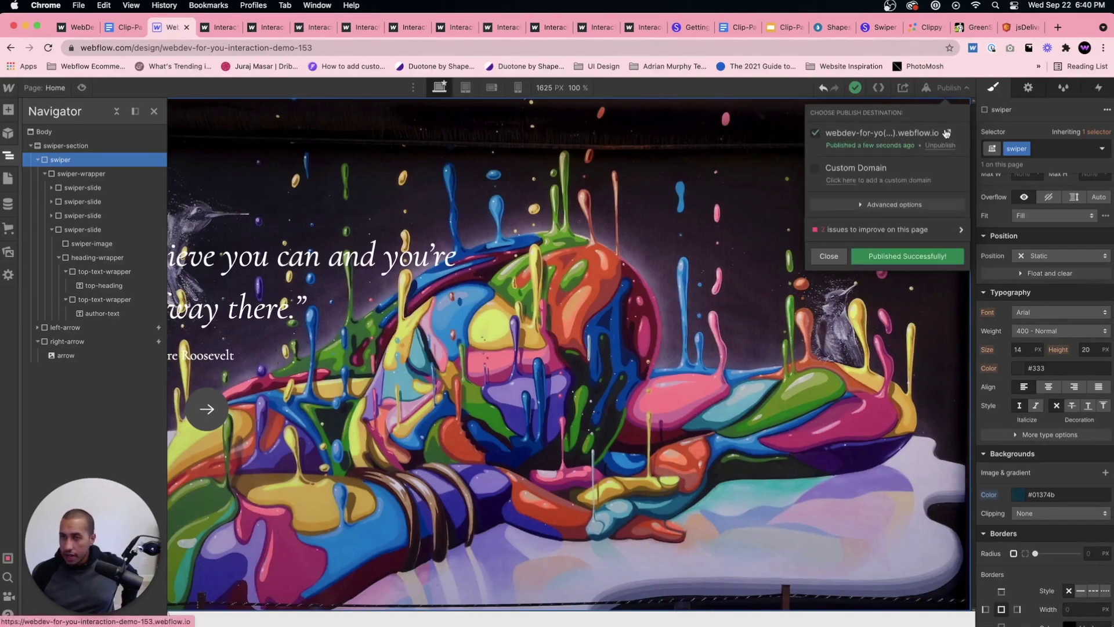
{"action": "left_click", "coordinate": [945, 132]}
{"action": "left_click", "coordinate": [211, 414]}
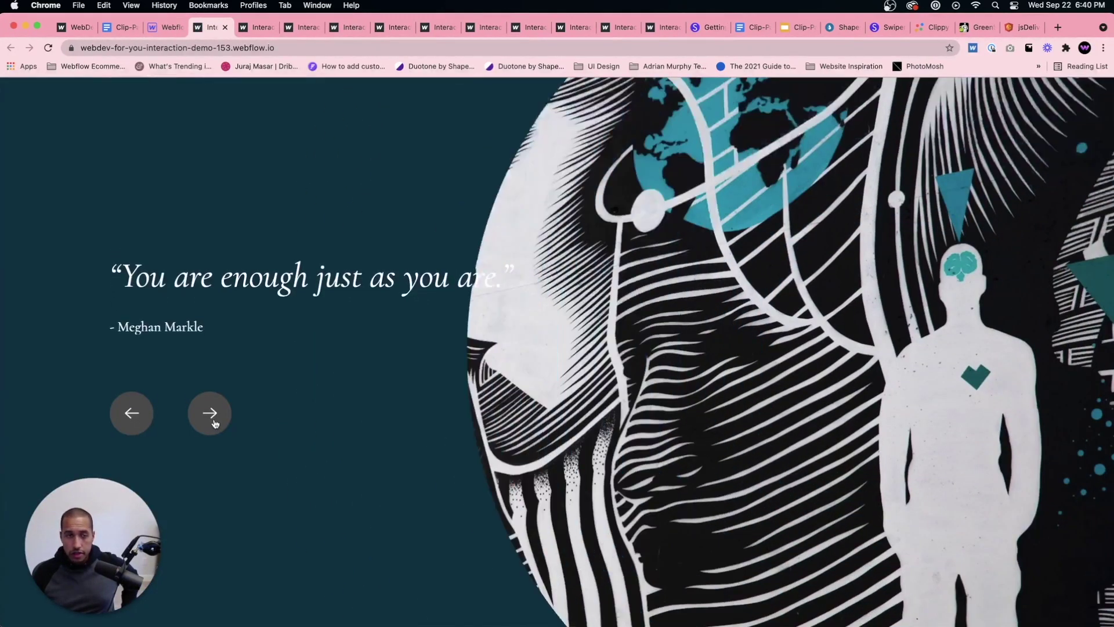
{"action": "left_click", "coordinate": [212, 421]}
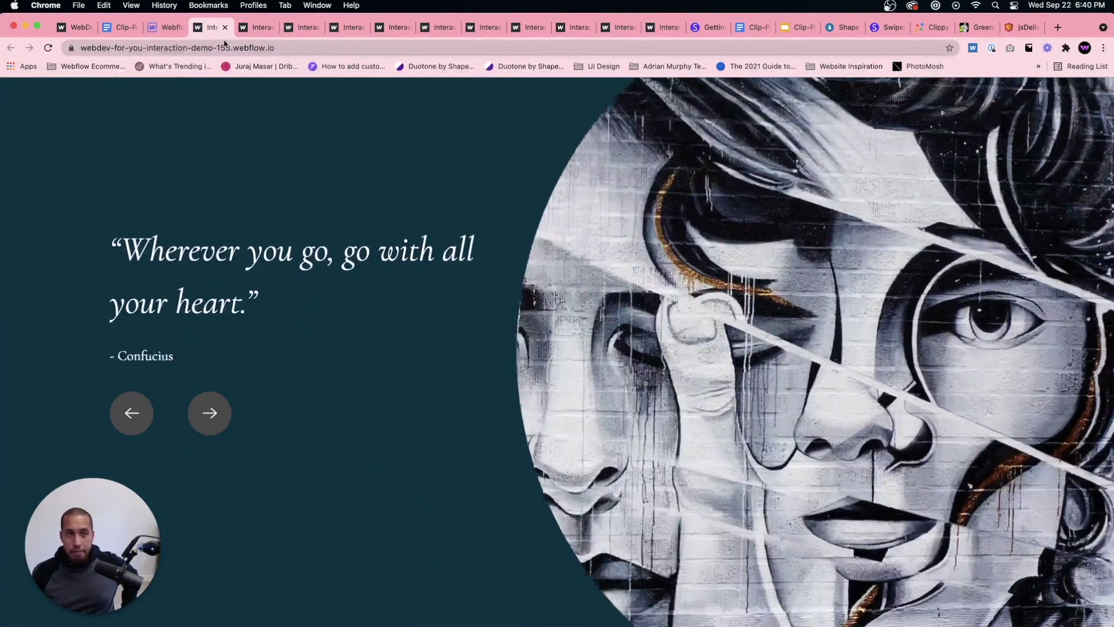
Add a linear gradient background to the swiper element in the Webflow Designer, with its first color stop set to #00258a.
{"action": "left_click", "coordinate": [165, 28]}
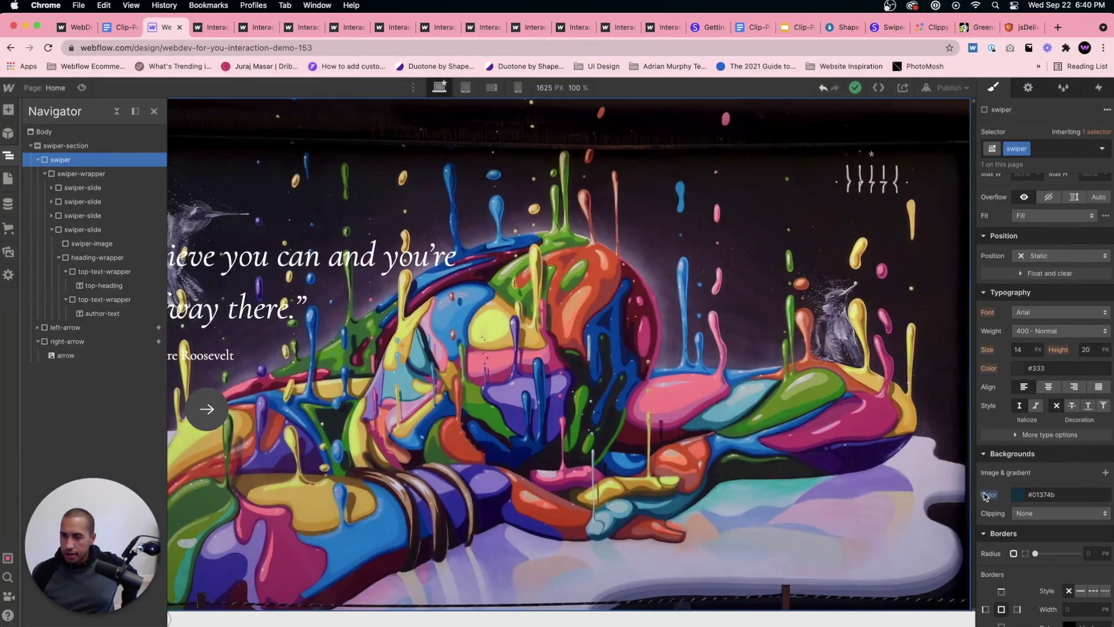
{"action": "left_click", "coordinate": [1106, 472]}
{"action": "left_click", "coordinate": [1048, 265]}
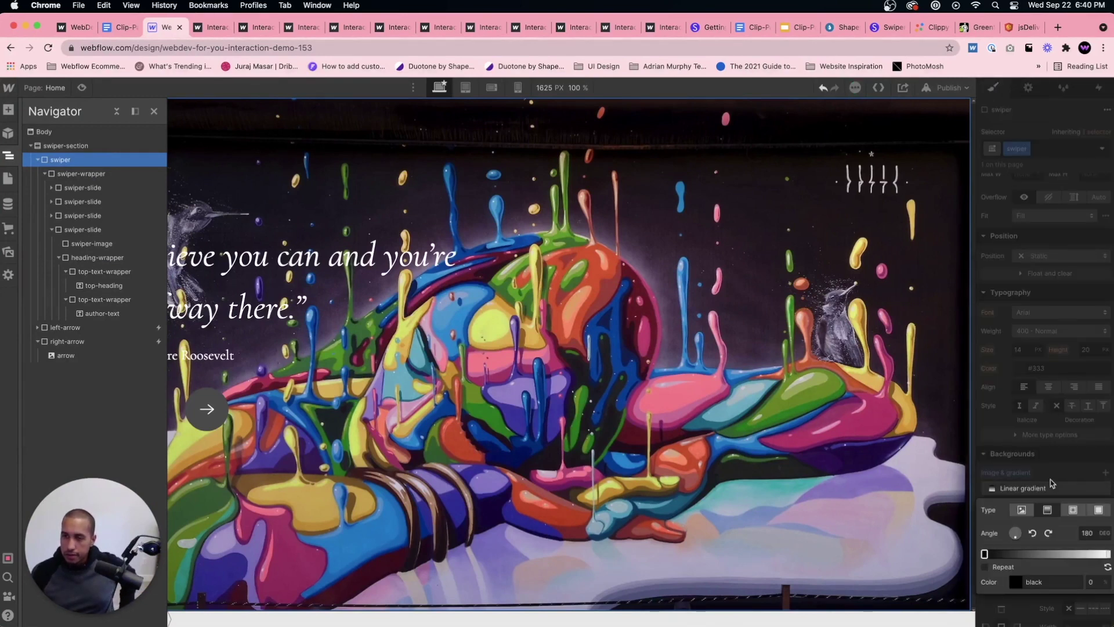
{"action": "left_click", "coordinate": [1015, 582]}
{"action": "left_click_drag", "start_coordinate": [1061, 435], "coordinate": [1111, 416]}
{"action": "left_click", "coordinate": [1071, 490]}
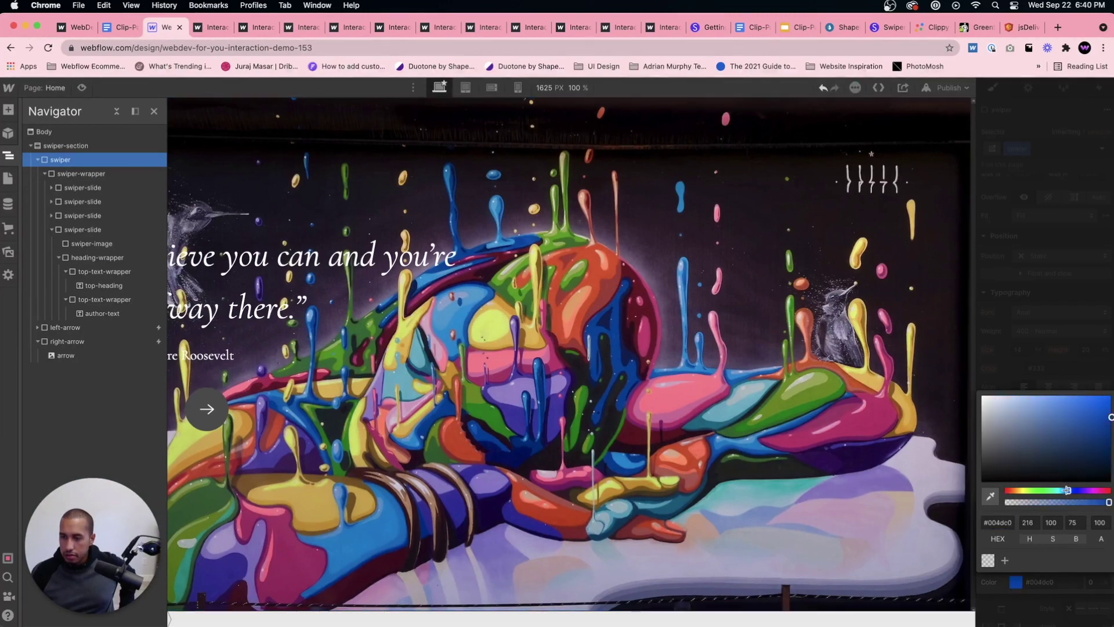
{"action": "left_click_drag", "start_coordinate": [1105, 419], "coordinate": [1111, 412]}
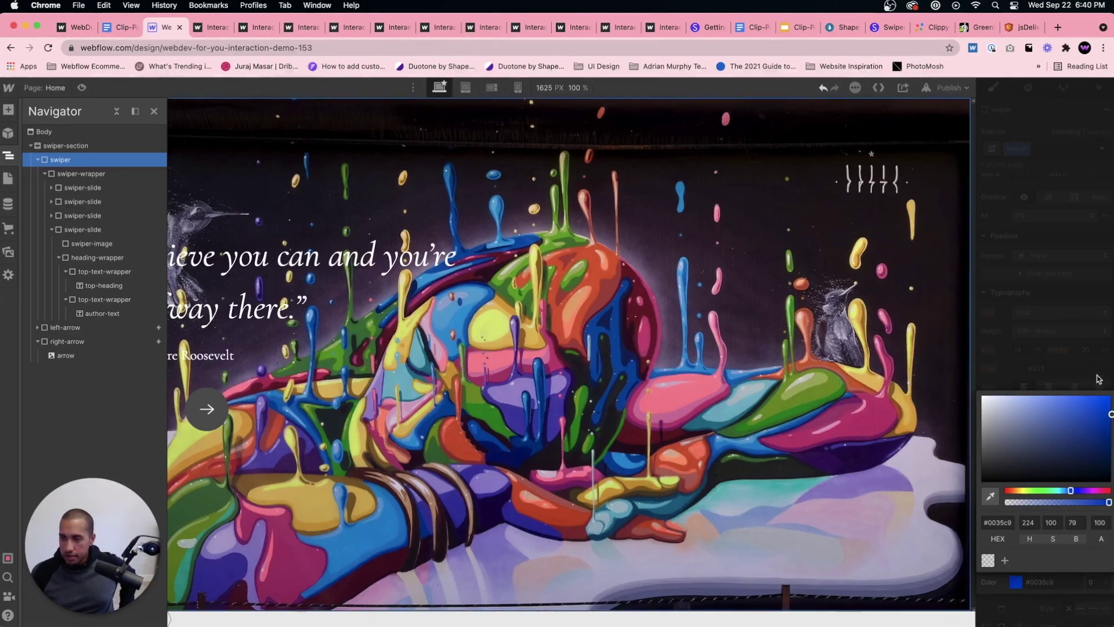
{"action": "left_click_drag", "start_coordinate": [1111, 414], "coordinate": [1111, 430]}
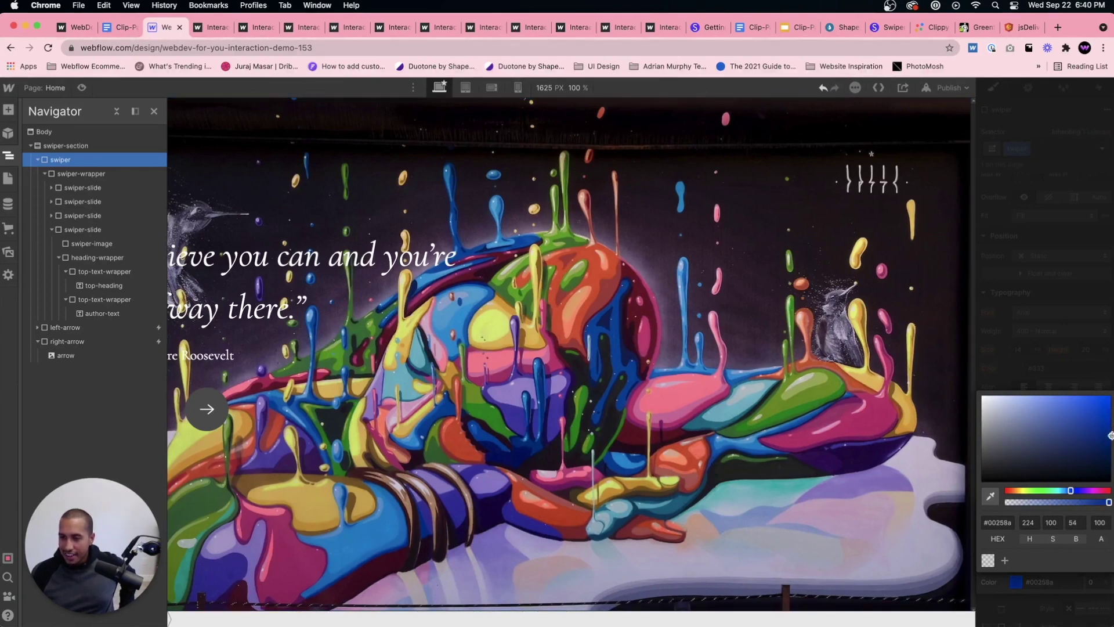
{"action": "left_click", "coordinate": [1106, 377]}
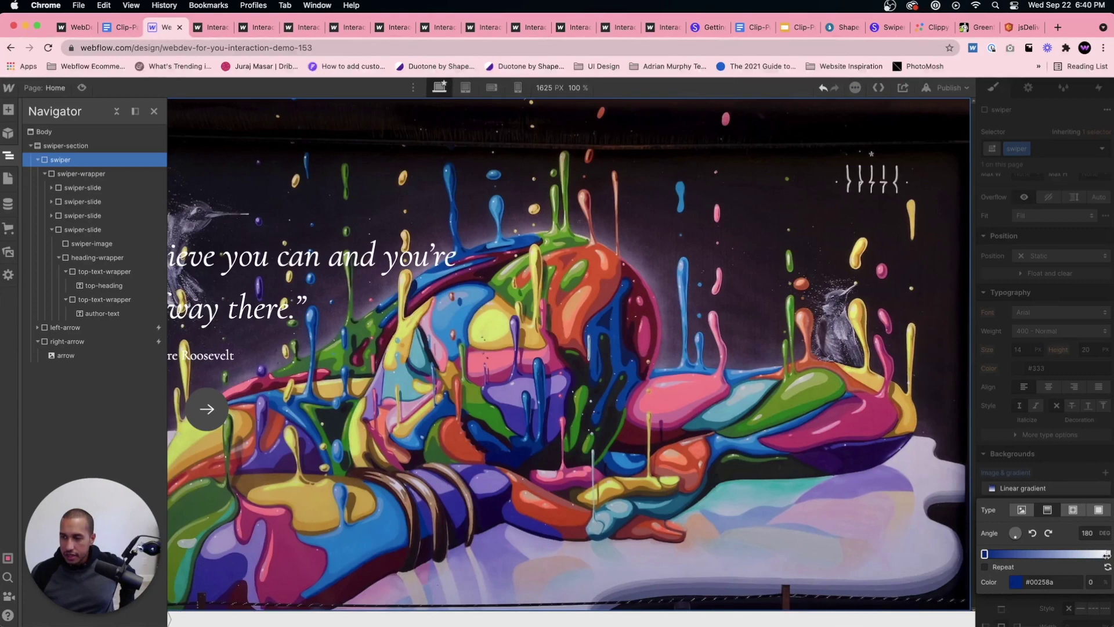
{"action": "left_click", "coordinate": [1061, 456]}
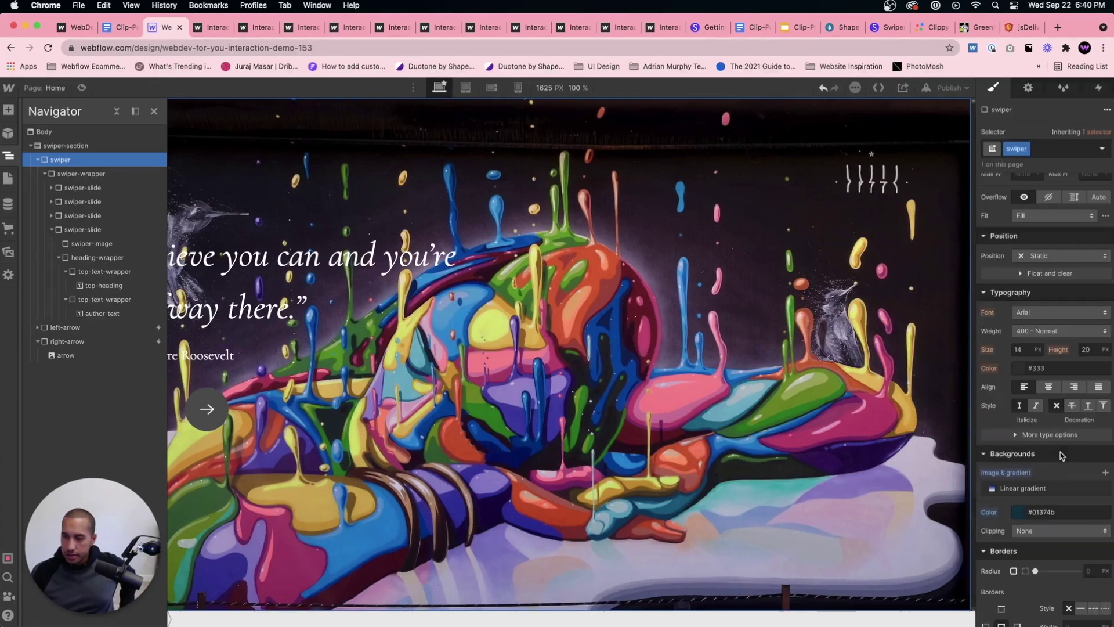
Publish the gradient change to the webflow.io domain and open the live page.
{"action": "left_click", "coordinate": [948, 88]}
{"action": "left_click", "coordinate": [915, 256]}
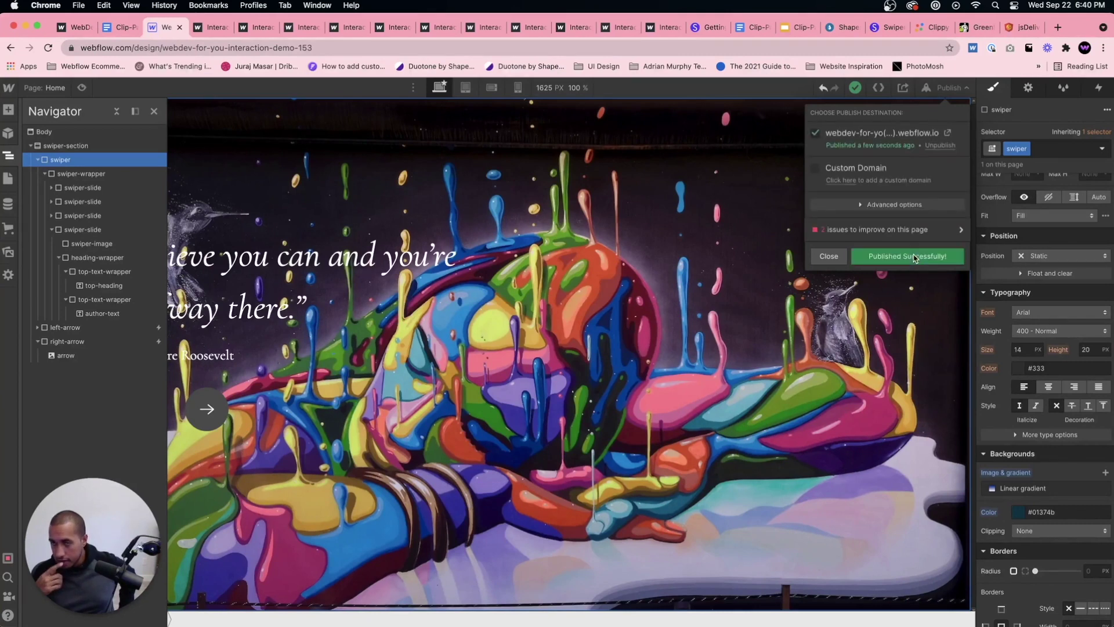
{"action": "left_click", "coordinate": [949, 134]}
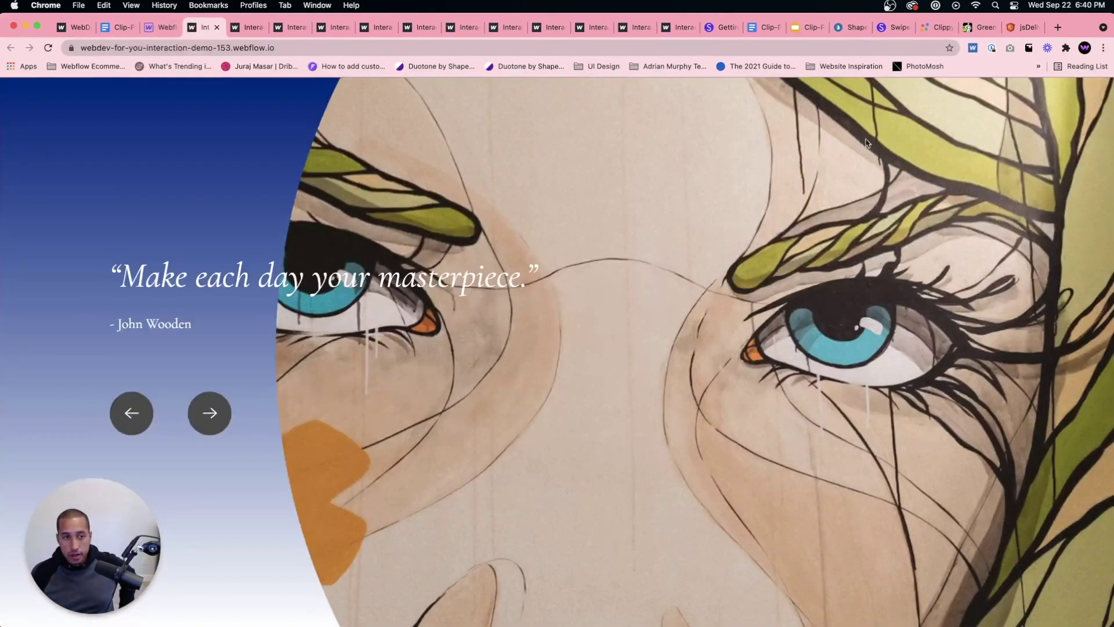
Advance the live slider through its slides to check the transitions over the gradient background.
{"action": "left_click", "coordinate": [217, 423]}
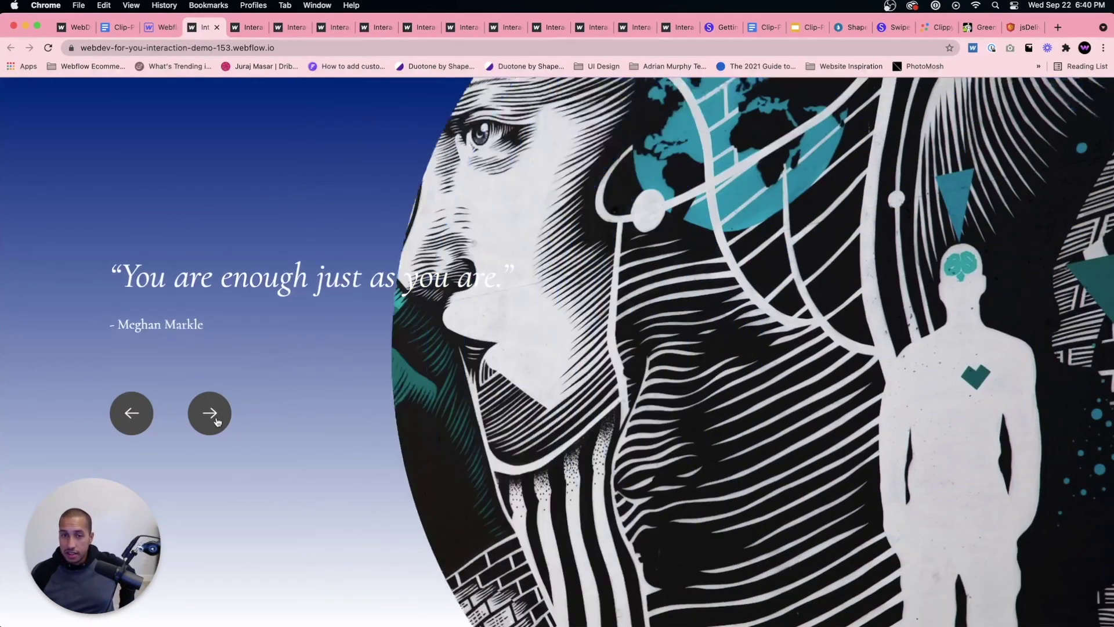
{"action": "left_click", "coordinate": [217, 422]}
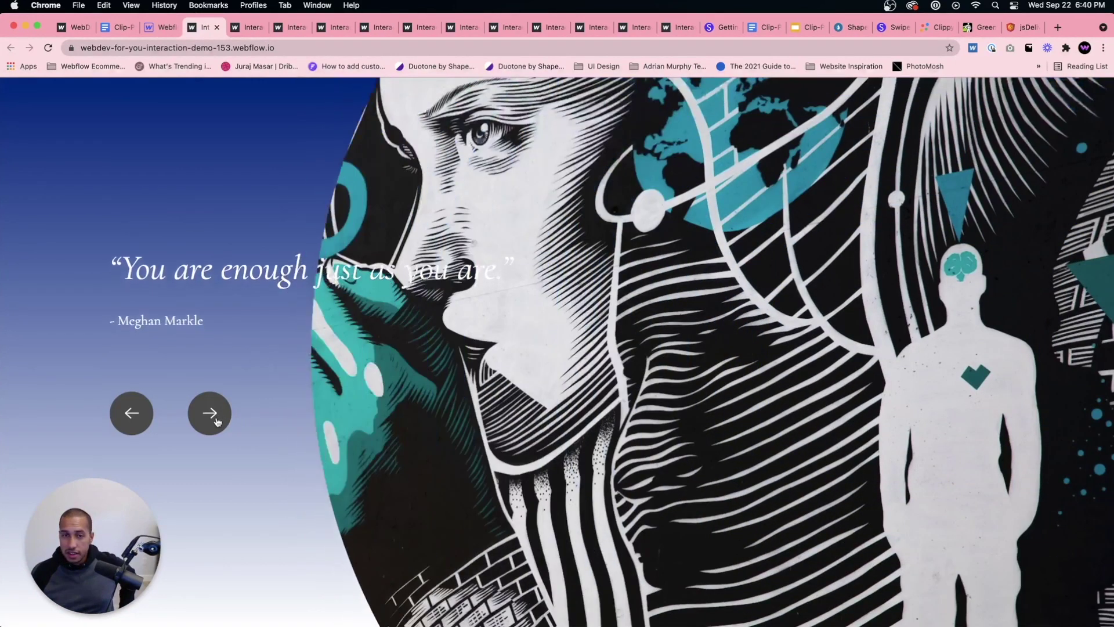
{"action": "left_click", "coordinate": [217, 422]}
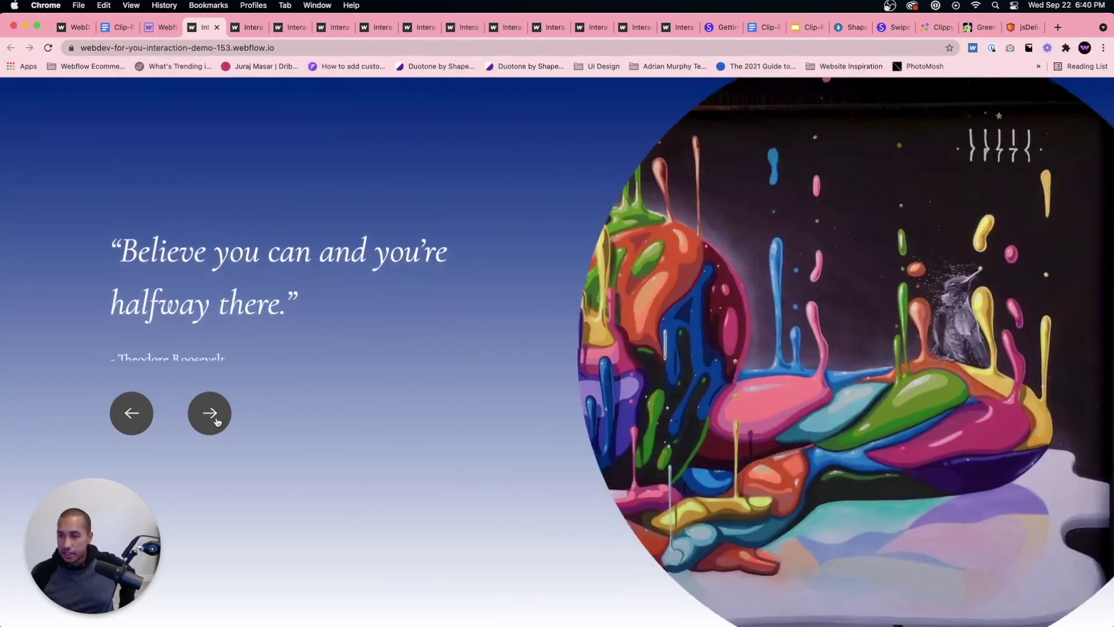
{"action": "left_click", "coordinate": [217, 423]}
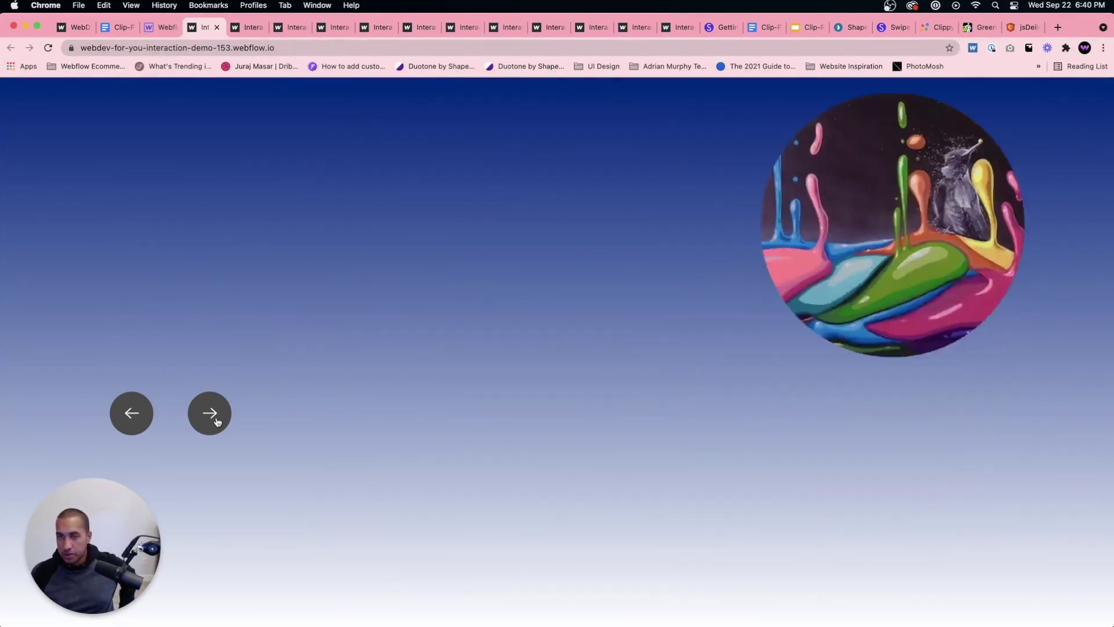
Open the published site's address in Safari and advance through the slides to check the quotes and image transitions there.
{"action": "left_click", "coordinate": [337, 53]}
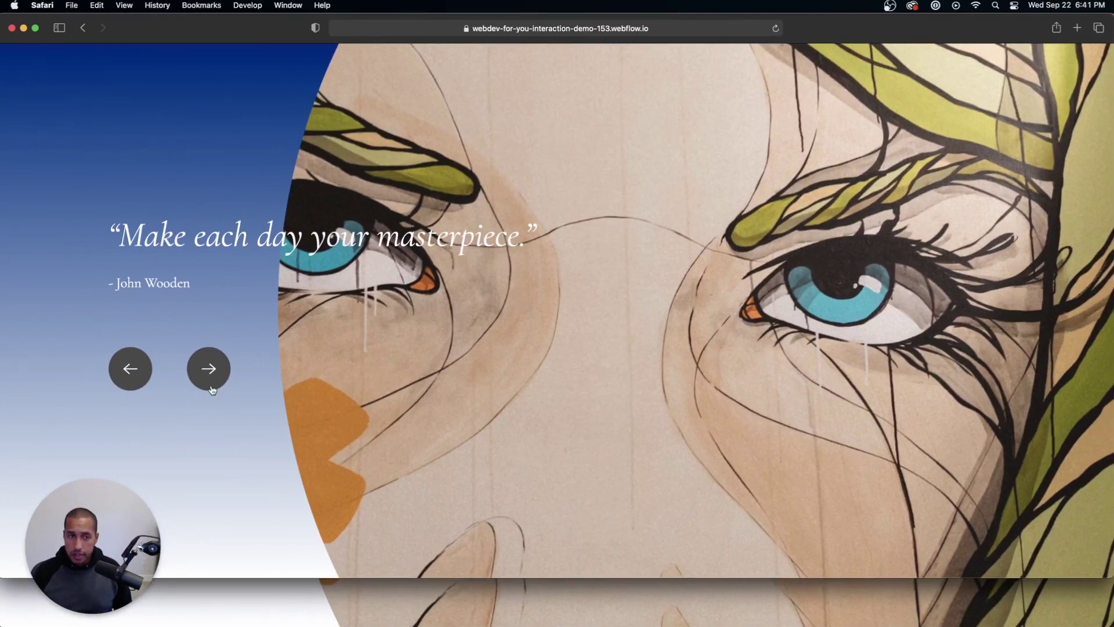
{"action": "left_click", "coordinate": [210, 388]}
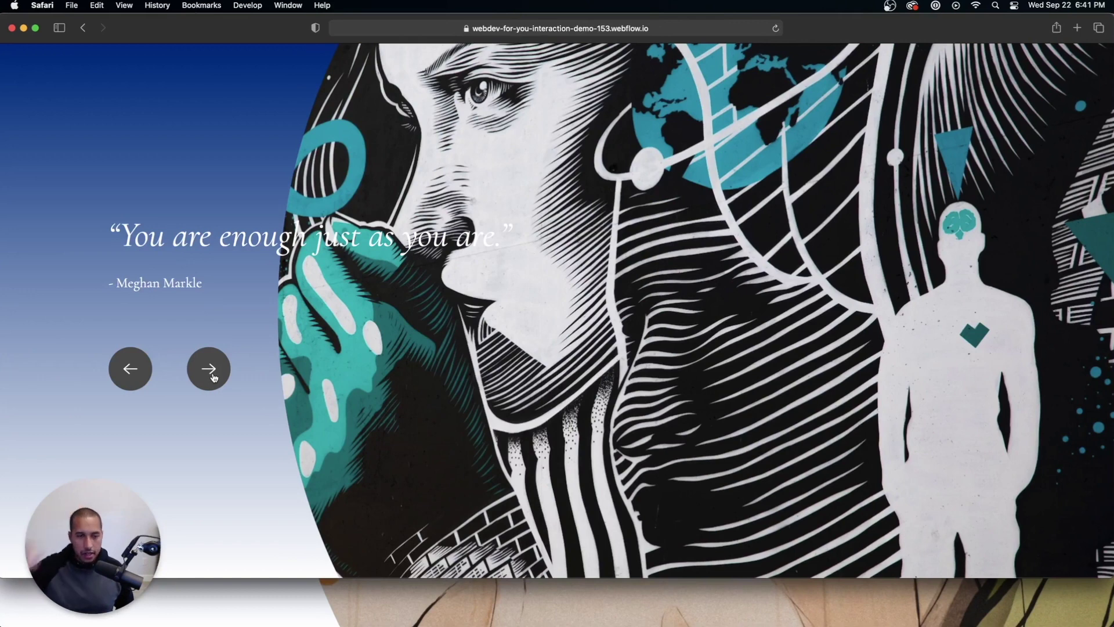
{"action": "left_click", "coordinate": [209, 369]}
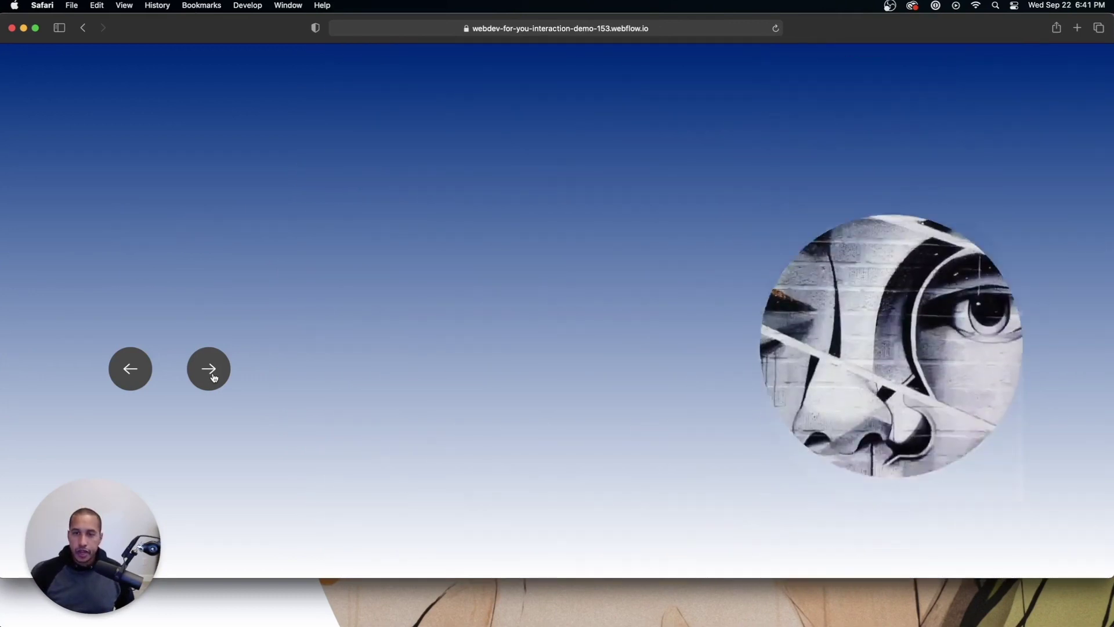
{"action": "left_click", "coordinate": [212, 376]}
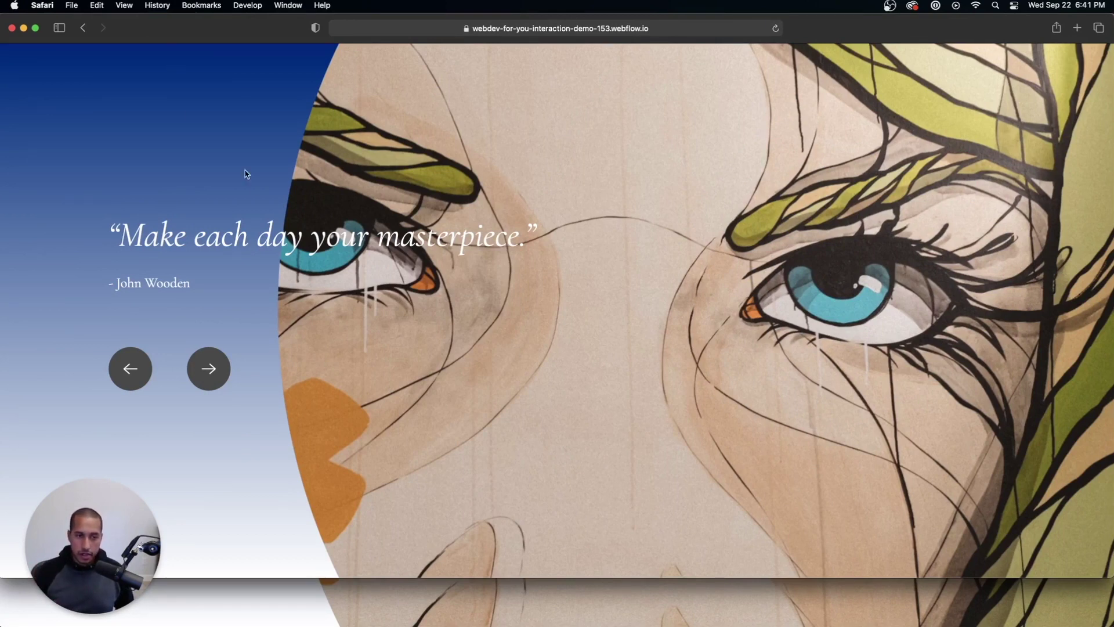
{"action": "left_click", "coordinate": [220, 378]}
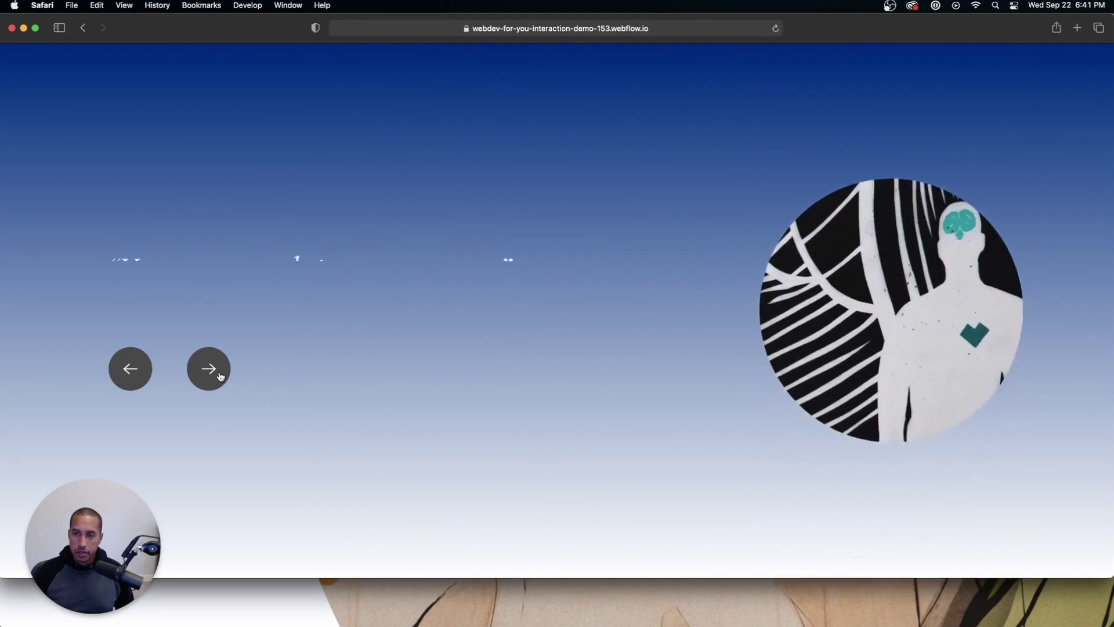
{"action": "left_click", "coordinate": [220, 377]}
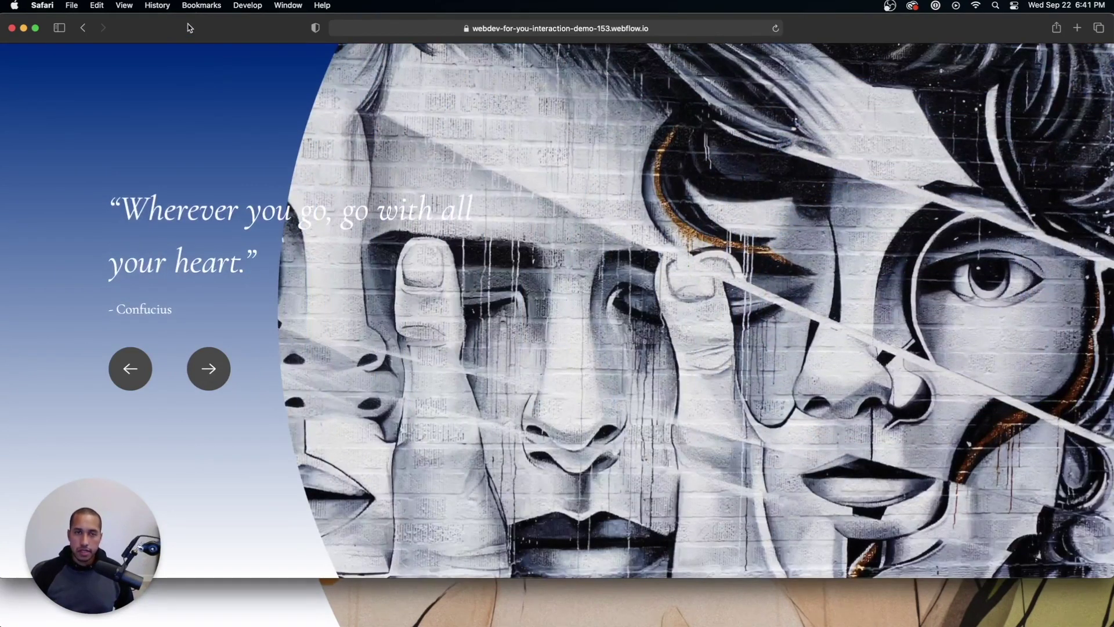
Switch back to Chrome and look up clip-path on caniuse.com in a new tab.
{"action": "left_click_drag", "start_coordinate": [189, 28], "coordinate": [240, 31]}
{"action": "key", "text": "super+Tab"}
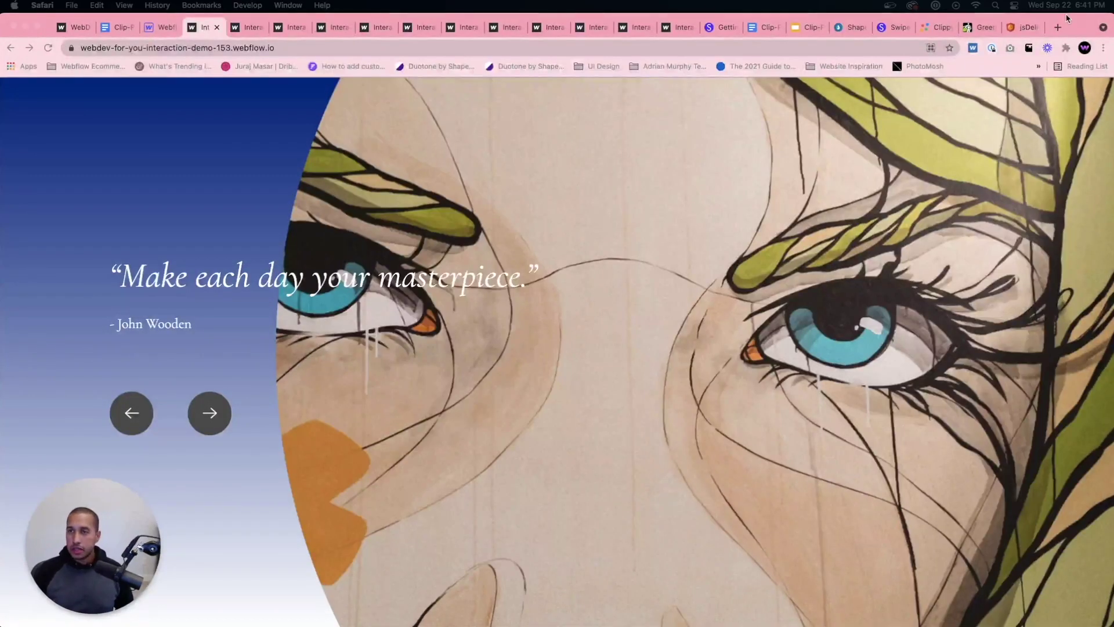
{"action": "key", "text": "super+t"}
{"action": "type", "text": "can"}
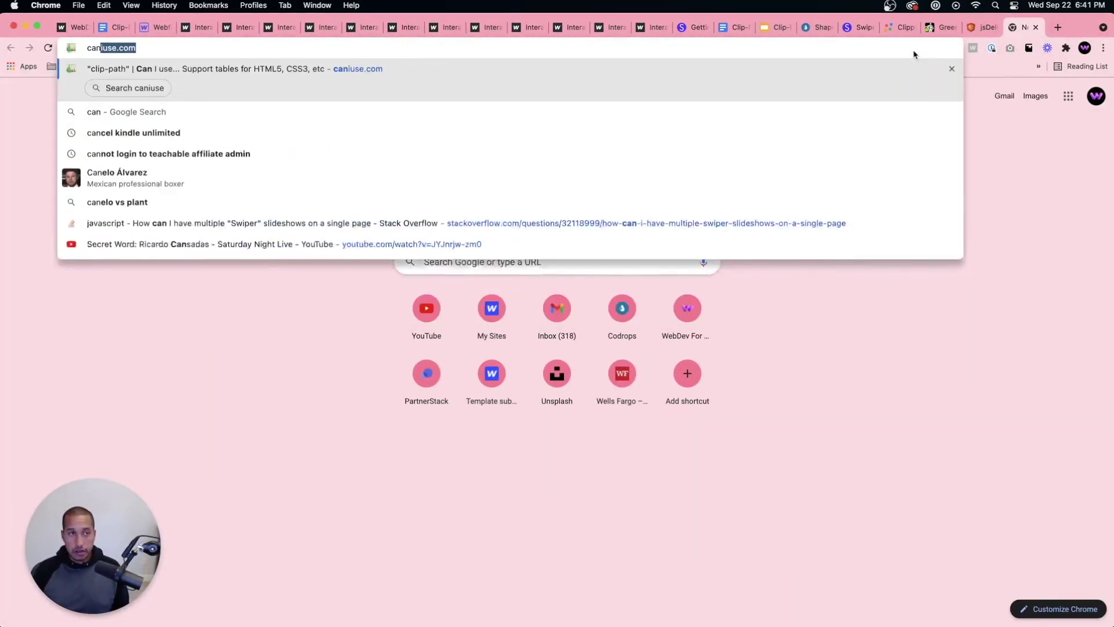
{"action": "key", "text": "Return"}
{"action": "type", "text": "clip-path"}
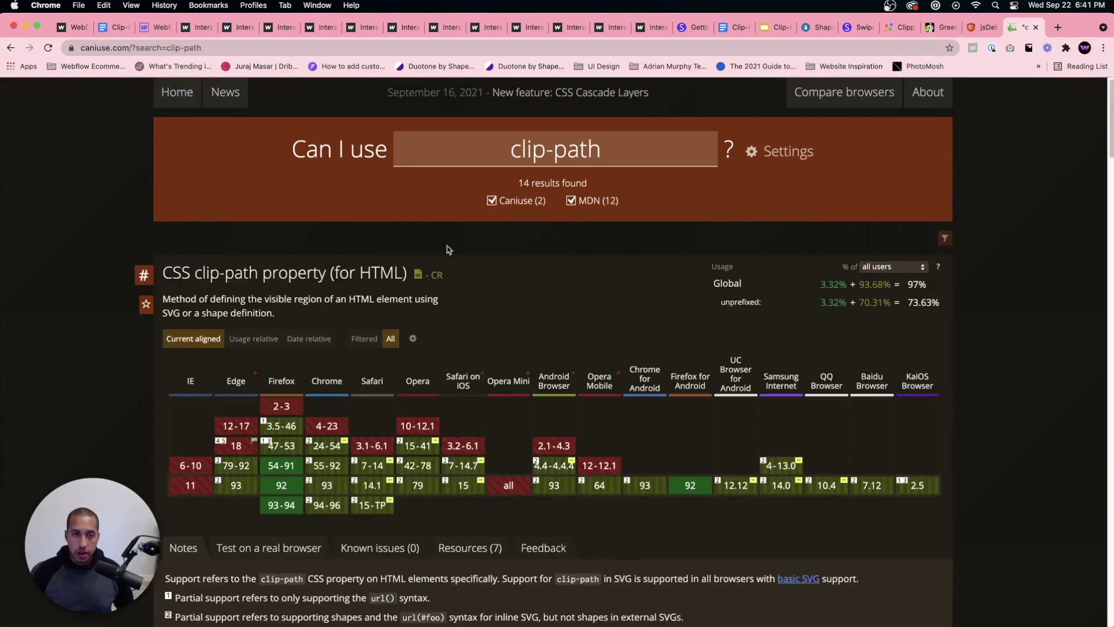
Examine the clip-path support details for the current versions of the different browsers, including Chrome and Opera.
{"action": "mouse_move", "coordinate": [326, 489]}
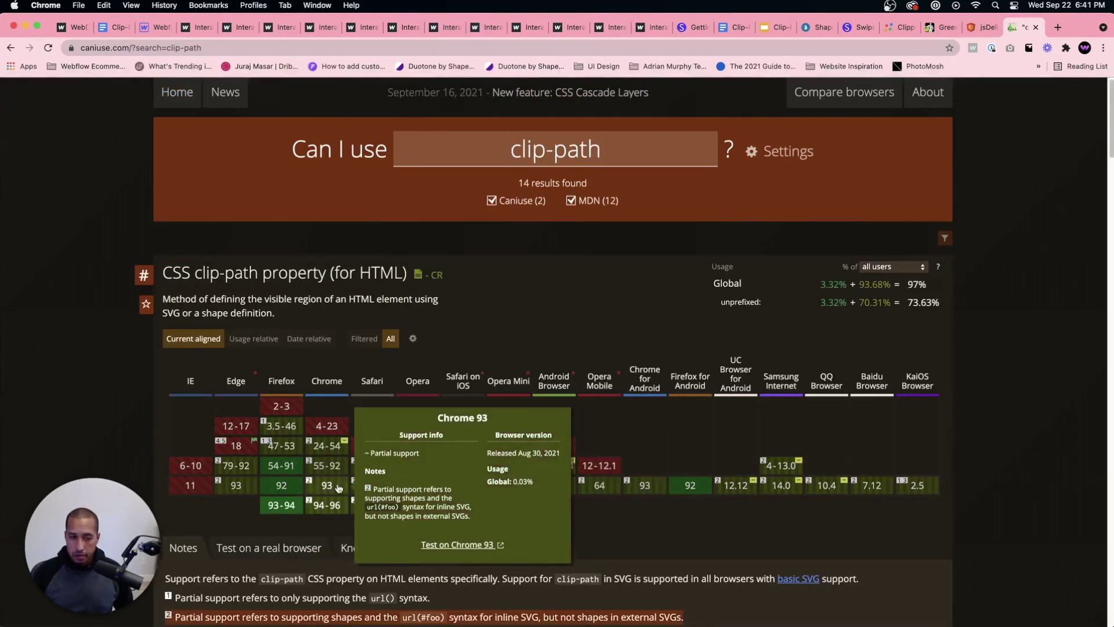
{"action": "mouse_move", "coordinate": [203, 492]}
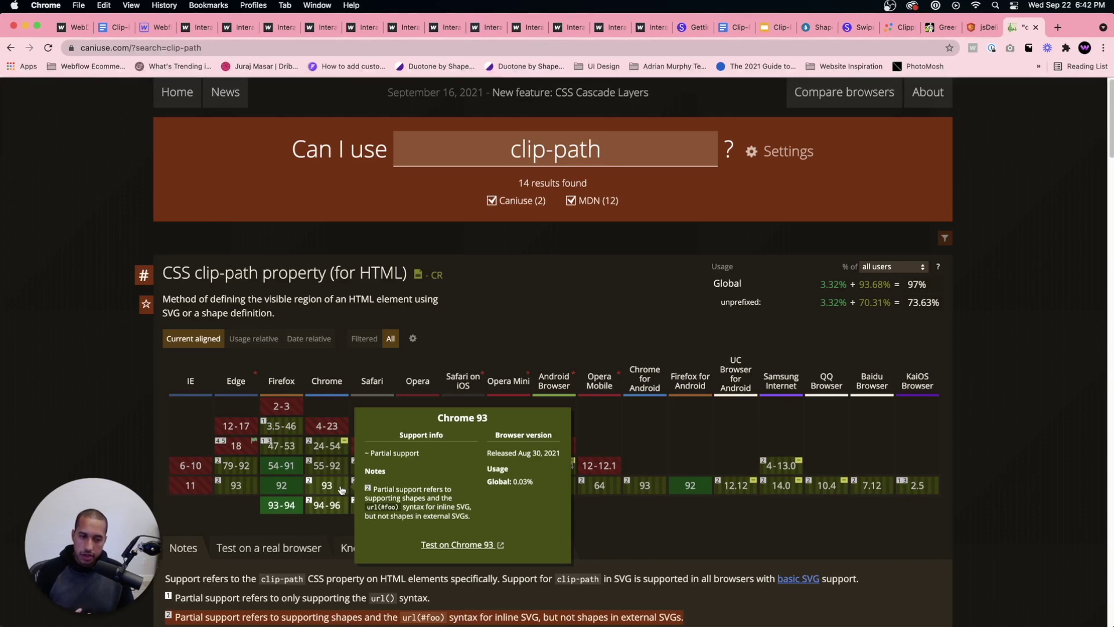
{"action": "mouse_move", "coordinate": [415, 492]}
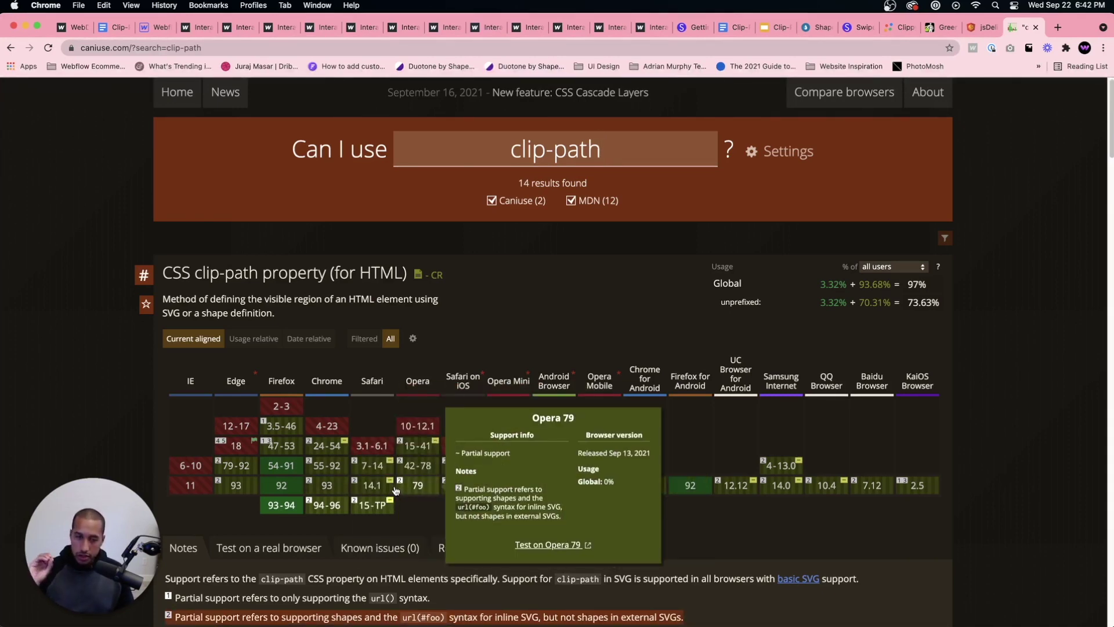
{"action": "mouse_move", "coordinate": [449, 491]}
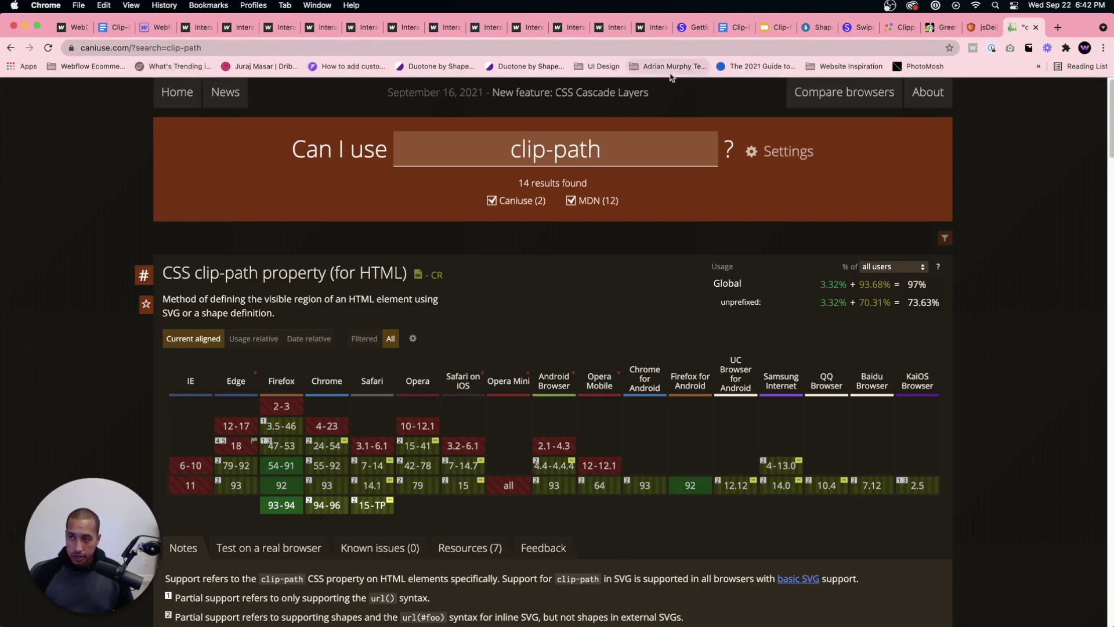
In the Webflow Designer, add the jakob-owens image as the swiper element's background, centered, untiled and sized to Cover.
{"action": "left_click", "coordinate": [156, 33]}
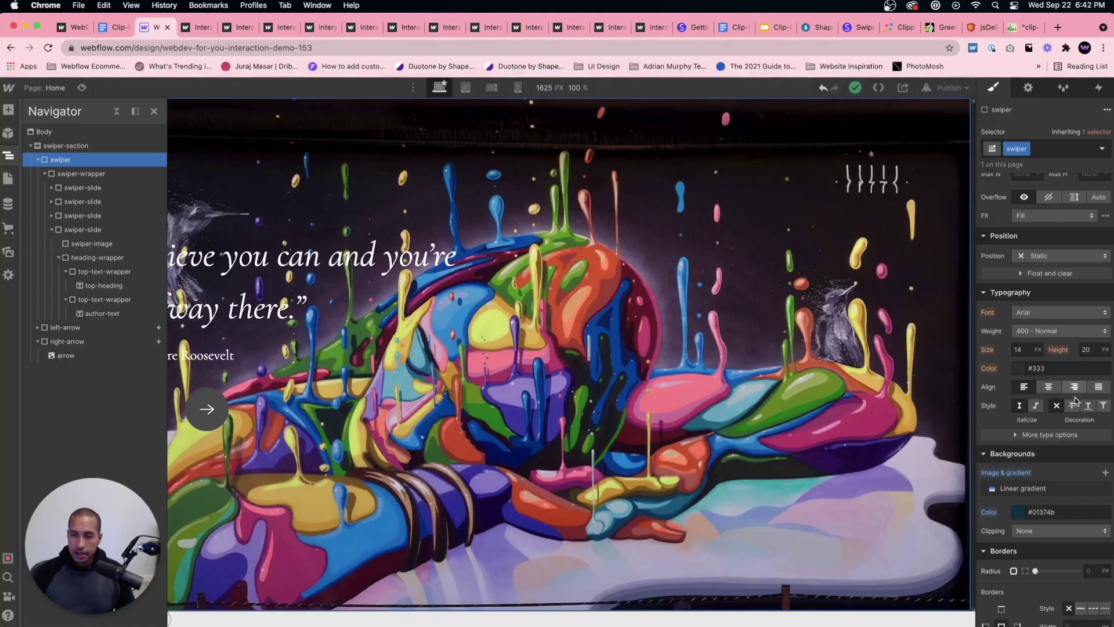
{"action": "scroll", "coordinate": [1084, 474], "scroll_direction": "down", "scroll_amount": 1}
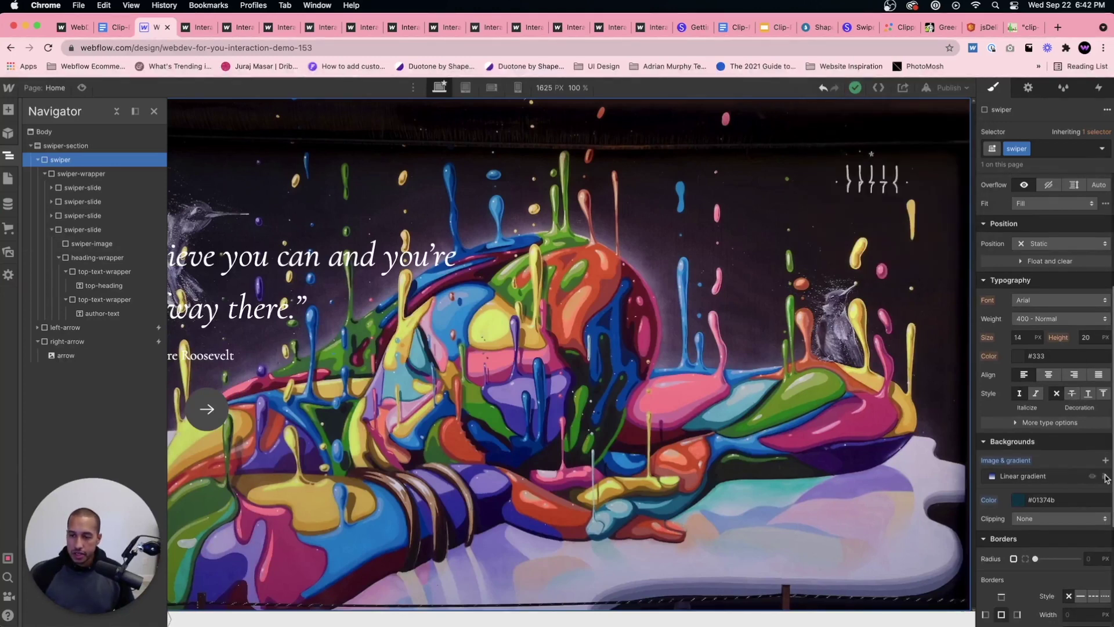
{"action": "left_click", "coordinate": [1106, 461]}
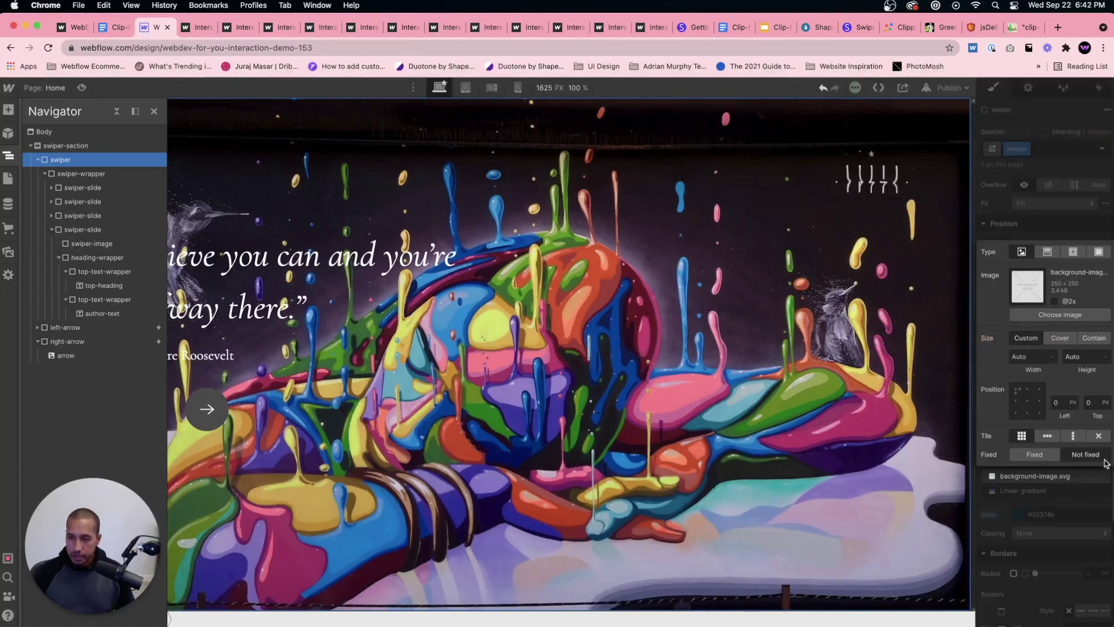
{"action": "left_click", "coordinate": [1053, 313]}
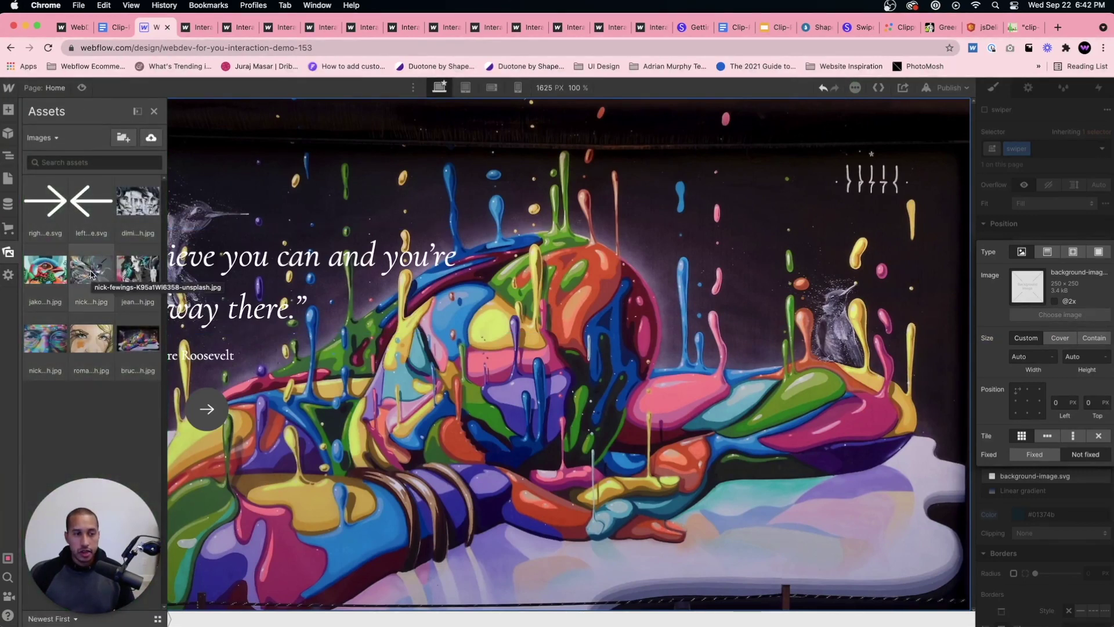
{"action": "left_click", "coordinate": [45, 270]}
{"action": "left_click", "coordinate": [1046, 338]}
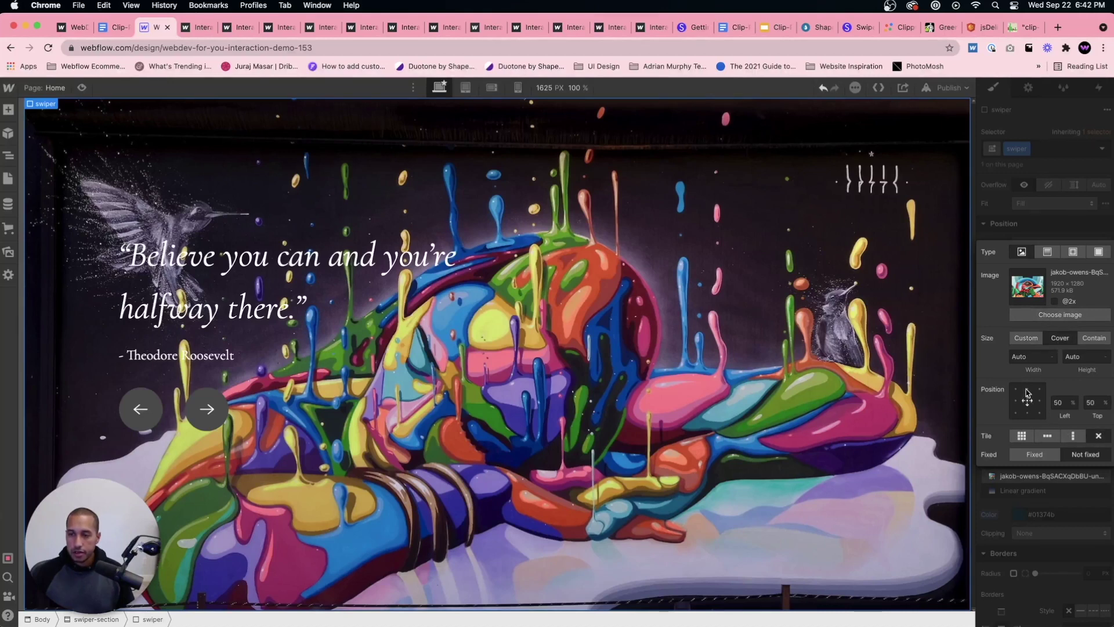
{"action": "left_click", "coordinate": [873, 221]}
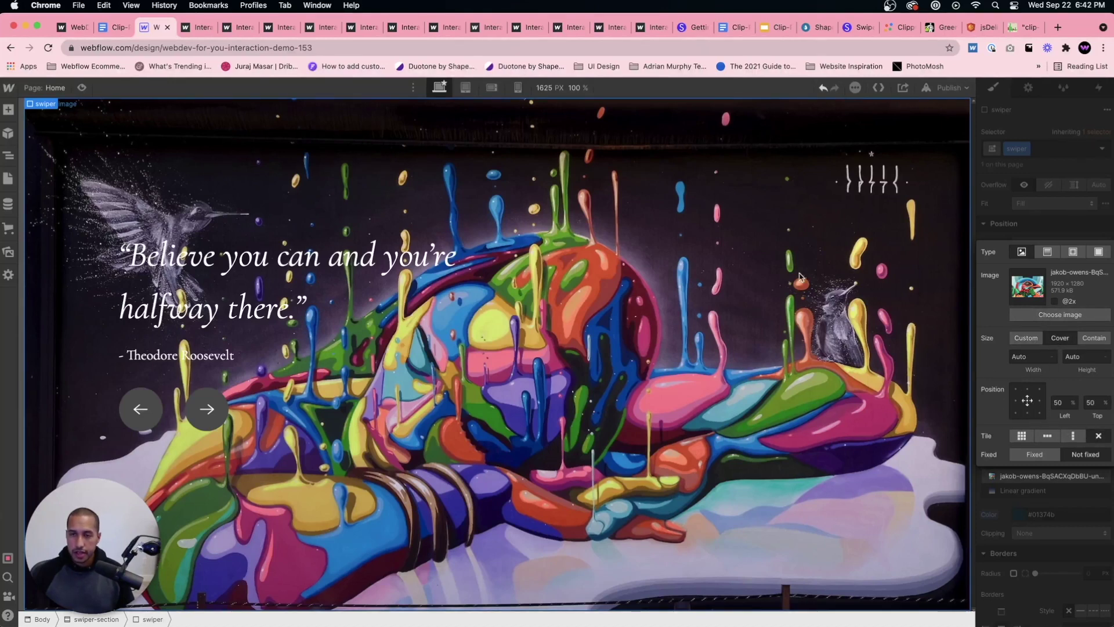
Publish the image background to the webflow.io domain and open the live page.
{"action": "left_click", "coordinate": [949, 88]}
{"action": "left_click", "coordinate": [906, 256]}
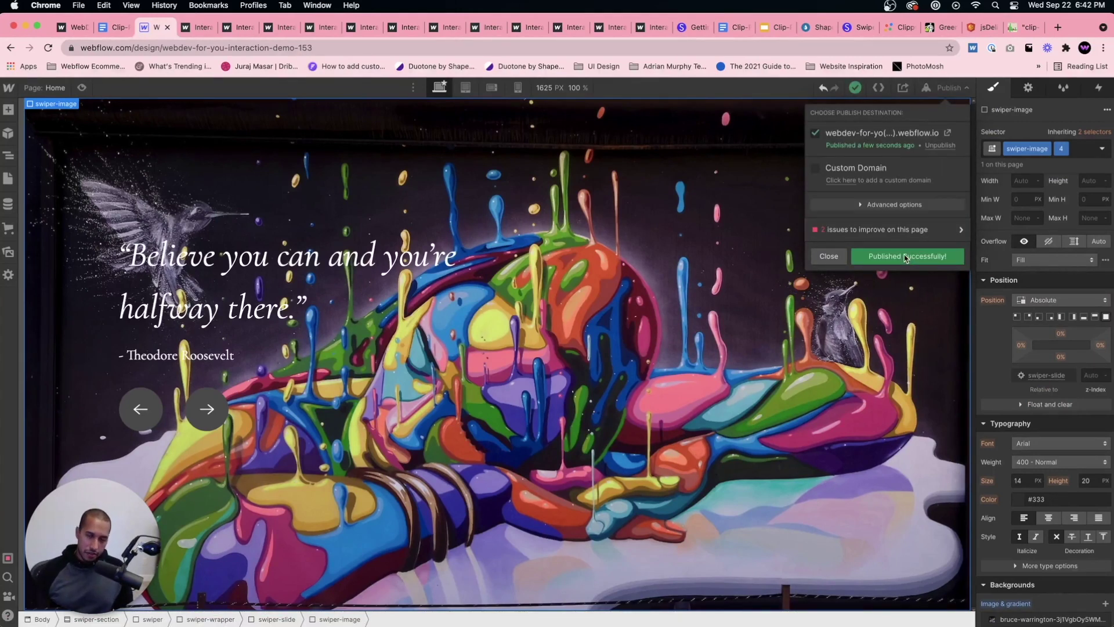
{"action": "left_click", "coordinate": [947, 132]}
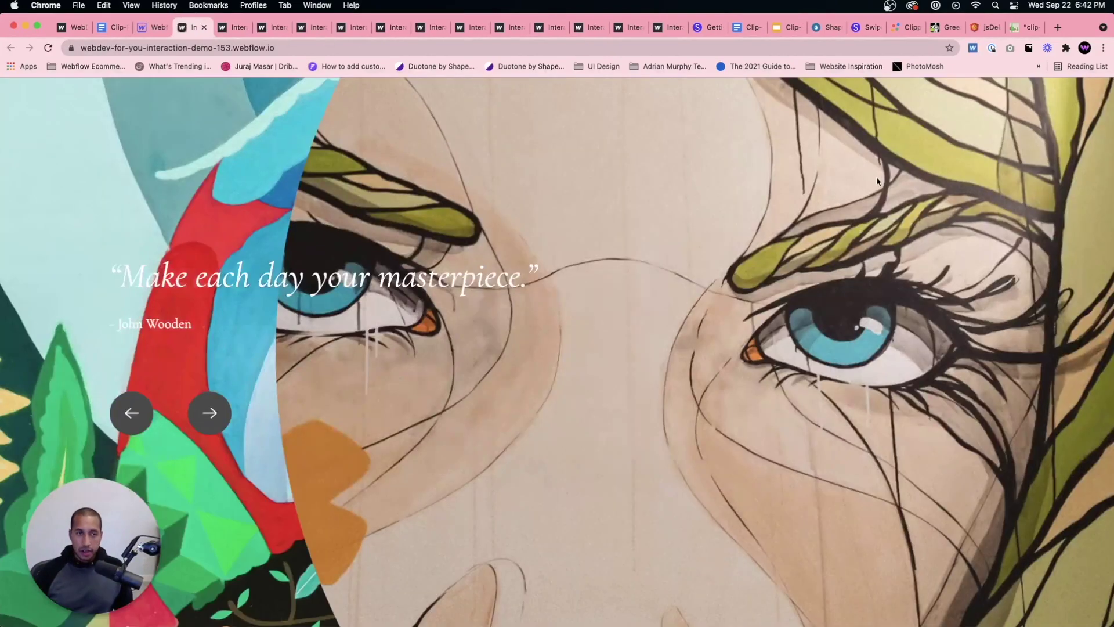
Advance the live slider through its slides to check the transitions over the background image, and close the page.
{"action": "left_click", "coordinate": [201, 424]}
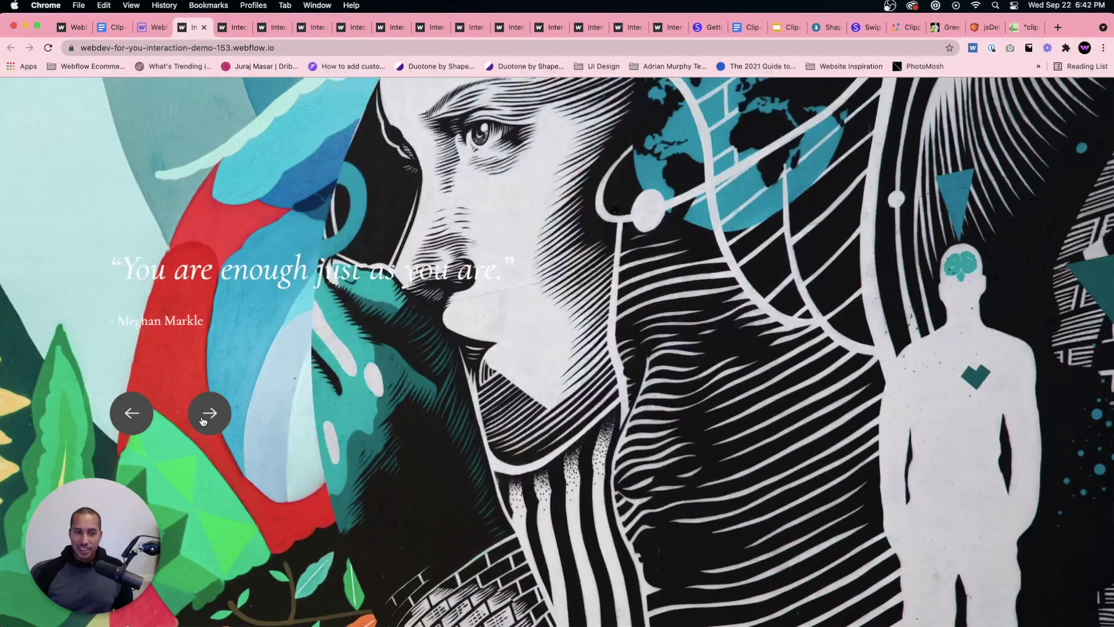
{"action": "left_click", "coordinate": [203, 421]}
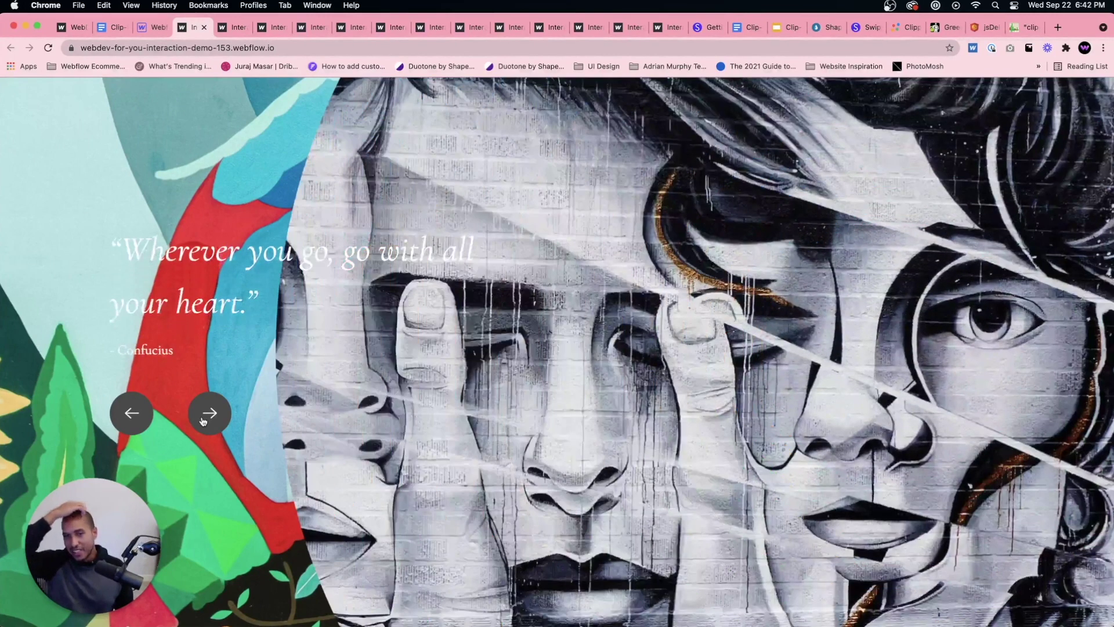
{"action": "left_click", "coordinate": [202, 421]}
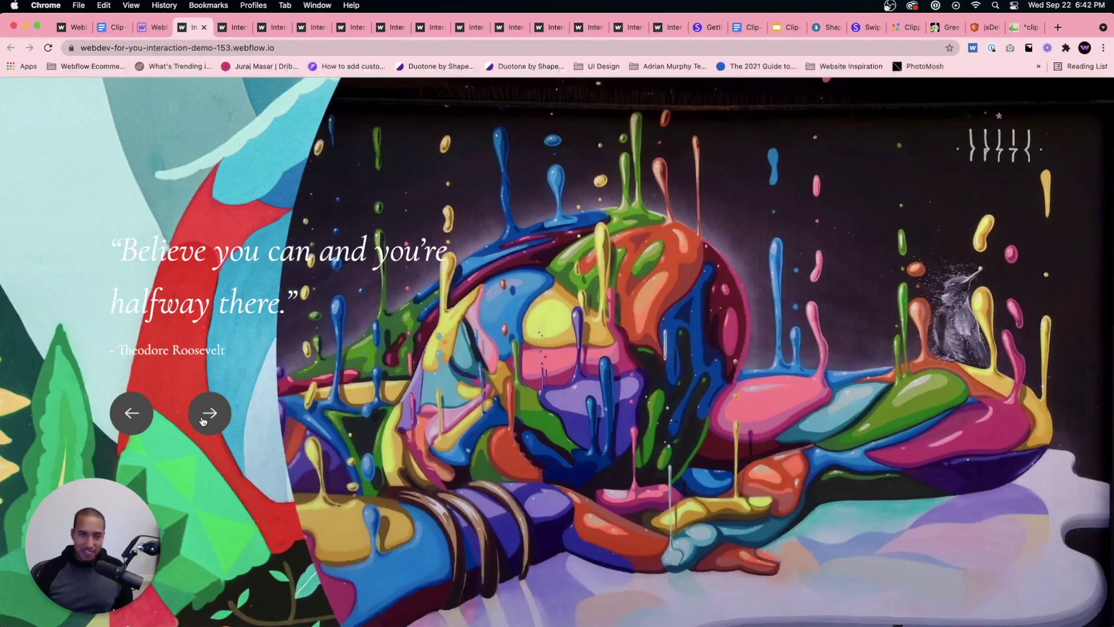
{"action": "left_click", "coordinate": [203, 421]}
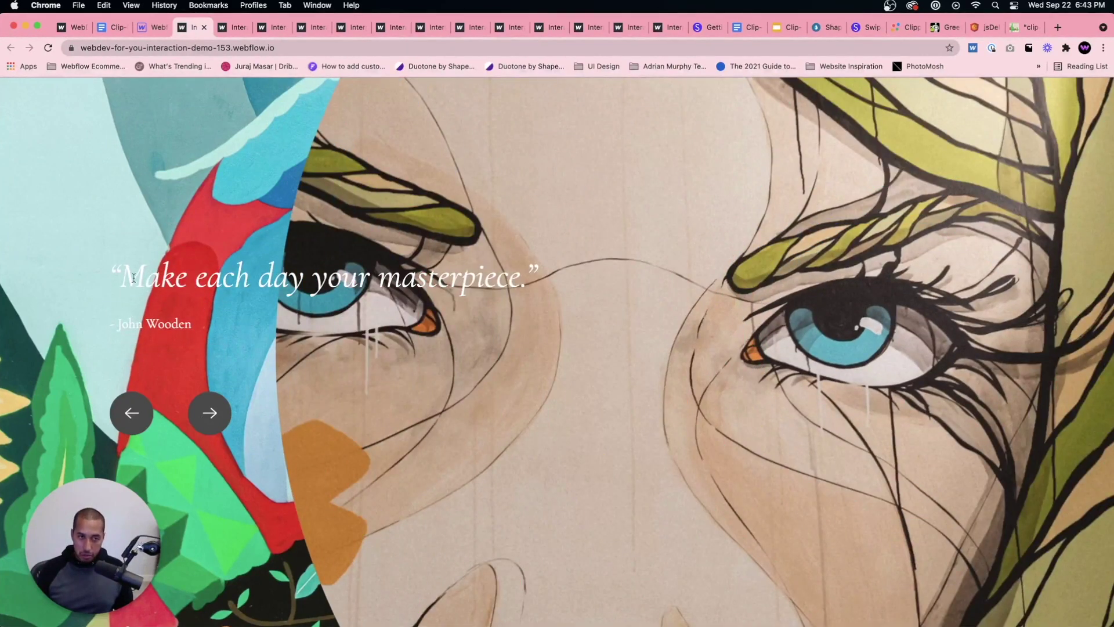
{"action": "left_click", "coordinate": [210, 418]}
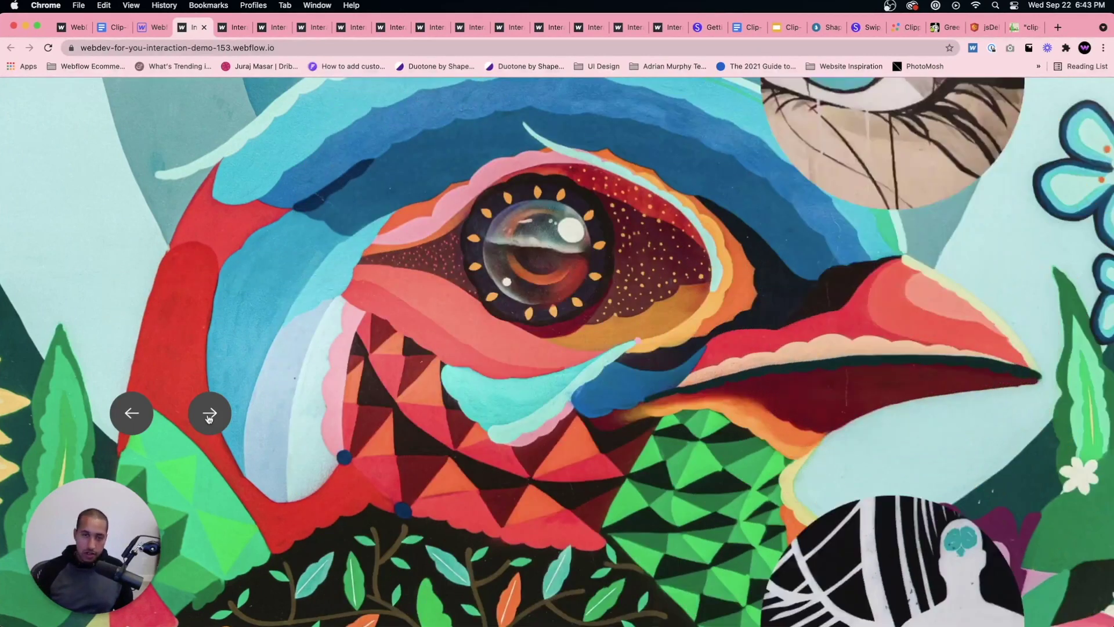
{"action": "key", "text": "super+w"}
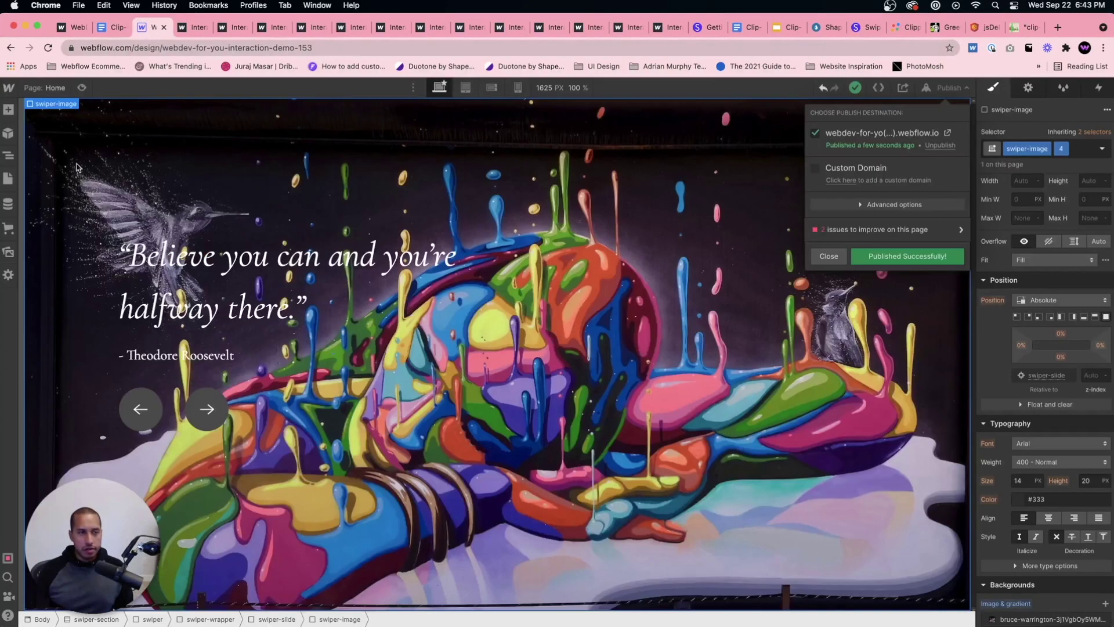
Check the site's image assets and open the Unsplash website in a new tab.
{"action": "left_click", "coordinate": [8, 251]}
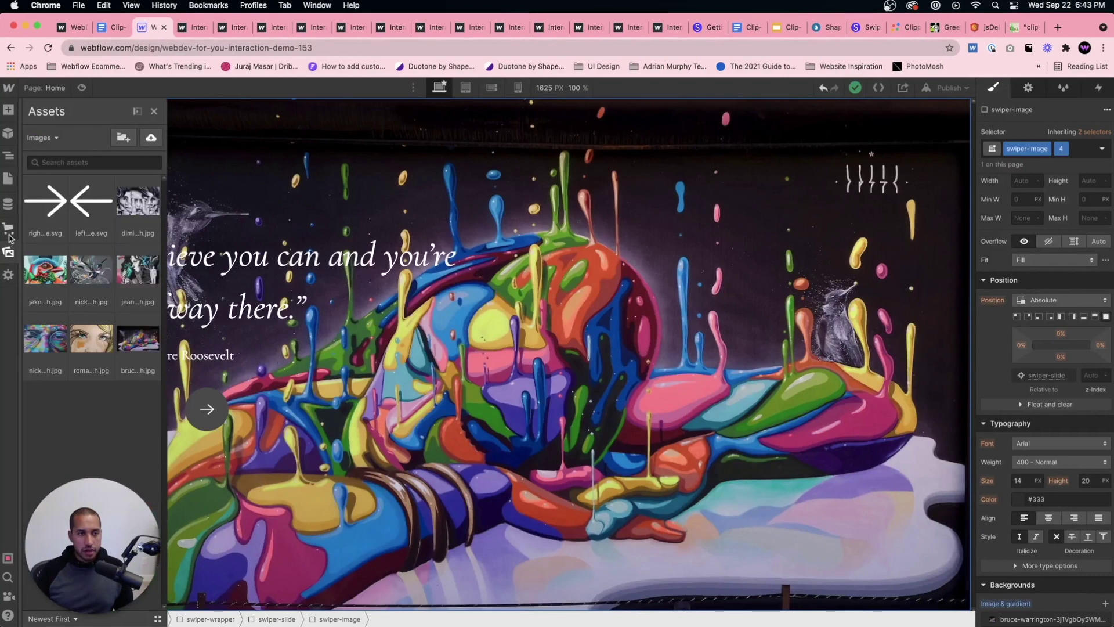
{"action": "left_click", "coordinate": [1053, 31]}
{"action": "type", "text": "unps"}
{"action": "key", "text": "BackSpace"}
{"action": "key", "text": "BackSpace"}
{"action": "type", "text": "sp"}
{"action": "key", "text": "Return"}
Search Unsplash for "image dark background" and browse the photos.
{"action": "left_click", "coordinate": [495, 334]}
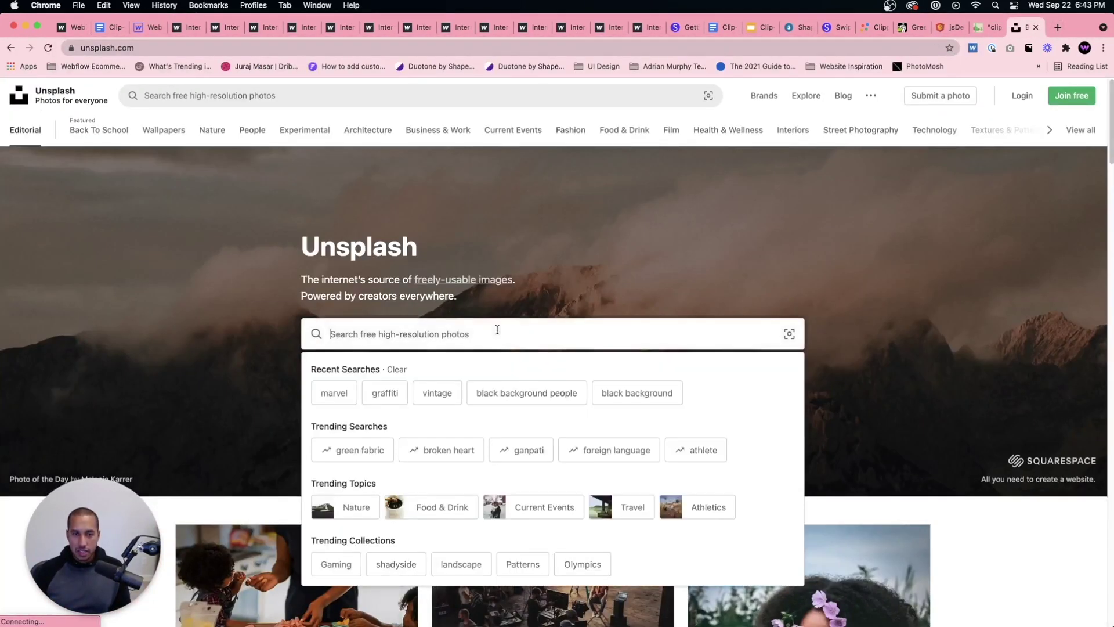
{"action": "type", "text": "darkerim"}
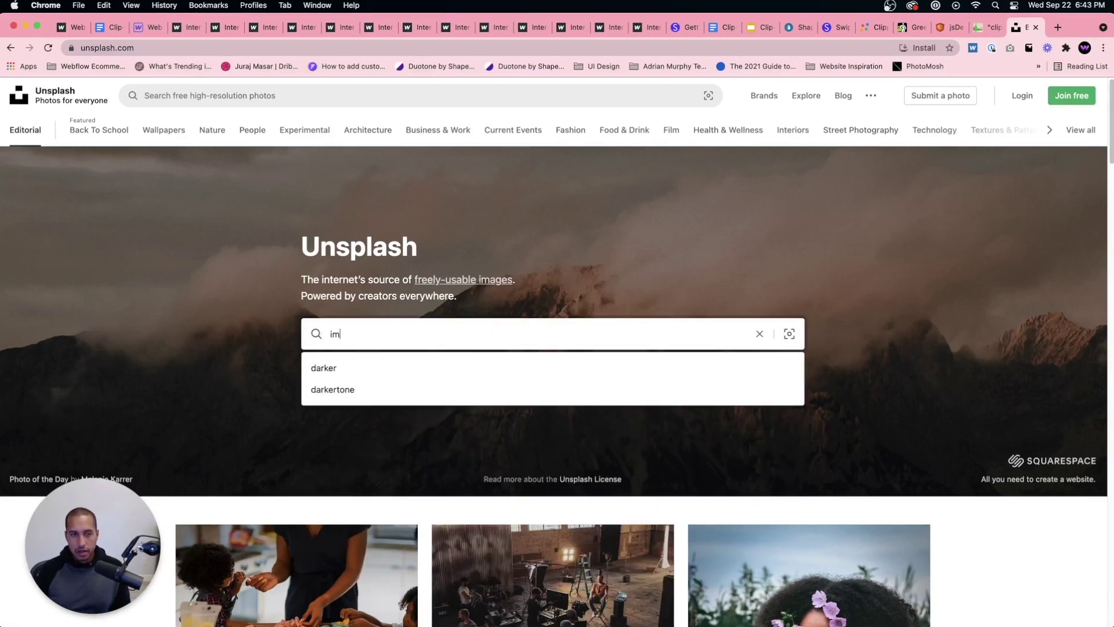
{"action": "type", "text": "age dark background"}
{"action": "key", "text": "Return"}
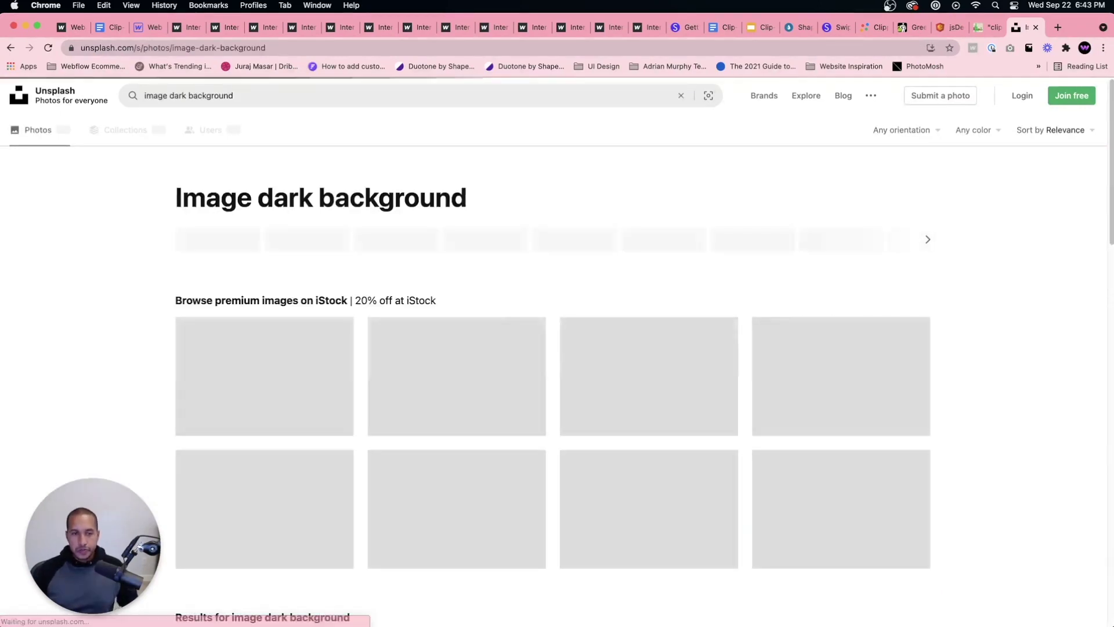
{"action": "scroll", "coordinate": [699, 413], "scroll_direction": "down", "scroll_amount": 8}
{"action": "scroll", "coordinate": [685, 400], "scroll_direction": "down", "scroll_amount": 10}
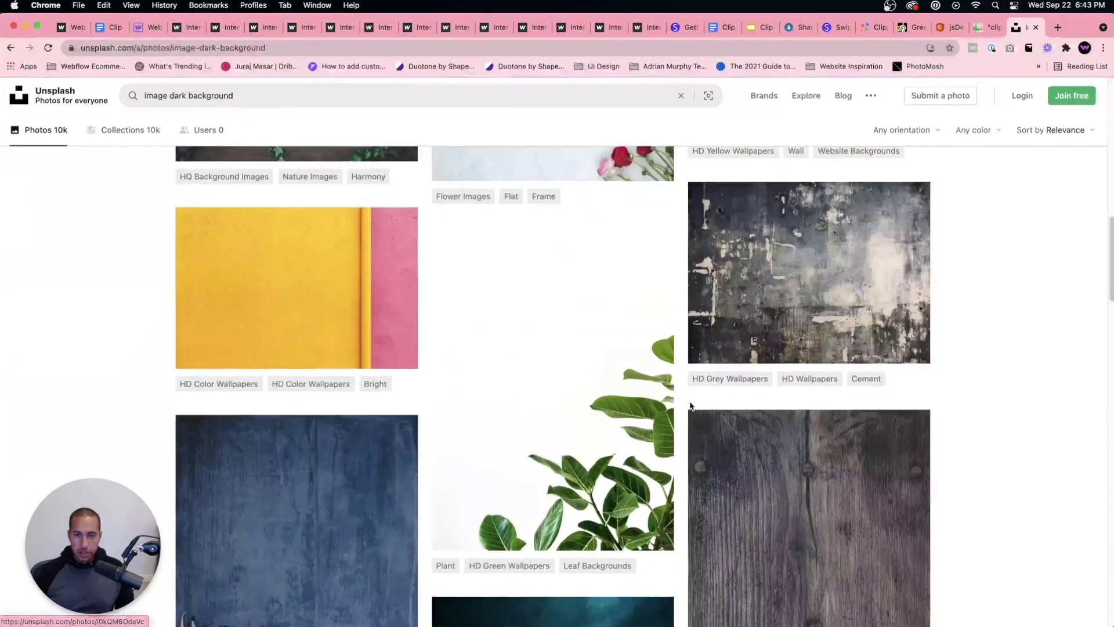
{"action": "scroll", "coordinate": [674, 398], "scroll_direction": "up", "scroll_amount": 20}
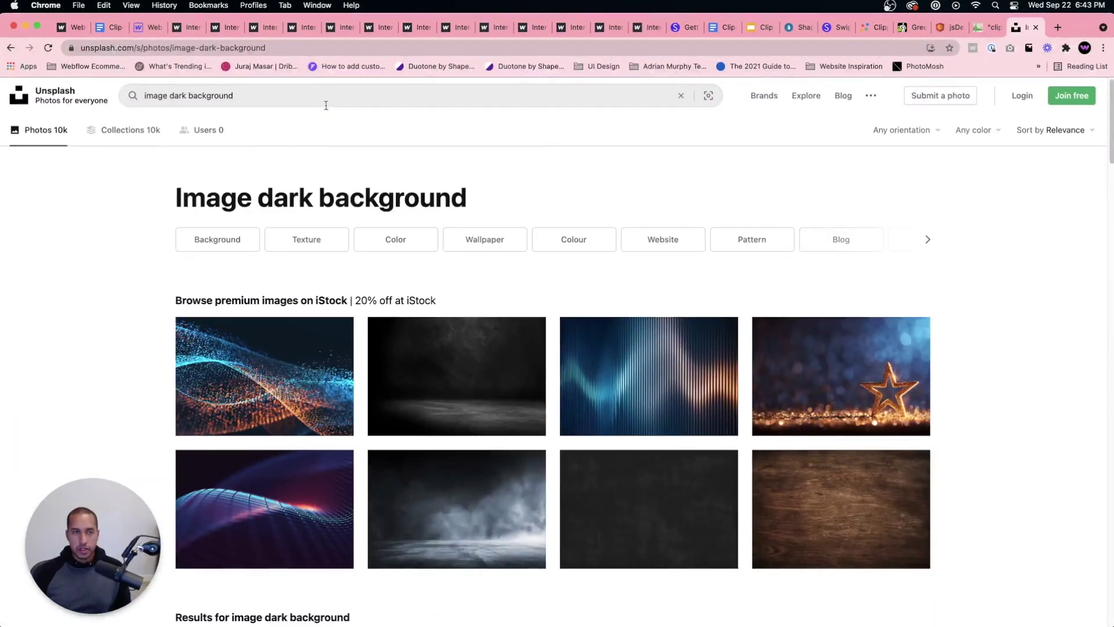
Search Unsplash for "dark background" and look through the photos for a suitable slider background.
{"action": "left_click", "coordinate": [328, 95]}
{"action": "key", "text": "super+a"}
{"action": "type", "text": "da"}
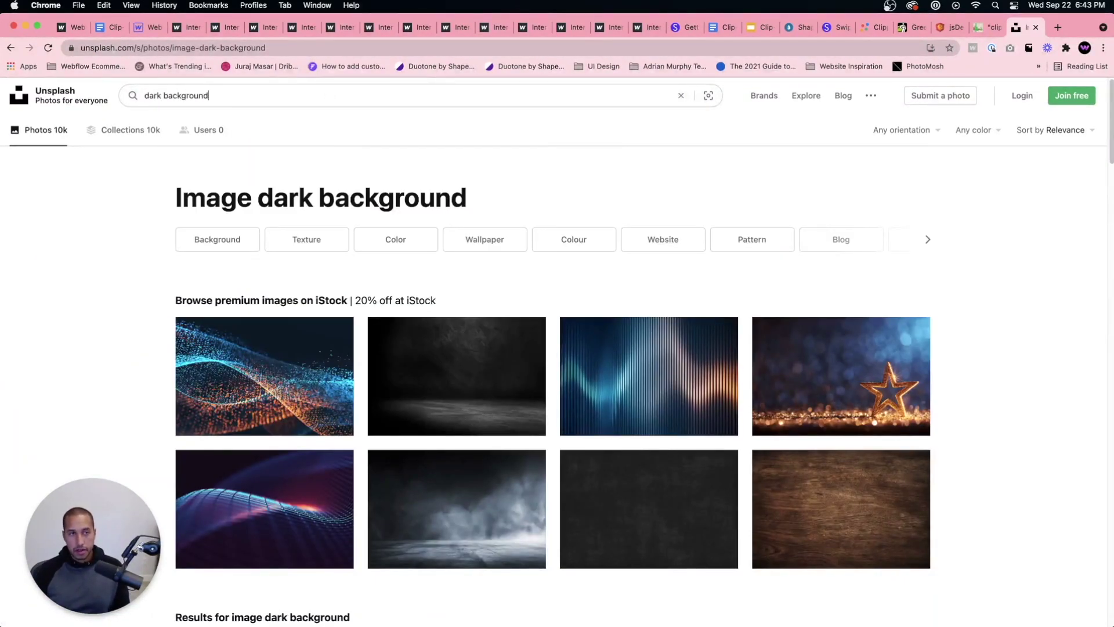
{"action": "key", "text": "Return"}
{"action": "scroll", "coordinate": [567, 416], "scroll_direction": "down", "scroll_amount": 7}
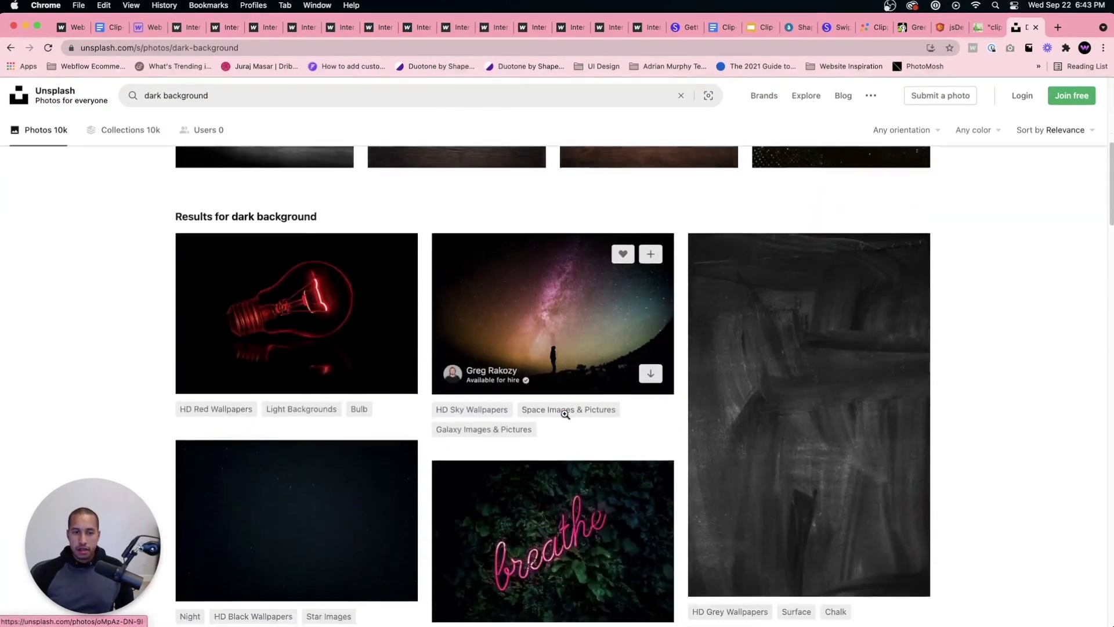
{"action": "scroll", "coordinate": [565, 413], "scroll_direction": "down", "scroll_amount": 15}
{"action": "scroll", "coordinate": [564, 415], "scroll_direction": "down", "scroll_amount": 4}
{"action": "scroll", "coordinate": [522, 348], "scroll_direction": "up", "scroll_amount": 4}
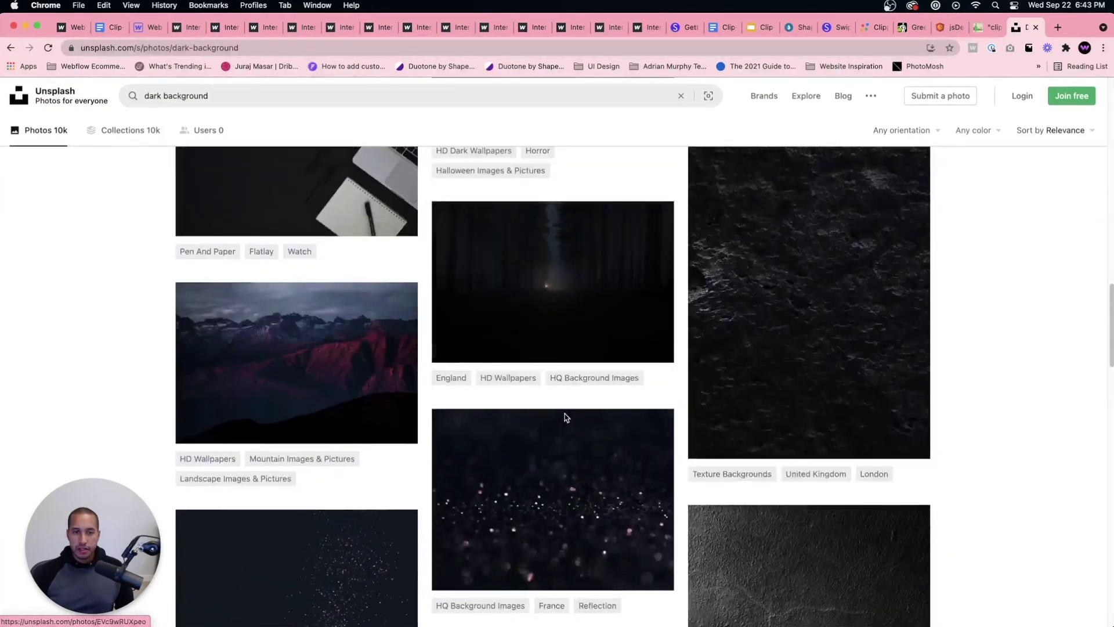
Search Unsplash for "universe" and download the spiral galaxy photo tagged Solar System.
{"action": "left_click", "coordinate": [303, 88]}
{"action": "type", "text": "univers"}
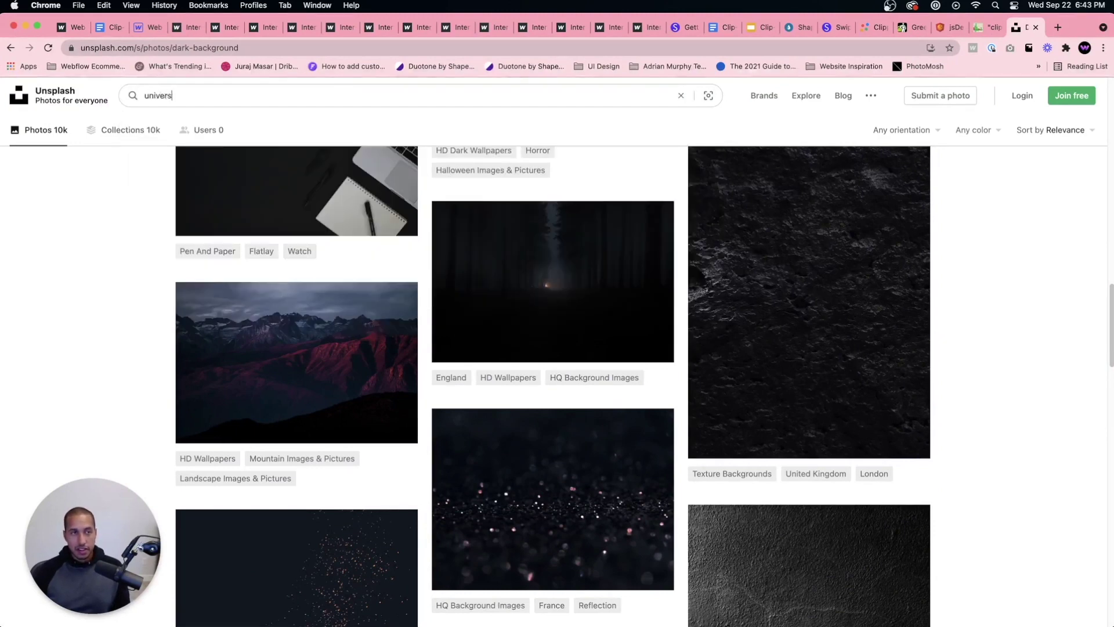
{"action": "type", "text": "e"}
{"action": "key", "text": "Return"}
{"action": "scroll", "coordinate": [427, 395], "scroll_direction": "down", "scroll_amount": 5}
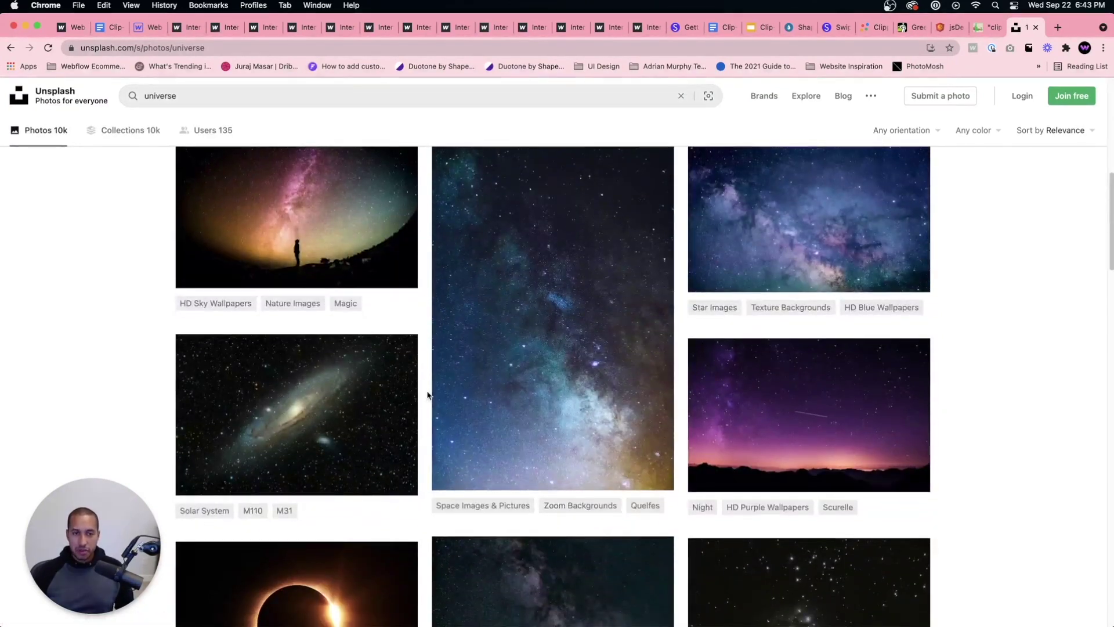
{"action": "scroll", "coordinate": [427, 396], "scroll_direction": "down", "scroll_amount": 2}
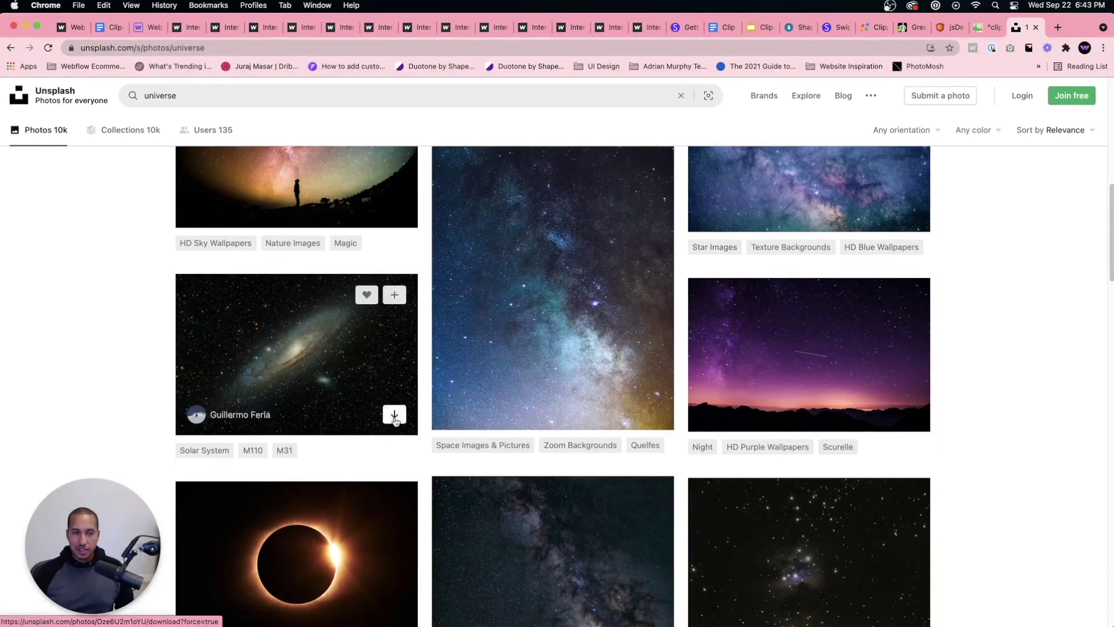
{"action": "left_click", "coordinate": [396, 415]}
Look through the remaining Unsplash results for "universe" for other photos suitable as a slider background.
{"action": "scroll", "coordinate": [723, 463], "scroll_direction": "down", "scroll_amount": 7}
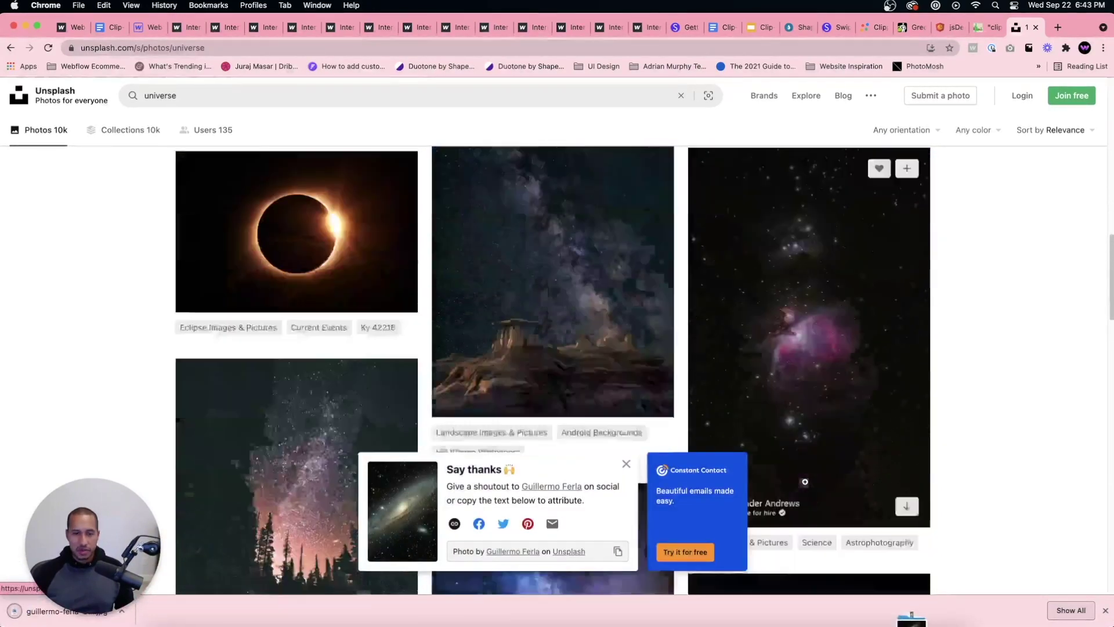
{"action": "scroll", "coordinate": [580, 378], "scroll_direction": "up", "scroll_amount": 5}
{"action": "scroll", "coordinate": [692, 367], "scroll_direction": "down", "scroll_amount": 6}
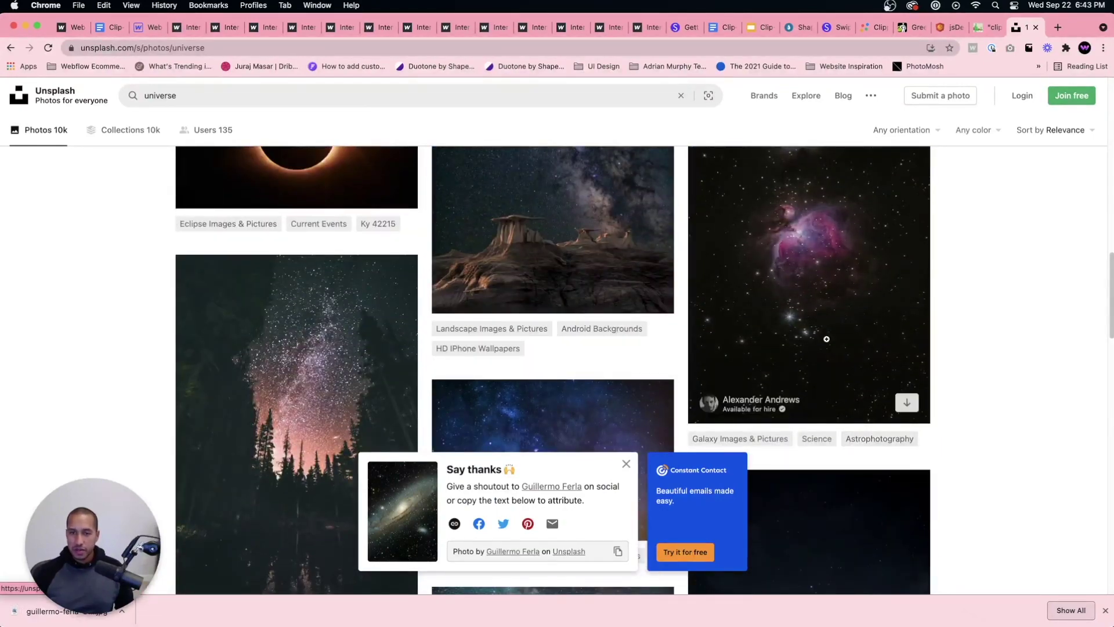
{"action": "scroll", "coordinate": [609, 316], "scroll_direction": "down", "scroll_amount": 3}
{"action": "scroll", "coordinate": [610, 317], "scroll_direction": "down", "scroll_amount": 6}
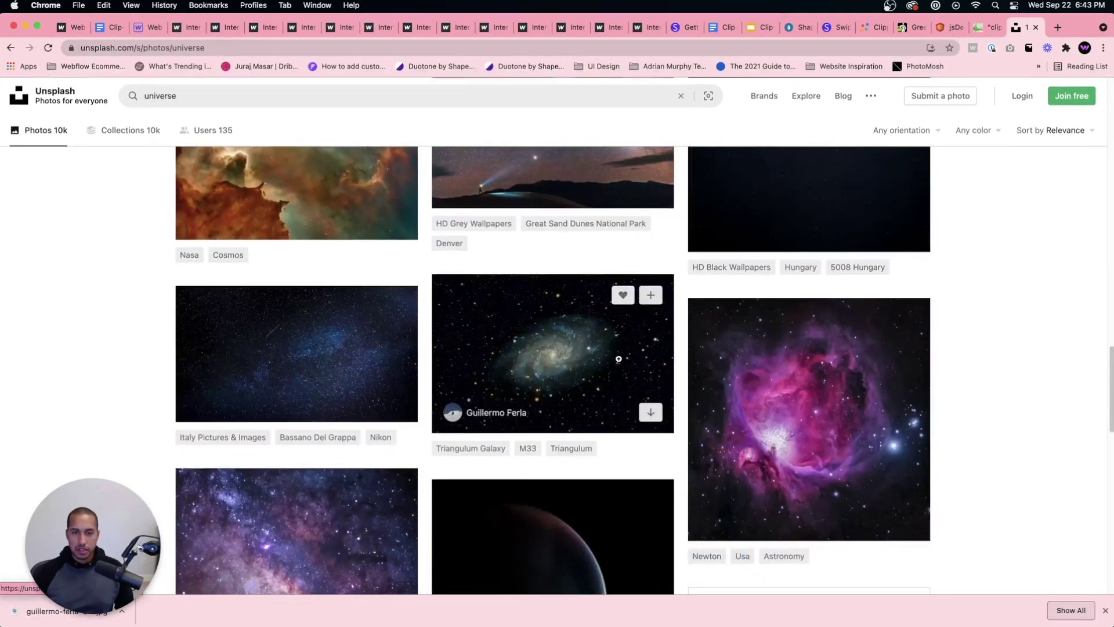
{"action": "scroll", "coordinate": [618, 358], "scroll_direction": "down", "scroll_amount": 7}
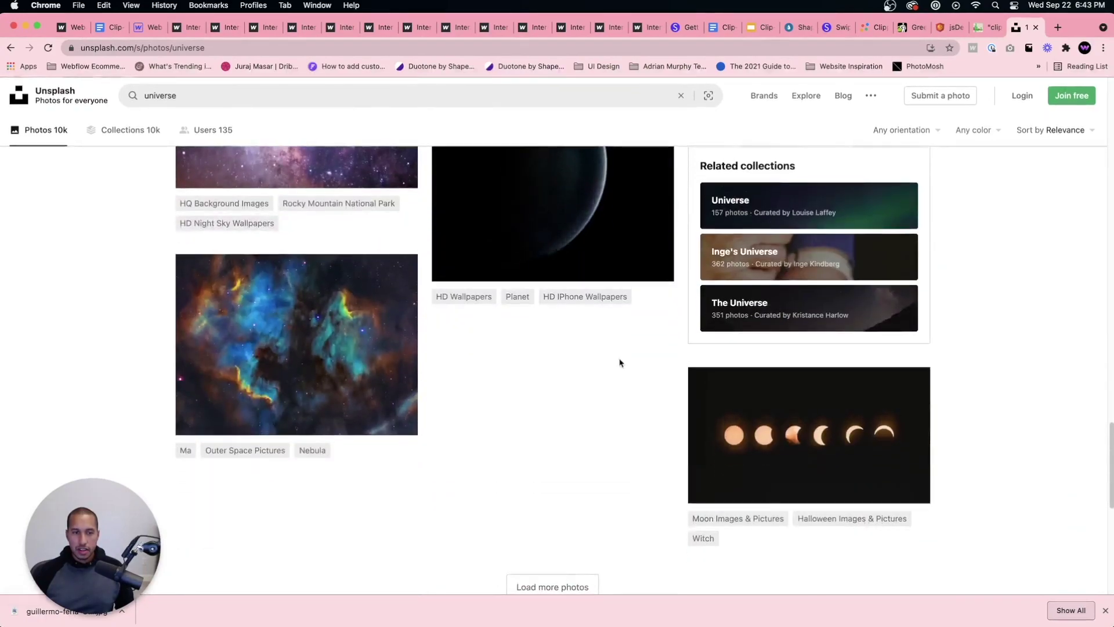
{"action": "scroll", "coordinate": [619, 357], "scroll_direction": "up", "scroll_amount": 7}
{"action": "scroll", "coordinate": [619, 357], "scroll_direction": "down", "scroll_amount": 3}
{"action": "scroll", "coordinate": [619, 359], "scroll_direction": "up", "scroll_amount": 8}
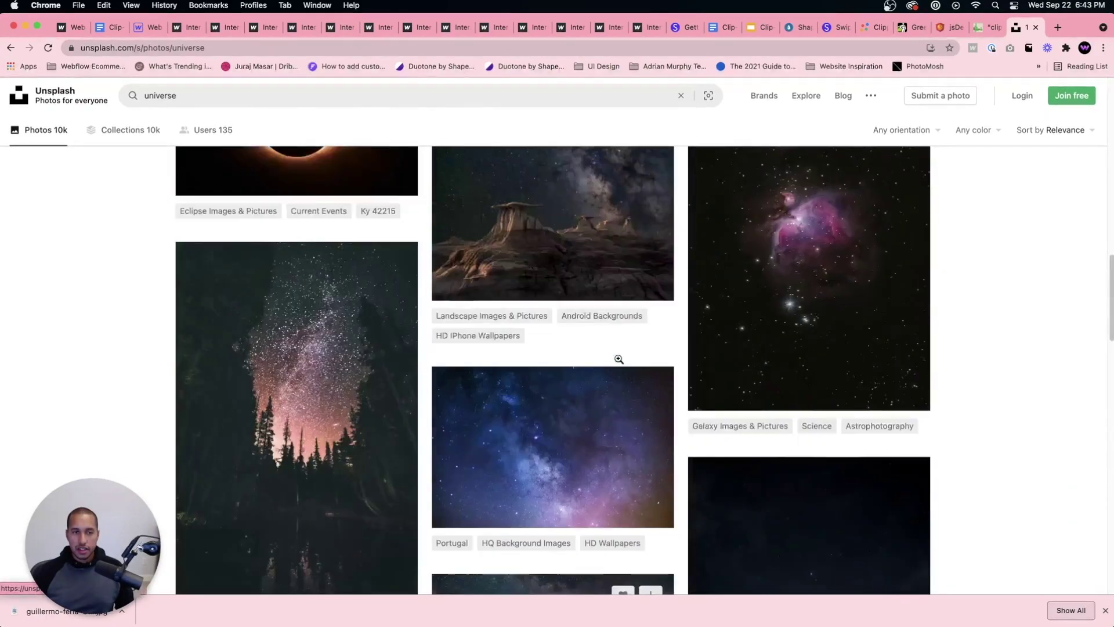
{"action": "scroll", "coordinate": [619, 360], "scroll_direction": "up", "scroll_amount": 10}
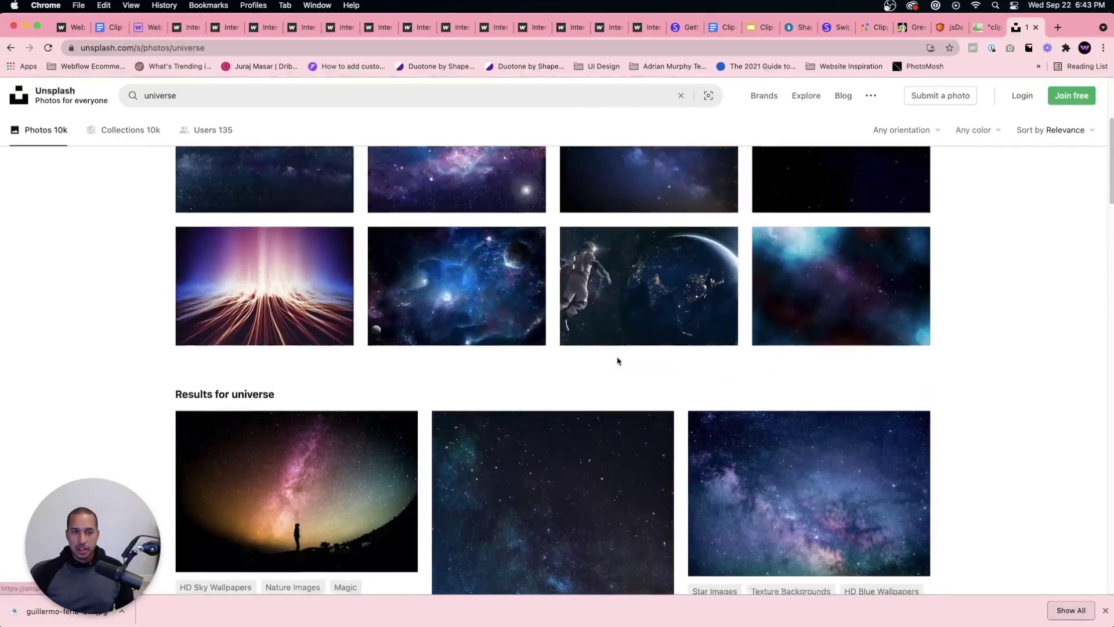
{"action": "scroll", "coordinate": [618, 361], "scroll_direction": "down", "scroll_amount": 6}
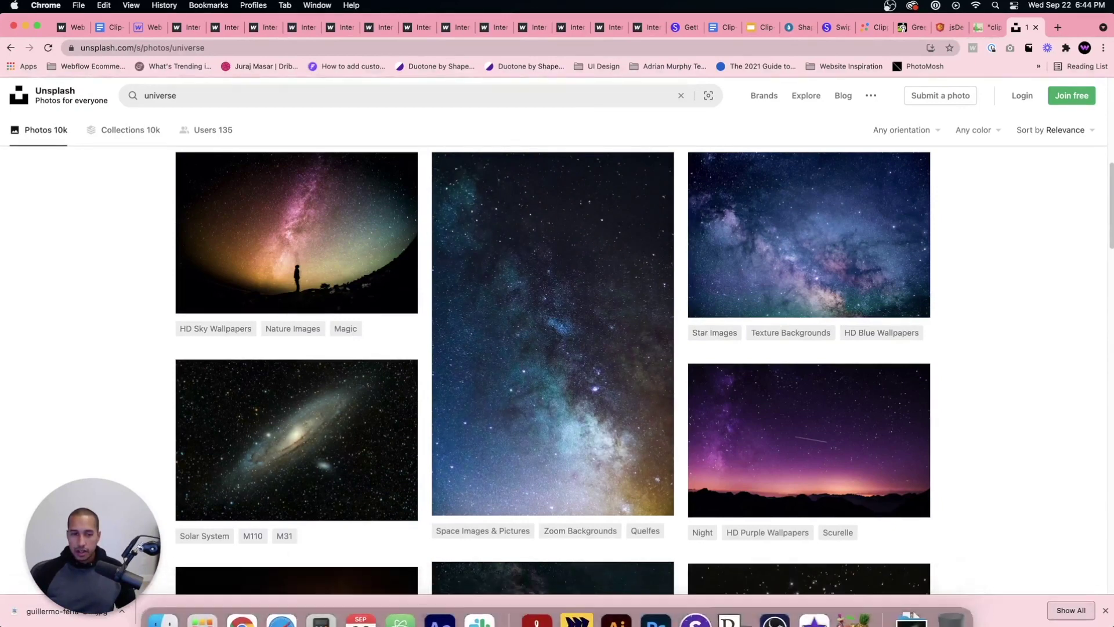
Open the downloaded galaxy photo in Preview, resize it to 1920 pixels wide in proportion, and close it.
{"action": "left_click", "coordinate": [164, 599]}
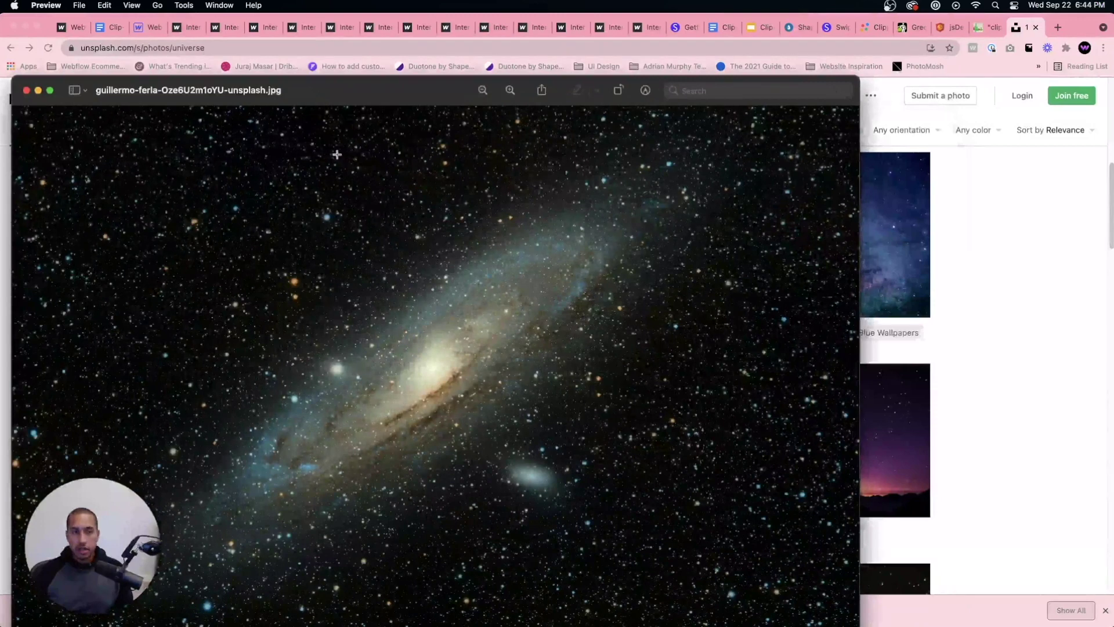
{"action": "left_click", "coordinate": [183, 6]}
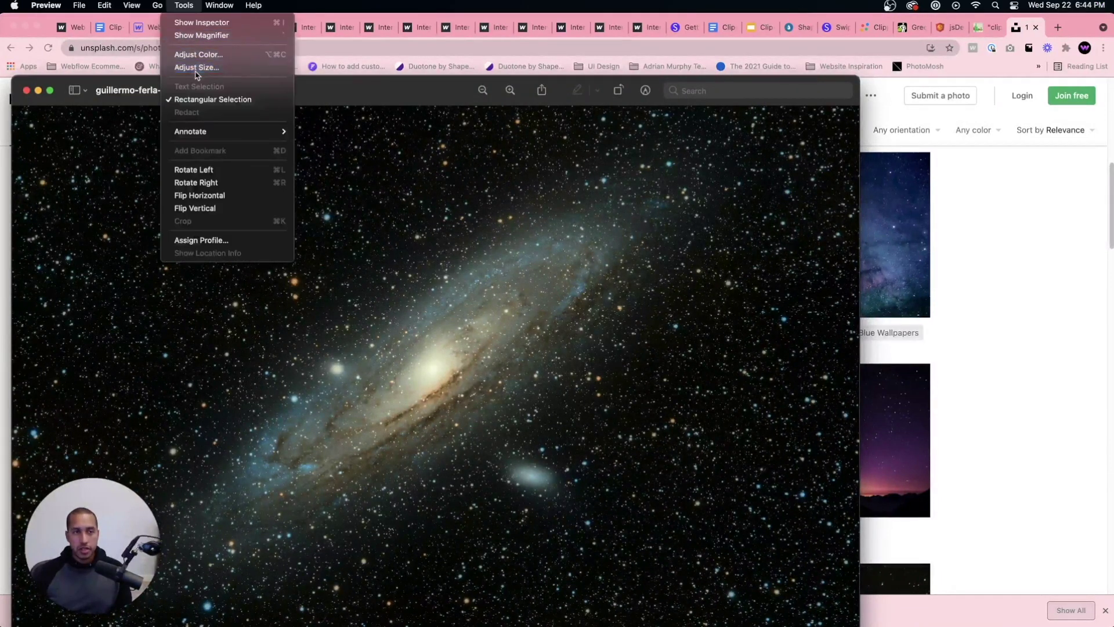
{"action": "left_click", "coordinate": [193, 65]}
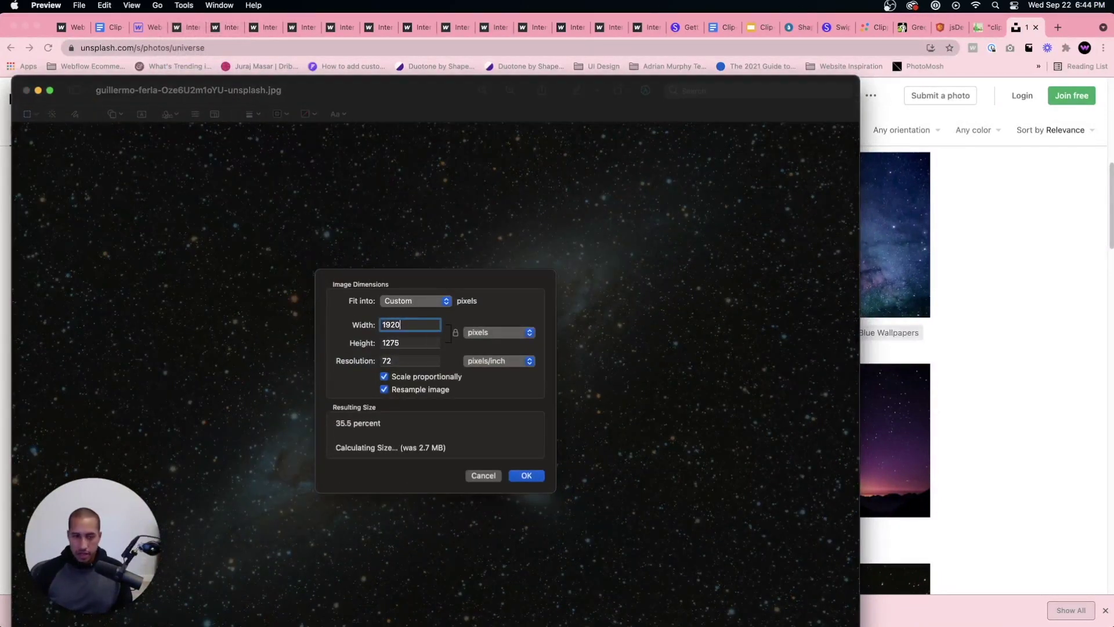
{"action": "key", "text": "Return"}
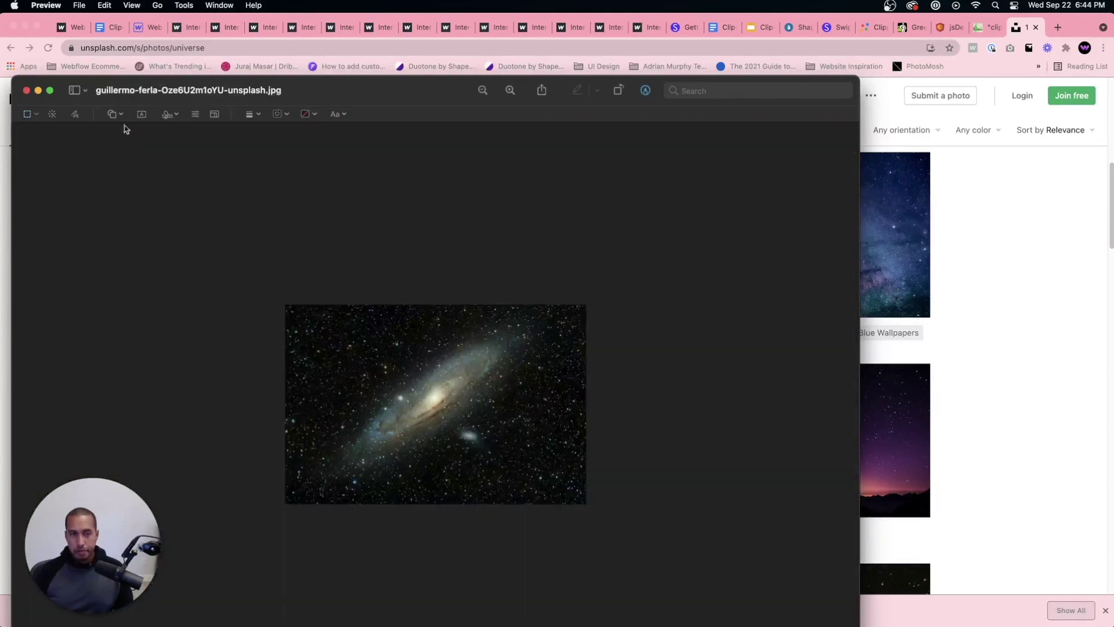
{"action": "left_click", "coordinate": [26, 91]}
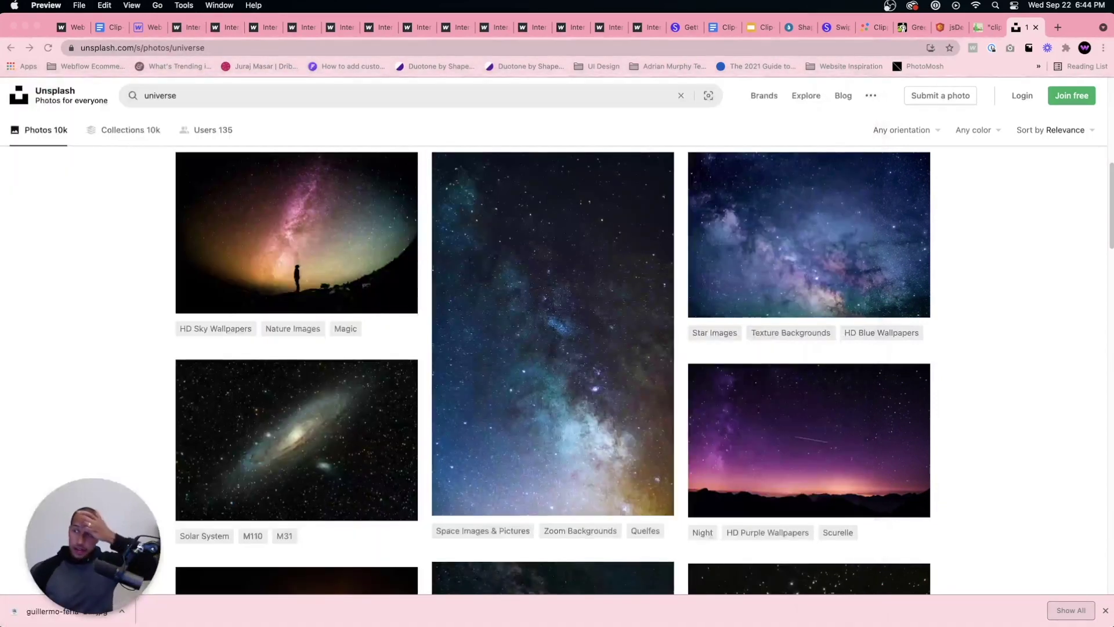
Open the JPEG compression site compressjpg.com in a new browser tab.
{"action": "left_click", "coordinate": [138, 28]}
{"action": "key", "text": "super+t"}
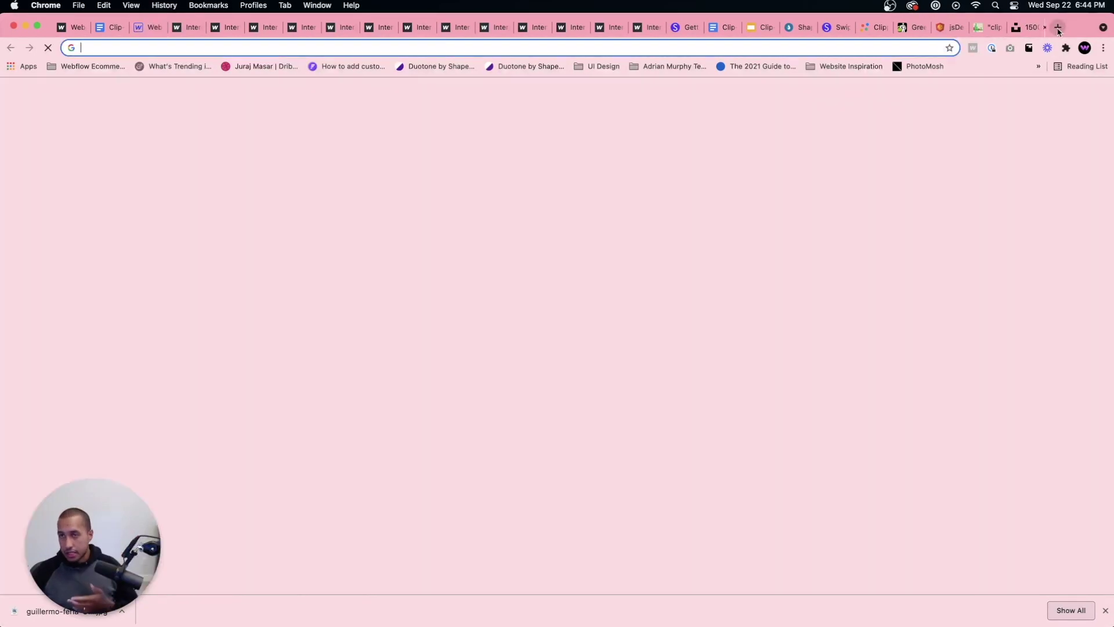
{"action": "type", "text": "comp"}
{"action": "key", "text": "Return"}
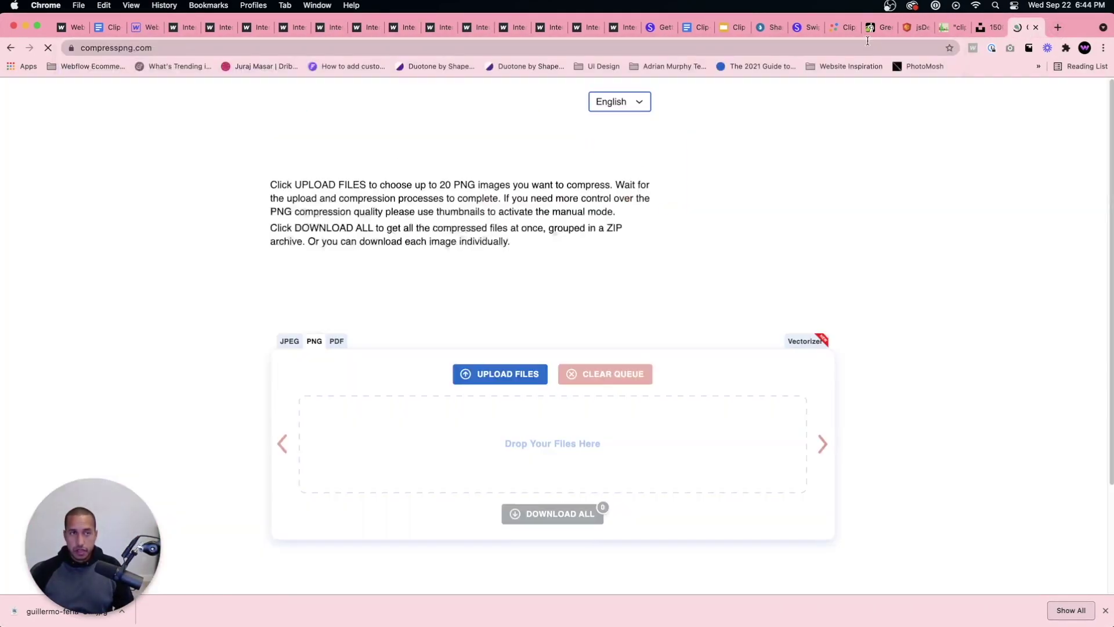
{"action": "type", "text": "compressp"}
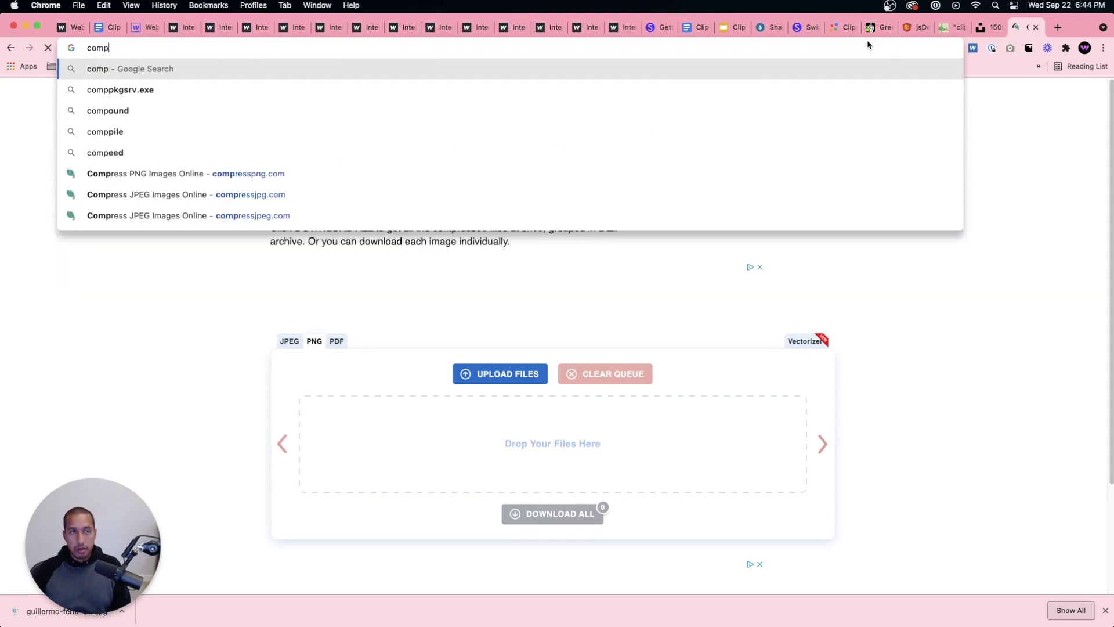
{"action": "key", "text": "BackSpace"}
{"action": "key", "text": "BackSpace"}
{"action": "type", "text": "jpg.co"}
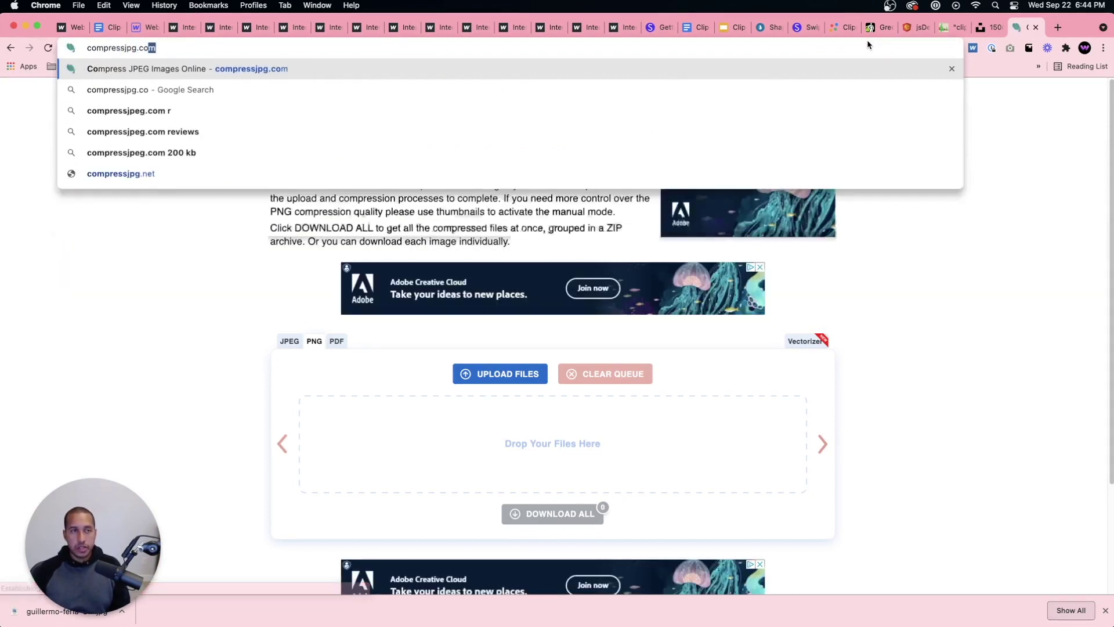
{"action": "key", "text": "Return"}
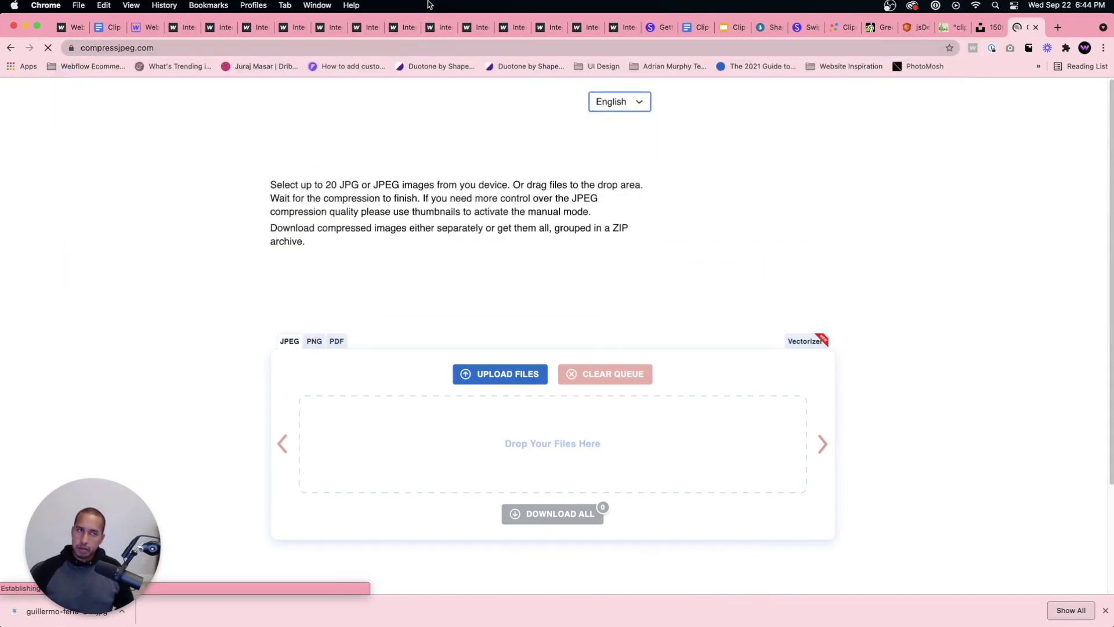
Switch to the Webflow project and upload the resized galaxy photo to the site's assets.
{"action": "left_click", "coordinate": [136, 29]}
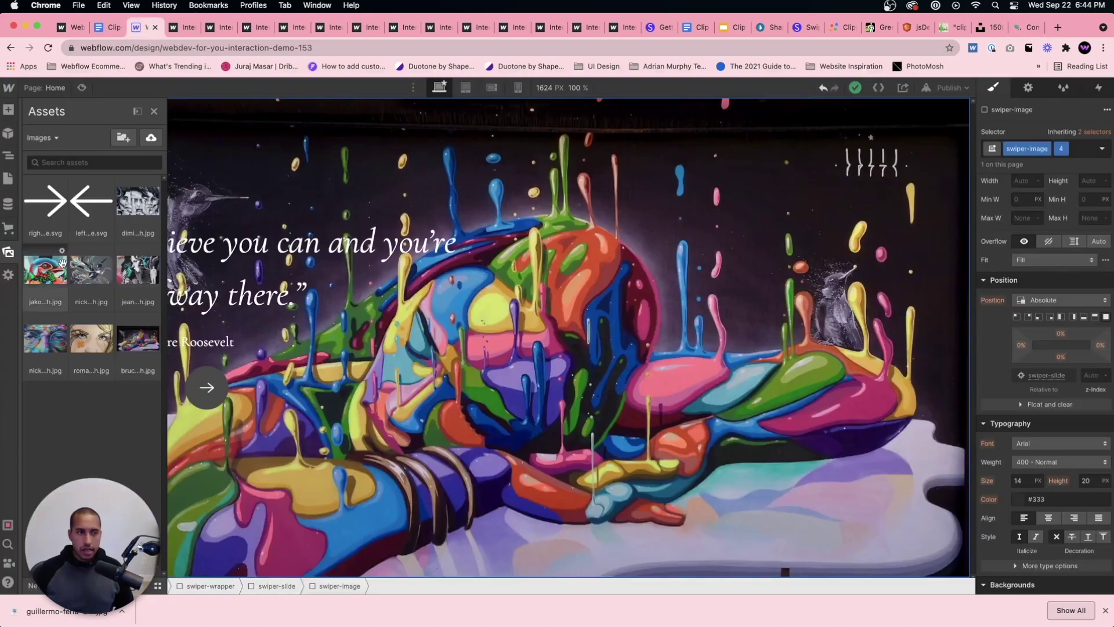
{"action": "left_click_drag", "start_coordinate": [66, 611], "coordinate": [99, 363]}
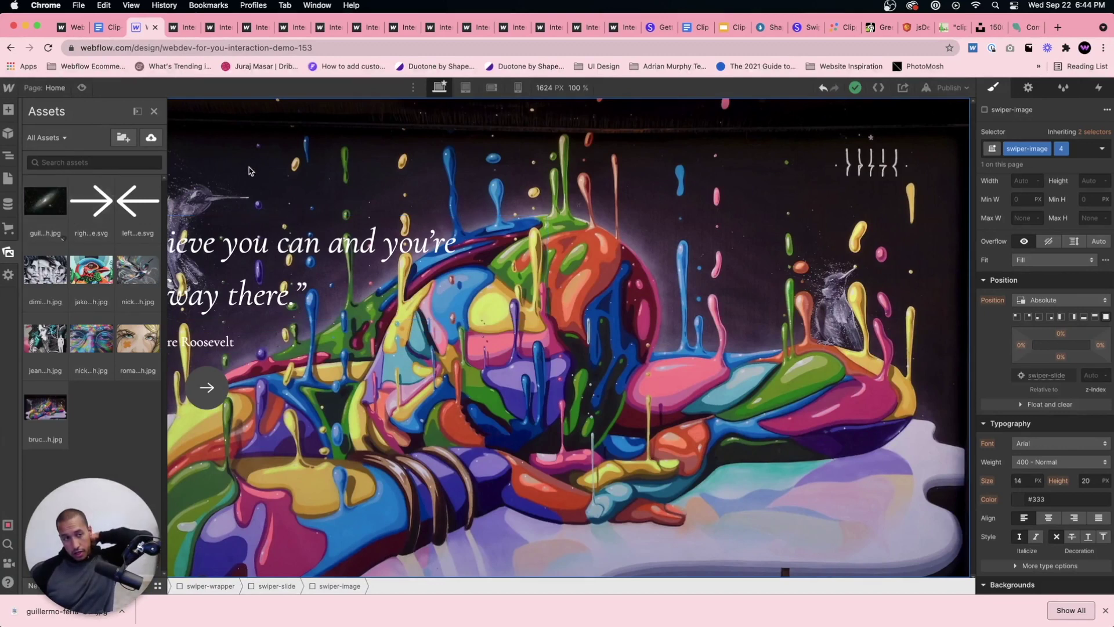
{"action": "key", "text": "j"}
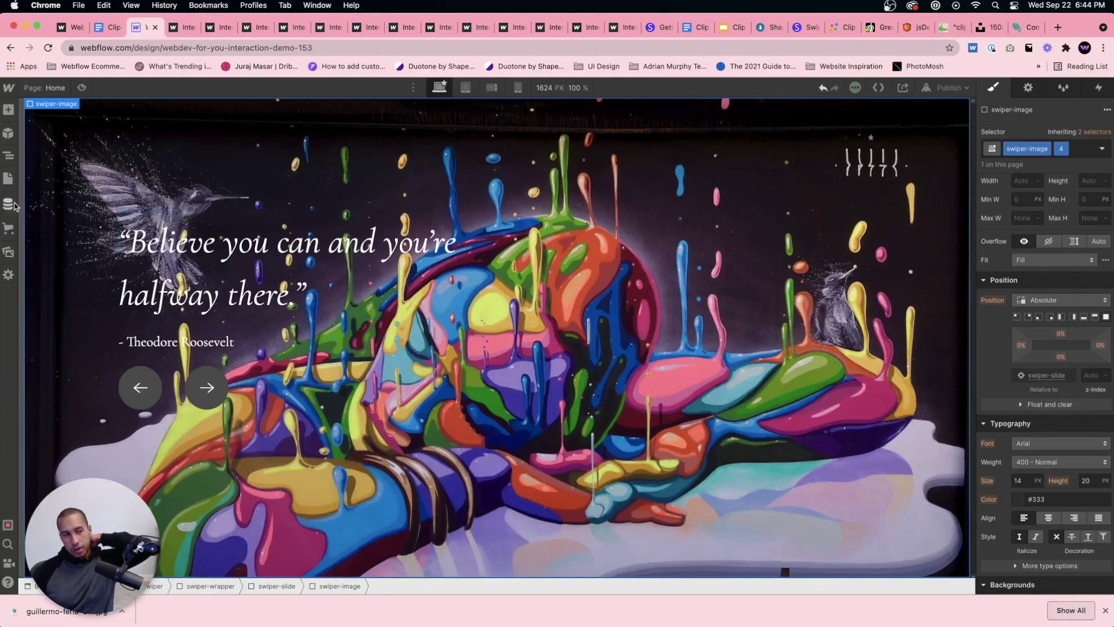
Select the swiper element and replace its background image with the uploaded galaxy photo.
{"action": "left_click", "coordinate": [8, 157]}
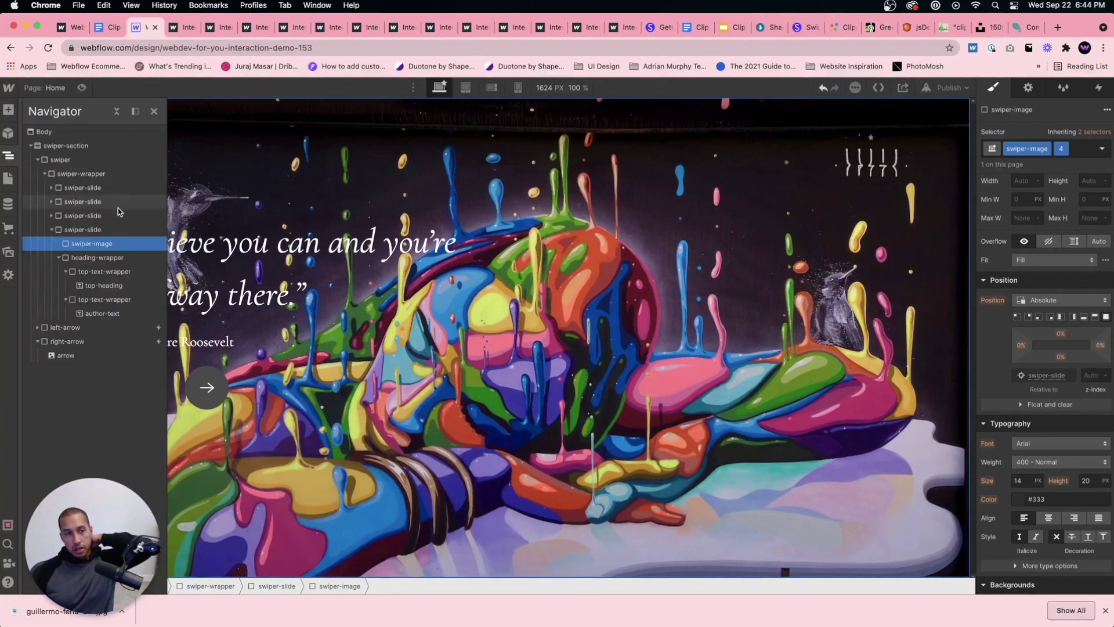
{"action": "left_click", "coordinate": [82, 173]}
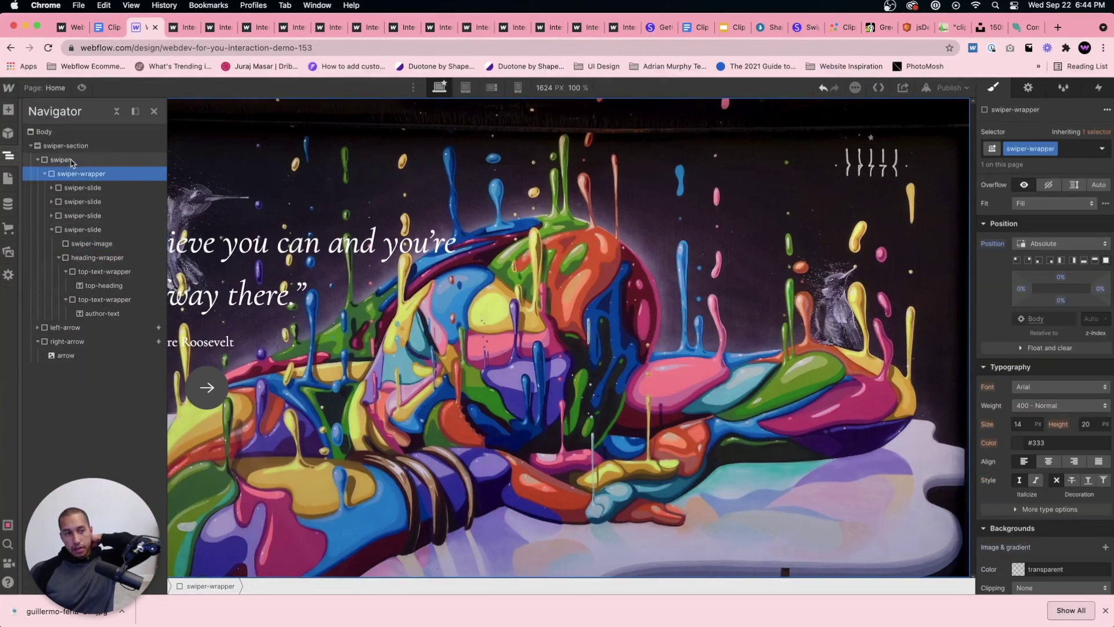
{"action": "left_click", "coordinate": [60, 160]}
{"action": "scroll", "coordinate": [1055, 362], "scroll_direction": "down", "scroll_amount": 1}
{"action": "left_click", "coordinate": [1039, 449]}
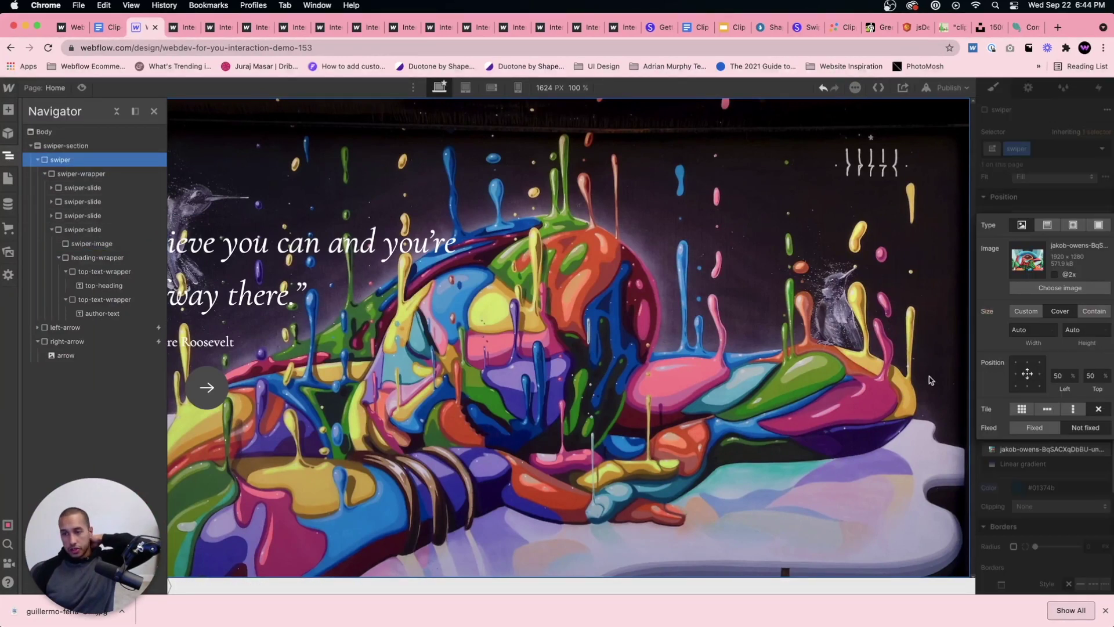
{"action": "left_click", "coordinate": [1053, 288]}
{"action": "left_click", "coordinate": [43, 238]}
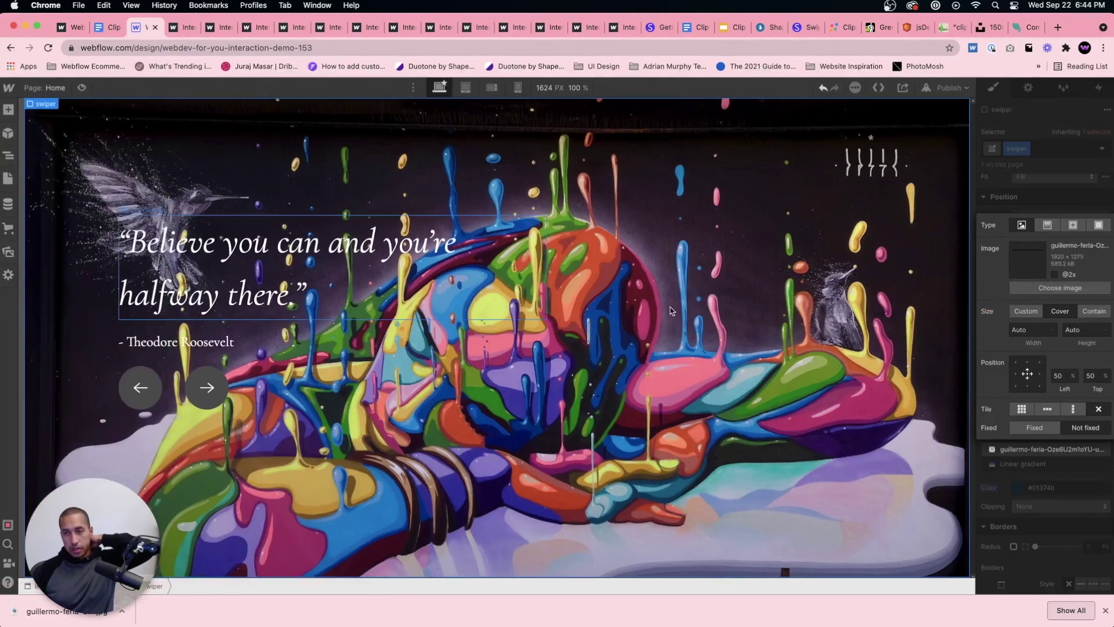
Remove the linear gradient from the swiper's background and set its background color to #181818.
{"action": "left_click", "coordinate": [1028, 460]}
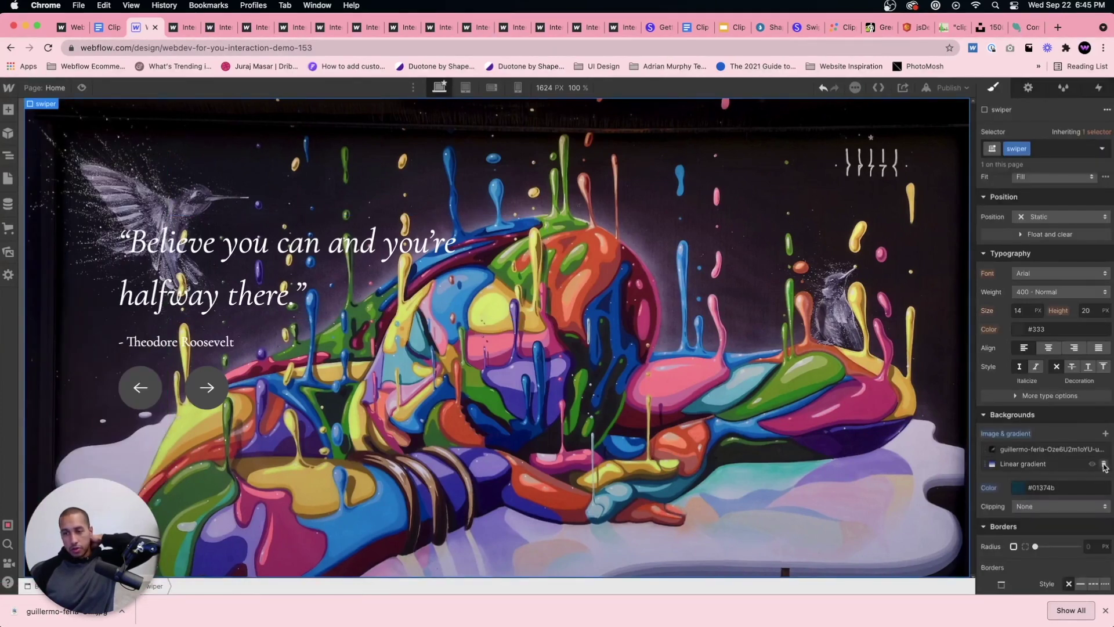
{"action": "left_click", "coordinate": [1105, 464]}
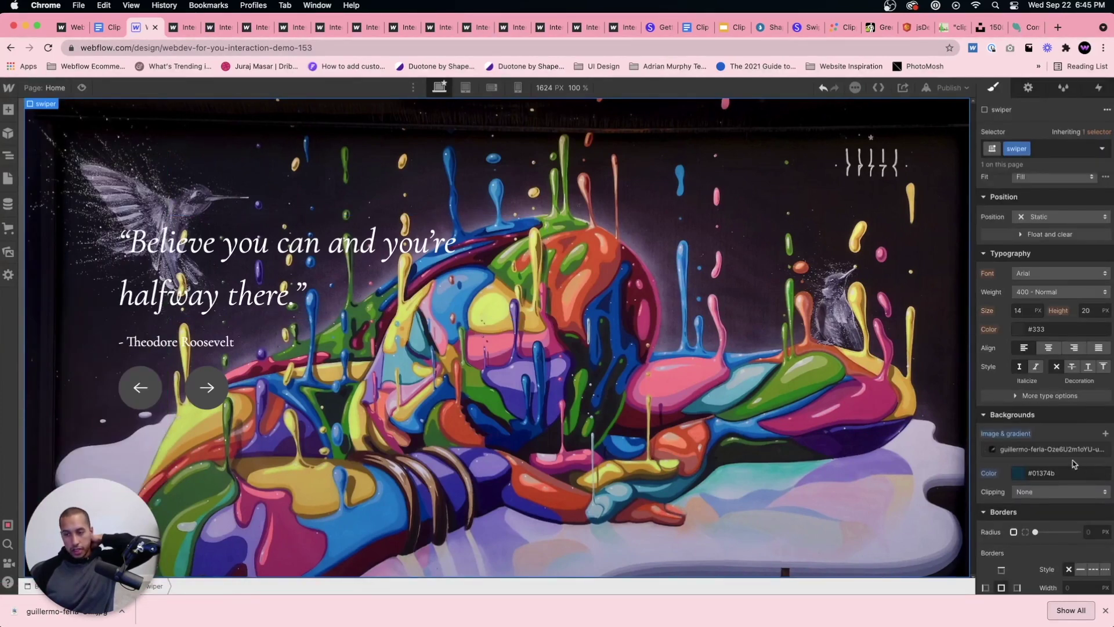
{"action": "left_click", "coordinate": [1024, 475]}
{"action": "left_click_drag", "start_coordinate": [1056, 475], "coordinate": [1006, 463]}
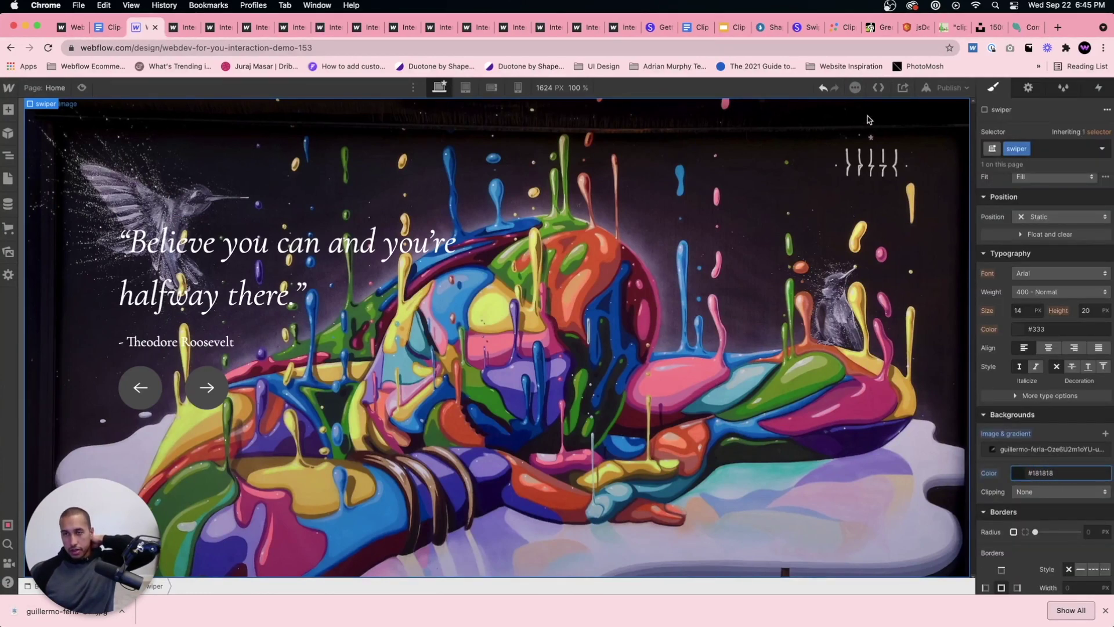
Publish the site to its webflow.io domain, open the live page and advance through the slides to check the galaxy background.
{"action": "left_click", "coordinate": [932, 88]}
{"action": "left_click", "coordinate": [894, 256]}
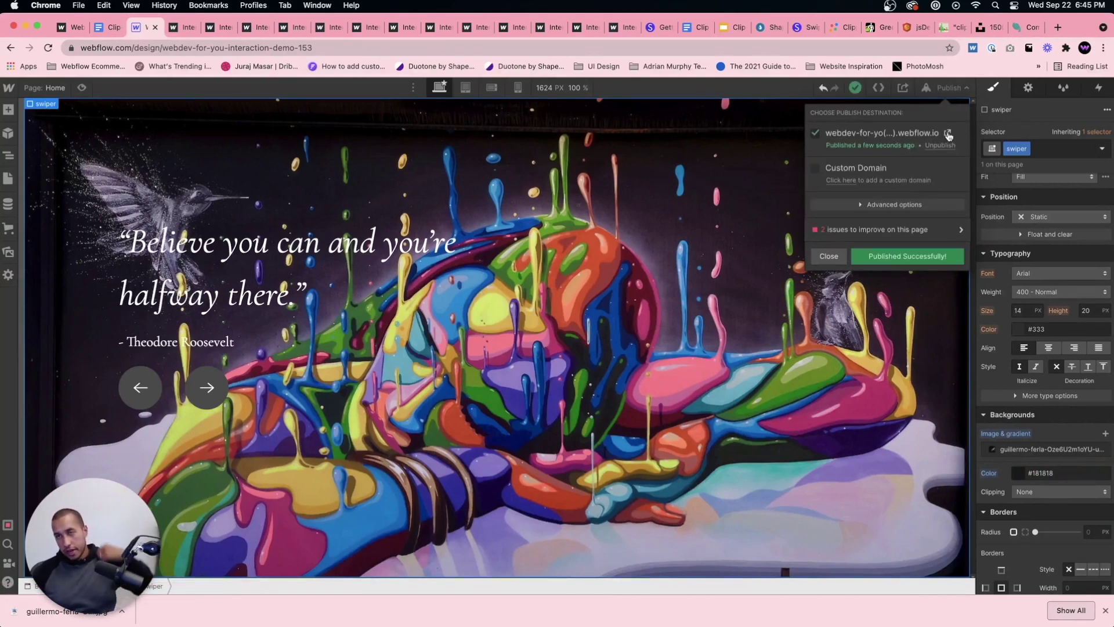
{"action": "left_click", "coordinate": [946, 134]}
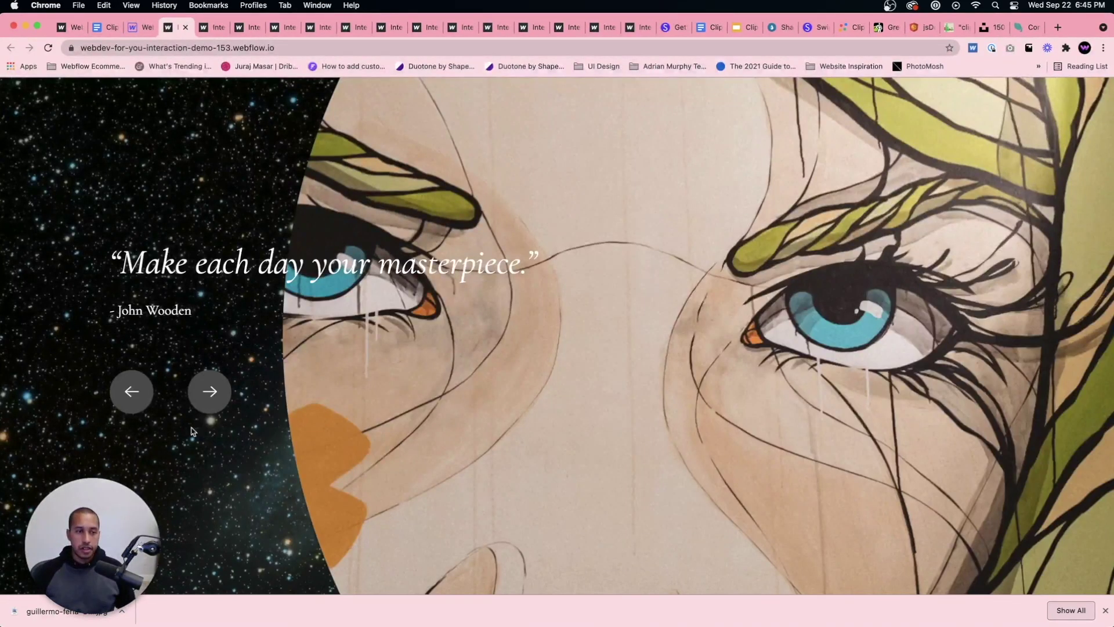
{"action": "left_click", "coordinate": [211, 399]}
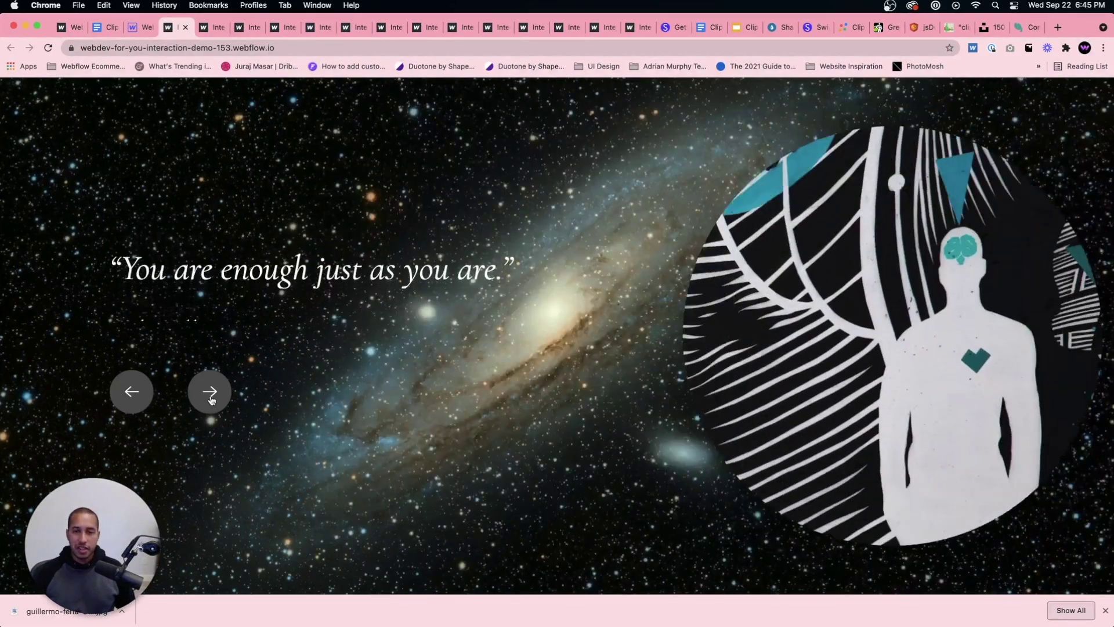
{"action": "left_click", "coordinate": [211, 400]}
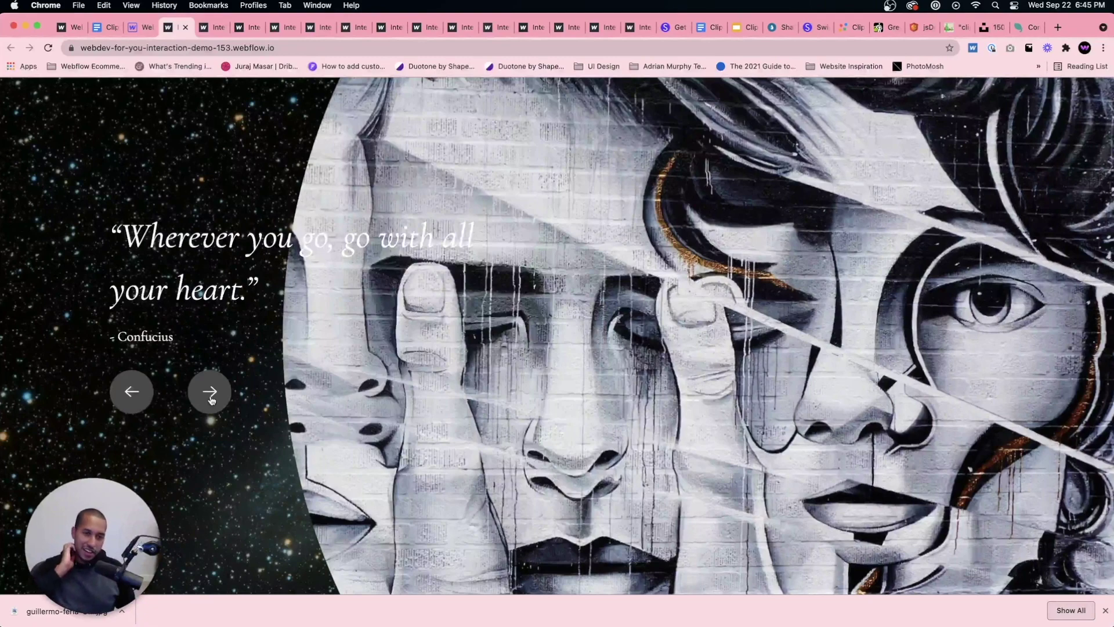
{"action": "left_click", "coordinate": [216, 402]}
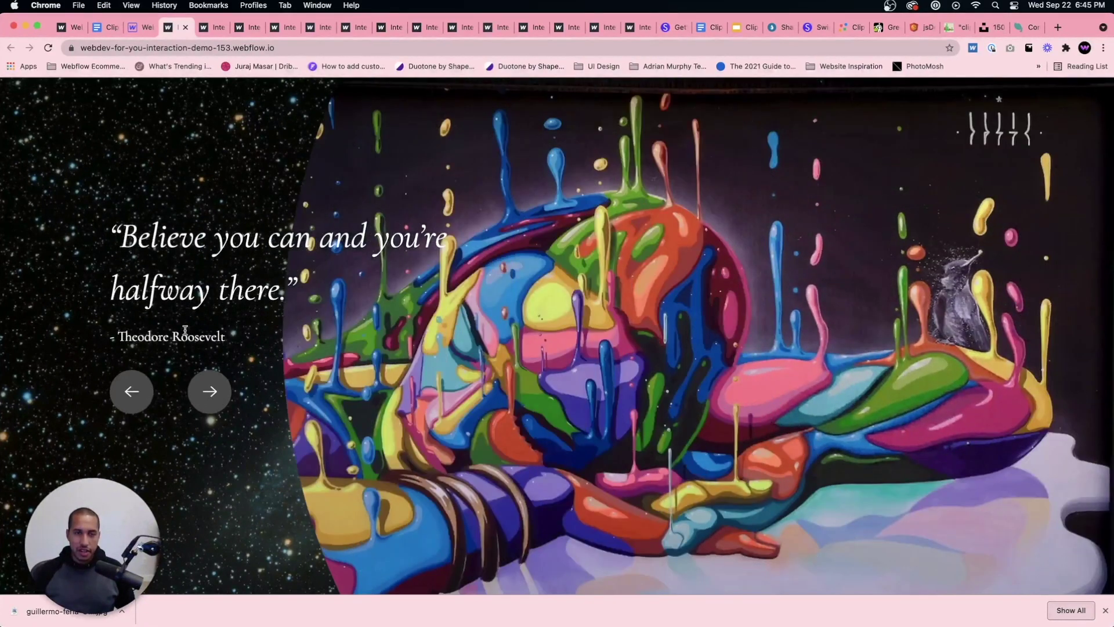
Return to the Webflow project and change the swiper's background image to the colorful dripping-paint mural photo.
{"action": "left_click", "coordinate": [142, 27]}
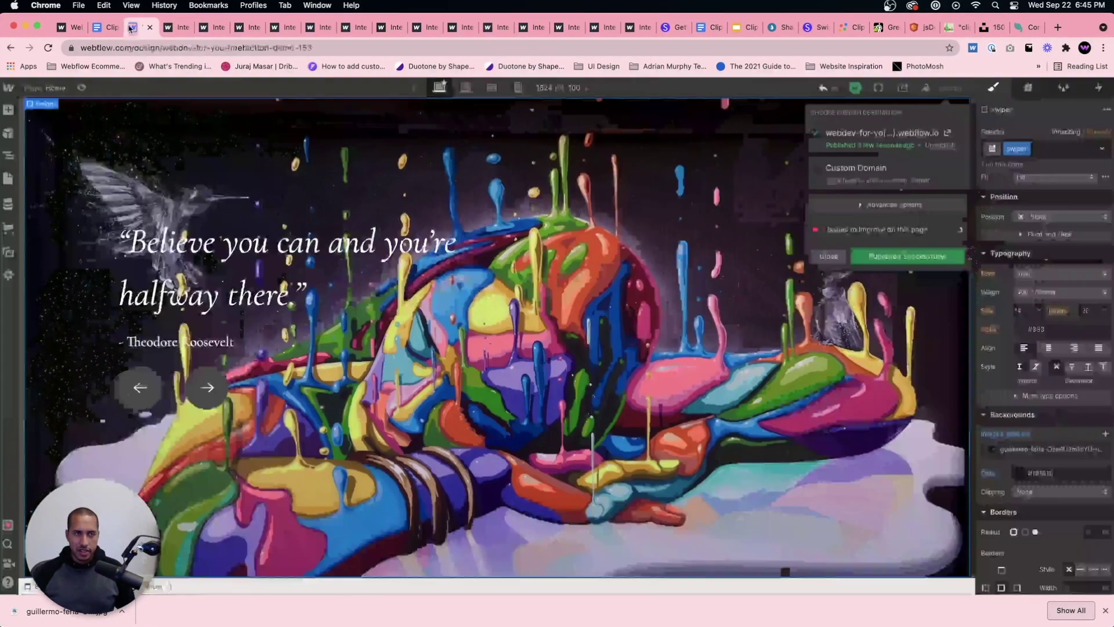
{"action": "left_click", "coordinate": [1039, 447]}
{"action": "left_click", "coordinate": [1043, 288]}
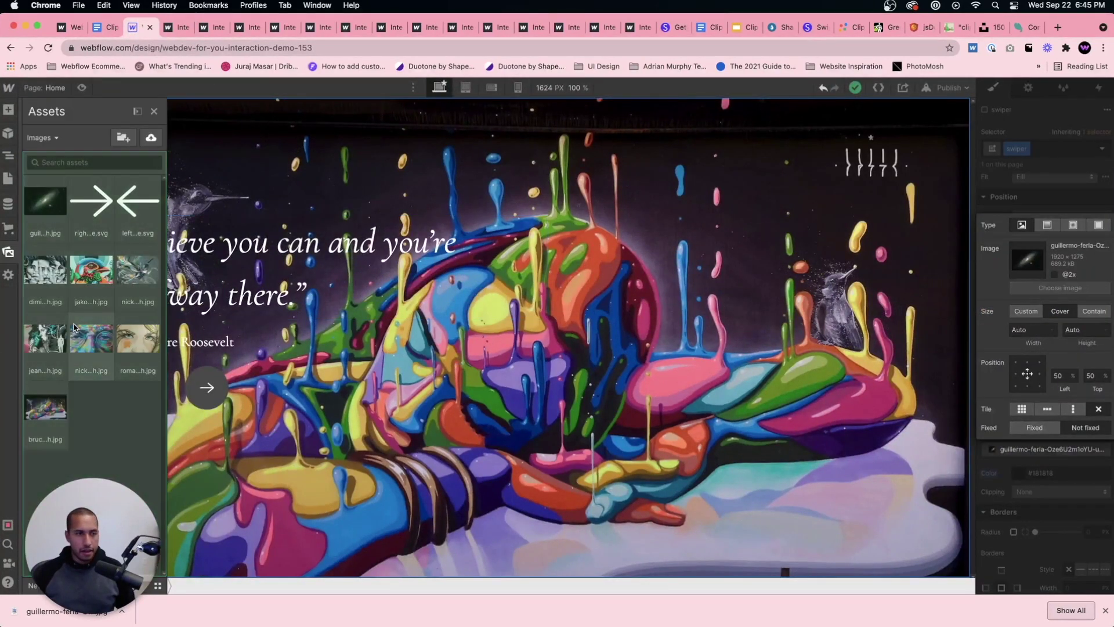
{"action": "left_click", "coordinate": [47, 408]}
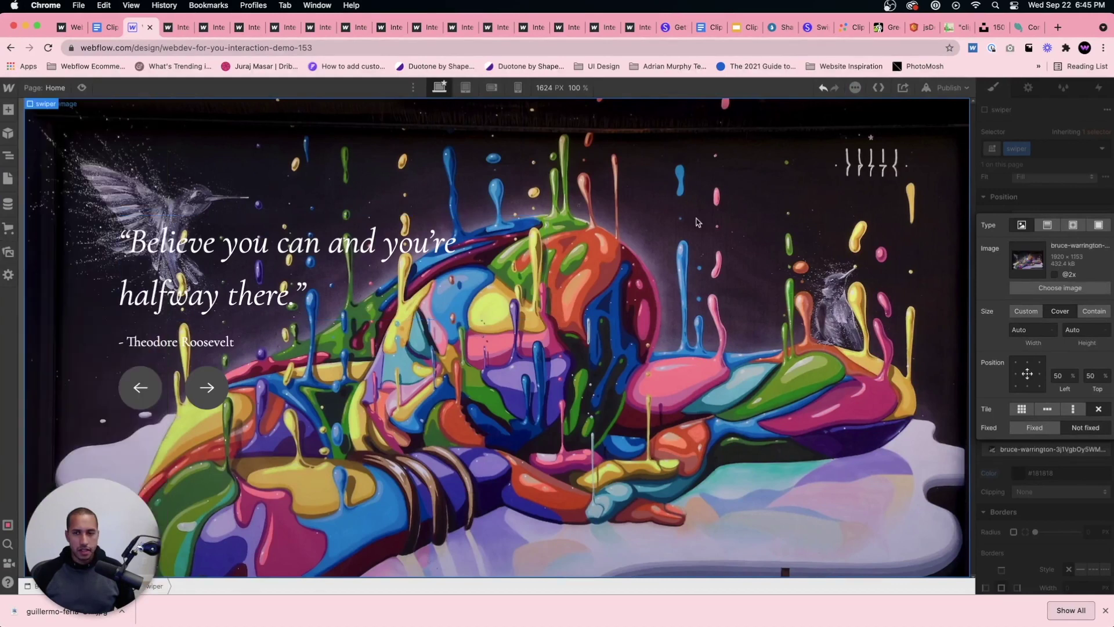
Publish the Webflow site to its webflow.io domain and open the live page.
{"action": "left_click", "coordinate": [831, 264]}
{"action": "left_click", "coordinate": [929, 88]}
{"action": "left_click", "coordinate": [899, 258]}
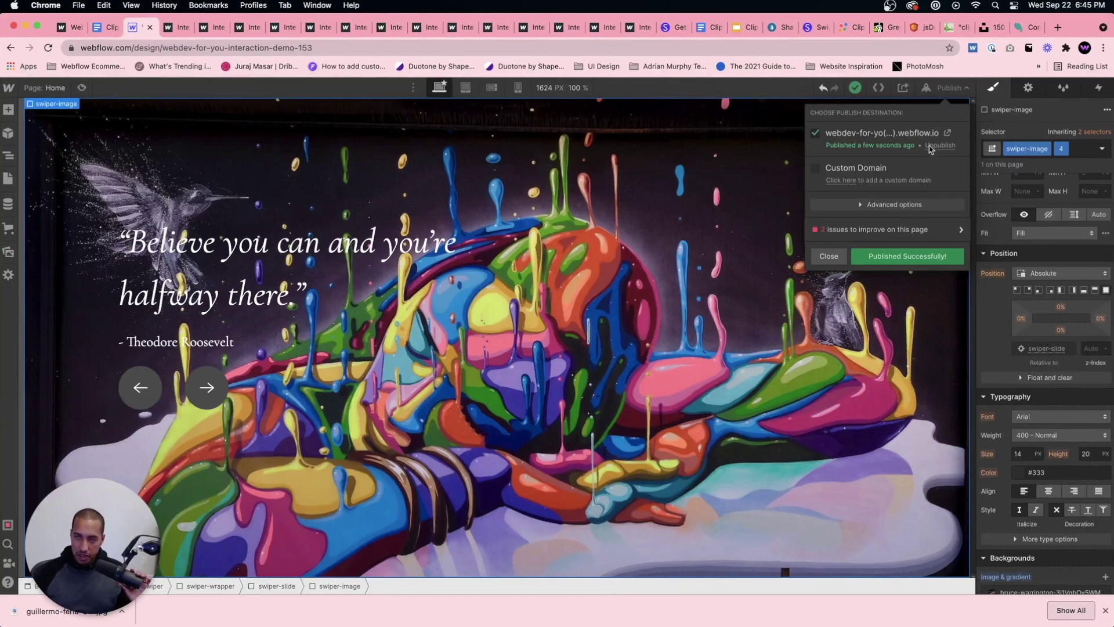
{"action": "left_click", "coordinate": [946, 135]}
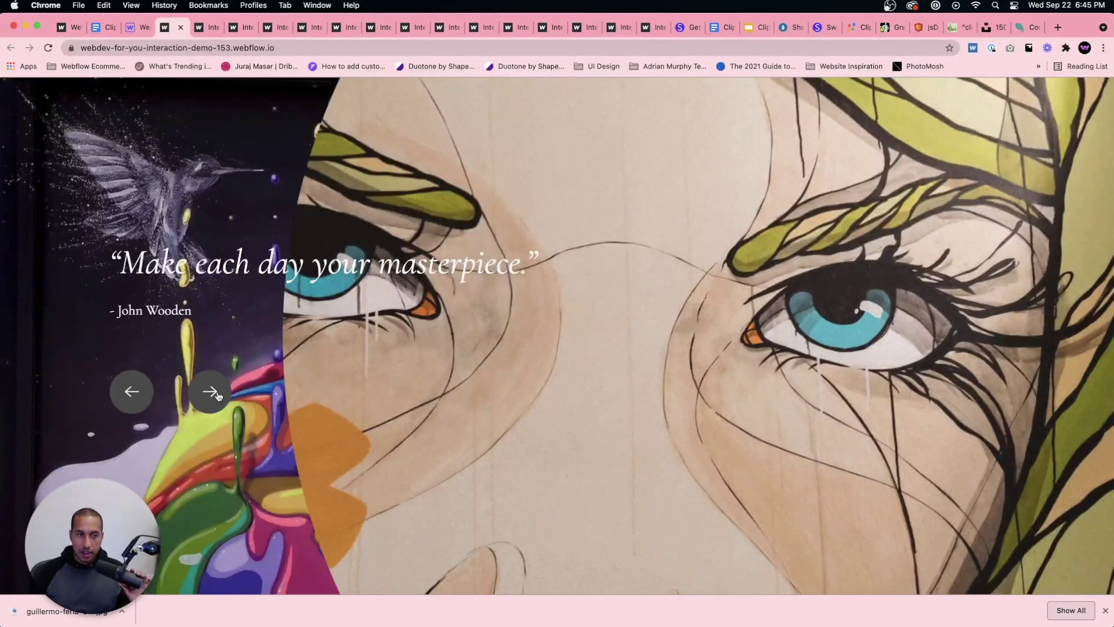
Move forward and back through the live slider's quotes to check the circular transitions over the paint mural background.
{"action": "left_click", "coordinate": [218, 396]}
{"action": "left_click", "coordinate": [217, 396]}
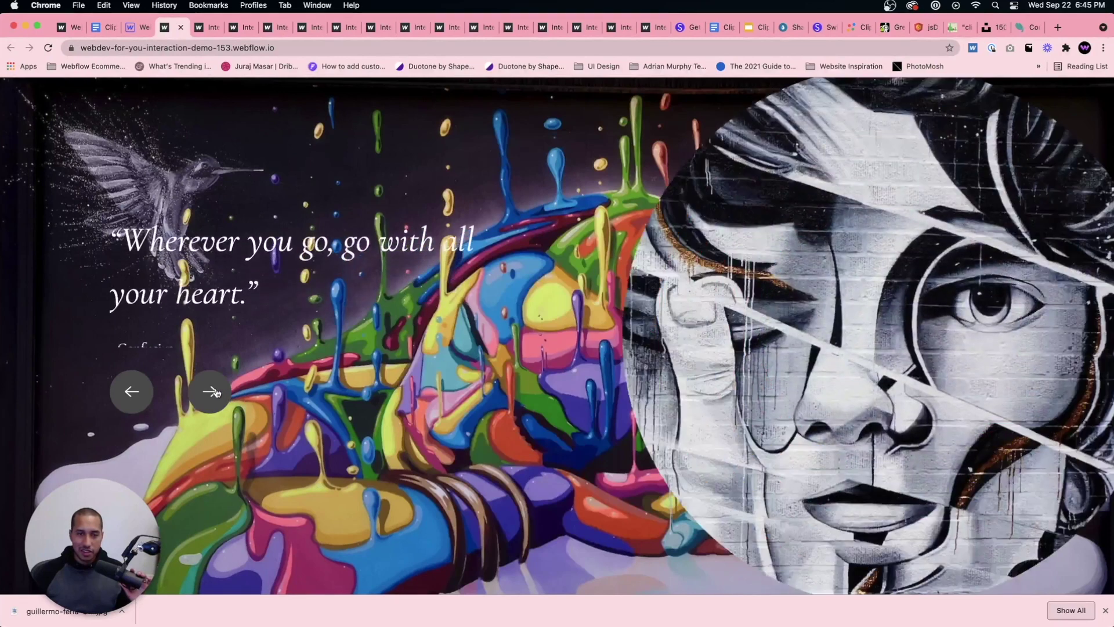
{"action": "left_click", "coordinate": [216, 393]}
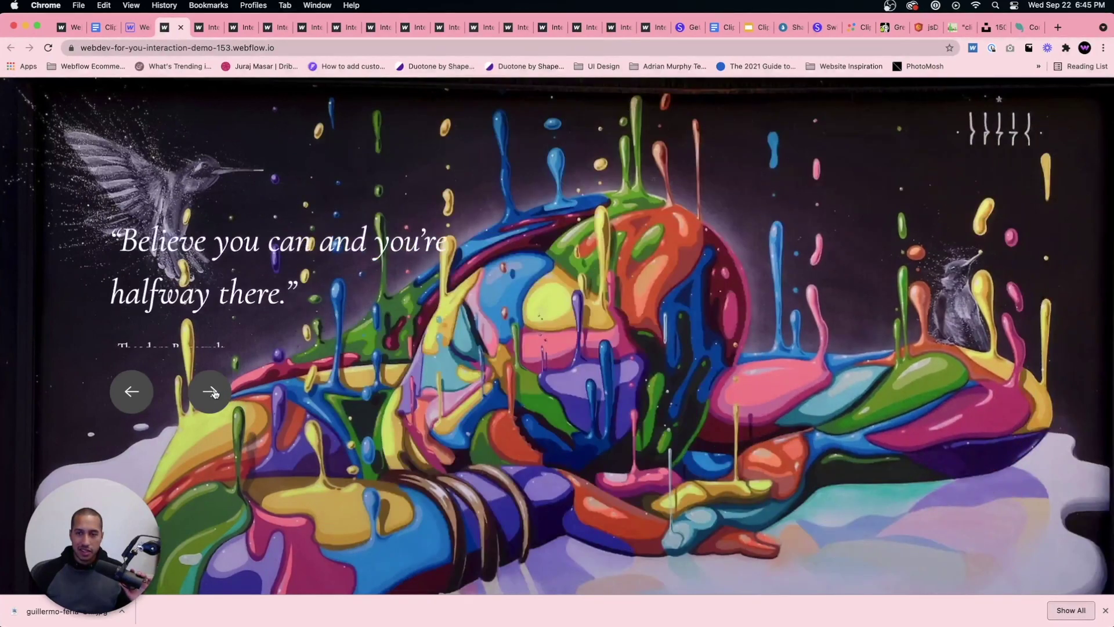
{"action": "left_click", "coordinate": [131, 391]}
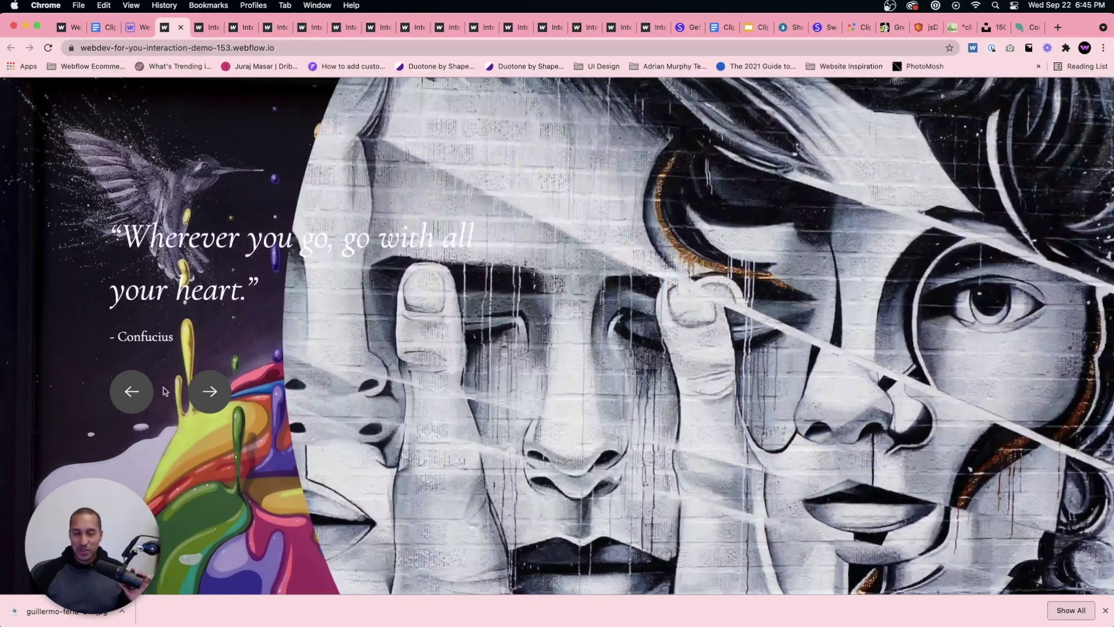
{"action": "left_click", "coordinate": [220, 396]}
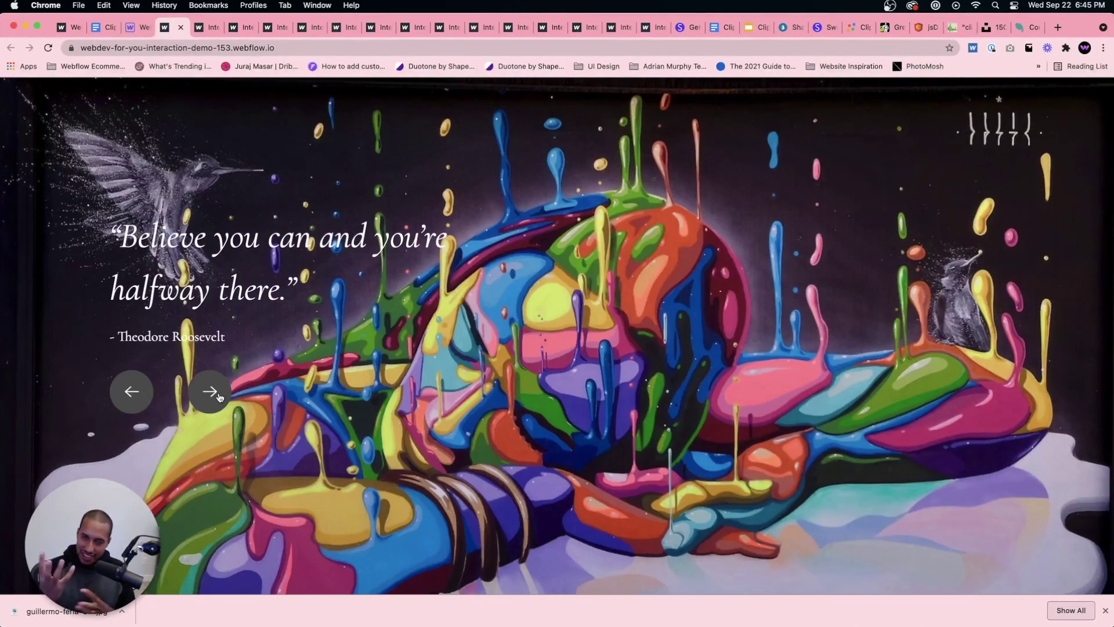
{"action": "left_click", "coordinate": [220, 396]}
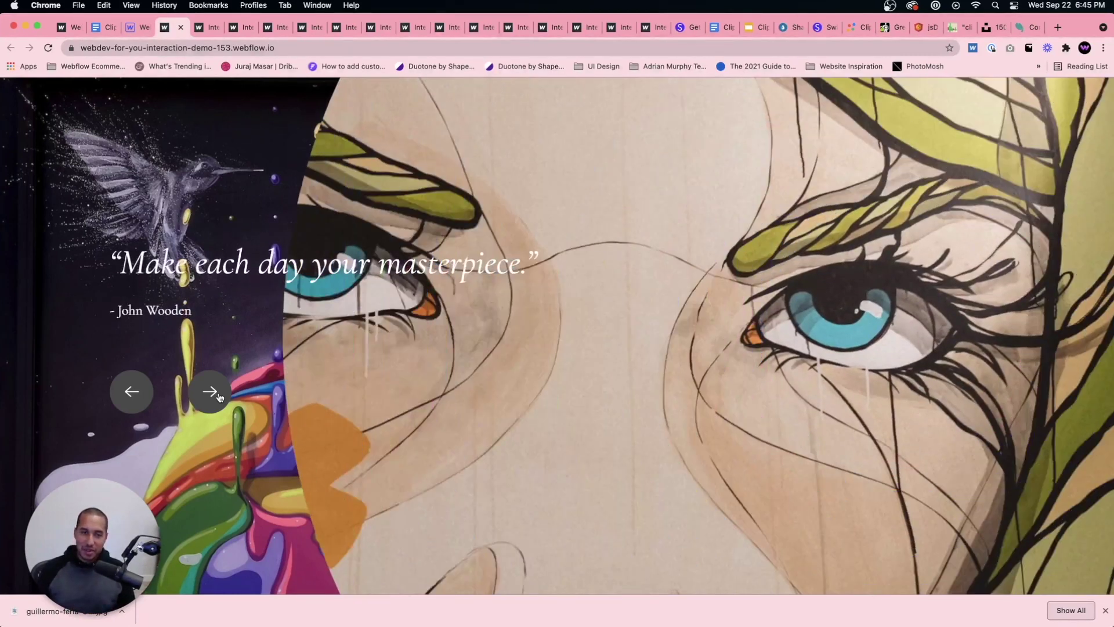
{"action": "left_click", "coordinate": [220, 396]}
{"action": "left_click", "coordinate": [220, 396]}
Dismiss the browser's downloads bar and keep advancing the live slides to check the slider at full height.
{"action": "left_click", "coordinate": [1106, 610]}
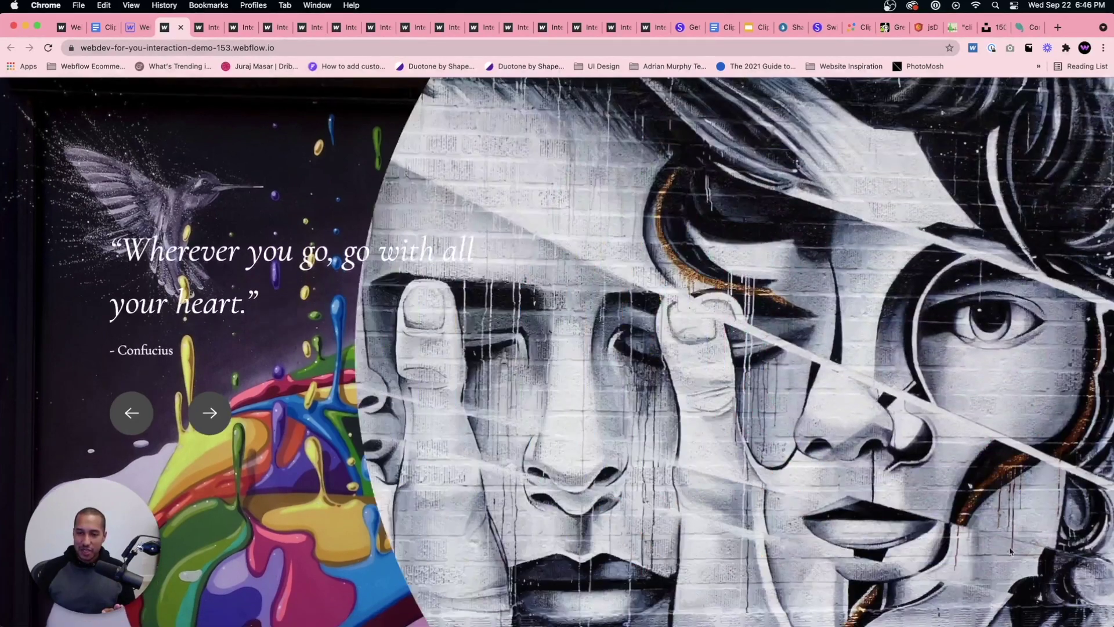
{"action": "left_click", "coordinate": [198, 418]}
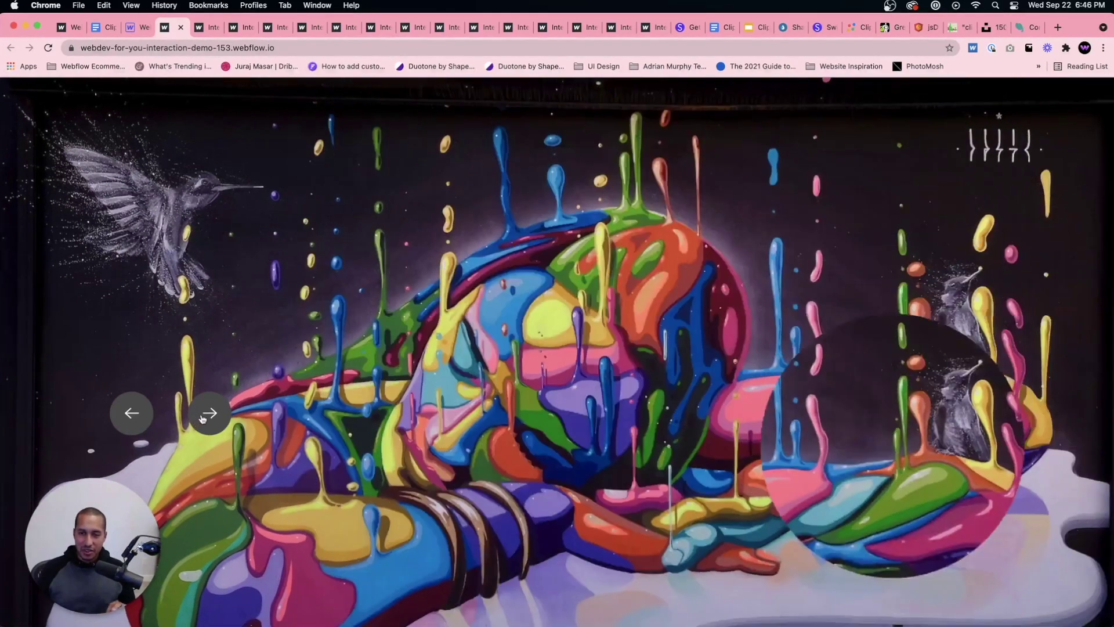
{"action": "left_click", "coordinate": [202, 417]}
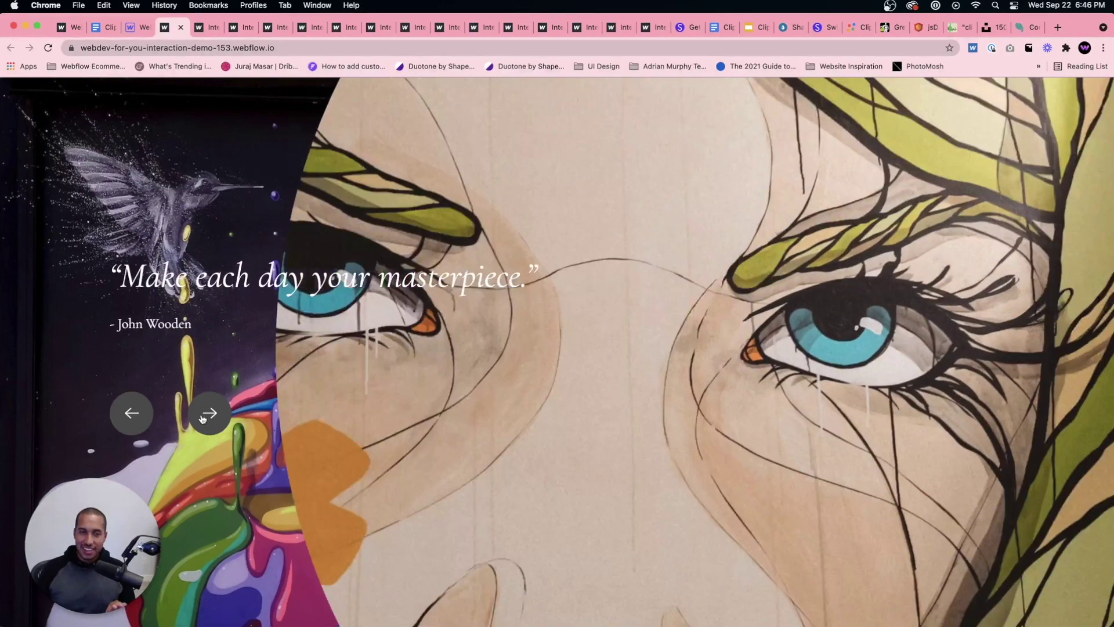
{"action": "left_click", "coordinate": [202, 418]}
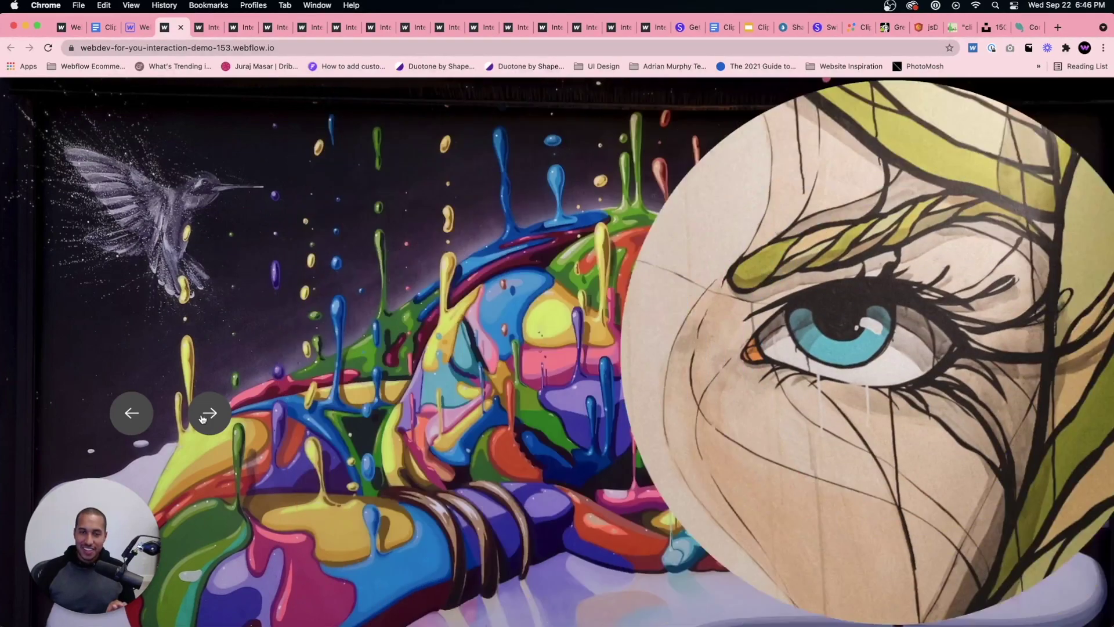
{"action": "left_click", "coordinate": [202, 418]}
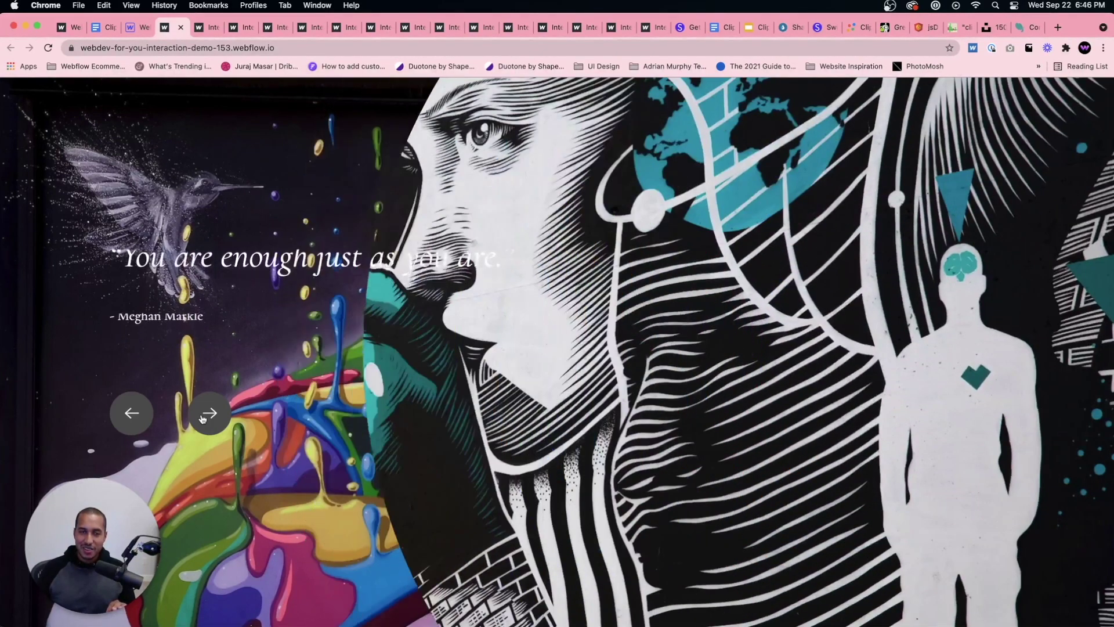
{"action": "left_click", "coordinate": [202, 418]}
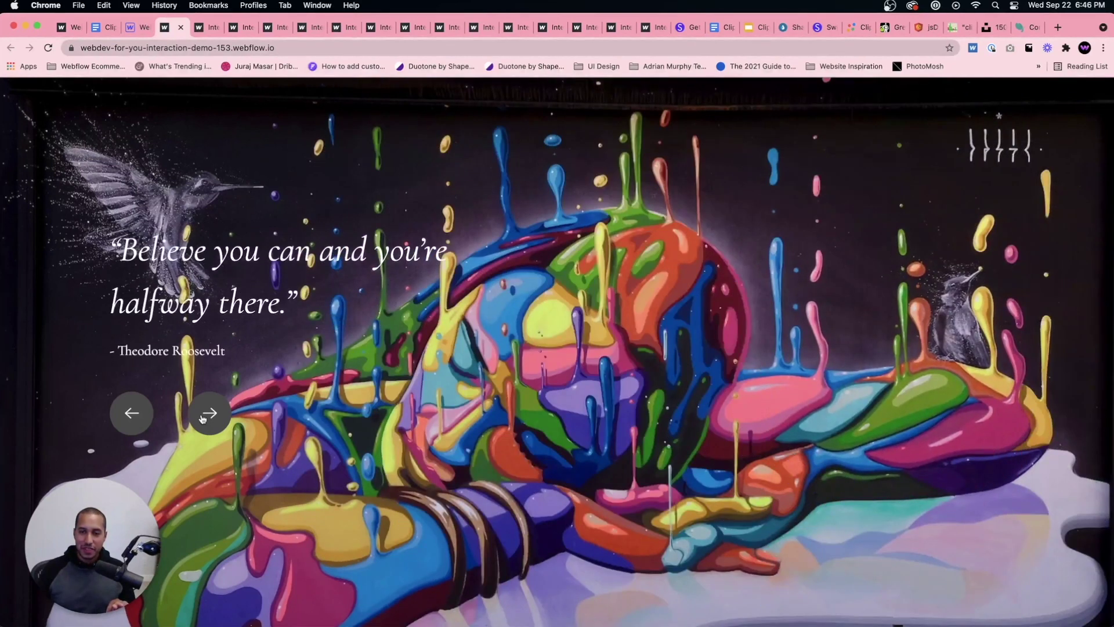
{"action": "left_click", "coordinate": [202, 418]}
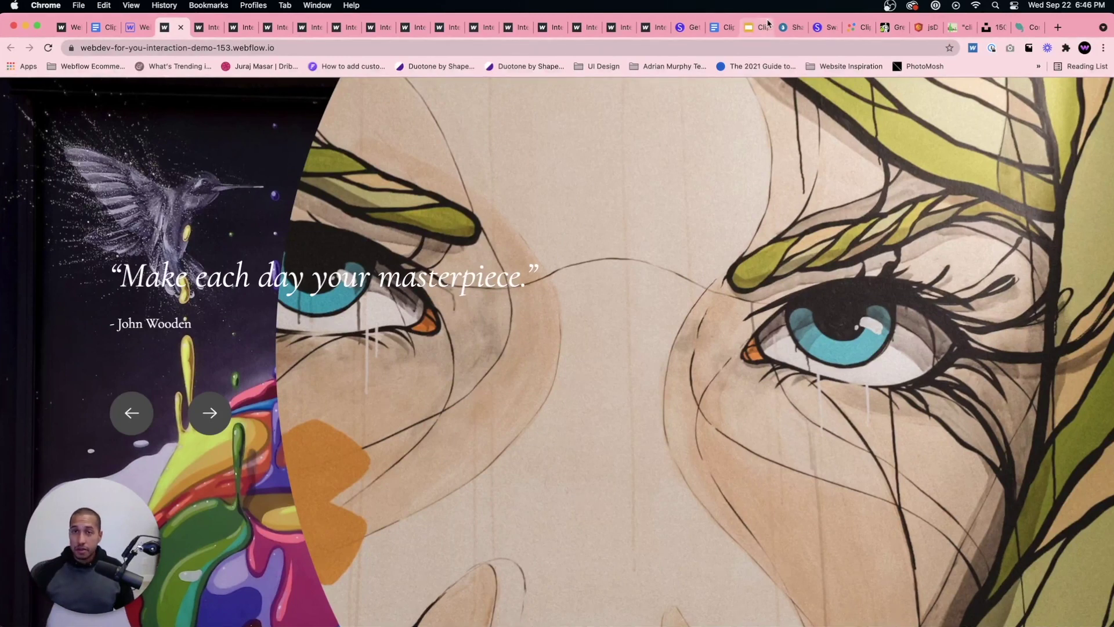
Close all the leftover published-site preview tabs, keeping the Webflow project, presentation and reference pages open.
{"action": "left_click", "coordinate": [757, 27]}
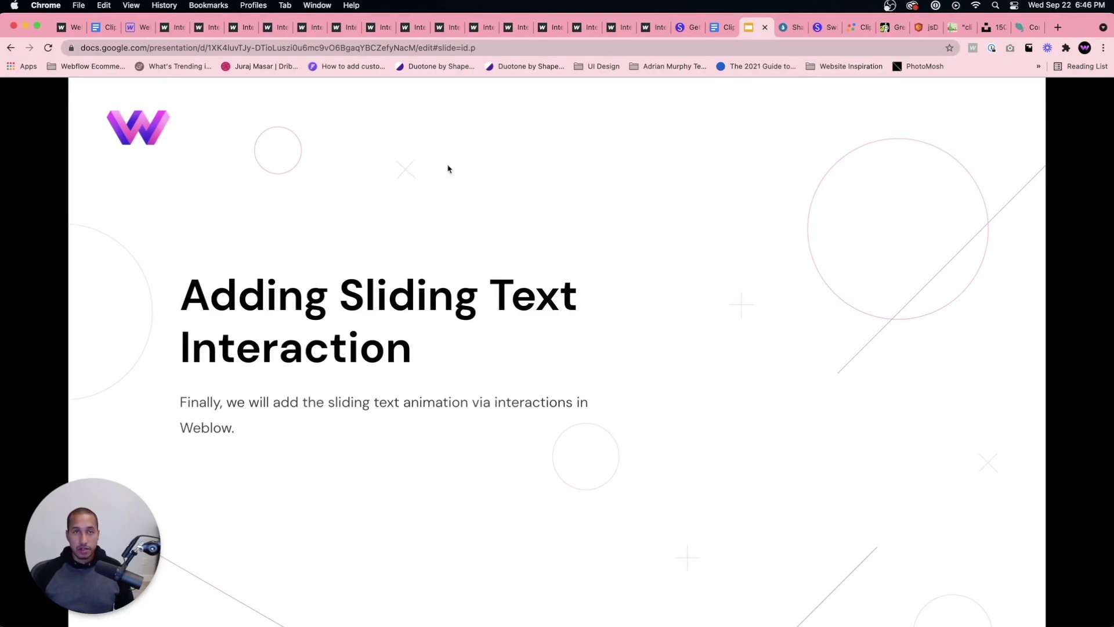
{"action": "left_click", "coordinate": [169, 28]}
{"action": "left_click", "coordinate": [181, 28]}
{"action": "left_click", "coordinate": [181, 28]}
{"action": "left_click", "coordinate": [181, 28]}
{"action": "left_click", "coordinate": [181, 27]}
{"action": "left_click", "coordinate": [181, 27]}
{"action": "left_click", "coordinate": [182, 28]}
{"action": "left_click", "coordinate": [182, 28]}
{"action": "left_click", "coordinate": [183, 29]}
{"action": "left_click", "coordinate": [183, 28]}
{"action": "left_click", "coordinate": [183, 28]}
{"action": "left_click", "coordinate": [184, 29]}
{"action": "left_click", "coordinate": [184, 28]}
{"action": "left_click", "coordinate": [185, 28]}
{"action": "left_click", "coordinate": [185, 28]}
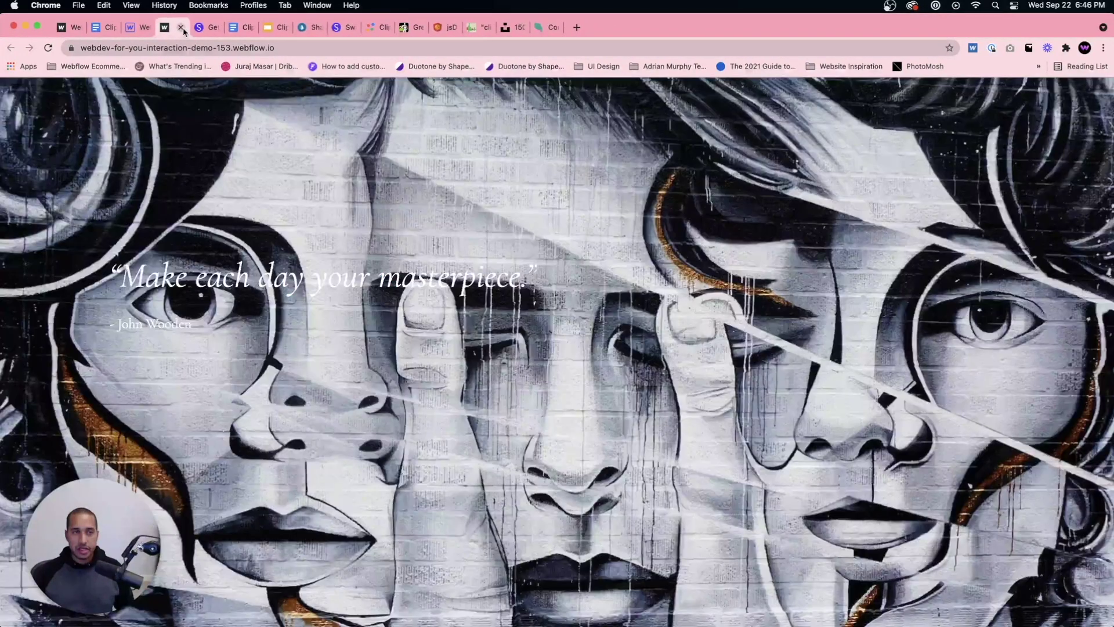
{"action": "left_click", "coordinate": [186, 28]}
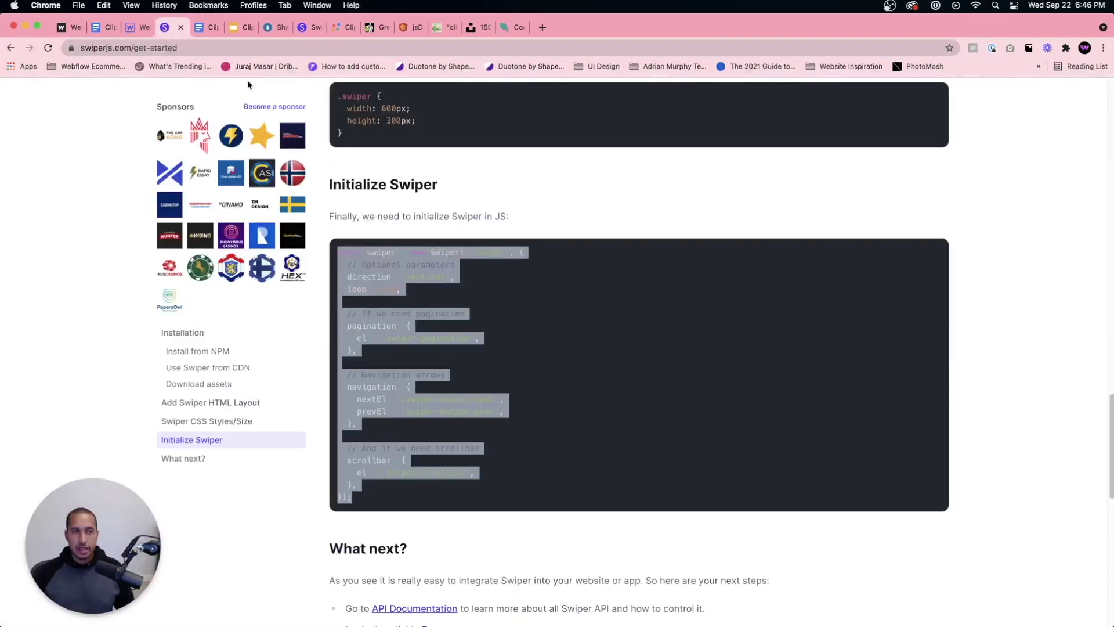
Go back in the presentation to the "Adding the Swiper.js Vertical Slider" slide and review Swiper's Getting Started page.
{"action": "left_click", "coordinate": [244, 29]}
{"action": "key", "text": "Left"}
{"action": "key", "text": "Left"}
{"action": "key", "text": "Left"}
{"action": "key", "text": "Left"}
{"action": "key", "text": "Left"}
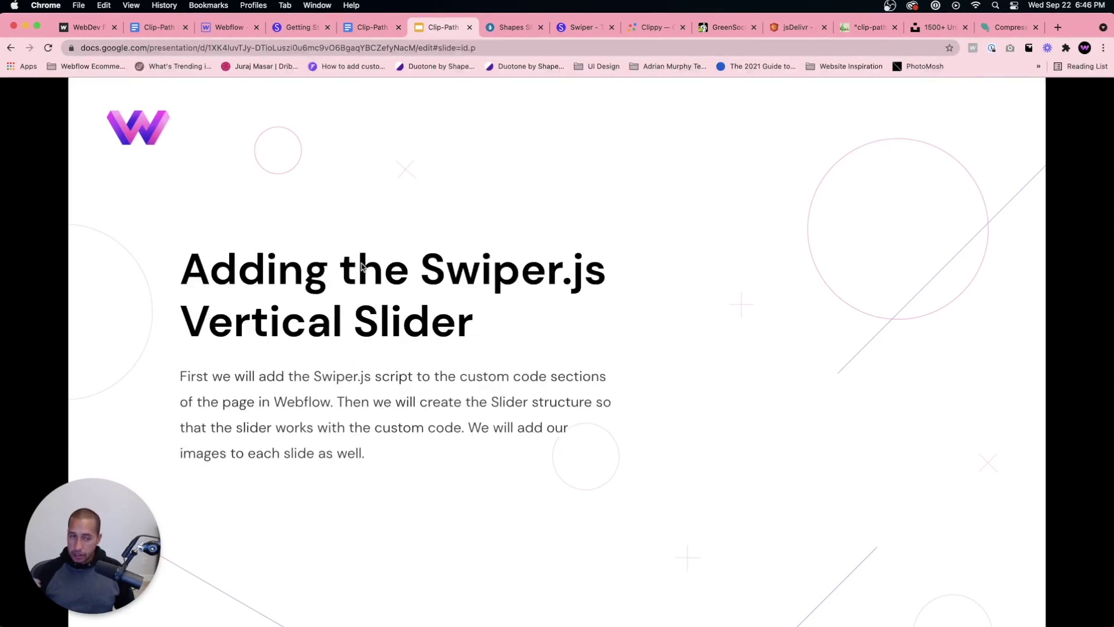
{"action": "left_click", "coordinate": [298, 27]}
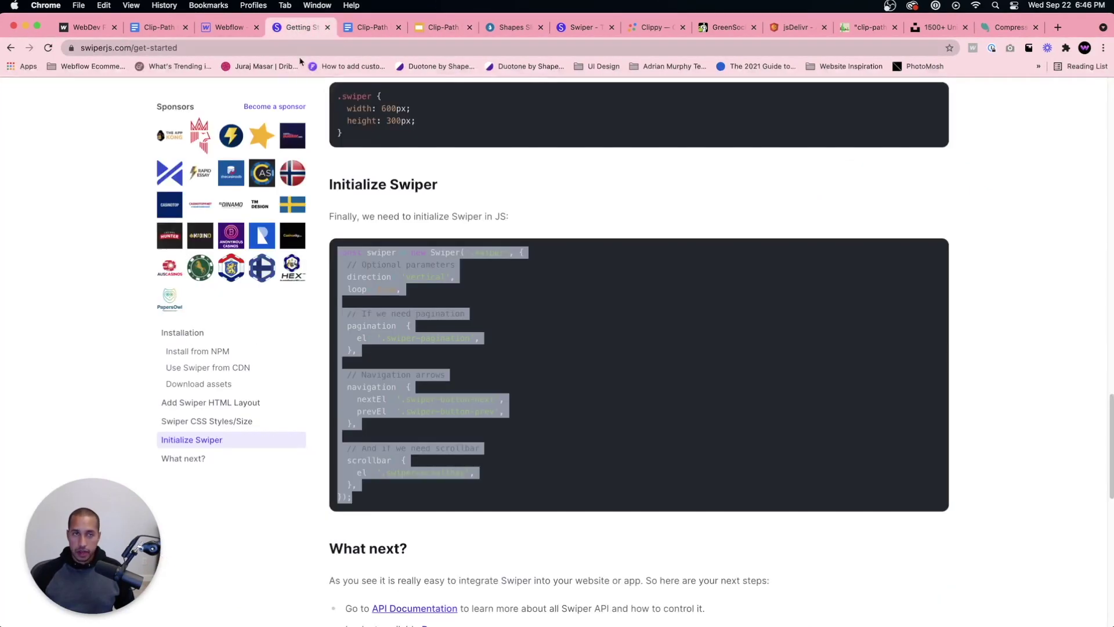
{"action": "scroll", "coordinate": [428, 206], "scroll_direction": "up", "scroll_amount": 20}
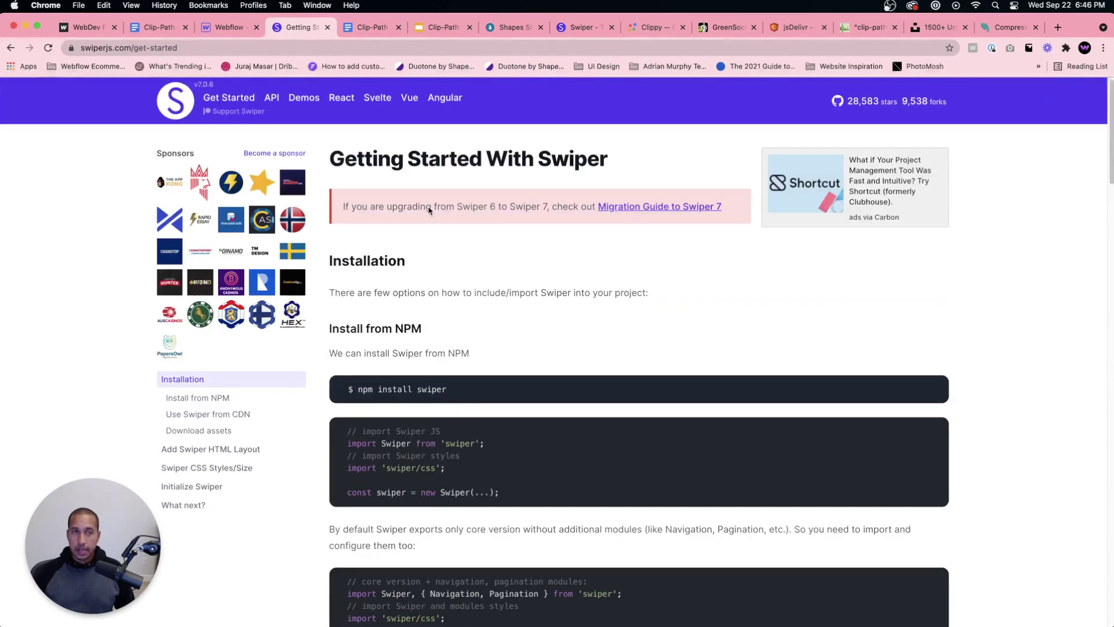
{"action": "scroll", "coordinate": [453, 259], "scroll_direction": "down", "scroll_amount": 2}
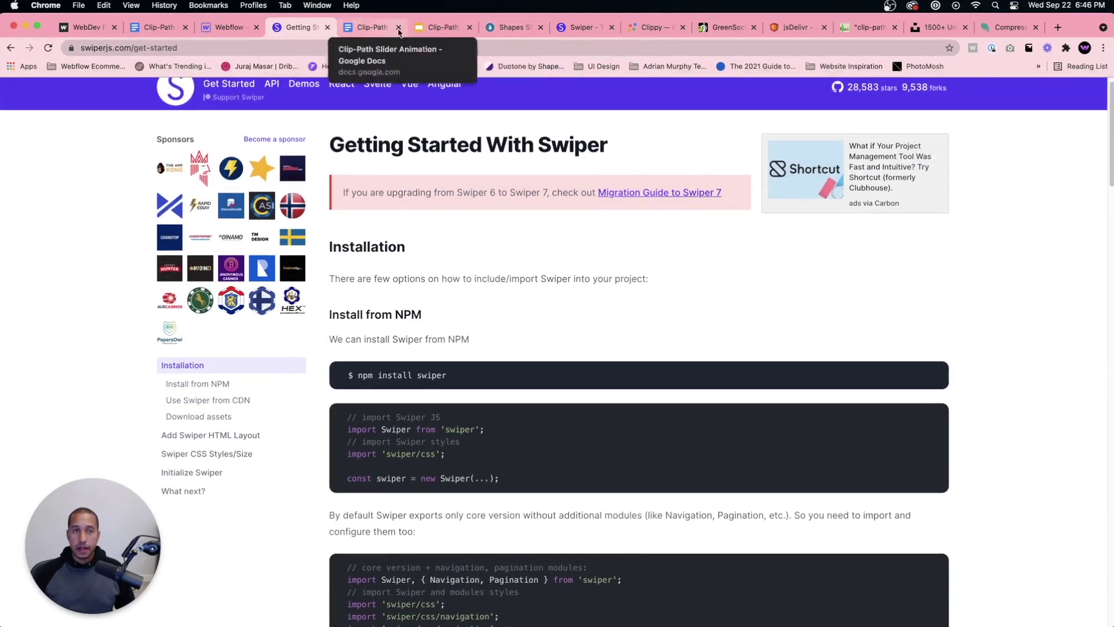
Advance the presentation to "Adding a Clip-Path to each slide" and view the clip-path browser support on caniuse.com.
{"action": "left_click", "coordinate": [422, 29]}
{"action": "key", "text": "Right"}
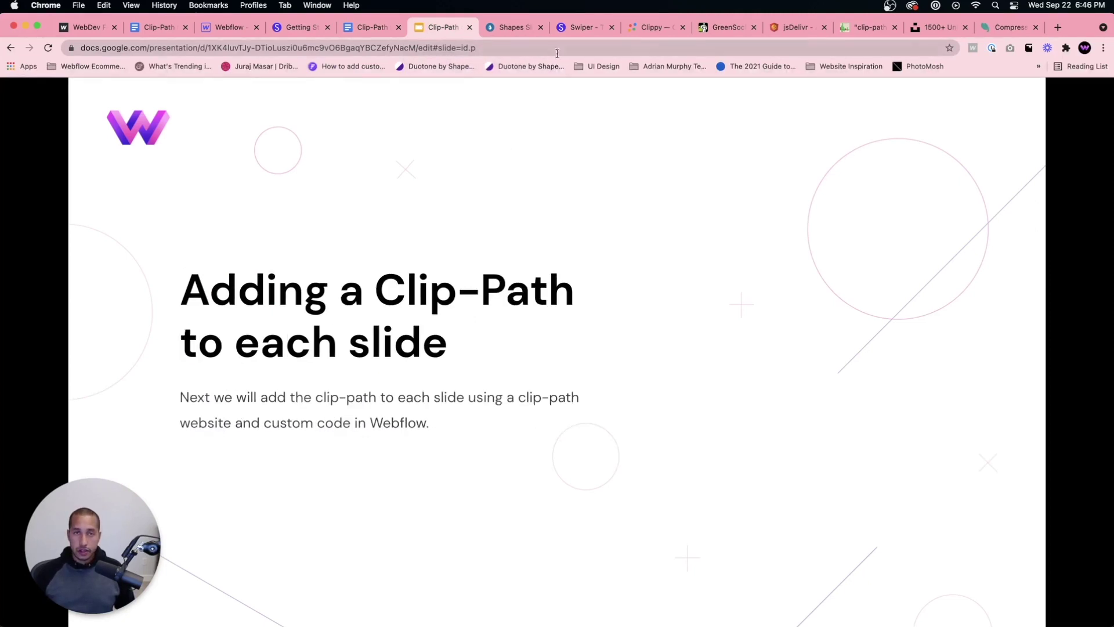
{"action": "left_click", "coordinate": [859, 32]}
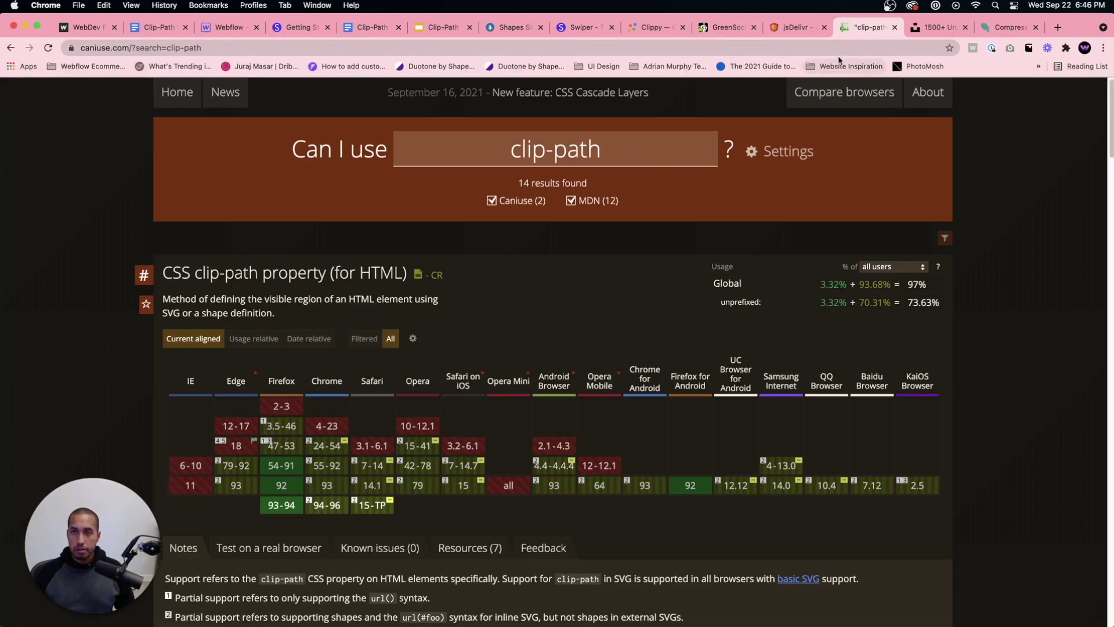
Switch to the Clippy clip-path maker, choose the Circle shape and highlight its generated clip-path code.
{"action": "left_click", "coordinate": [655, 30]}
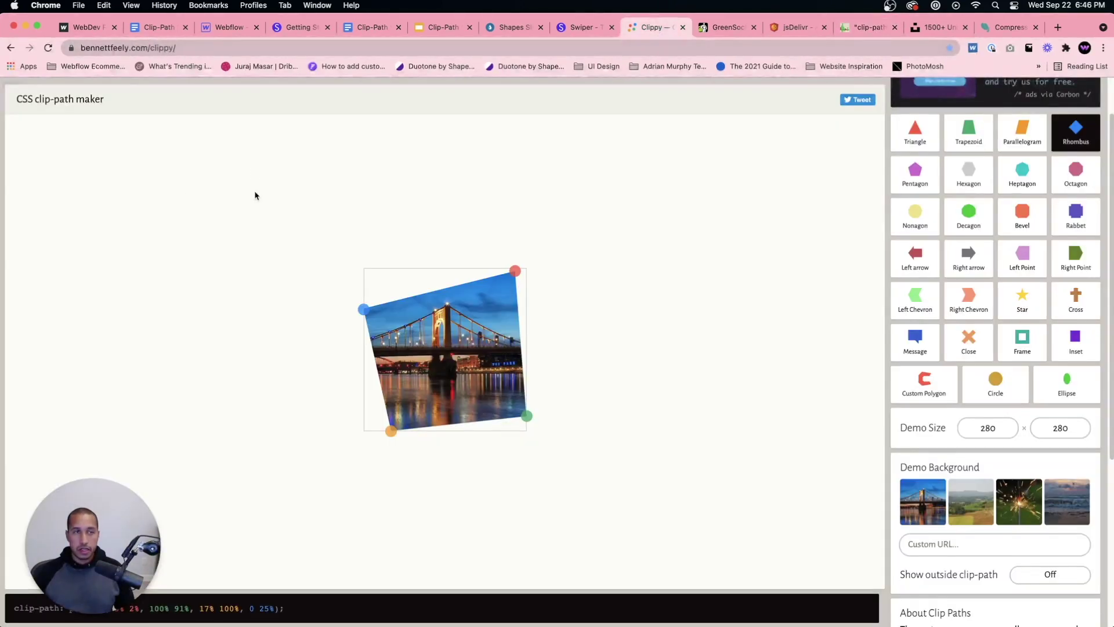
{"action": "left_click", "coordinate": [1012, 386]}
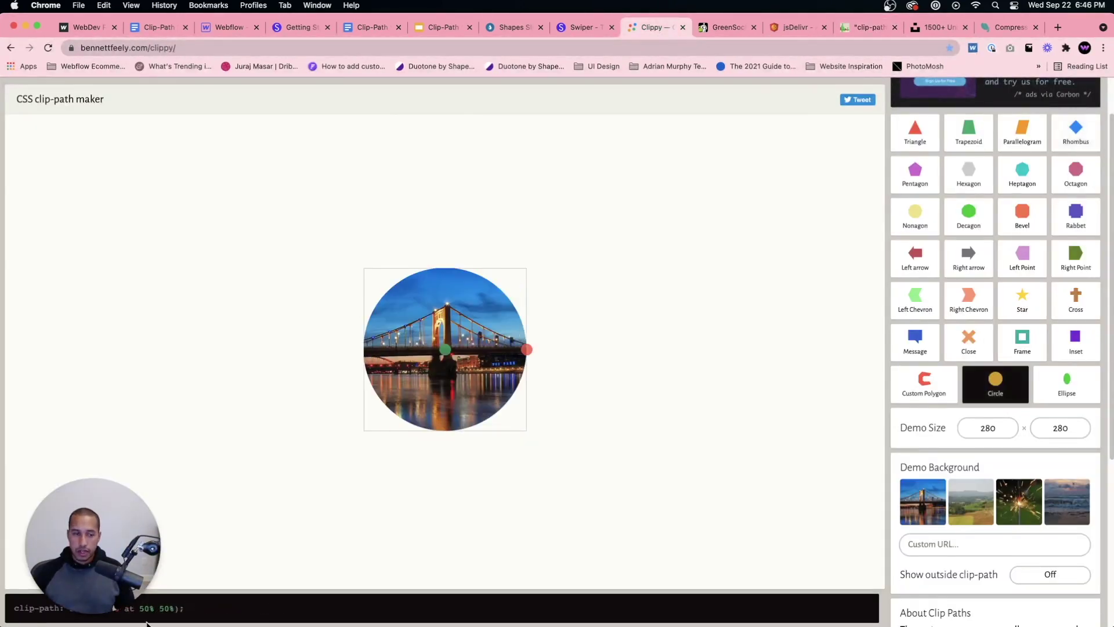
{"action": "left_click_drag", "start_coordinate": [206, 610], "coordinate": [11, 610]}
{"action": "left_click", "coordinate": [63, 610]}
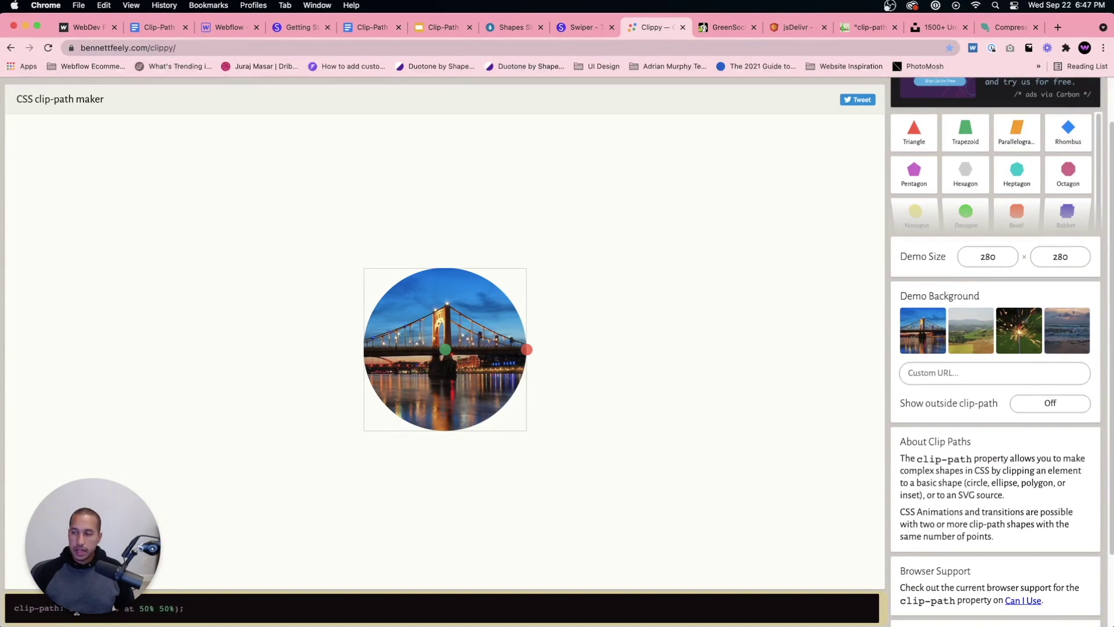
Advance the presentation to "Animating the Clip-Path" and open the greensock.com home page from the GreenSock docs.
{"action": "left_click", "coordinate": [437, 28]}
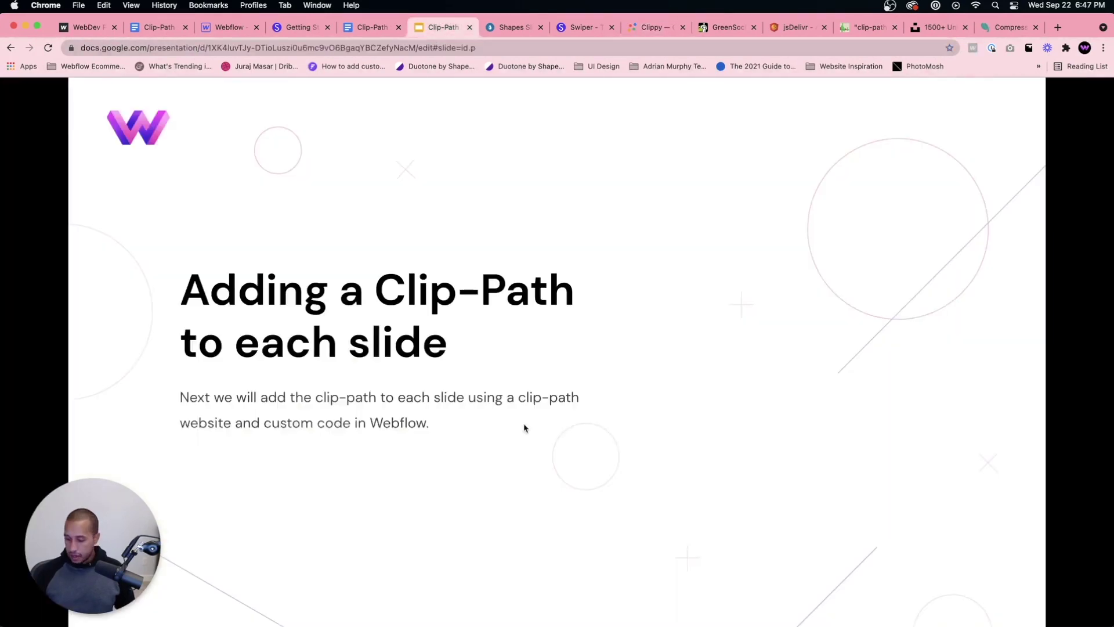
{"action": "key", "text": "Right"}
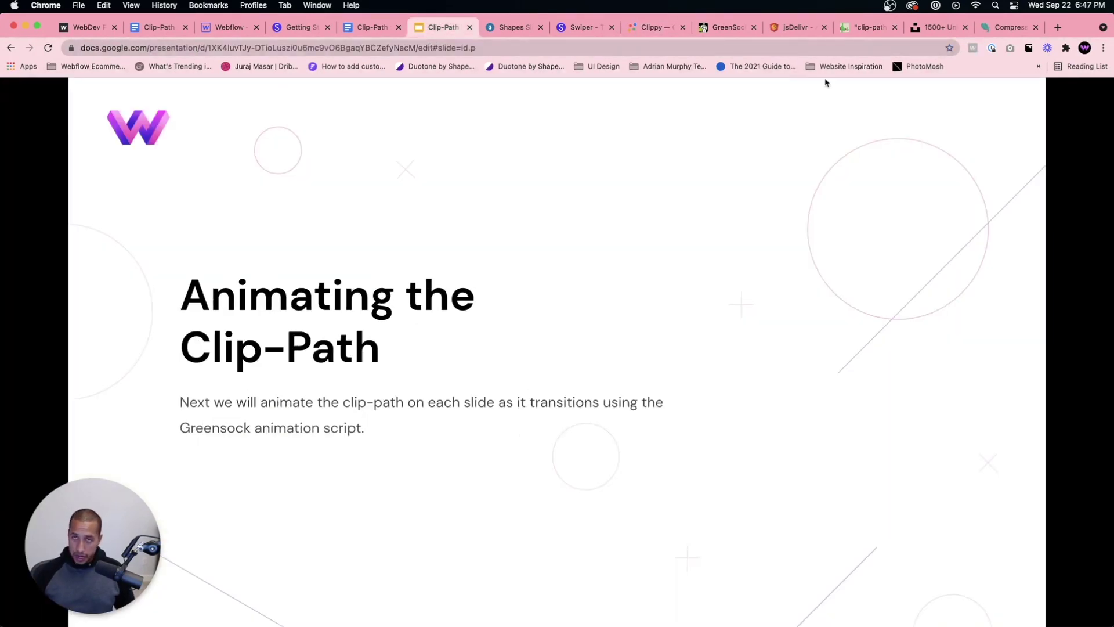
{"action": "left_click", "coordinate": [723, 27]}
{"action": "scroll", "coordinate": [65, 91], "scroll_direction": "up", "scroll_amount": 5}
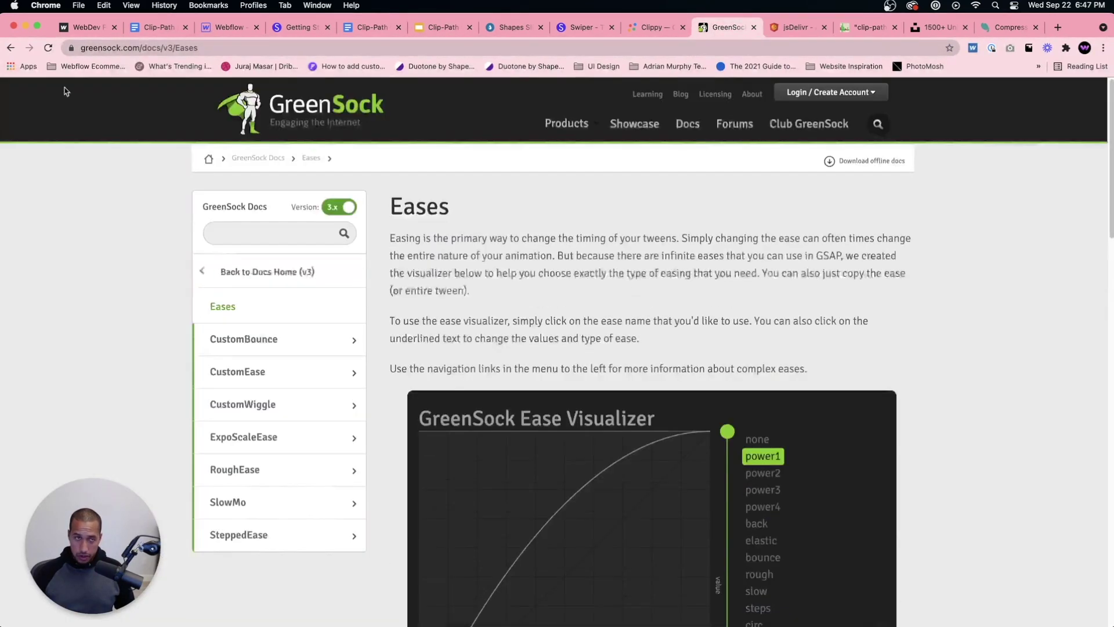
{"action": "left_click", "coordinate": [133, 48]}
{"action": "left_click_drag", "start_coordinate": [169, 47], "coordinate": [251, 46]}
{"action": "key", "text": "BackSpace"}
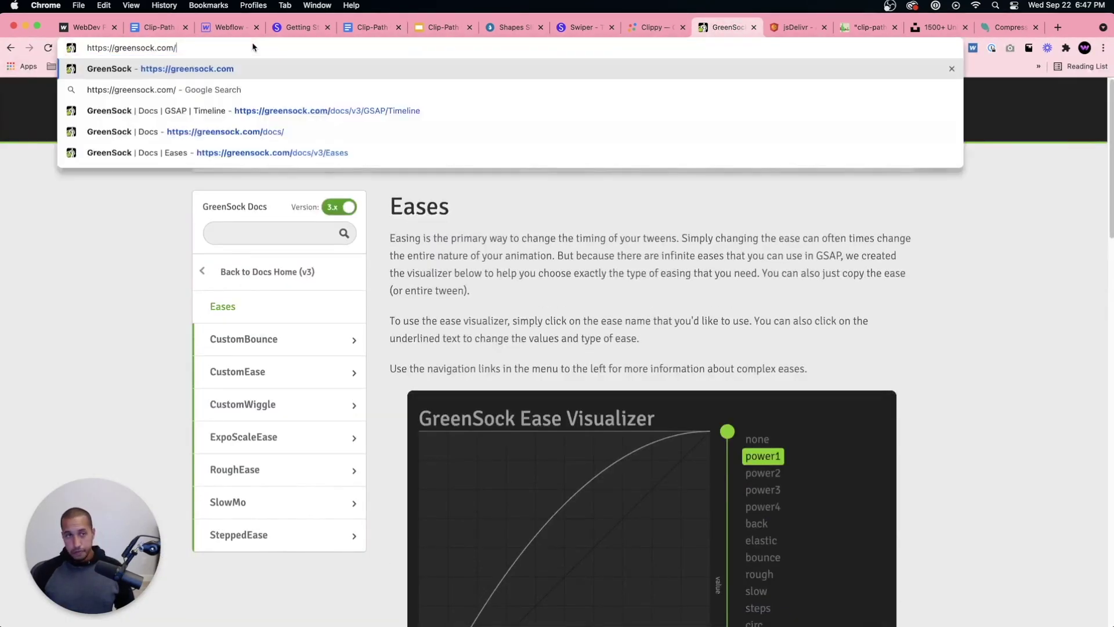
{"action": "key", "text": "Return"}
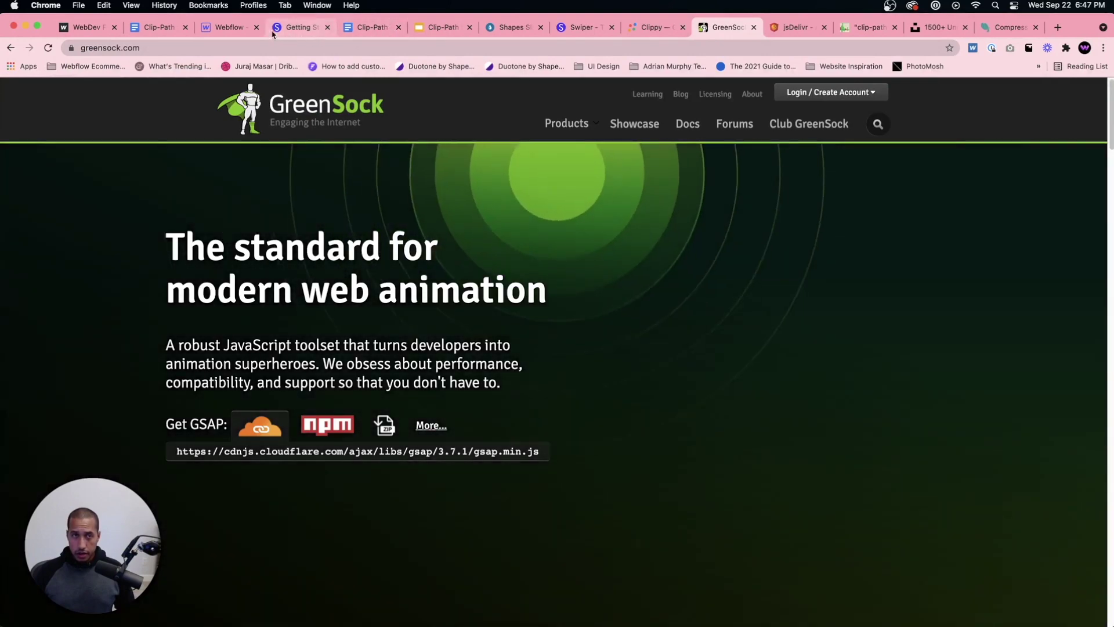
Look at the Webflow project, return to the presentation and advance to the "Adding Sliding Text Interaction" slide.
{"action": "left_click", "coordinate": [232, 28]}
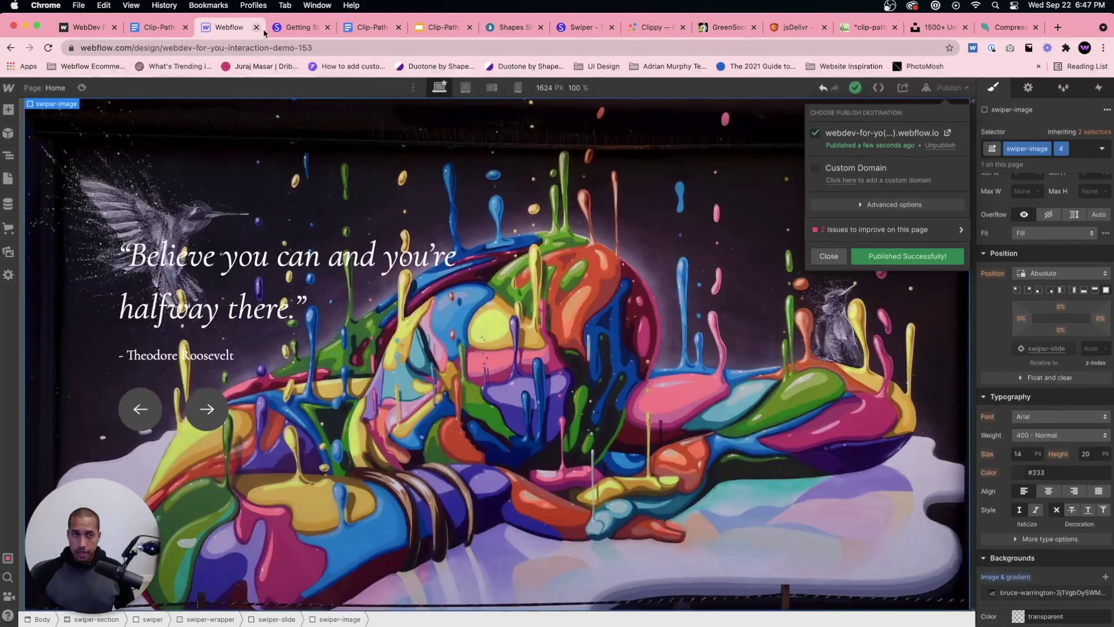
{"action": "left_click", "coordinate": [438, 30]}
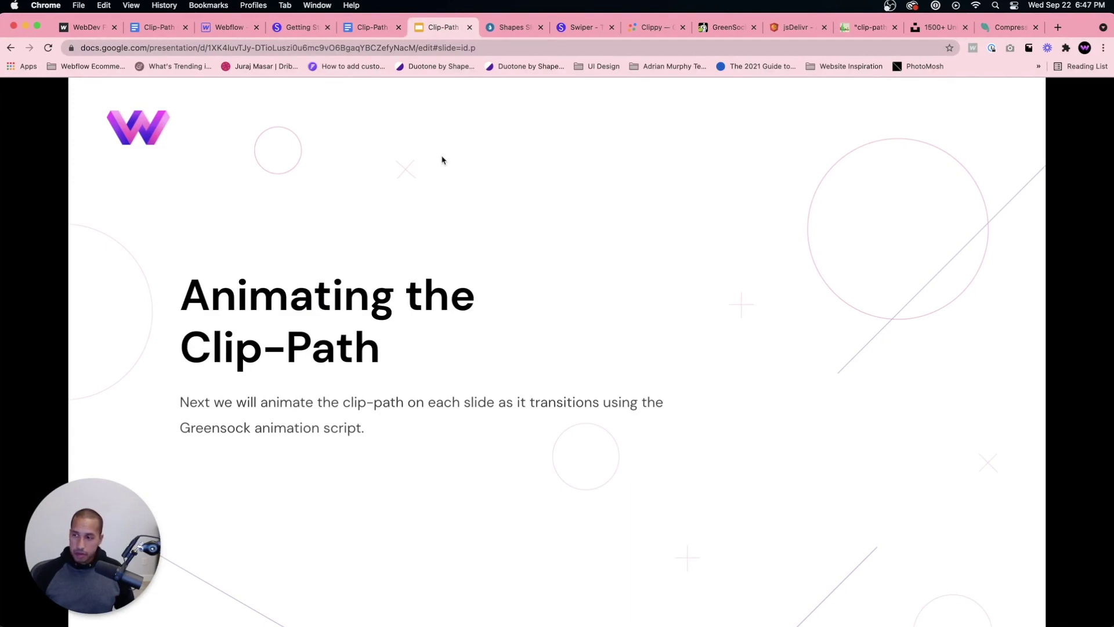
{"action": "key", "text": "Right"}
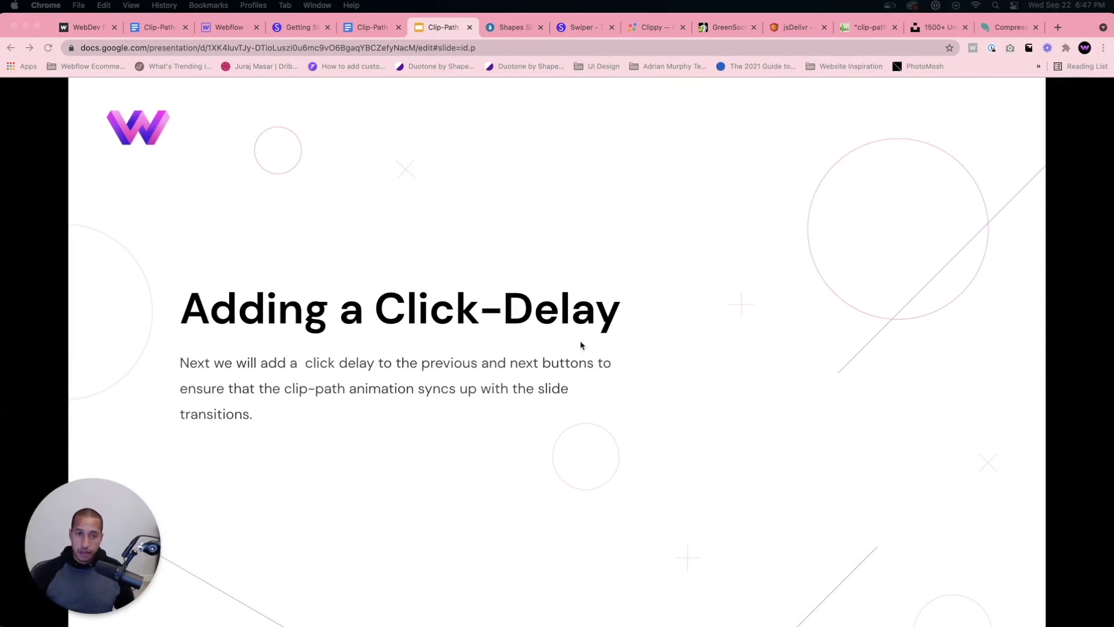
{"action": "key", "text": "Right"}
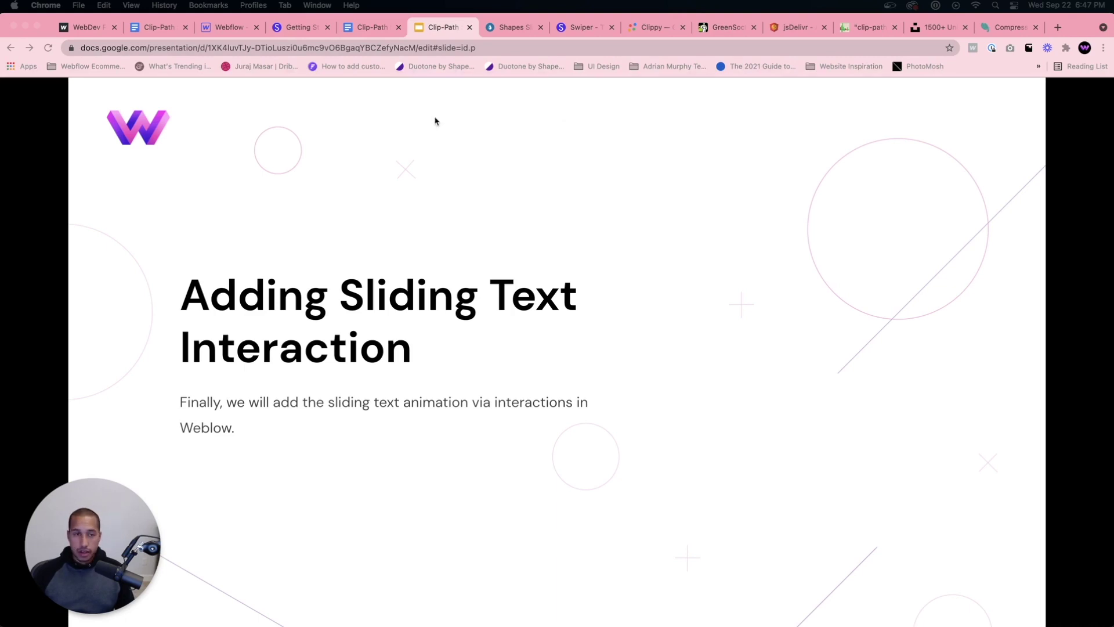
Check the Webflow project, dismiss its publish settings and switch to the Codrops Shapes Slideshow demo.
{"action": "left_click", "coordinate": [225, 32]}
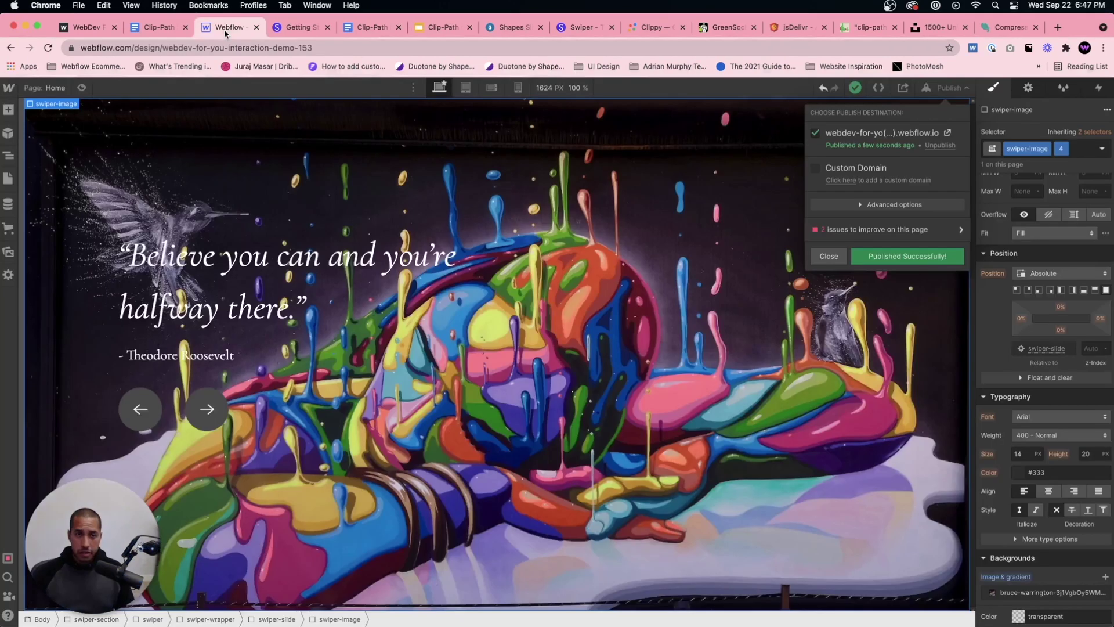
{"action": "left_click", "coordinate": [814, 259]}
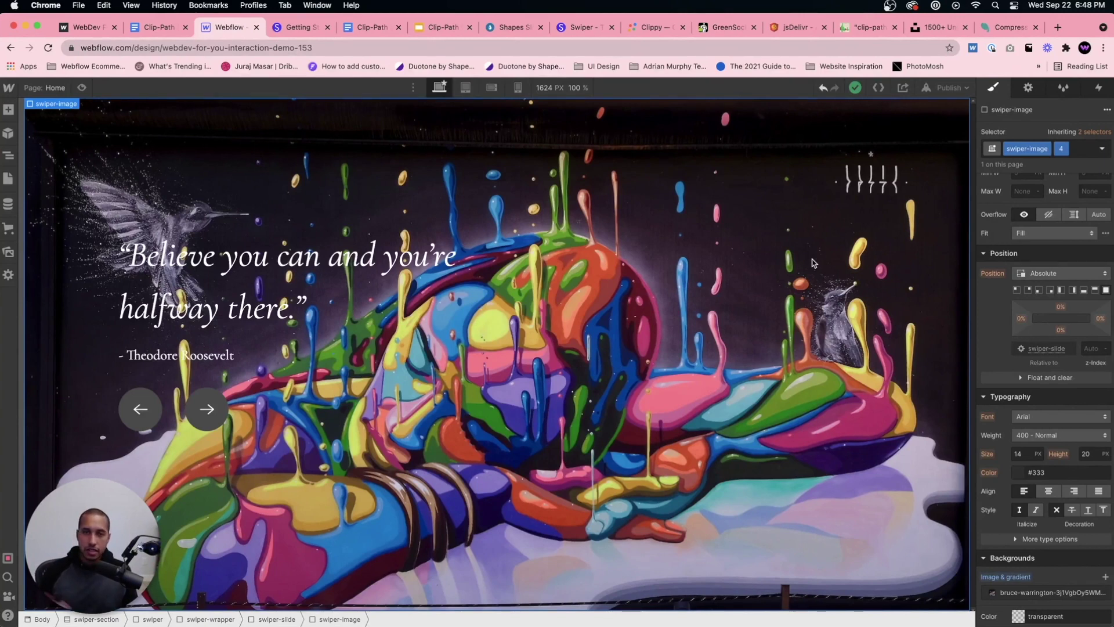
{"action": "left_click", "coordinate": [513, 33]}
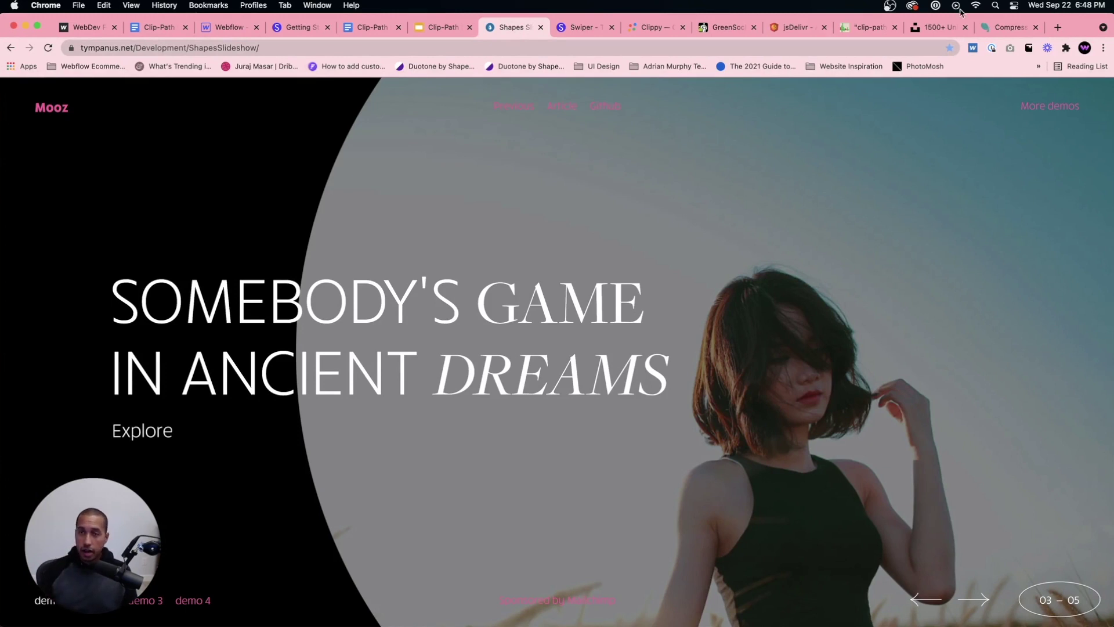
Open Codrops in a new tab, find "Shape Slideshow with Clip-path" in the Playground category and launch its demo.
{"action": "left_click", "coordinate": [1056, 28]}
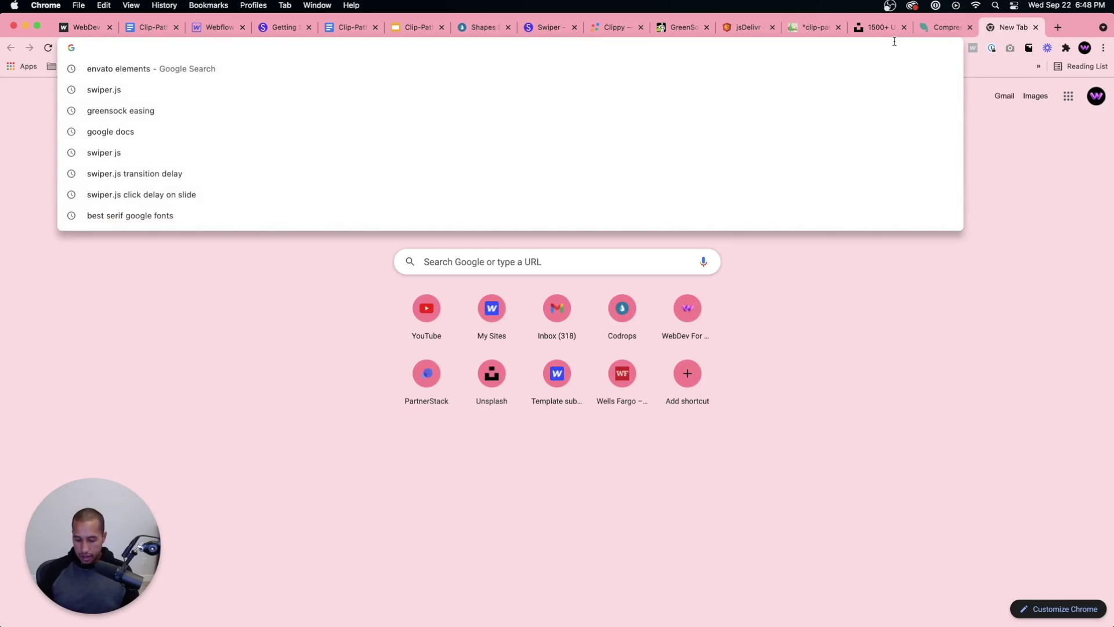
{"action": "type", "text": "codr"}
{"action": "key", "text": "Return"}
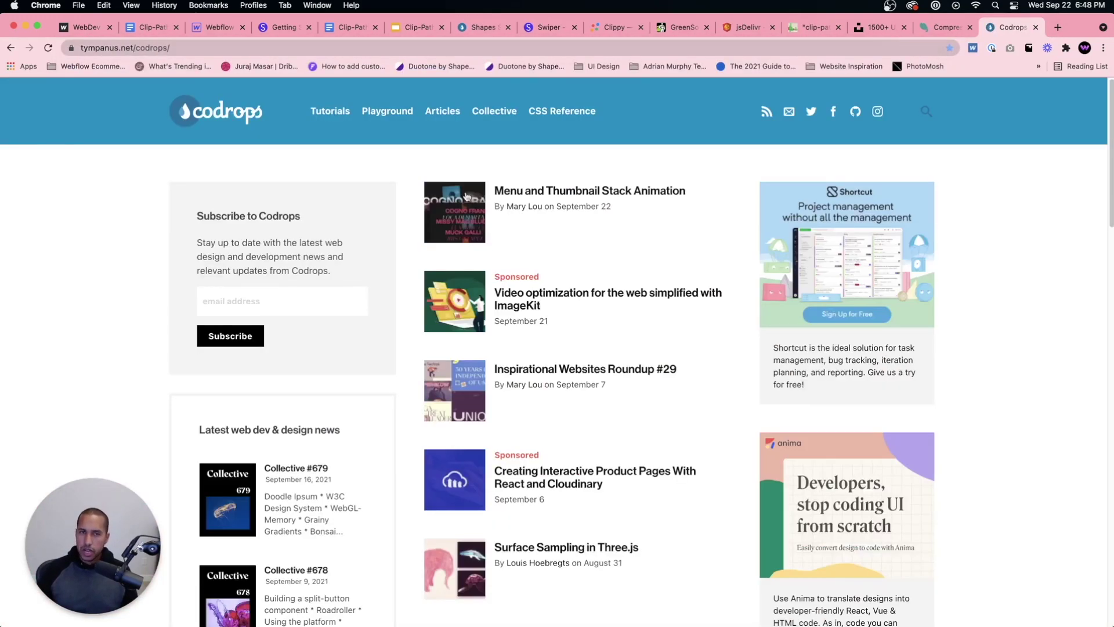
{"action": "left_click", "coordinate": [388, 111]}
{"action": "scroll", "coordinate": [505, 278], "scroll_direction": "down", "scroll_amount": 20}
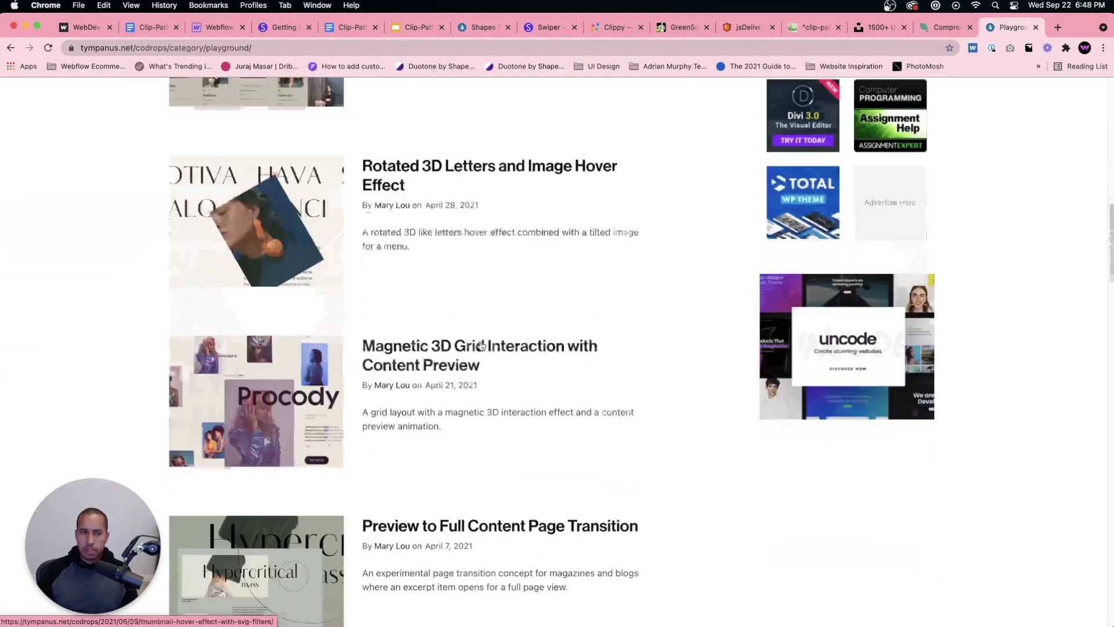
{"action": "left_click", "coordinate": [234, 461]}
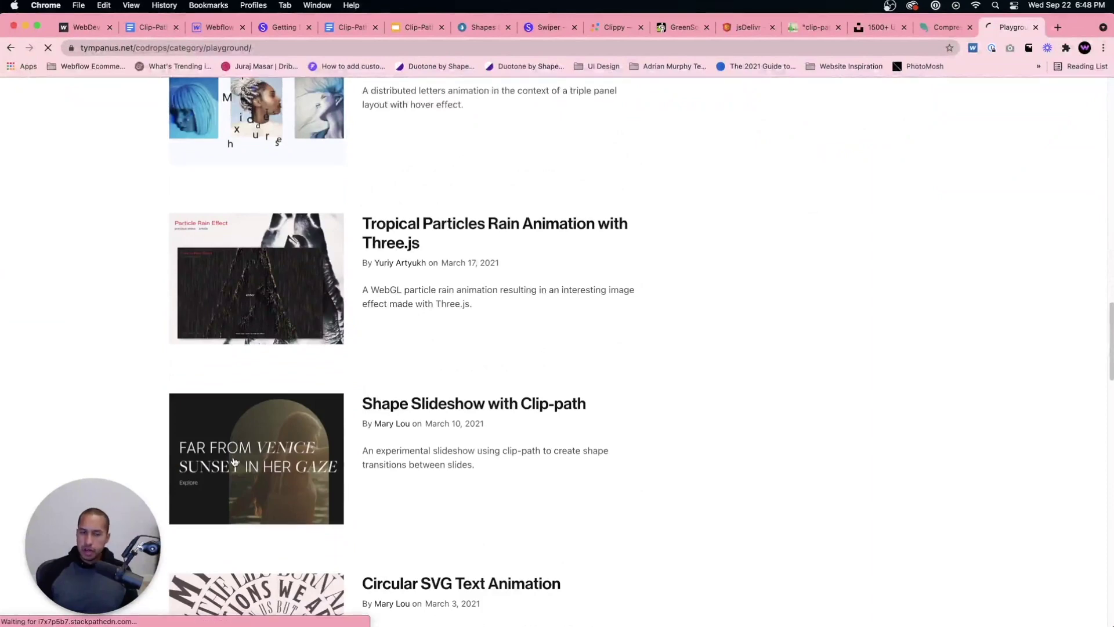
{"action": "scroll", "coordinate": [261, 459], "scroll_direction": "down", "scroll_amount": 5}
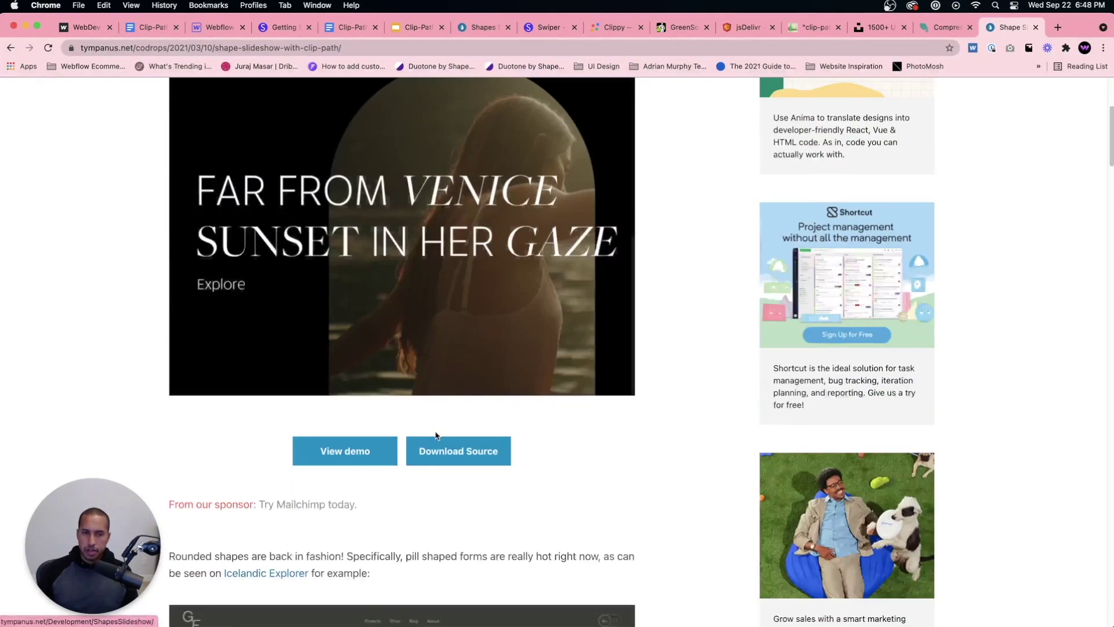
{"action": "left_click", "coordinate": [340, 450]}
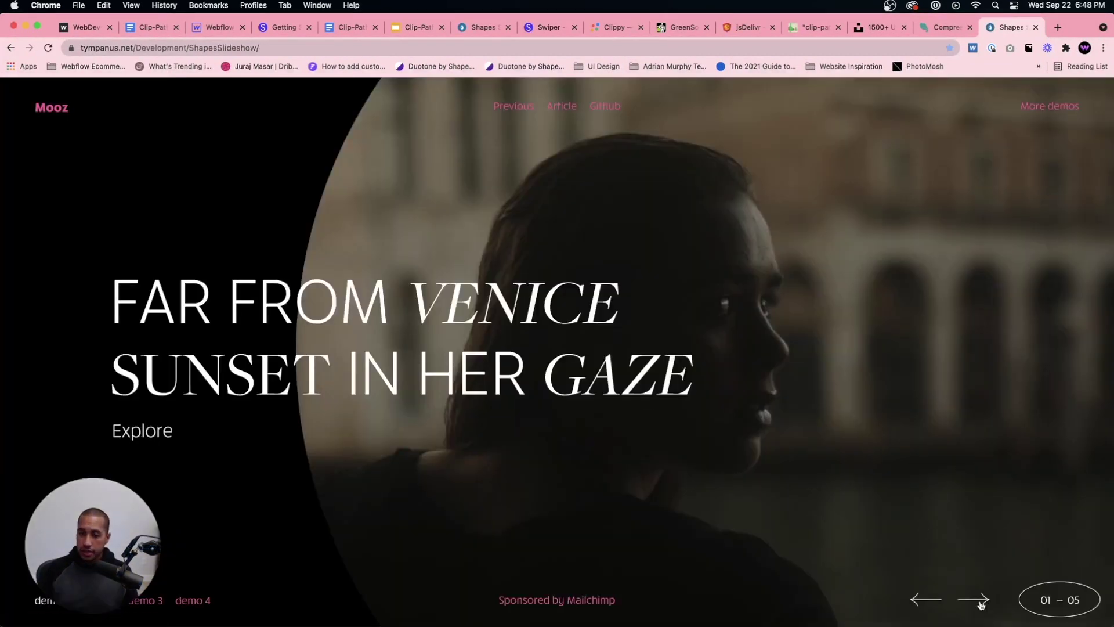
Advance through all five slides of the Shapes Slideshow demo and on to slide 04 again to examine the clip-path transitions.
{"action": "left_click", "coordinate": [985, 606]}
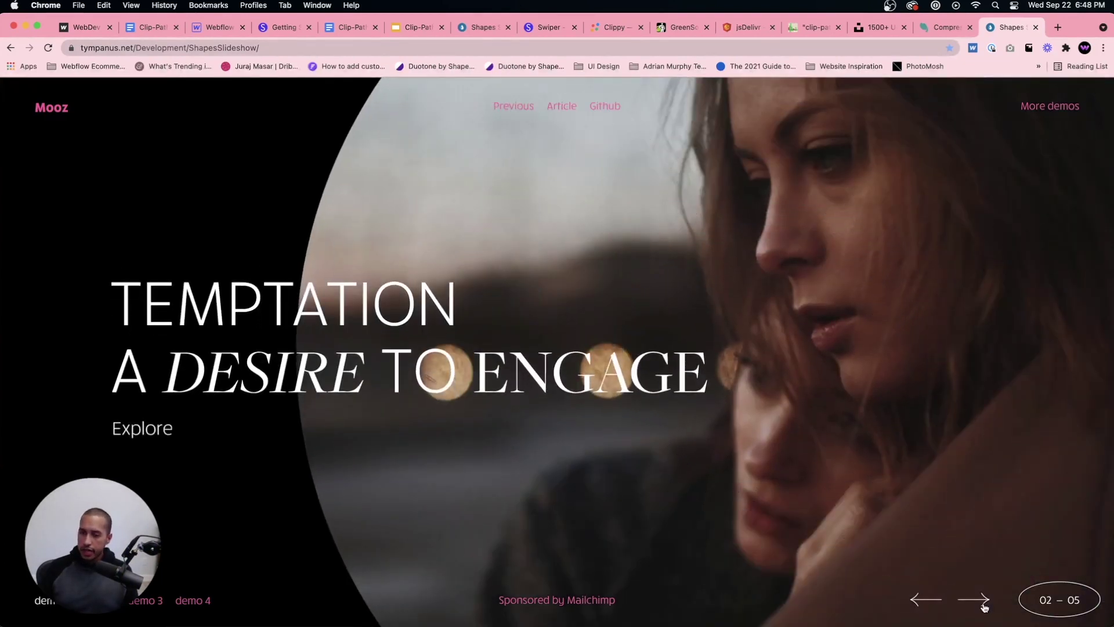
{"action": "left_click", "coordinate": [985, 606]}
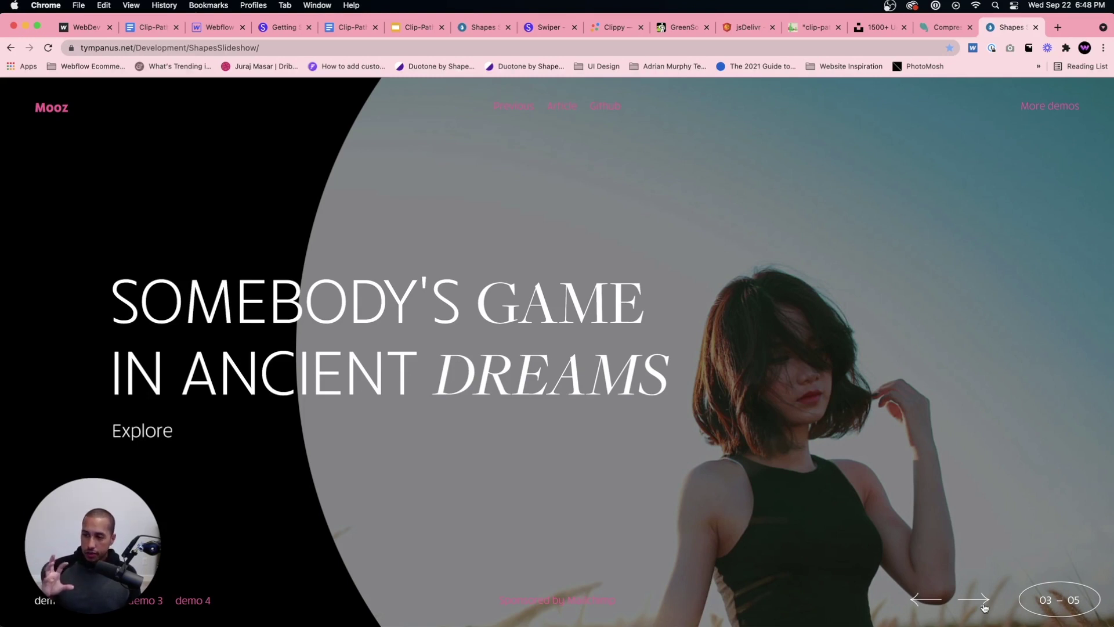
{"action": "left_click", "coordinate": [987, 601]}
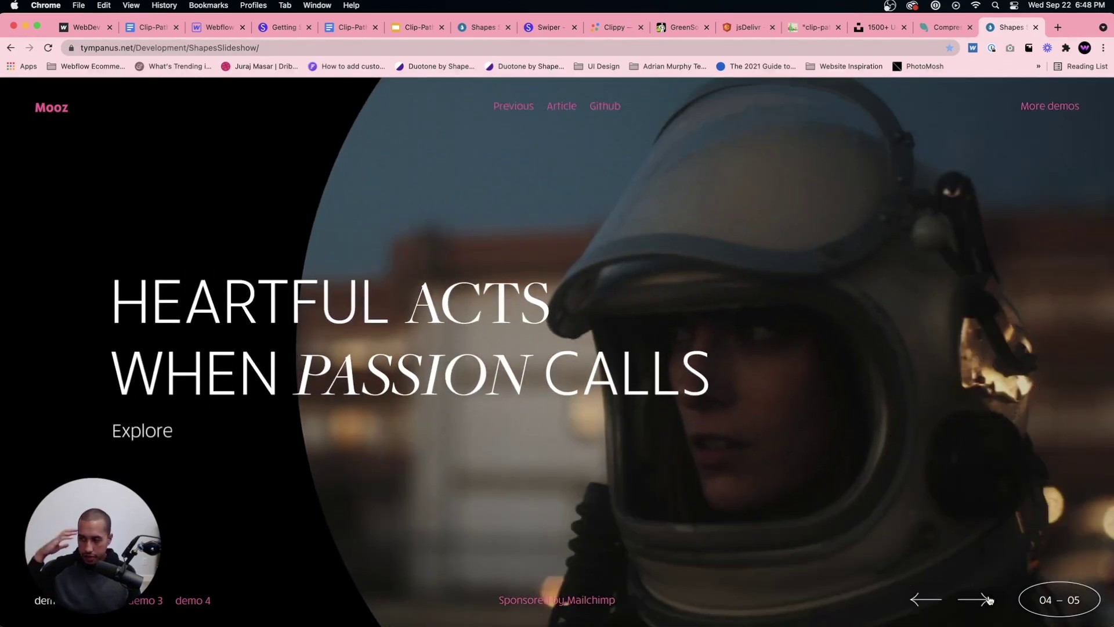
{"action": "left_click", "coordinate": [987, 600]}
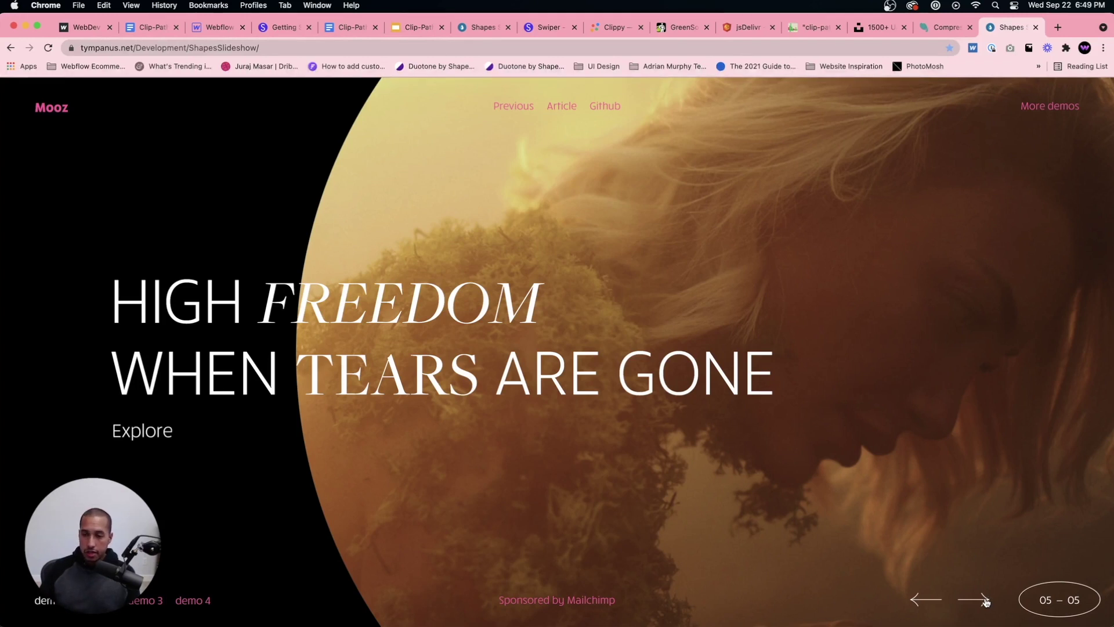
{"action": "left_click", "coordinate": [987, 600]}
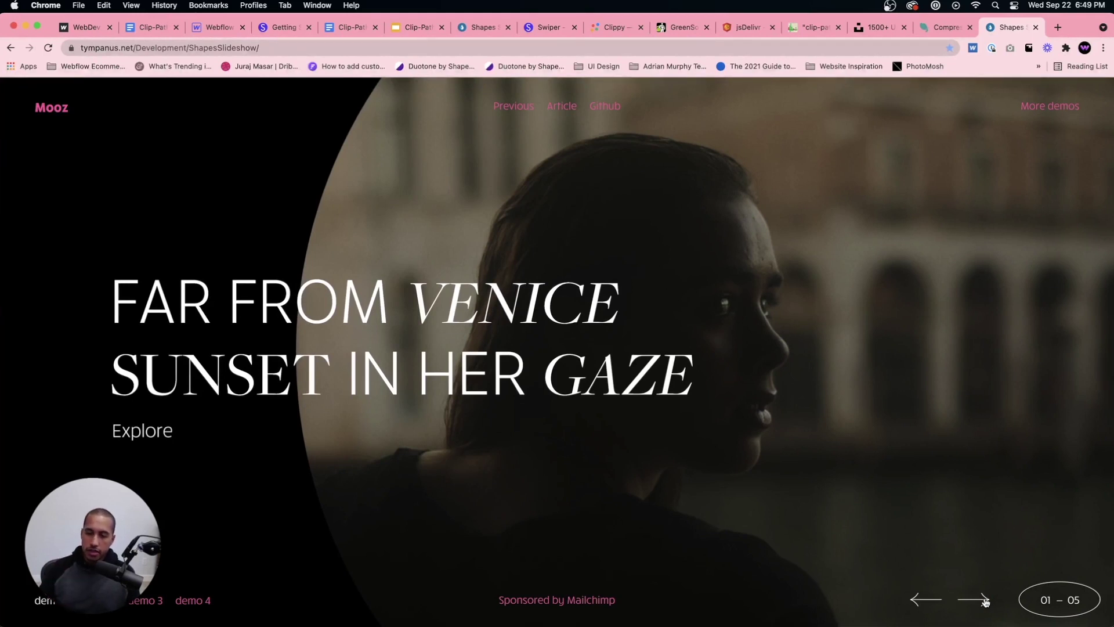
{"action": "left_click", "coordinate": [986, 602]}
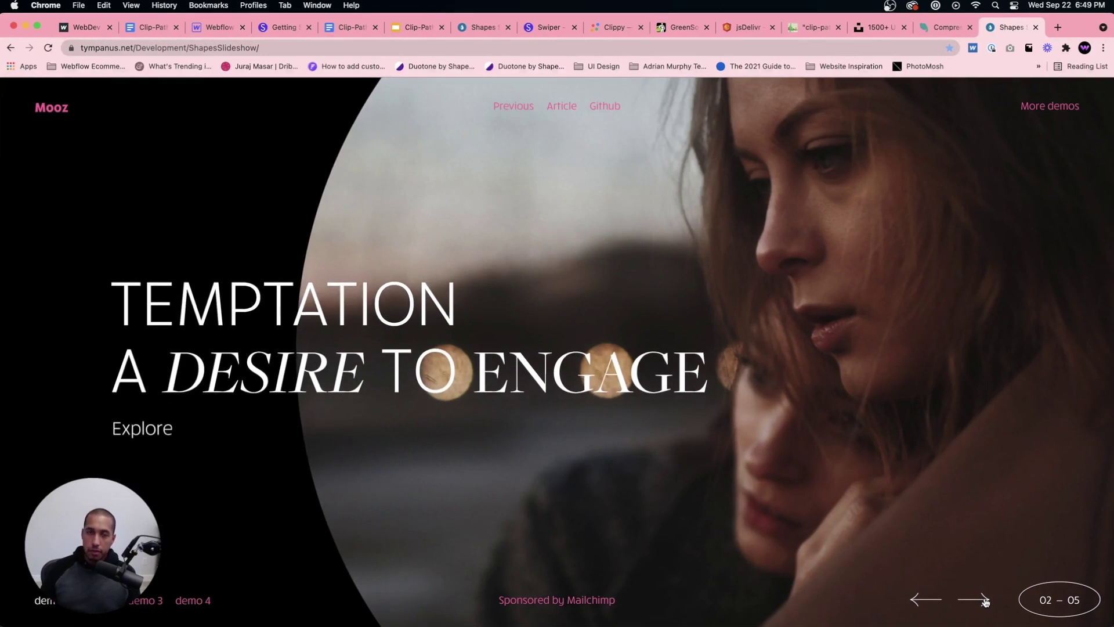
{"action": "left_click", "coordinate": [986, 602]}
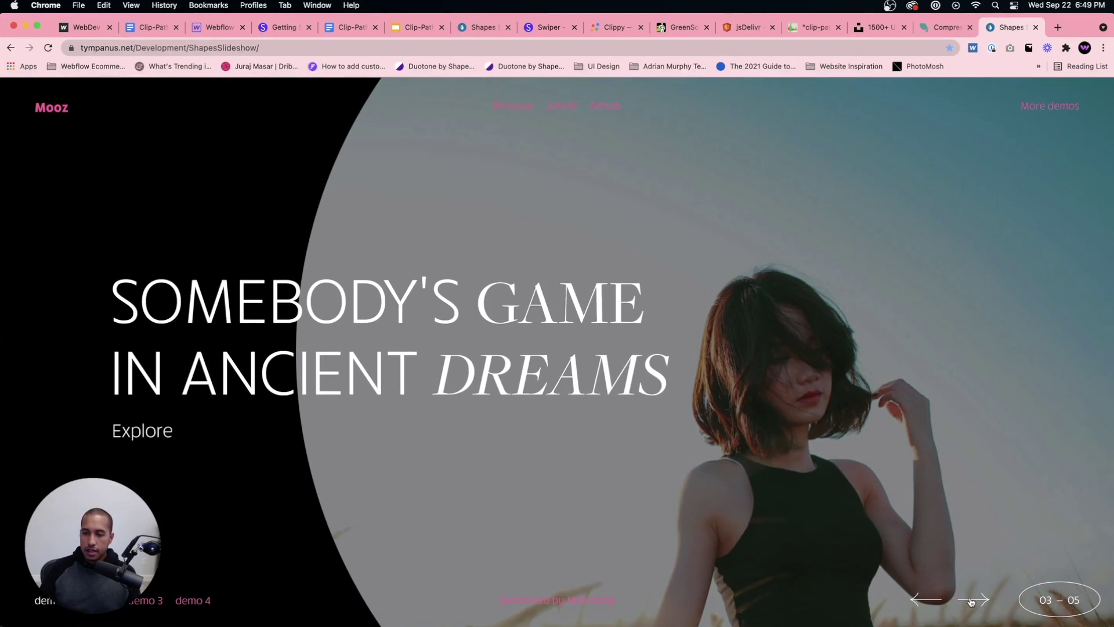
{"action": "left_click", "coordinate": [972, 602]}
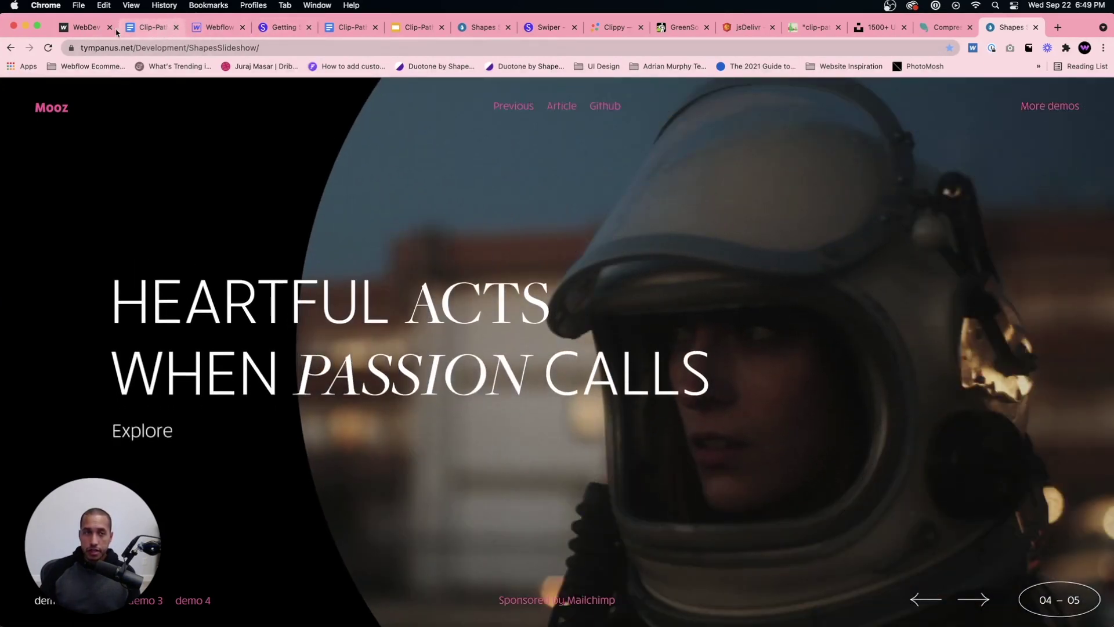
Look at the original interaction-153 site, open the published interaction-demo-153 site from Webflow and advance its slider two slides.
{"action": "left_click", "coordinate": [93, 28]}
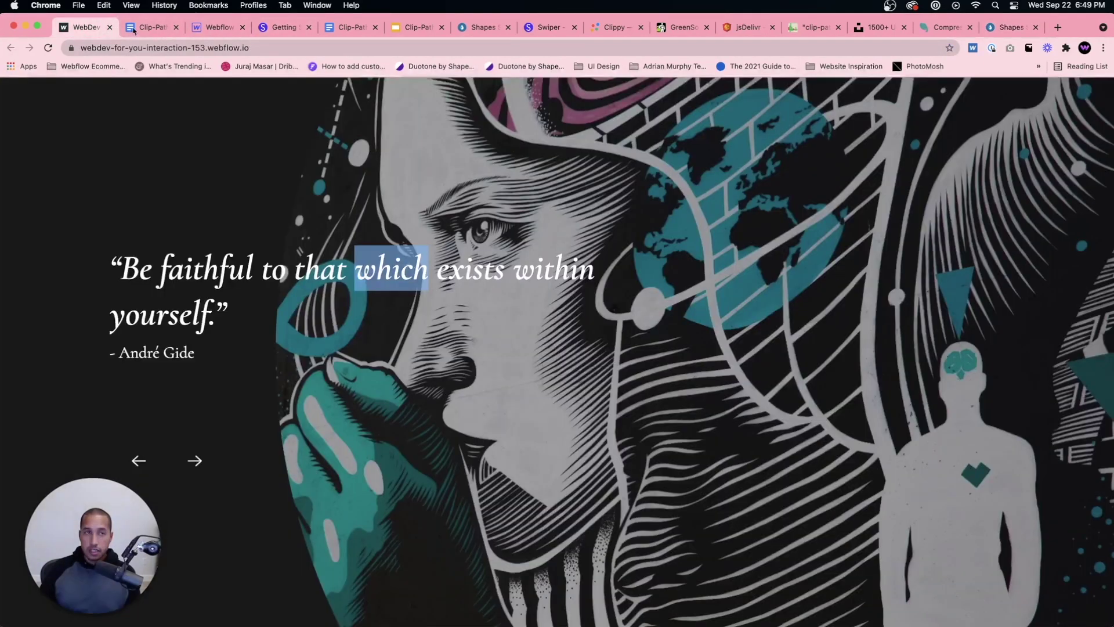
{"action": "left_click", "coordinate": [218, 27]}
{"action": "left_click", "coordinate": [949, 88]}
{"action": "left_click", "coordinate": [948, 135]}
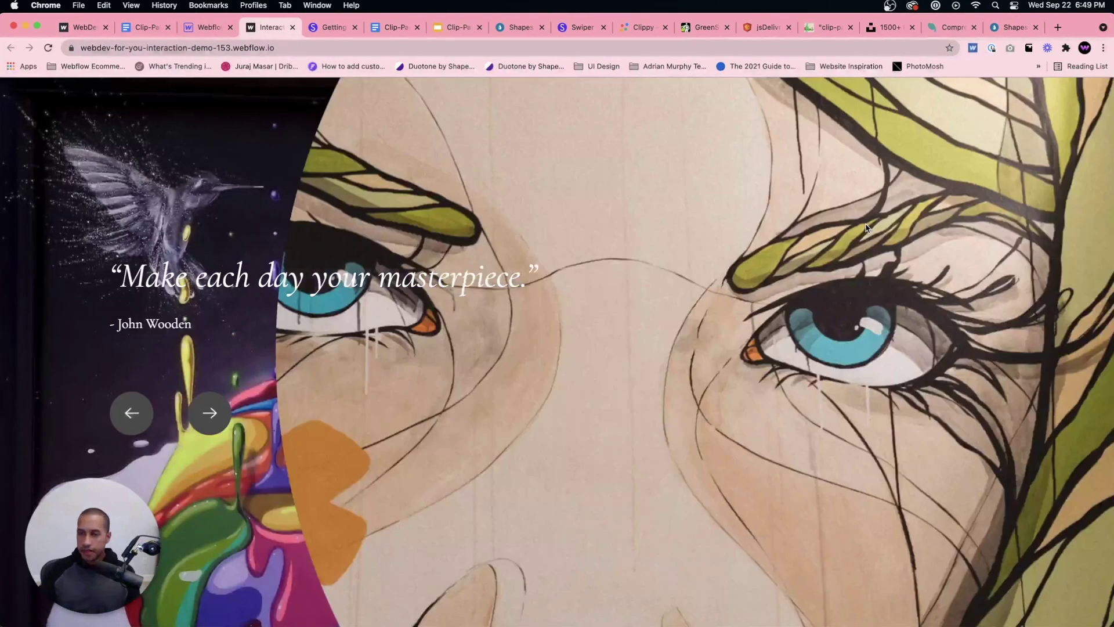
{"action": "left_click", "coordinate": [206, 407]}
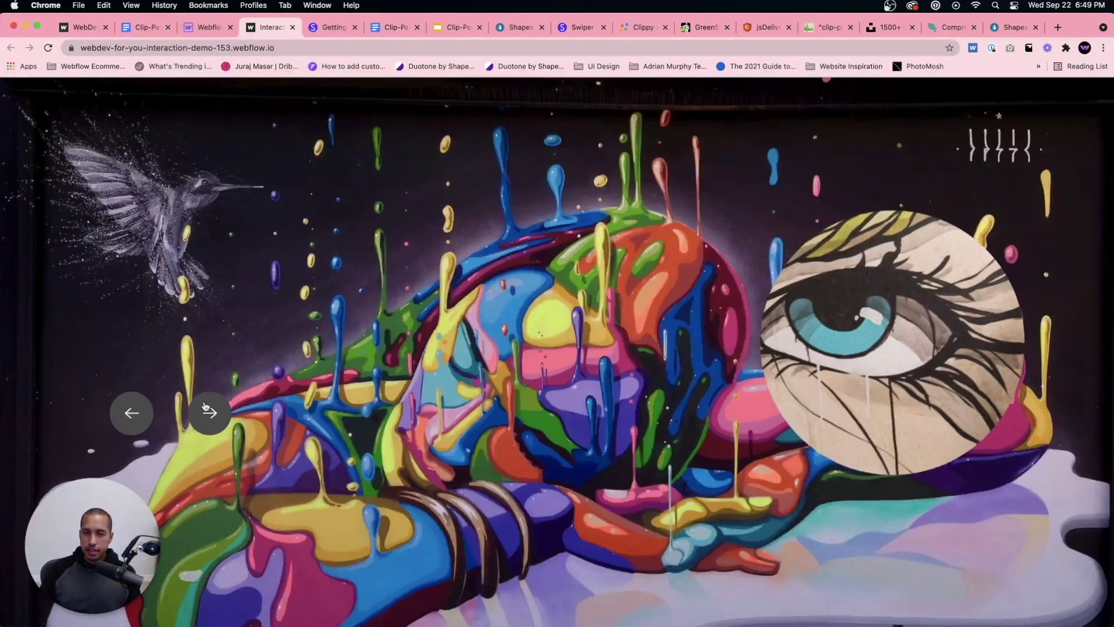
{"action": "left_click", "coordinate": [206, 408]}
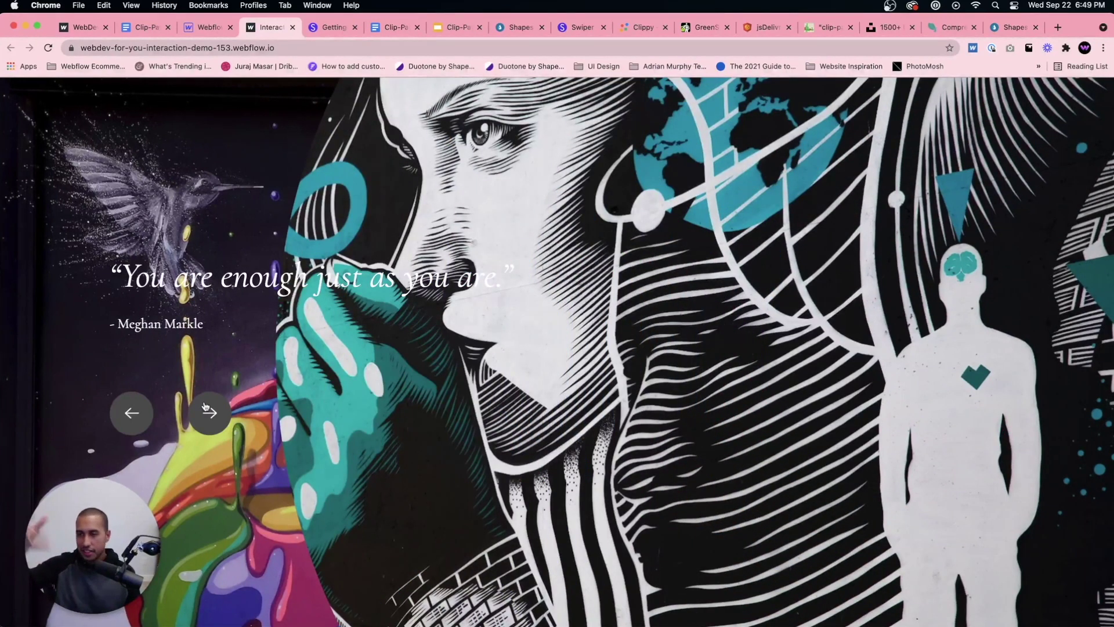
Return to the earlier Codrops demo tab and go back to the "Shape Slideshow with Clip-path" entry in the Playground listing.
{"action": "left_click", "coordinate": [516, 32]}
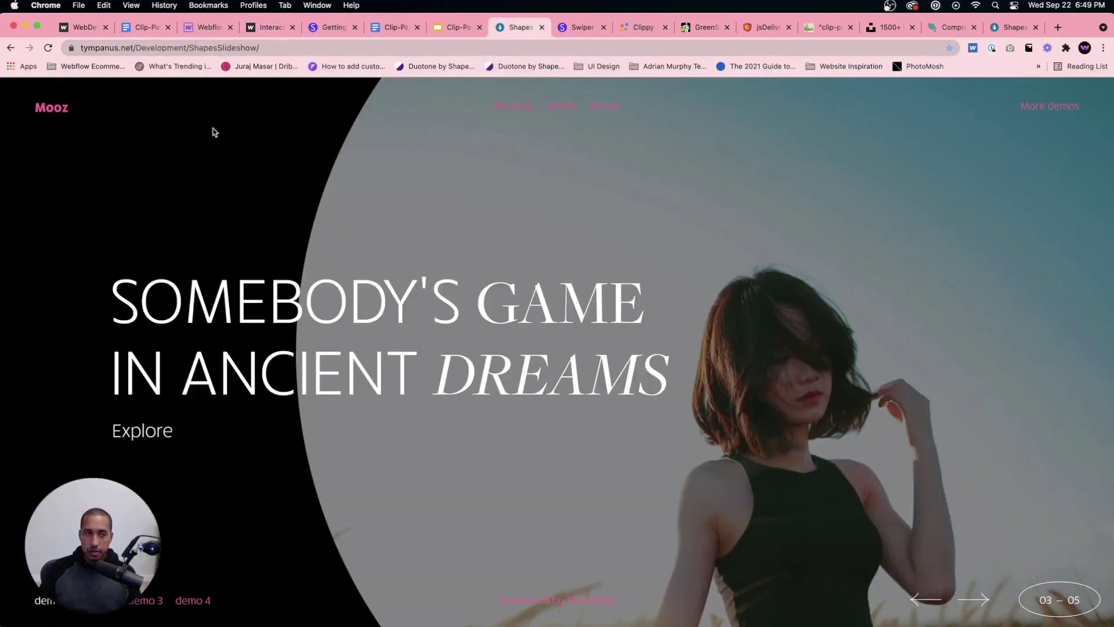
{"action": "left_click", "coordinate": [11, 47]}
{"action": "left_click", "coordinate": [10, 48]}
{"action": "scroll", "coordinate": [376, 291], "scroll_direction": "down", "scroll_amount": 1}
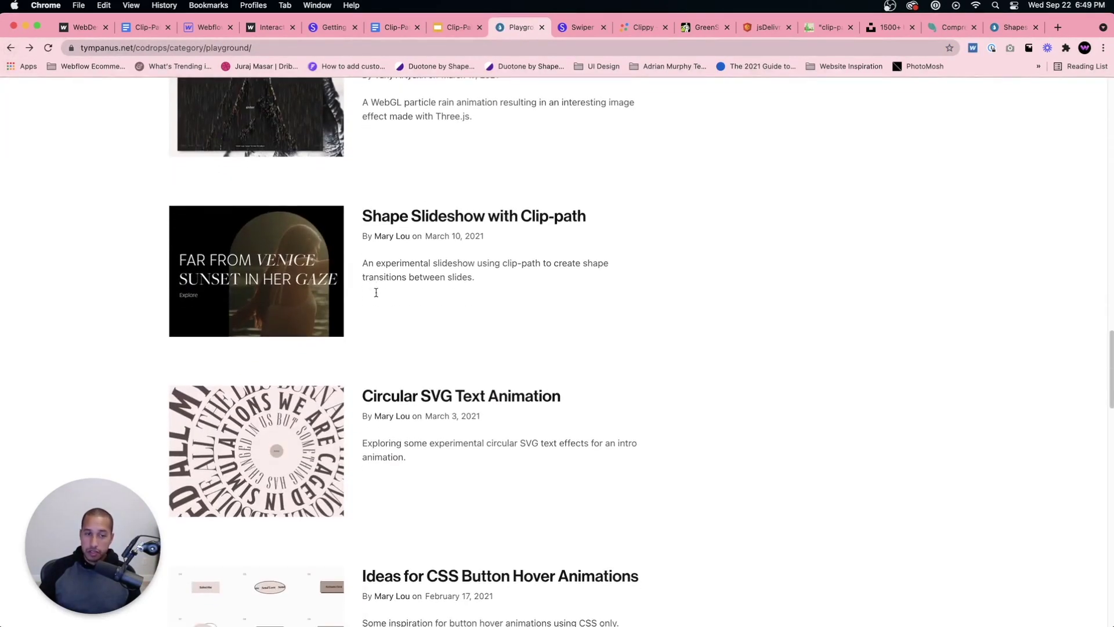
{"action": "scroll", "coordinate": [376, 293], "scroll_direction": "up", "scroll_amount": 5}
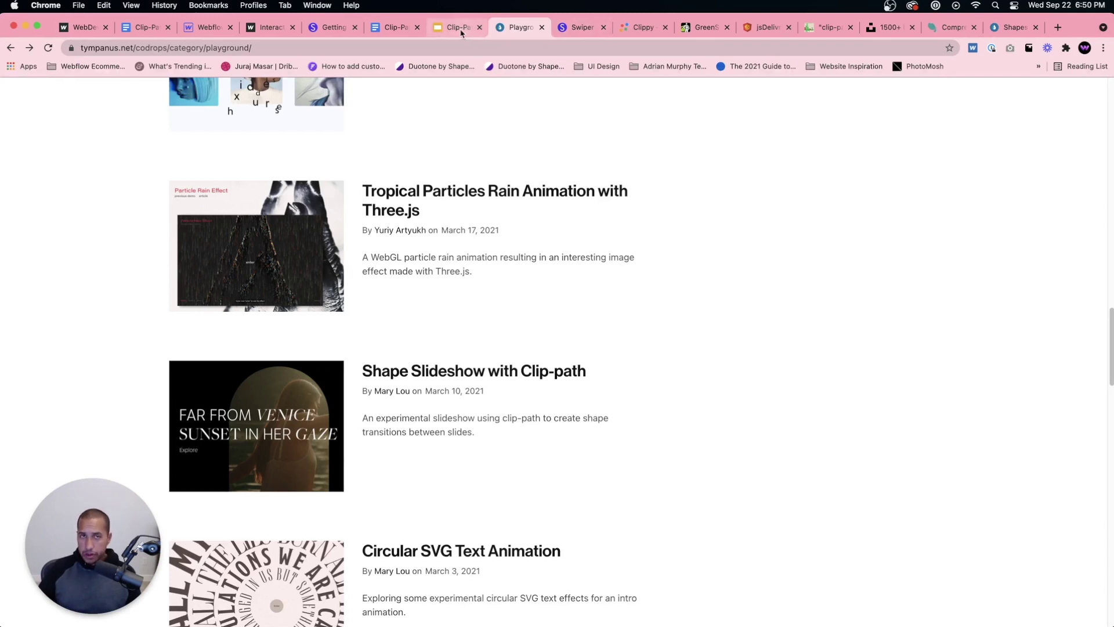
Review the head and body code blocks in the "Clip-Path Slider Animation" Google Docs document.
{"action": "left_click", "coordinate": [394, 27]}
{"action": "scroll", "coordinate": [533, 336], "scroll_direction": "up", "scroll_amount": 5}
{"action": "left_click", "coordinate": [499, 357]}
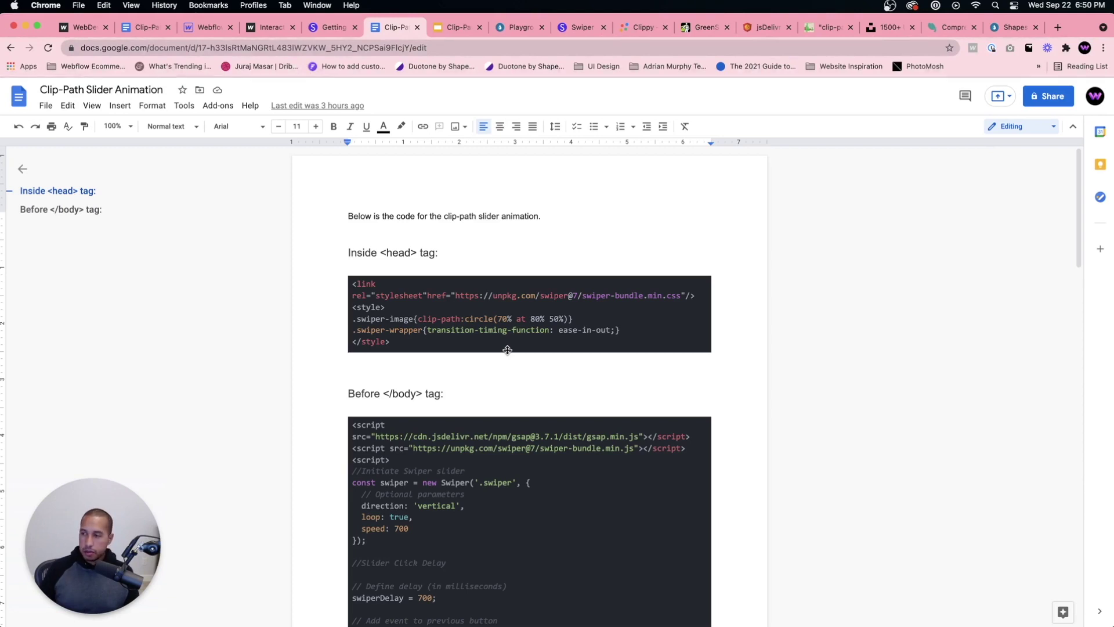
{"action": "double_click", "coordinate": [515, 374]}
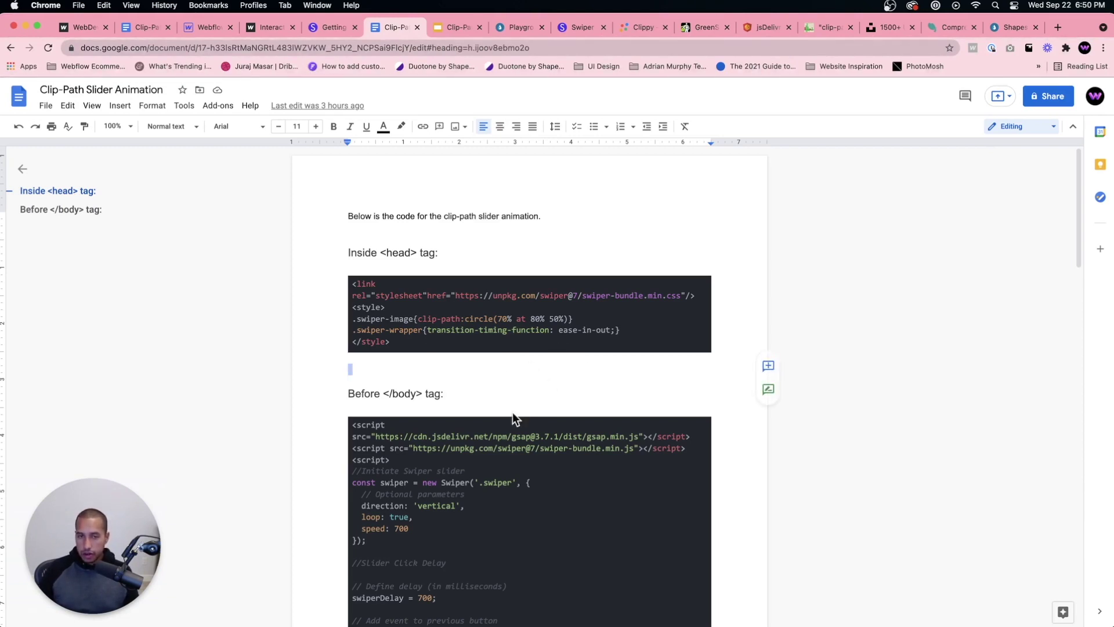
{"action": "scroll", "coordinate": [513, 412], "scroll_direction": "down", "scroll_amount": 4}
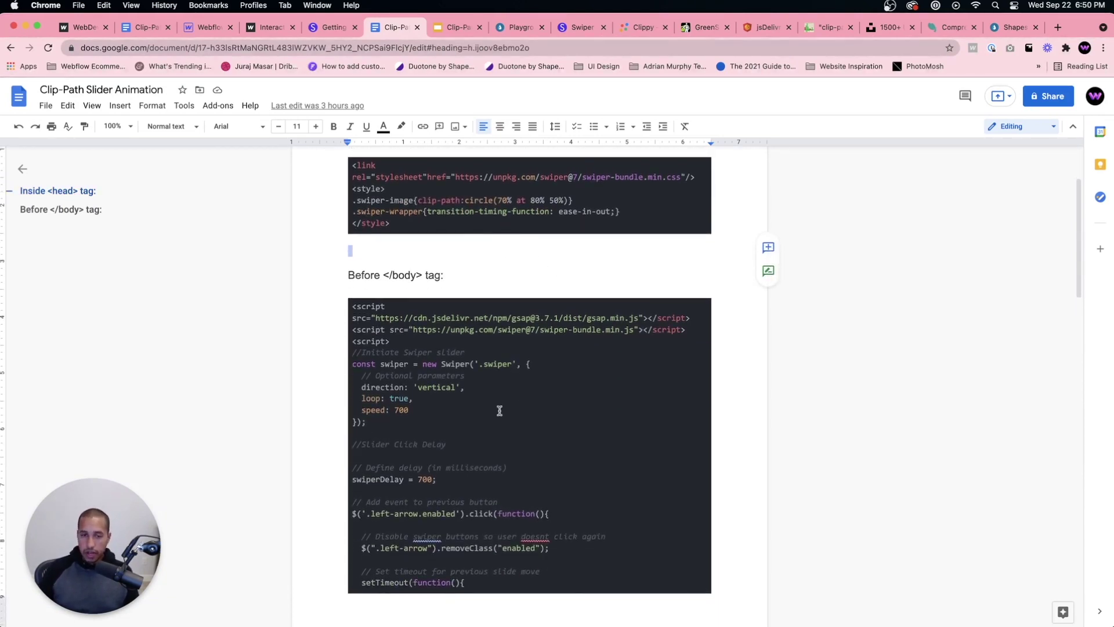
{"action": "scroll", "coordinate": [499, 412], "scroll_direction": "down", "scroll_amount": 12}
{"action": "scroll", "coordinate": [500, 412], "scroll_direction": "up", "scroll_amount": 20}
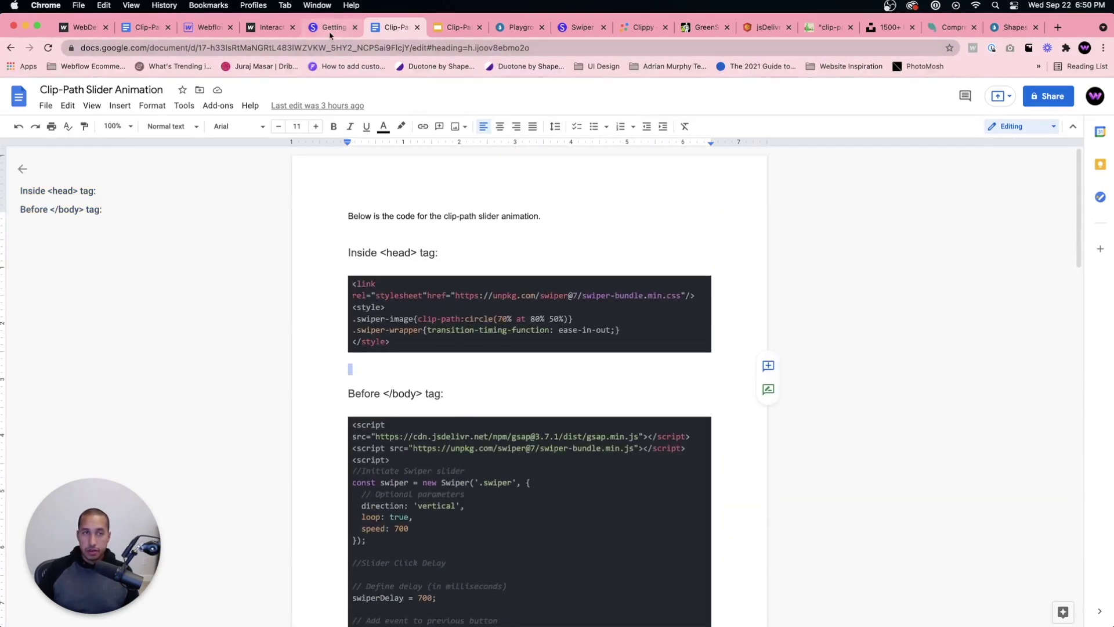
Look at the Webflow project again and open webdevforyou.com in a new tab.
{"action": "left_click", "coordinate": [206, 29]}
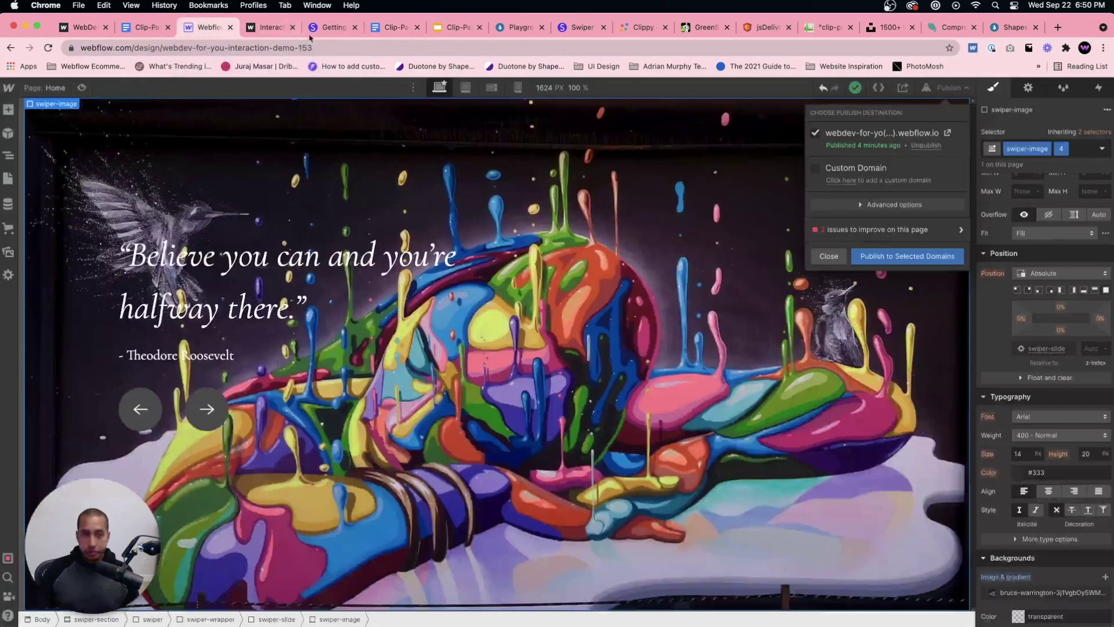
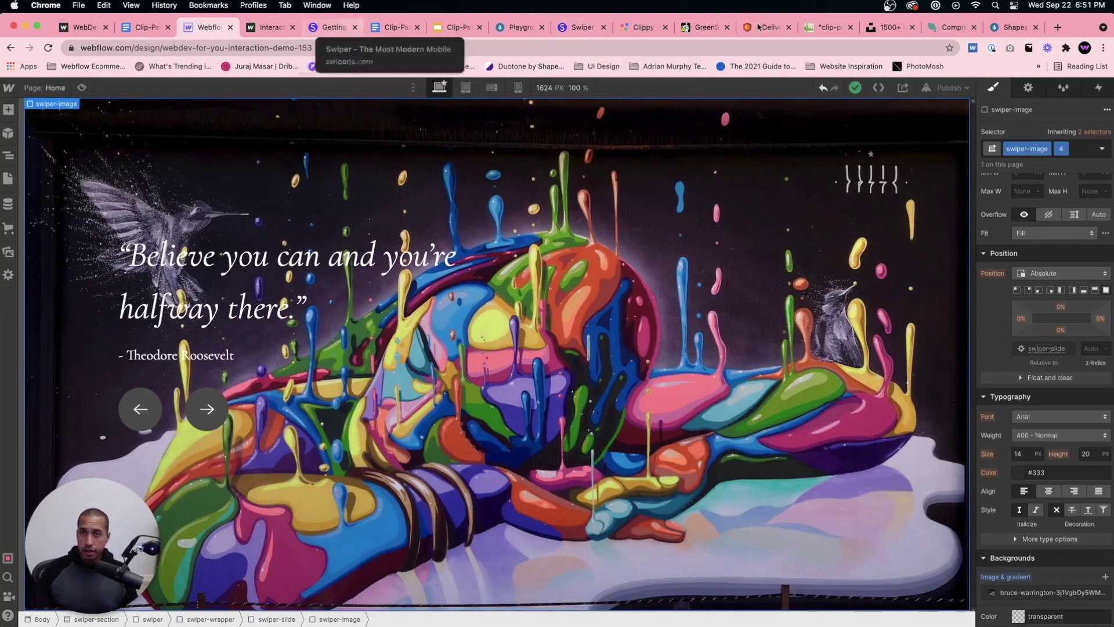
{"action": "left_click", "coordinate": [1059, 29]}
{"action": "left_click", "coordinate": [789, 50]}
{"action": "type", "text": "webde"}
{"action": "key", "text": "Return"}
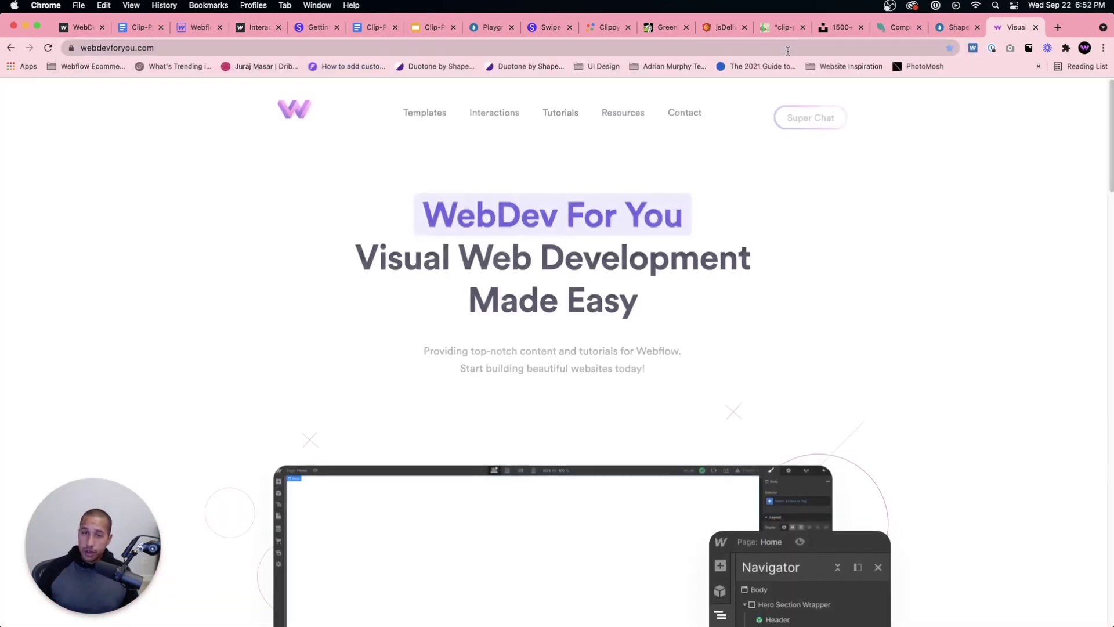
Open the site's Interactions showcase in a separate tab, view it, and return to webdevforyou.com to open the Resources page.
{"action": "left_click", "coordinate": [496, 113], "text": "super"}
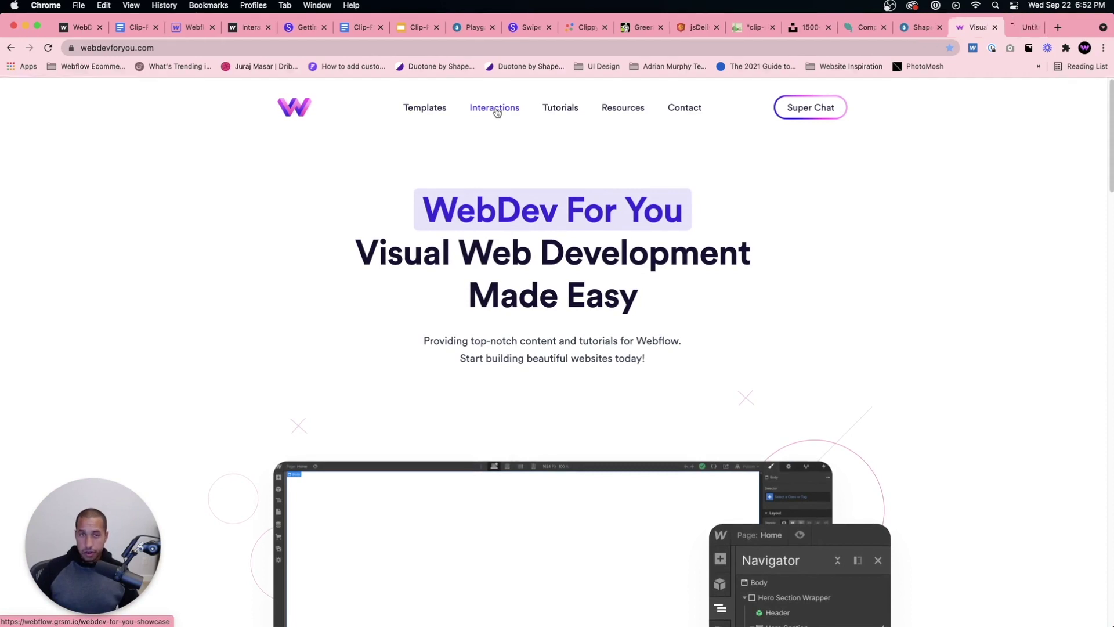
{"action": "left_click", "coordinate": [1019, 28]}
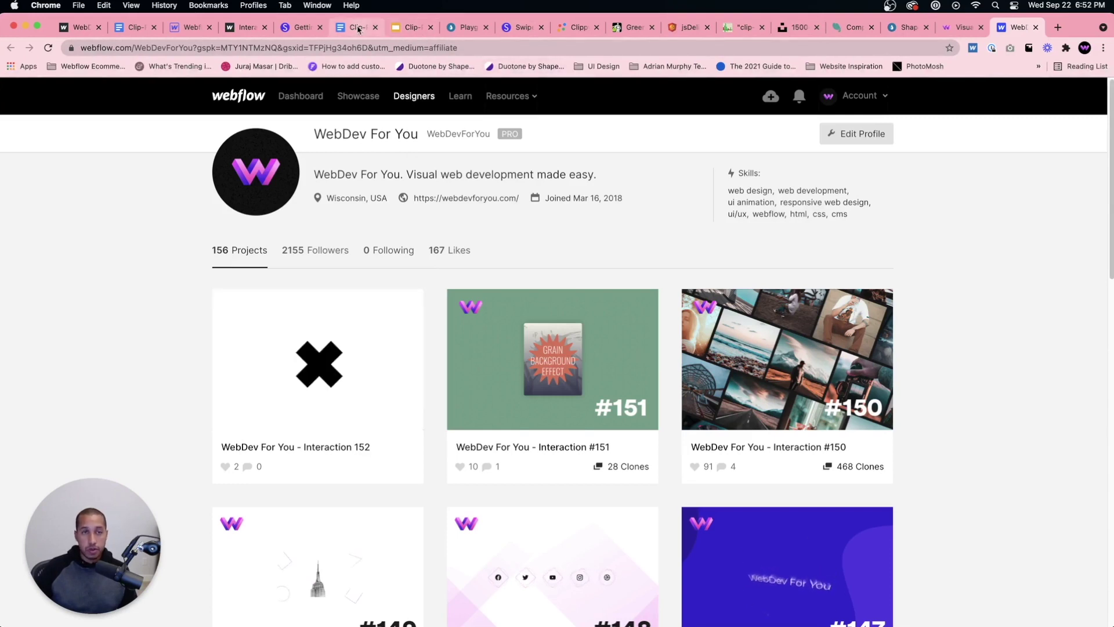
{"action": "left_click", "coordinate": [944, 29]}
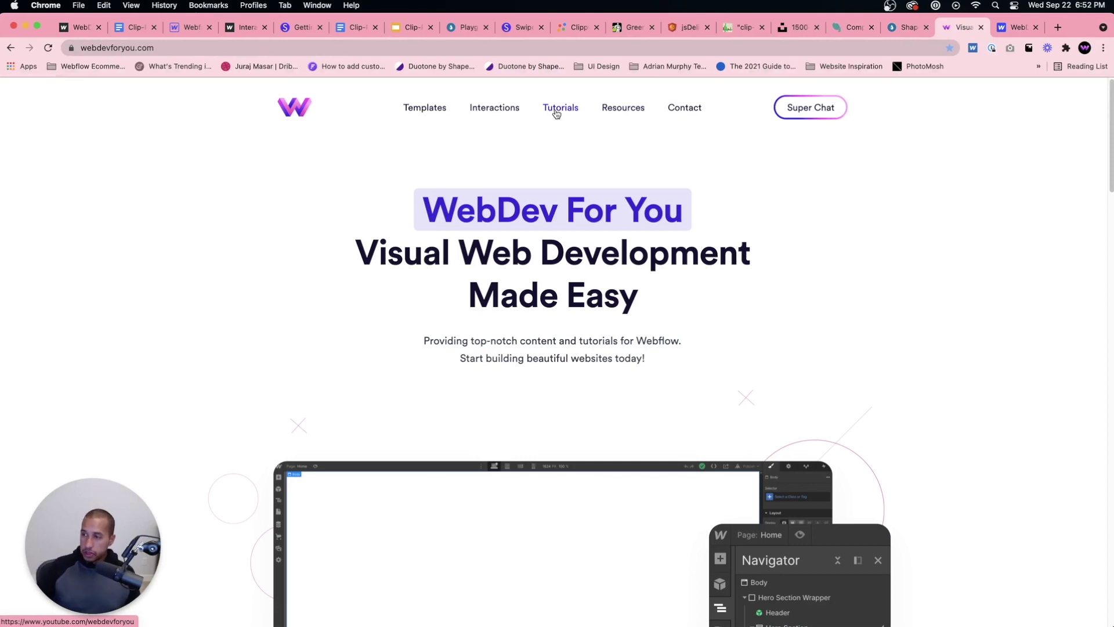
{"action": "left_click", "coordinate": [613, 108]}
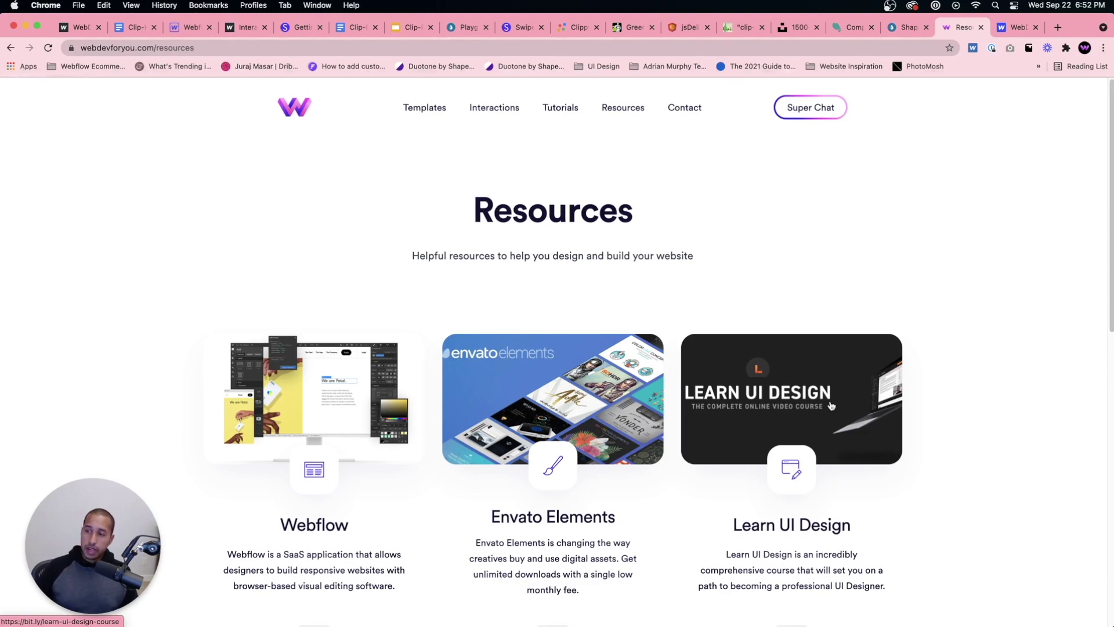
Look through the Webflow, Envato Elements, Learn UI Design and Tutorials cards on the Resources page.
{"action": "scroll", "coordinate": [831, 405], "scroll_direction": "down", "scroll_amount": 2}
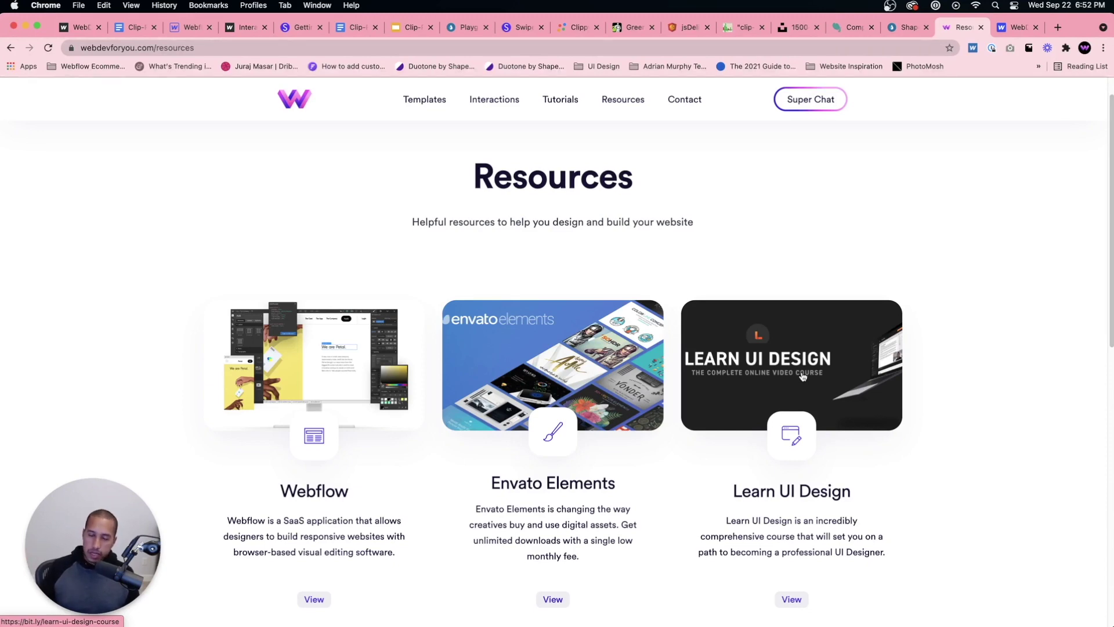
{"action": "scroll", "coordinate": [803, 377], "scroll_direction": "down", "scroll_amount": 7}
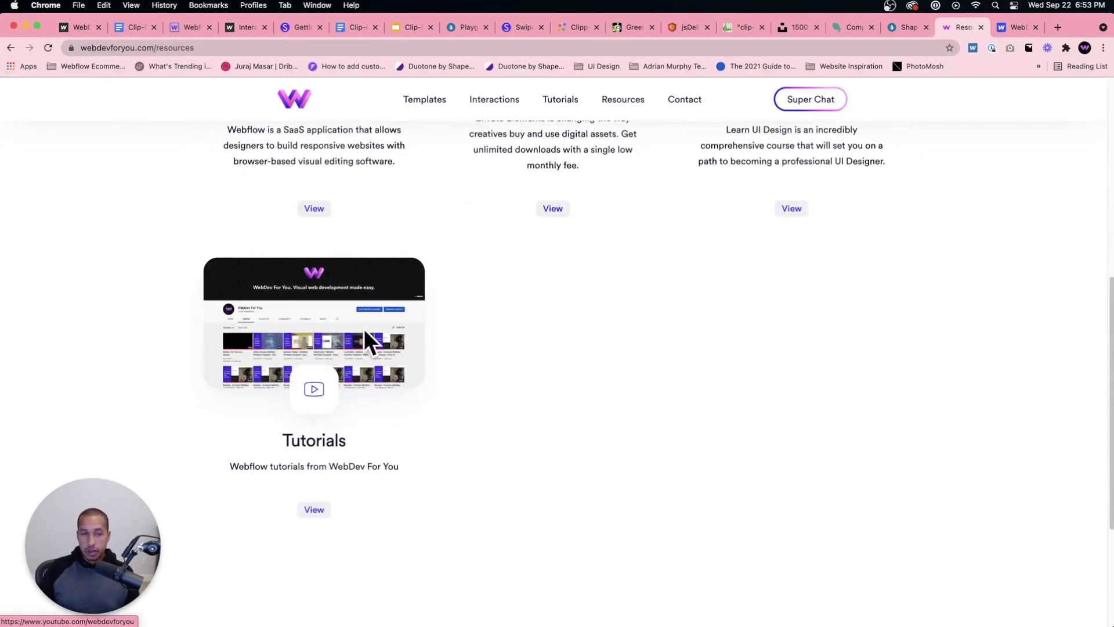
{"action": "scroll", "coordinate": [374, 334], "scroll_direction": "up", "scroll_amount": 7}
{"action": "scroll", "coordinate": [377, 343], "scroll_direction": "down", "scroll_amount": 10}
{"action": "scroll", "coordinate": [381, 348], "scroll_direction": "up", "scroll_amount": 4}
Open the site's Super Chat page and review the entries under Previous Live Streams.
{"action": "left_click", "coordinate": [781, 107]}
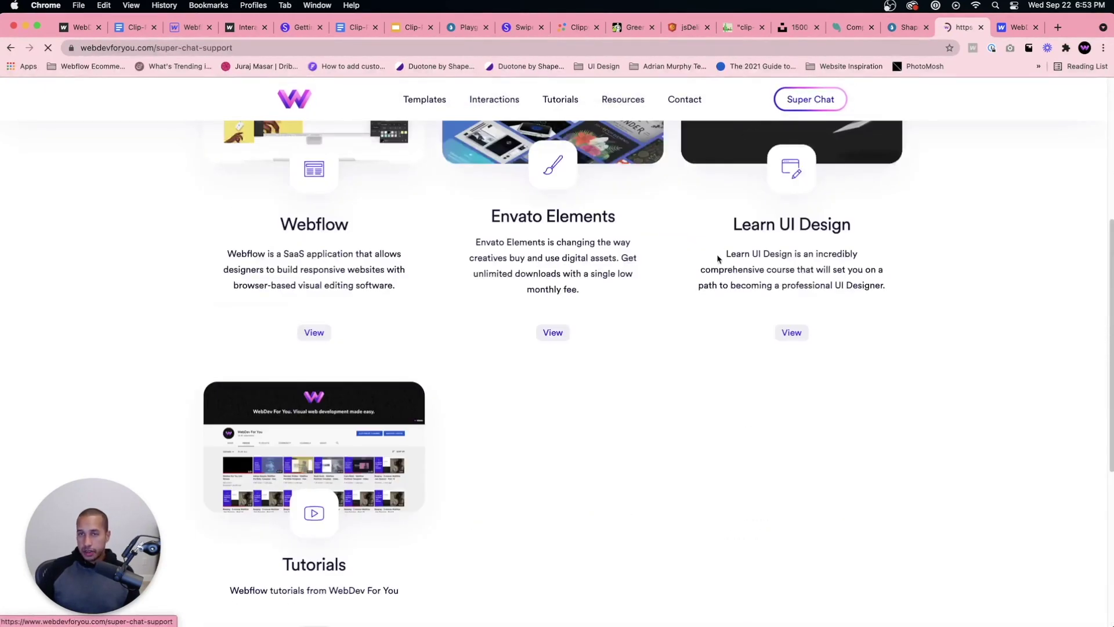
{"action": "scroll", "coordinate": [569, 418], "scroll_direction": "down", "scroll_amount": 3}
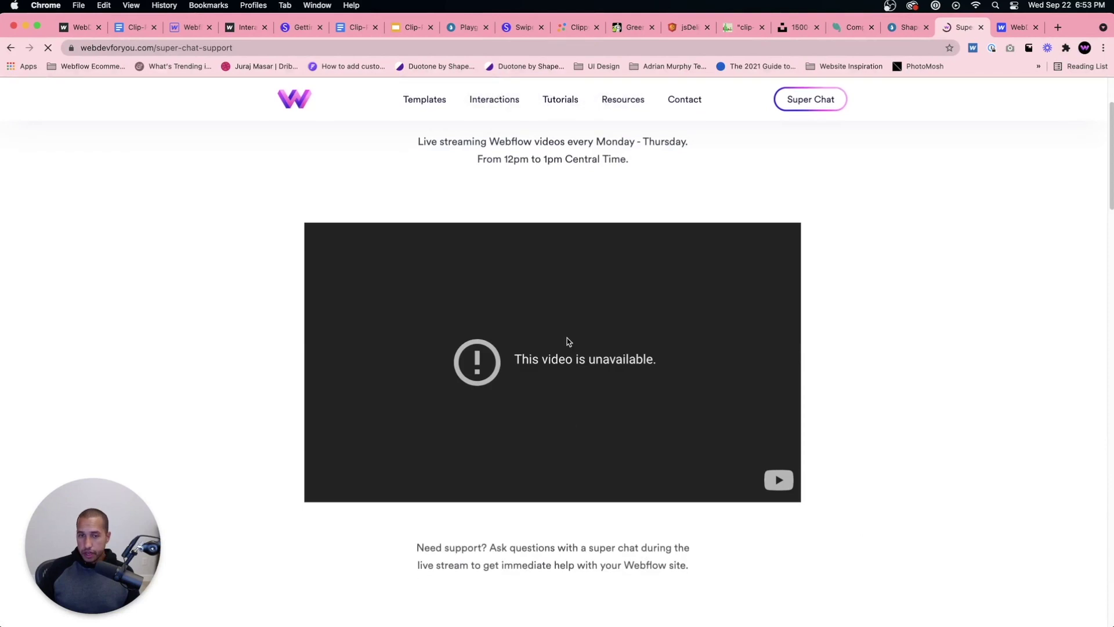
{"action": "scroll", "coordinate": [554, 334], "scroll_direction": "down", "scroll_amount": 10}
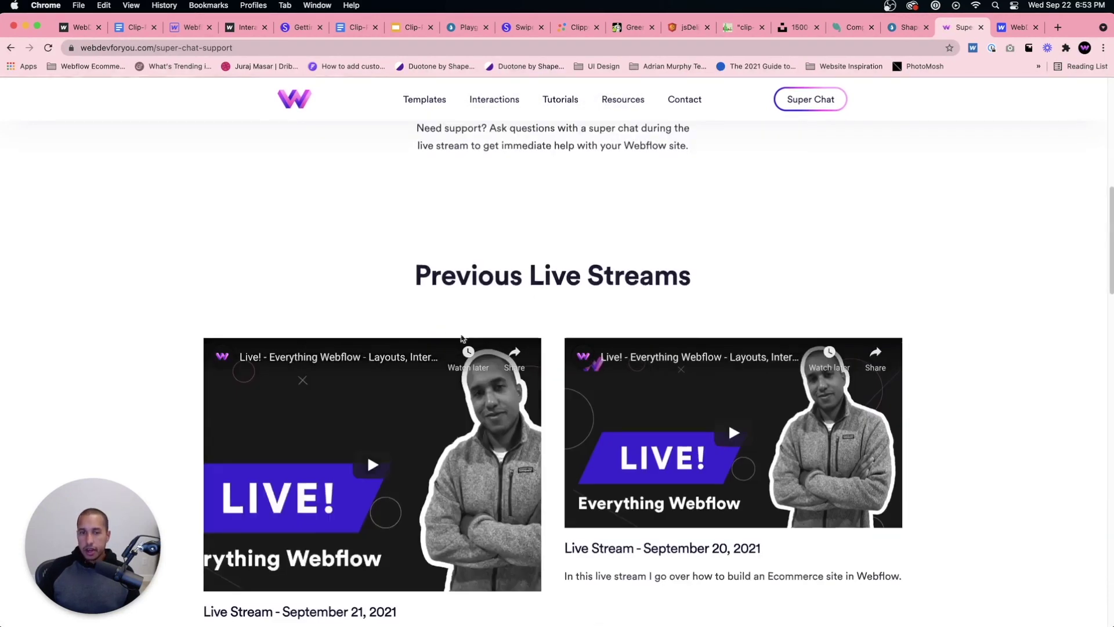
{"action": "scroll", "coordinate": [463, 339], "scroll_direction": "down", "scroll_amount": 10}
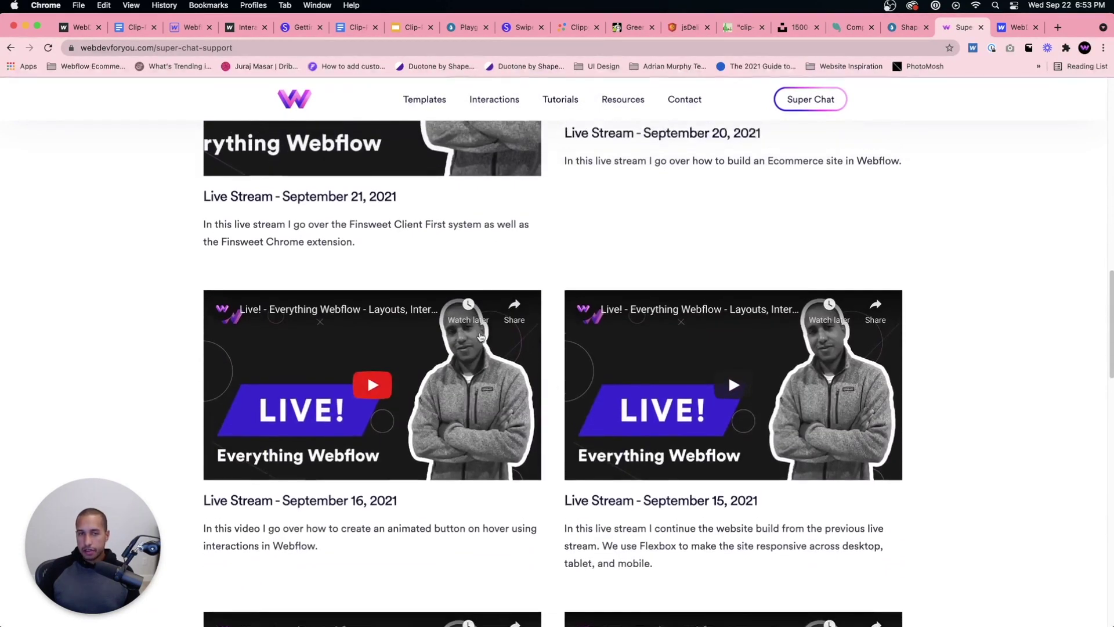
{"action": "scroll", "coordinate": [481, 336], "scroll_direction": "up", "scroll_amount": 6}
{"action": "scroll", "coordinate": [487, 380], "scroll_direction": "down", "scroll_amount": 8}
{"action": "scroll", "coordinate": [487, 380], "scroll_direction": "up", "scroll_amount": 7}
{"action": "scroll", "coordinate": [624, 290], "scroll_direction": "down", "scroll_amount": 7}
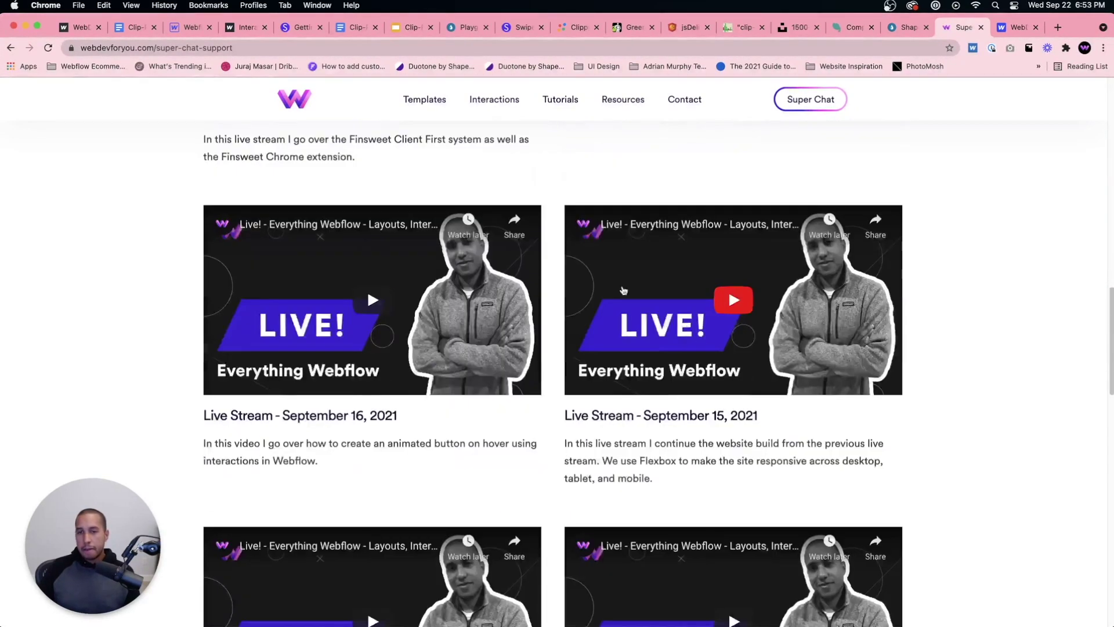
{"action": "scroll", "coordinate": [702, 491], "scroll_direction": "down", "scroll_amount": 8}
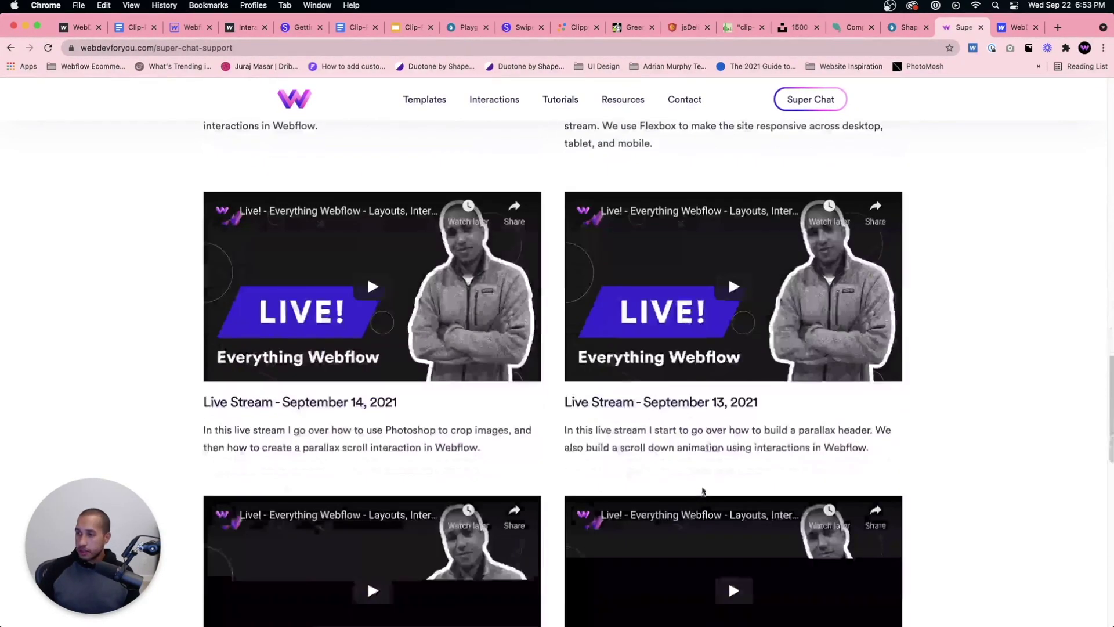
{"action": "scroll", "coordinate": [702, 491], "scroll_direction": "down", "scroll_amount": 15}
{"action": "scroll", "coordinate": [702, 481], "scroll_direction": "down", "scroll_amount": 5}
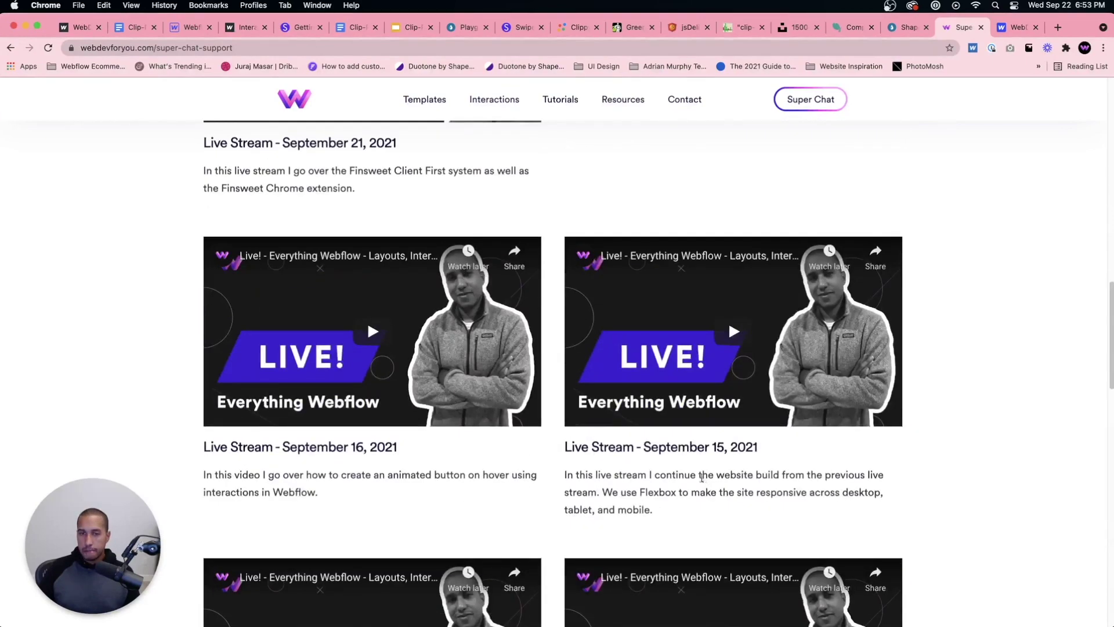
{"action": "scroll", "coordinate": [682, 198], "scroll_direction": "up", "scroll_amount": 3}
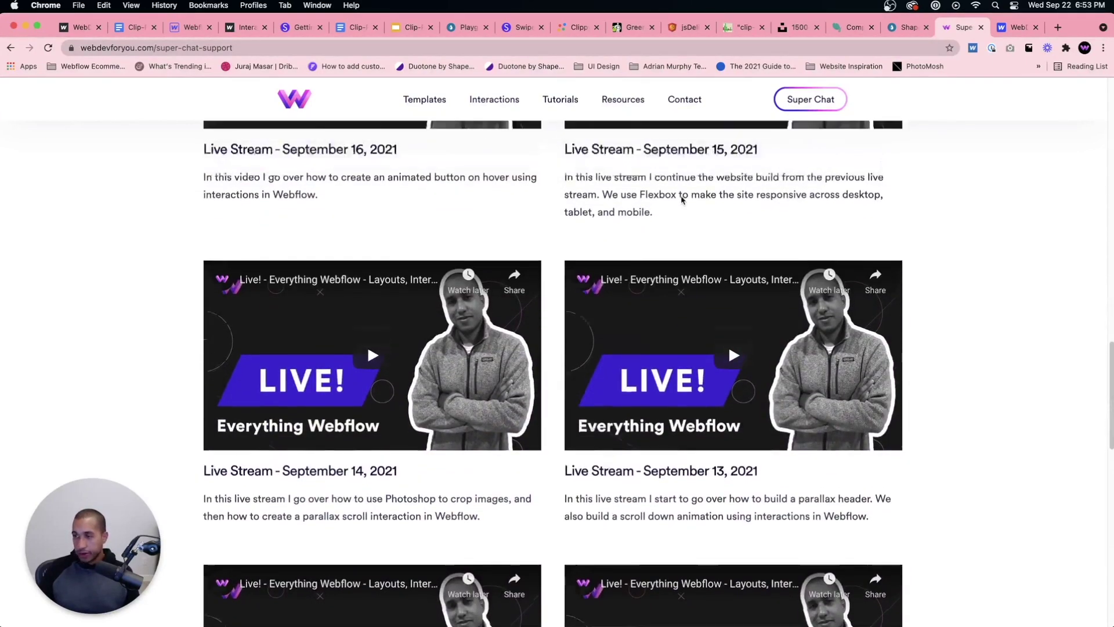
{"action": "scroll", "coordinate": [673, 267], "scroll_direction": "down", "scroll_amount": 2}
{"action": "scroll", "coordinate": [438, 520], "scroll_direction": "down", "scroll_amount": 15}
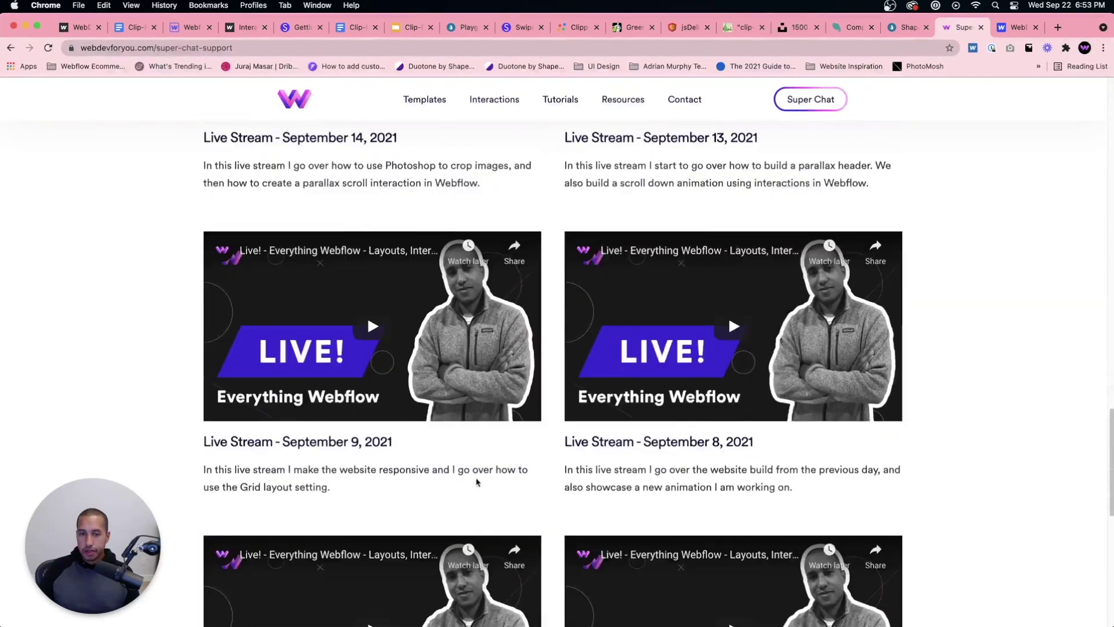
View the second page of previous live streams and go back to the first before returning to the Webflow project in the Designer.
{"action": "left_click", "coordinate": [556, 294]}
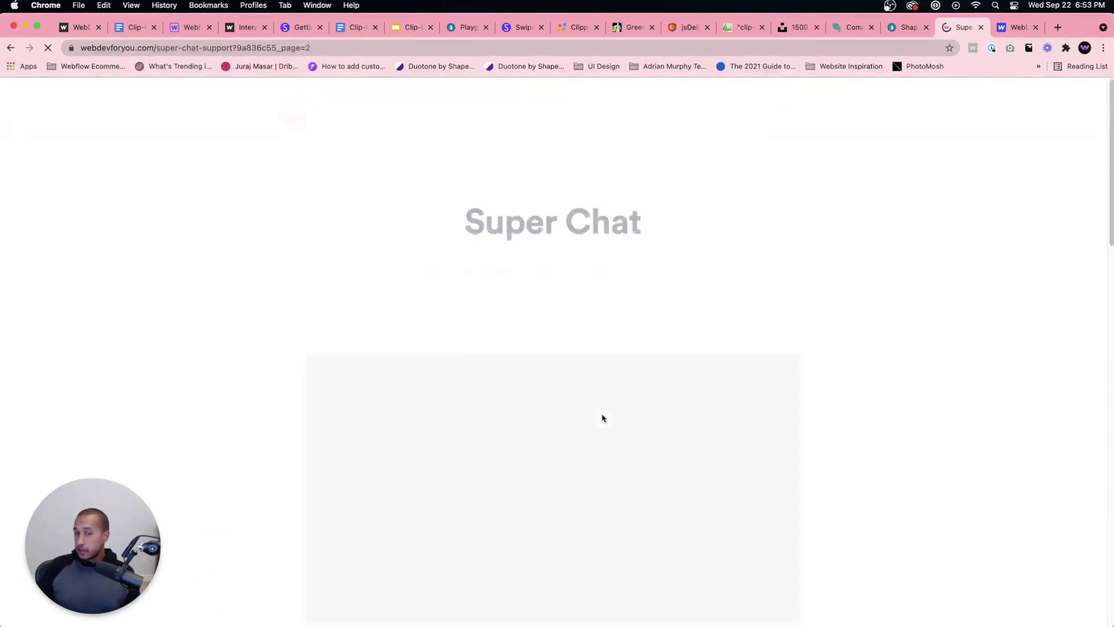
{"action": "scroll", "coordinate": [553, 327], "scroll_direction": "down", "scroll_amount": 15}
{"action": "left_click", "coordinate": [555, 305]}
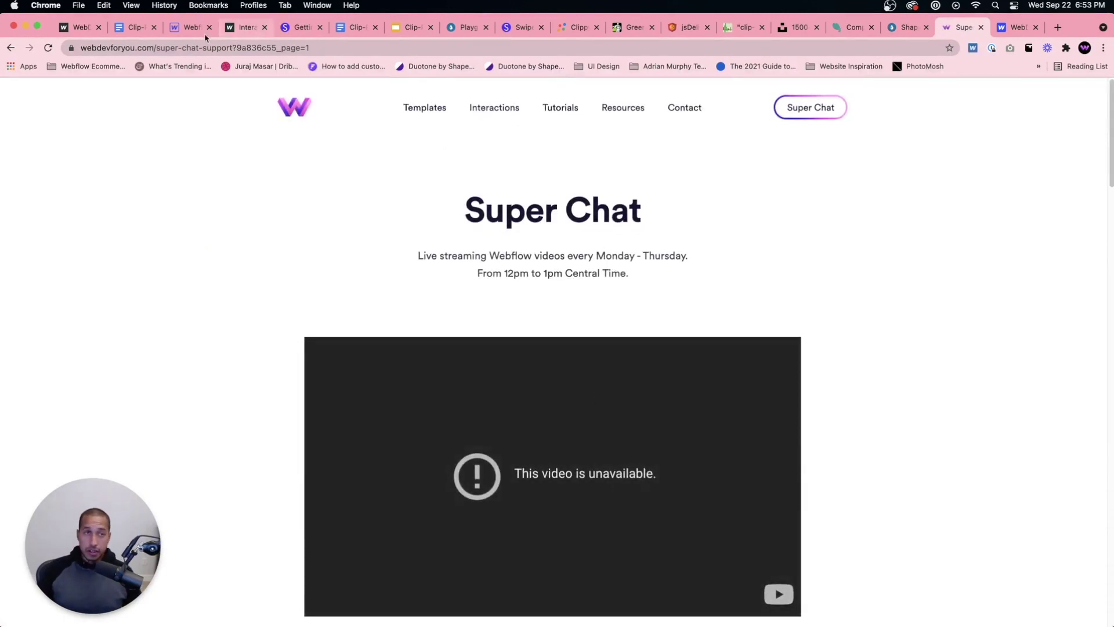
{"action": "left_click", "coordinate": [187, 27]}
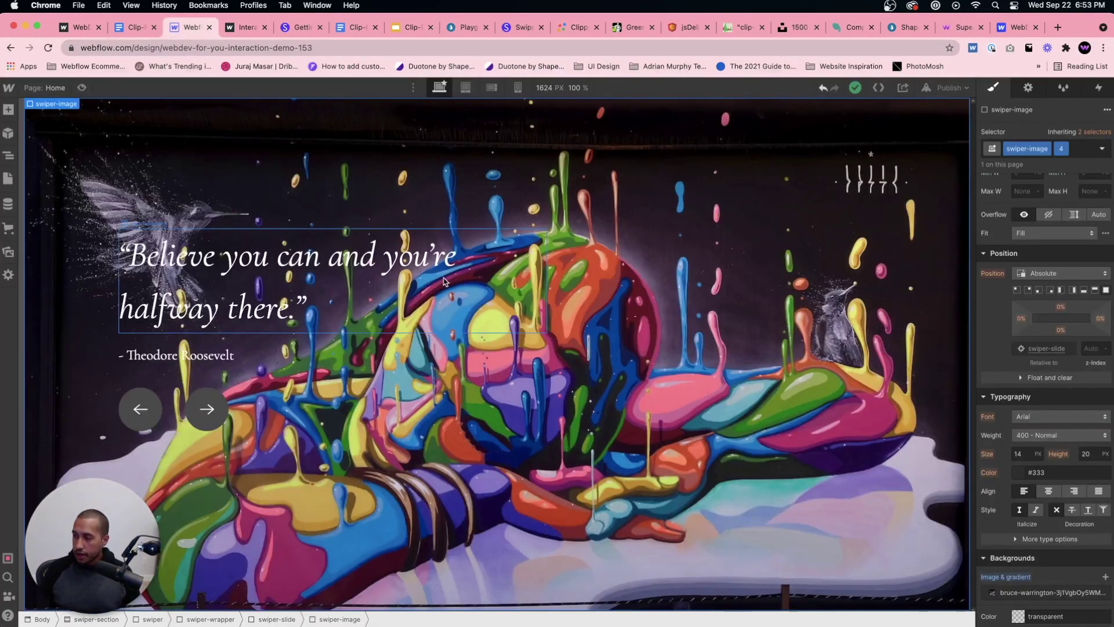